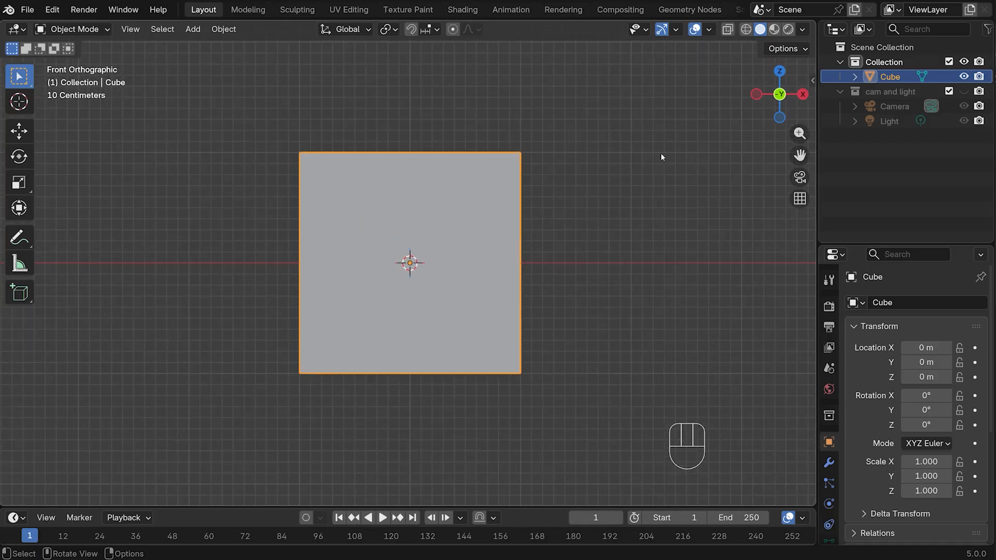
Step: Scale the default cube down uniformly to about 0.21 and apply its scale
key(s)
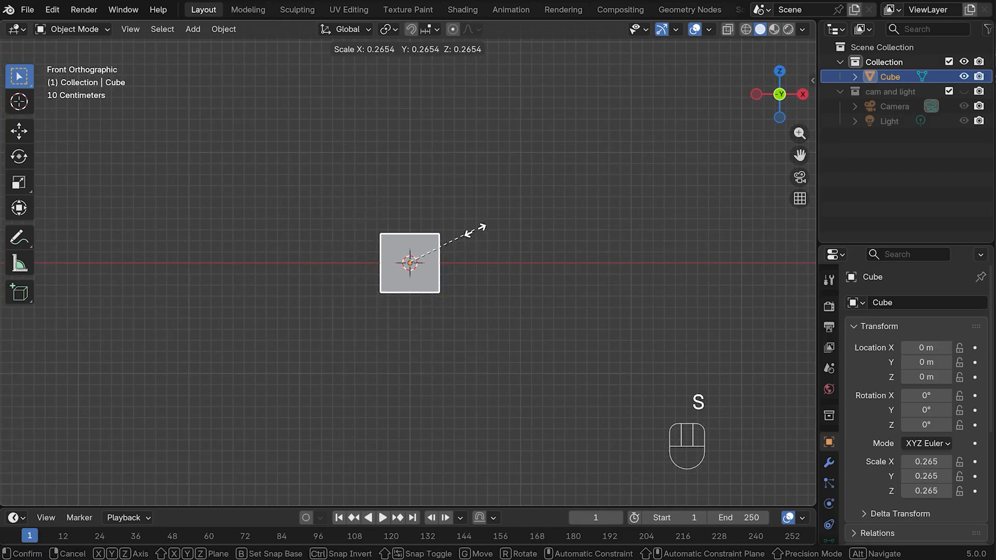
click(483, 227)
scroll(482, 229, up, 4)
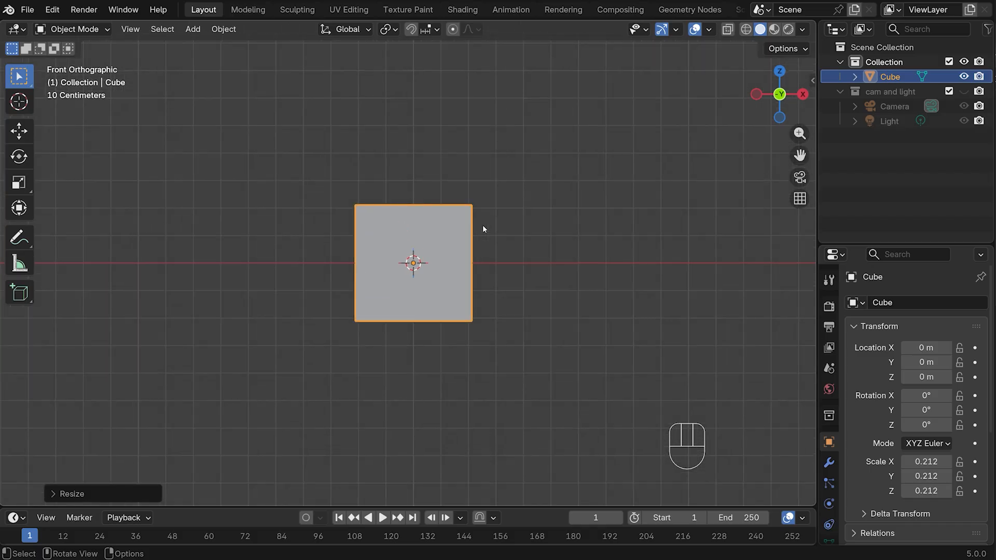
scroll(482, 229, up, 1)
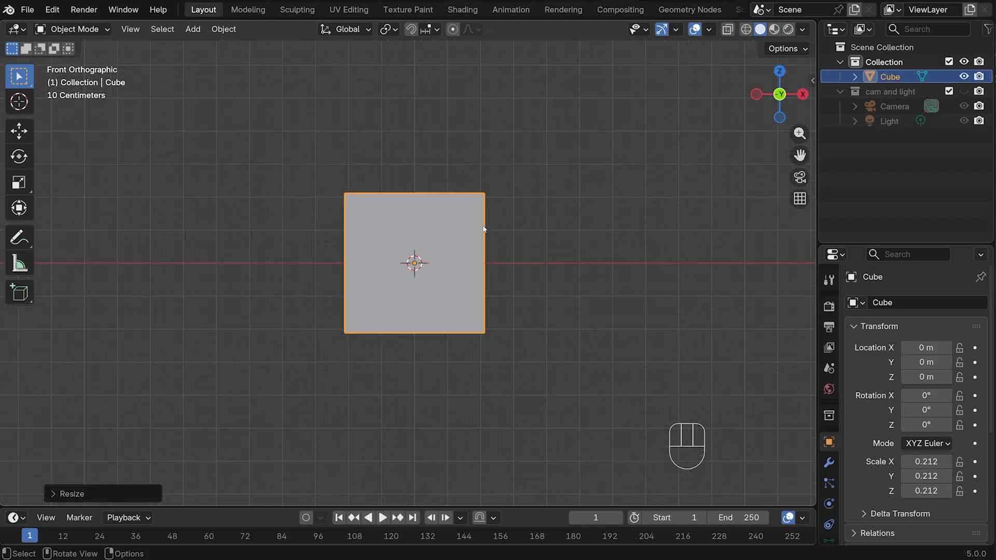
key(ctrl+a)
click(533, 213)
Step: Add a Catmull-Clark Subdivision modifier to the cube with viewport and render levels both set to 3
drag(929, 245, 930, 131)
click(828, 350)
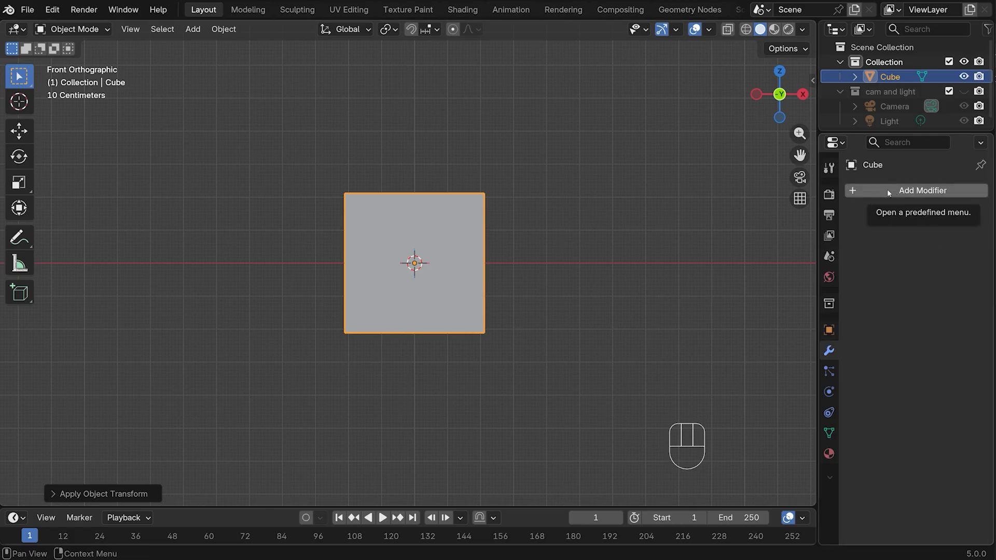
key(ctrl)
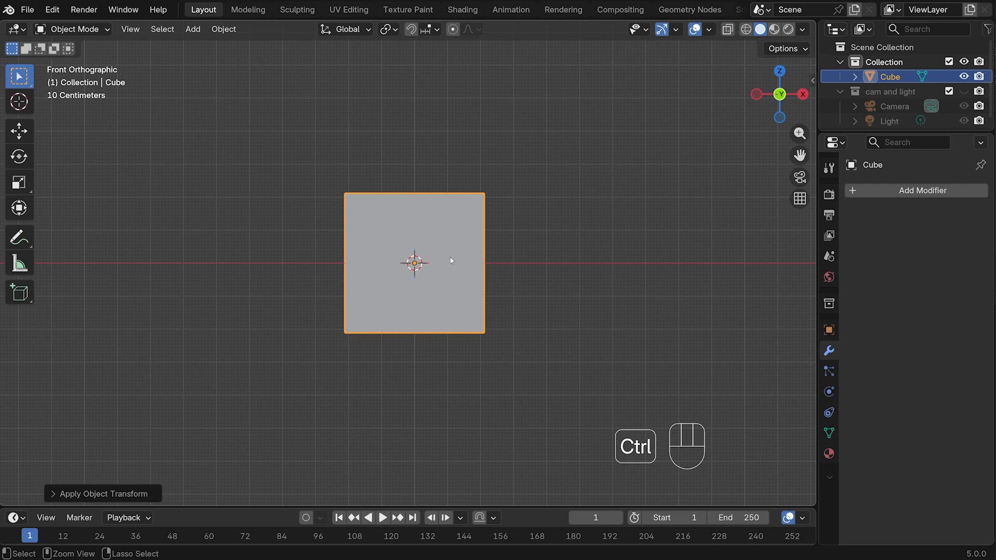
key(ctrl+3)
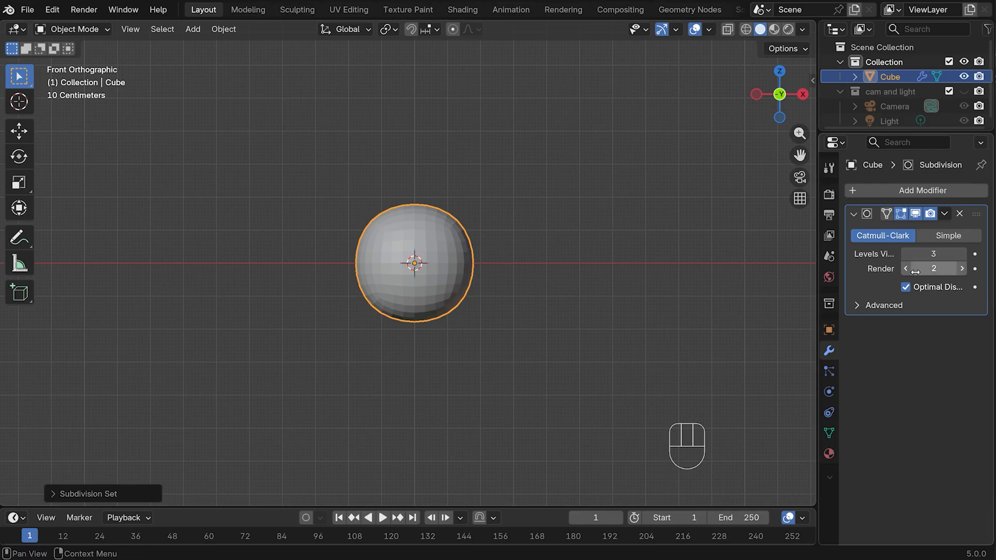
click(962, 269)
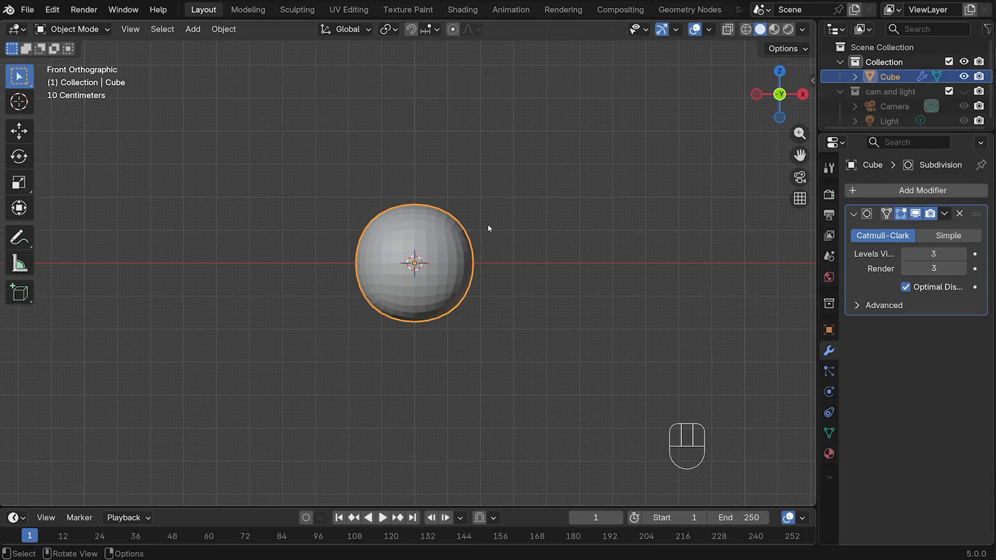
Step: In Edit Mode with X-ray on, scale the cube's four top vertices inward to about three quarters of their width
key(Tab)
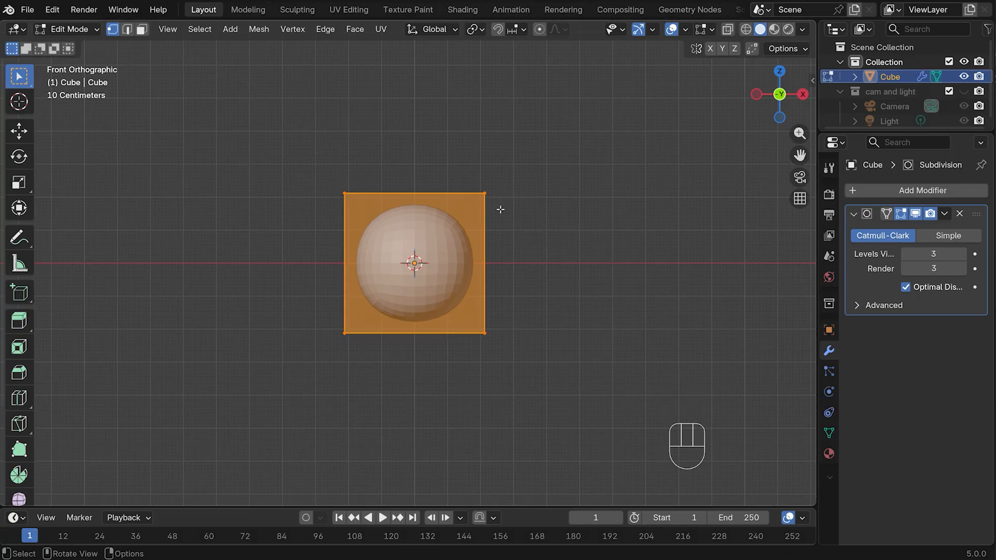
click(728, 29)
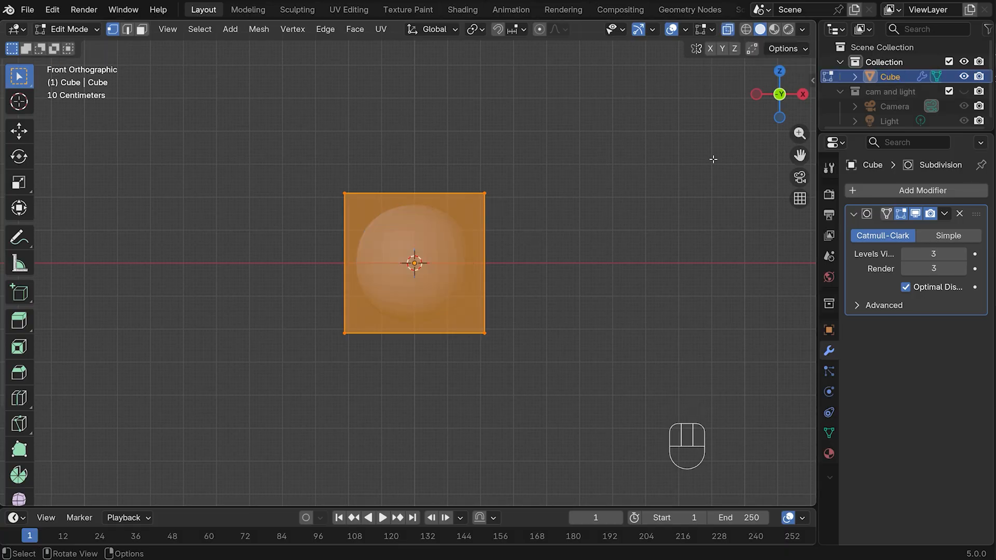
key(alt+z)
key(alt+z)
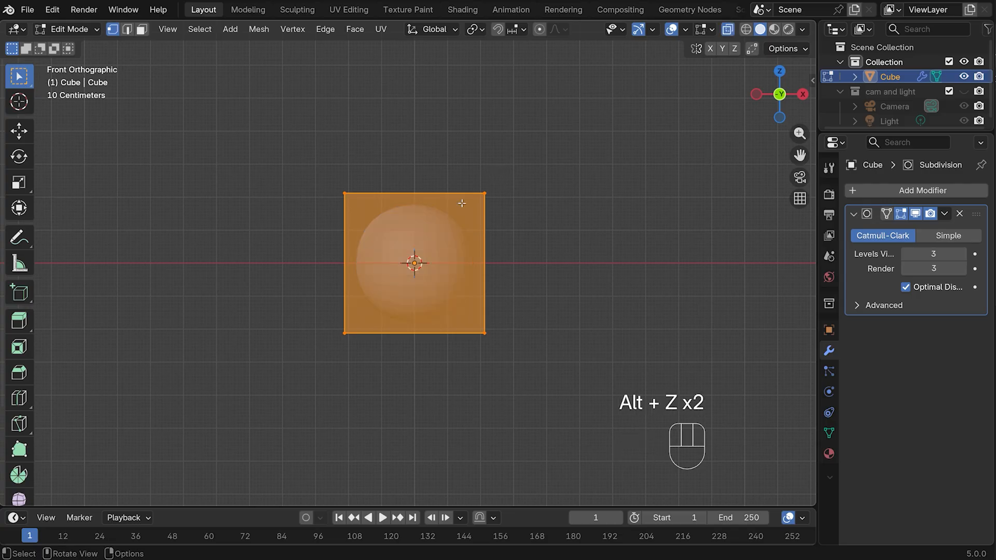
drag(298, 152, 565, 214)
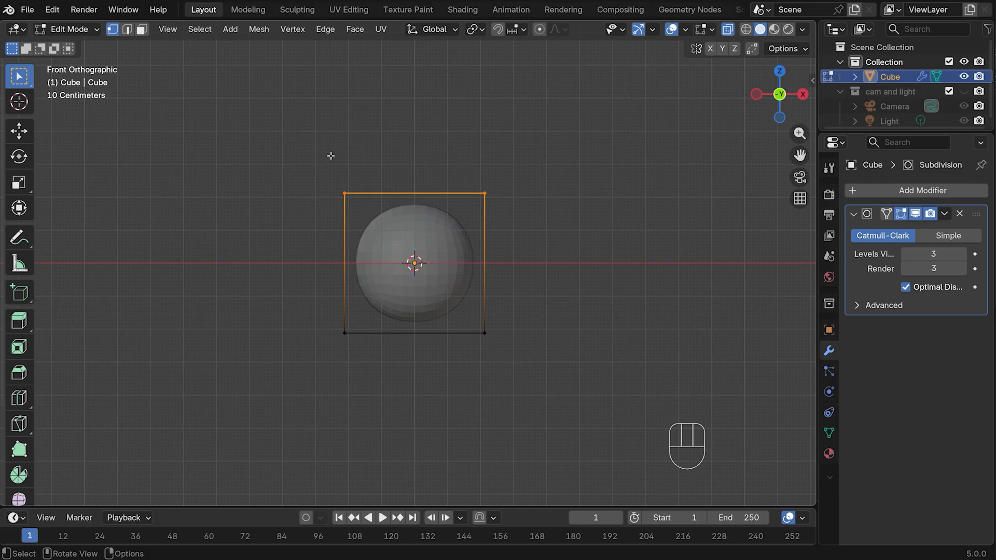
middle_drag(629, 181, 457, 149)
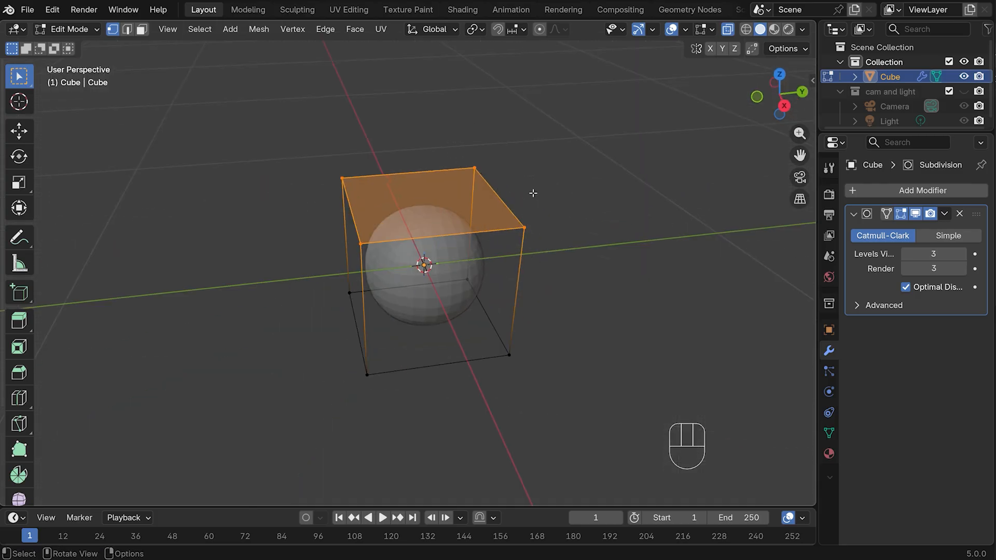
key(KP_1)
key(s)
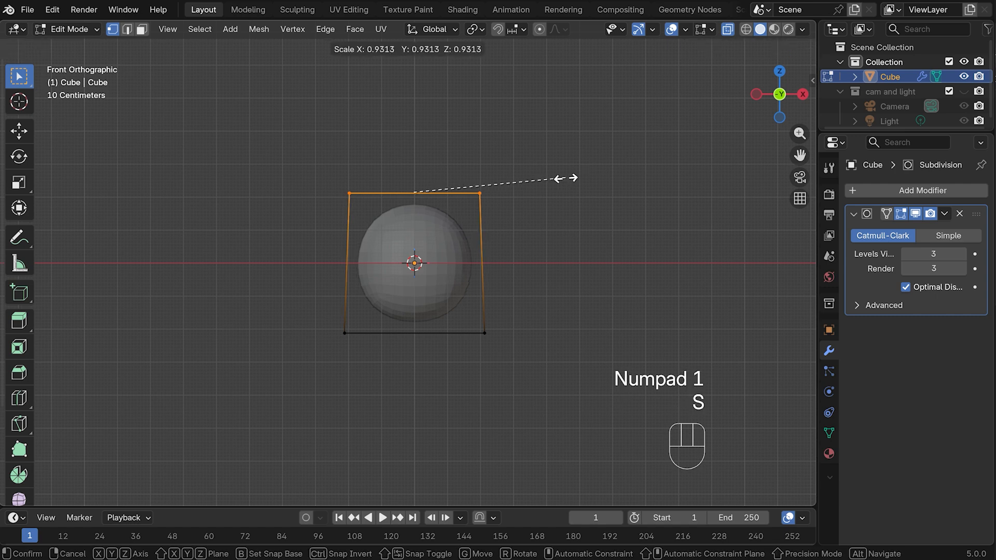
click(535, 178)
Step: Lower the top vertices slightly along Z, then return to Object Mode with X-ray off
key(g)
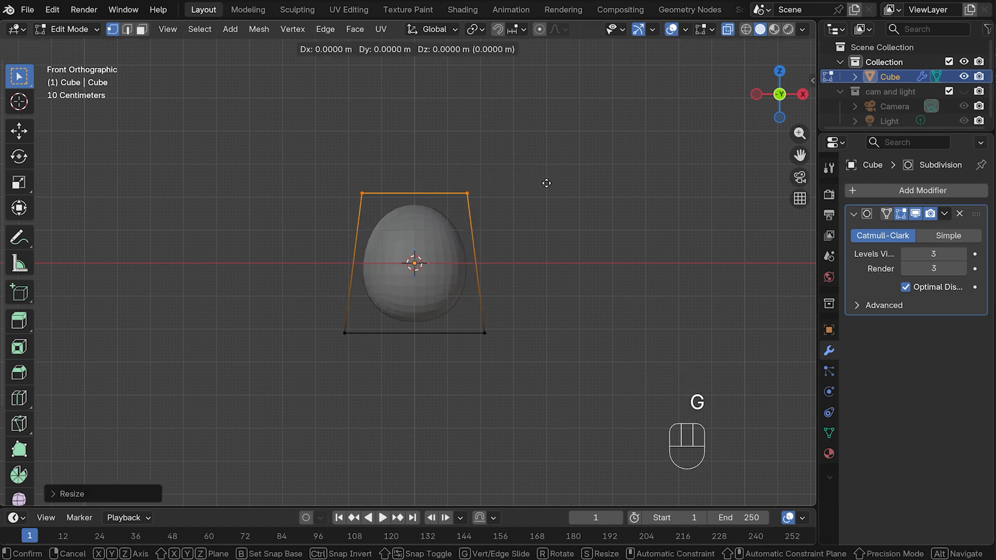
key(z)
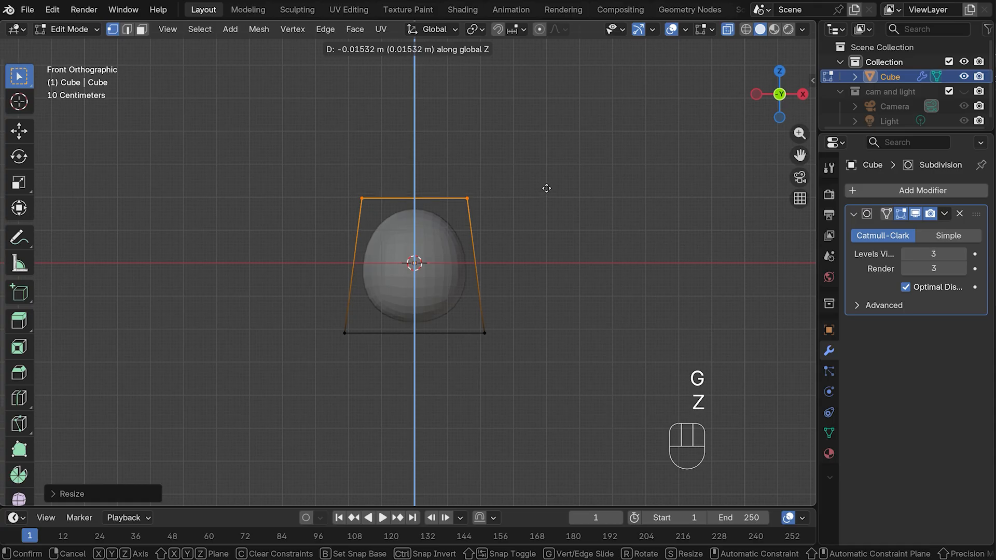
click(546, 192)
key(Tab)
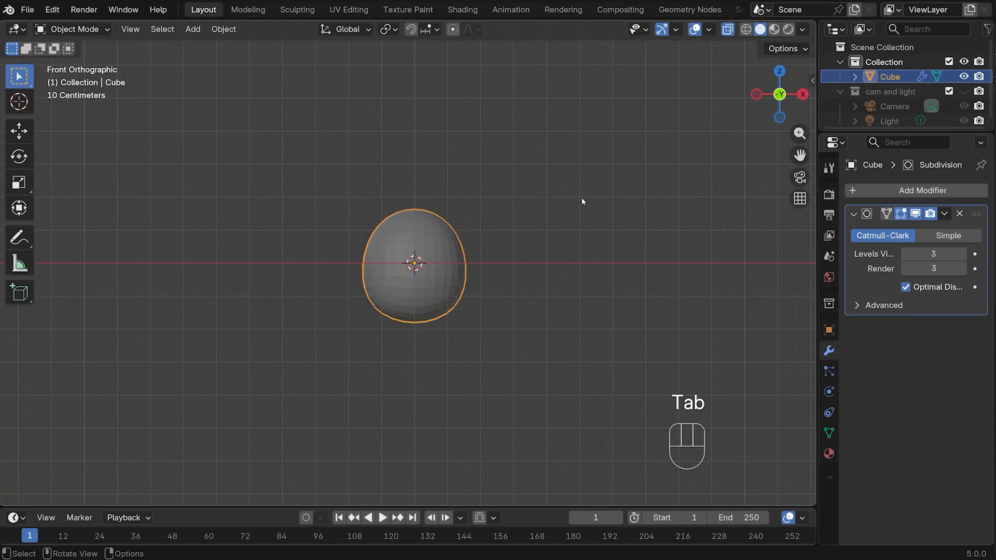
key(alt+z)
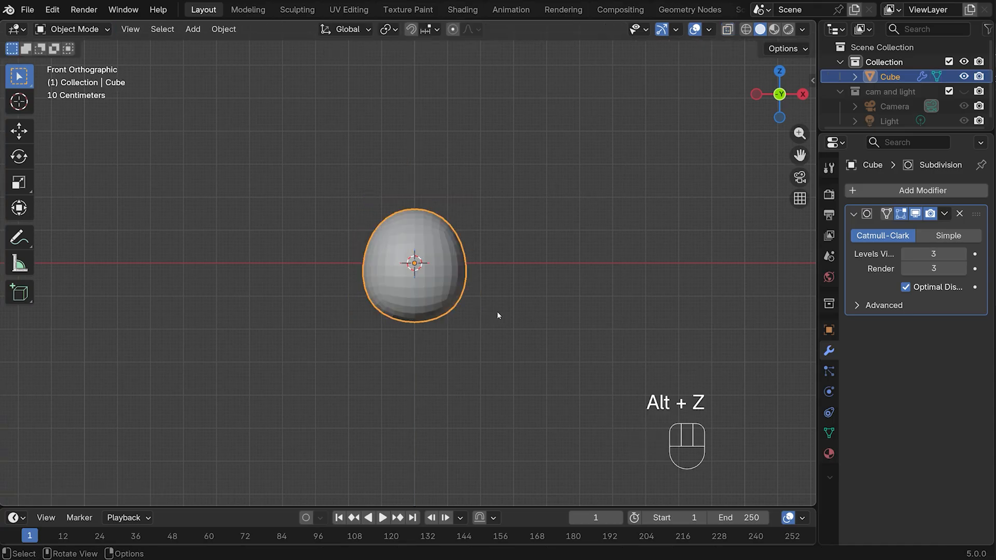
Step: Add a second cube at the egg shape's lower +X side, shrink it to about 0.09, and apply its scale
shift+right_click(443, 300)
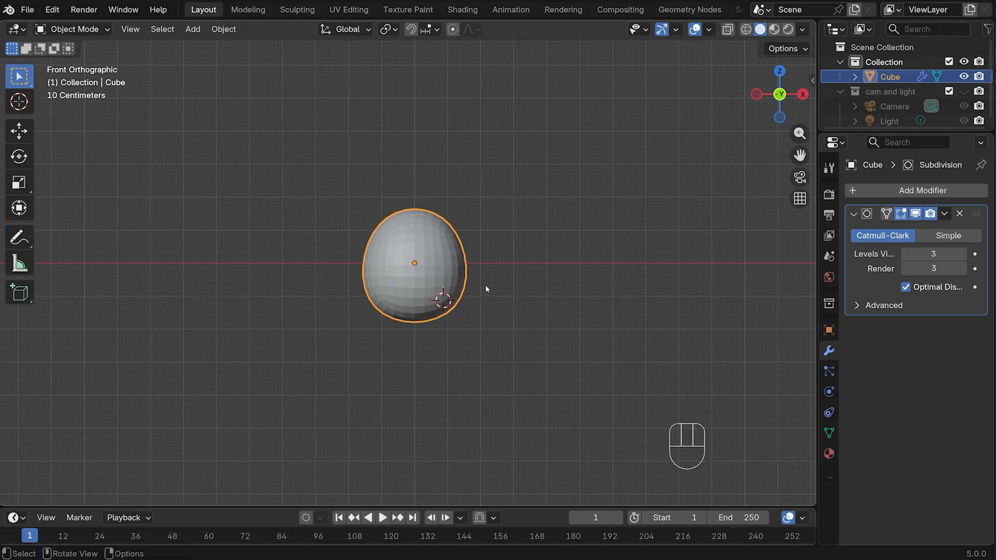
key(shift+a)
mouse_move(485, 260)
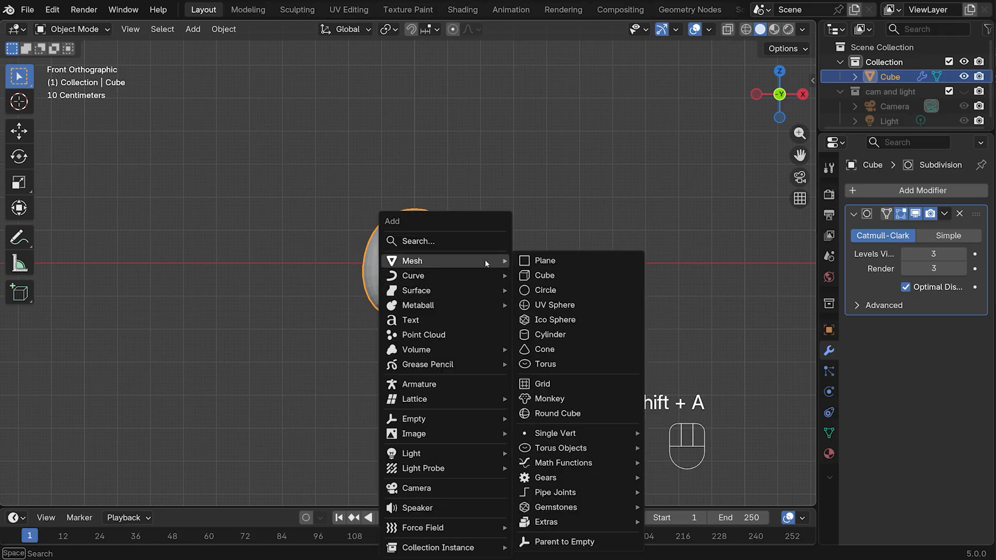
click(565, 276)
key(s)
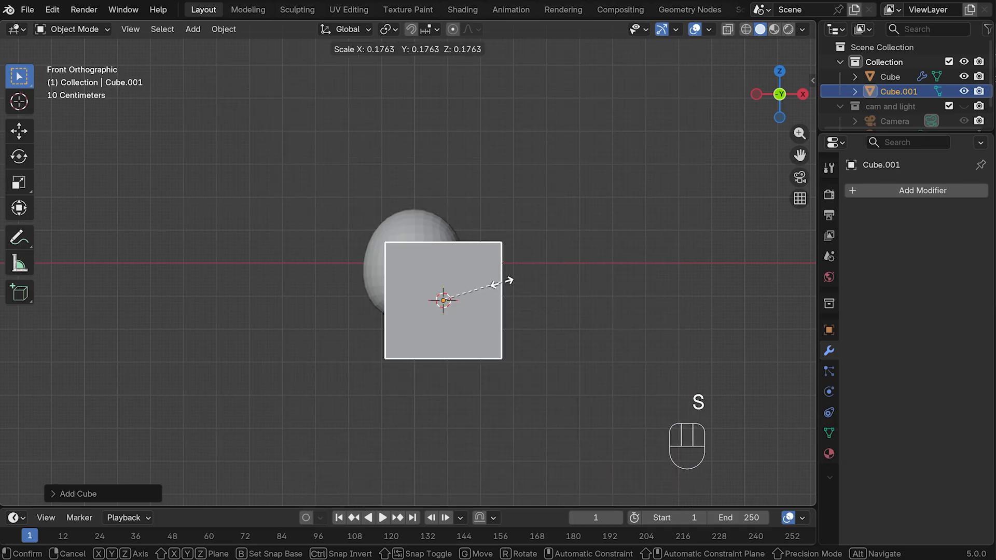
click(474, 283)
key(ctrl+a)
click(535, 266)
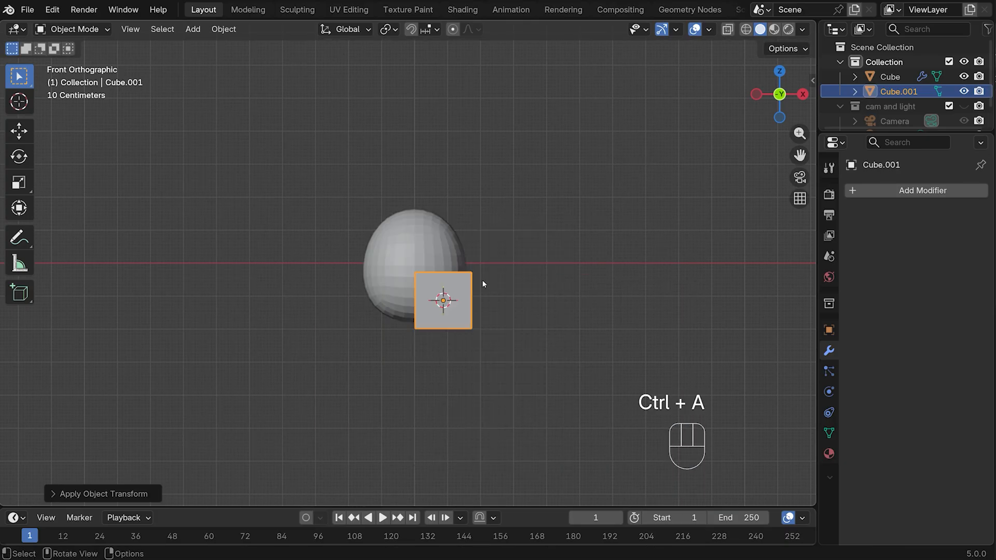
Step: Give the small cube a level 3 Subdivision modifier, enlarge it slightly, and apply its scale
key(ctrl+3)
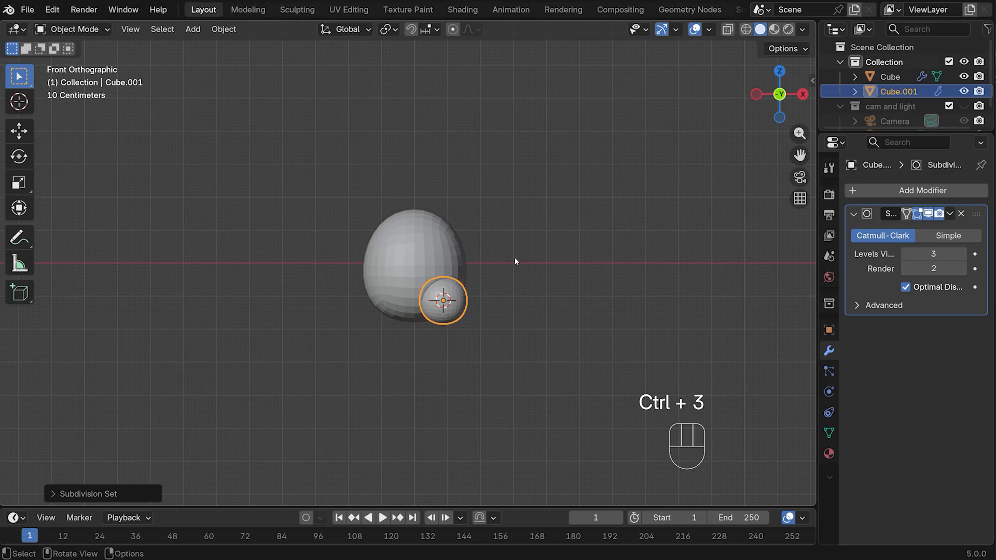
key(s)
click(493, 282)
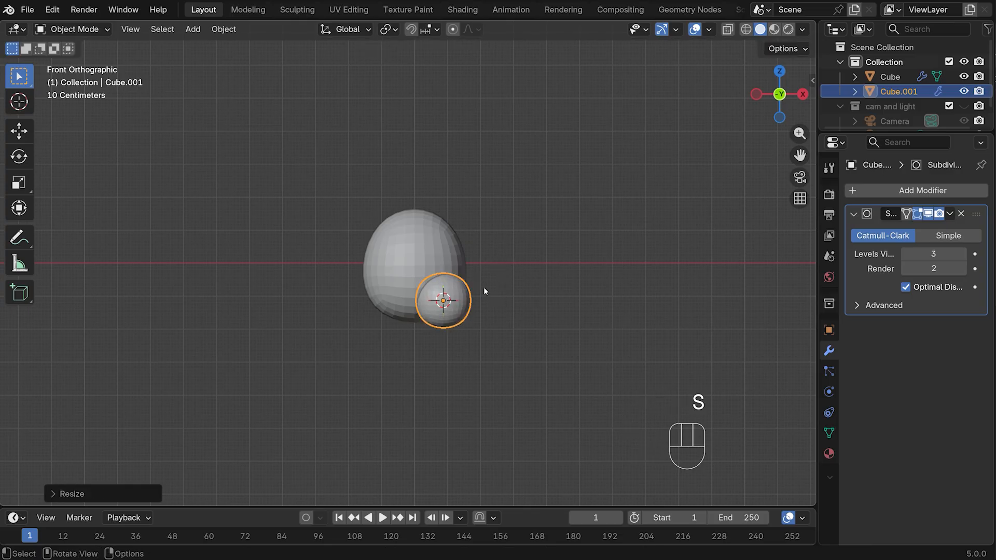
key(ctrl+a)
click(486, 285)
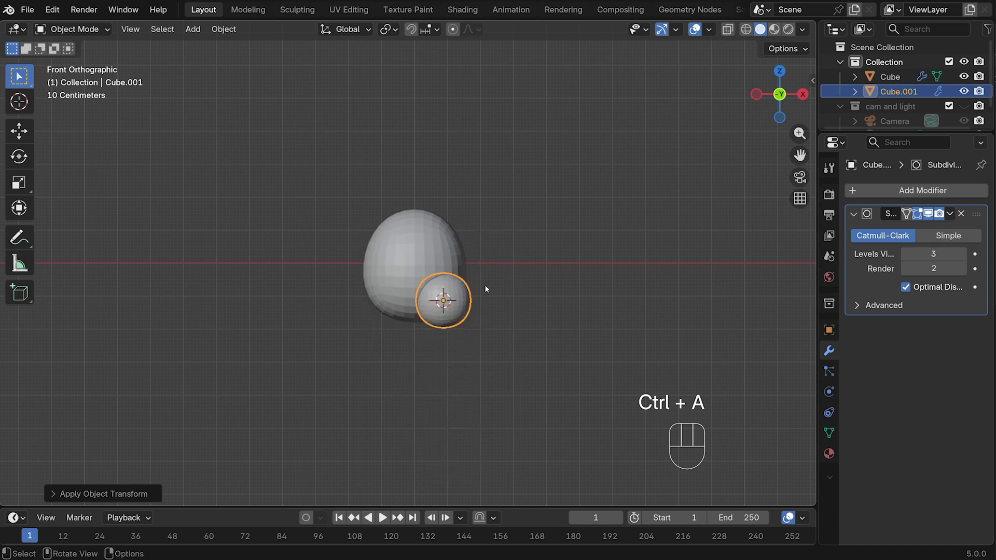
Step: From the right view, move the small sphere about 0.08 m along Y into the body
key(KP_3)
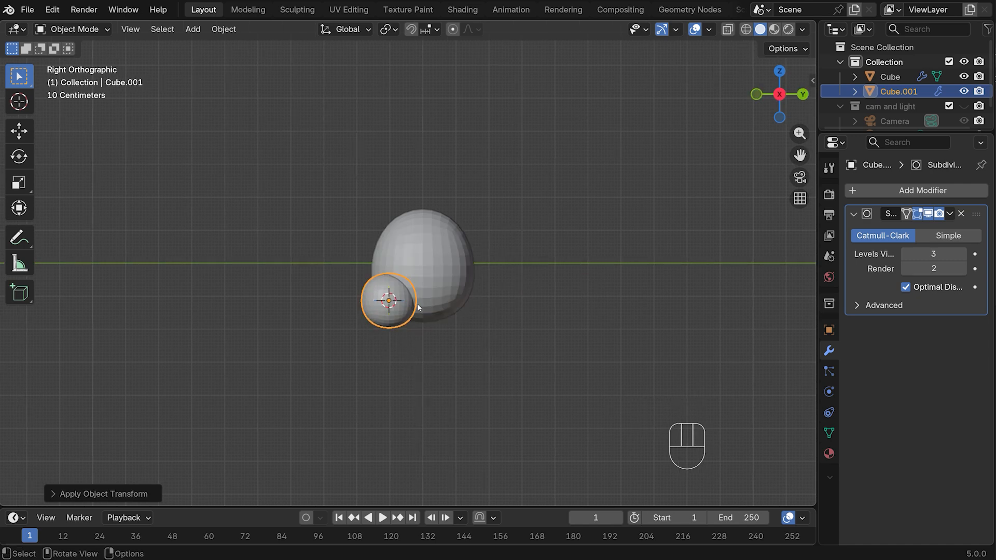
key(g)
key(y)
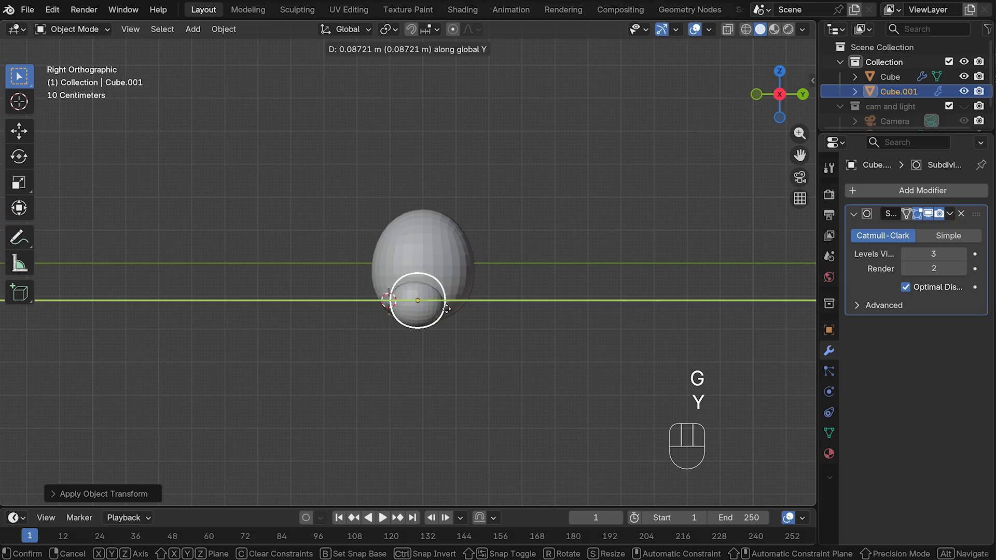
click(445, 308)
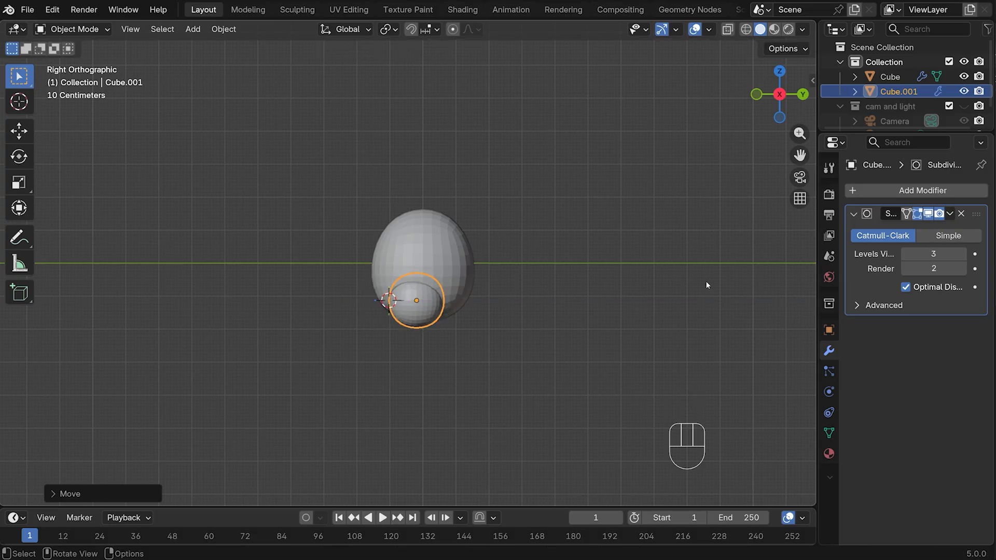
Step: Set the small sphere's render subdivision level to 3 and enter Edit Mode on it
click(963, 269)
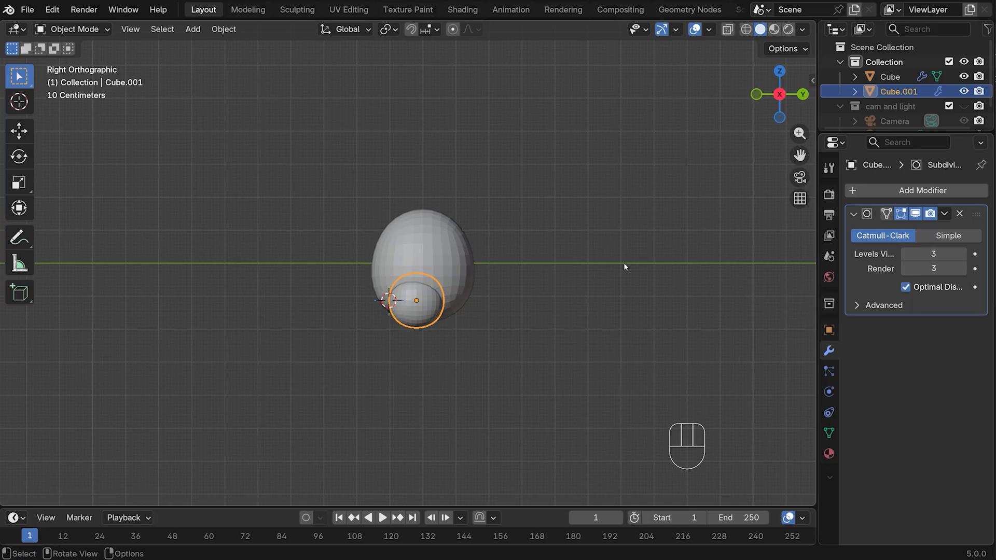
key(Tab)
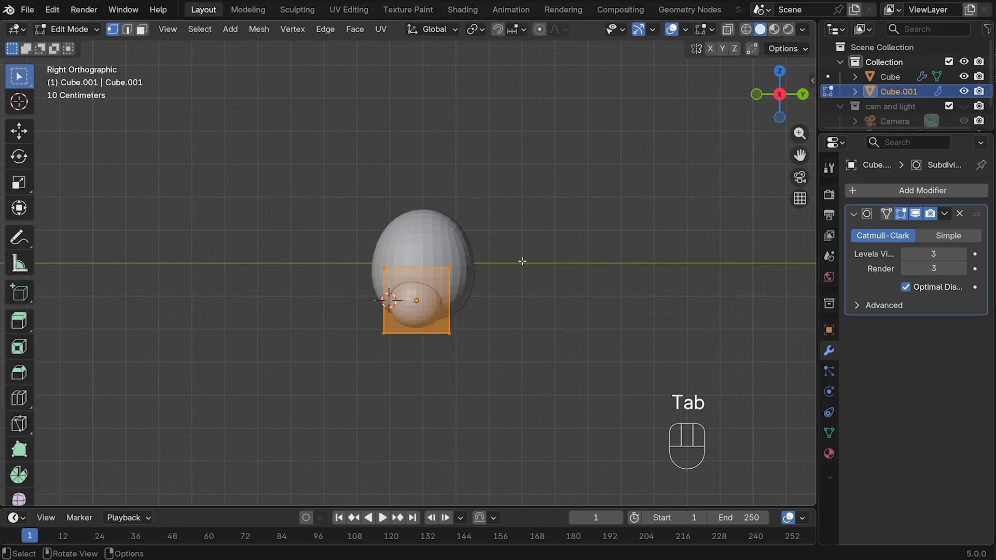
drag(423, 238, 478, 364)
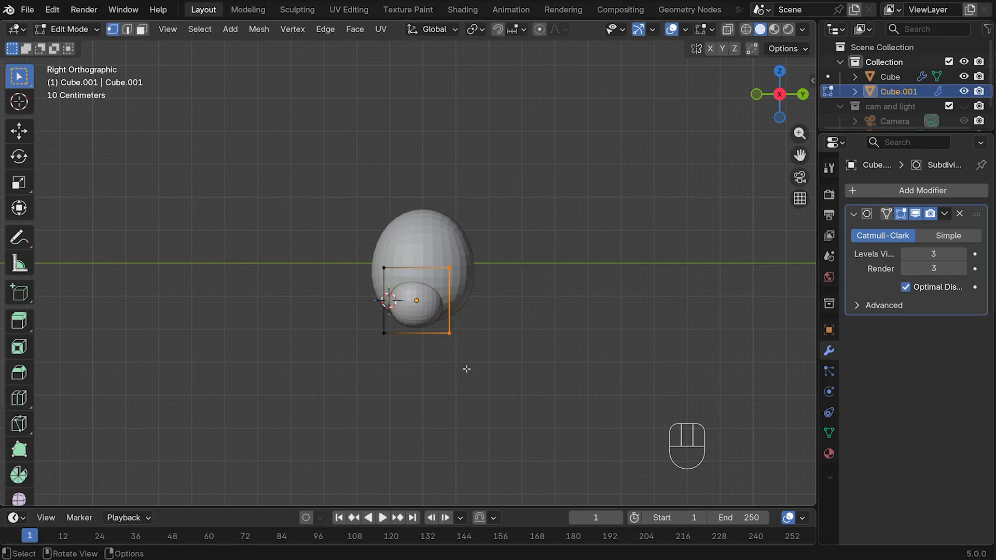
key(ctrl+z)
key(ctrl+z)
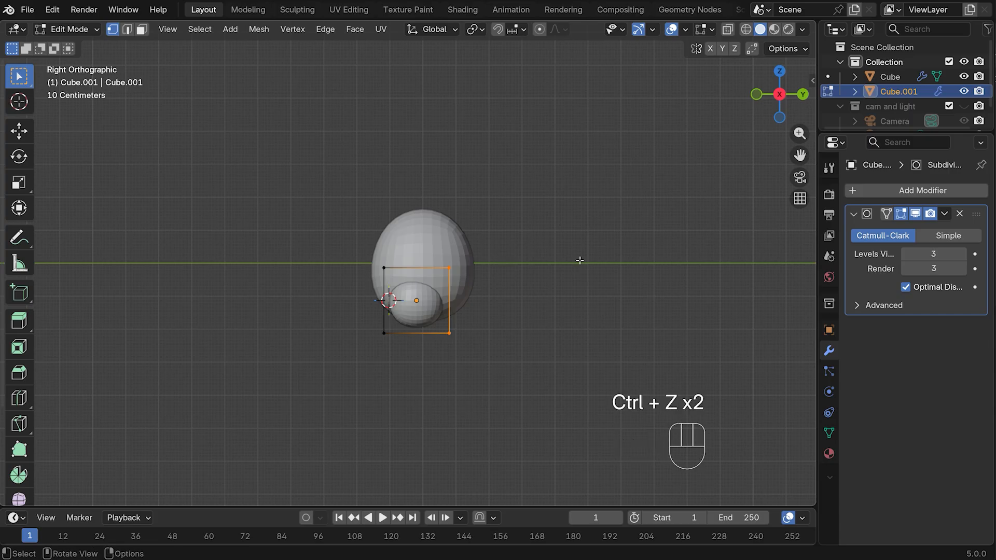
Step: With X-ray on, scale the small shape's rear vertices down to roughly 0.77
click(728, 29)
drag(435, 239, 472, 338)
key(s)
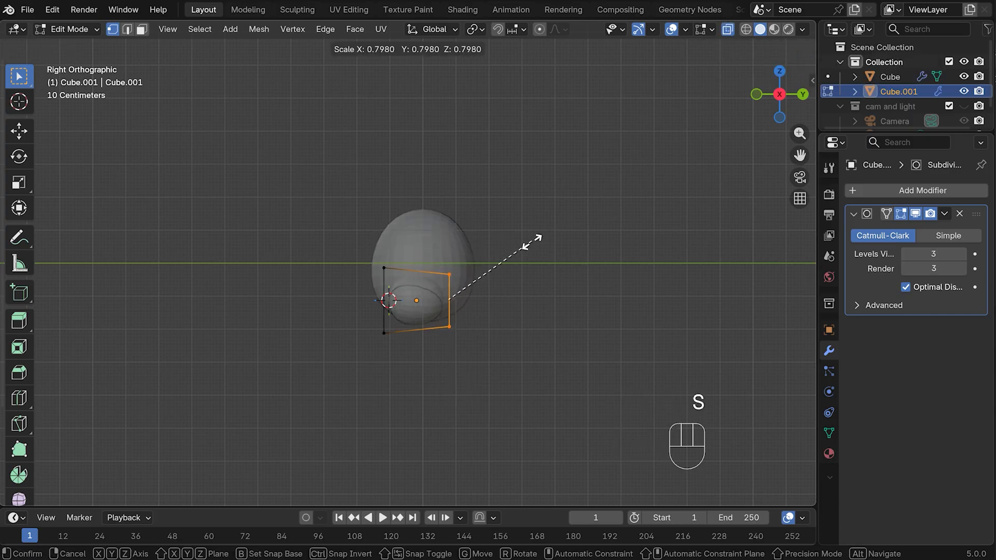
click(463, 255)
Step: Move the small shape's front vertices about 0.15 m forward along negative Y to lengthen it
drag(340, 231, 412, 396)
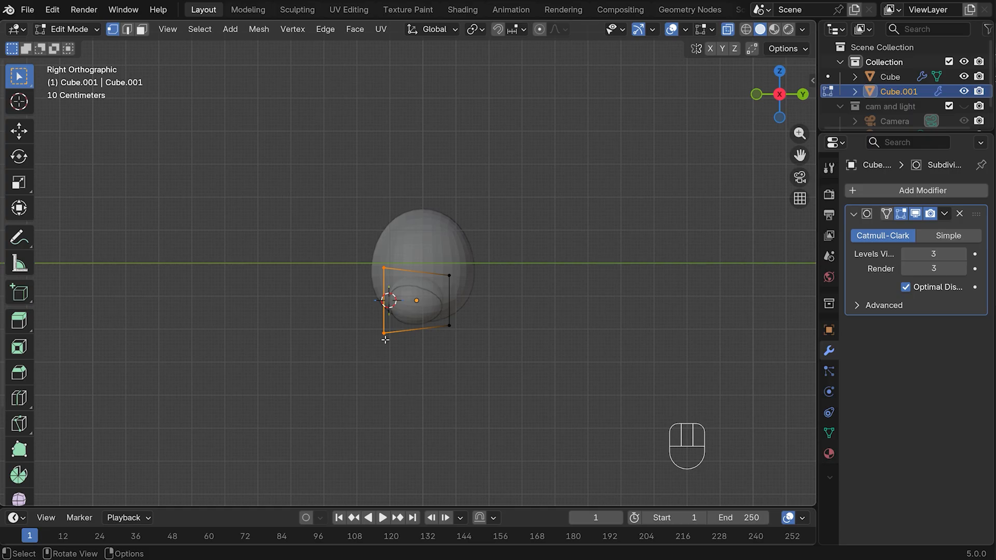
key(g)
key(y)
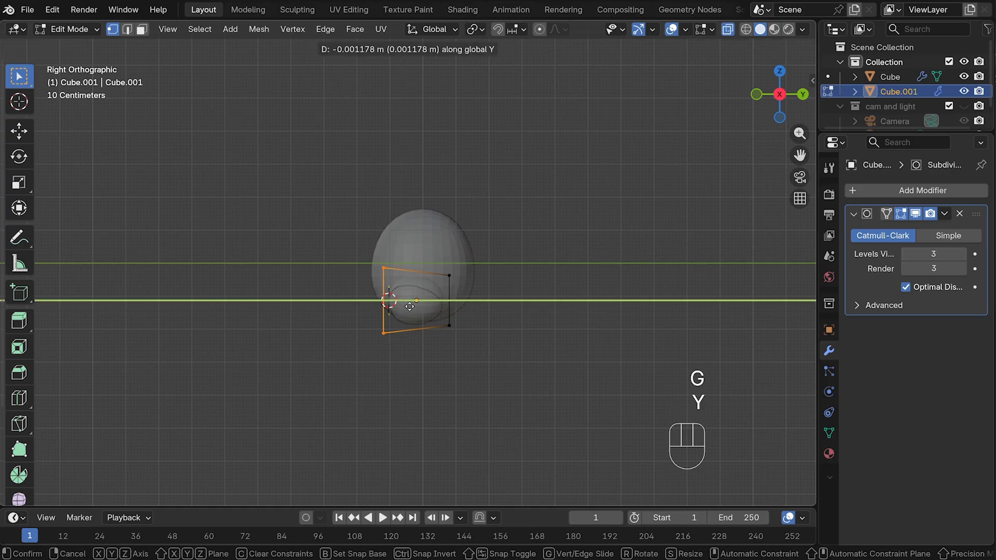
click(359, 303)
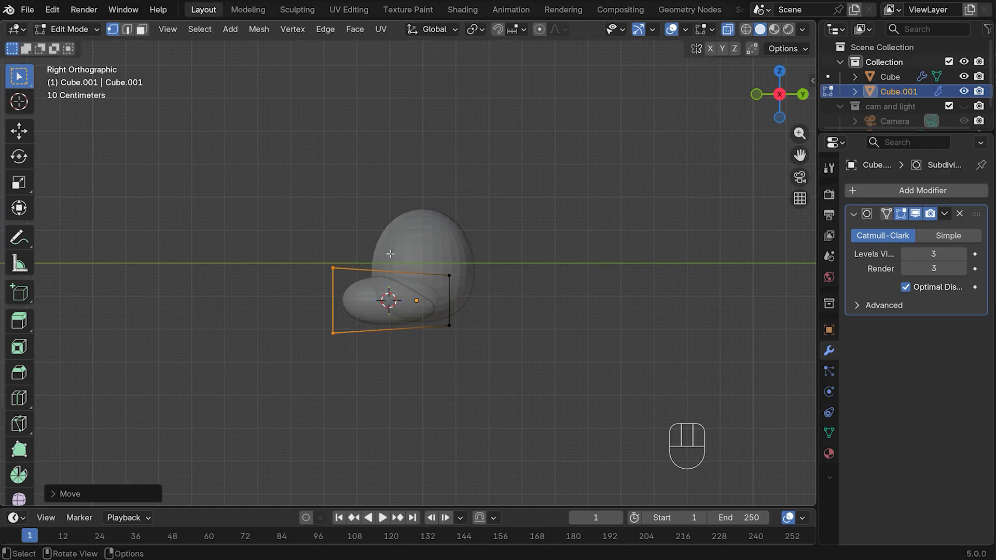
Step: Scale the foot shape's front vertices up to about 1.57 and return to Object Mode with X-ray off
key(s)
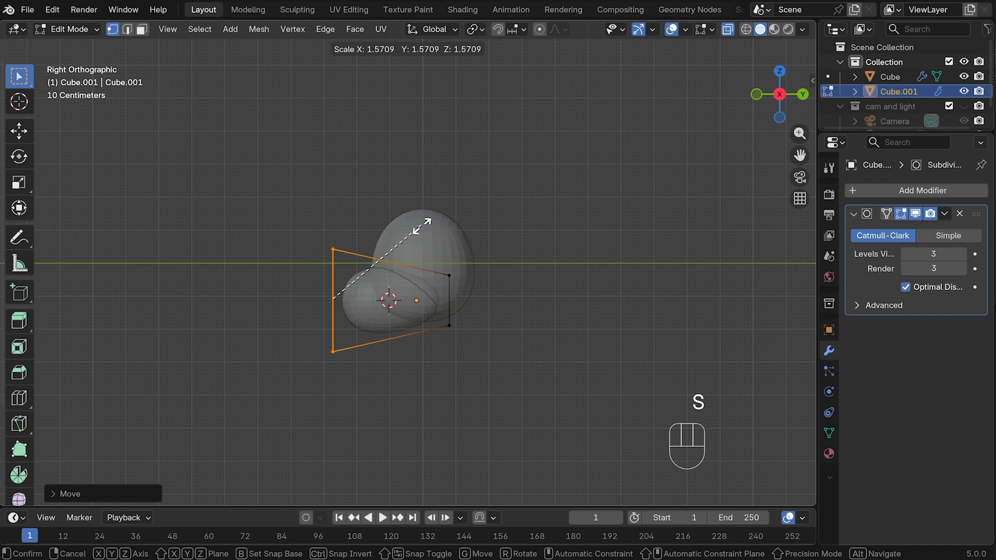
click(421, 225)
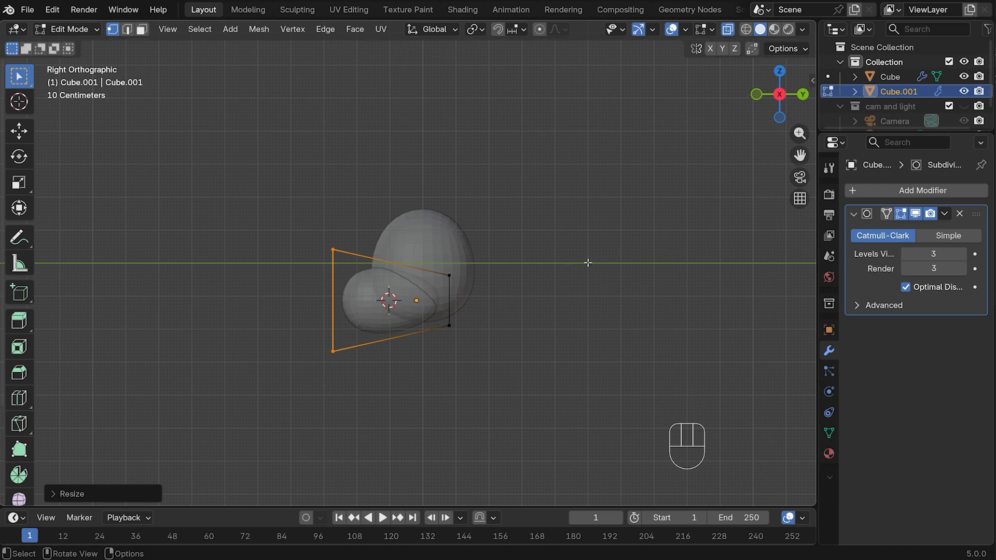
key(Tab)
click(728, 29)
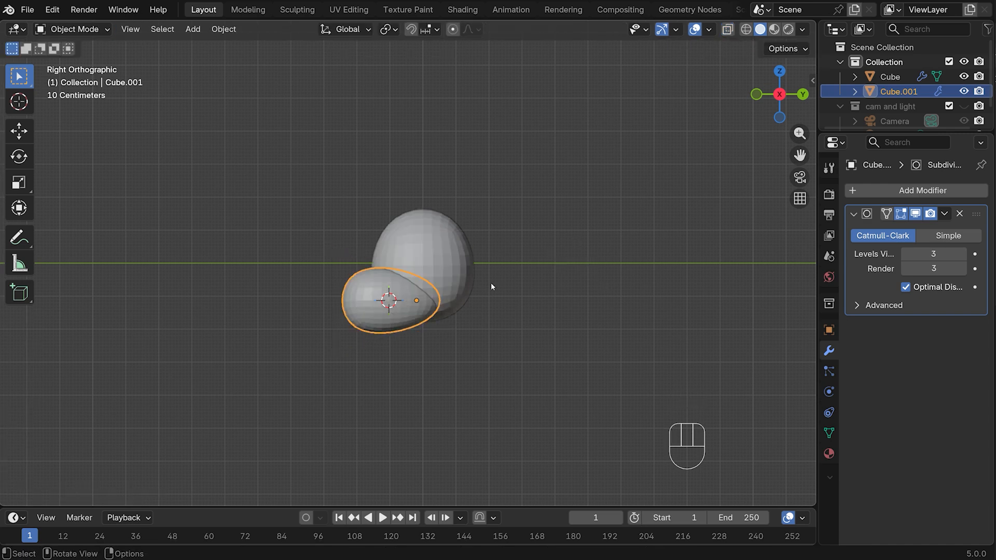
Step: From the top view, rotate the foot outward by roughly 25 degrees and scale it down slightly
key(KP_1)
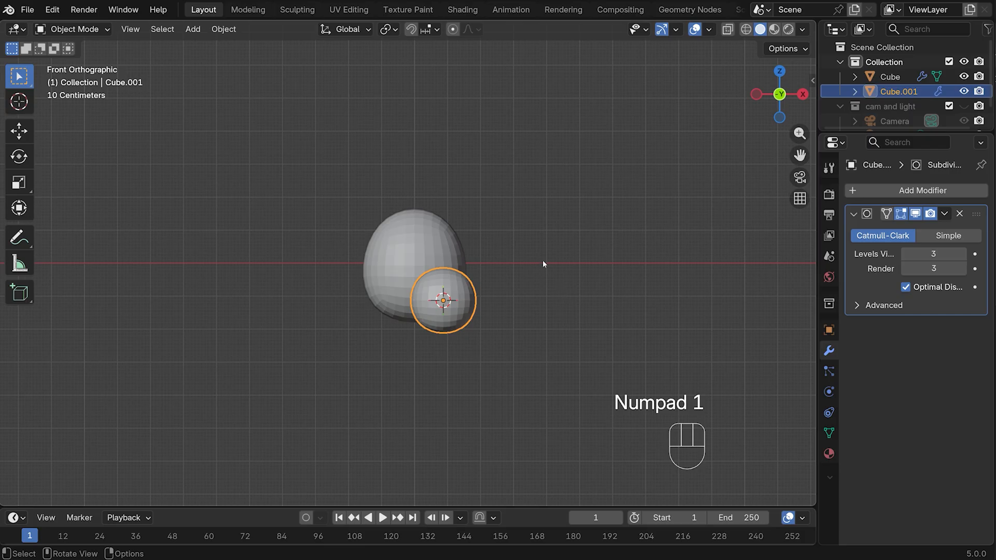
middle_drag(543, 264, 471, 307)
key(KP_7)
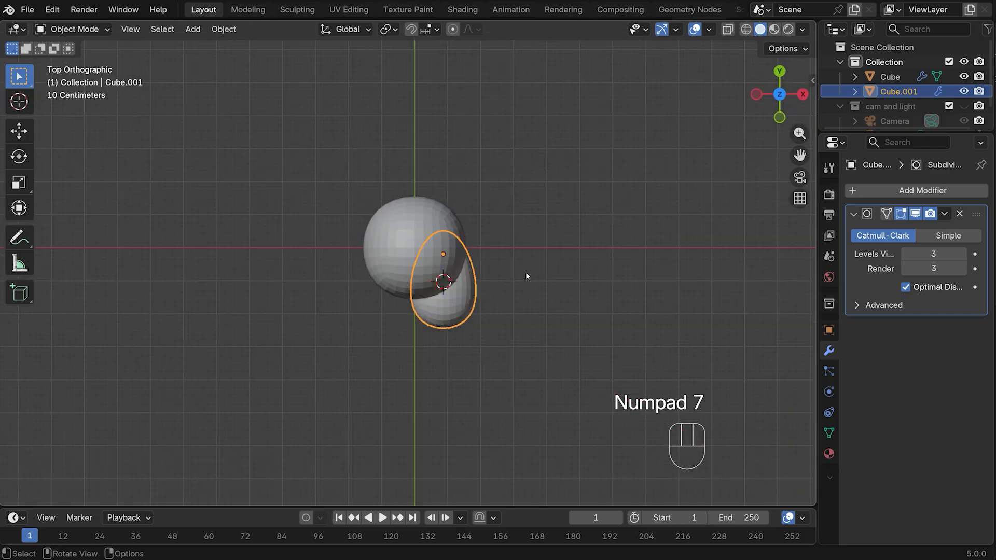
key(r)
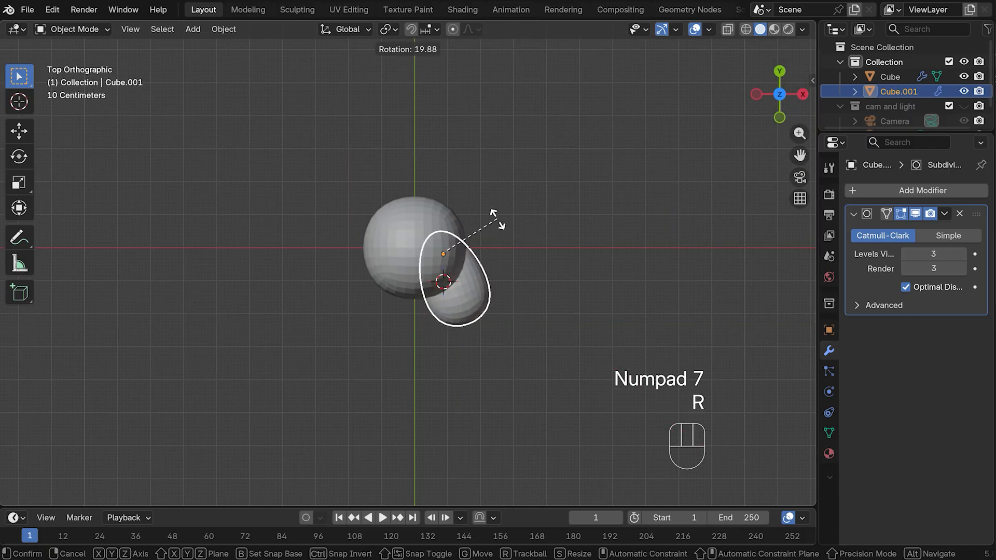
click(484, 219)
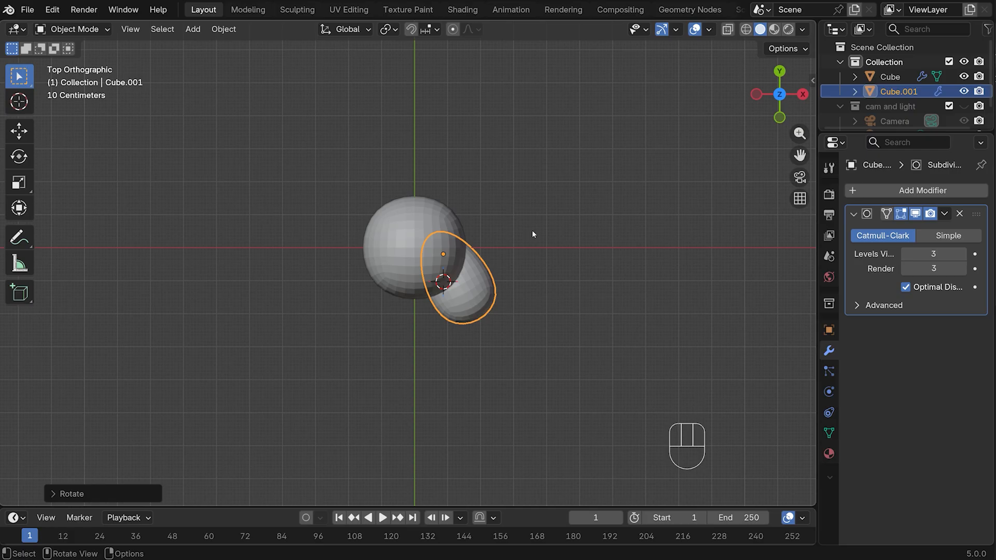
key(s)
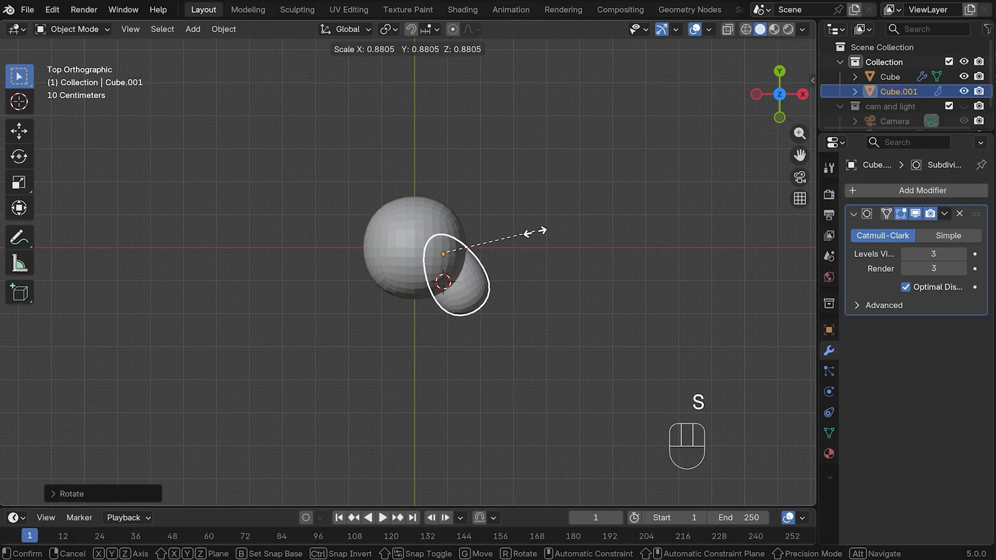
click(533, 233)
Step: From the front view, place the 3D cursor on the body's upper side above the foot and add a cube there
key(KP_1)
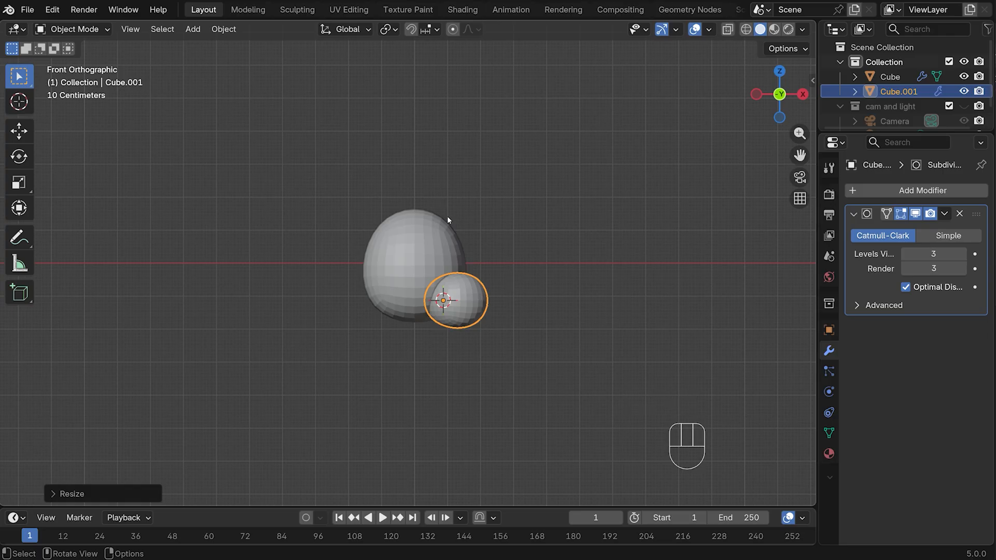
key(shift)
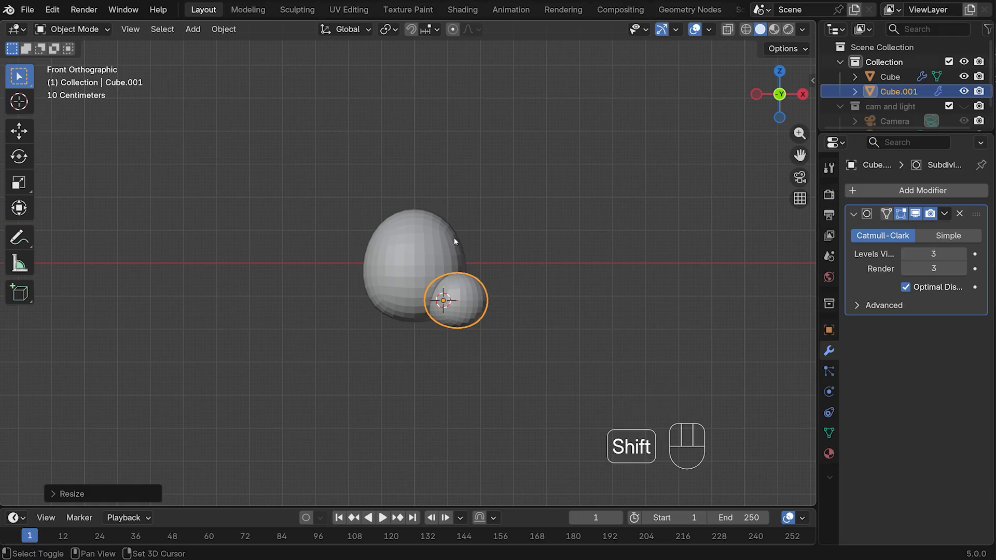
shift+right_click(452, 237)
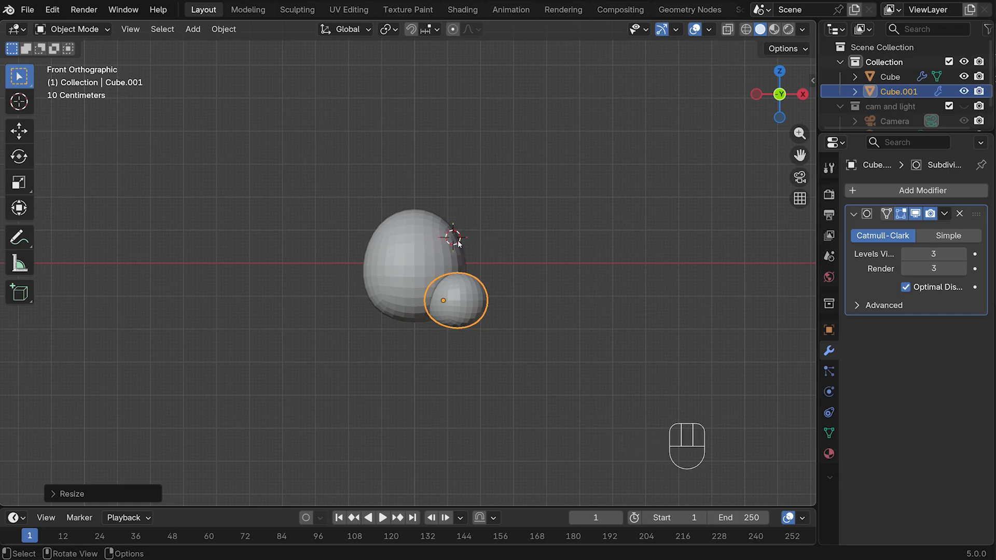
key(shift+a)
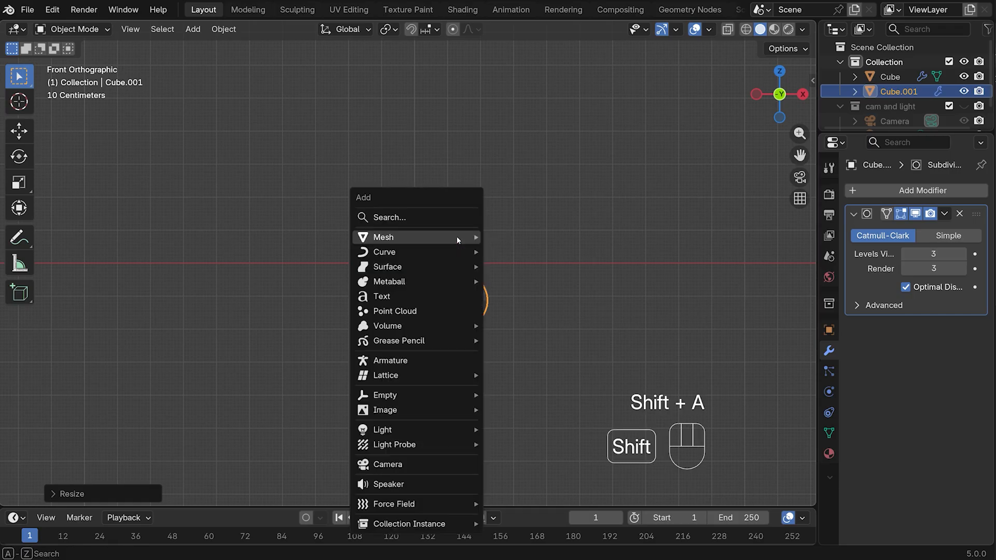
mouse_move(457, 237)
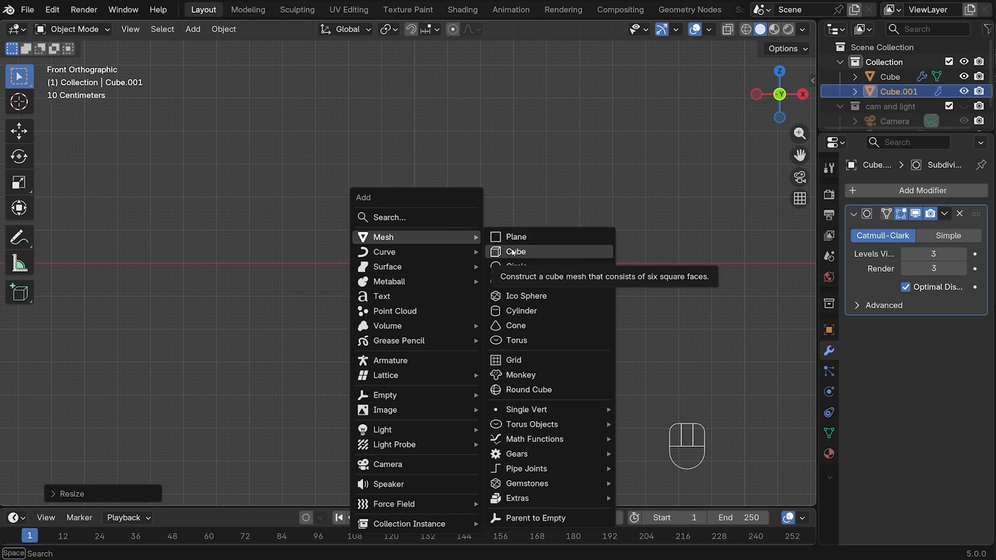
click(513, 251)
Step: Shrink the new cube to about 40% of the body's width and give it a level 3 subdivision surface
key(s)
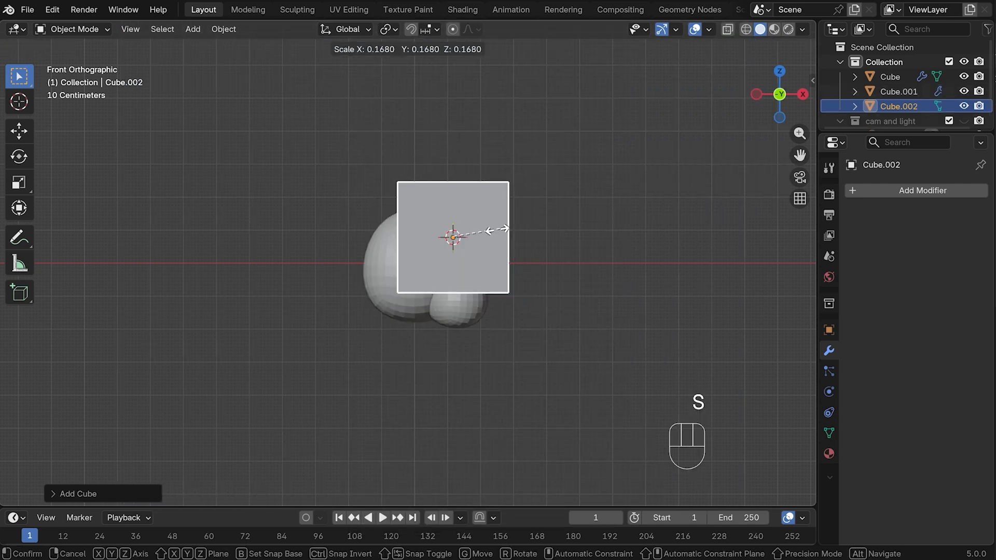
click(482, 233)
key(ctrl+3)
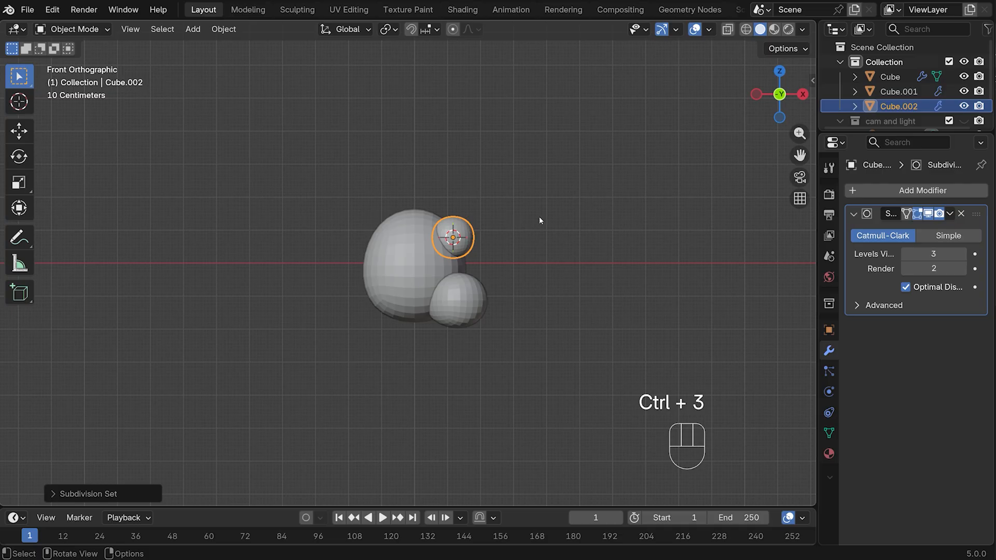
Step: From the right view, move the new small sphere about 0.04 m along Y and 0.02 m down
key(KP_3)
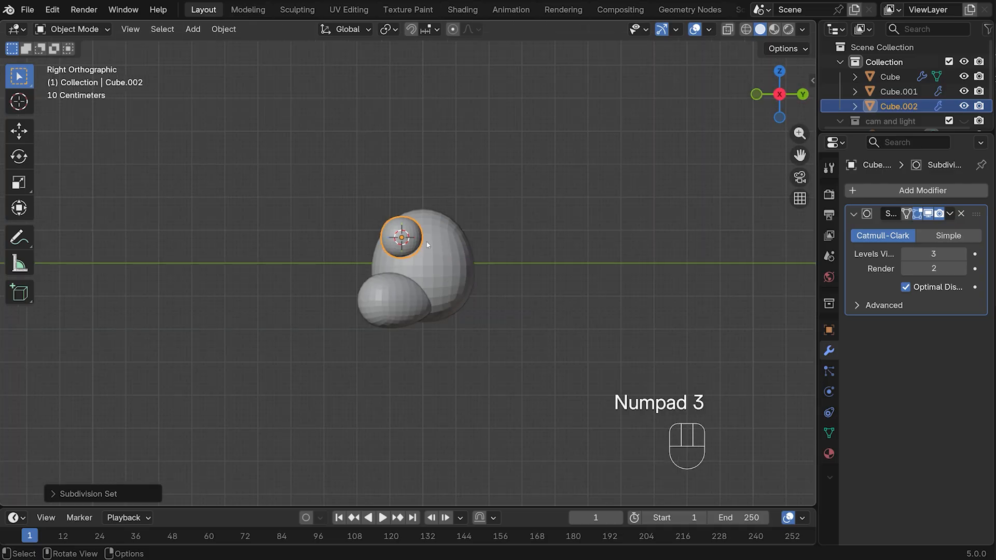
key(g)
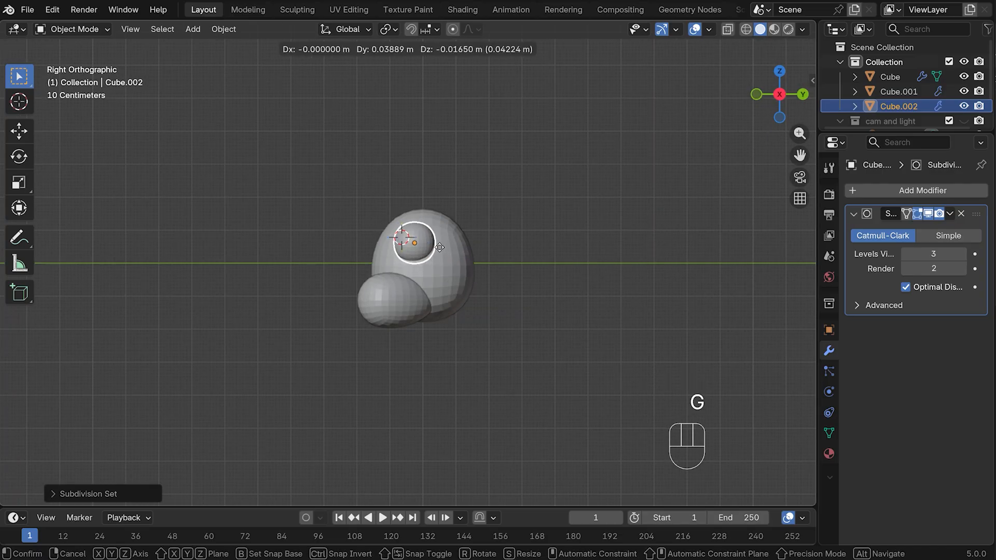
click(439, 246)
key(Tab)
key(Tab)
Step: Apply the small upper sphere's scale and set its render subdivision level to 3
key(KP_1)
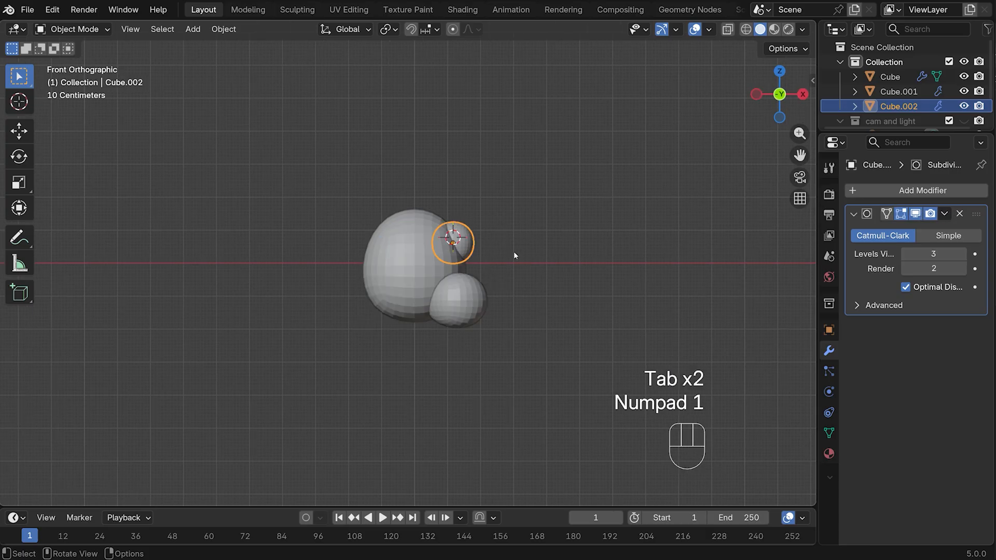
key(ctrl+a)
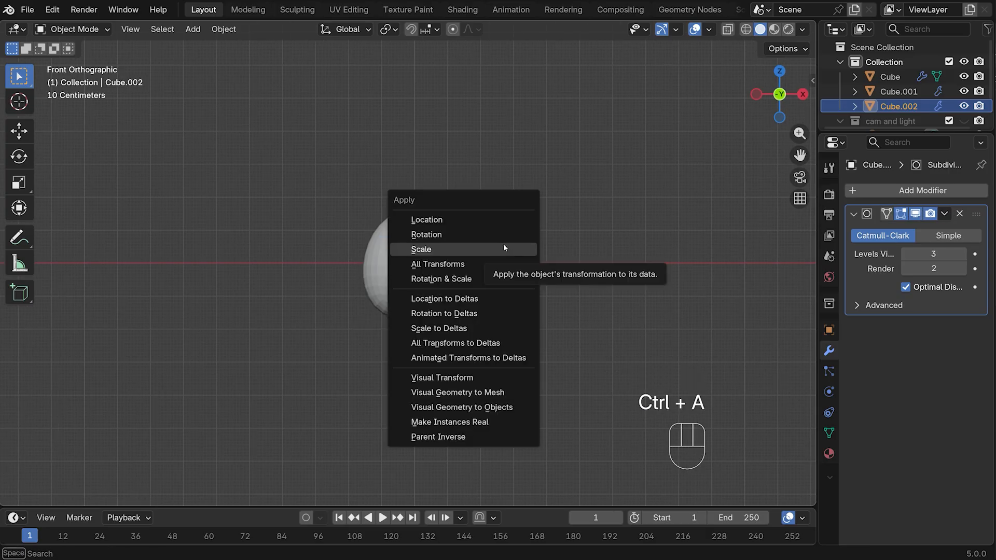
click(502, 245)
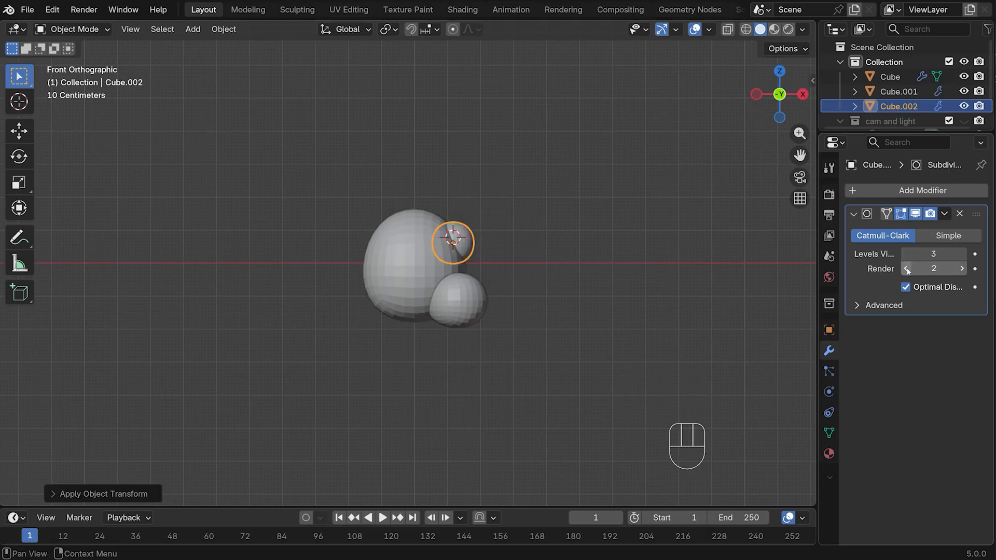
click(962, 268)
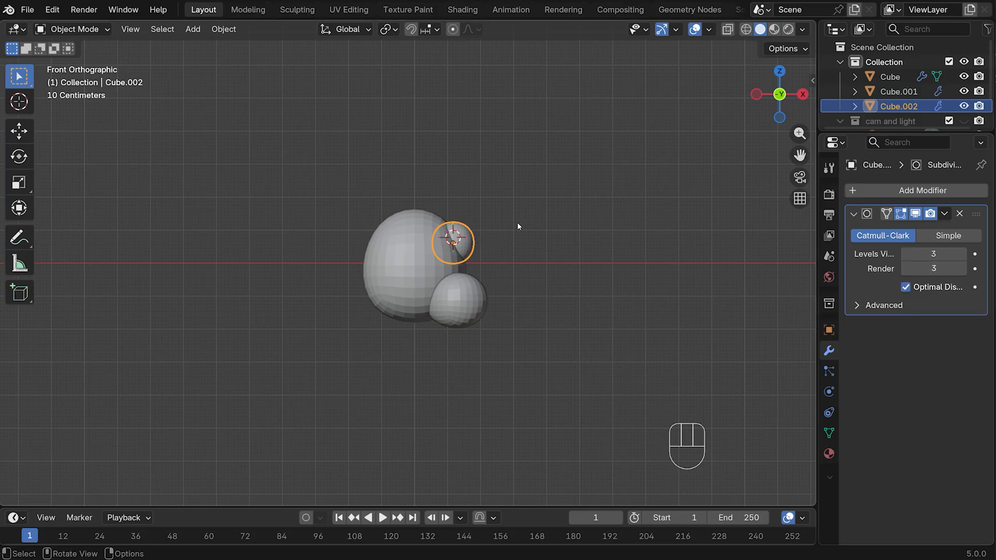
Step: In Edit Mode with X-ray on, select the upper sphere's outer vertices and scale them up slightly
key(Tab)
scroll(585, 224, up, 2)
click(729, 29)
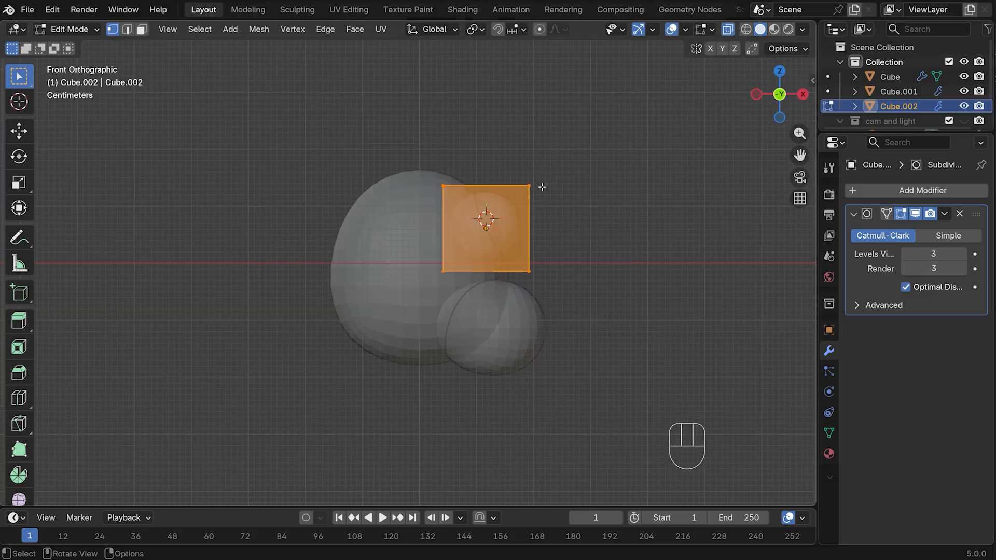
drag(509, 165, 574, 292)
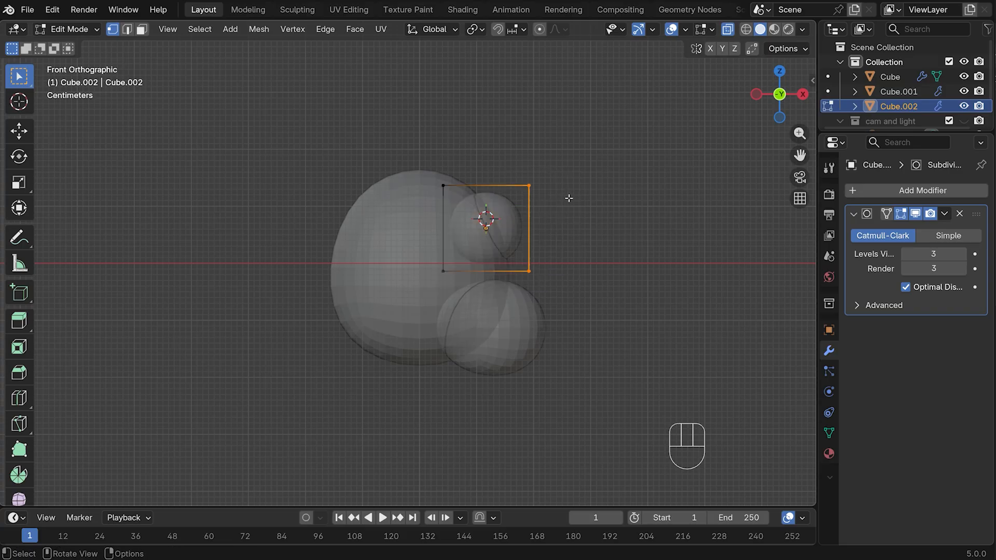
key(s)
click(578, 186)
Step: Move the outer vertices away from the body and downward to stretch the sphere into an arm, checking it from other angles
key(g)
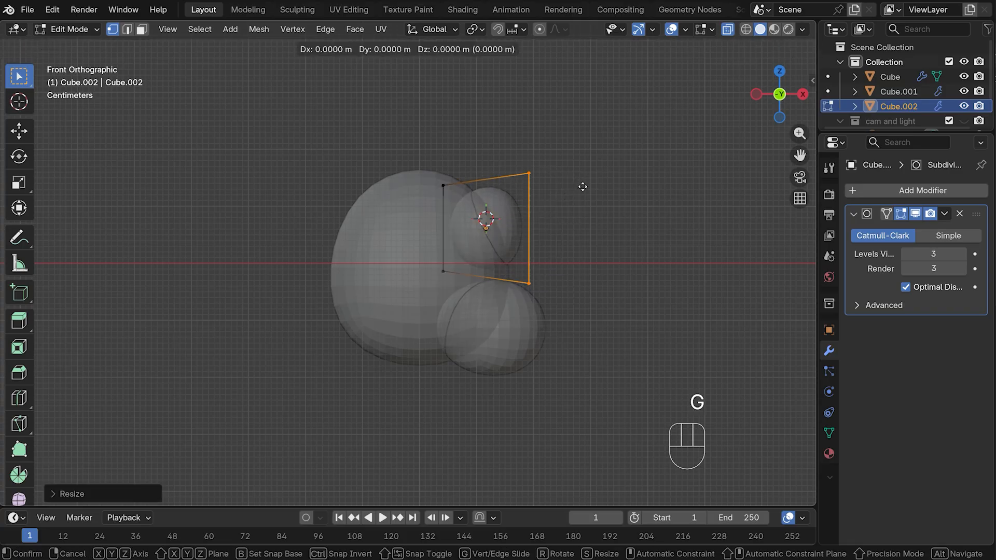
click(628, 222)
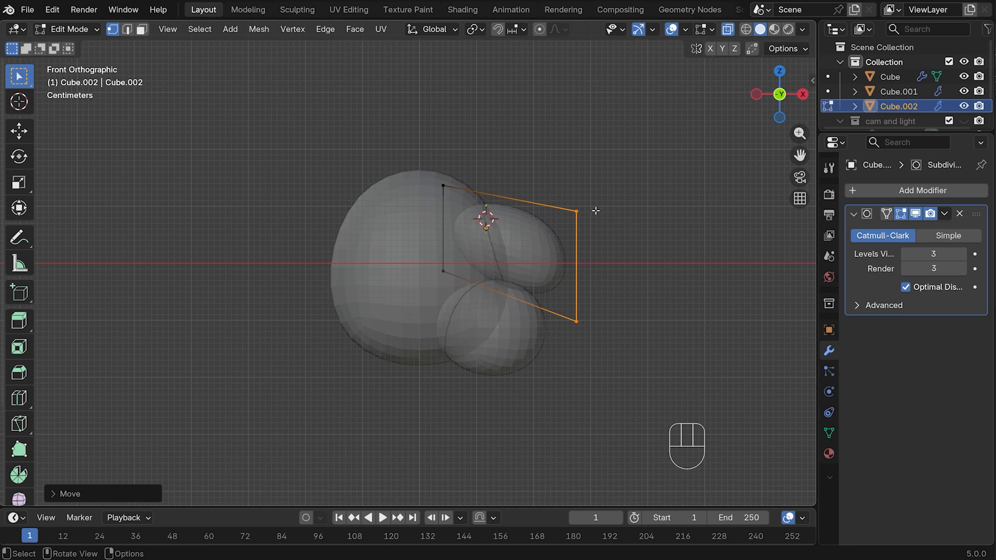
key(KP_3)
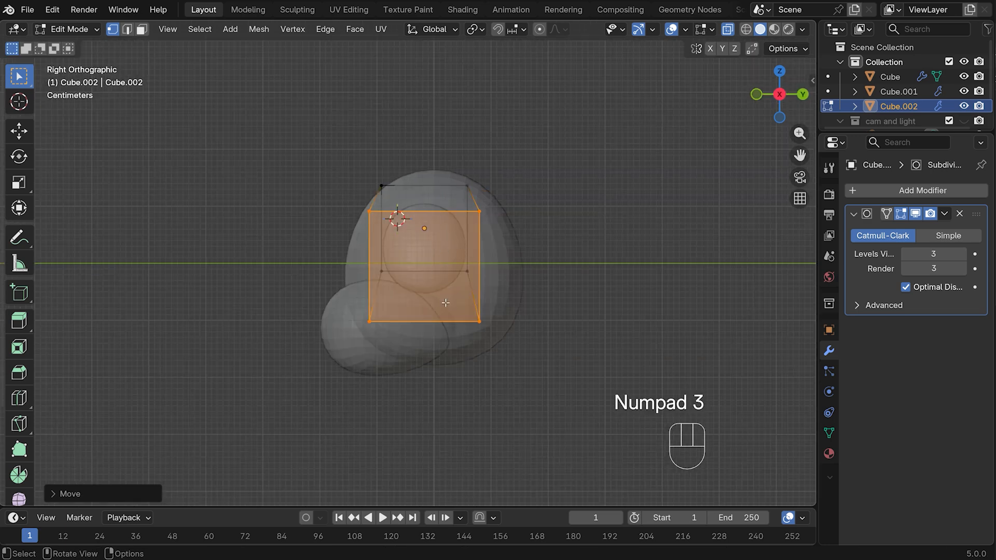
middle_drag(446, 303, 586, 277)
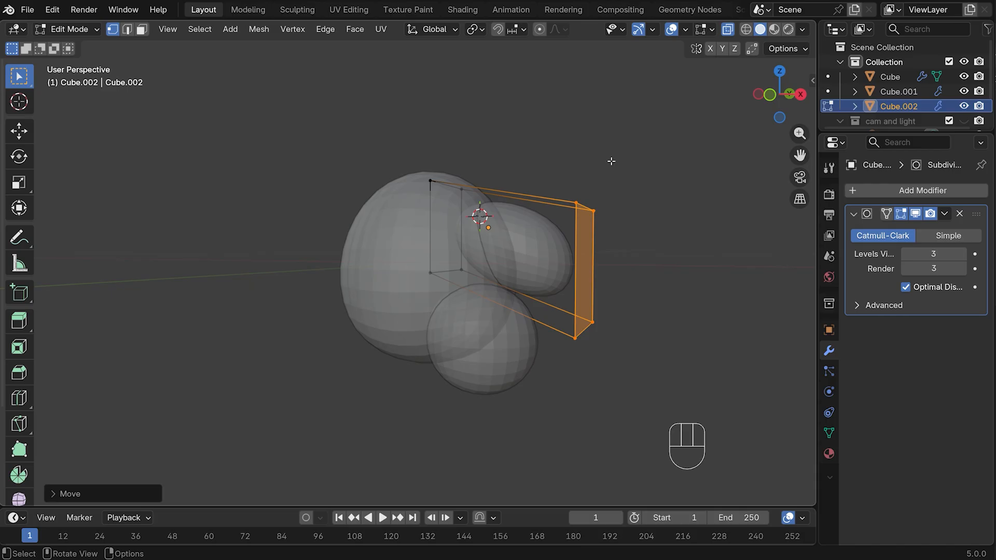
key(KP_1)
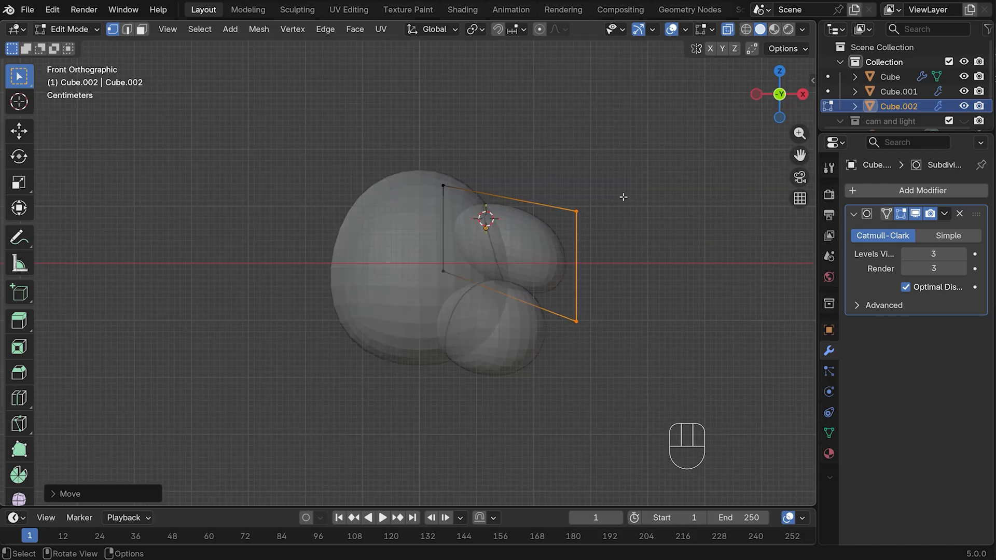
Step: Scale the whole arm mesh down to roughly 0.9 and return to Object Mode with X-ray off
key(a)
key(s)
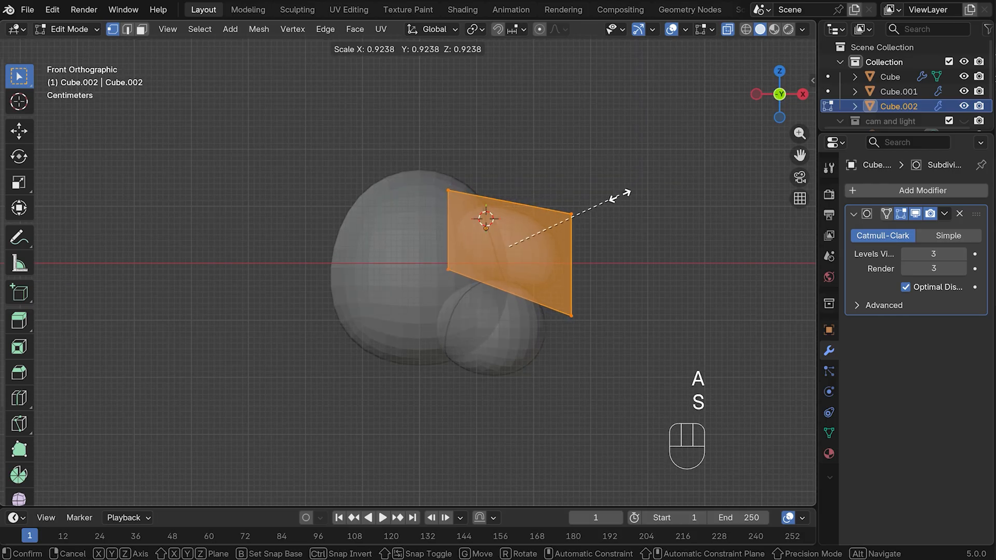
click(624, 198)
click(623, 198)
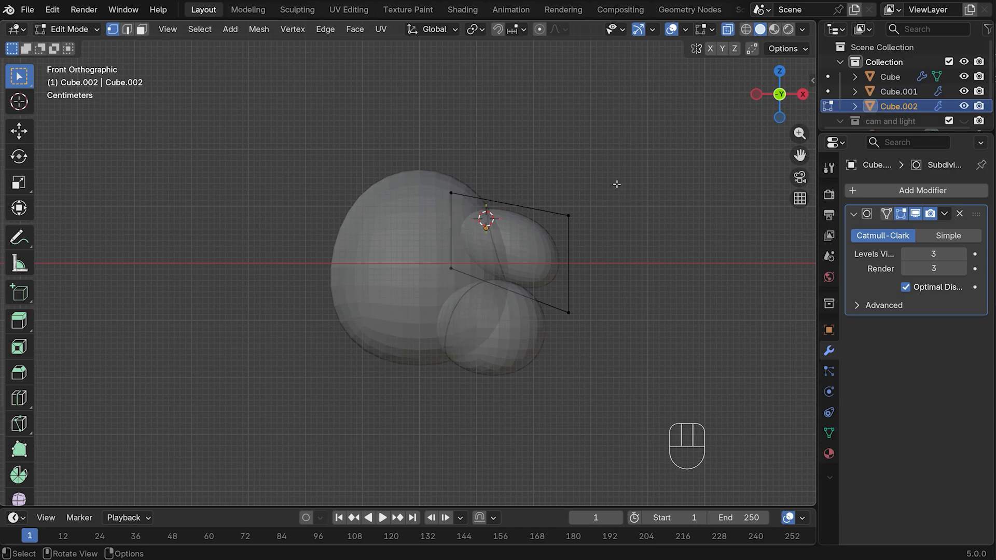
key(Tab)
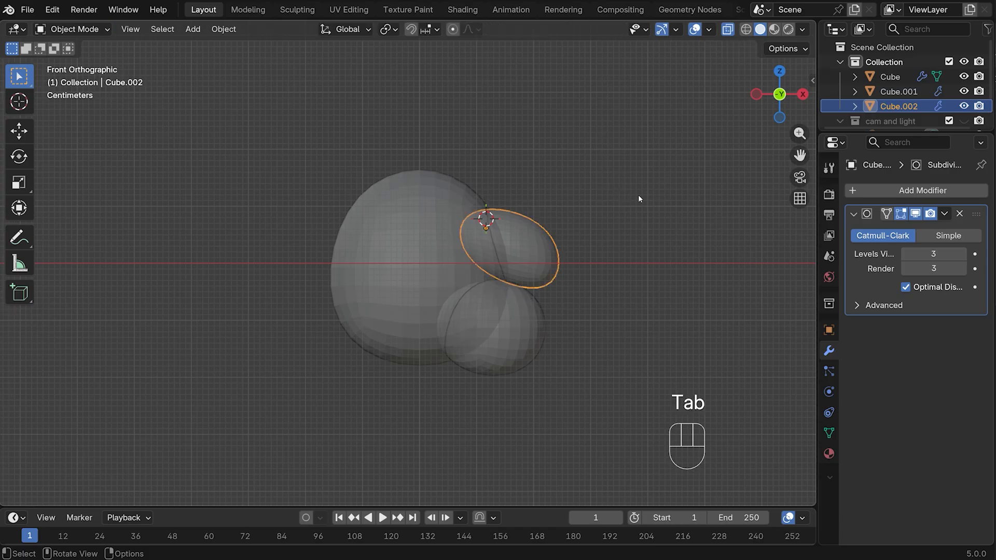
click(728, 29)
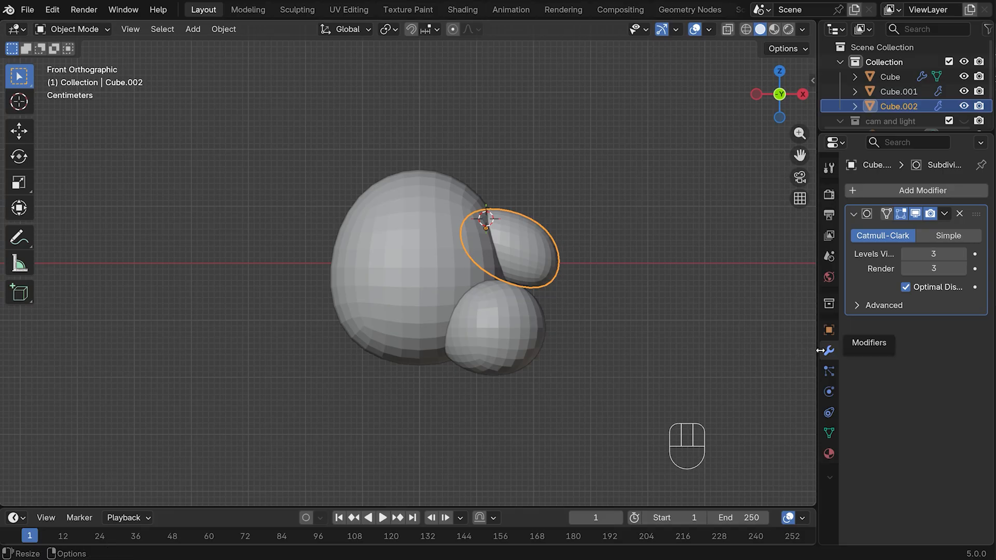
Step: Add a Mirror modifier to the arm on the X axis, using the body as the mirror object
click(895, 190)
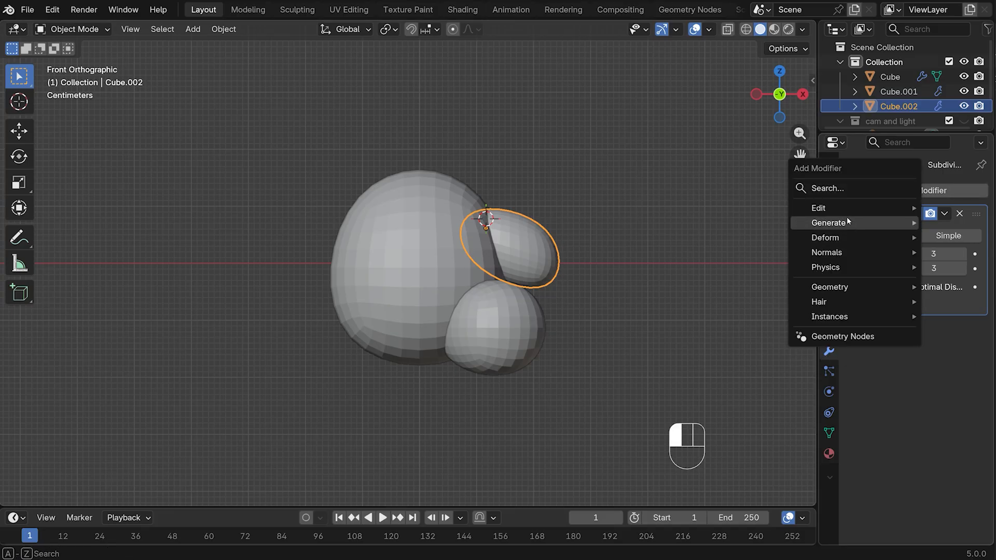
mouse_move(847, 220)
click(690, 350)
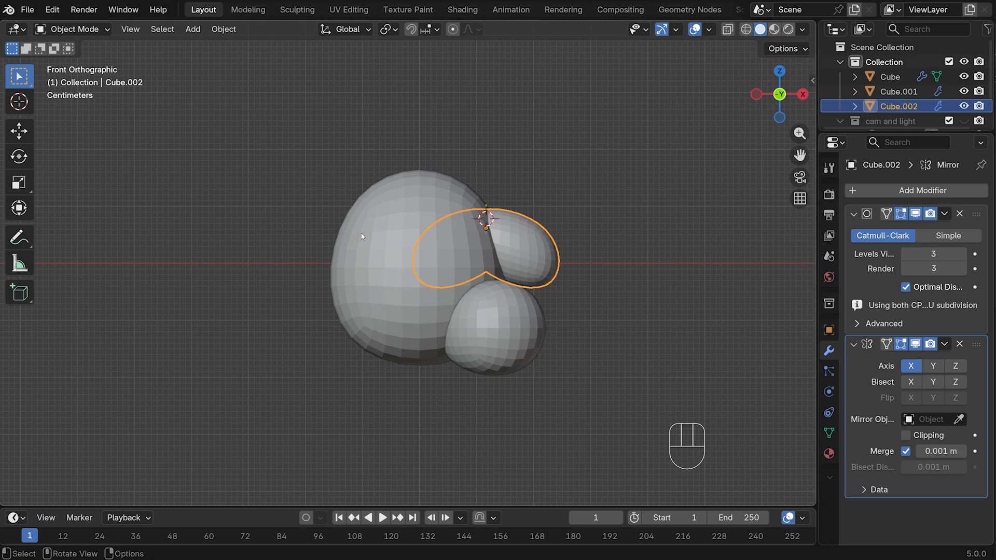
click(962, 419)
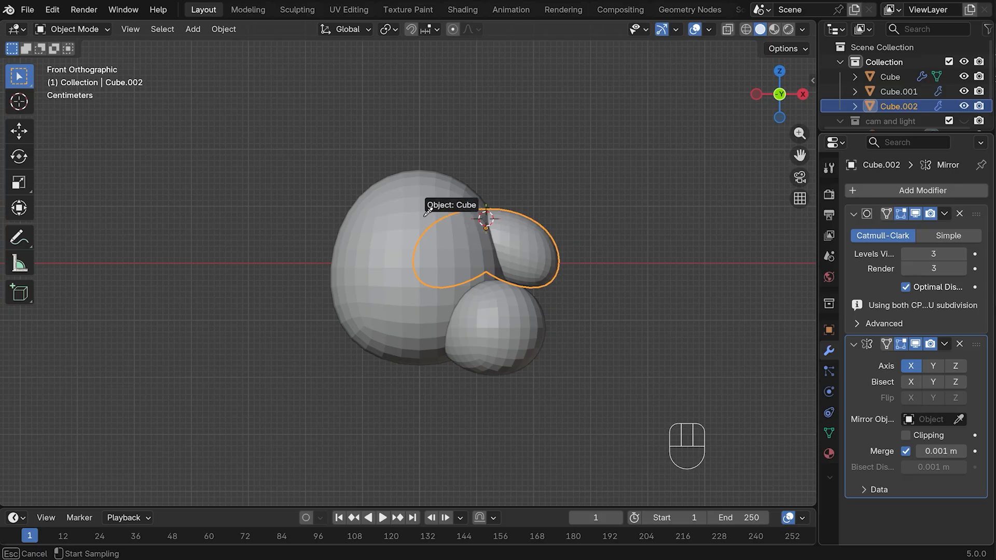
click(416, 194)
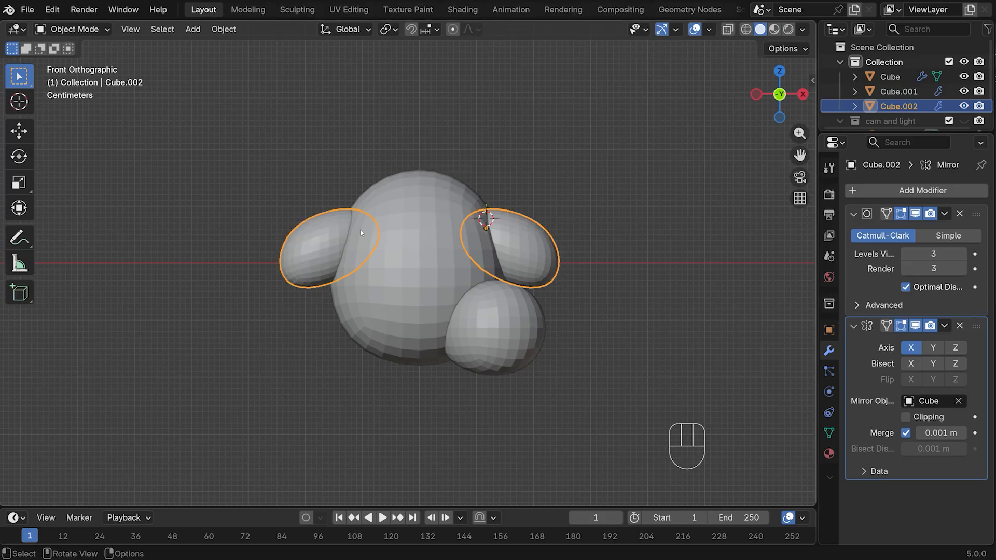
Step: Add a Mirror modifier to the foot on the X axis, using the body as the mirror object
click(524, 335)
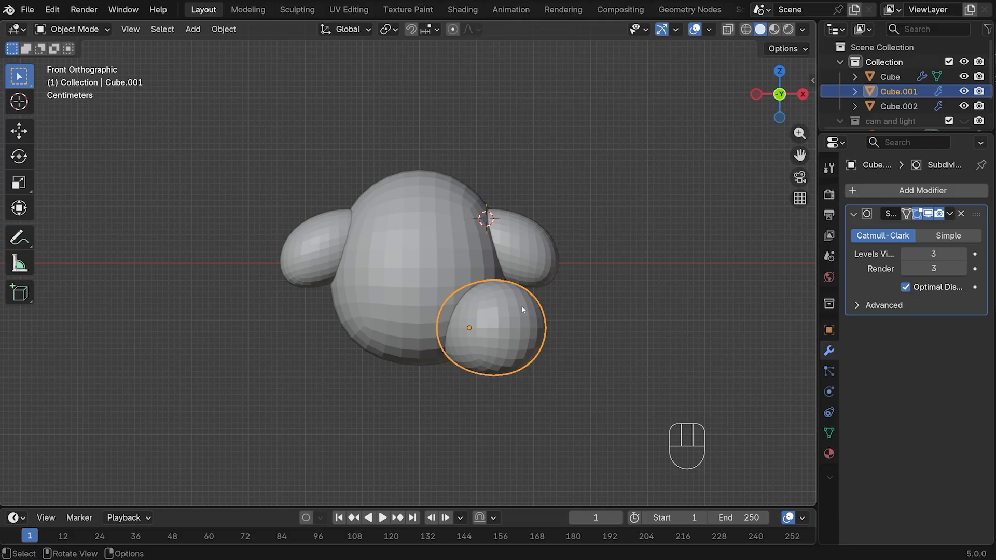
click(902, 190)
mouse_move(898, 188)
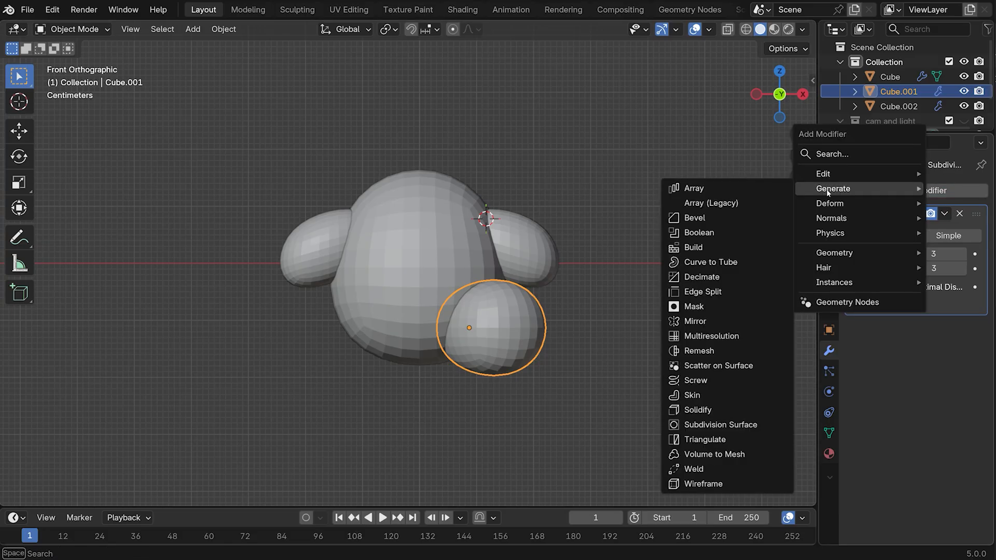
click(707, 321)
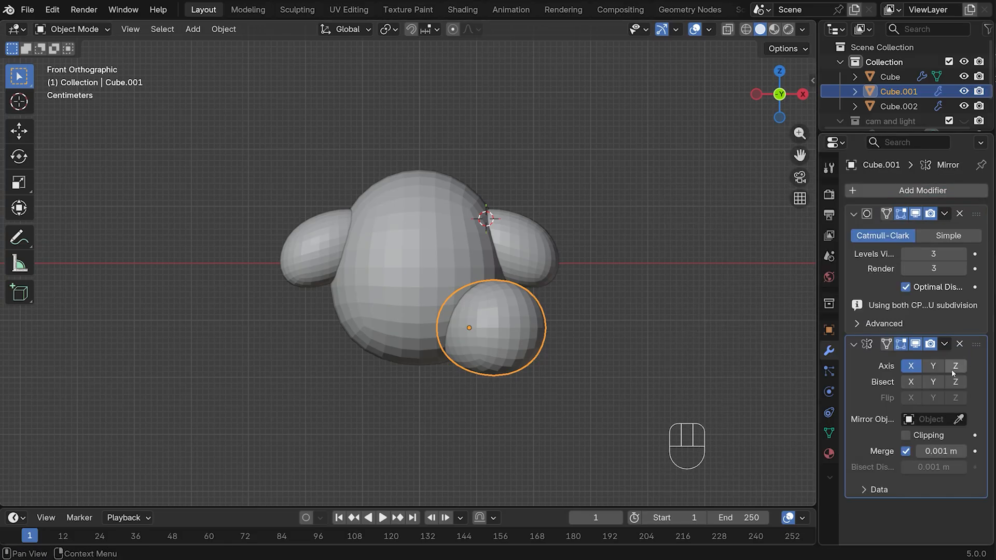
click(958, 420)
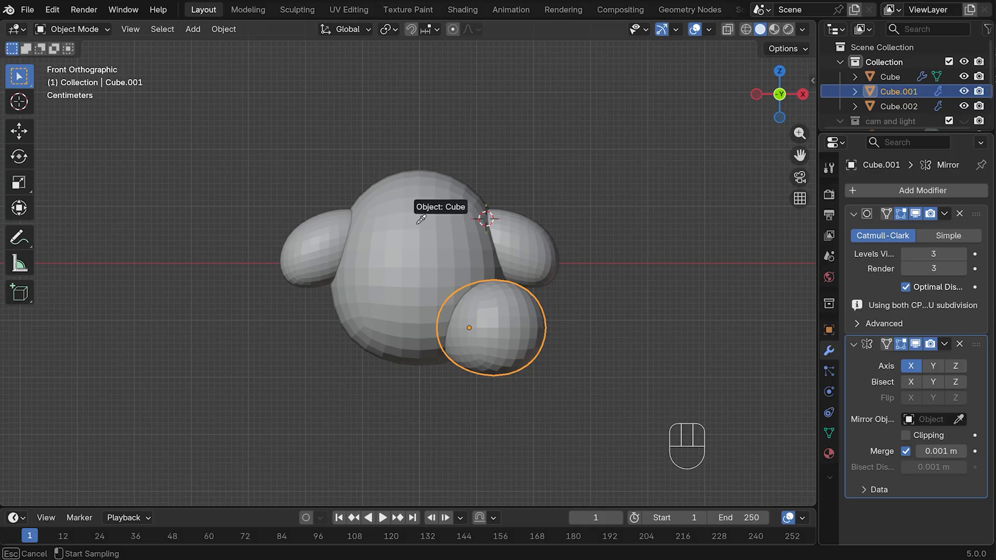
click(420, 215)
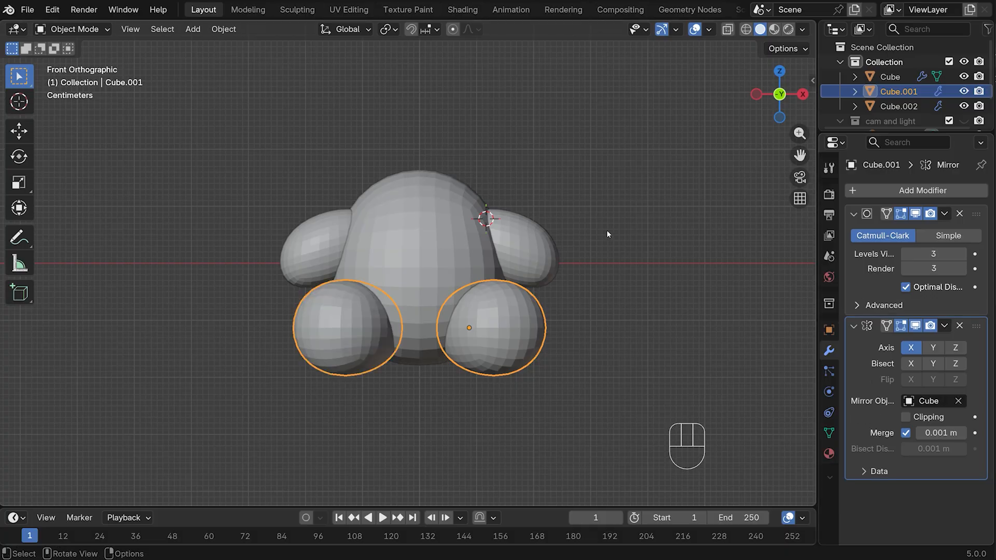
Step: Apply Shade Smooth to the arms, the feet and the body
click(524, 250)
right_click(528, 252)
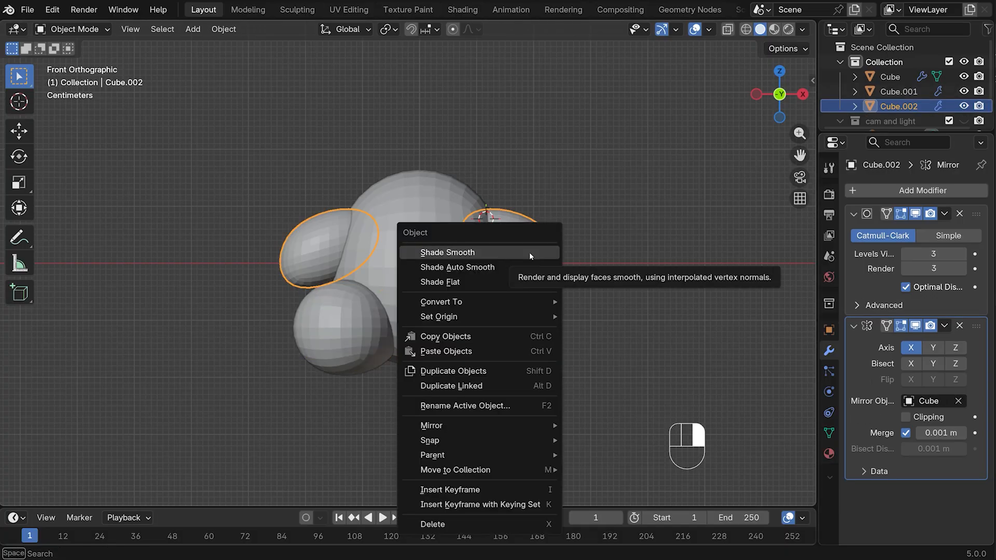
click(529, 252)
right_click(502, 314)
click(508, 324)
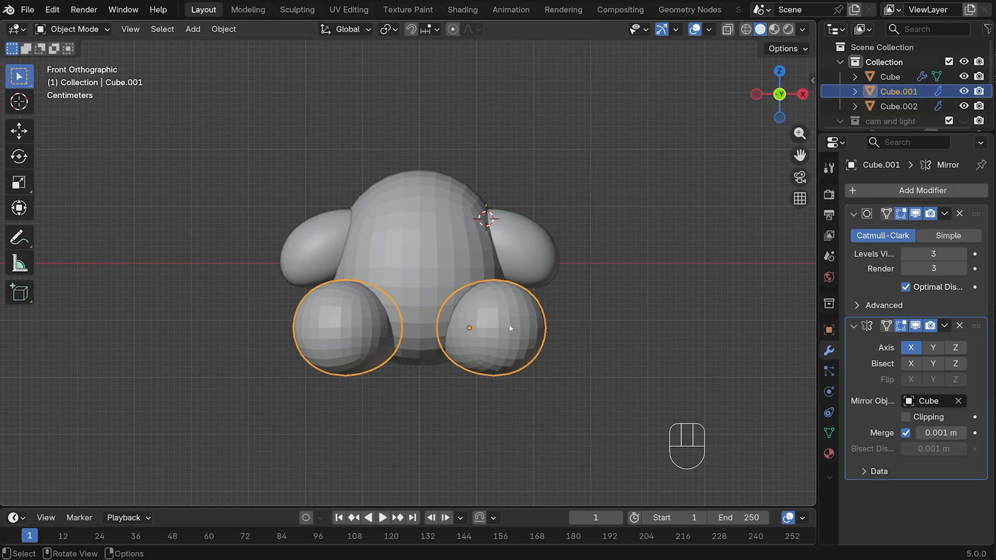
right_click(507, 323)
click(457, 275)
click(431, 245)
right_click(436, 239)
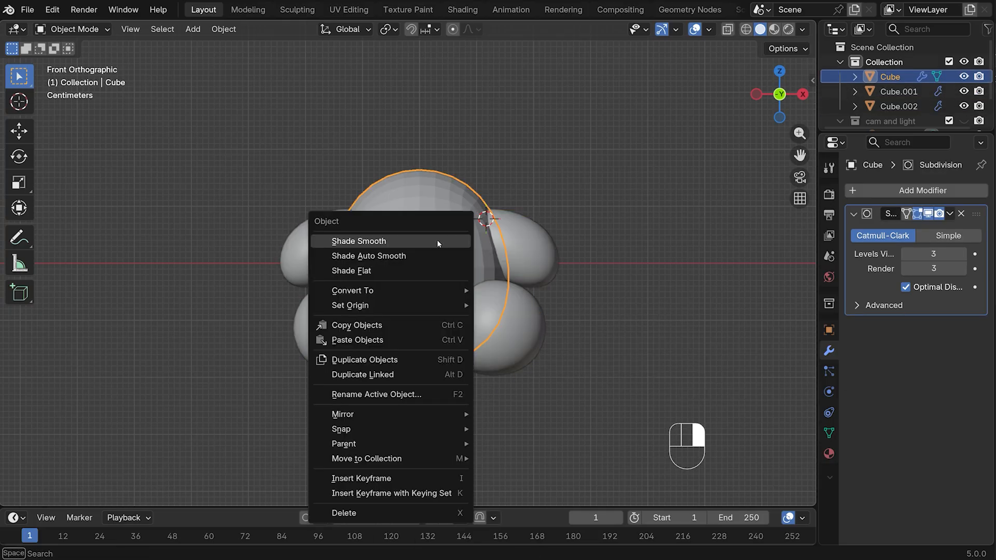
click(437, 239)
Step: Place the 3D cursor at the top of the body, add a cube there and scale it down to head size
click(423, 179)
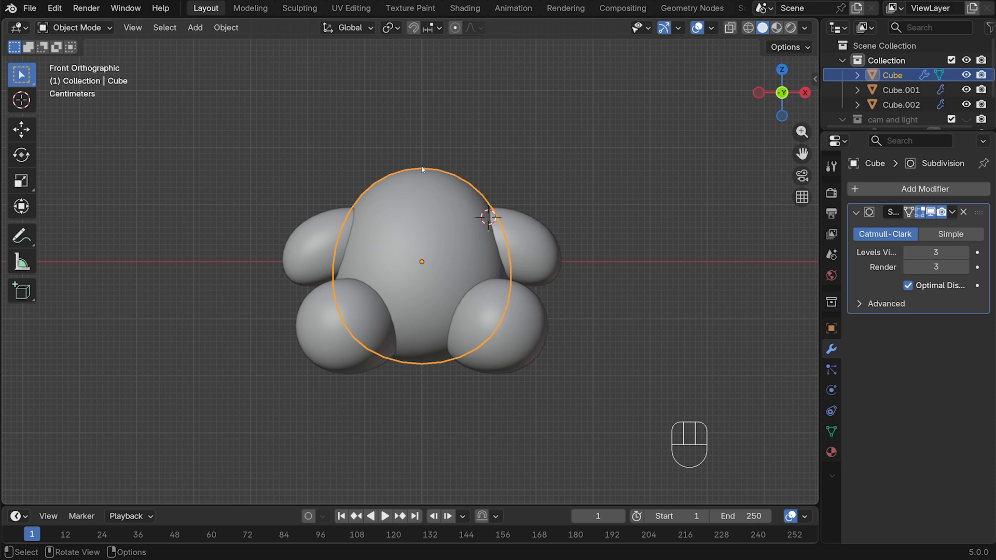
shift+right_click(422, 166)
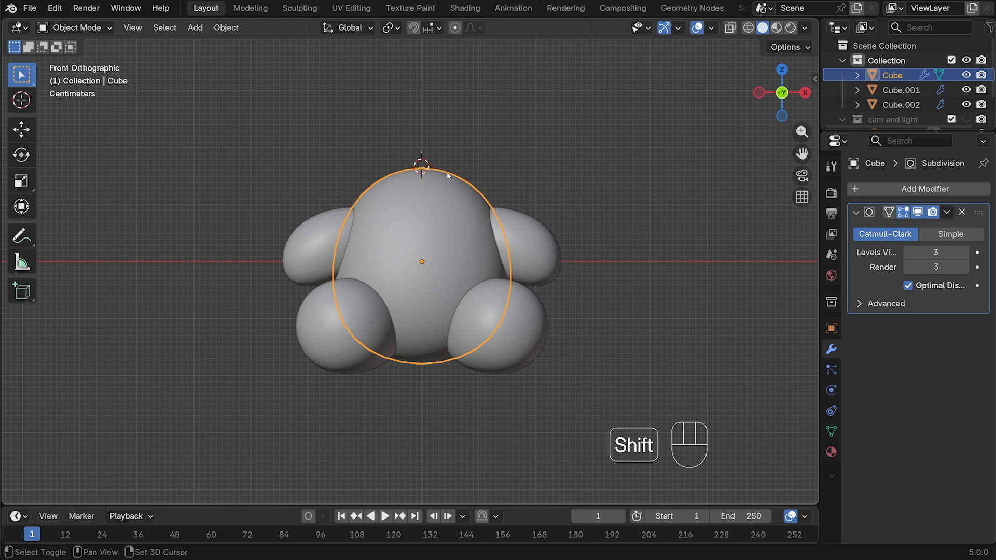
key(shift+a)
click(524, 188)
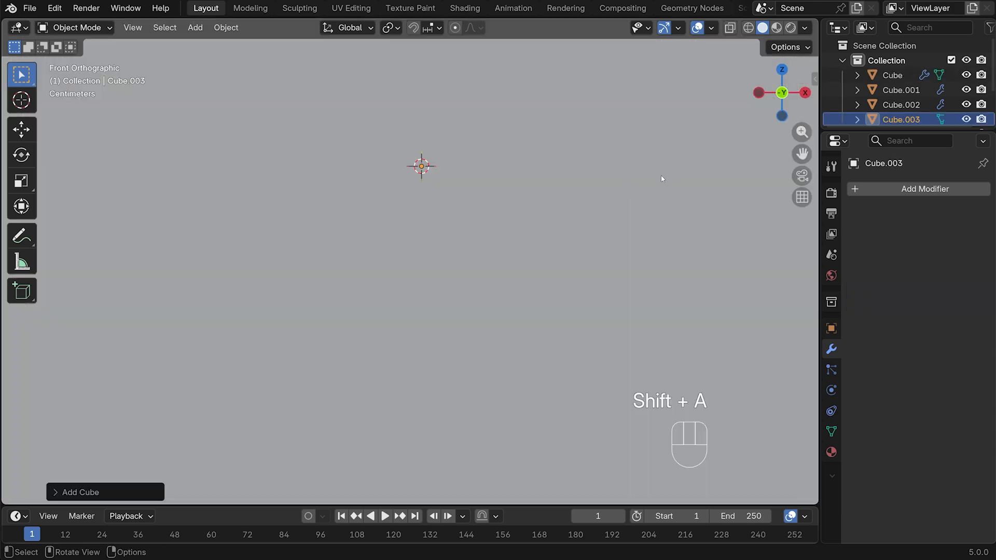
key(s)
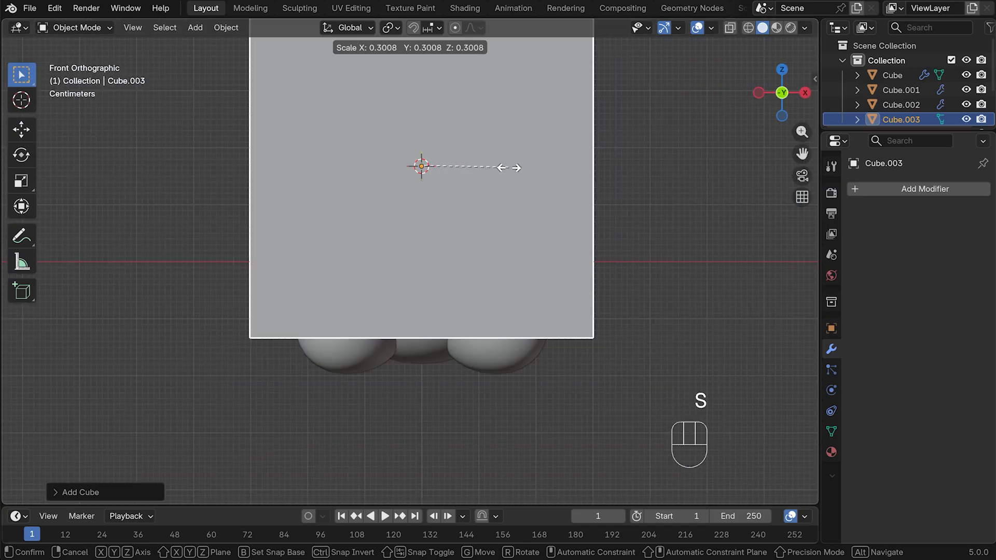
click(467, 169)
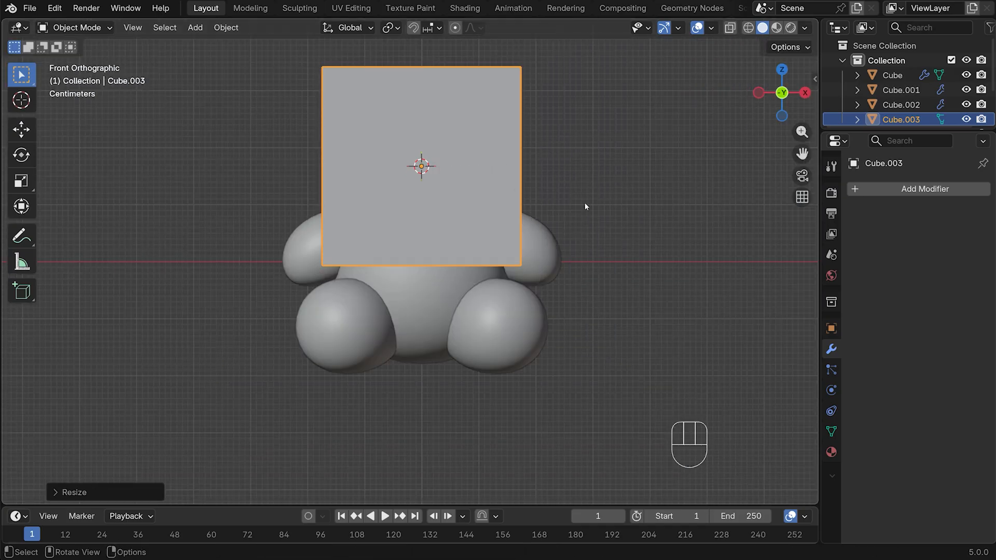
Step: Give the head cube a level 3 subdivision, apply its scale and apply the Subdivision modifier to the mesh
key(ctrl+3)
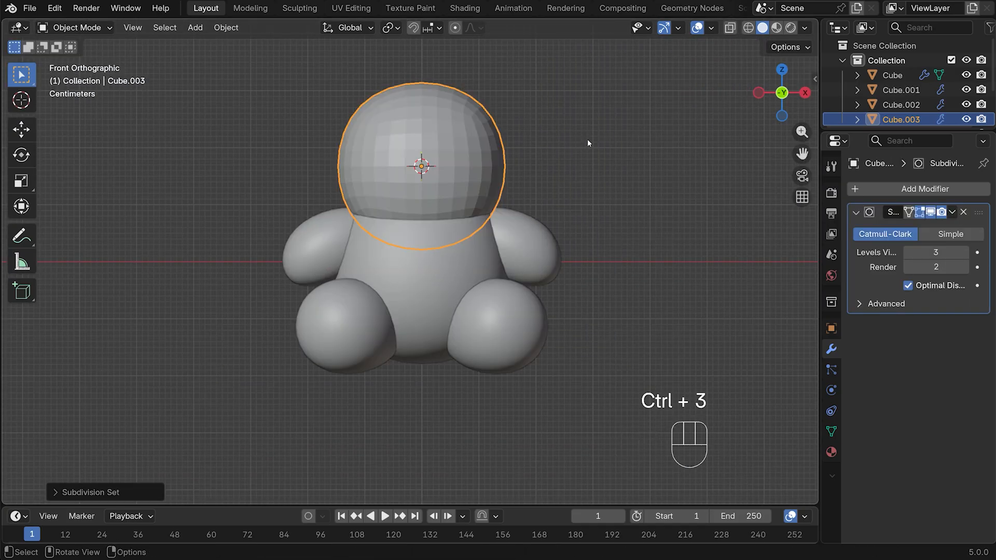
key(ctrl+a)
click(517, 169)
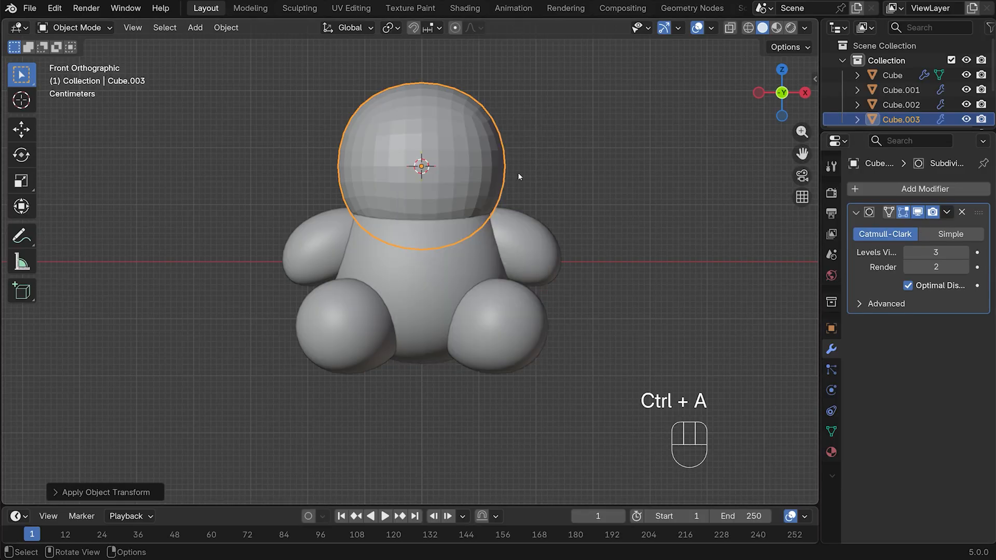
click(946, 213)
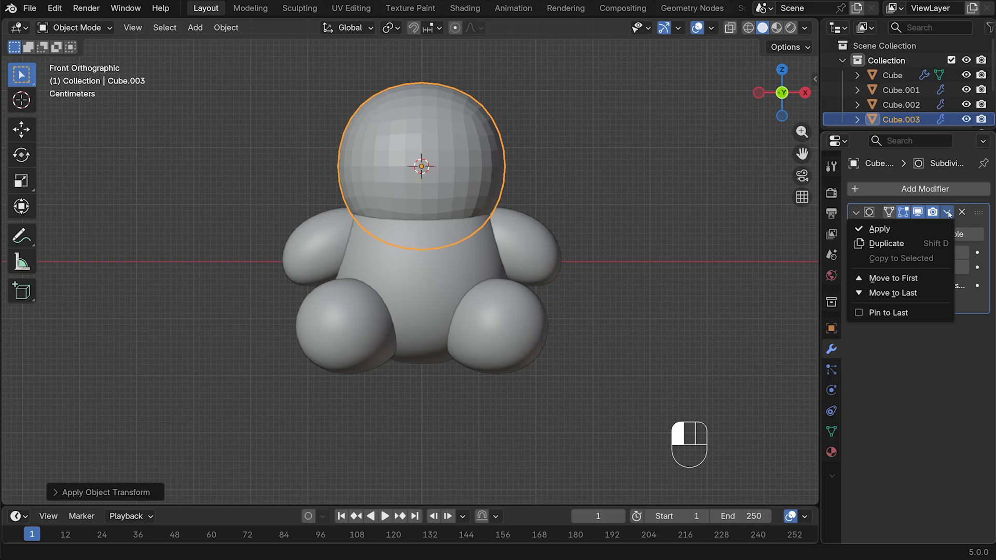
click(894, 228)
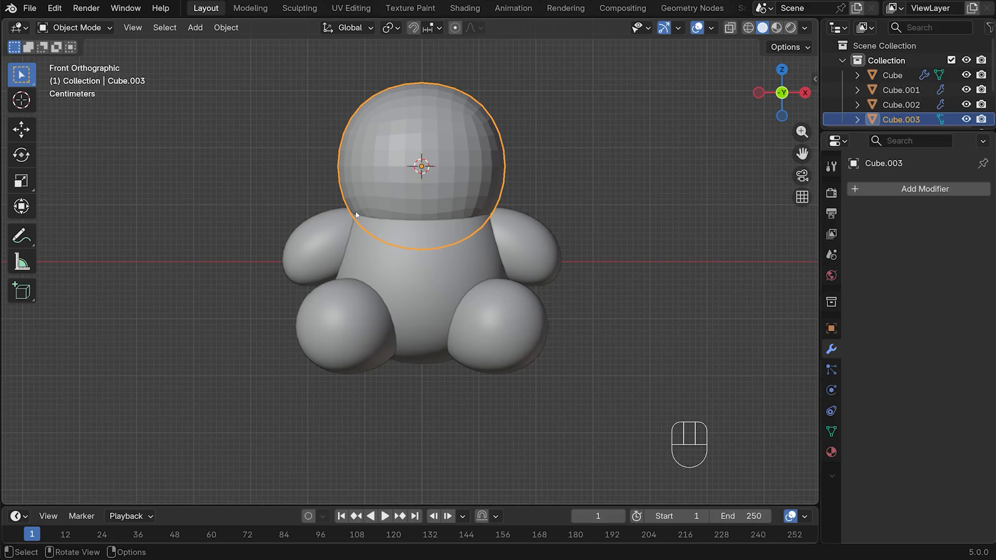
Step: In Edit Mode with X-ray and face selection on, select all the faces of the head's top cap
key(Tab)
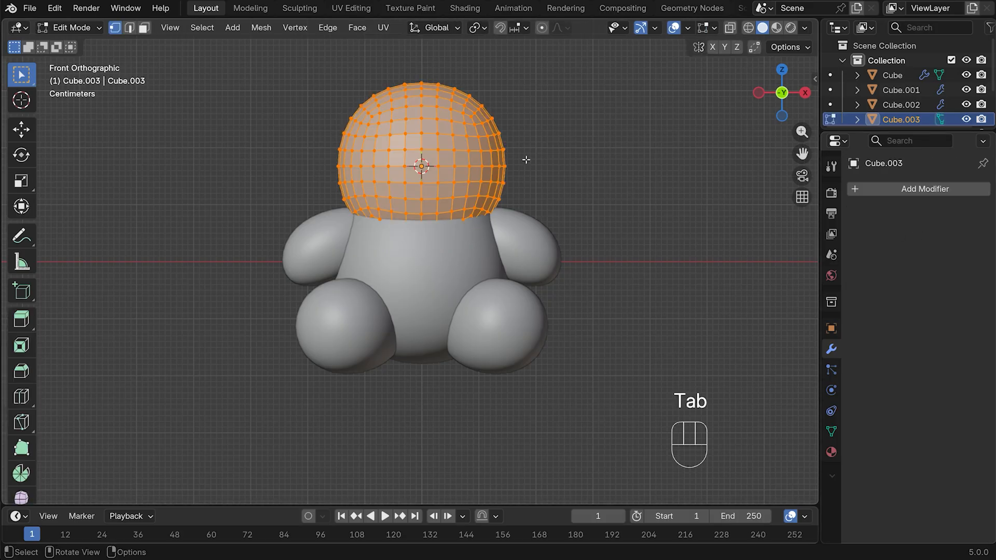
click(730, 27)
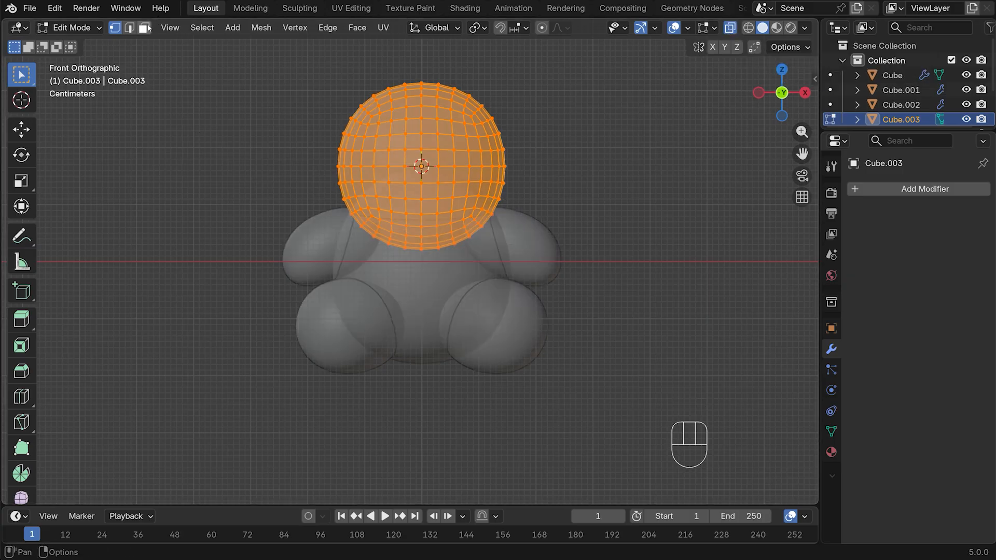
click(144, 28)
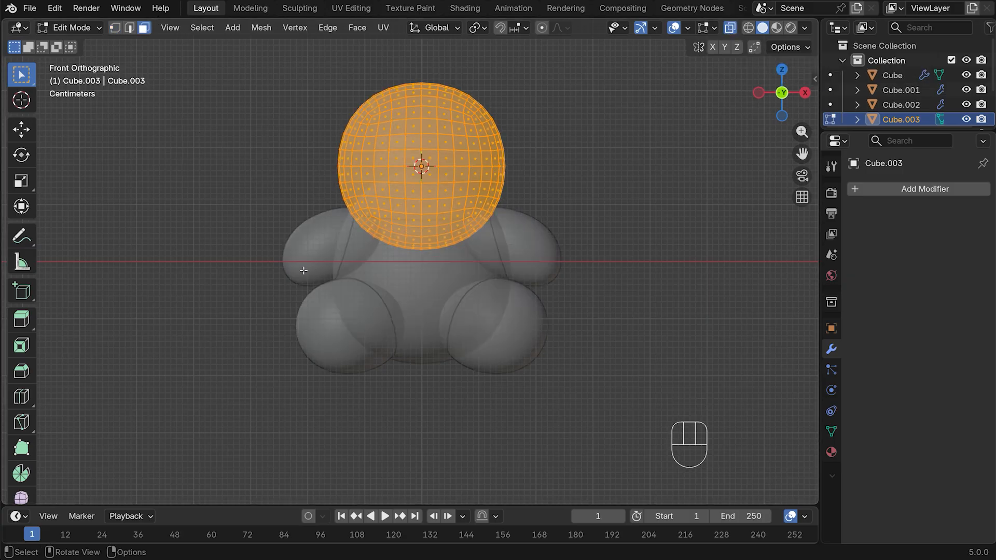
key(3)
drag(336, 70, 551, 116)
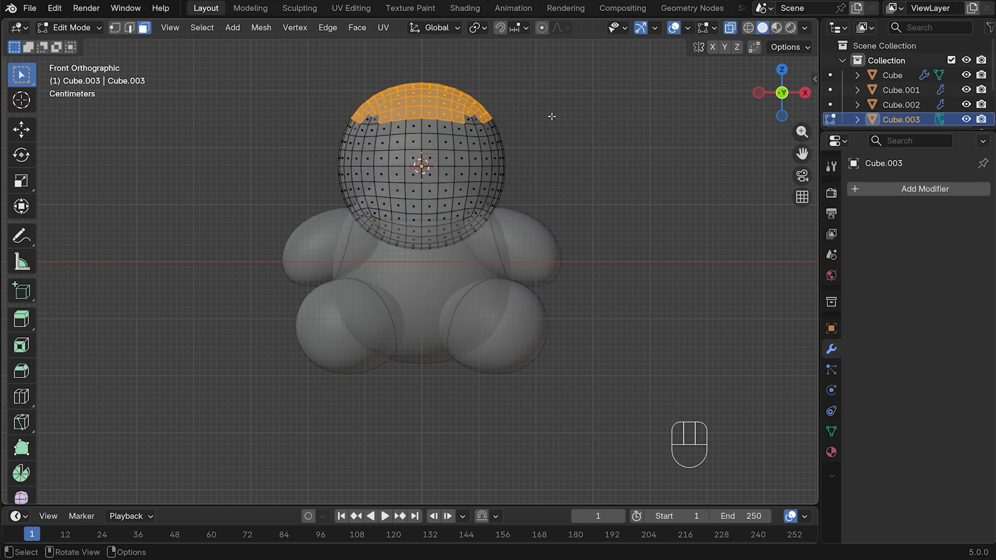
shift+drag(362, 110, 384, 122)
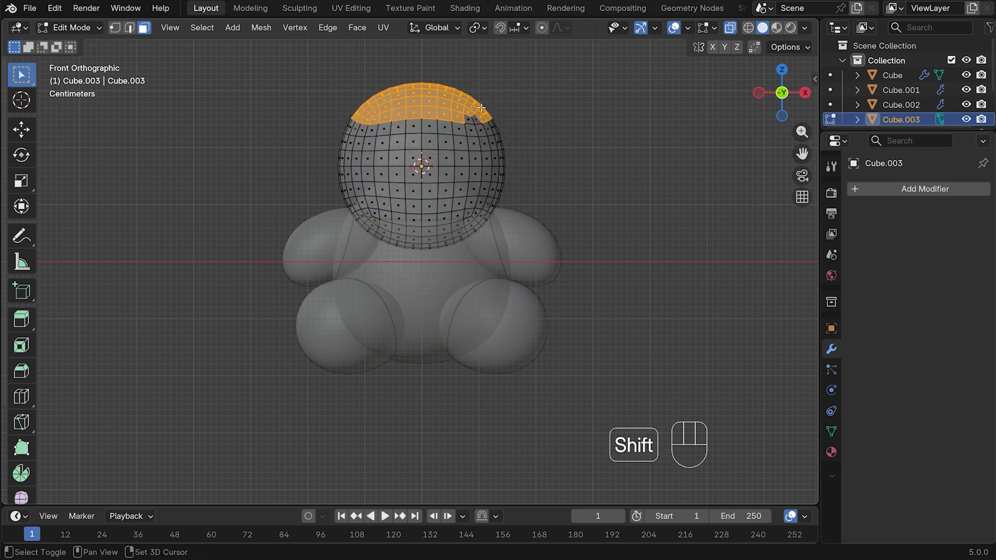
shift+drag(457, 109, 484, 123)
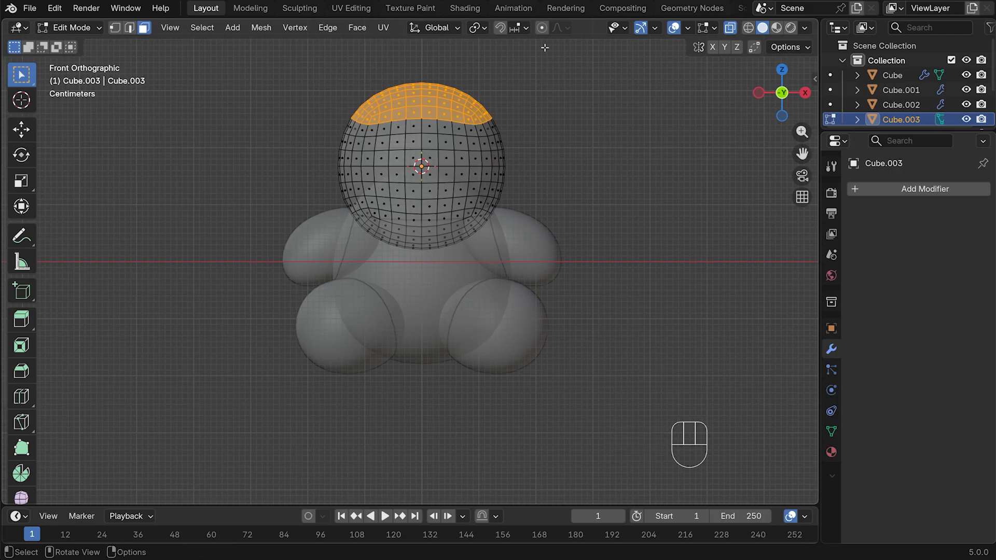
Step: Narrow the head's top by scaling the cap faces down with proportional editing at a size of about 0.14, undoing unwanted tries
click(541, 28)
key(s)
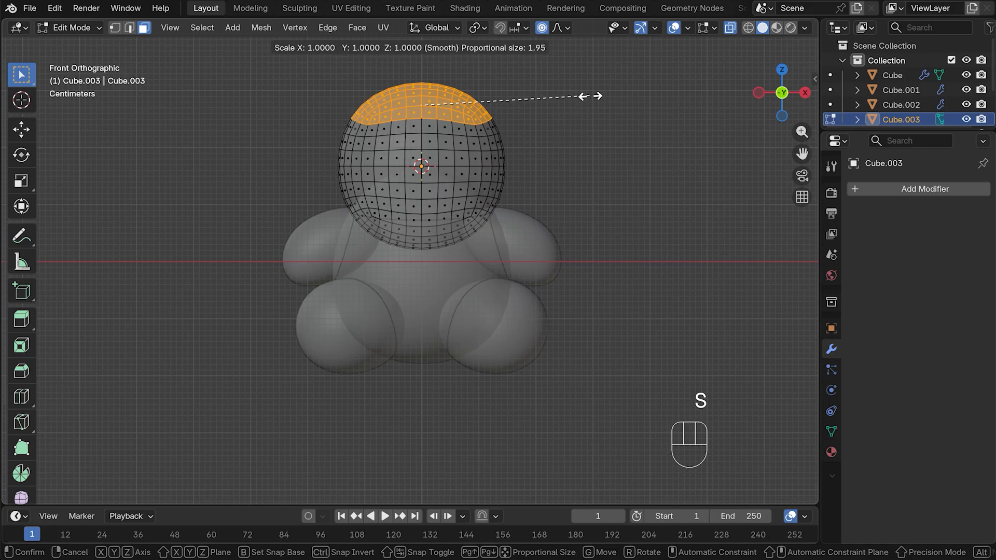
scroll(591, 96, up, 20)
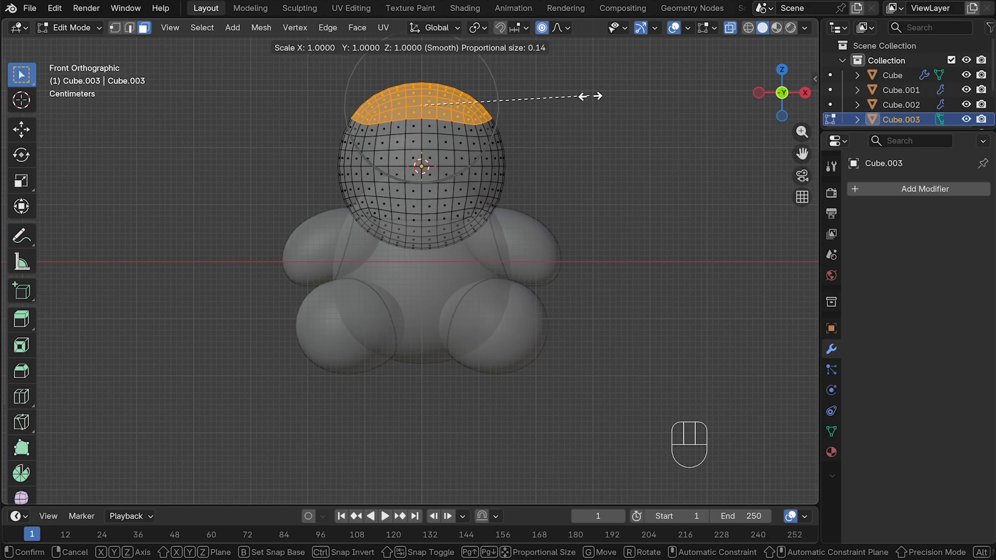
click(552, 102)
key(ctrl+z)
key(ctrl+z)
key(ctrl+z)
key(ctrl+z)
key(ctrl+z)
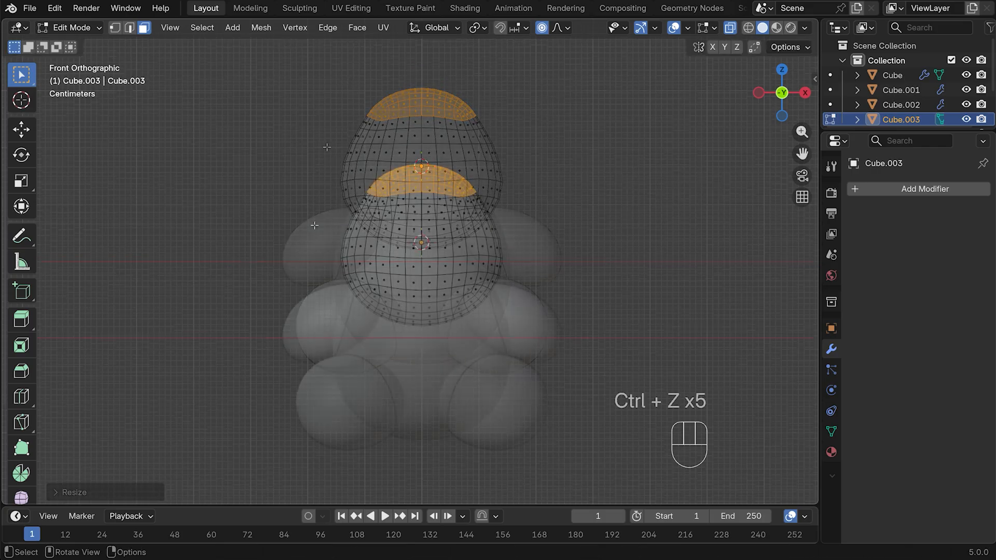
Step: Select the faces of the head's lower part and scale them up slightly along X with proportional editing
drag(311, 218, 543, 328)
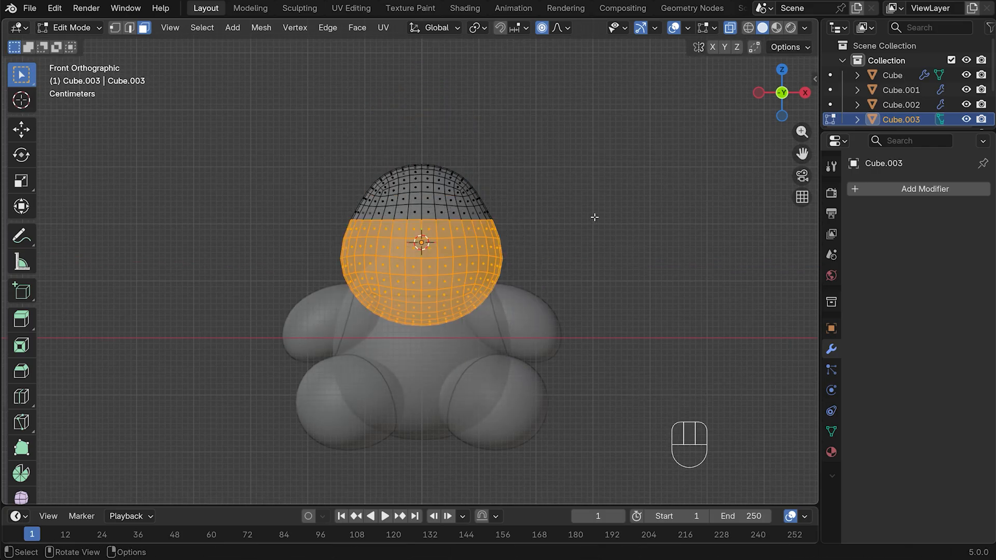
key(s)
key(x)
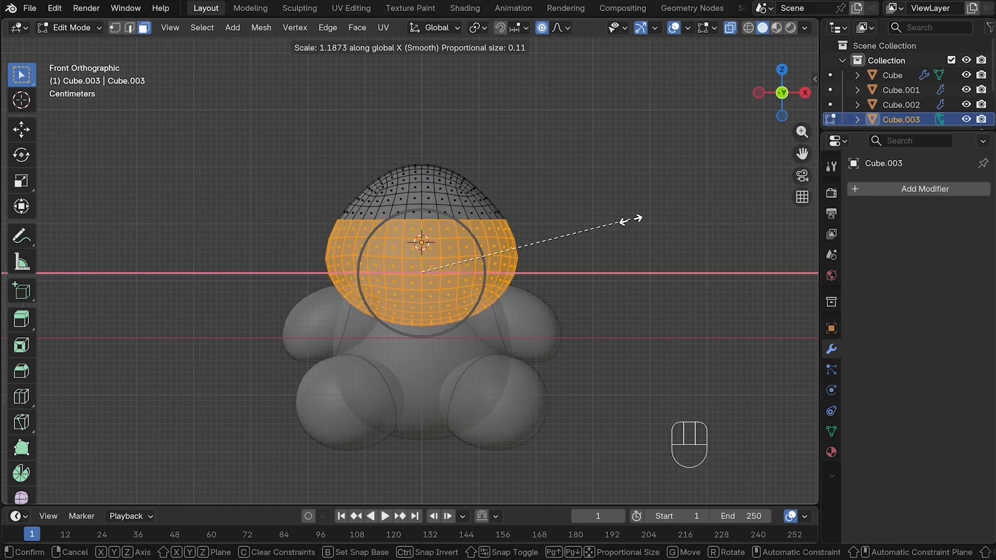
click(585, 218)
Step: Widen the selected lower part of the head along Y by a factor of about 1.07 with proportional editing
key(KP_3)
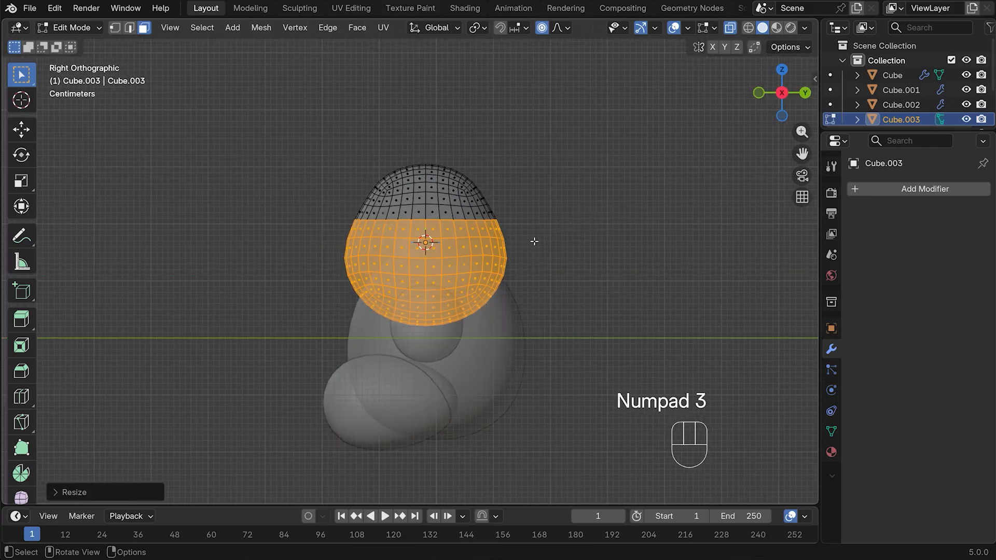
key(s)
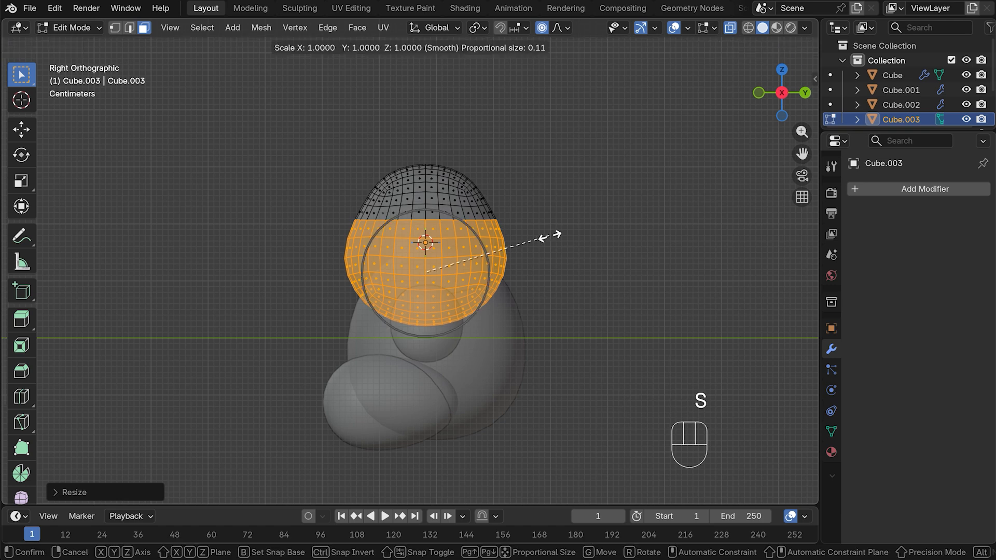
key(y)
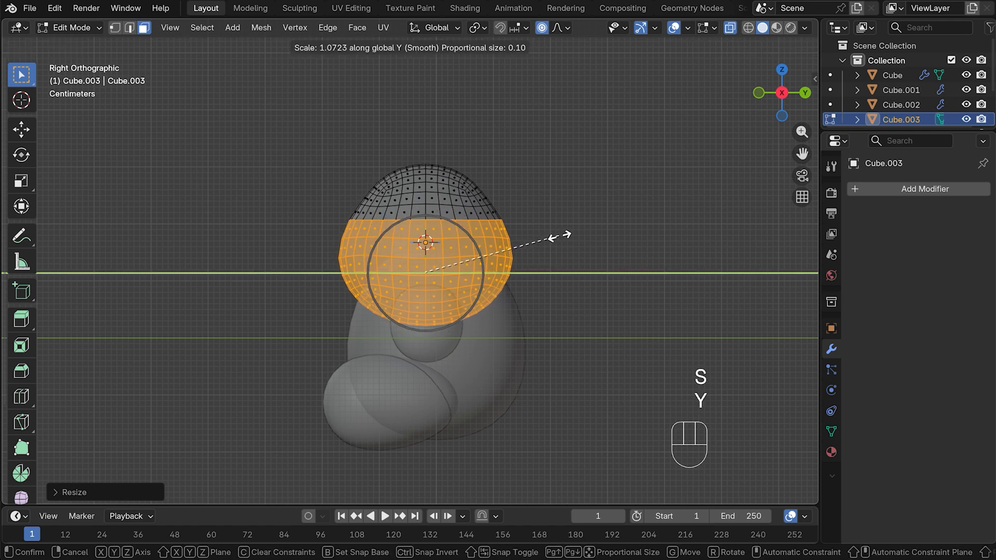
click(557, 233)
Step: With proportional editing off, move the whole head mesh up about 0.08 m and slightly back, and scale it up by about 1.17
key(a)
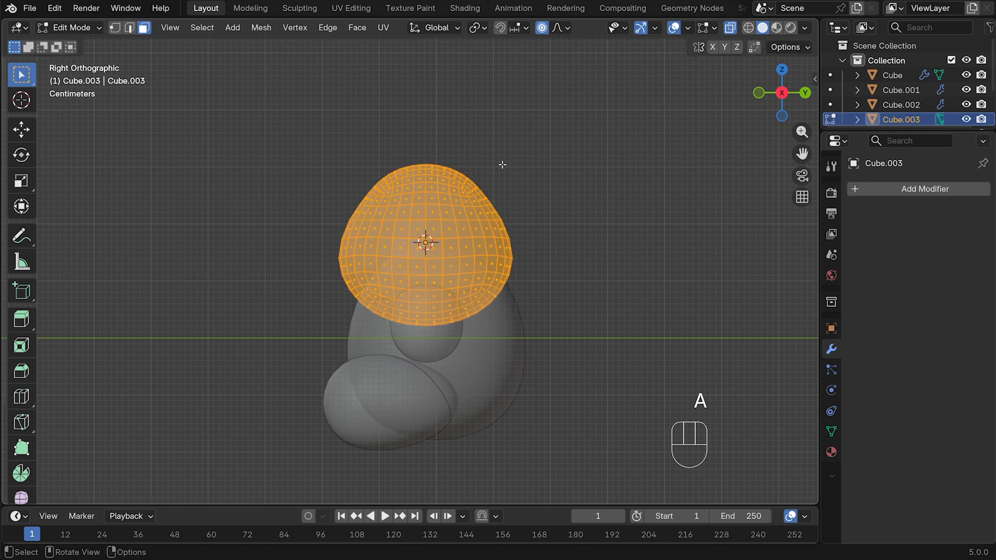
key(o)
key(g)
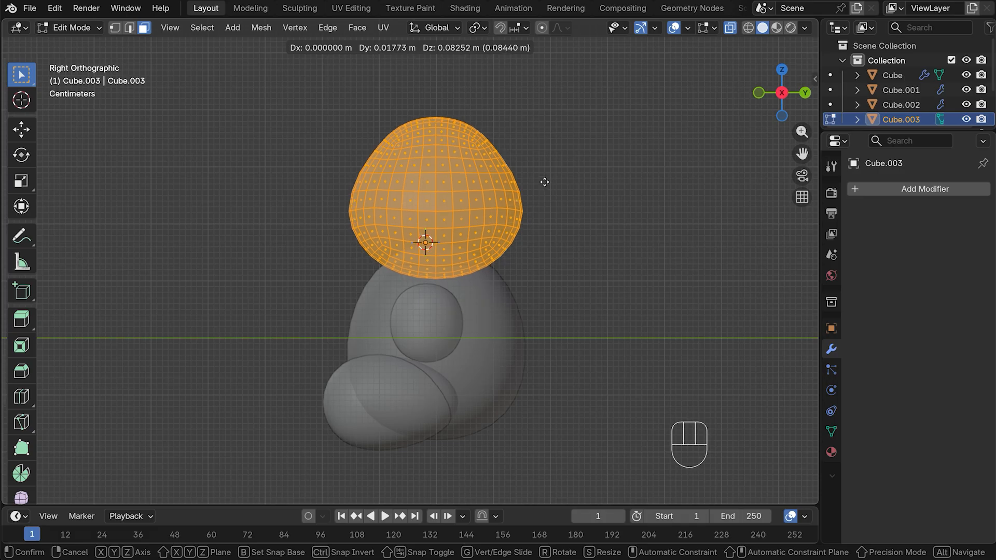
click(544, 182)
key(KP_1)
key(s)
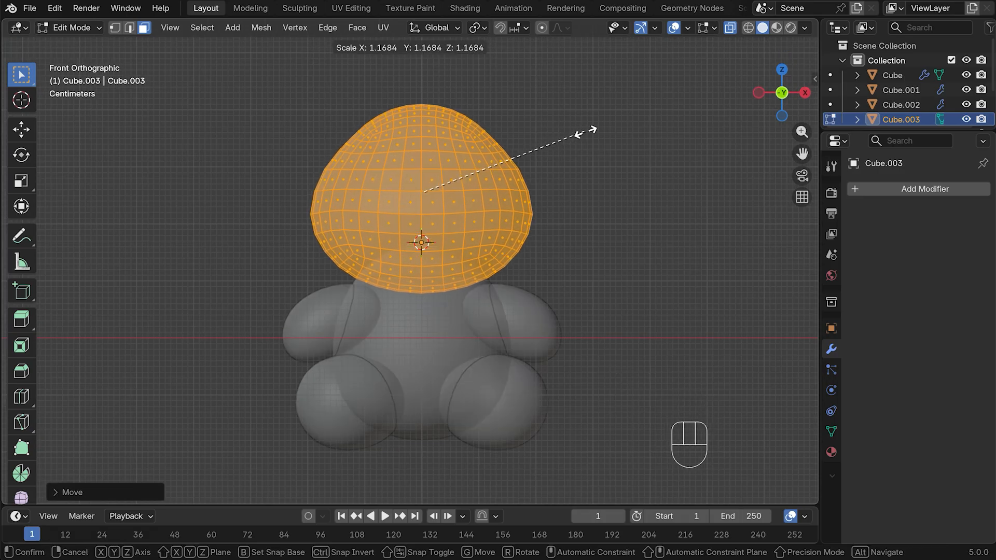
click(584, 131)
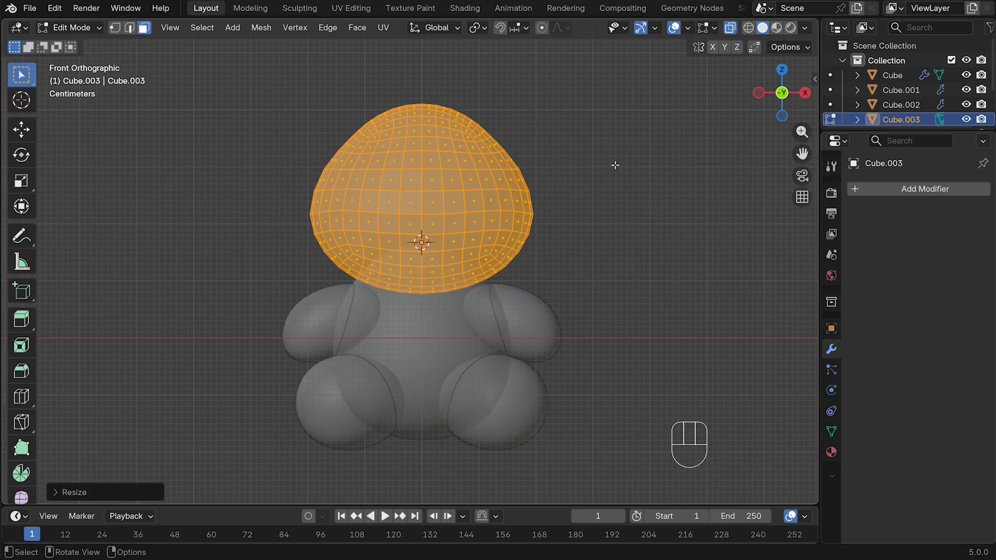
Step: With X-ray off, select a muzzle patch on the head's front: two central faces above three rows of four faces
click(413, 181)
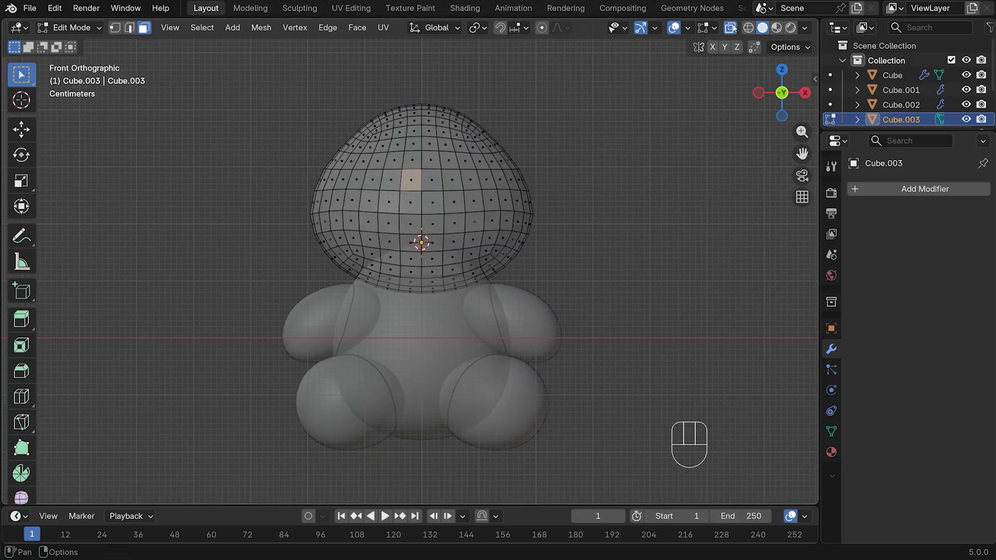
key(alt+z)
shift+click(431, 180)
shift+click(411, 201)
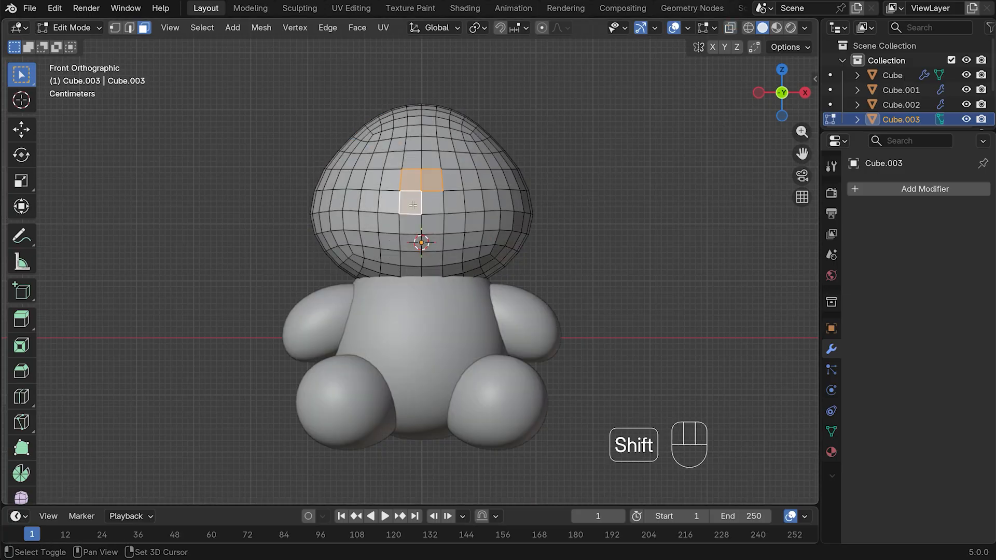
shift+click(389, 201)
shift+click(388, 223)
shift+click(414, 222)
shift+click(433, 223)
shift+click(434, 203)
shift+click(453, 201)
shift+click(454, 222)
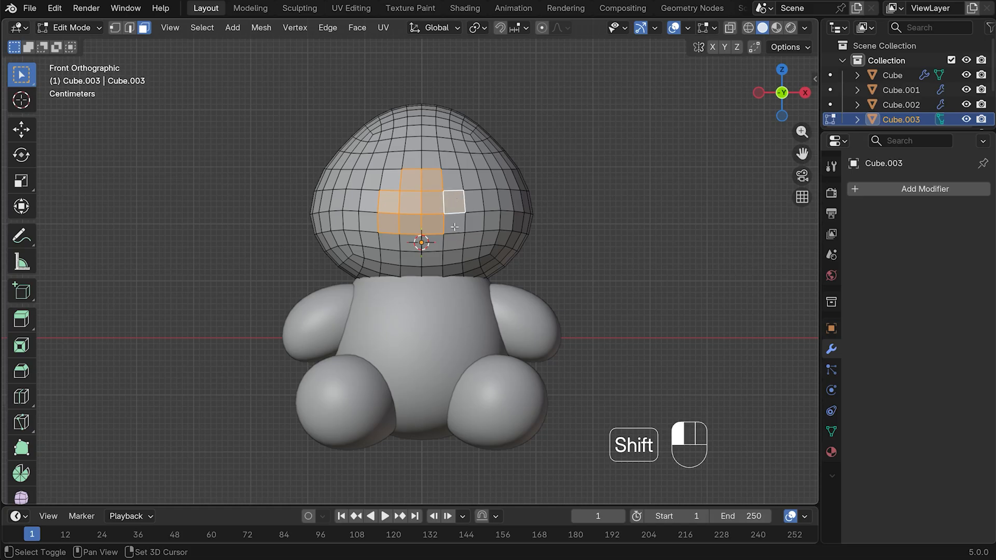
shift+click(453, 241)
shift+click(436, 242)
shift+click(412, 243)
shift+click(390, 242)
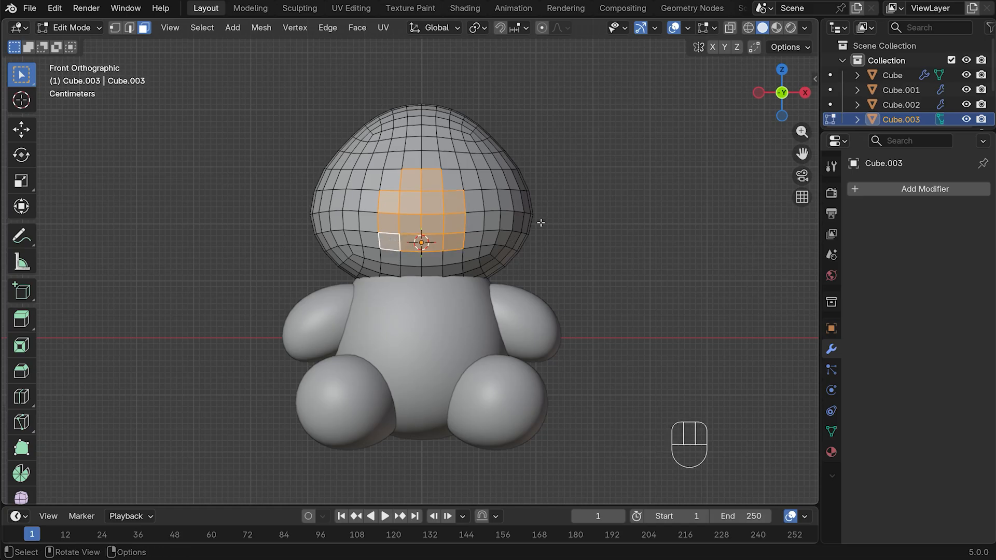
Step: Extrude the muzzle faces forward about 0.03 m along Y and scale the extruded faces down slightly
middle_drag(539, 223, 403, 155)
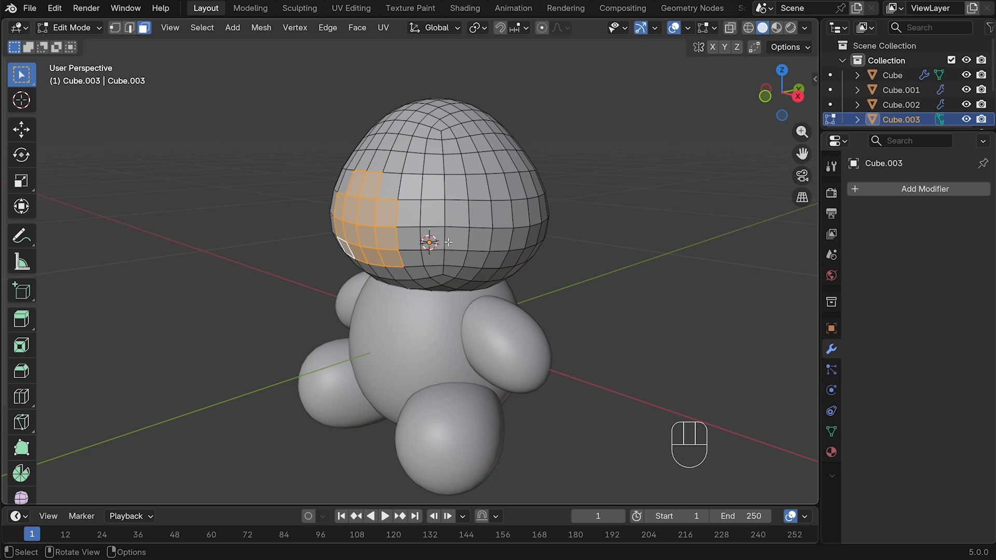
key(e)
key(y)
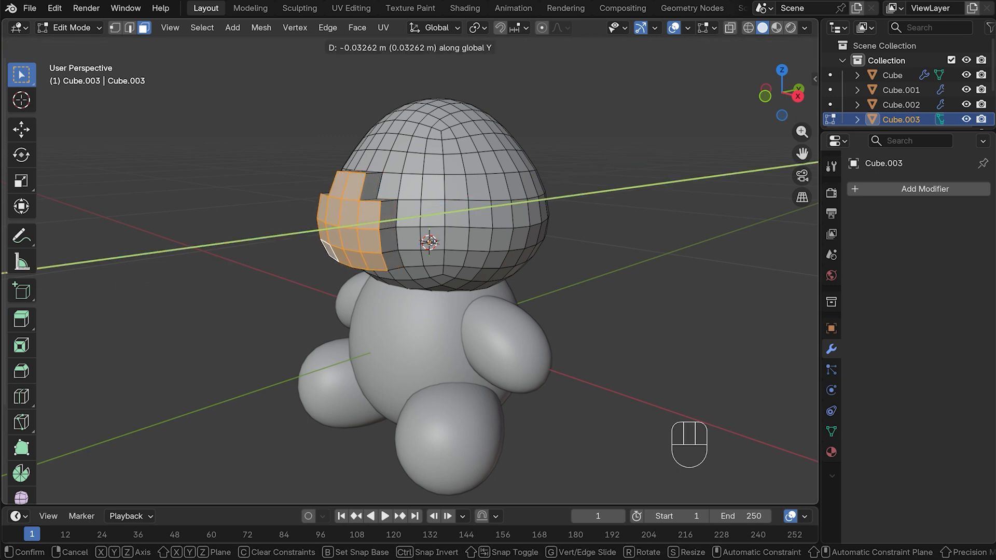
click(462, 255)
key(s)
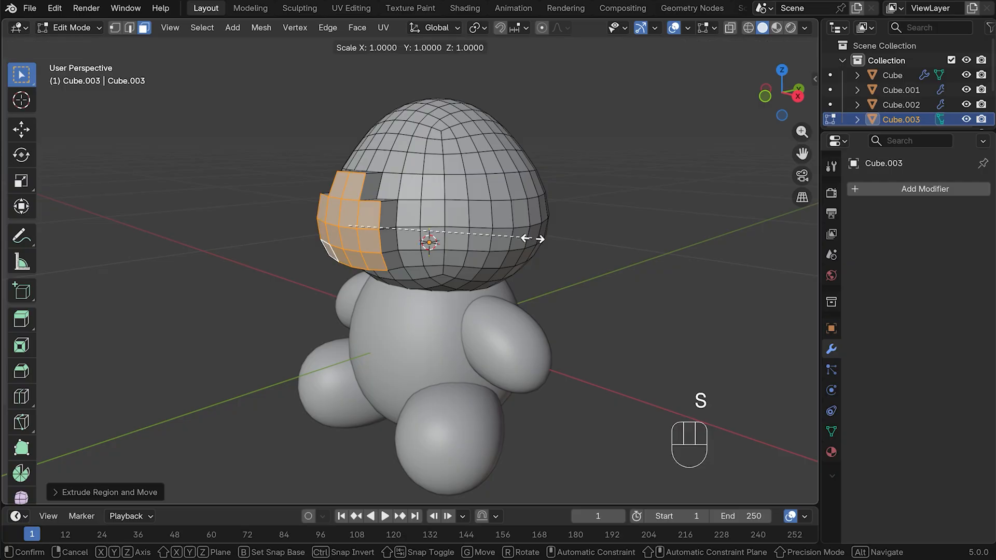
click(331, 229)
Step: Raise the muzzle's extruded front faces about 0.013 m along Z
key(KP_3)
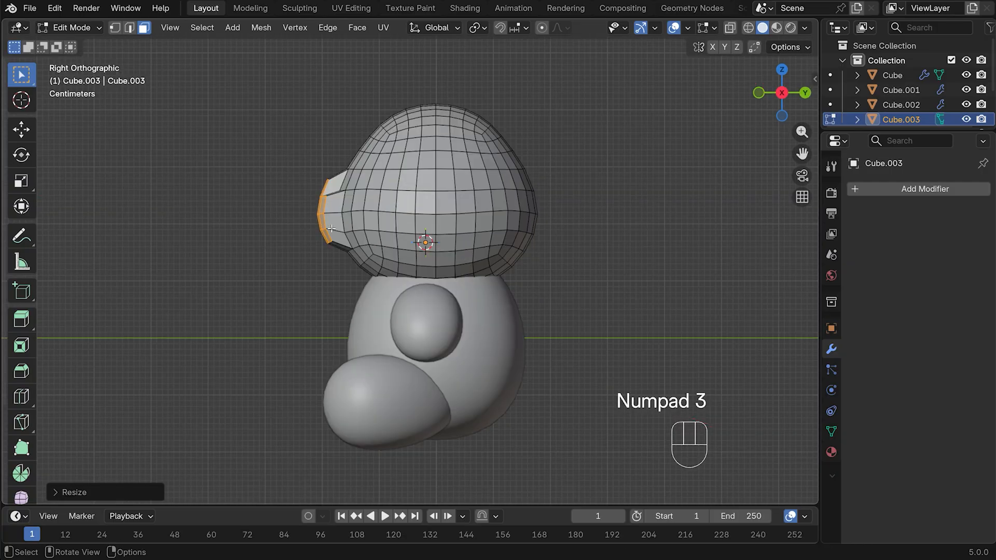
key(g)
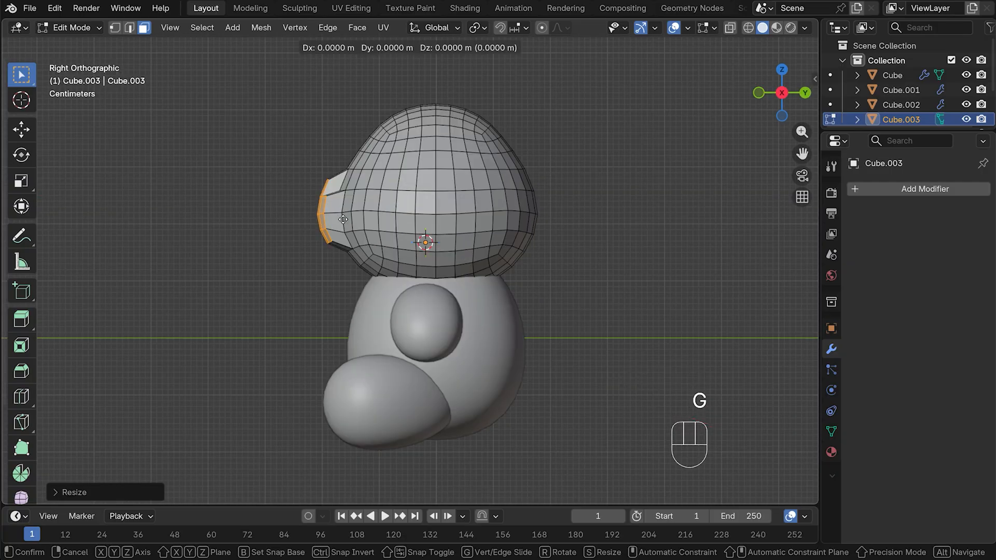
key(z)
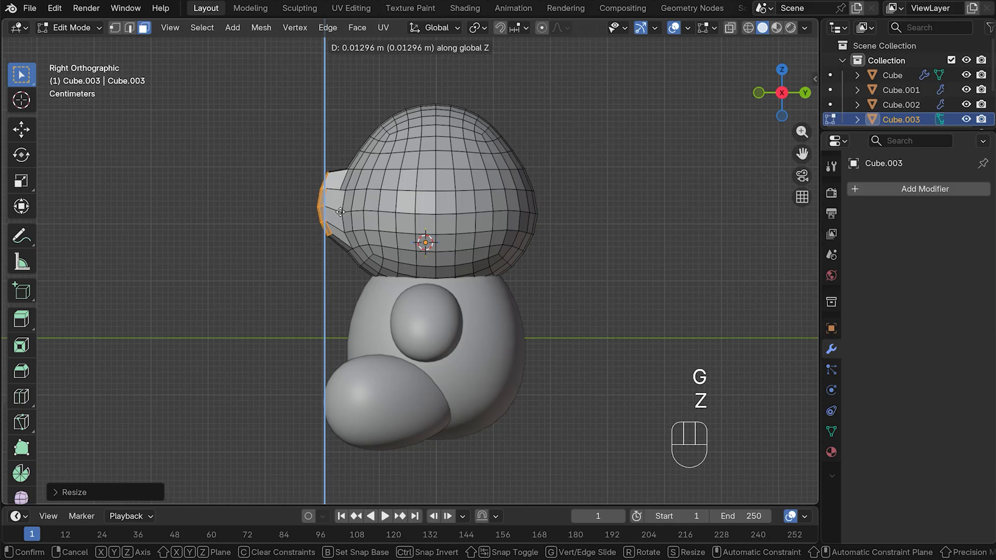
click(341, 213)
Step: In edge select mode, slide the two uppermost corner edges of the muzzle inward to narrow its top
middle_drag(341, 213, 506, 229)
click(399, 189)
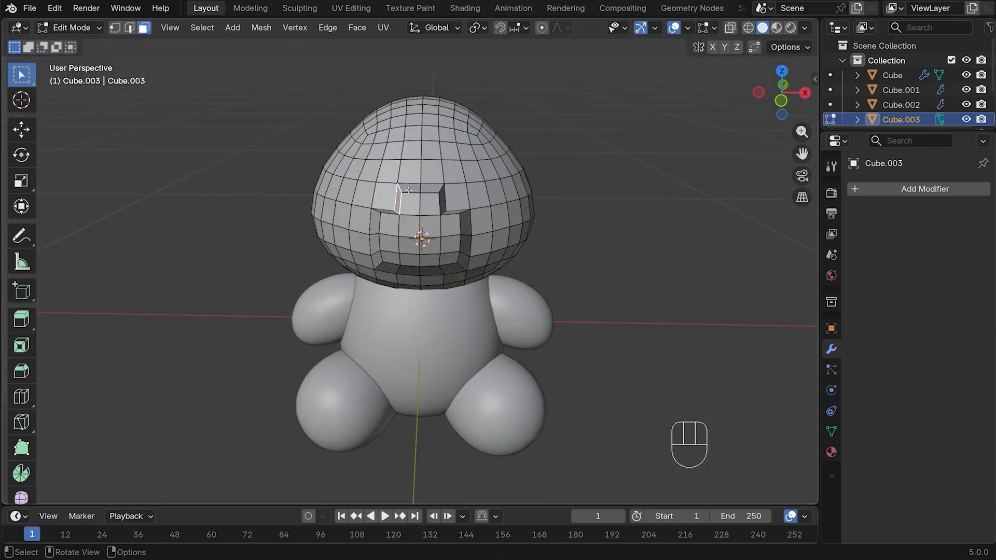
key(2)
click(410, 186)
key(g)
key(g)
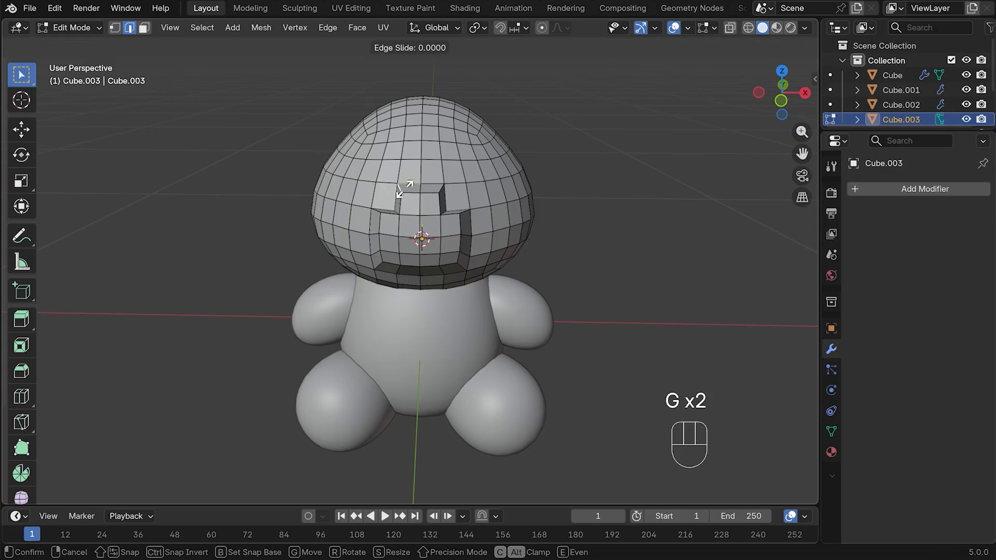
click(430, 190)
key(g)
key(g)
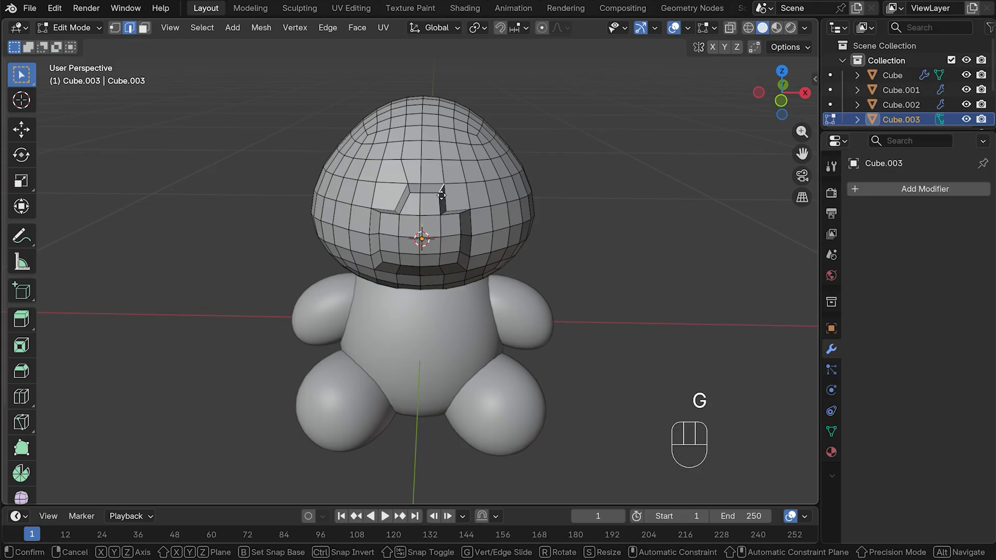
click(405, 207)
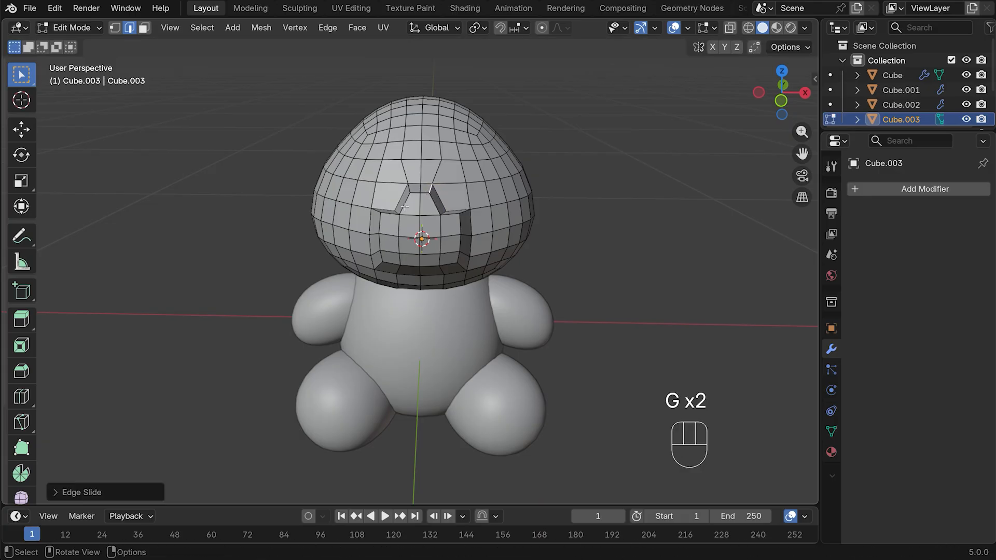
Step: Slide the two inner corner edges just below the muzzle's top upward so its shoulders slope evenly on both sides
key(g)
key(g)
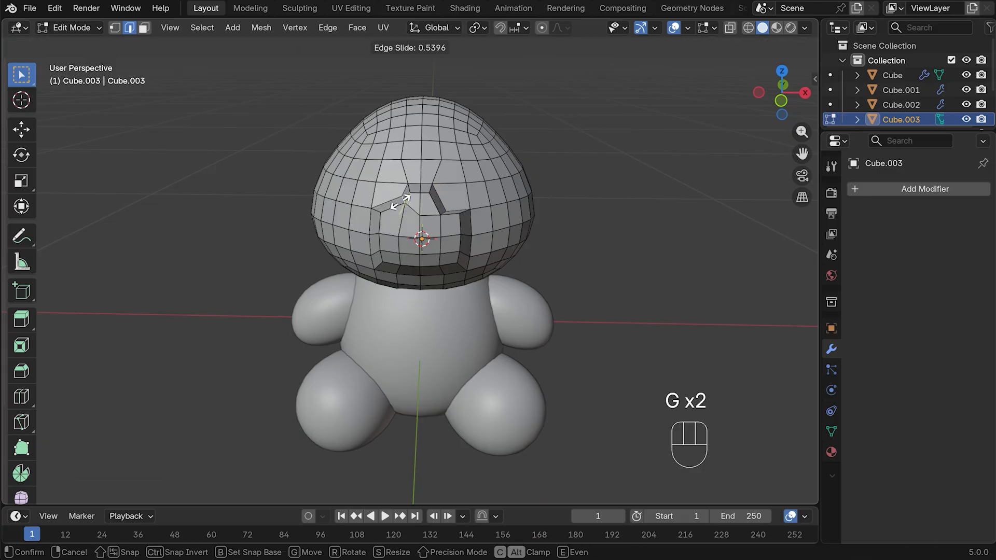
click(400, 200)
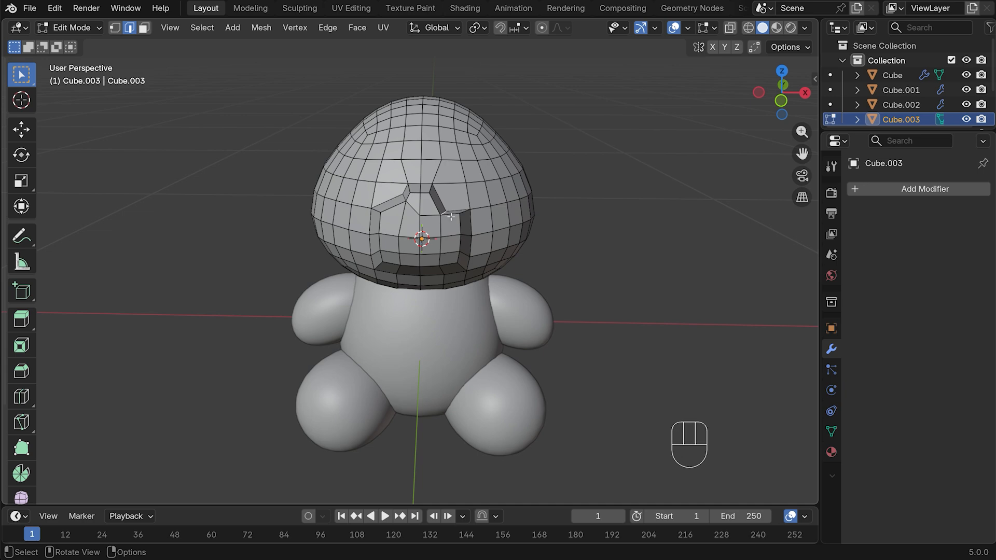
key(g)
key(g)
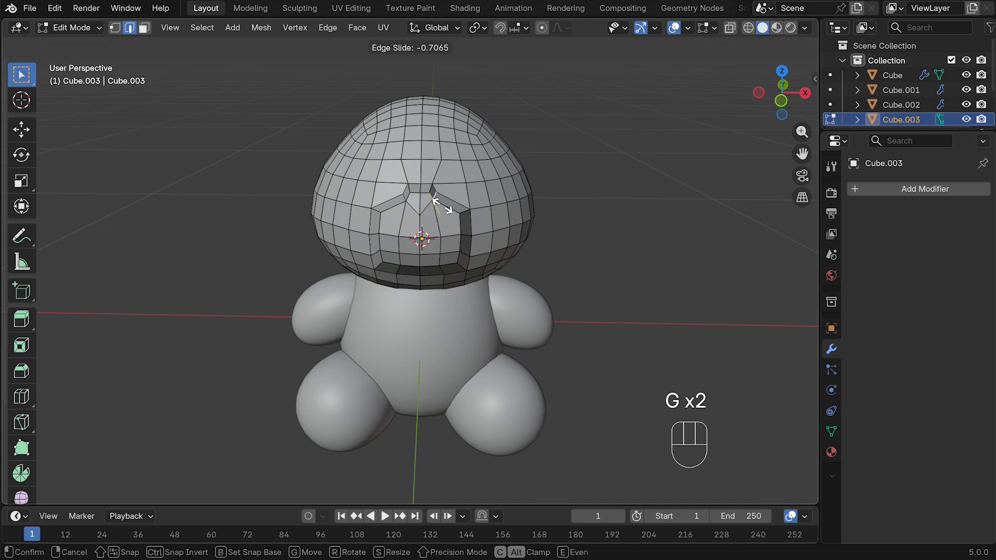
click(444, 207)
mouse_move(483, 205)
middle_down()
mouse_move(518, 205)
mouse_move(489, 194)
middle_up()
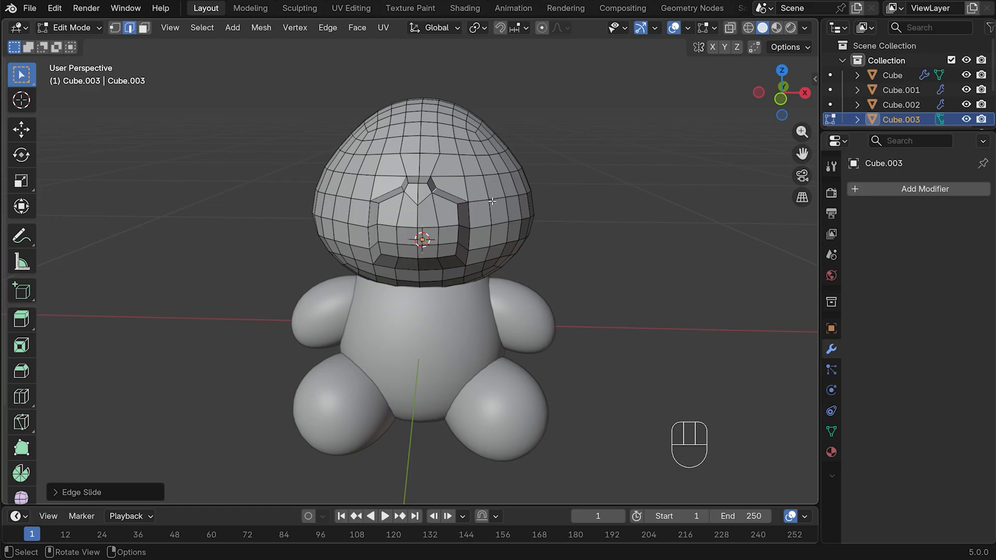
Step: Return to Object Mode and shade the head smooth
key(Tab)
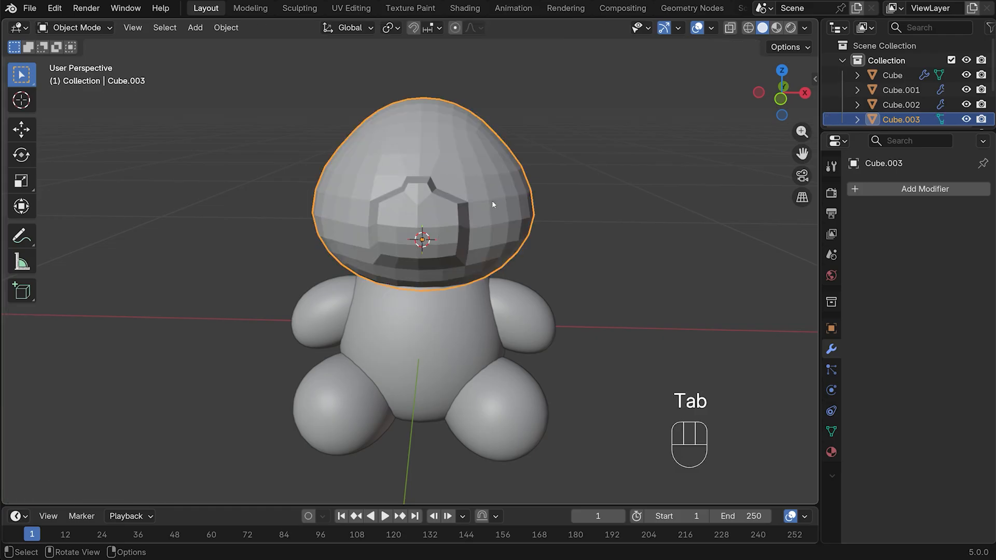
right_click(464, 179)
click(465, 179)
Step: Add one loop cut around the muzzle's side walls and slide it close to the base where it meets the head
middle_drag(523, 185, 406, 282)
key(Tab)
key(ctrl+r)
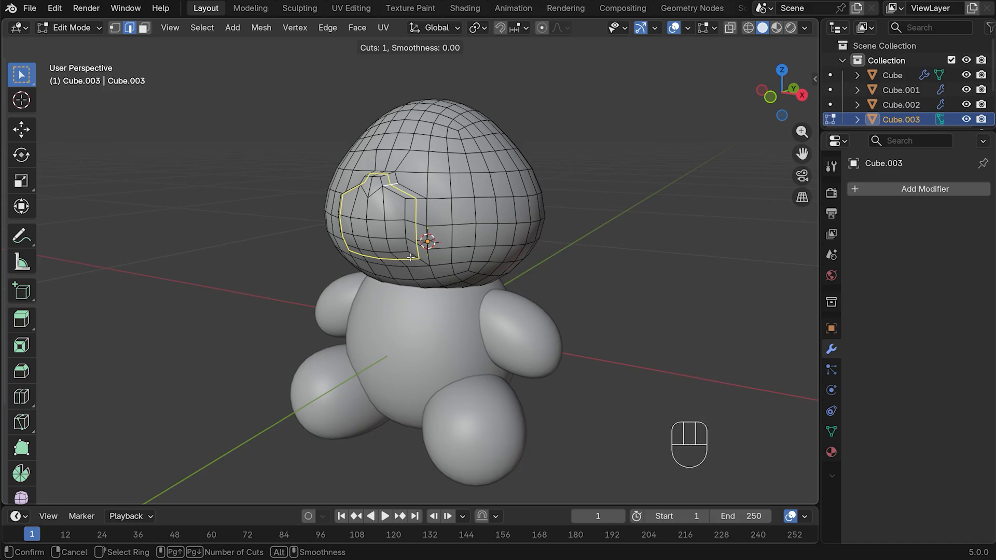
click(410, 257)
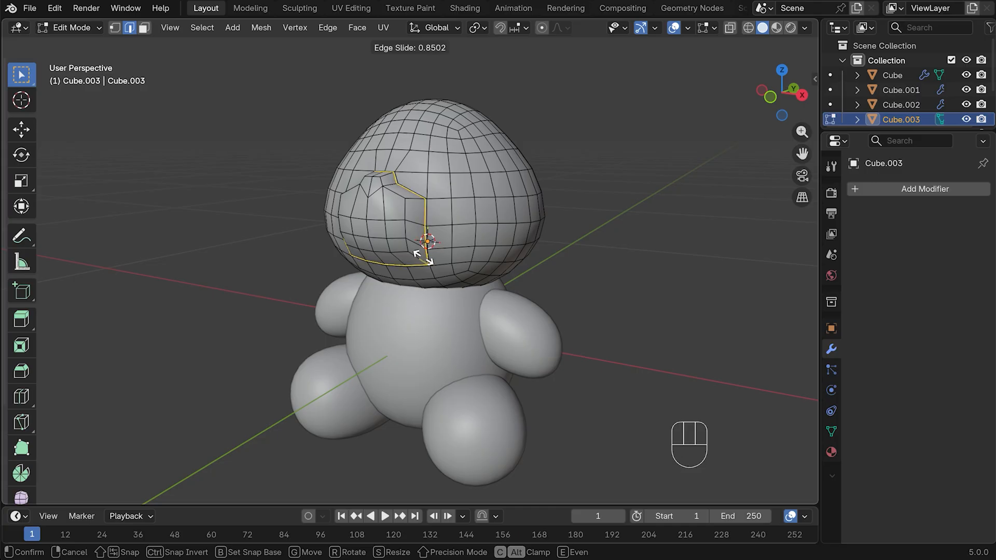
click(423, 256)
key(Tab)
Step: Give the head a level 3 Subdivision modifier and set its render level to 3 as well
middle_drag(486, 178, 384, 194)
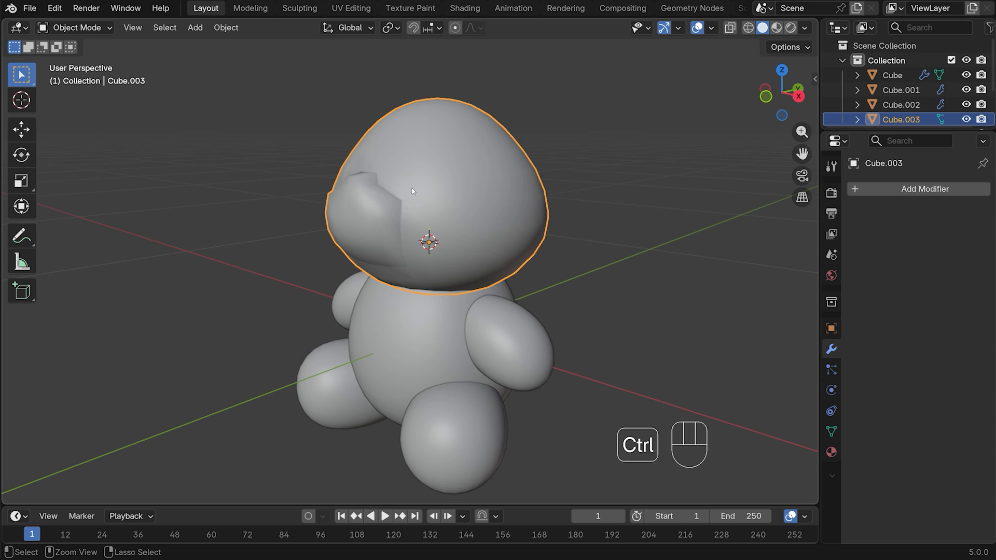
key(ctrl+3)
middle_drag(419, 191, 461, 184)
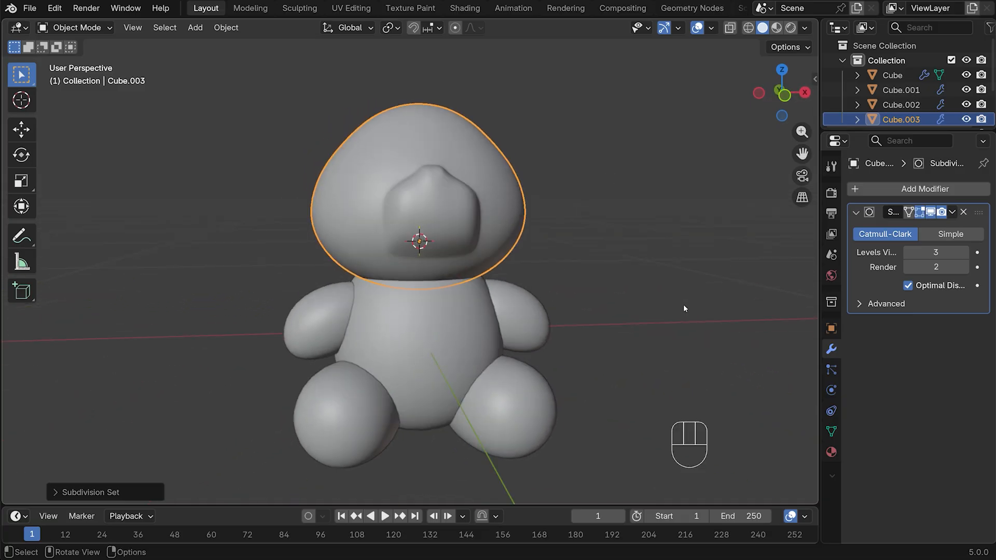
click(965, 267)
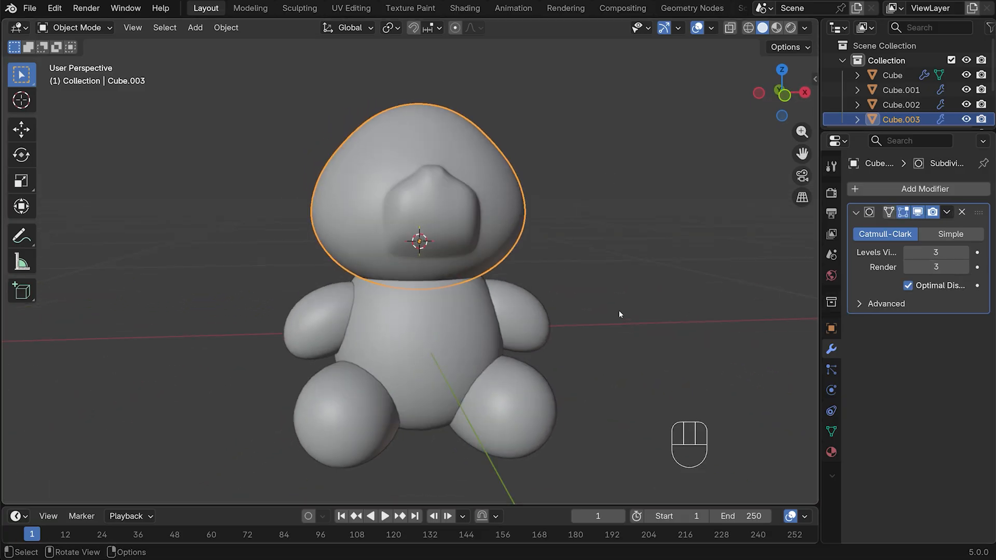
mouse_move(618, 310)
middle_down()
mouse_move(546, 300)
mouse_move(627, 312)
mouse_move(606, 306)
middle_up()
Step: Scale the top face of the body's cage down to about 0.67 to narrow the upper torso
key(KP_1)
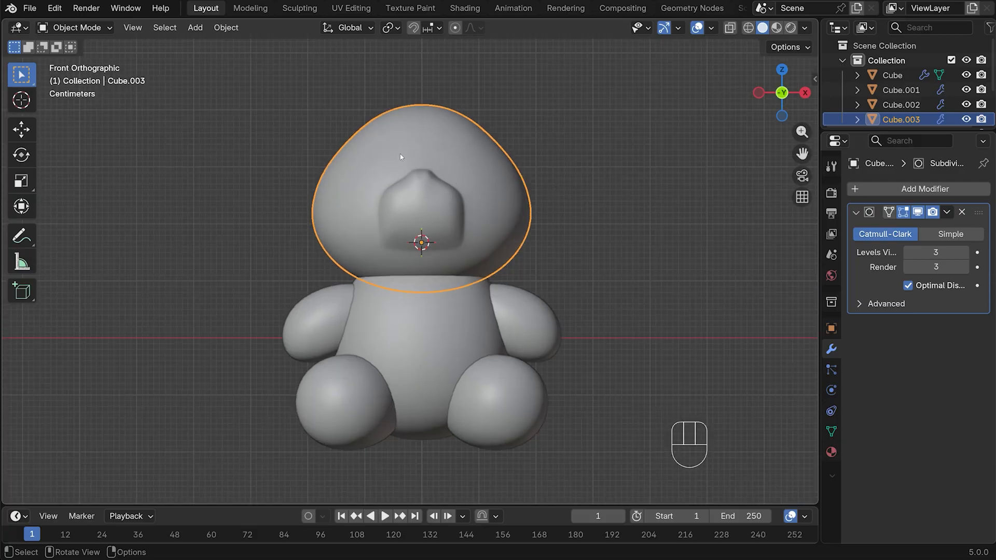
click(433, 330)
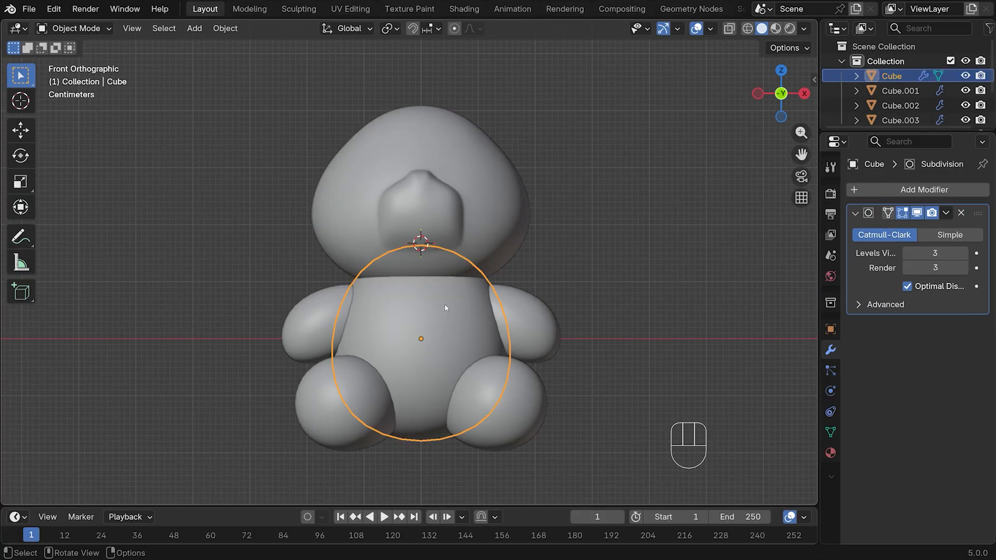
key(Tab)
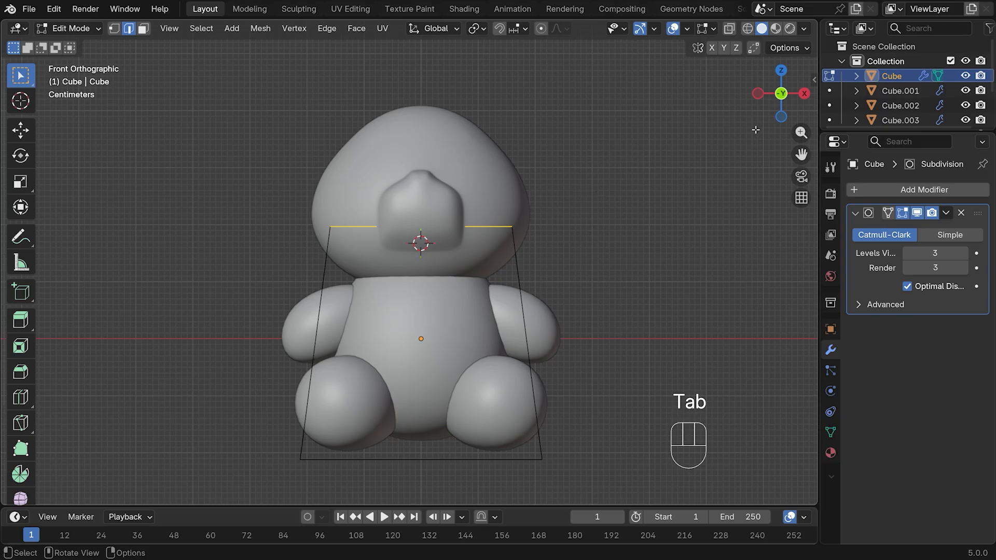
middle_drag(582, 197, 485, 278)
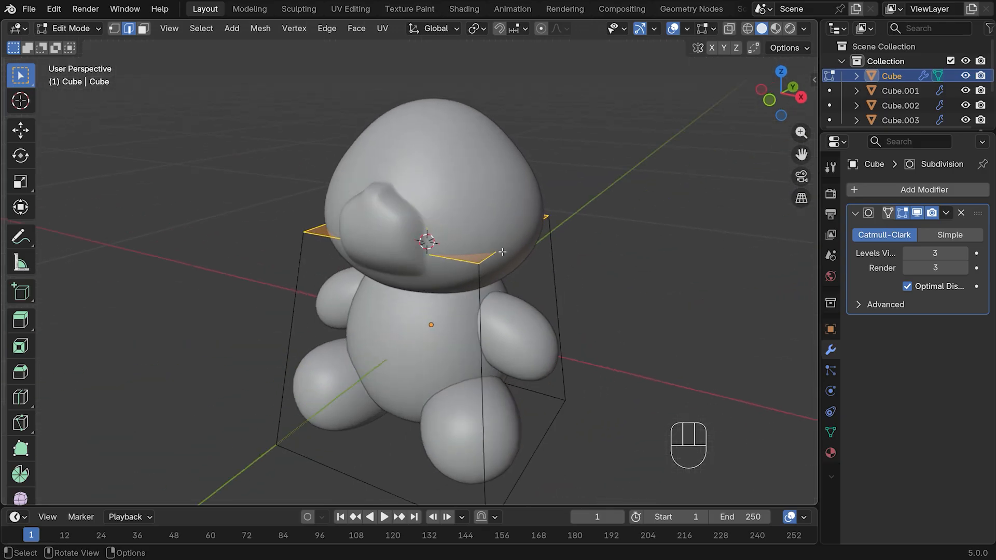
key(KP_1)
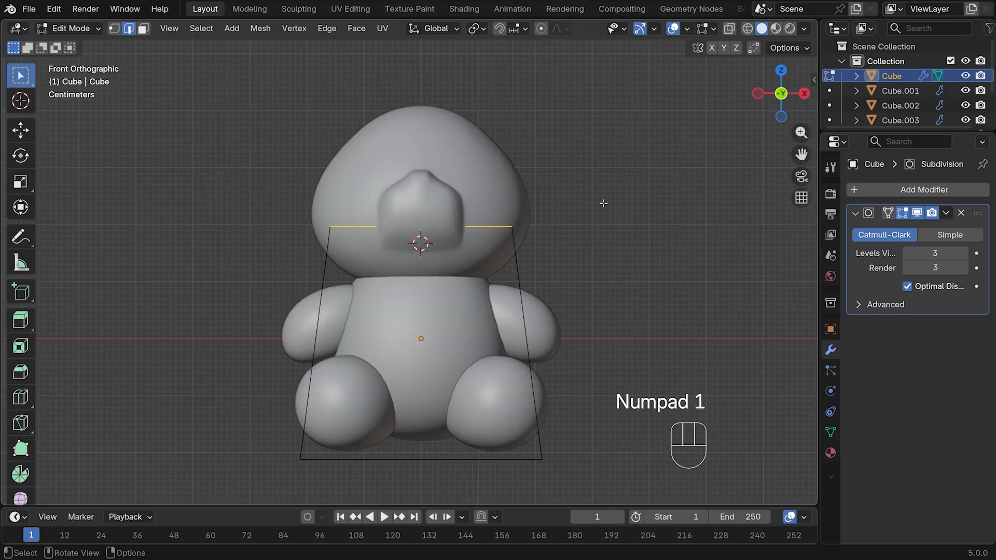
key(s)
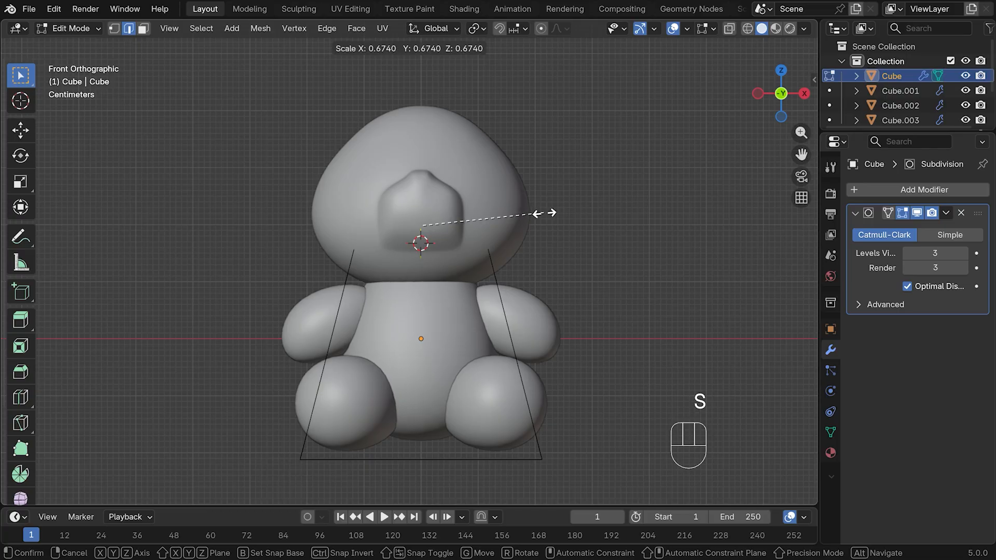
click(544, 213)
Step: Turn on X-ray and scale all bottom vertices of the body's cage up to about 1.35 to widen its base
drag(288, 446, 591, 490)
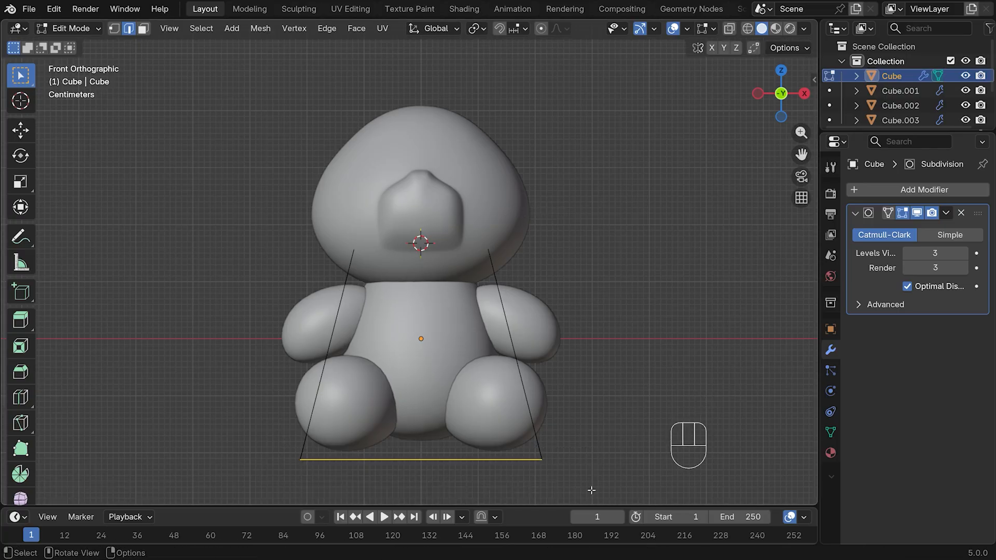
key(alt+z)
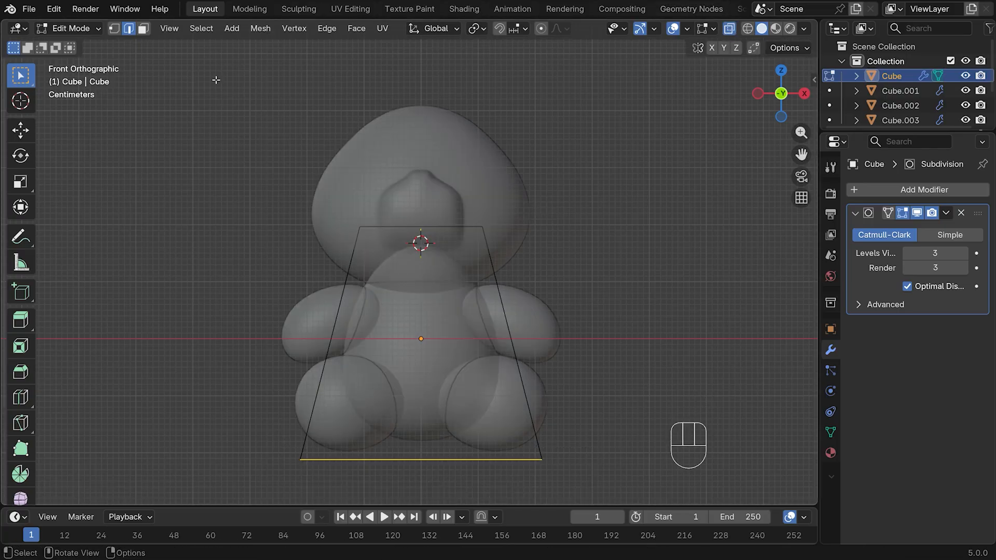
click(114, 28)
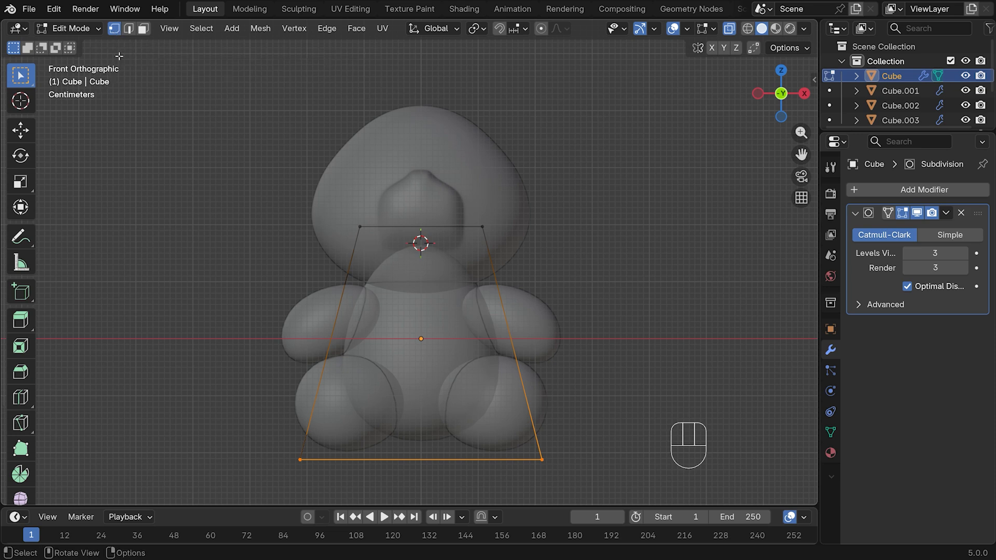
drag(240, 413, 658, 486)
key(s)
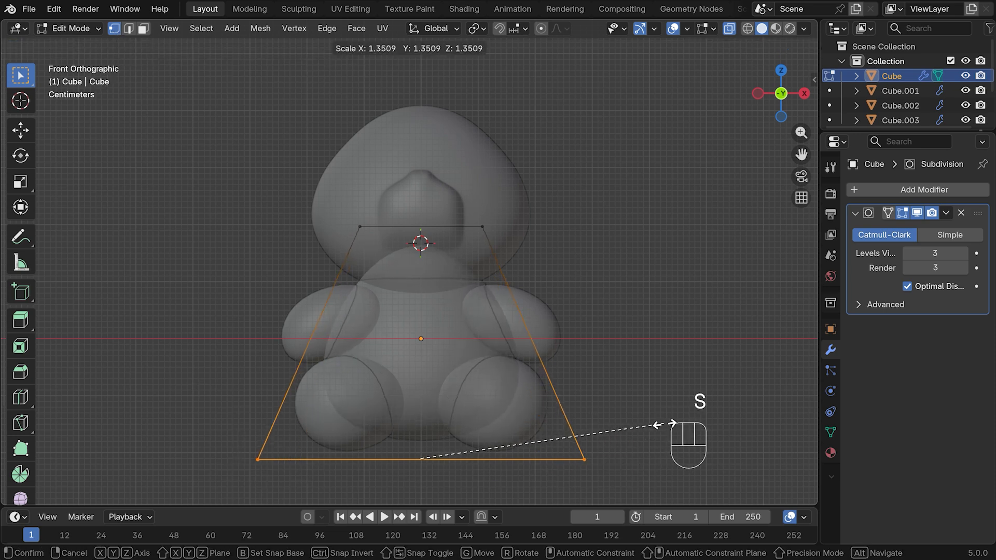
click(657, 425)
Step: Switch editing to the mirrored foot and move its front vertices about 0.035 m forward along local Y to lengthen it
key(KP_3)
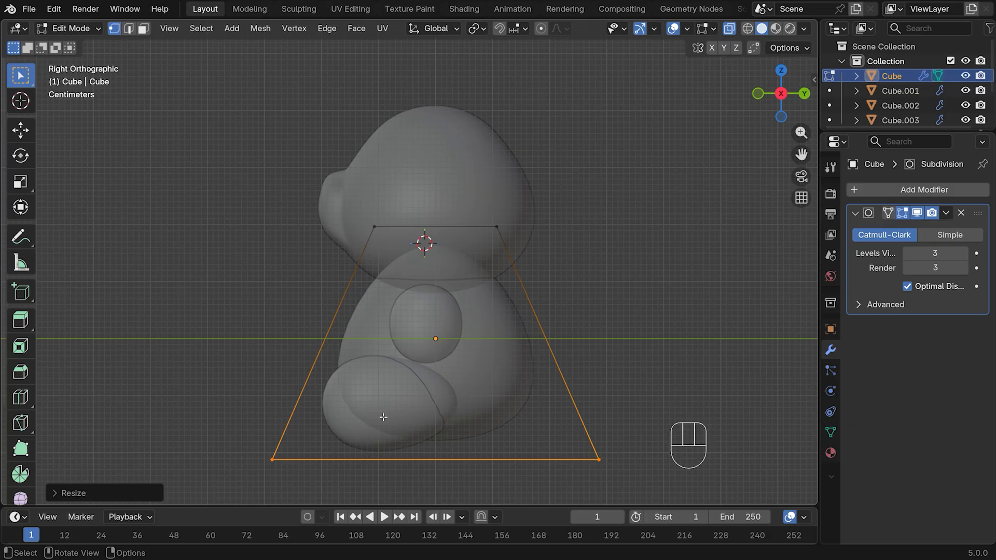
key(alt+q)
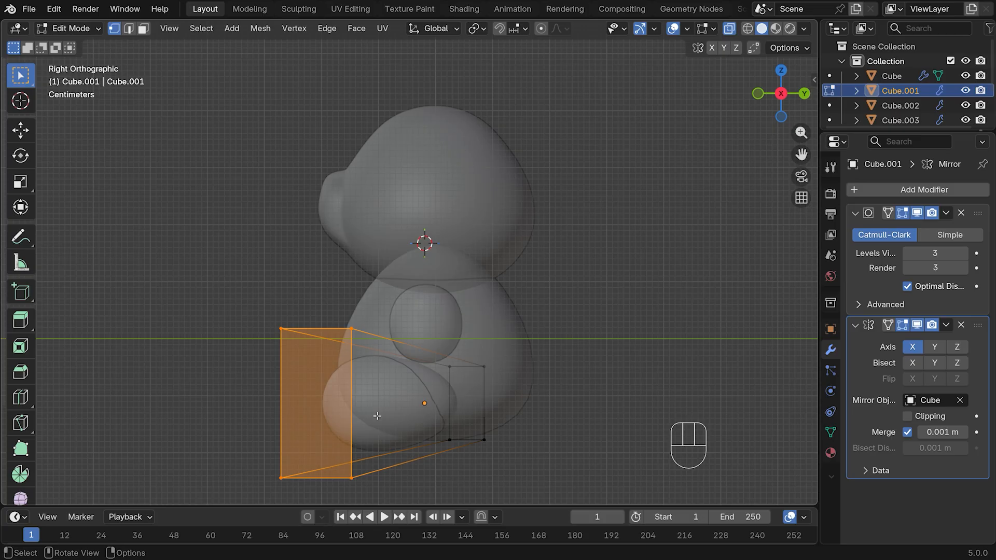
key(KP_7)
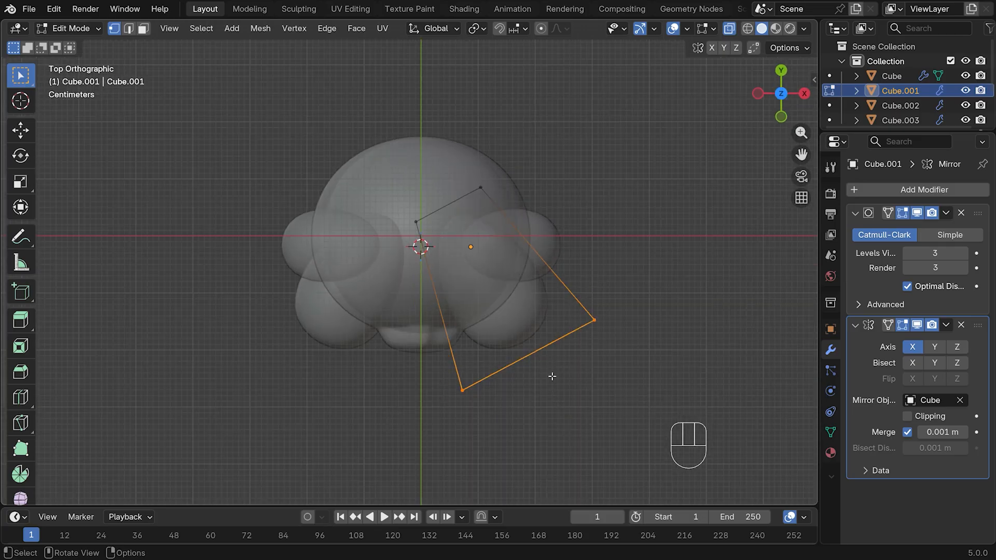
key(g)
key(y)
key(y)
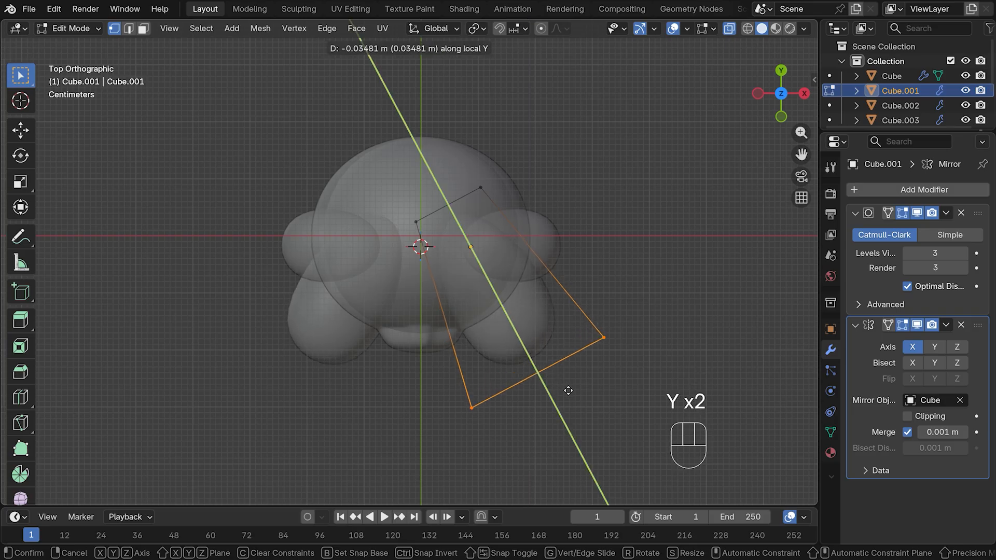
click(569, 390)
Step: Switch editing to the mirrored arm, then rotate its outer end vertices and move them downward and slightly outward
key(KP_1)
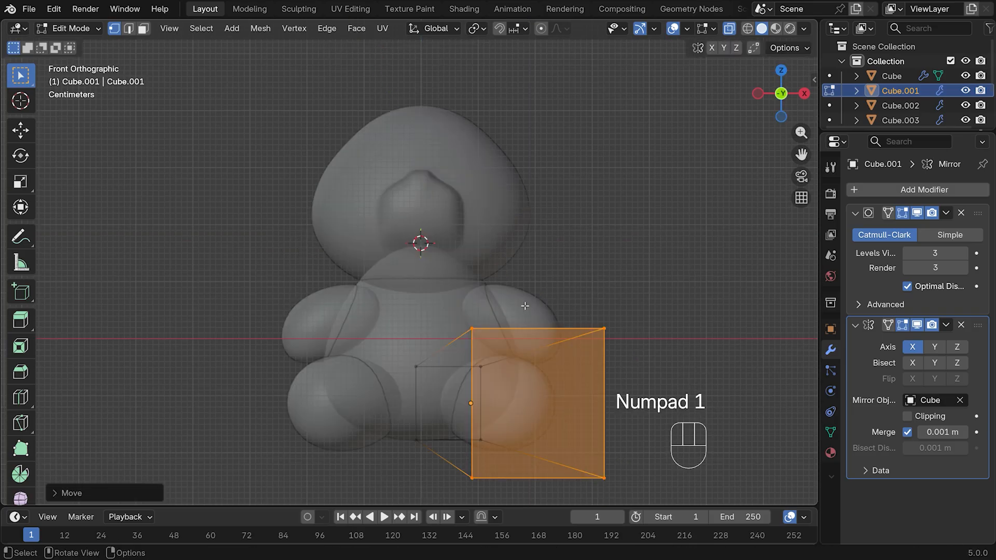
key(alt)
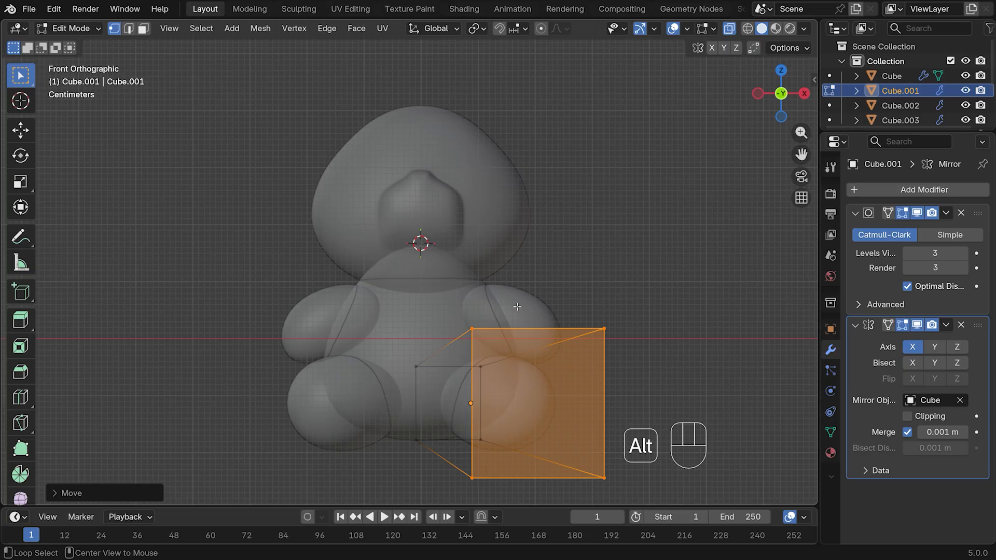
key(alt+q)
drag(552, 274, 607, 445)
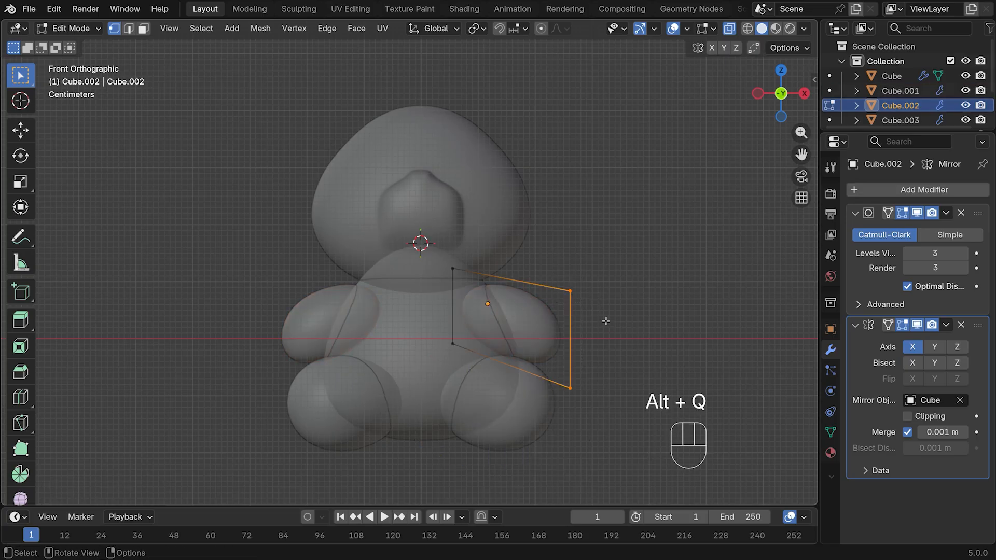
key(r)
click(611, 291)
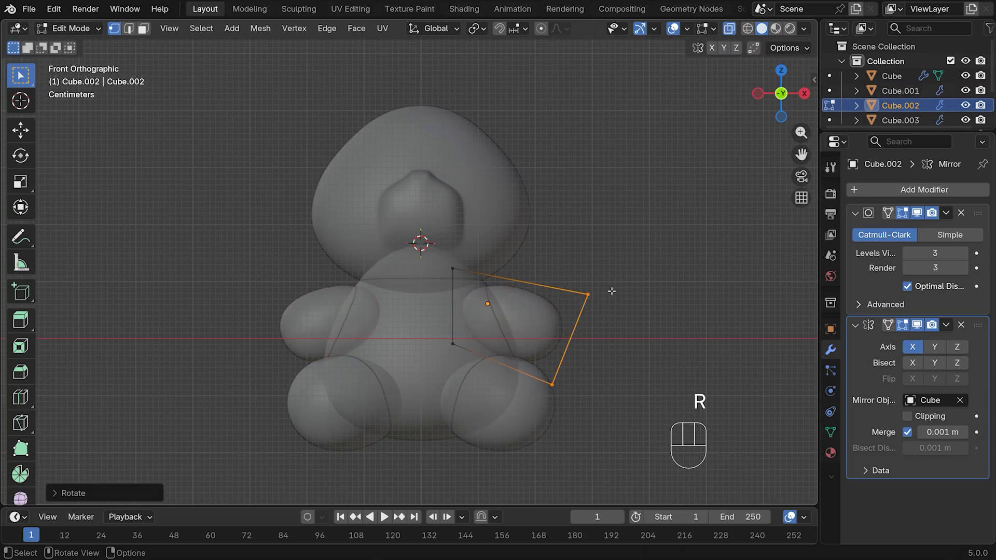
key(g)
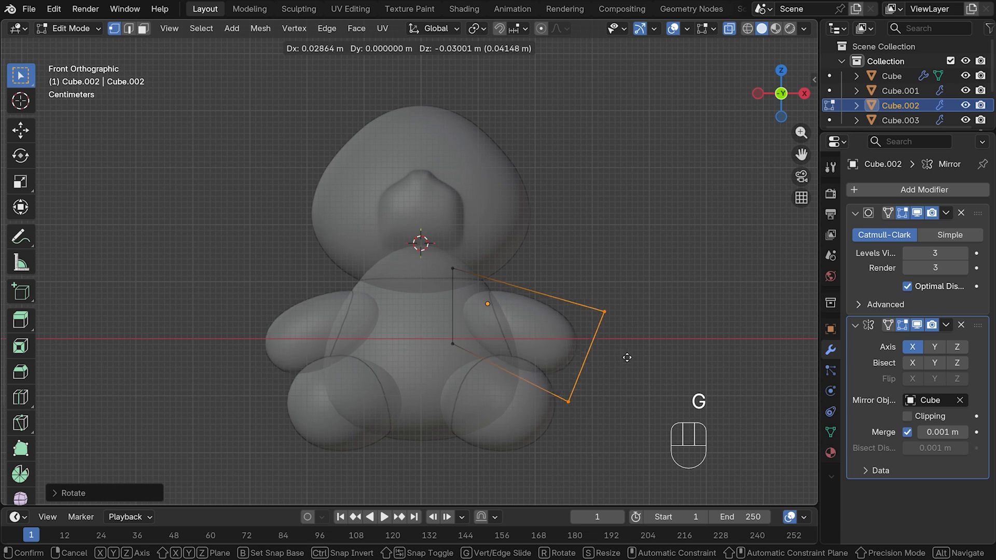
click(617, 368)
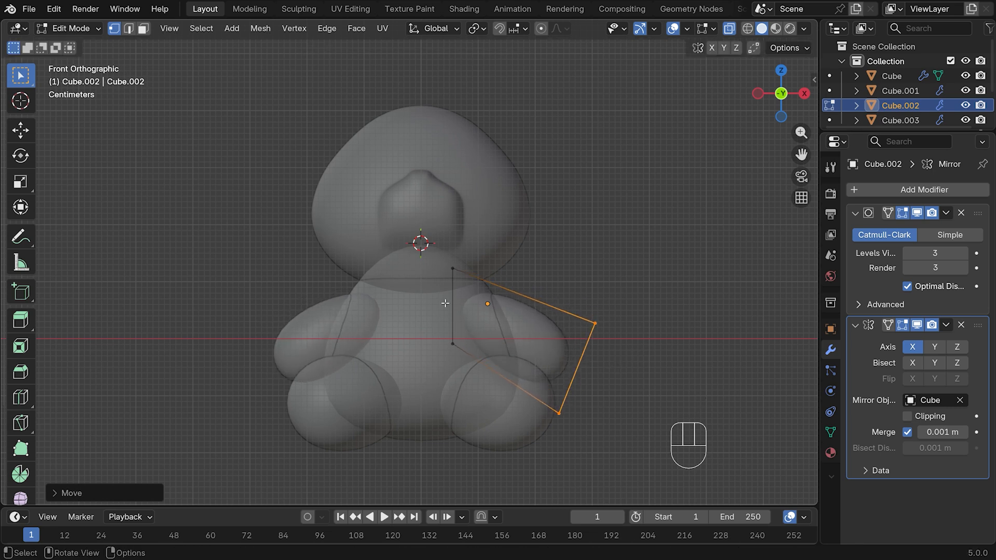
Step: Move the arm's inner end vertices up and slightly outward, then rotate them about 11° so the arm slopes down from the shoulder
drag(445, 264, 461, 358)
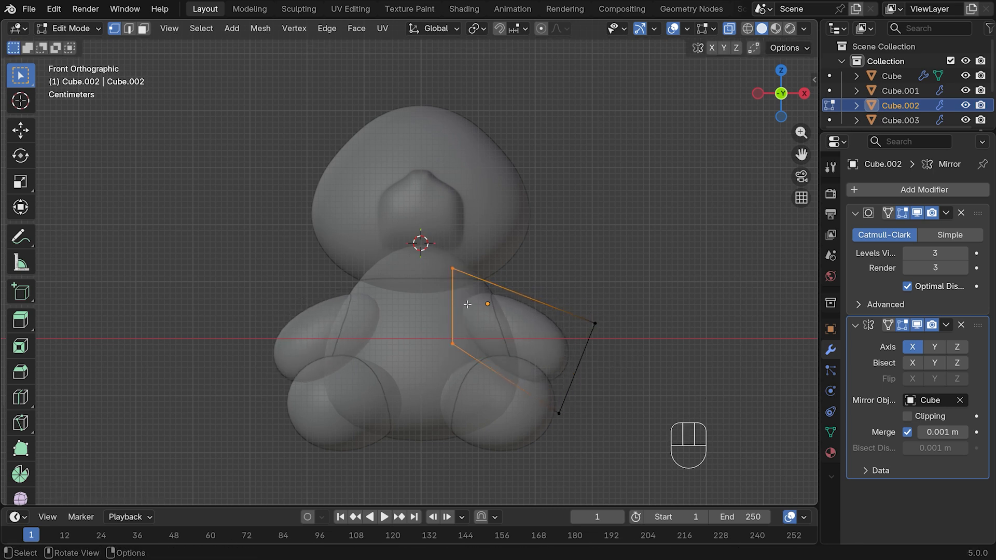
key(g)
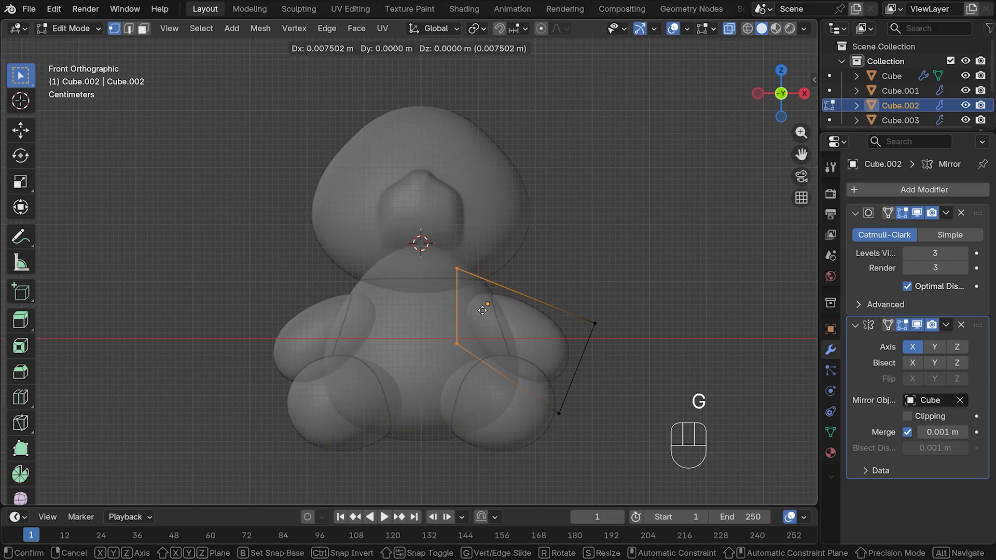
click(488, 293)
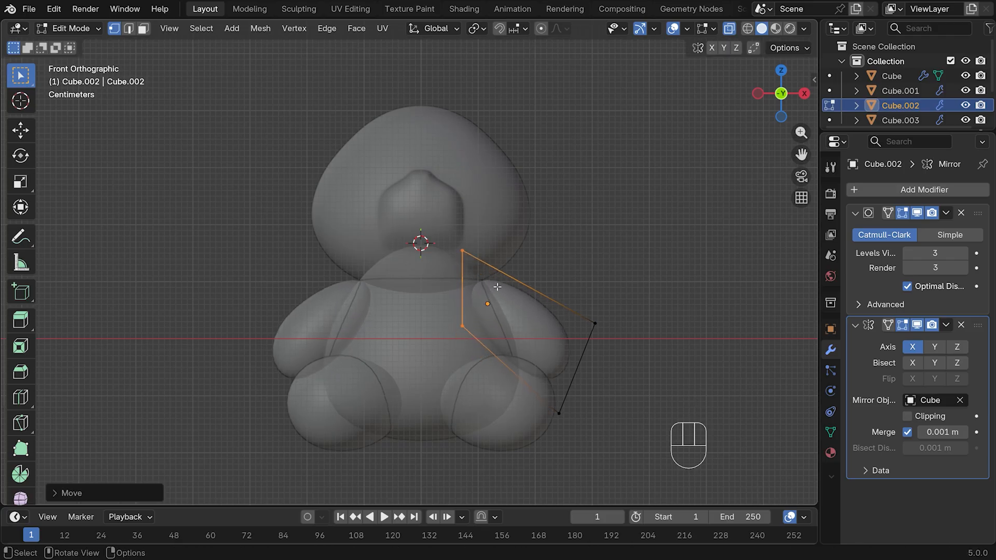
key(r)
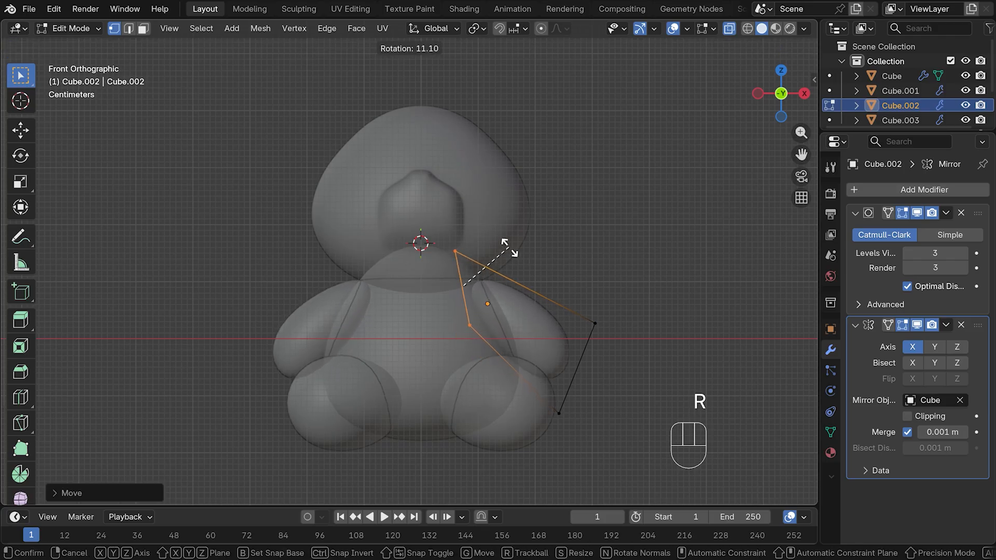
click(508, 247)
Step: Return to Object Mode, deselect everything and turn off X-ray
key(Tab)
click(612, 246)
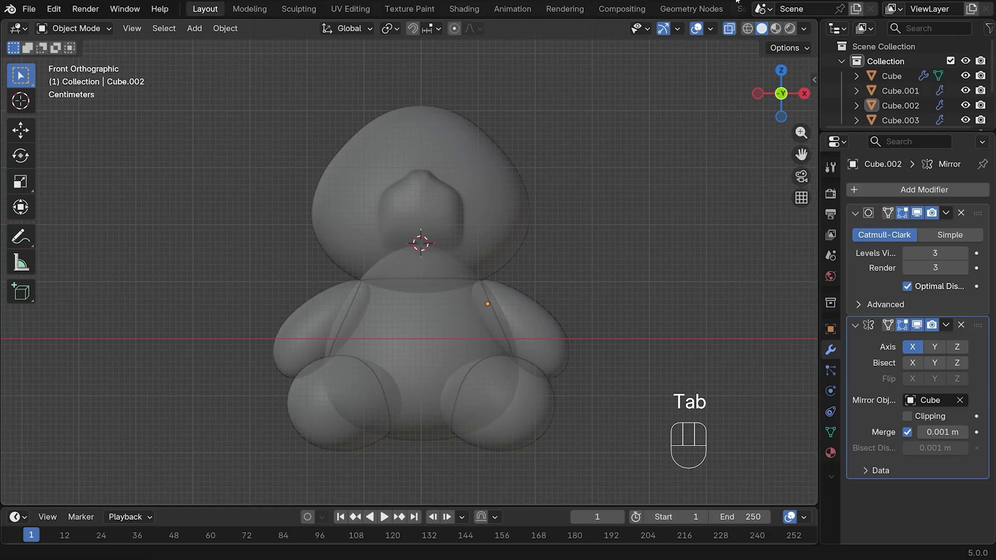
click(729, 28)
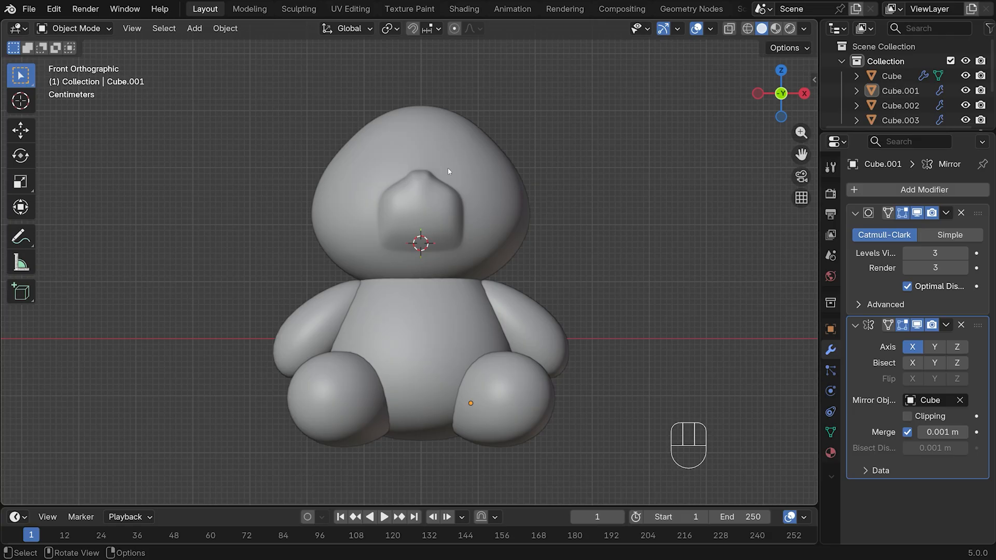
Step: Place the 3D cursor on the head beside the muzzle's top and add a UV sphere there, scaled to about 0.025, as an eye
key(shift)
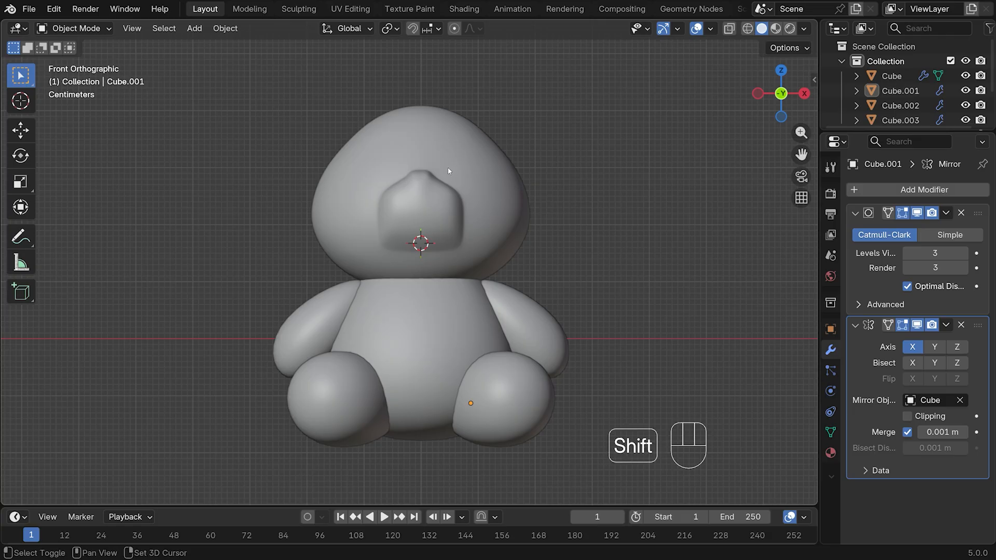
shift+right_click(446, 167)
key(shift+a)
mouse_move(477, 170)
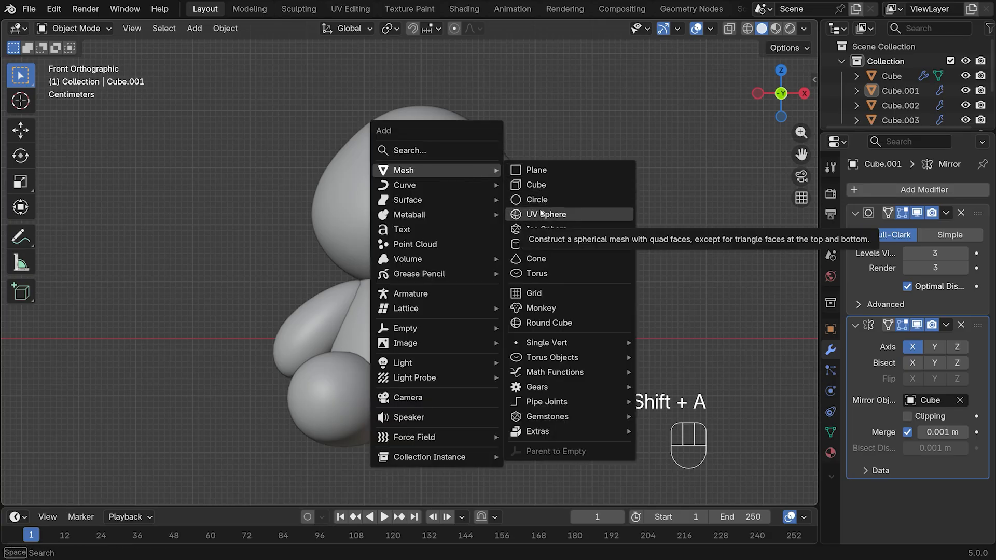
click(540, 214)
key(s)
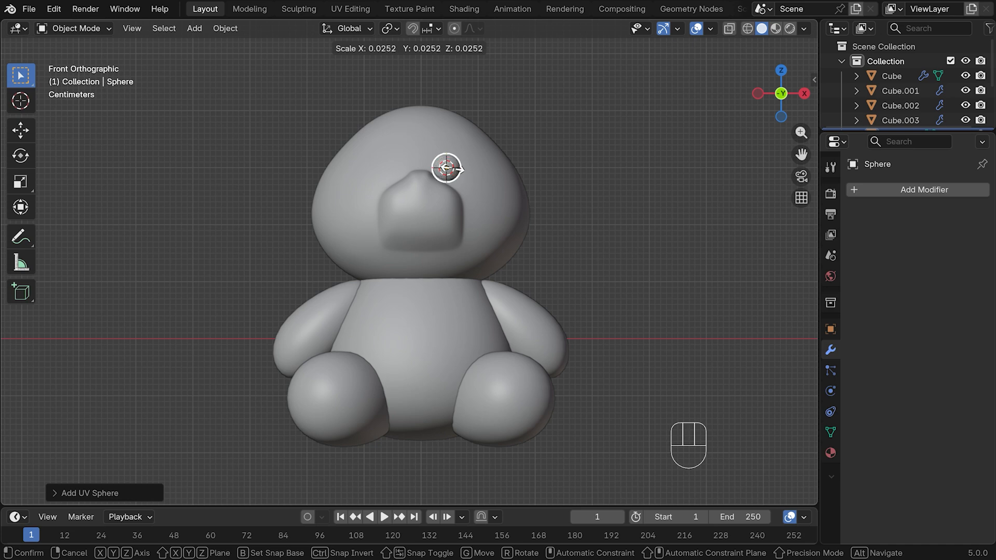
click(446, 166)
Step: Flatten the eye sphere along the Y axis into a thin disc
key(KP_7)
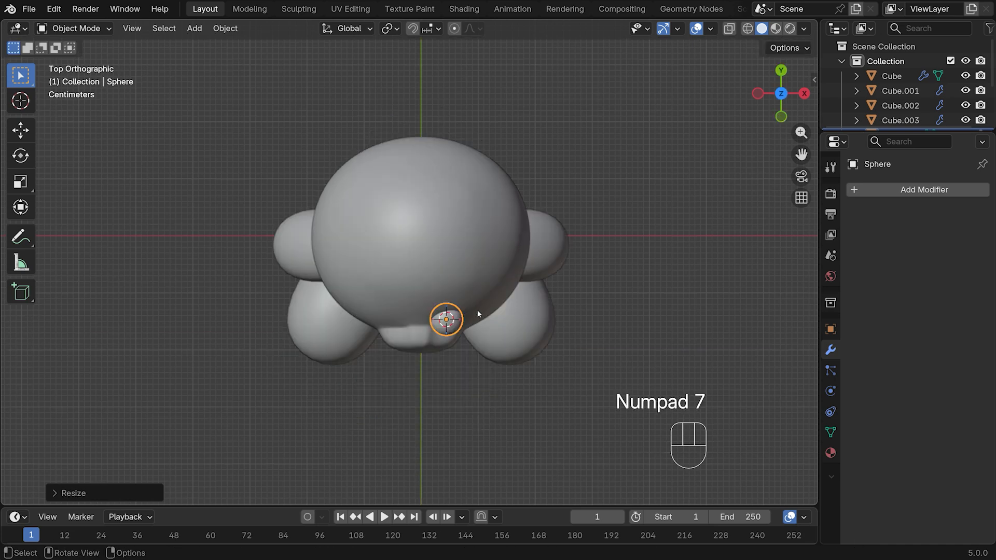
key(s)
key(y)
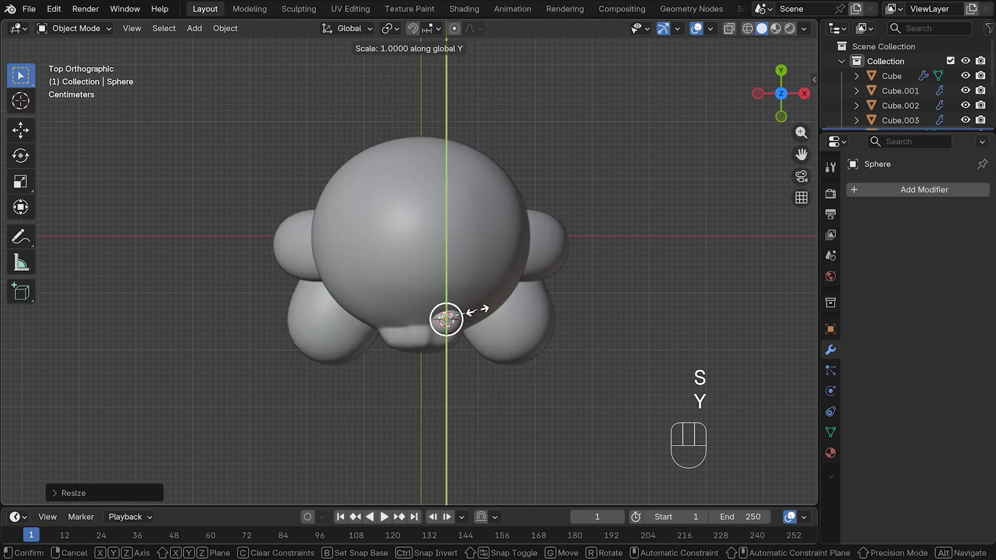
click(457, 313)
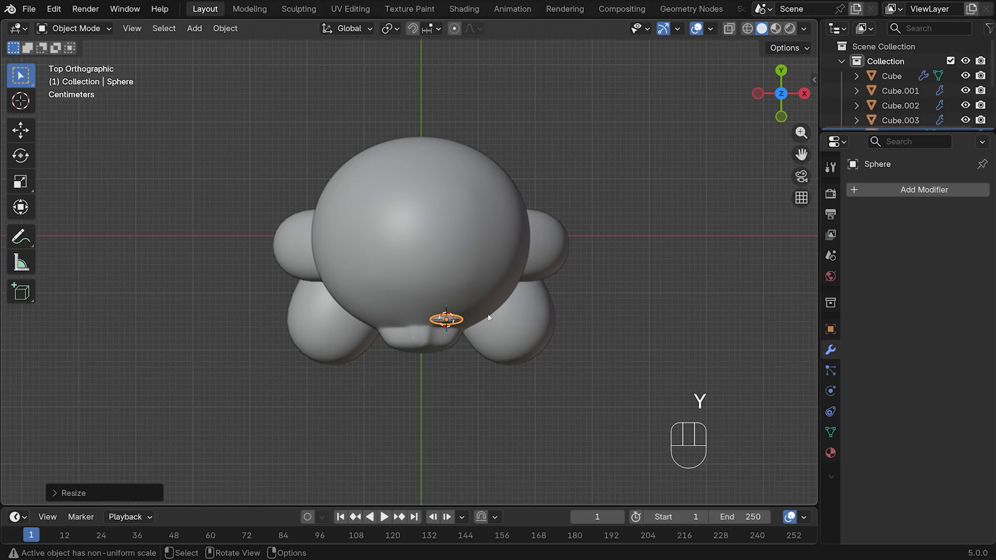
Step: Rotate the eye disc about 14° as seen from above and tilt it back in side view to follow the head's surface
key(r)
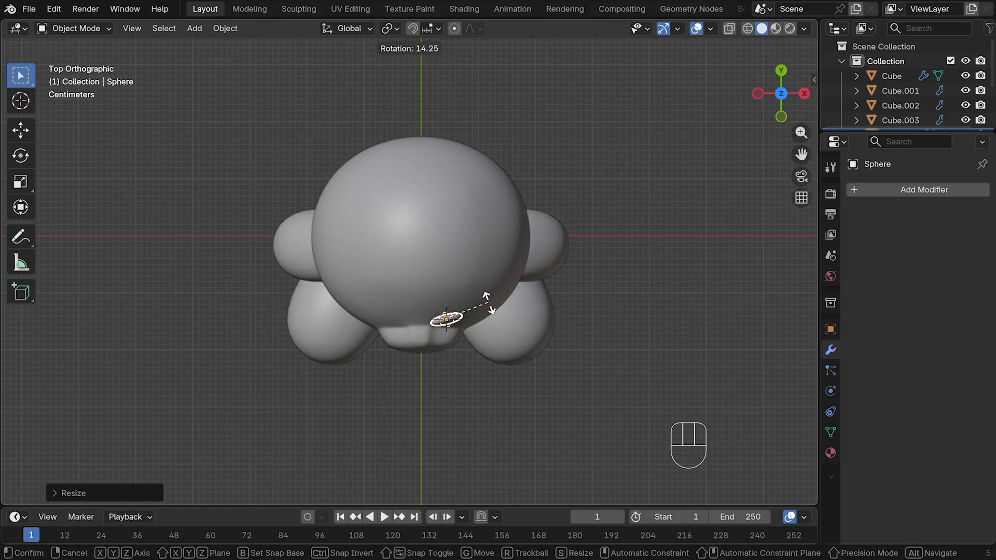
click(475, 282)
key(KP_3)
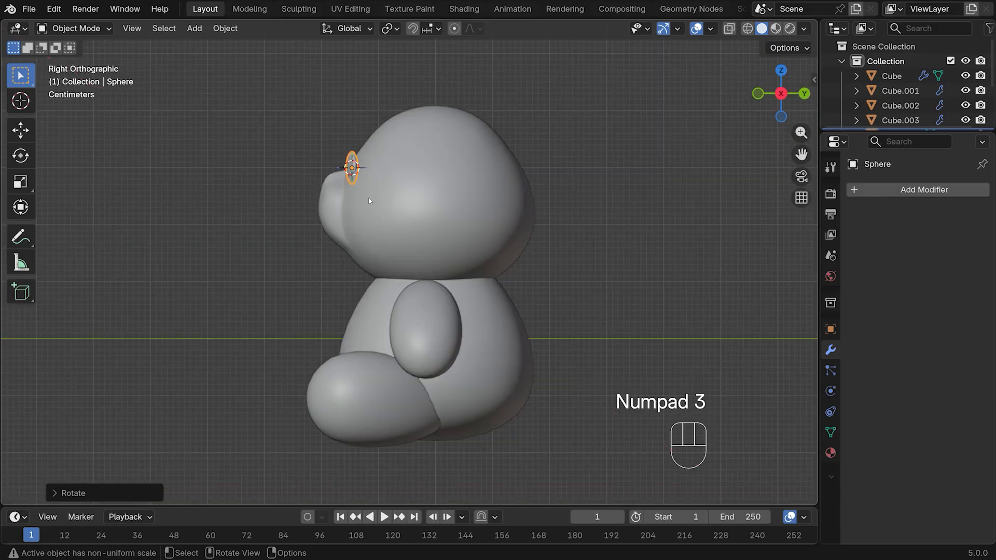
key(r)
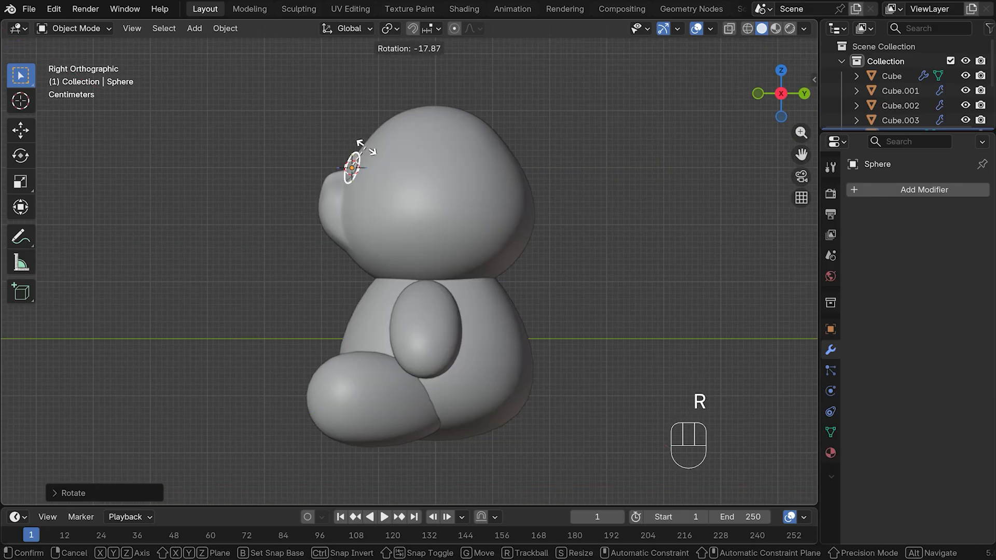
click(369, 148)
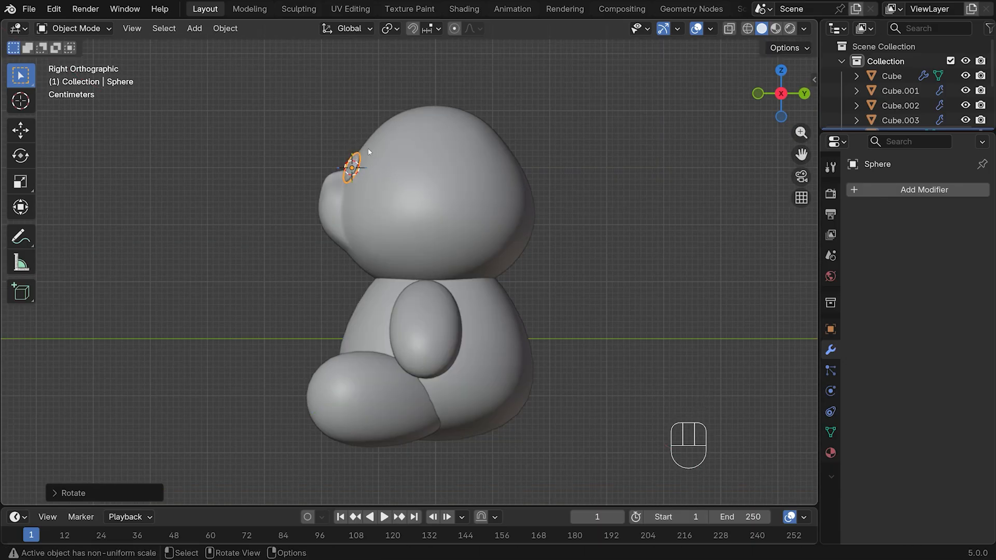
scroll(564, 157, up, 4)
drag(795, 157, 830, 276)
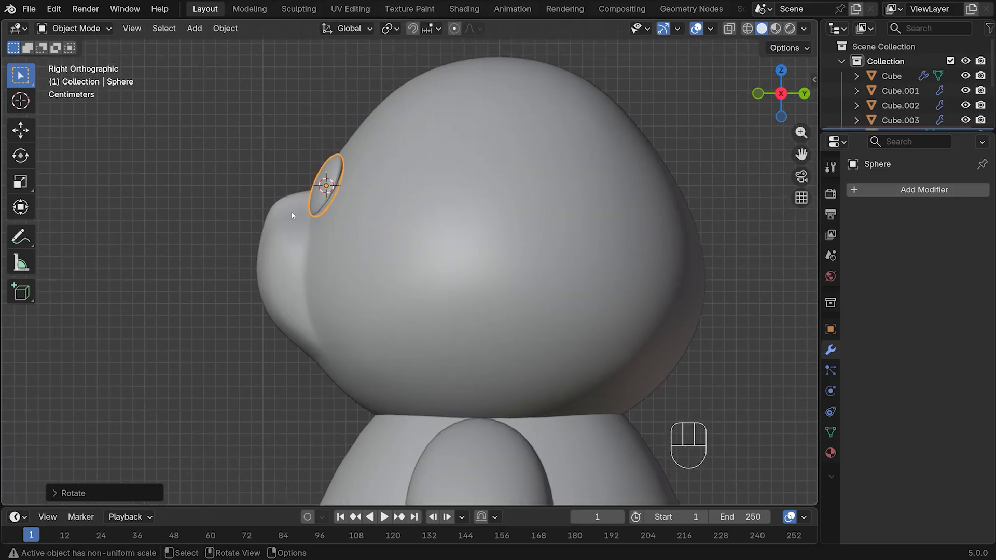
key(r)
click(393, 147)
Step: Apply smooth shading to the eye disc
key(KP_1)
right_click(473, 177)
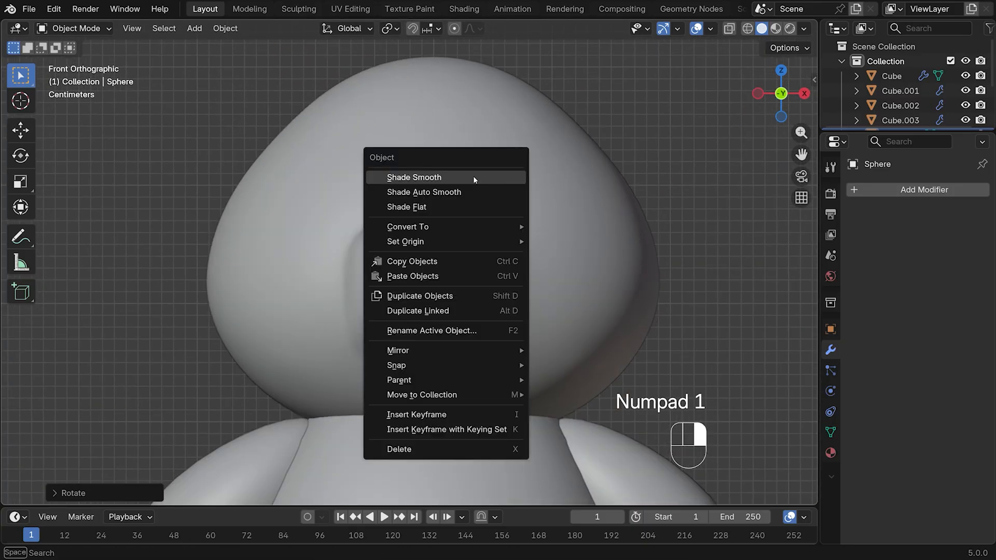
click(473, 177)
click(501, 177)
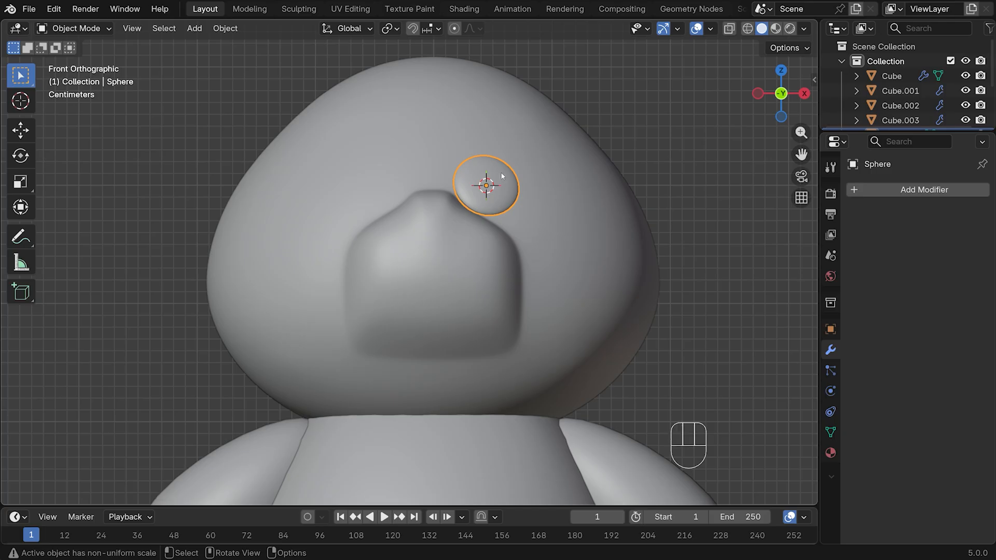
Step: Duplicate the eye disc, shrink the copy into a small highlight and move it about 0.01 m up and toward the muzzle
key(shift+d)
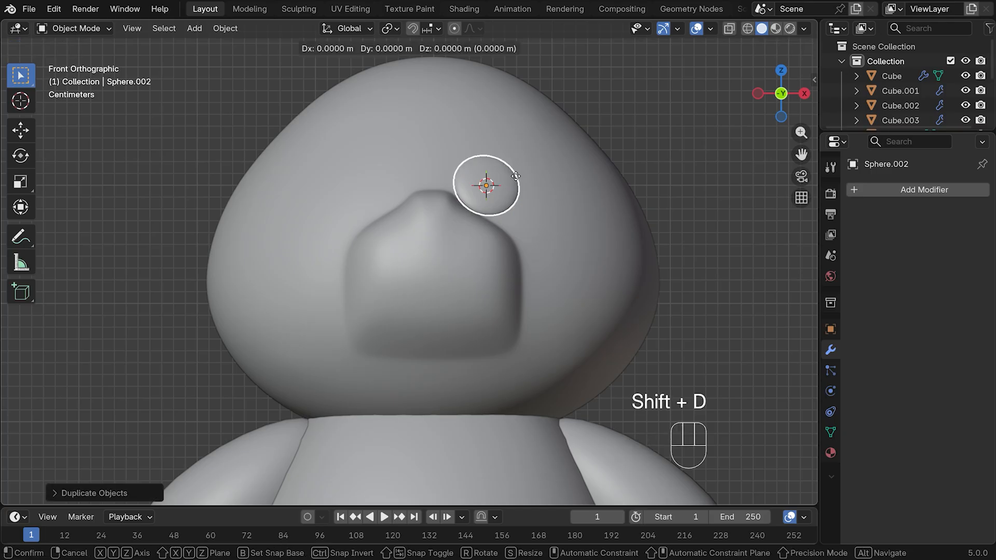
key(s)
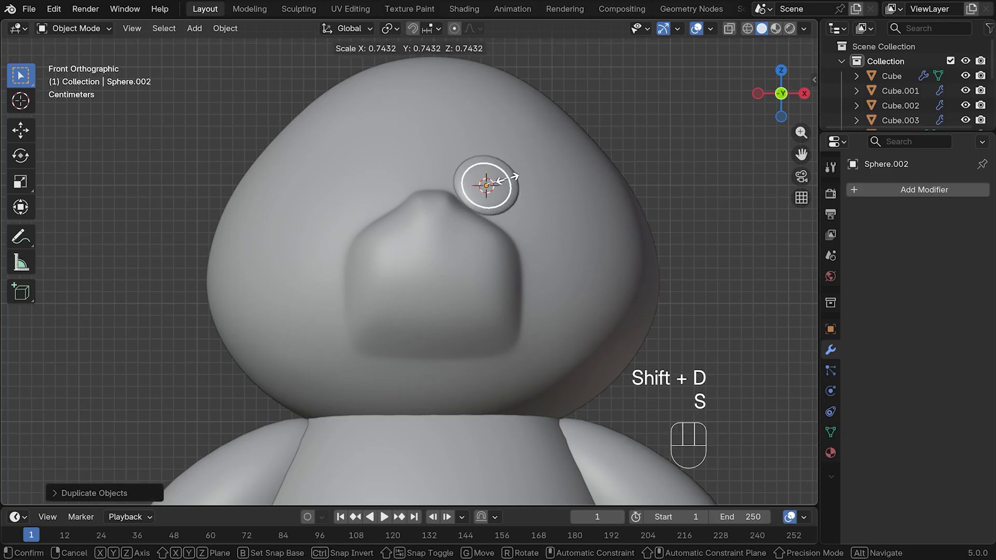
click(492, 188)
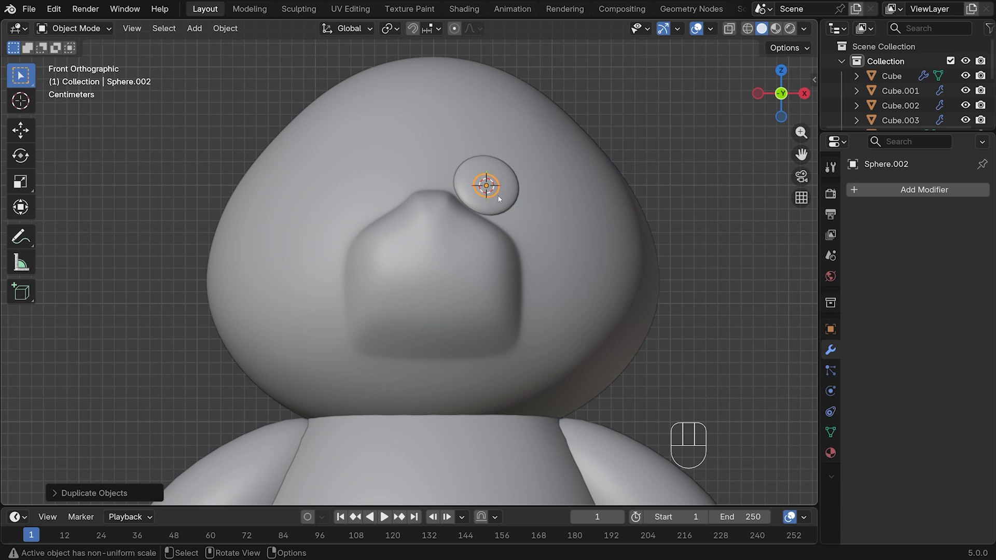
key(g)
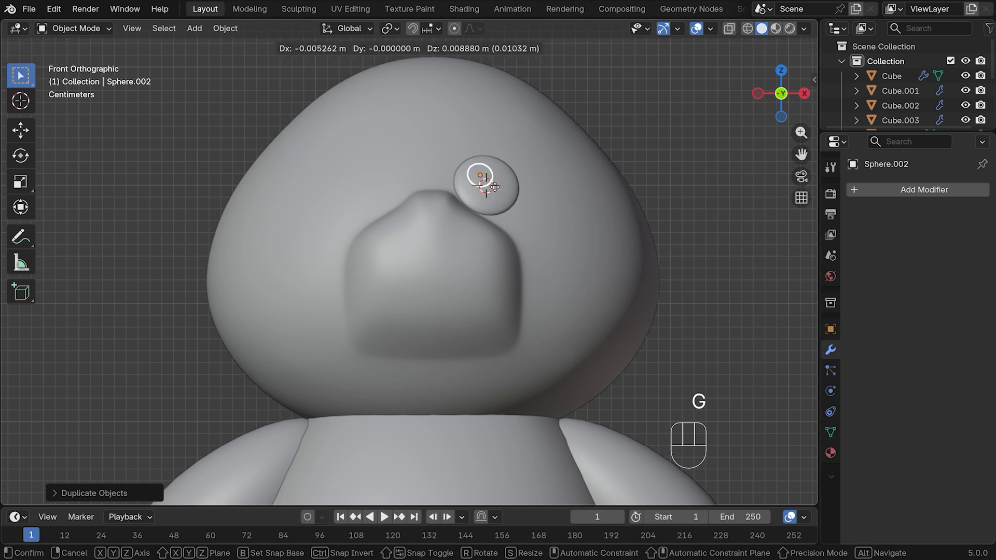
click(491, 181)
Step: Tilt the highlight disc to match the eye in side view and move it forward along Y by about 0.0056 m
key(KP_3)
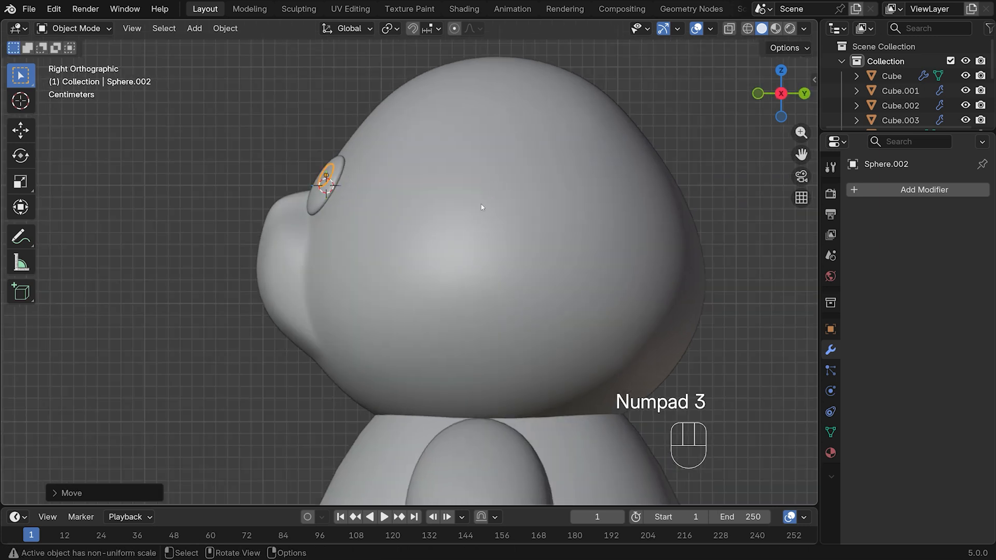
key(r)
click(346, 184)
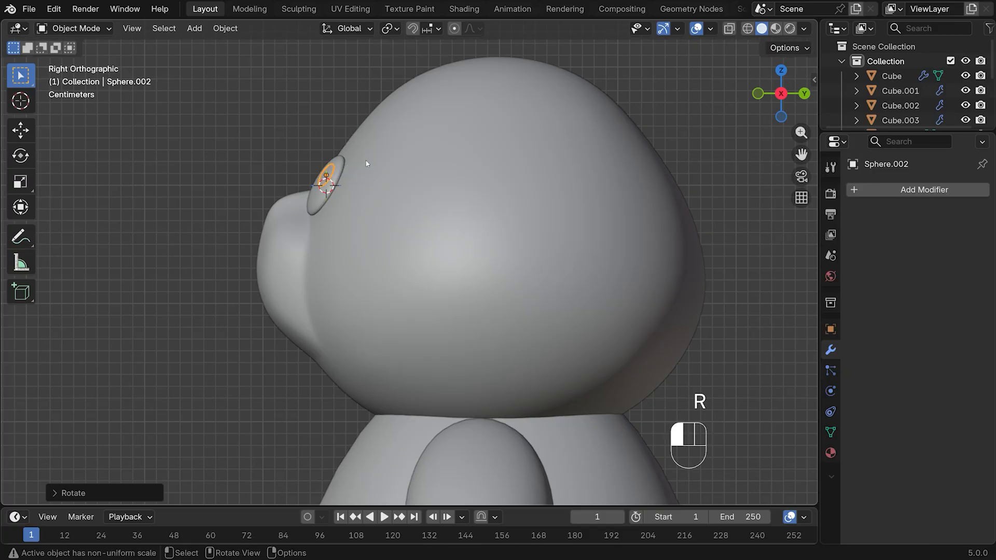
key(g)
key(y)
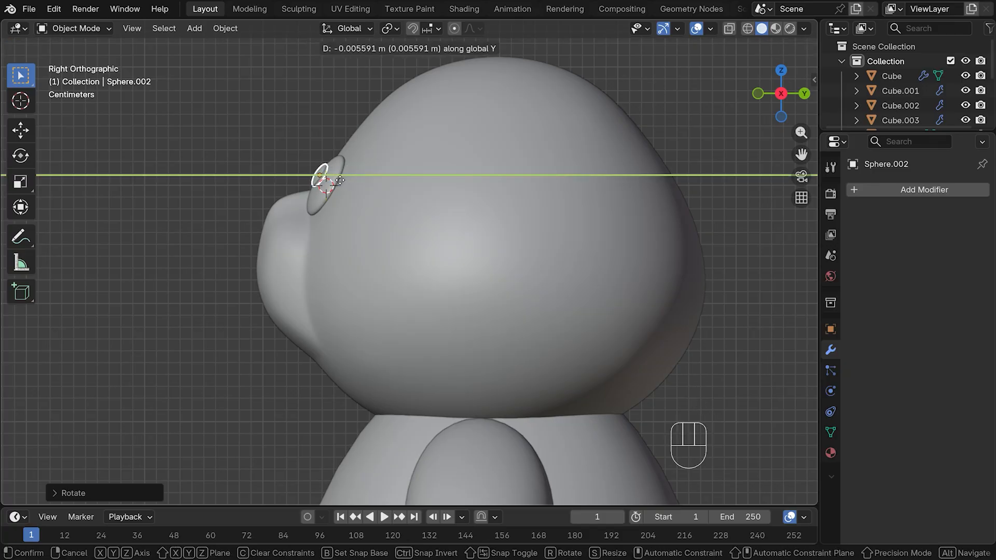
click(340, 180)
Step: Rotate the highlight disc slightly as seen from above to align it with the eye's surface
key(KP_7)
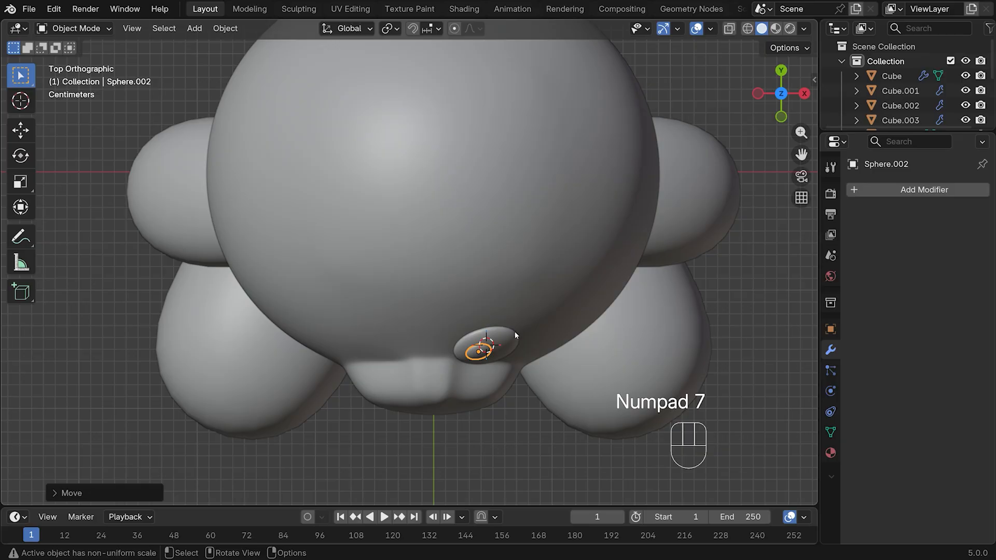
middle_drag(516, 335, 526, 357)
key(r)
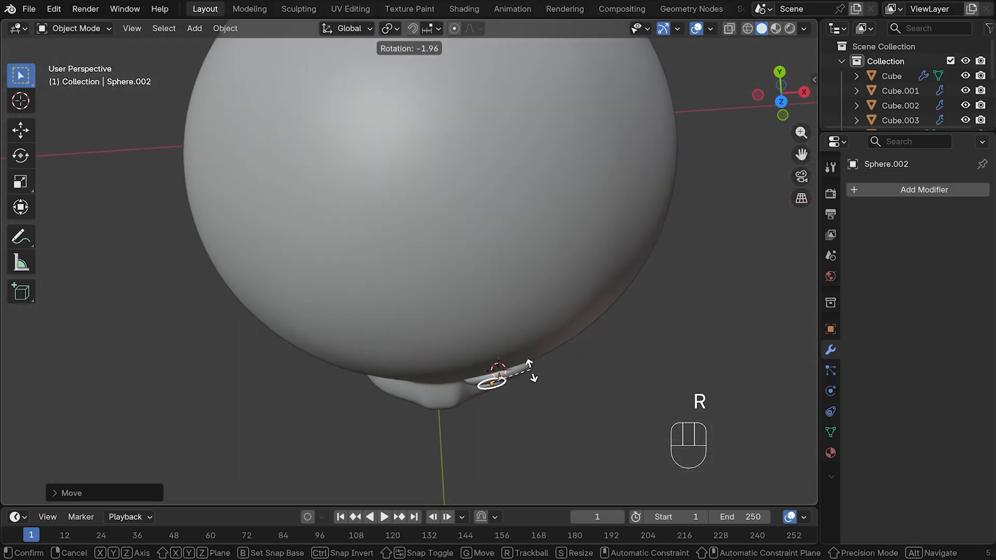
click(524, 363)
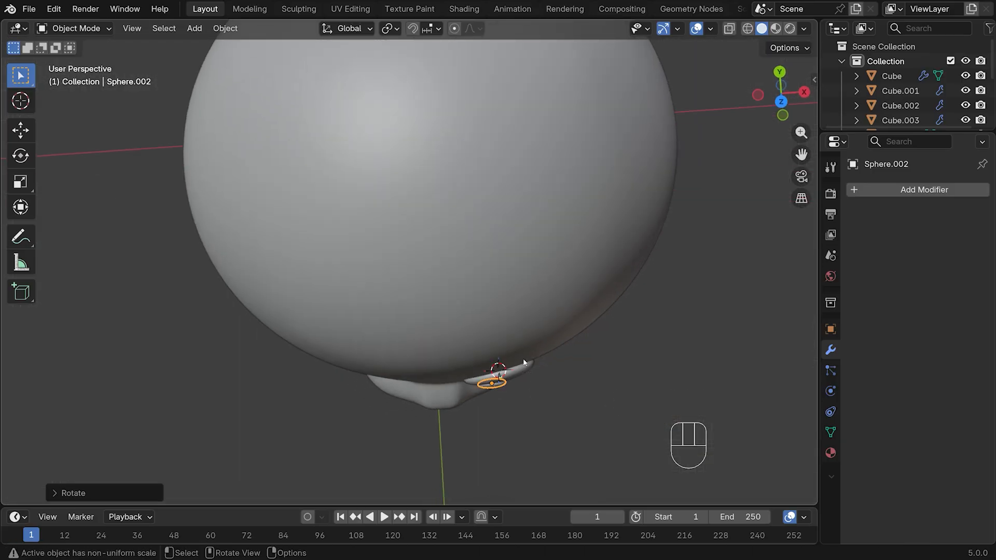
Step: Add a Mirror modifier on the X axis to the eye disc, using the head as the mirror object
key(KP_1)
click(507, 176)
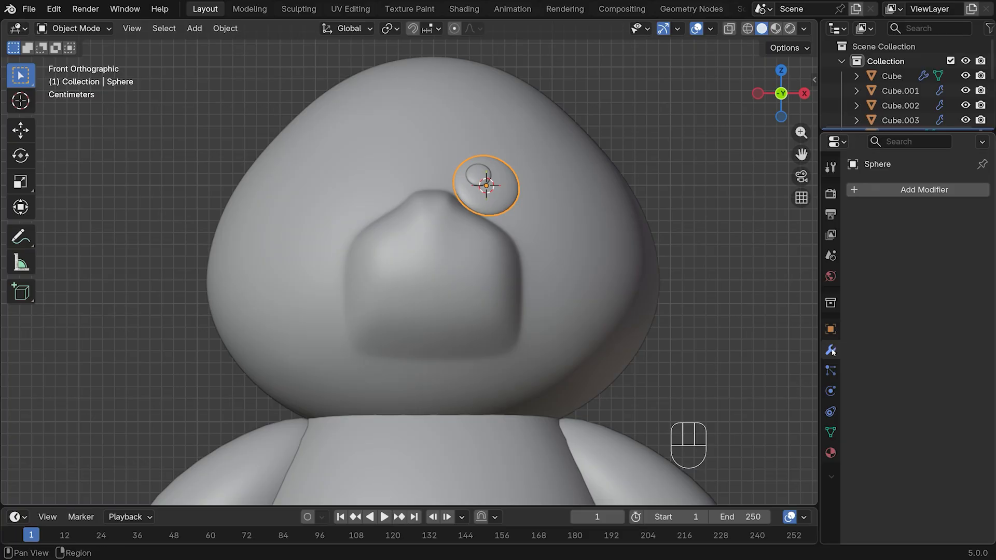
click(889, 199)
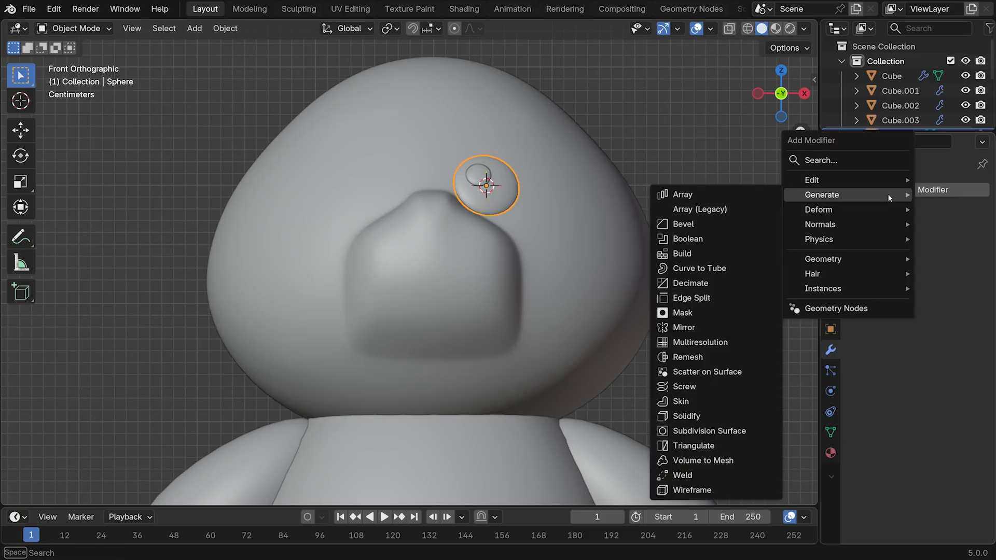
click(692, 327)
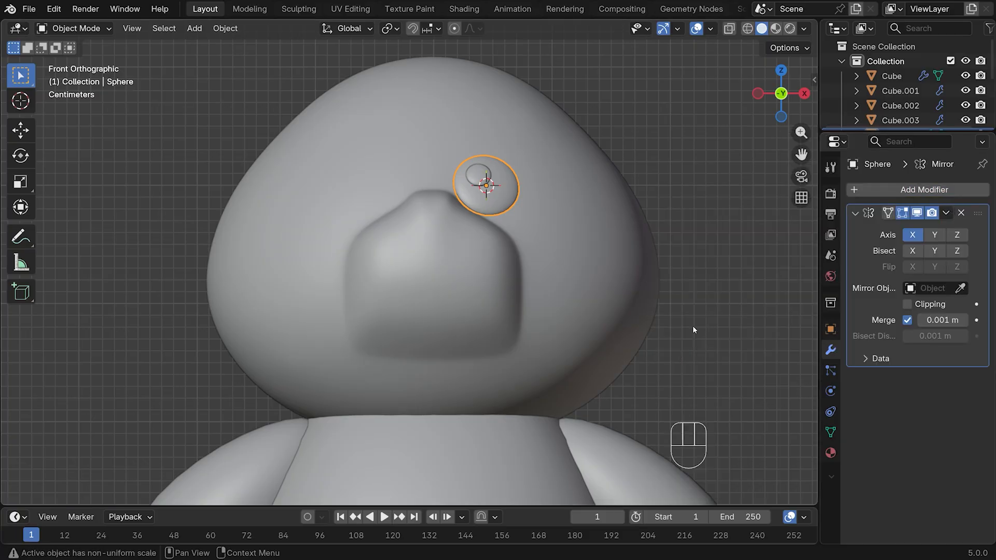
click(960, 287)
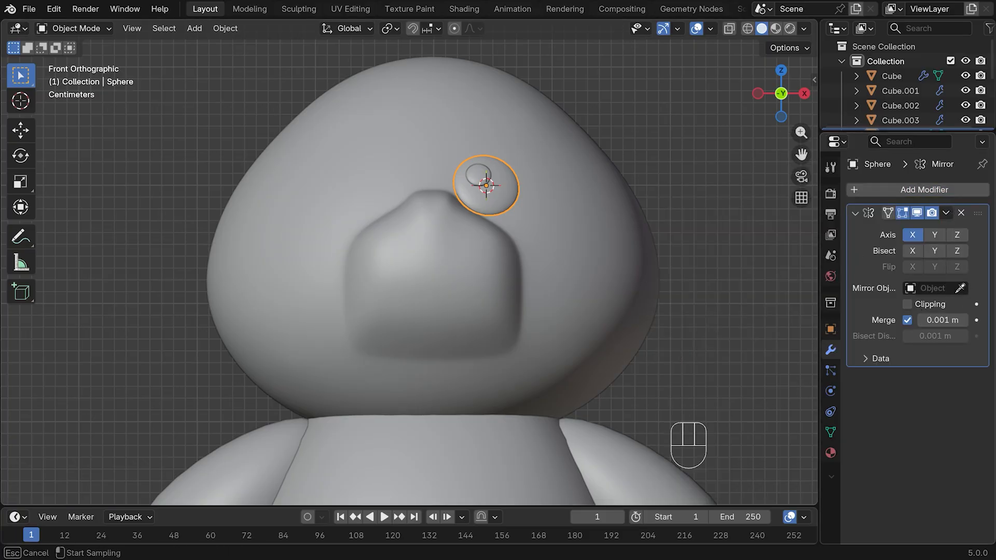
click(435, 117)
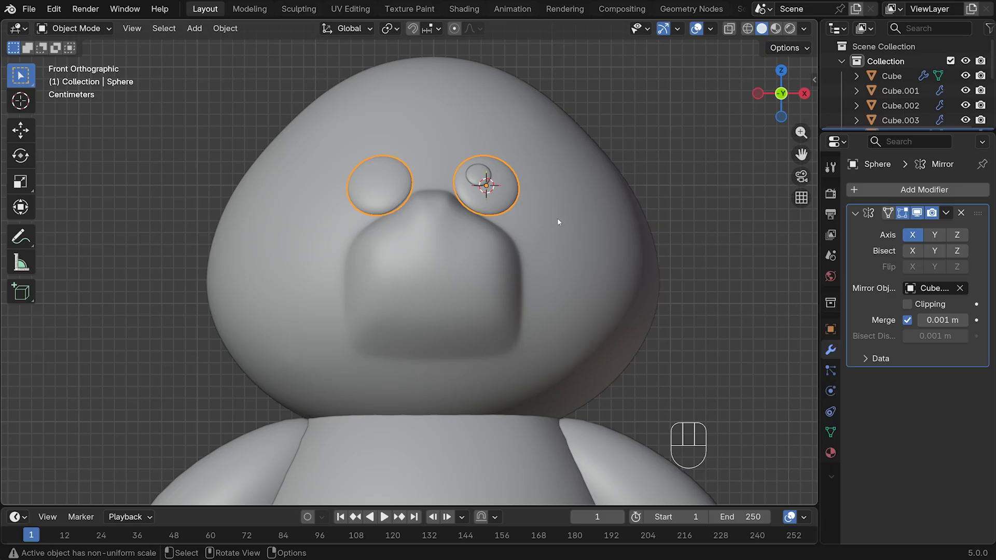
Step: Copy the eye's Mirror modifier to the small highlight disc
click(477, 175)
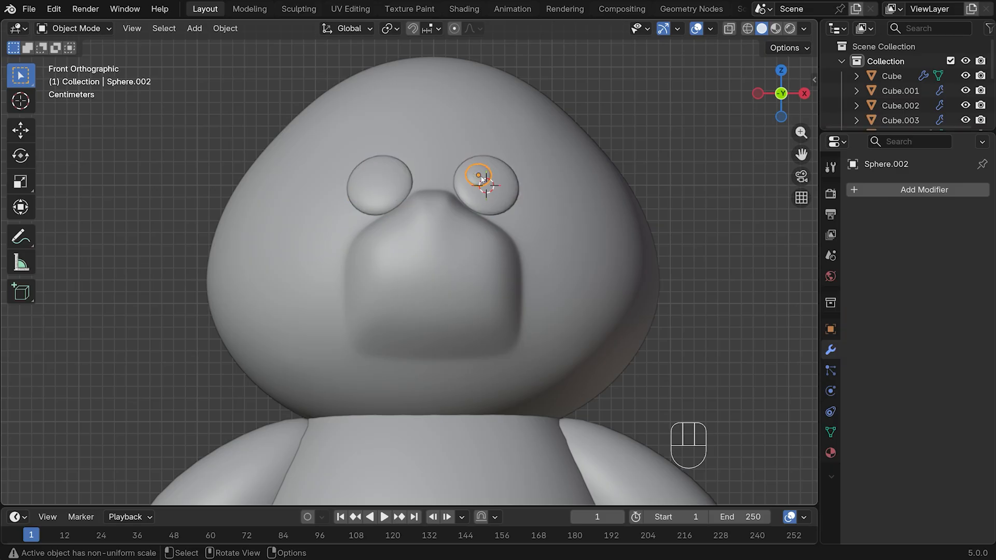
shift+click(498, 198)
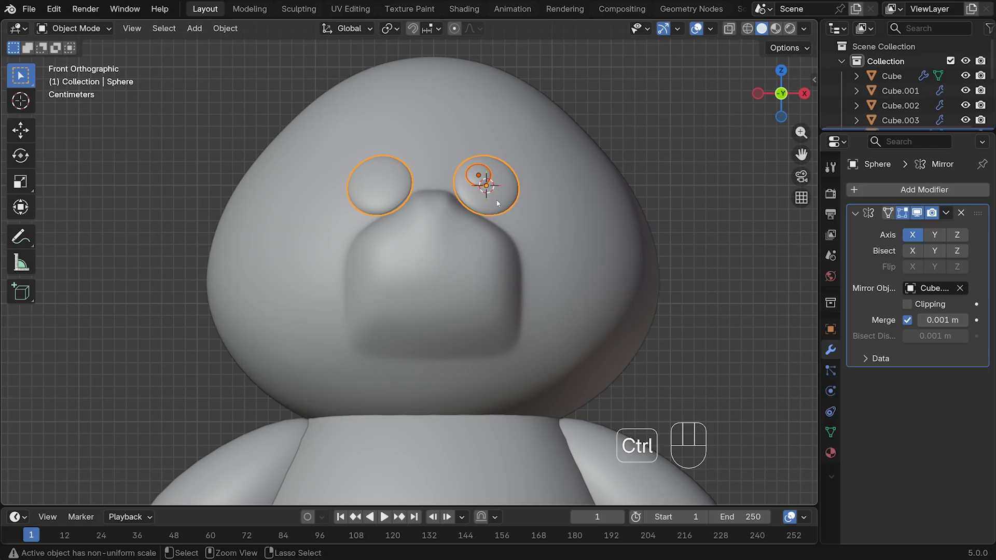
key(ctrl+l)
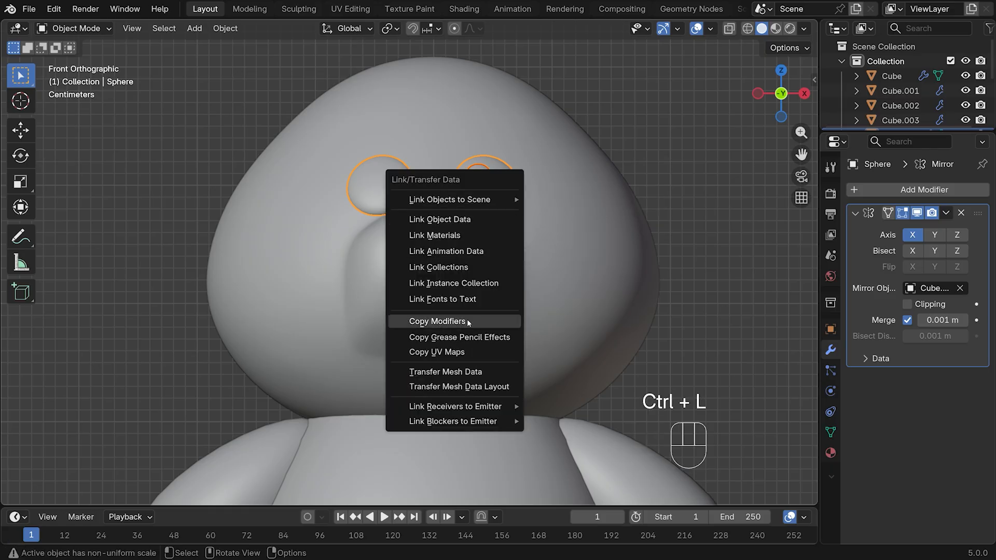
click(445, 321)
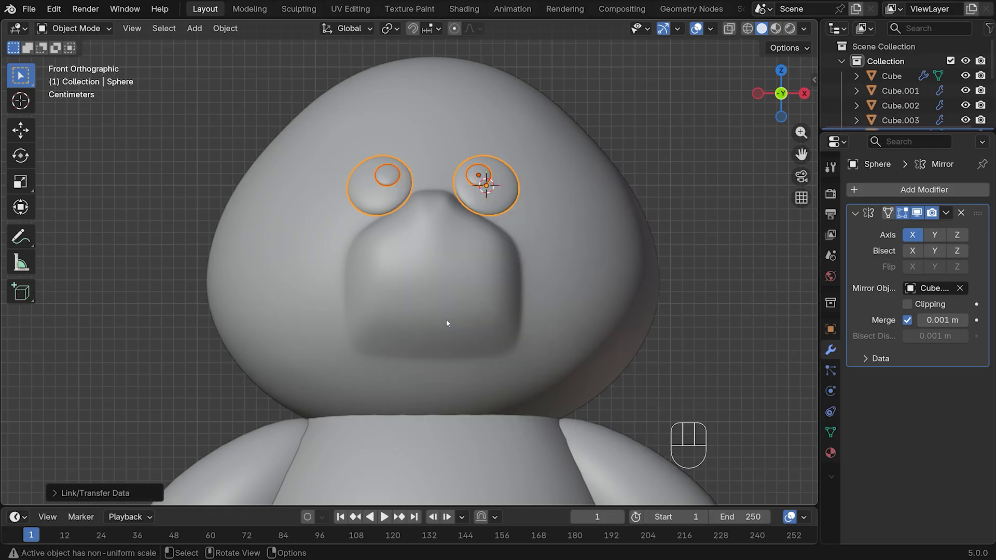
click(390, 174)
click(472, 204)
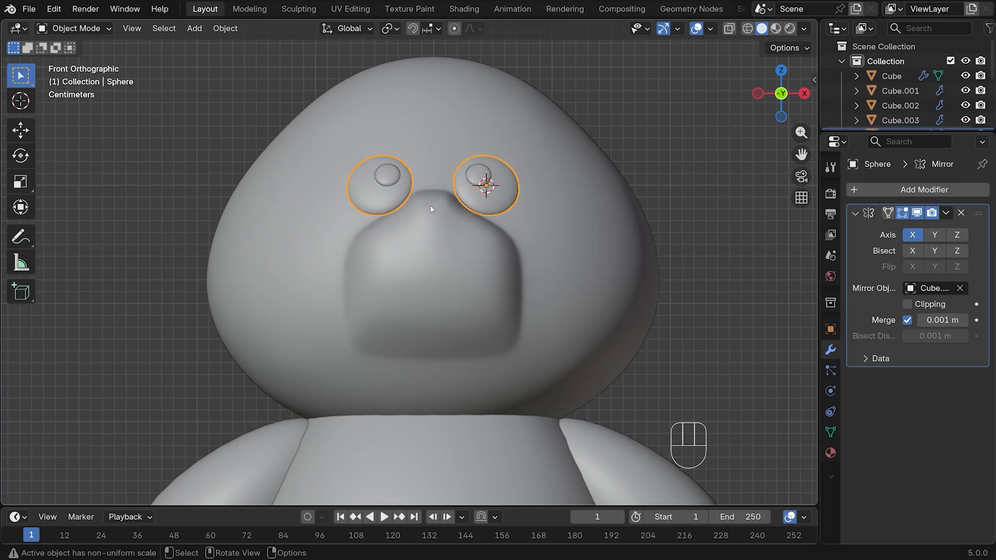
Step: Add a cube at the muzzle's top between the eyes and scale it down to a small nose
key(shift+a)
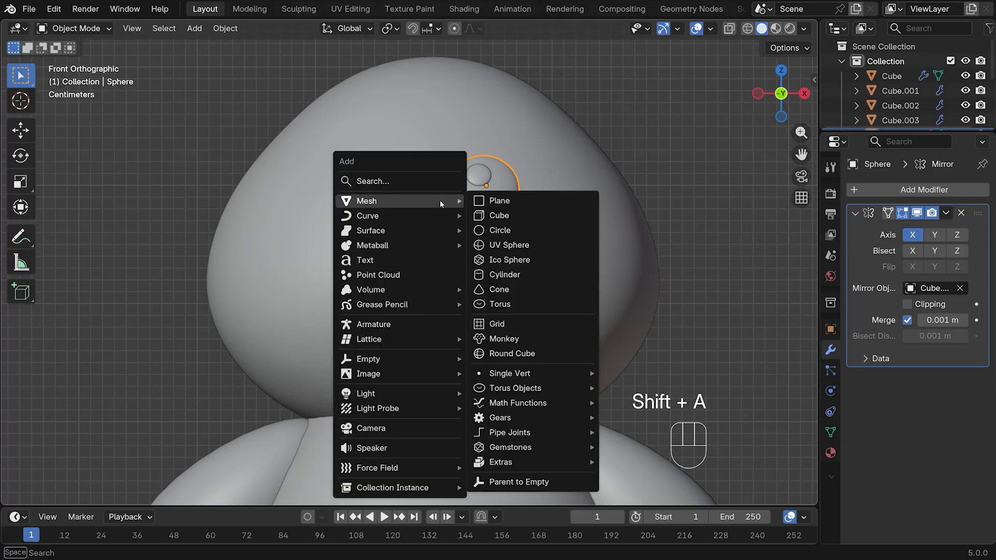
click(501, 216)
key(s)
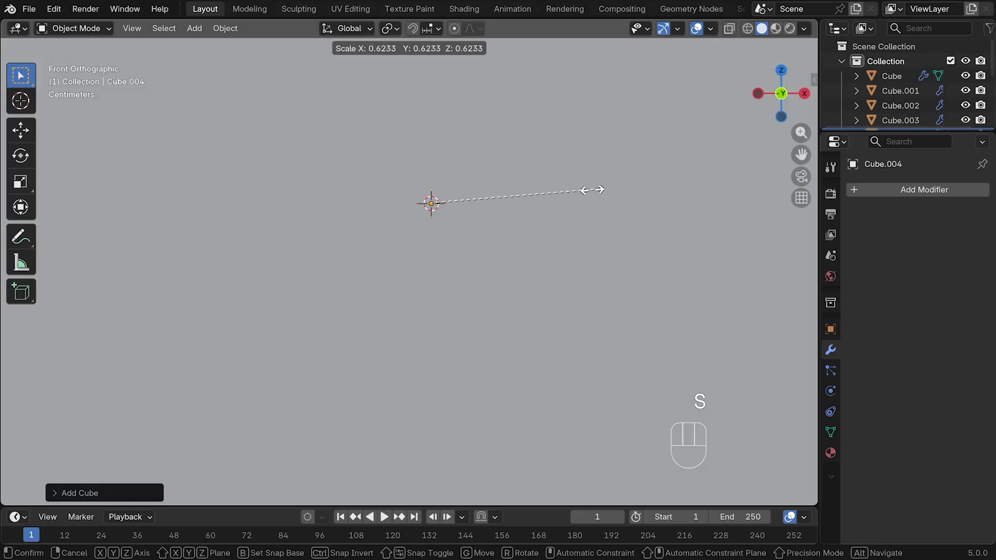
click(444, 190)
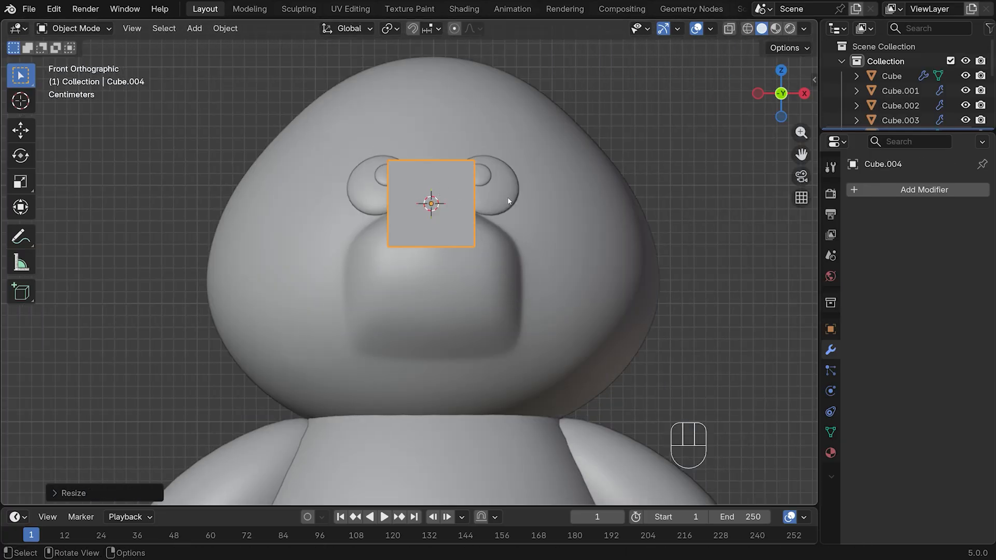
key(s)
click(466, 198)
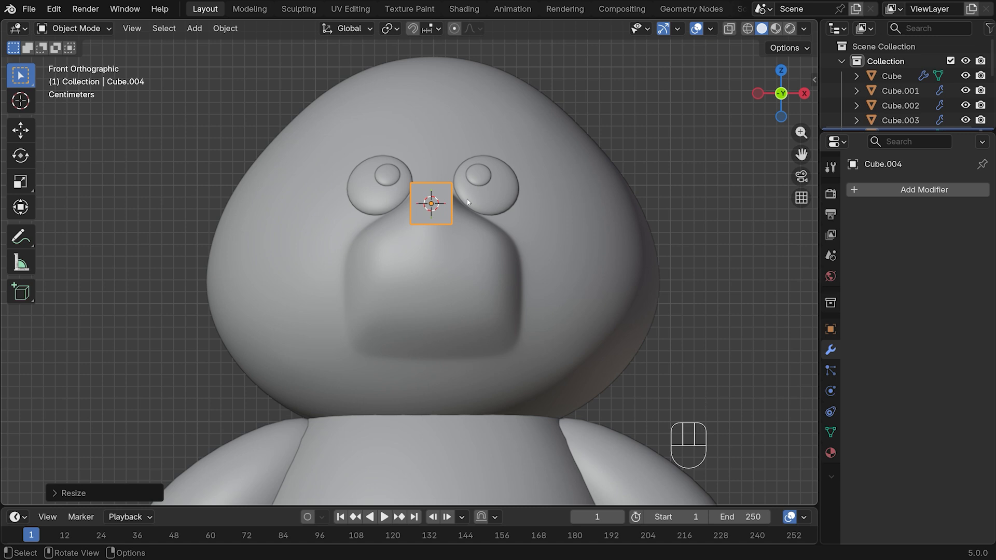
Step: Give the nose cube a Subdivision Surface modifier with viewport and render levels 3, and apply its object transform
key(ctrl+3)
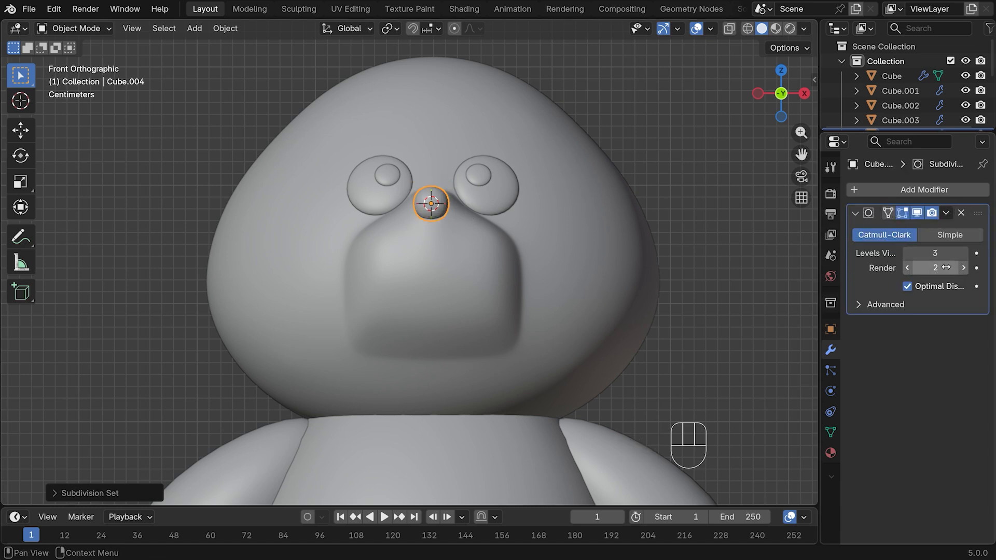
click(966, 268)
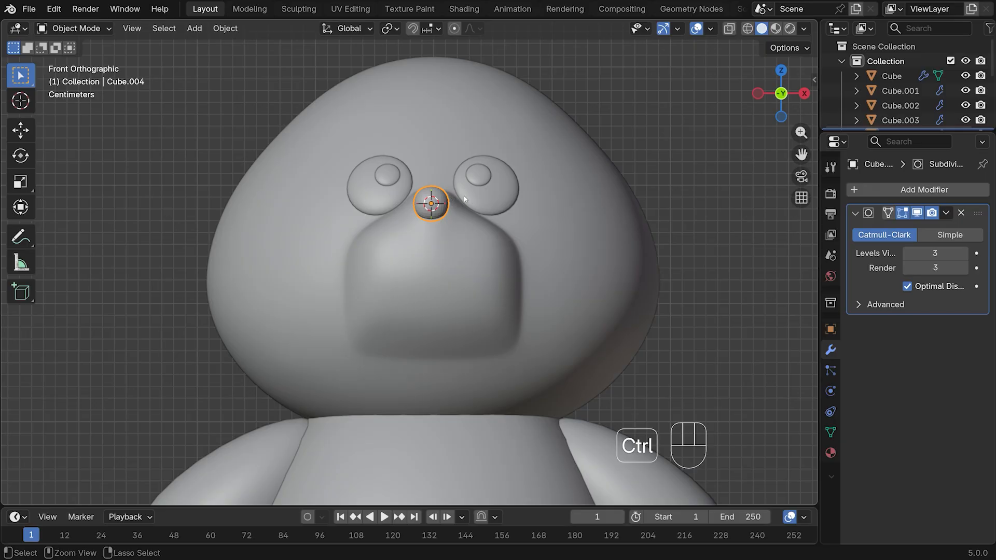
key(ctrl+a)
click(463, 196)
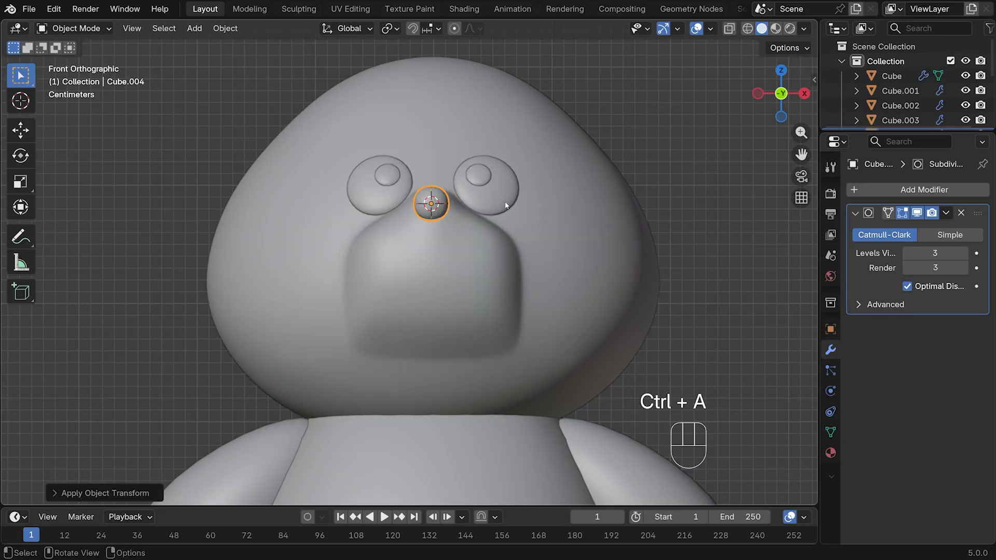
Step: Move the nose cube's upper vertices back toward the head by about 0.013 m along the Y axis
key(Tab)
key(KP_3)
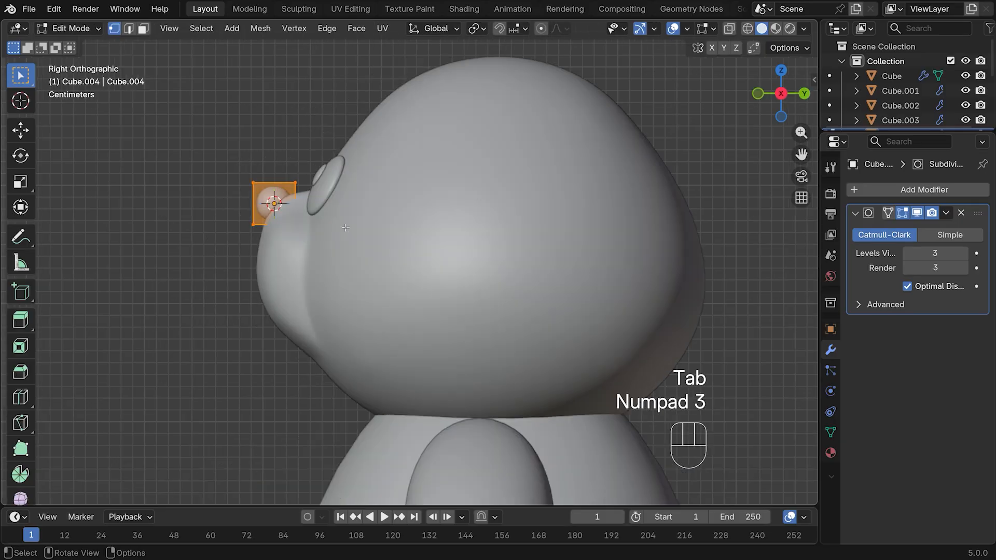
click(227, 157)
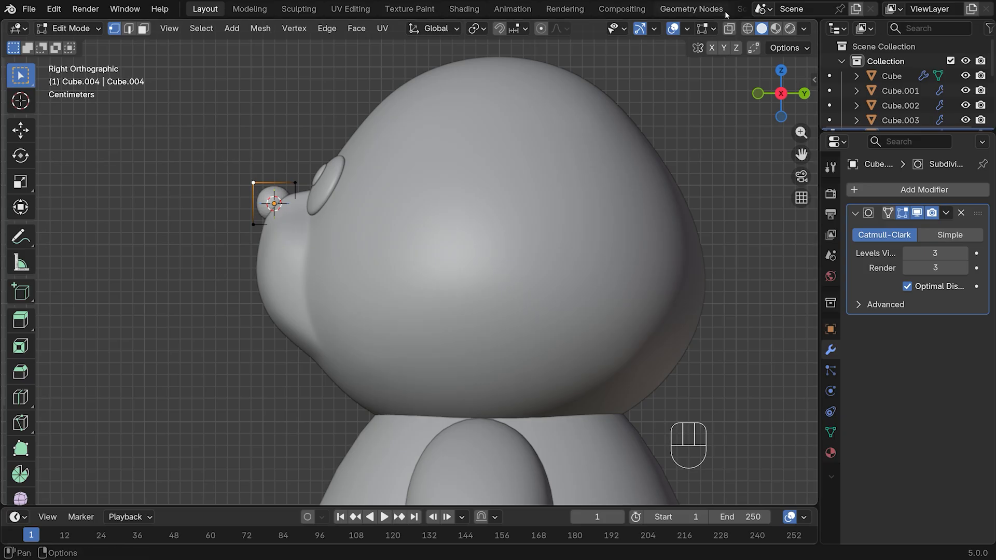
key(alt+z)
drag(237, 172, 317, 189)
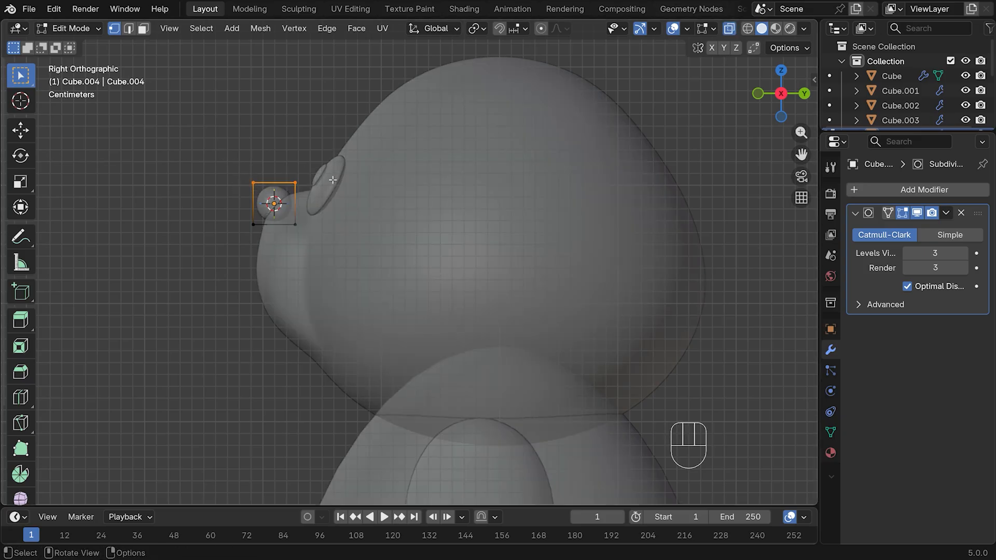
key(g)
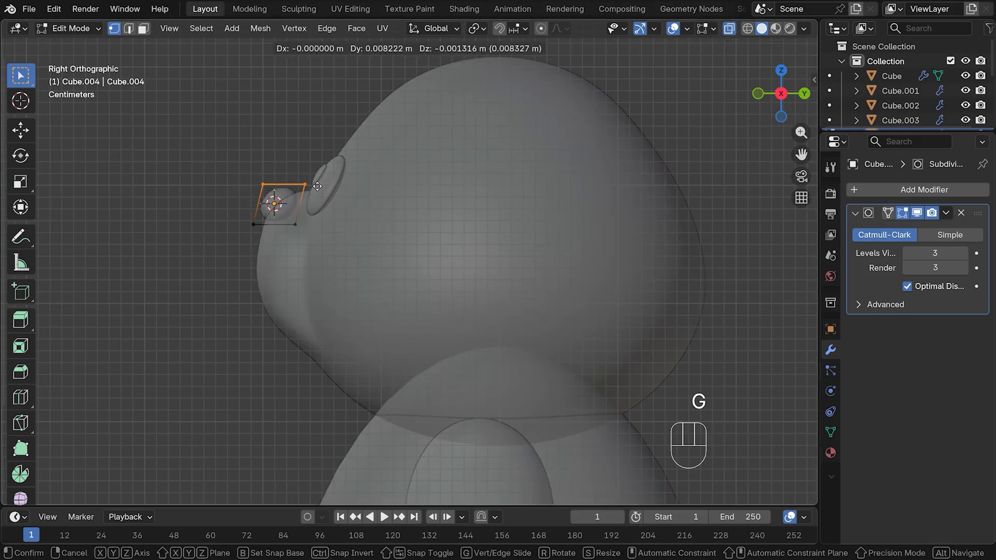
key(y)
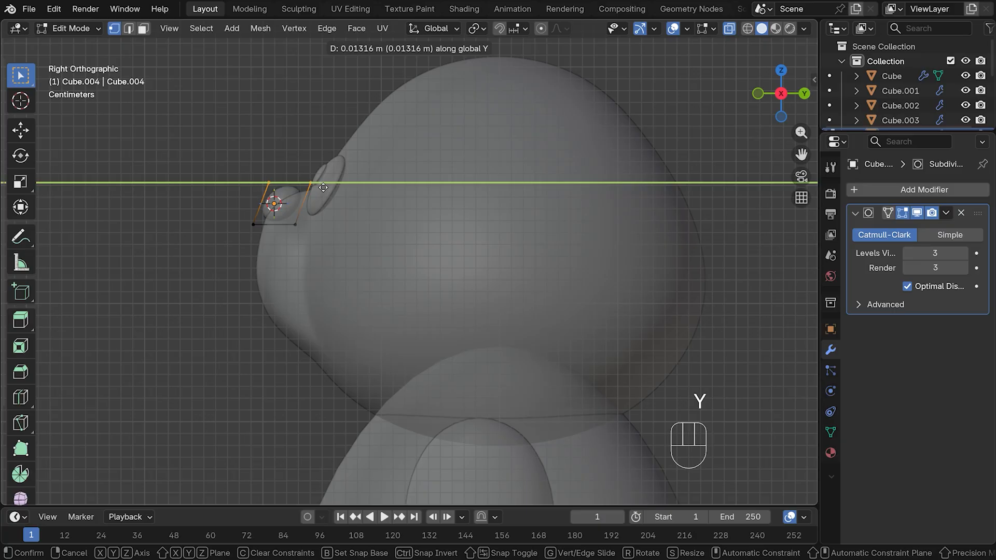
click(322, 188)
Step: Move the nose cube's lower vertices about 0.006 m forward and 0.011 m down along the muzzle
drag(221, 207, 324, 239)
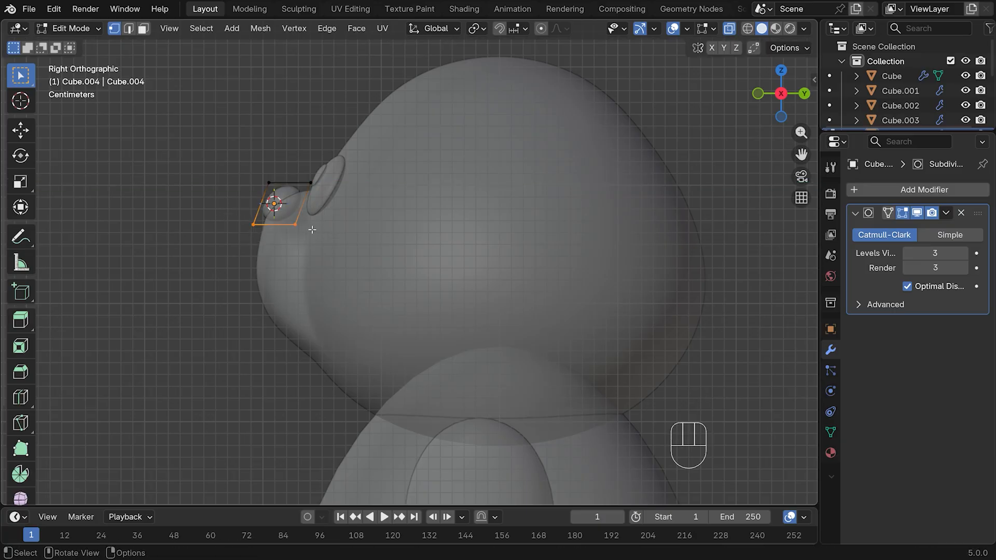
key(g)
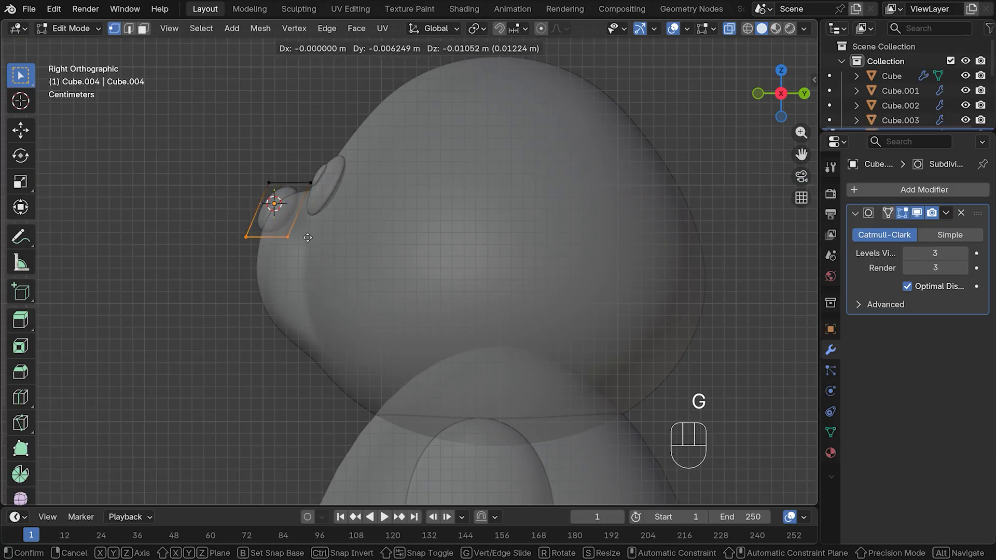
click(307, 228)
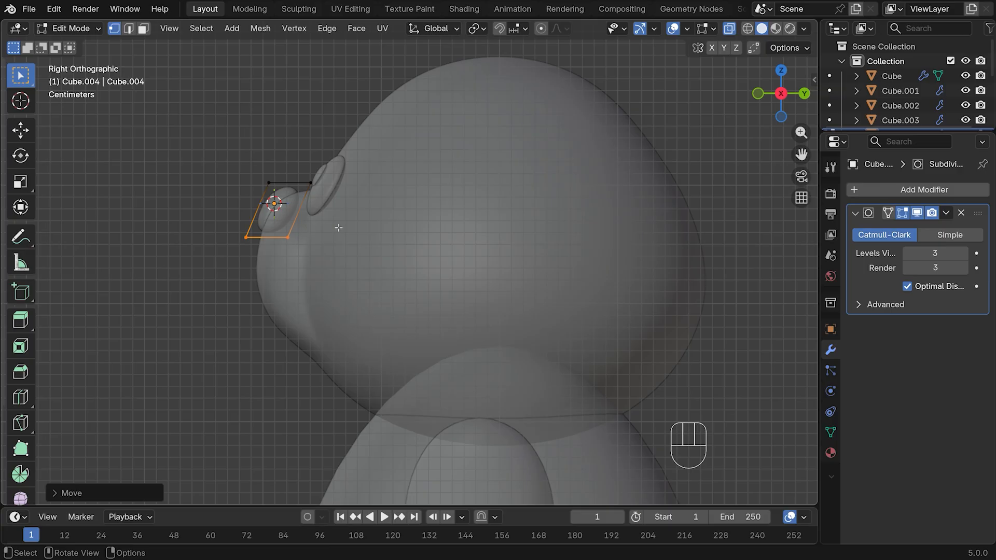
Step: Widen the top of the nose by scaling its upper vertices about 1.44 along X, and return to Object Mode
key(KP_1)
drag(407, 176, 466, 196)
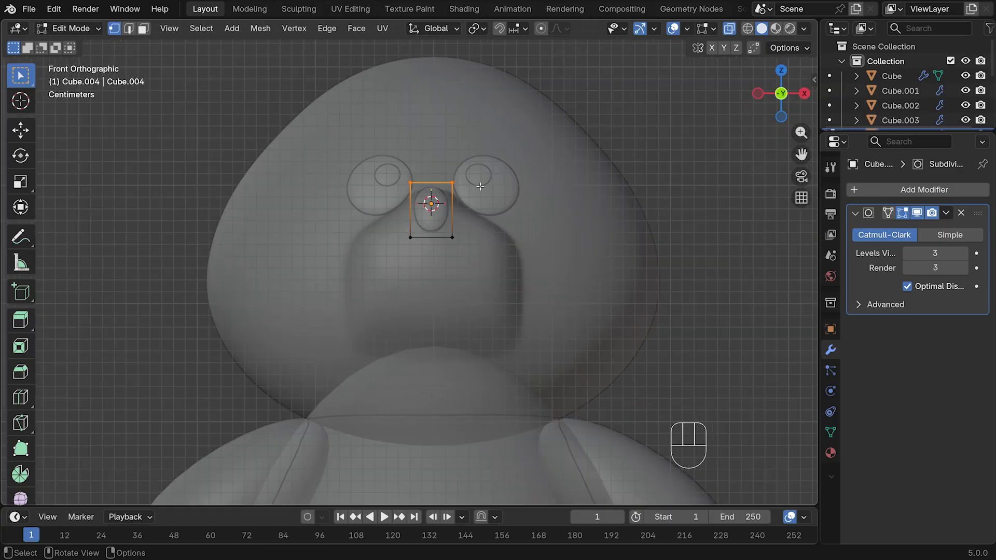
key(s)
key(x)
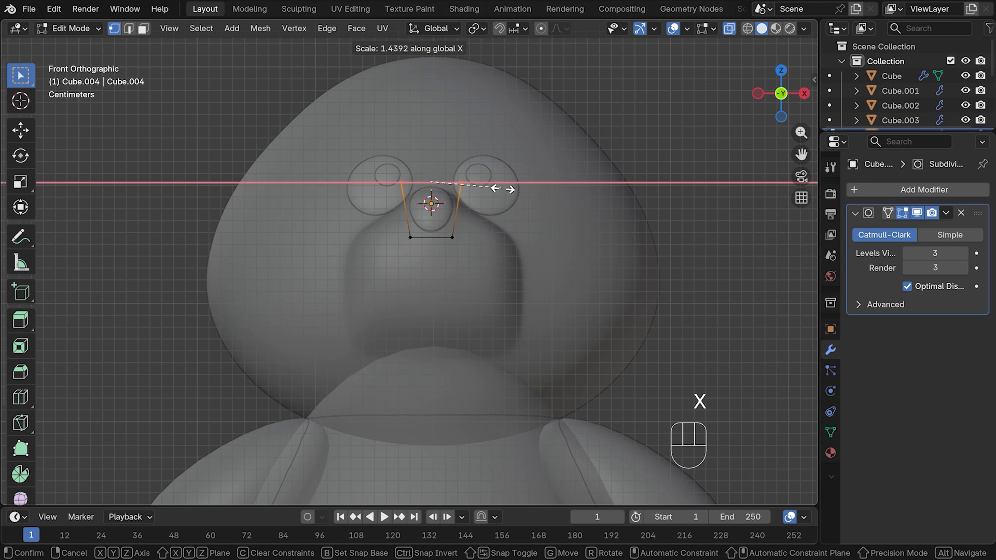
click(498, 189)
middle_drag(498, 188, 674, 177)
key(Tab)
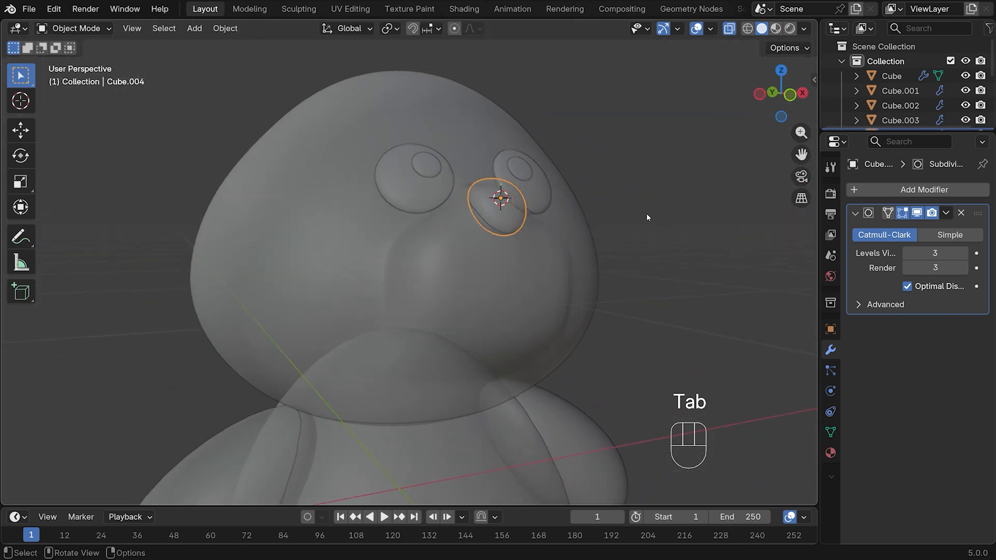
Step: Turn off X-ray display and shade the nose smooth
click(729, 31)
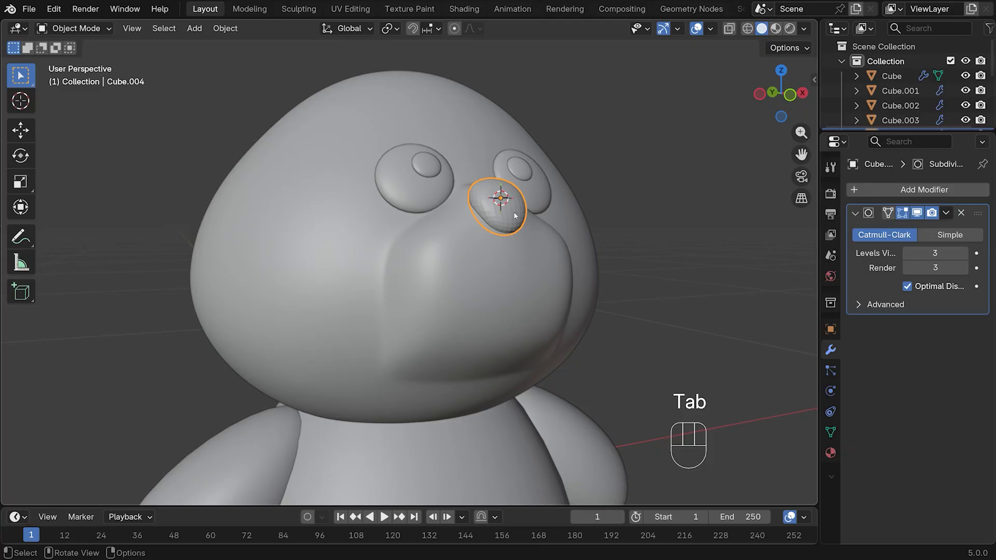
right_click(469, 211)
click(468, 213)
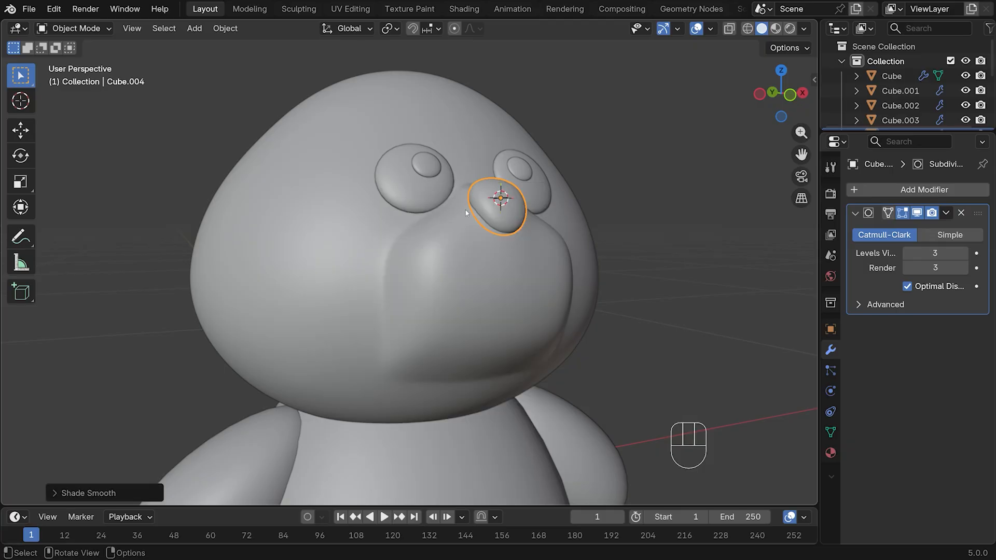
middle_drag(630, 210, 591, 215)
Step: Add a cube on the muzzle just below the nose and scale it down to a tiny size
key(KP_1)
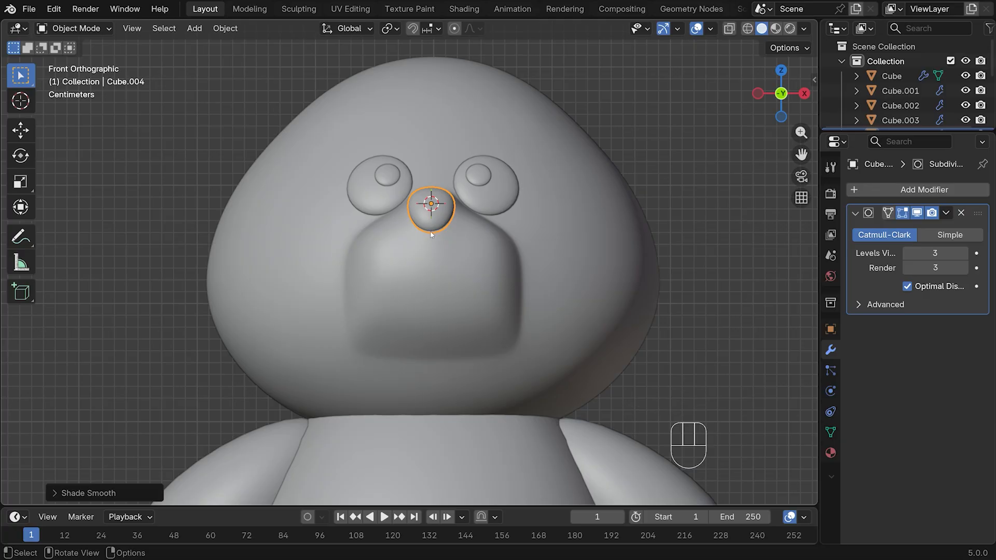
key(shift)
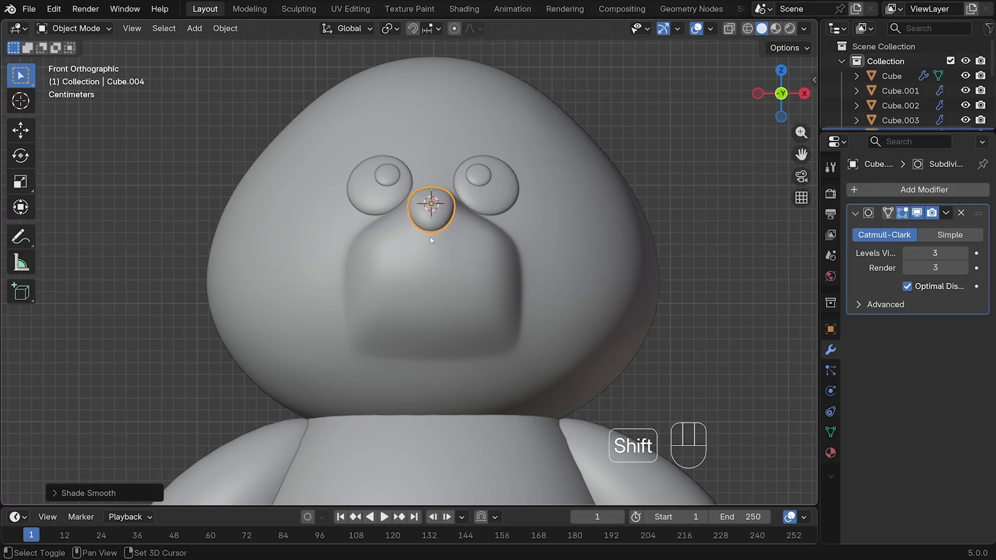
key(shift+a)
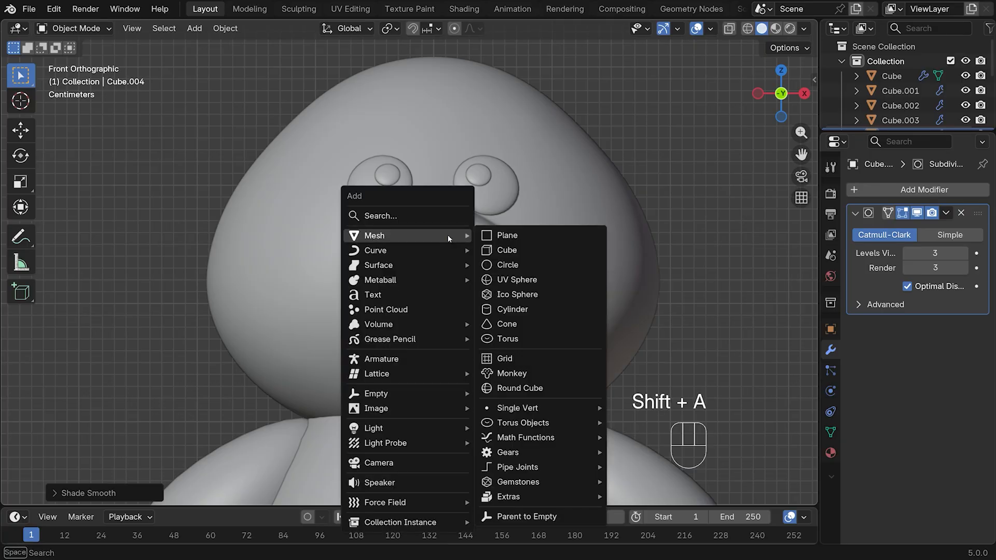
click(497, 251)
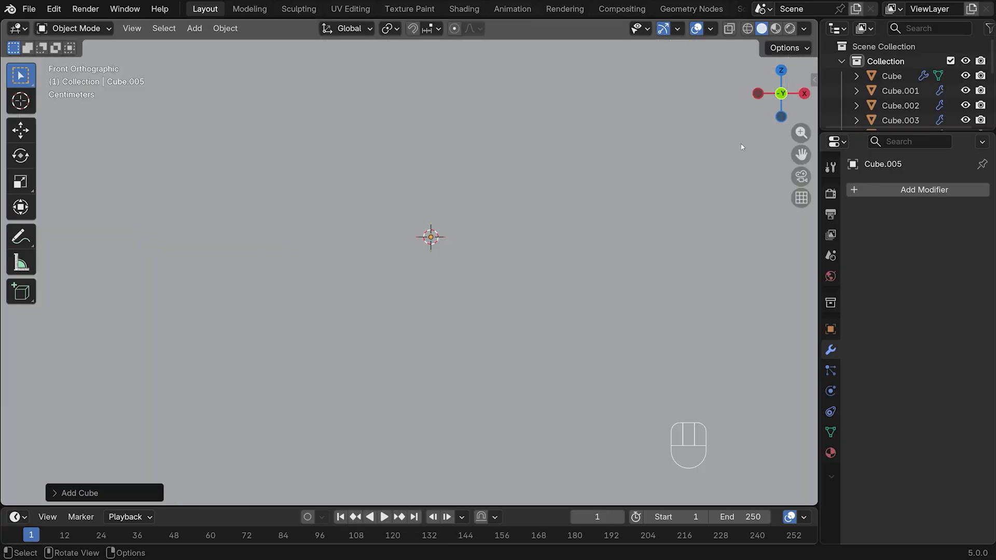
key(s)
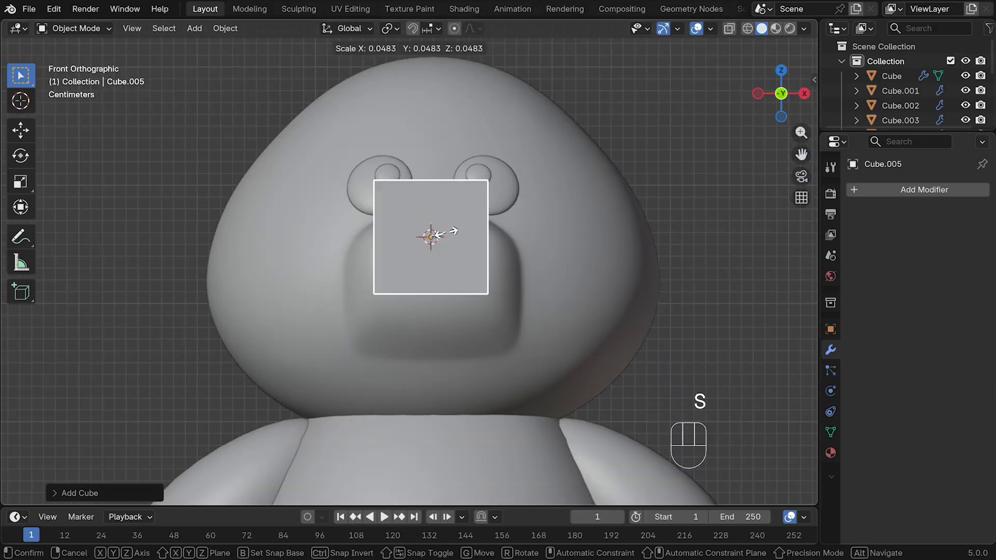
click(439, 232)
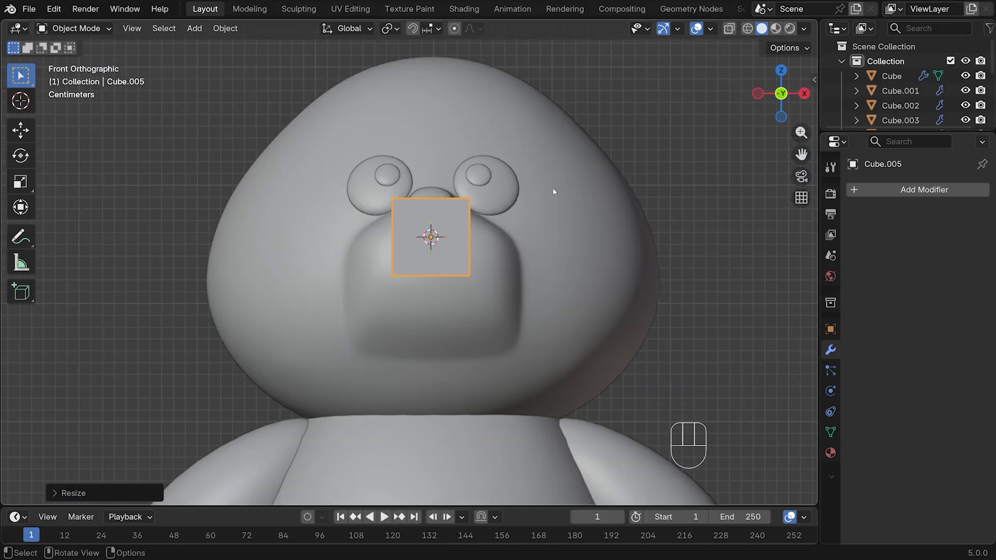
key(s)
click(457, 233)
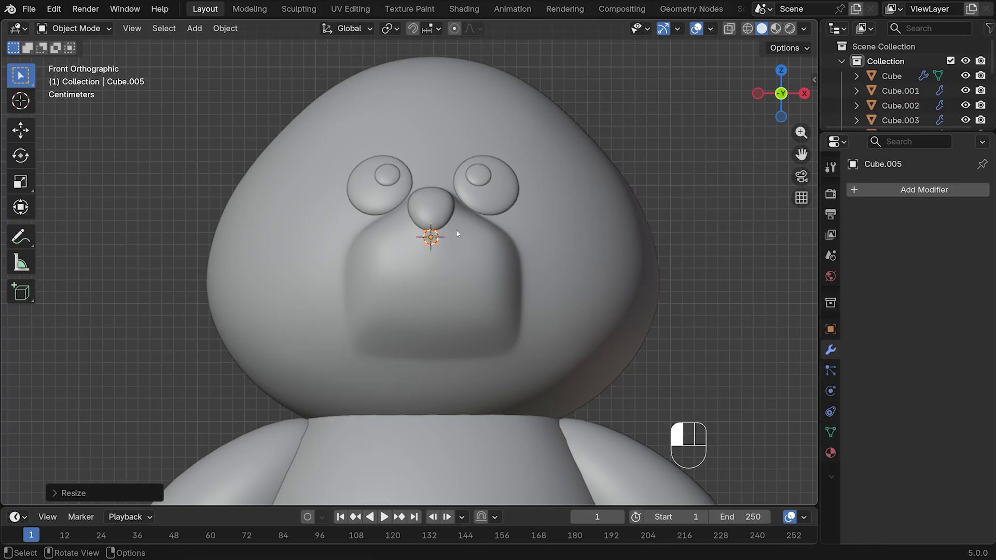
Step: Give the tiny cube a Subdivision Surface modifier with viewport and render levels 3
scroll(500, 216, up, 5)
key(ctrl+3)
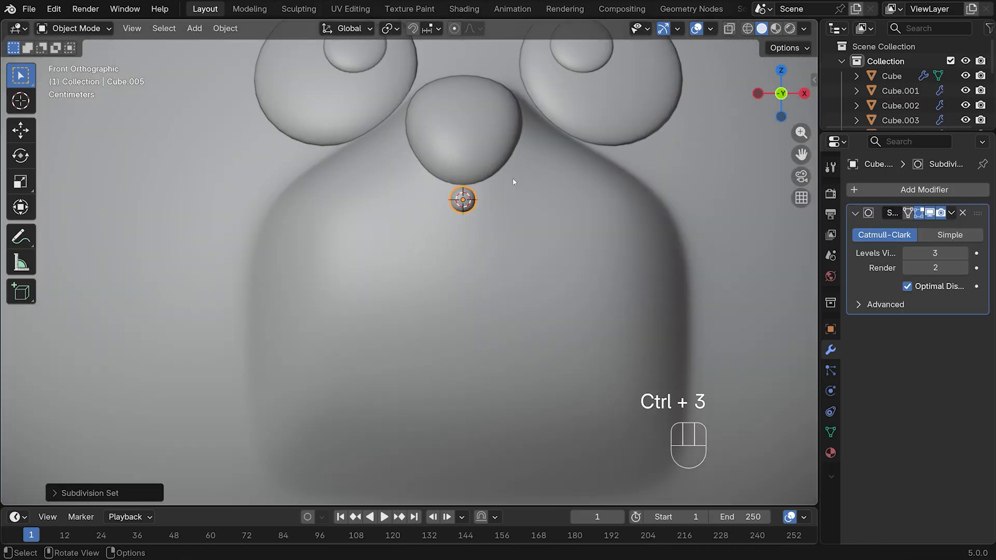
click(965, 269)
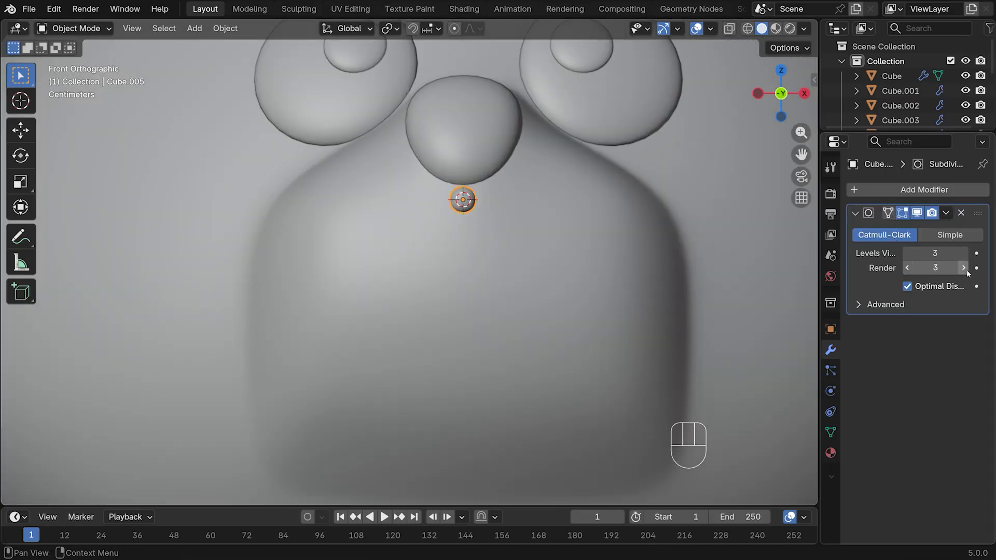
Step: Add a centred vertical loop cut to the tiny cube below the nose
key(Tab)
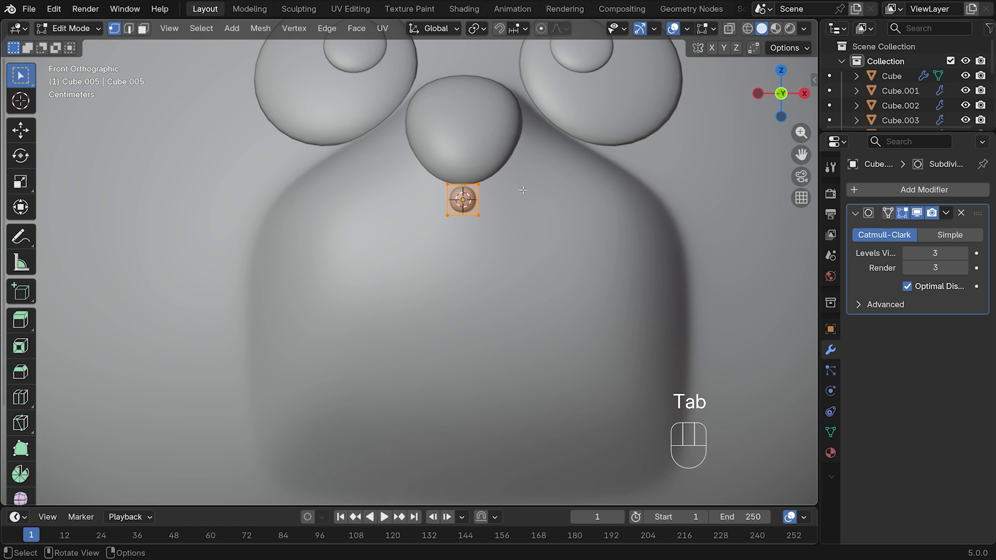
scroll(601, 168, up, 3)
drag(801, 155, 743, 204)
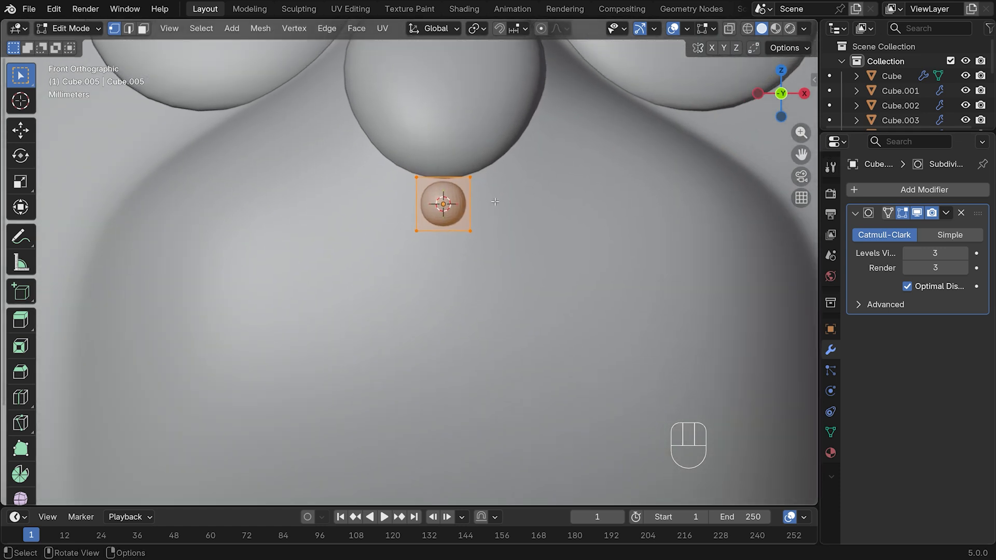
key(ctrl+r)
click(439, 224)
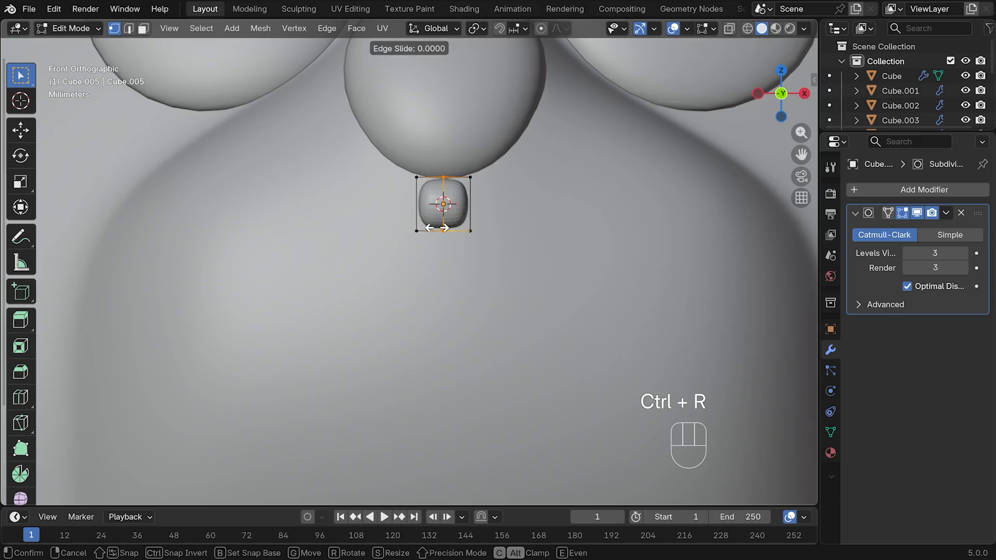
right_click(437, 233)
Step: Delete the faces of the tiny cube's negative X half, using X-ray to select them through the mesh
key(3)
drag(389, 159, 439, 262)
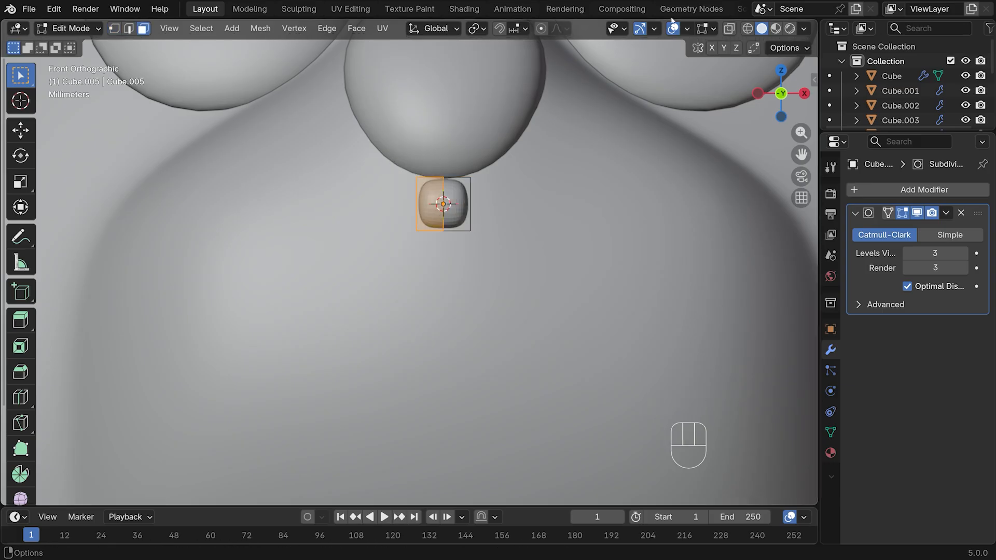
click(731, 30)
drag(373, 151, 438, 273)
key(x)
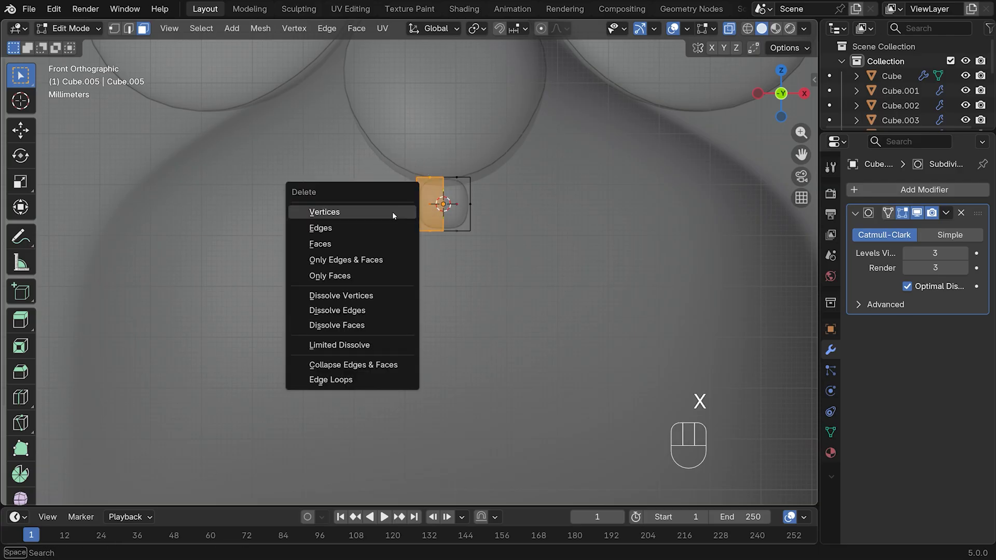
click(323, 243)
key(Tab)
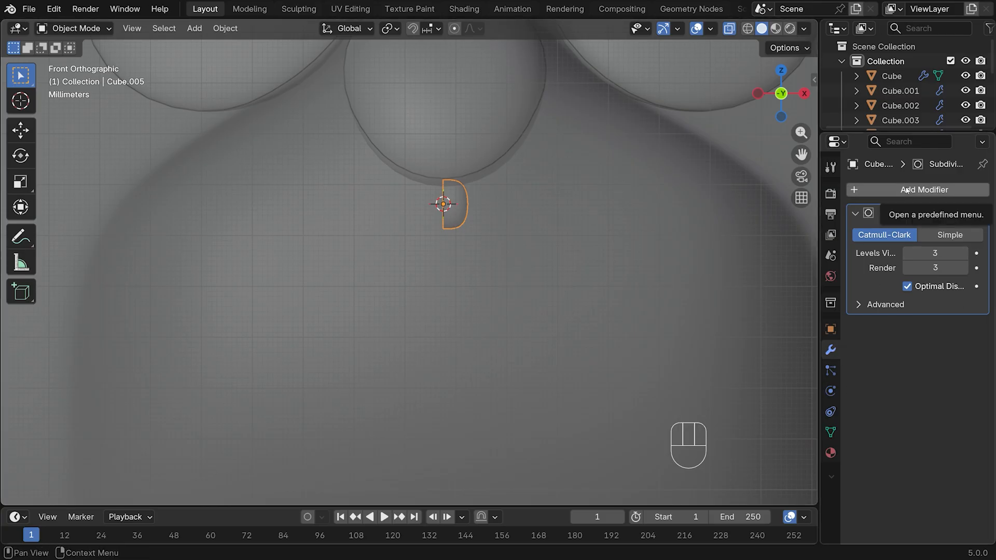
Step: Add a Mirror modifier on the X axis to the half cube and enable Clipping
click(870, 189)
mouse_move(870, 184)
click(720, 319)
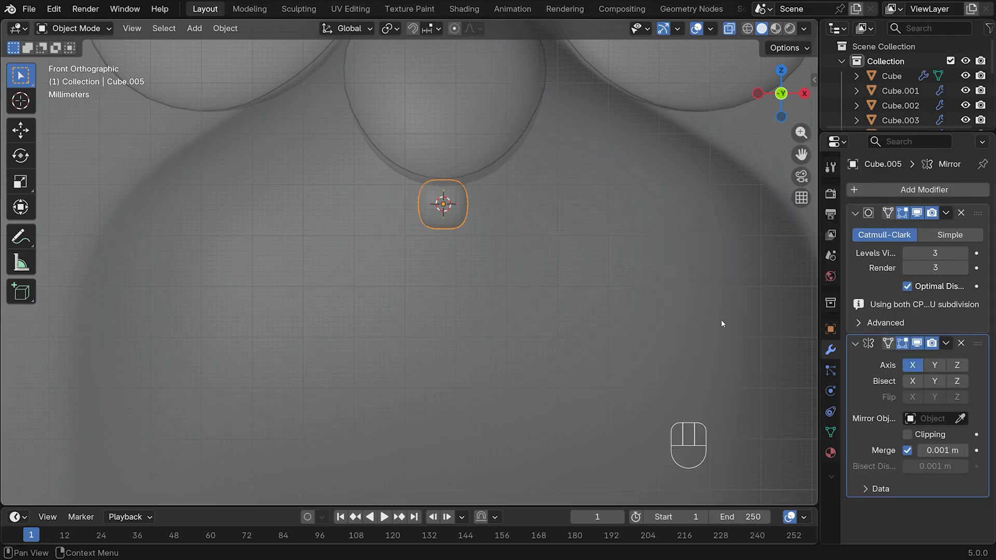
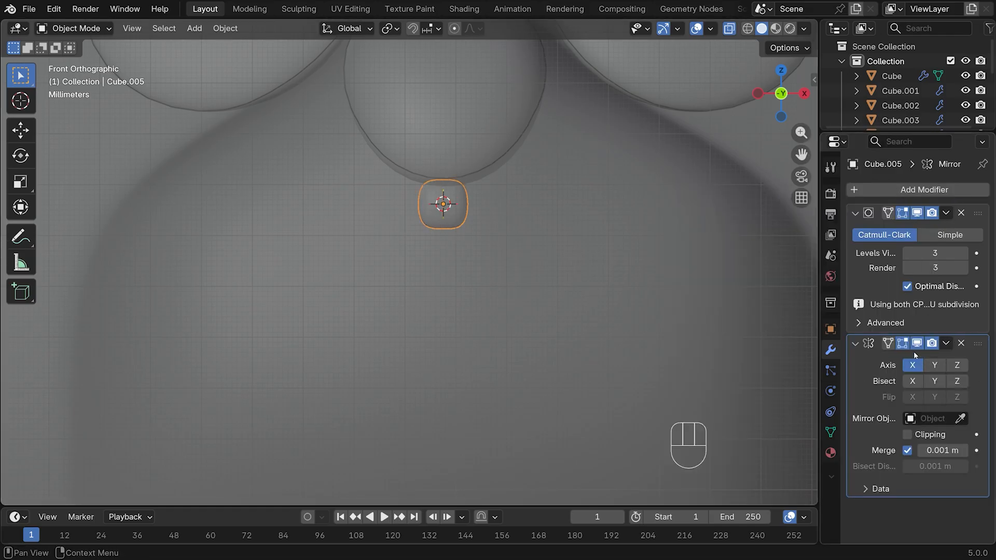
click(907, 435)
Step: Extrude the half cube's bottom face down the muzzle twice, with a long segment followed by a short one of about 0.008 m
key(Tab)
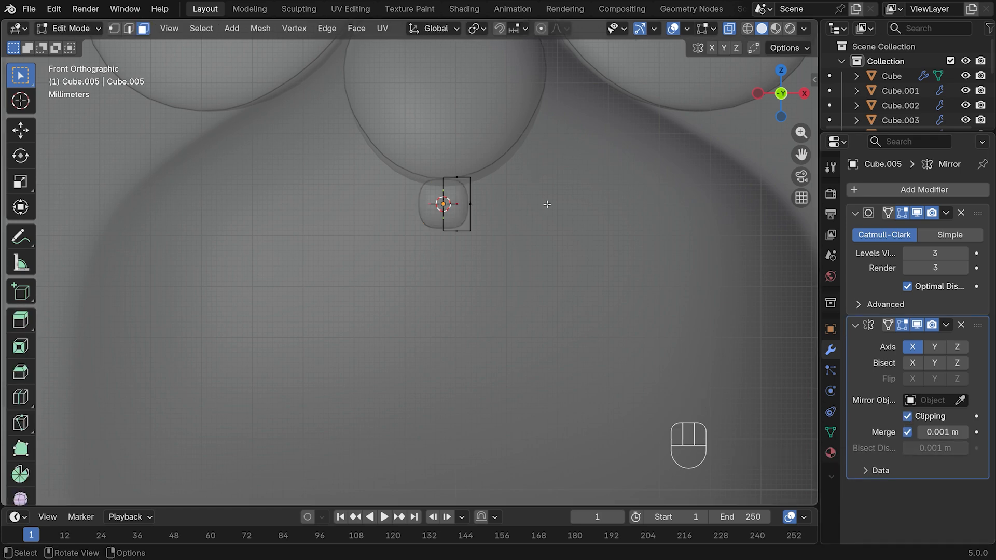
scroll(525, 195, up, 1)
click(470, 217)
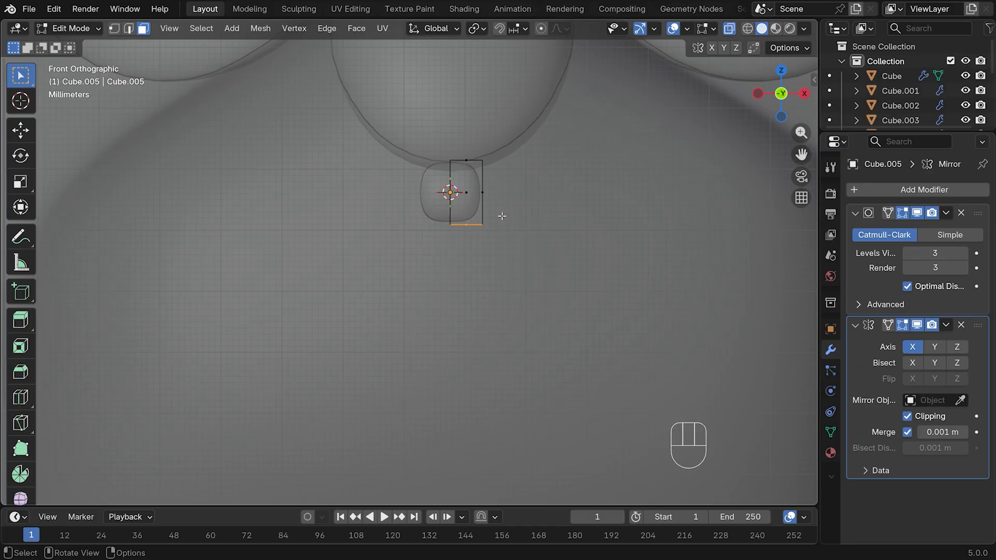
scroll(504, 238, down, 5)
key(e)
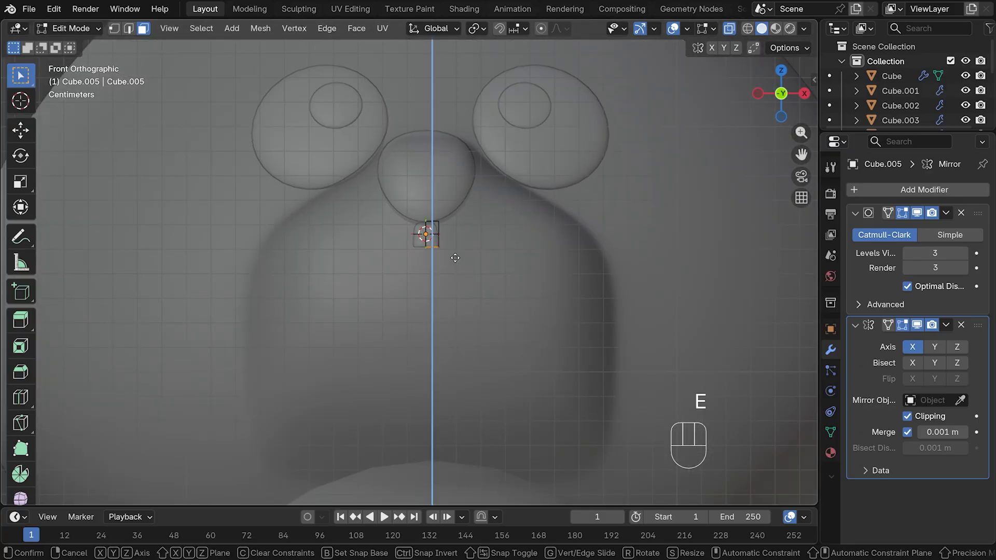
click(460, 298)
key(e)
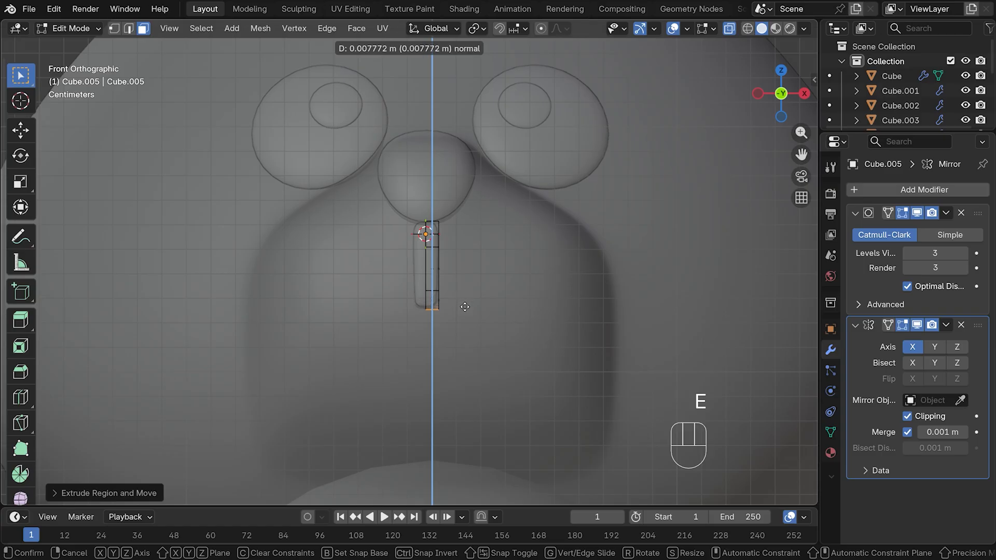
click(473, 307)
middle_drag(487, 302, 331, 341)
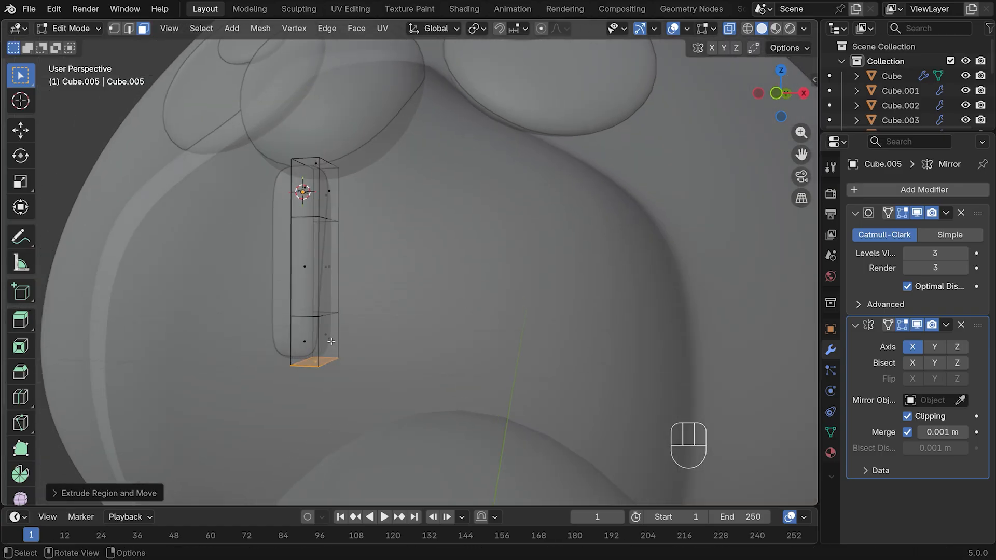
Step: Extrude the lowest mouth segment's outer side face sideways about 0.013 m, tilt its end upward and raise it slightly
middle_drag(402, 345, 434, 345)
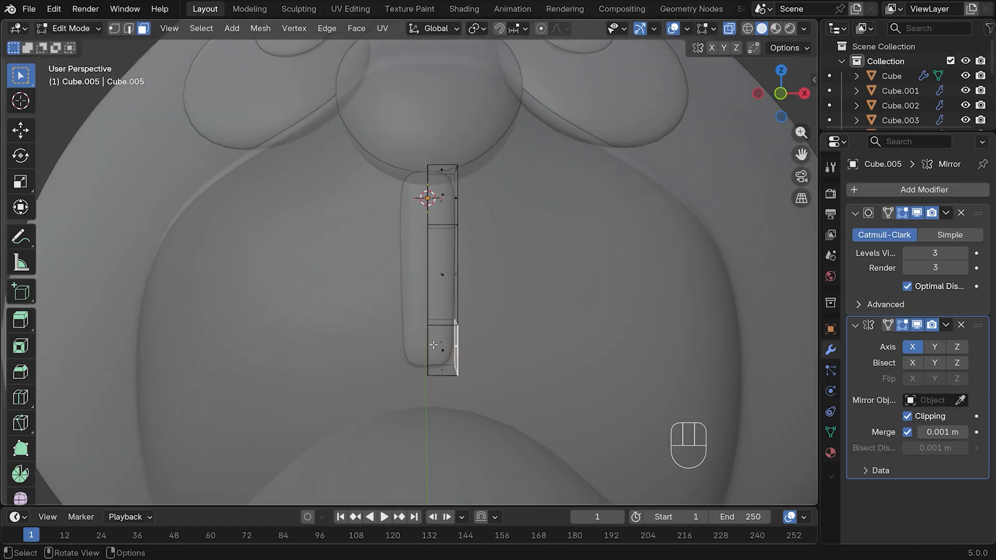
key(KP_1)
key(e)
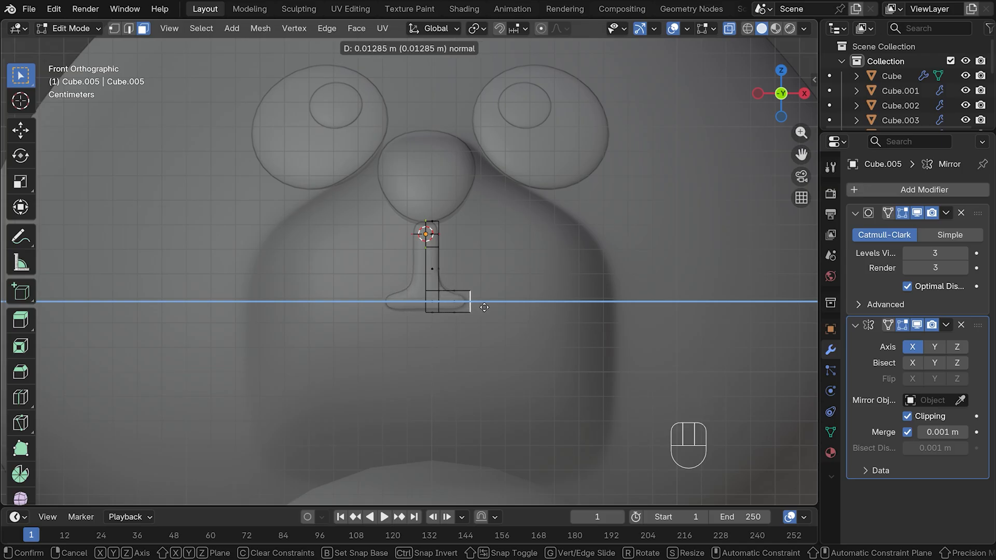
click(482, 307)
key(r)
click(537, 253)
key(g)
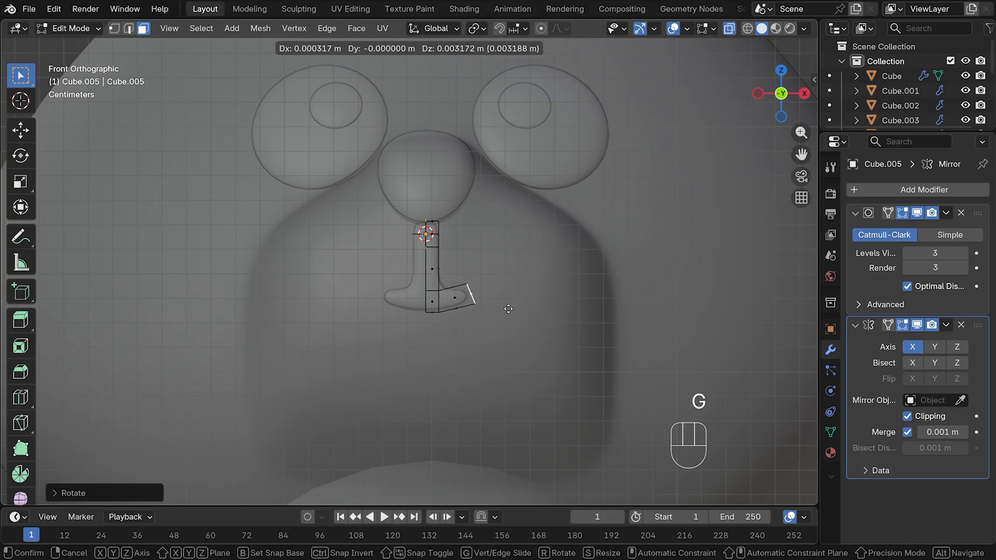
click(505, 303)
Step: Extrude the smile's end face outward again by about 0.015 m, rotate it and scale it down into a tapered corner
key(e)
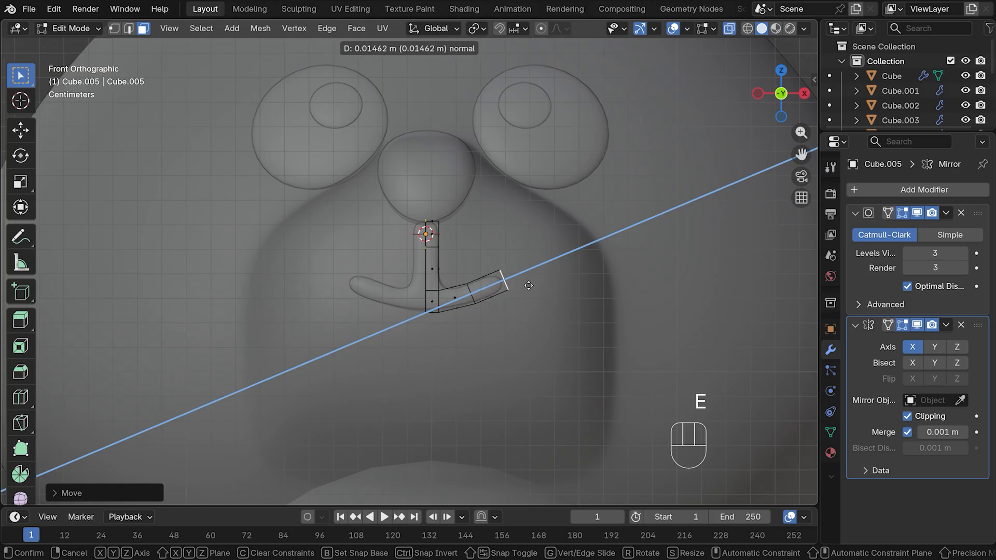
click(547, 256)
key(r)
click(535, 243)
key(s)
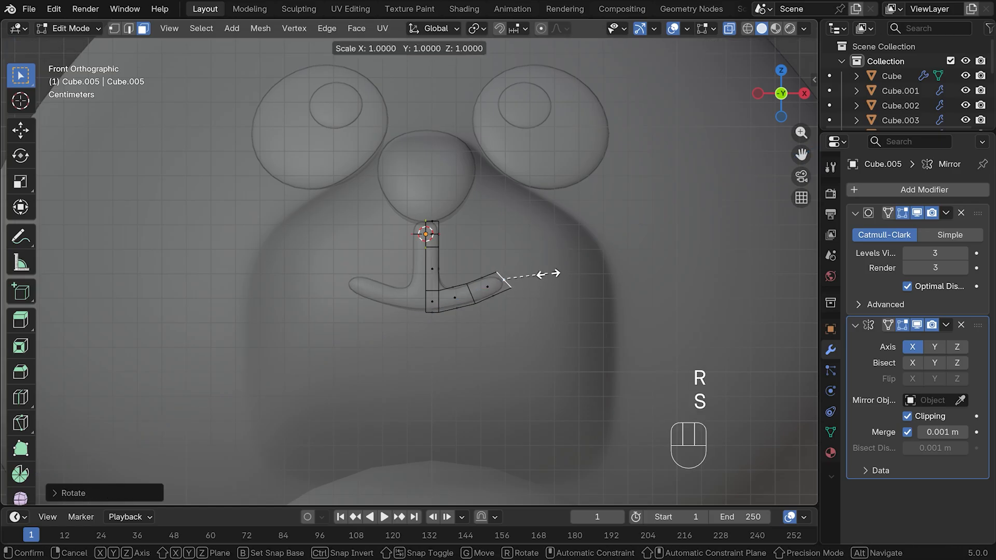
click(531, 269)
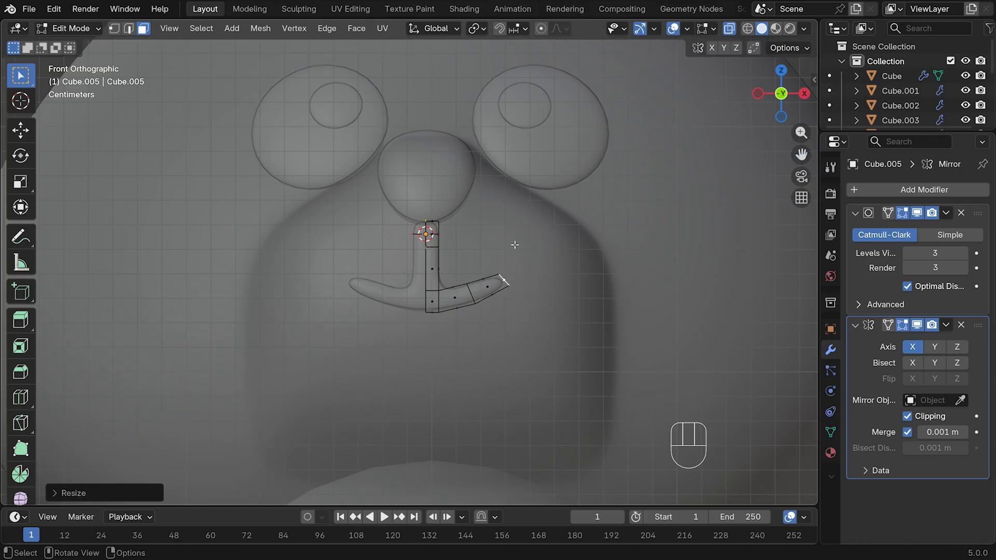
Step: Enable proportional editing and move the mouth's top face back along Y about 0.0014 m with a falloff of about 0.018 m
key(KP_3)
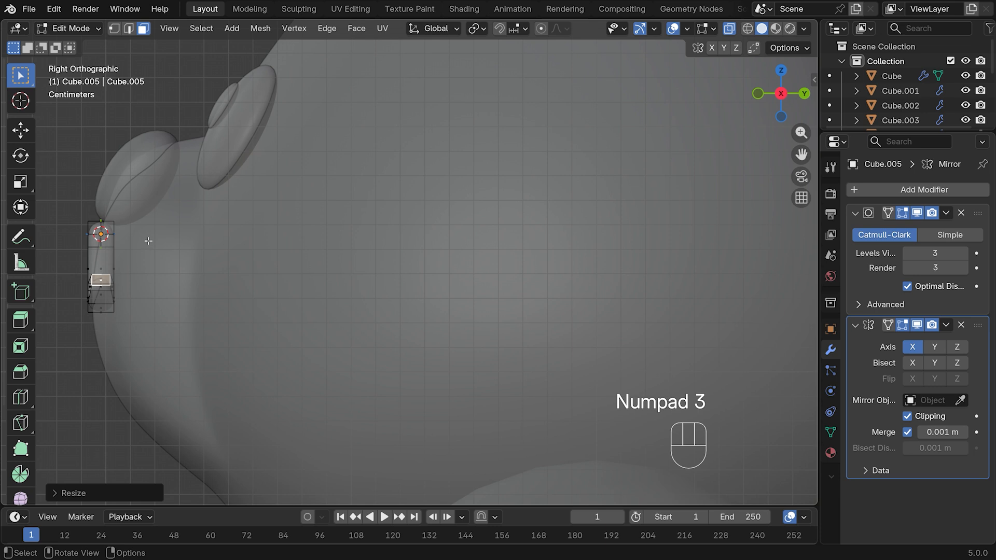
click(101, 222)
key(o)
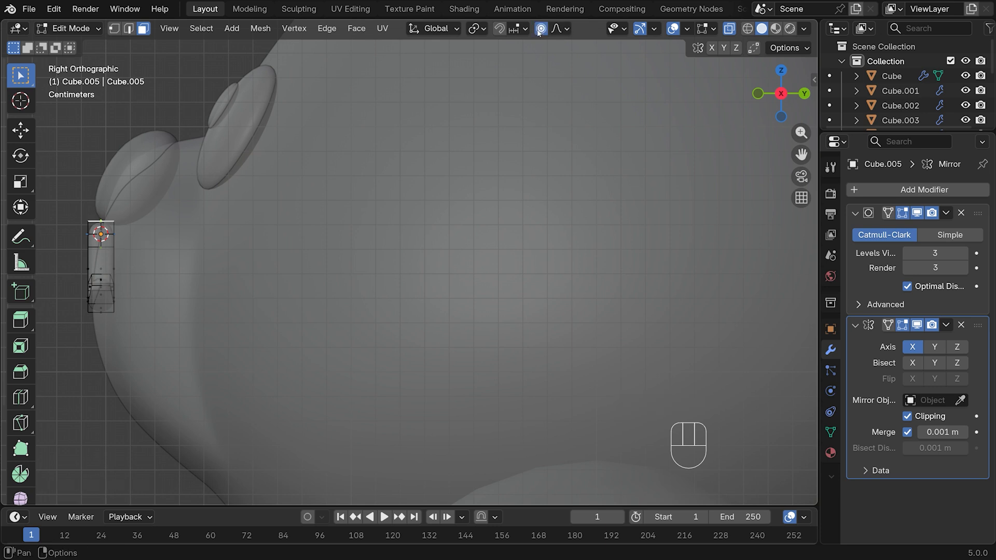
key(g)
scroll(136, 212, up, 8)
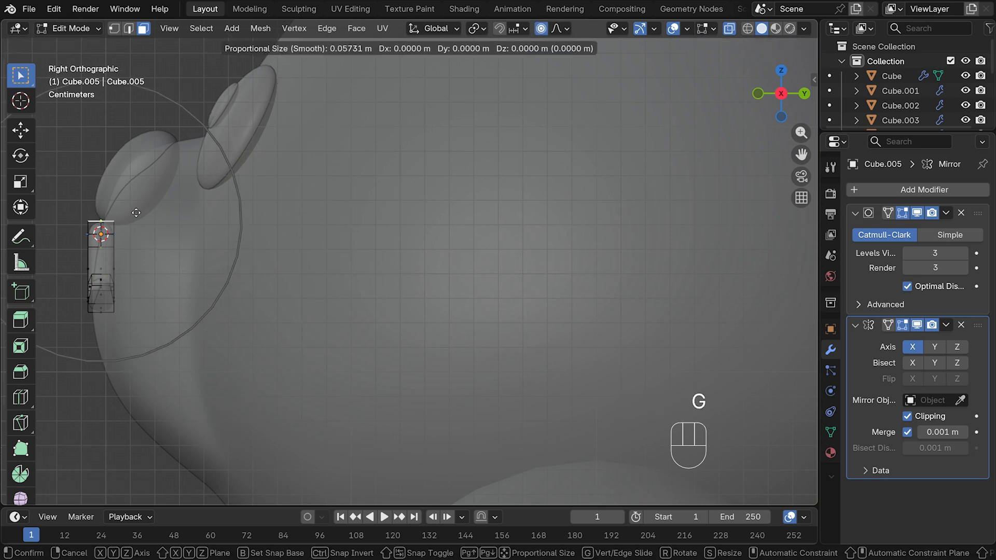
key(y)
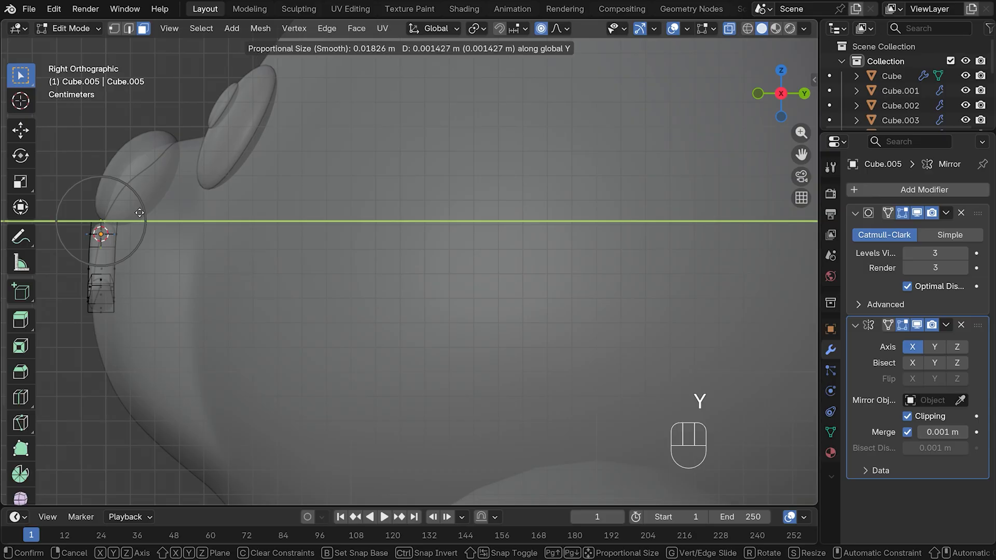
click(138, 213)
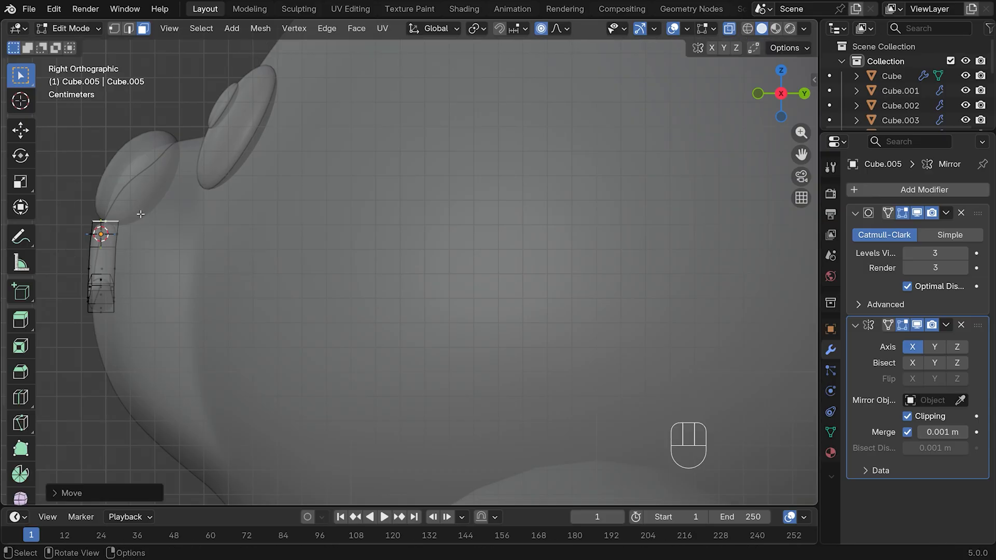
Step: Move the front face of the mouth's long vertical segment forward about 0.0035 m along Y with a falloff of about 0.017 m
middle_drag(83, 311, 188, 302)
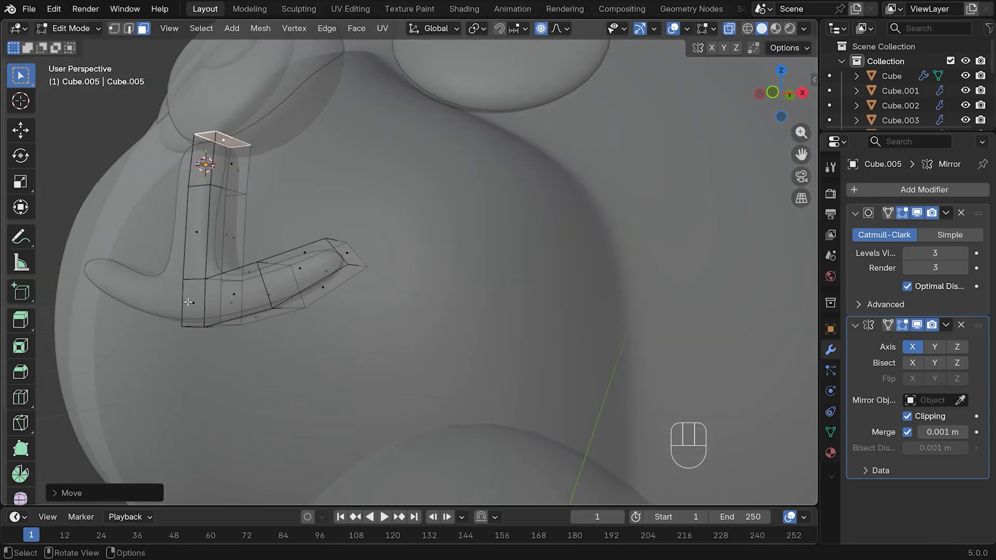
click(195, 233)
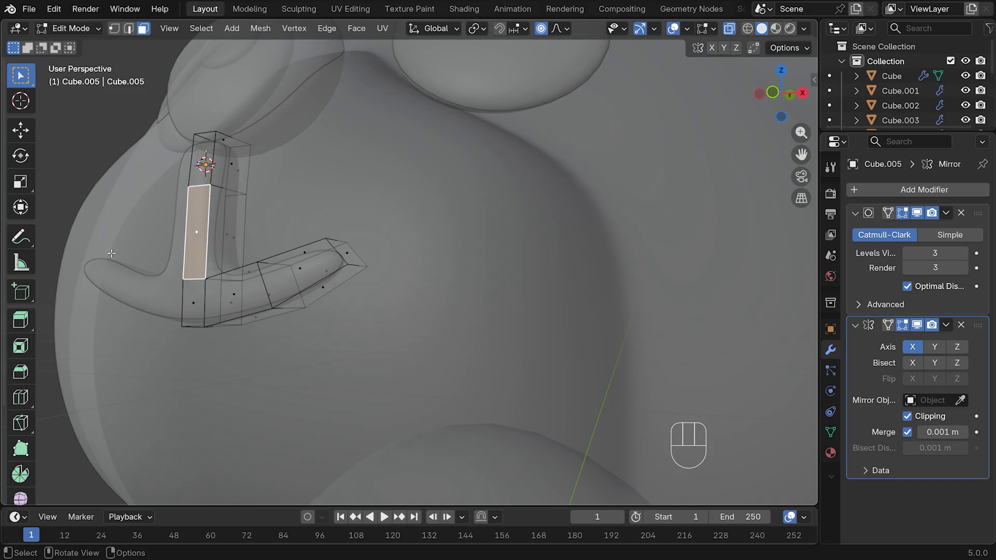
key(KP_3)
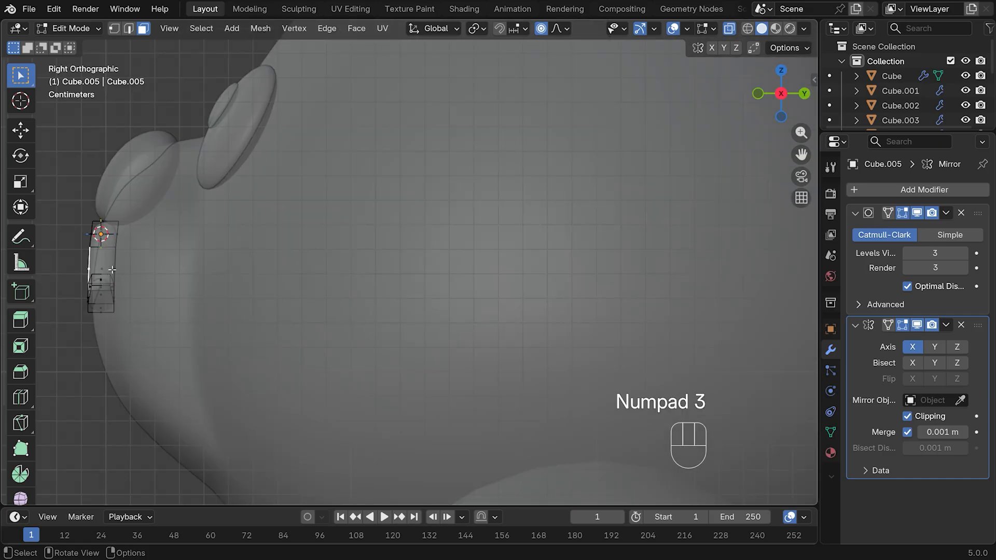
key(g)
key(y)
scroll(104, 268, up, 3)
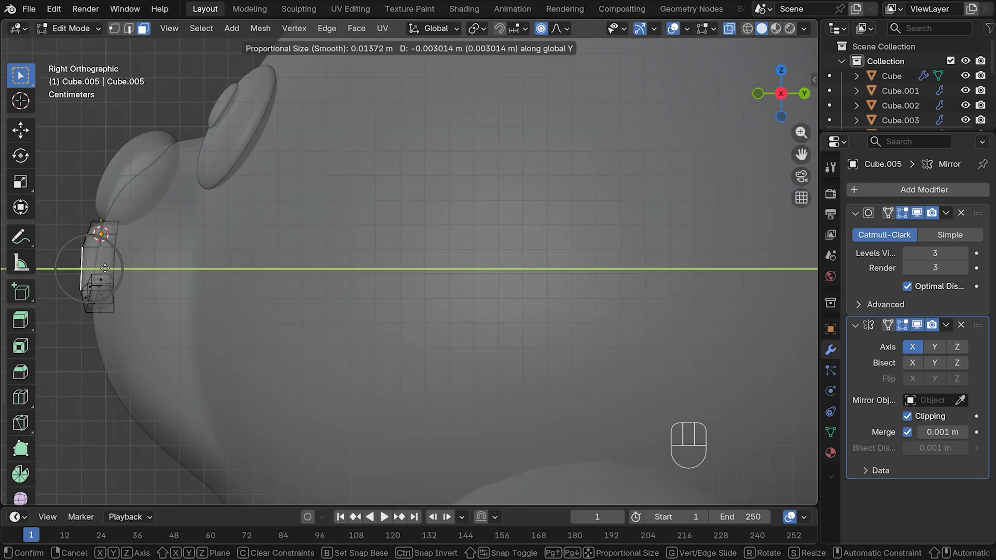
scroll(104, 269, down, 2)
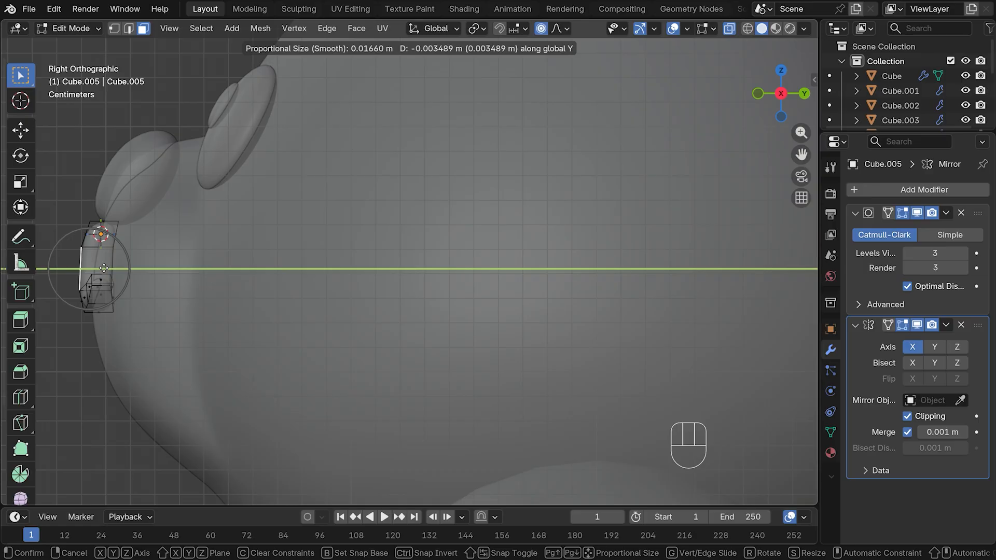
click(104, 268)
middle_drag(167, 296, 344, 267)
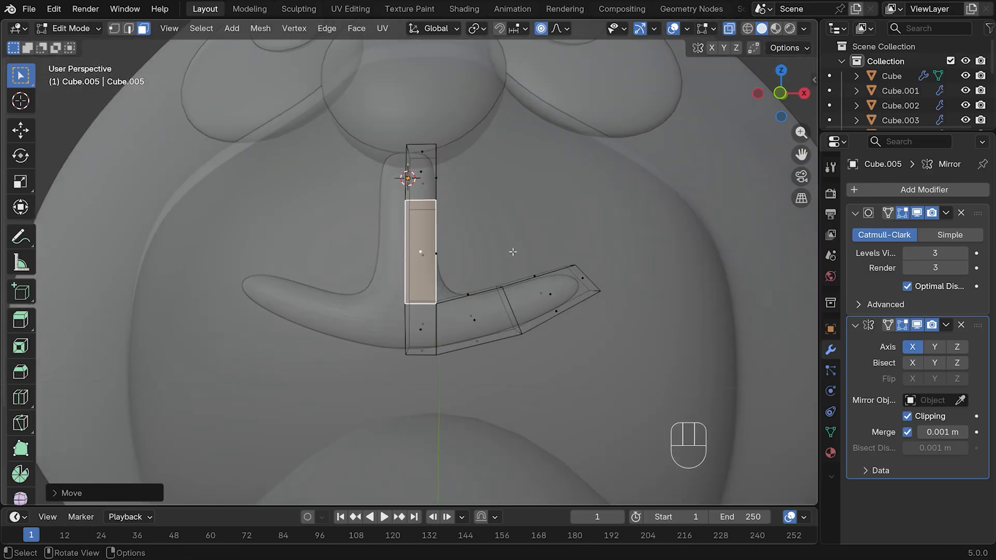
Step: Return to Object Mode and apply Shade Smooth to the mouth line
key(Tab)
scroll(546, 207, down, 6)
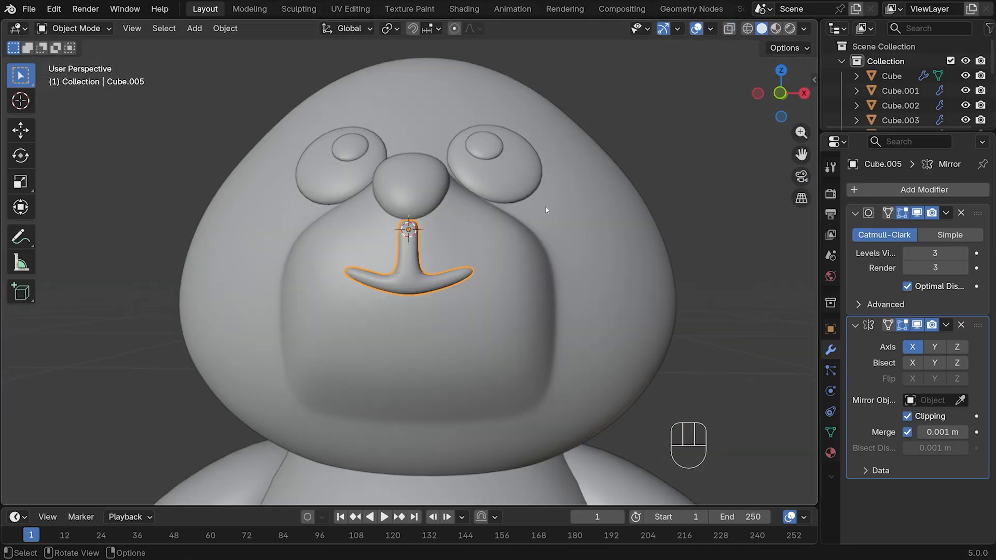
key(KP_1)
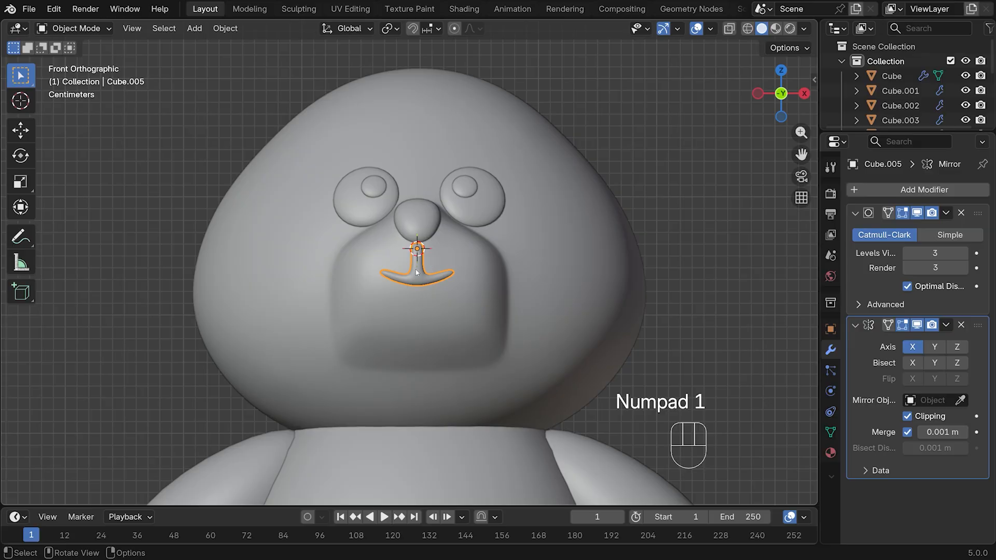
right_click(417, 272)
click(409, 269)
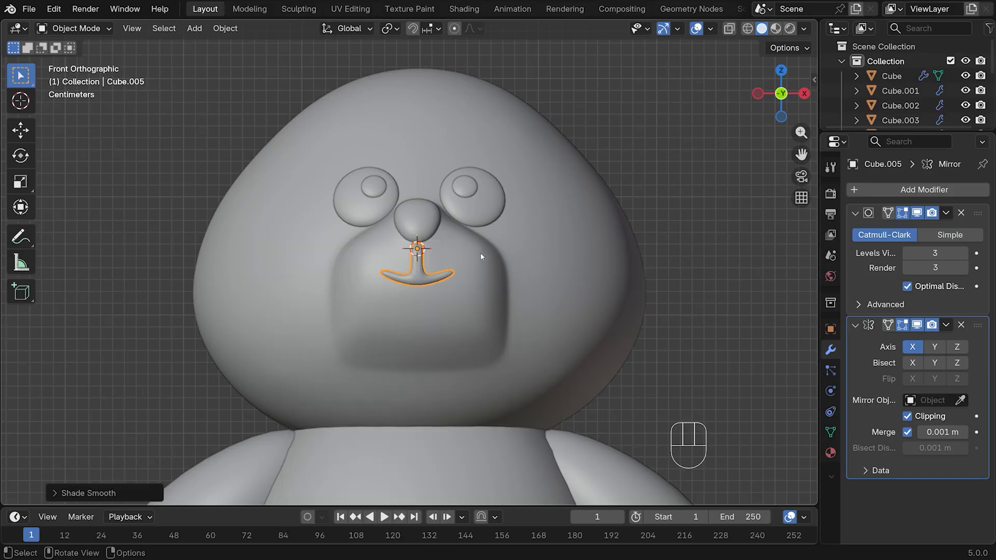
Step: Raise the mouth line slightly toward the nose along the Z axis
shift+right_click(677, 229)
click(540, 458)
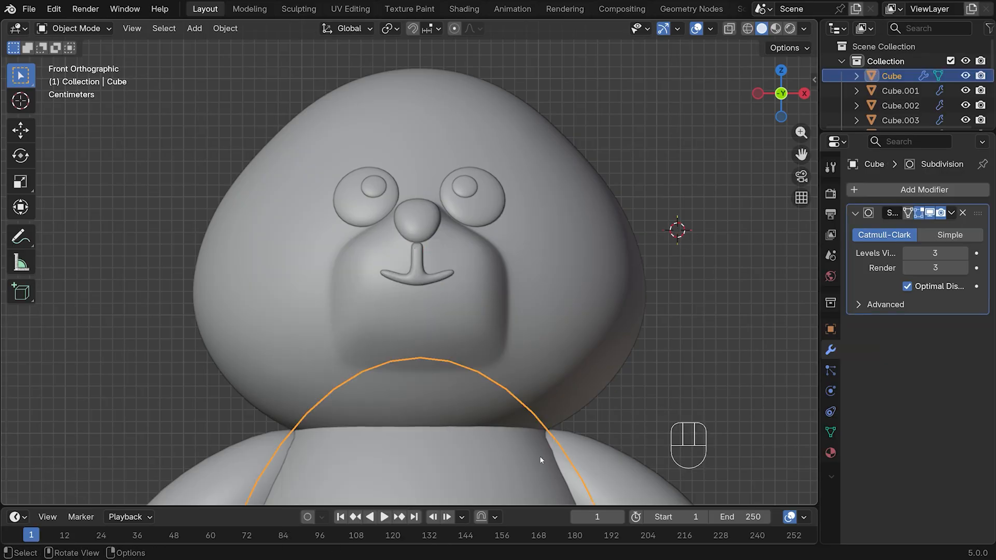
scroll(633, 187, down, 4)
click(413, 266)
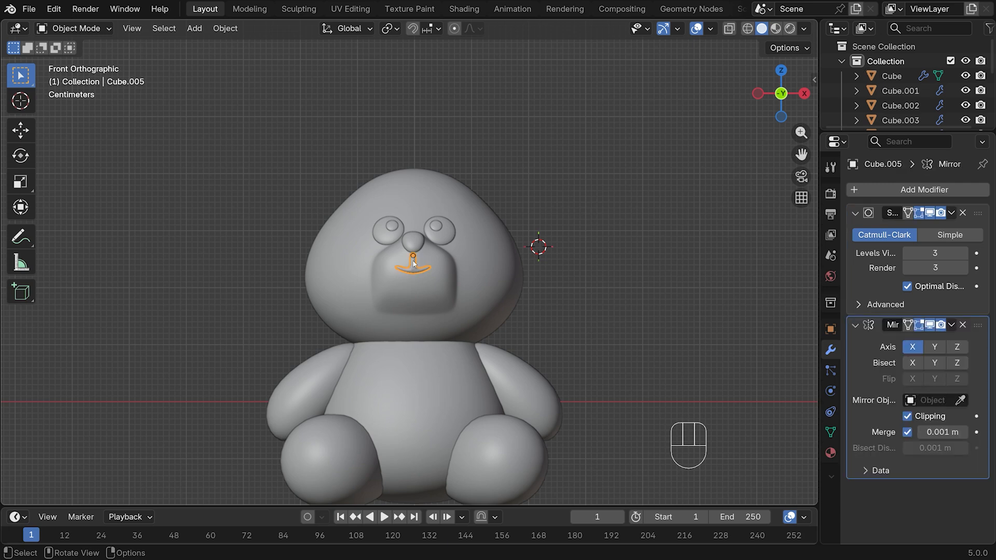
key(g)
key(z)
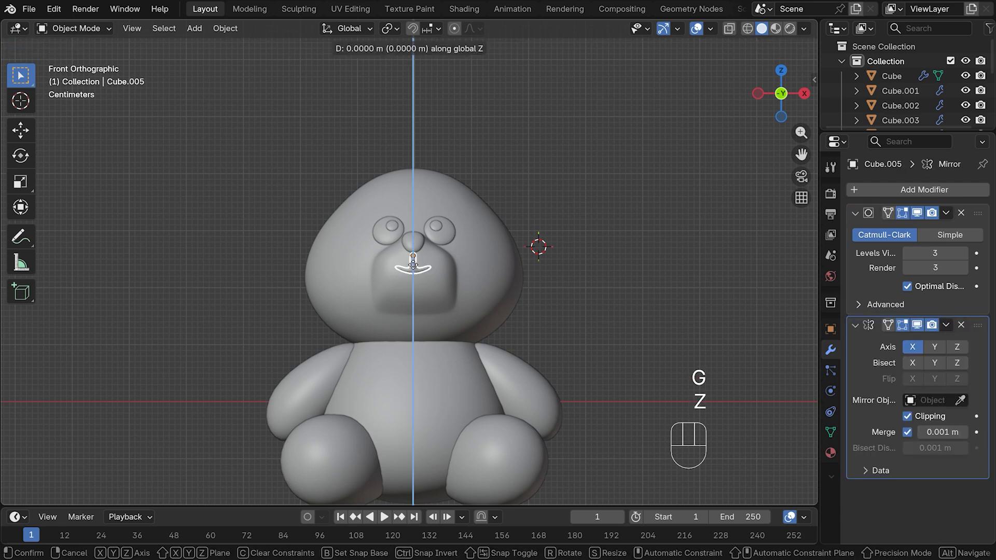
click(412, 262)
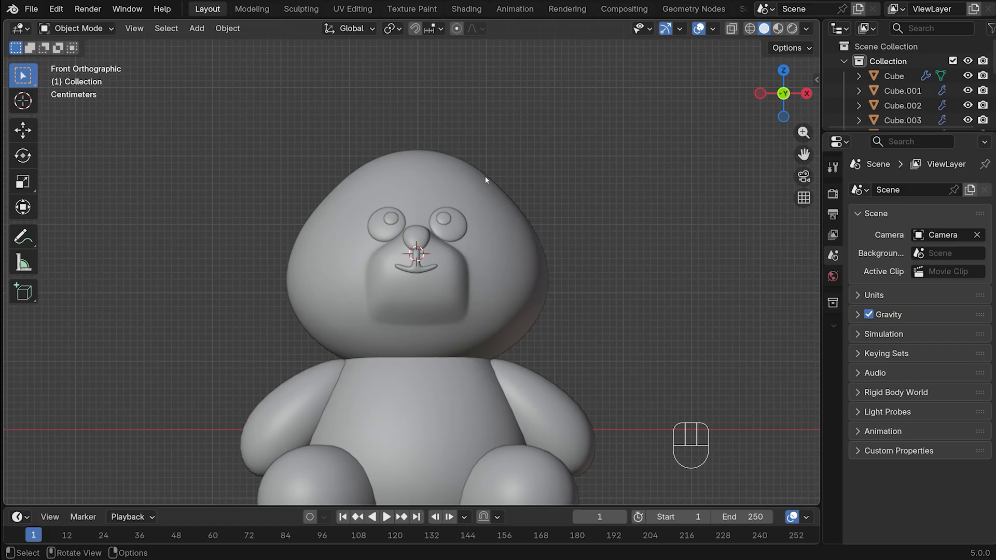
Step: Place the 3D cursor on the head's upper positive X side, add a cube there and scale it to about 0.1
shift+right_click(485, 177)
key(shift+a)
mouse_move(490, 177)
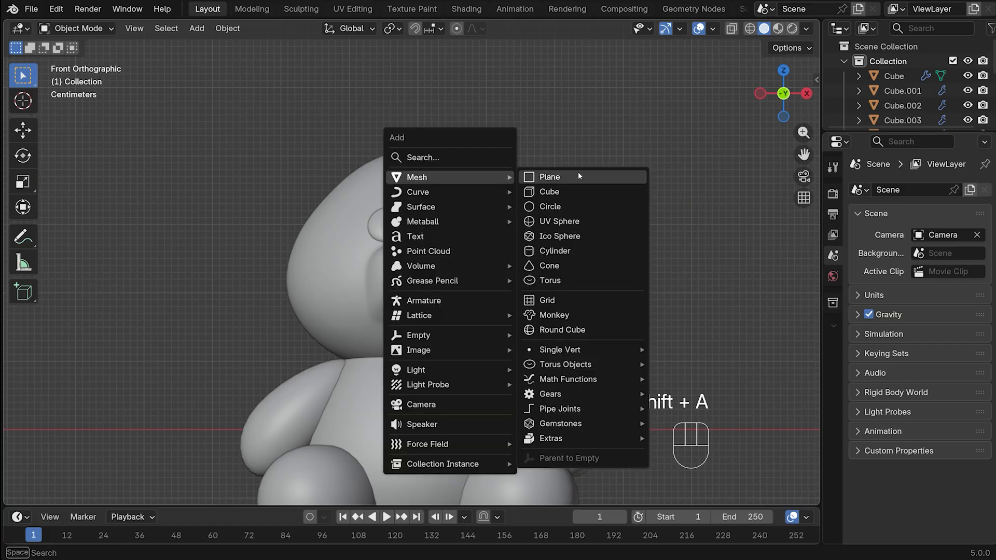
click(571, 189)
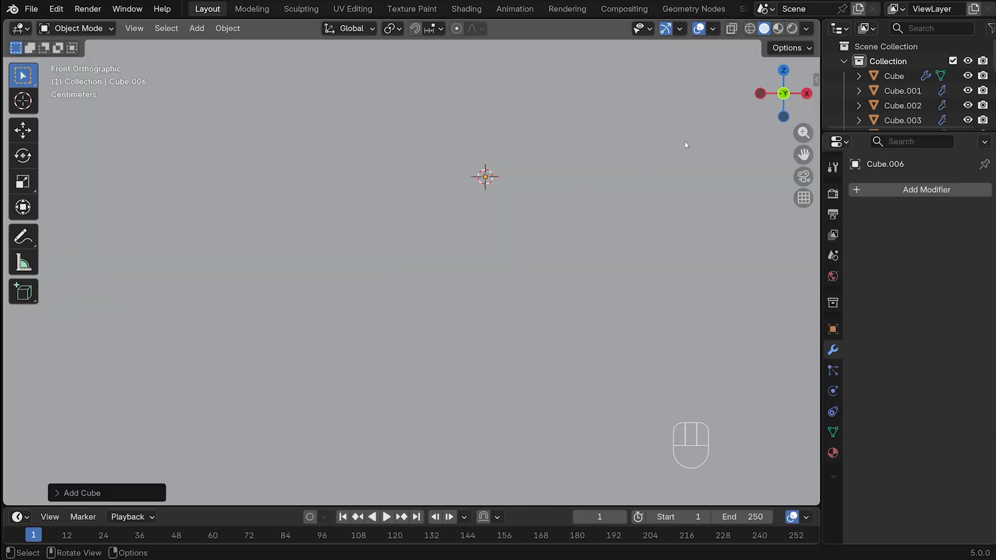
key(s)
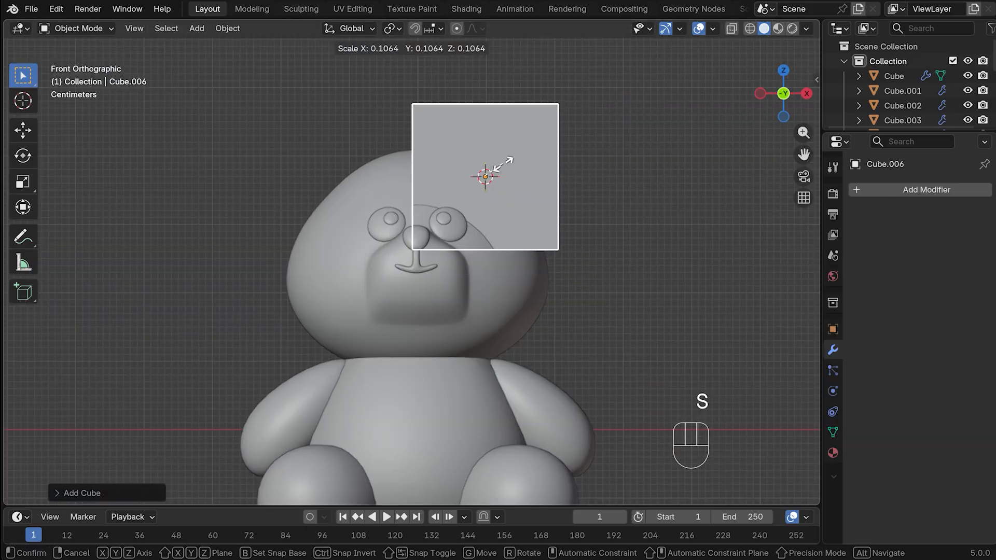
click(509, 157)
Step: Add a level 3 Subdivision modifier to the new ear cube and apply it
key(ctrl+3)
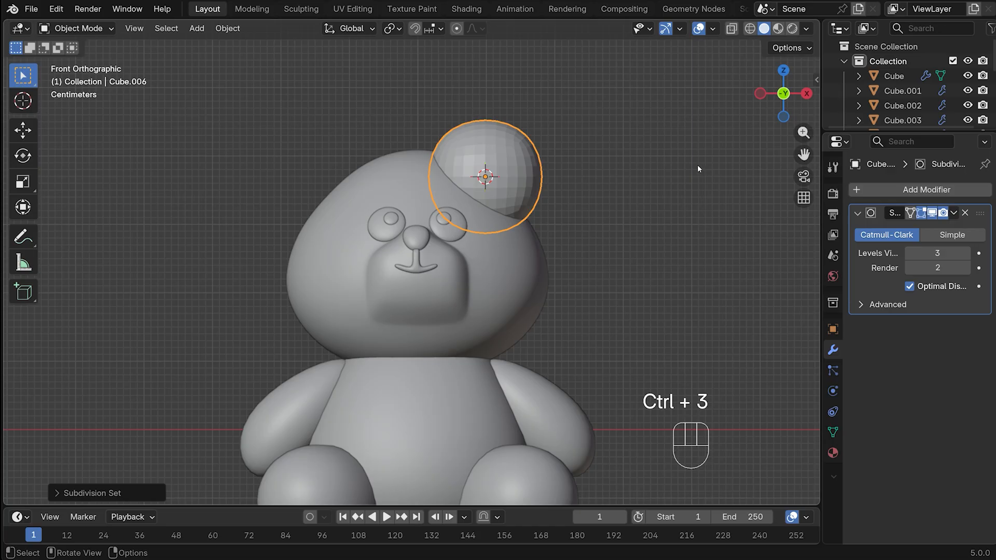
click(948, 213)
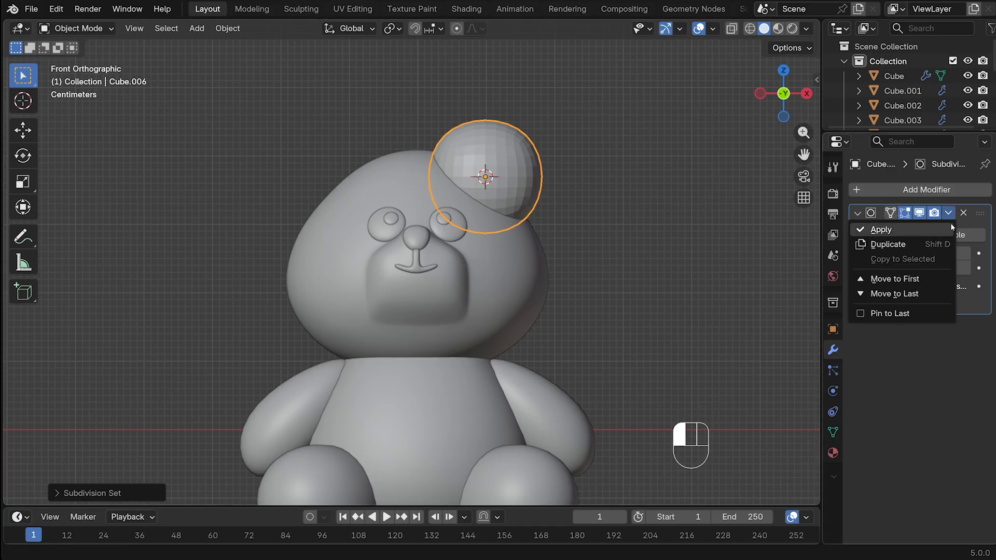
click(947, 213)
click(949, 213)
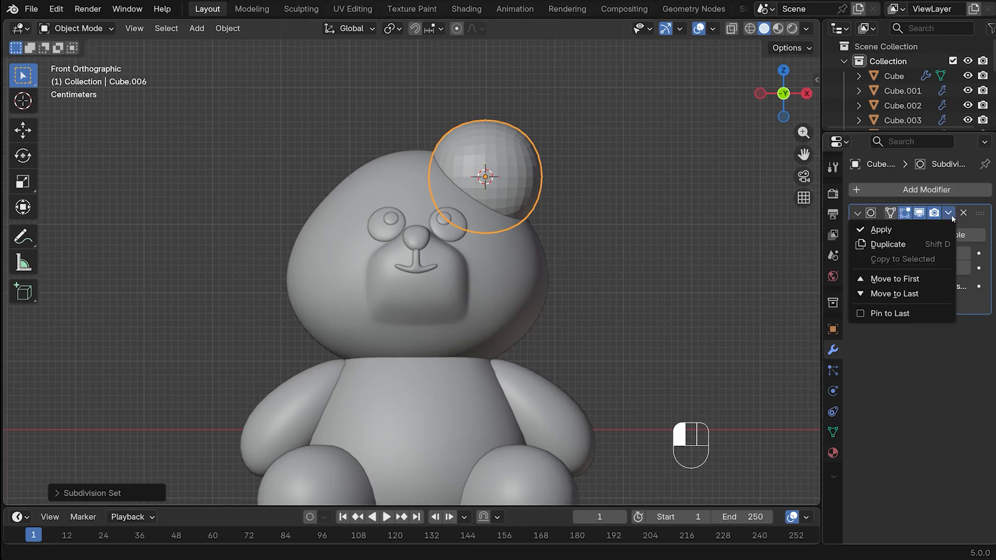
click(861, 230)
Step: Flatten the ear along Y to about 0.65 of its depth and move it back about 0.013 m along Y
key(KP_3)
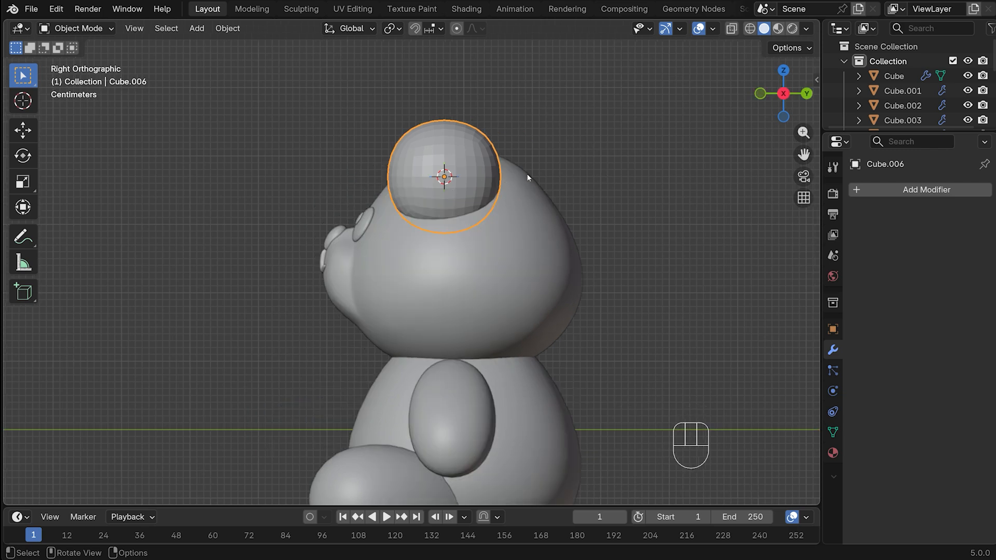
key(s)
key(y)
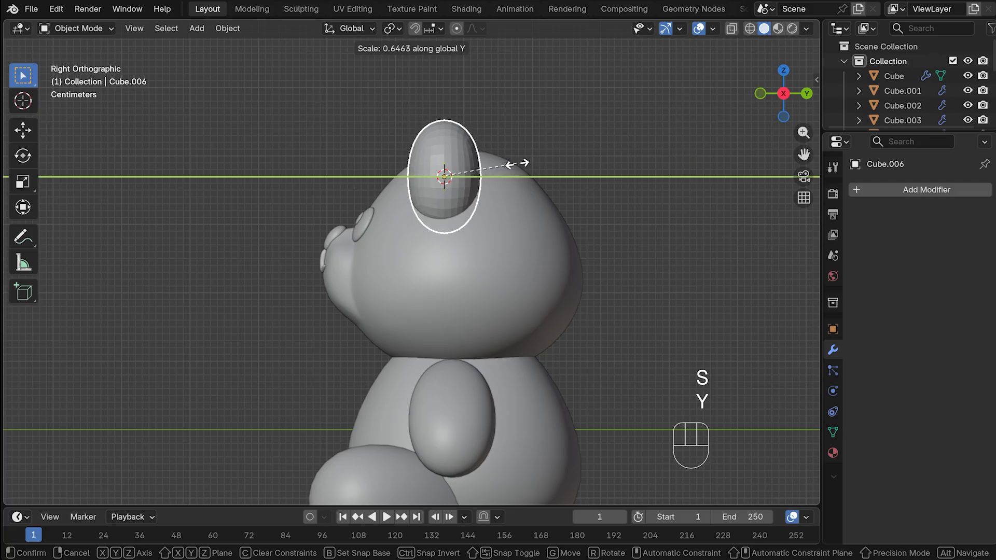
click(518, 163)
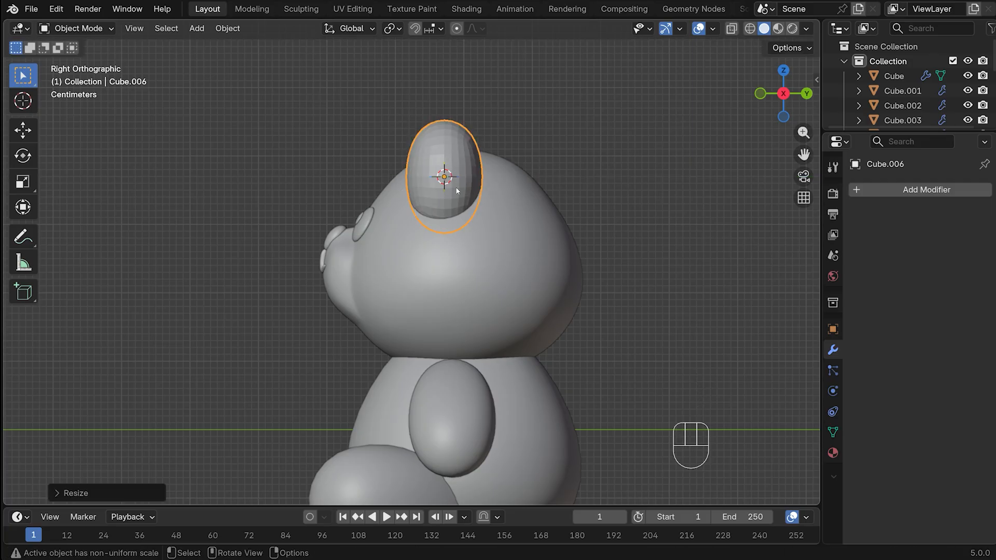
key(g)
key(y)
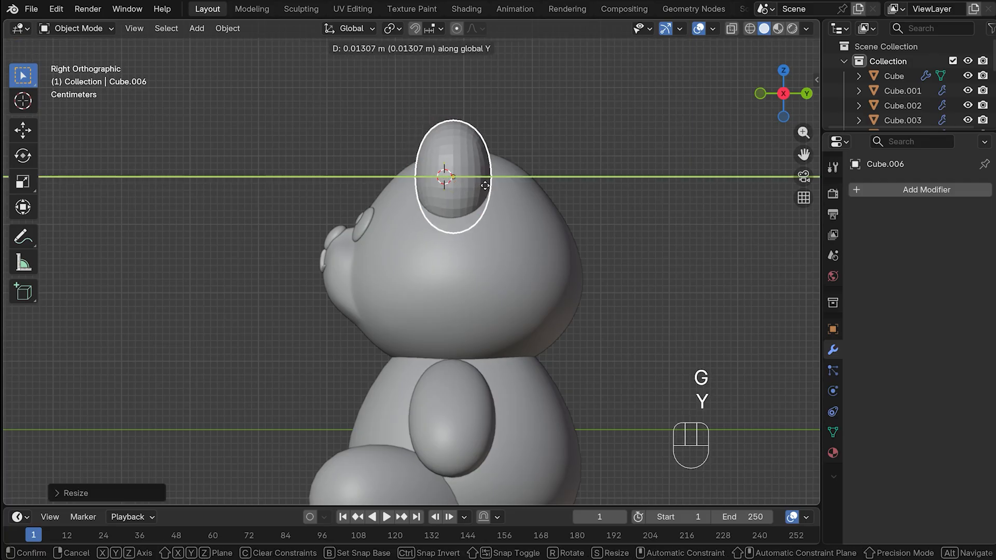
click(486, 186)
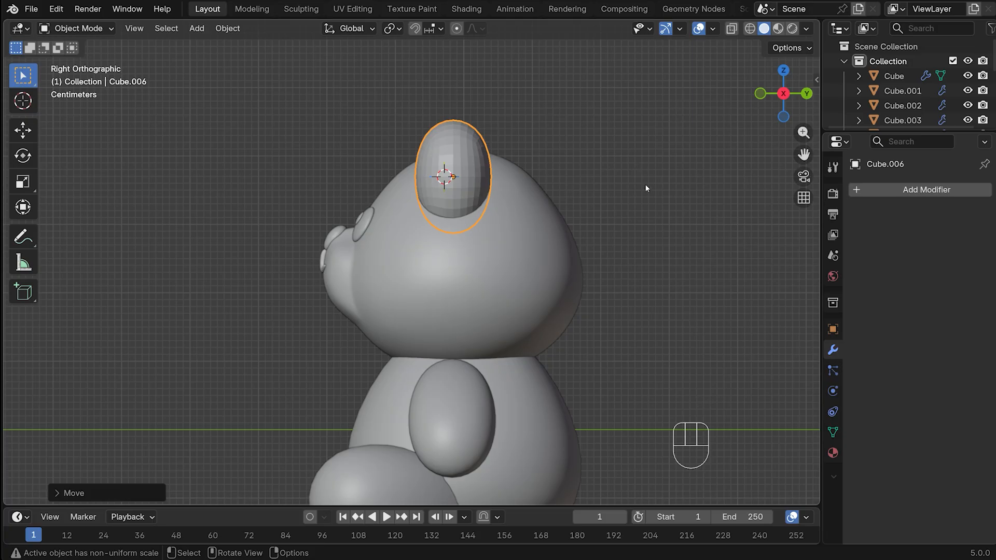
Step: Apply the ear's scale from the front view
key(KP_1)
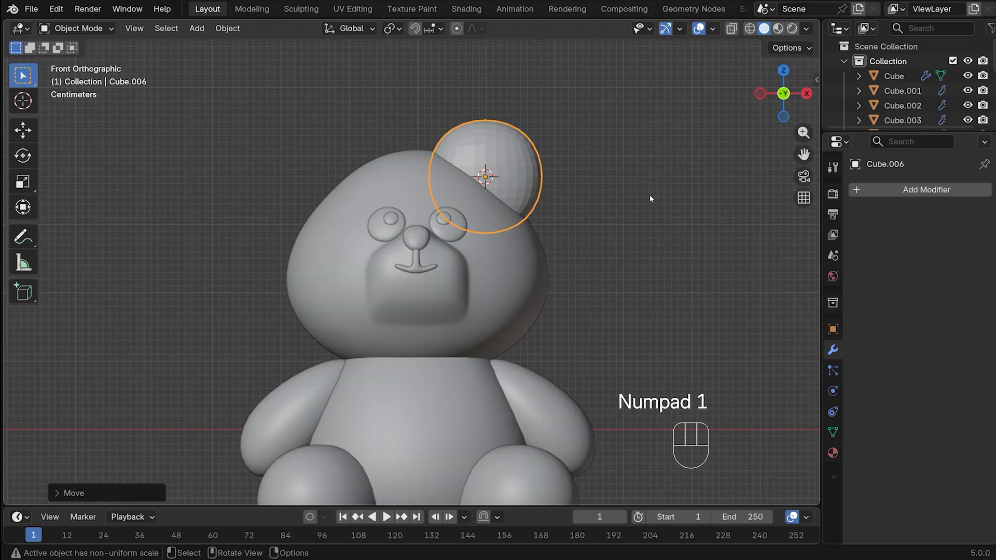
key(ctrl+a)
click(575, 127)
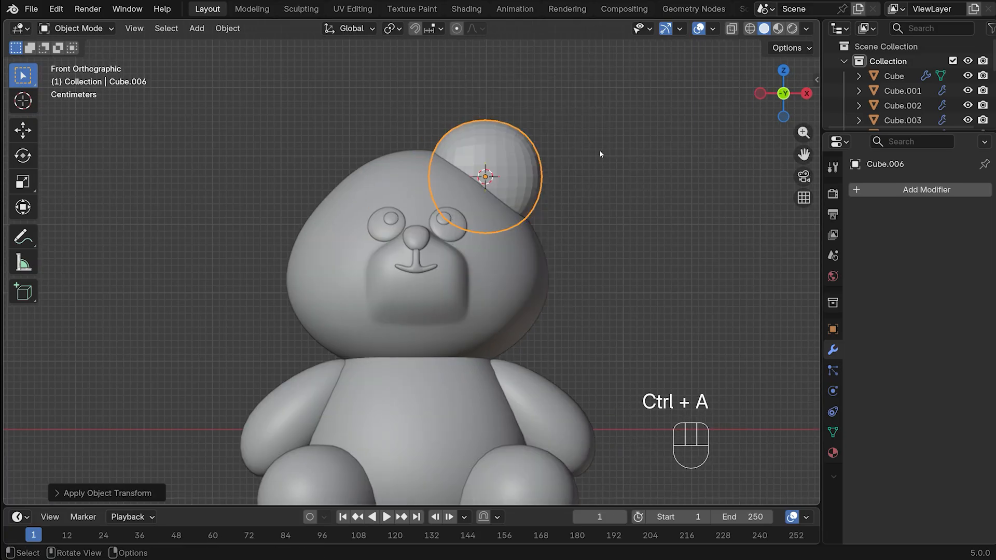
Step: Delete the faces of the ear mesh's lower half, including those hidden from the front, leaving an open dome
key(Tab)
click(731, 28)
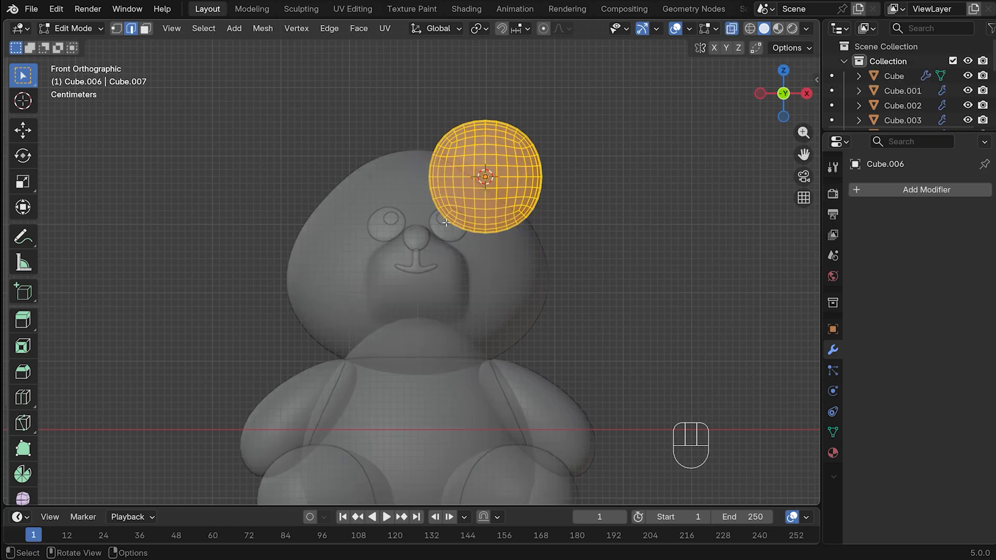
key(3)
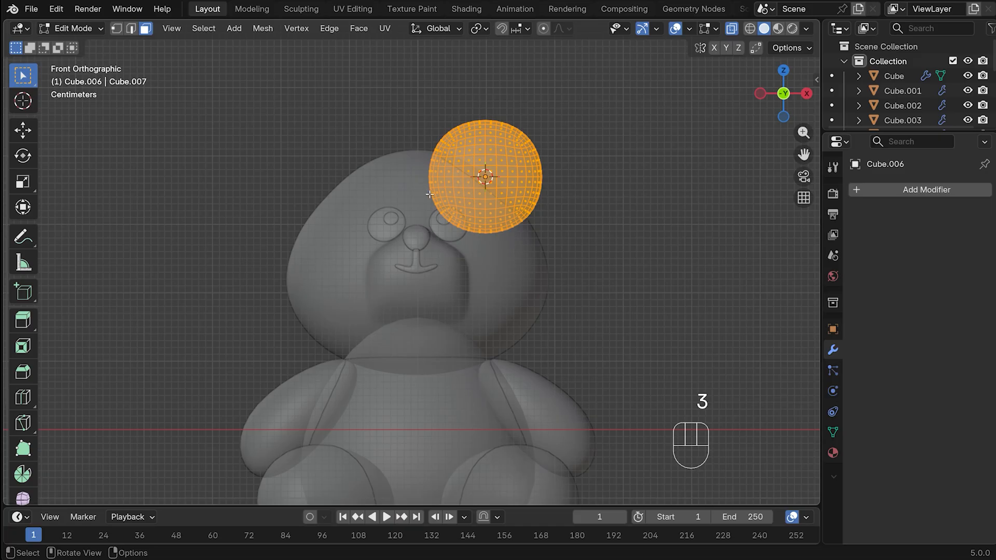
drag(425, 190, 591, 254)
key(x)
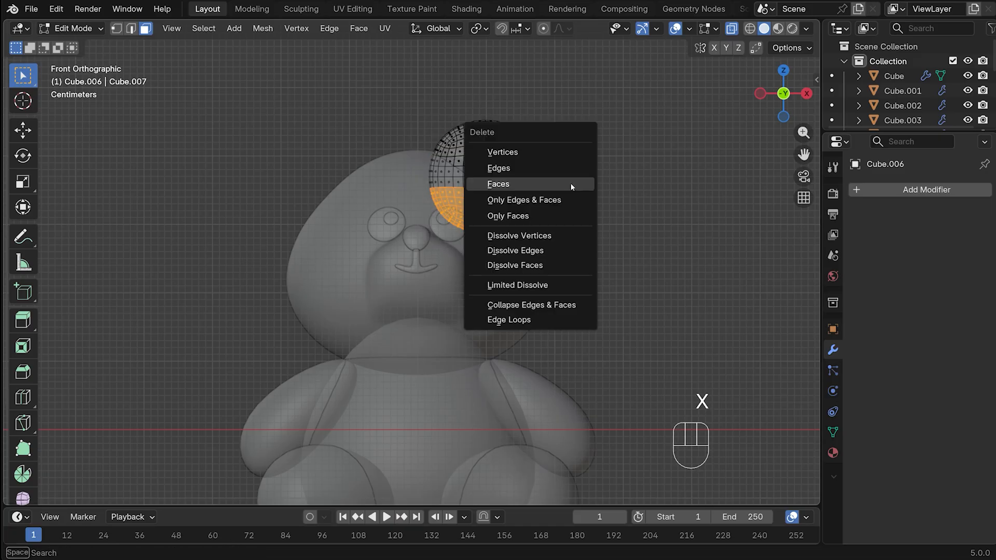
click(510, 184)
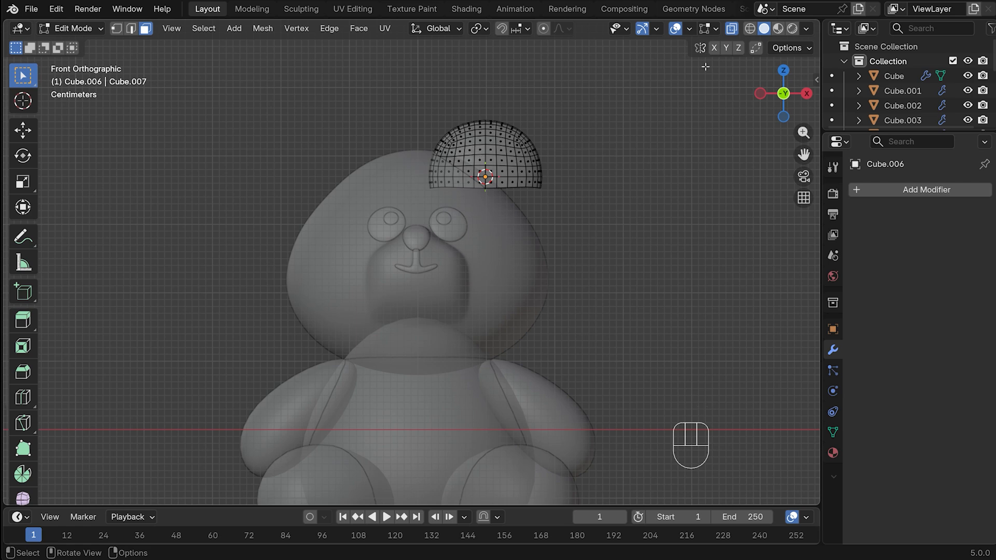
click(734, 30)
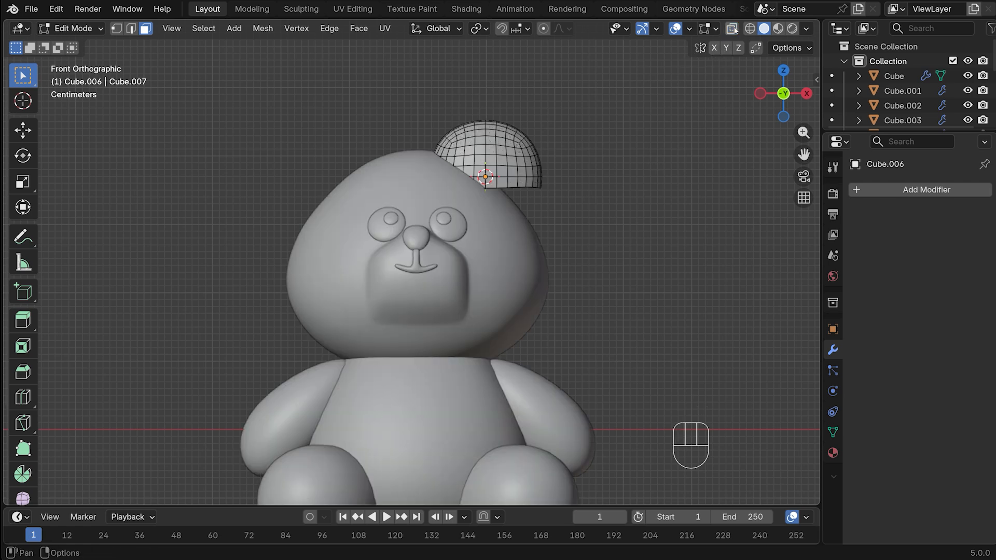
Step: Rotate the whole ear mesh clockwise in the front view and shift it outward so its open edge follows the head's slope
scroll(555, 145, up, 2)
scroll(596, 111, down, 1)
key(a)
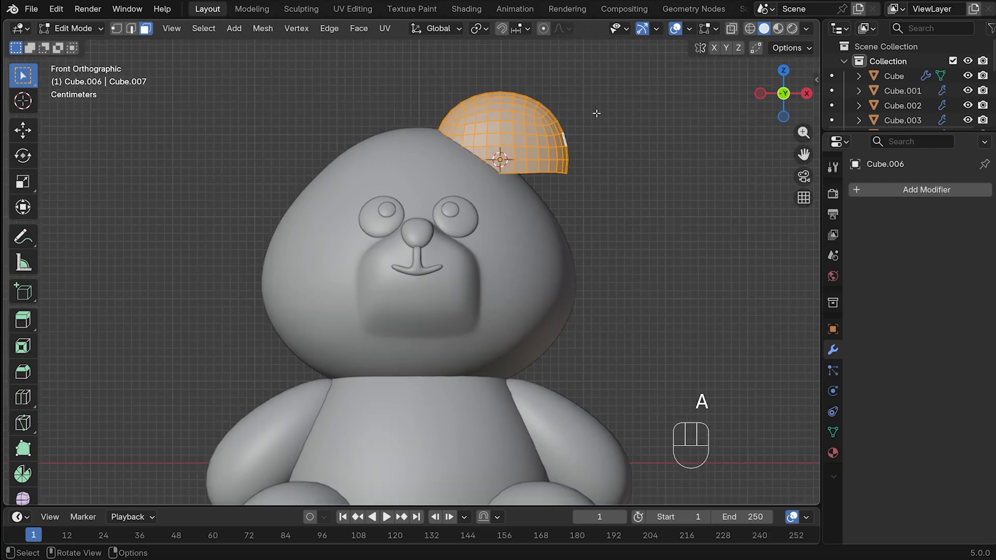
key(r)
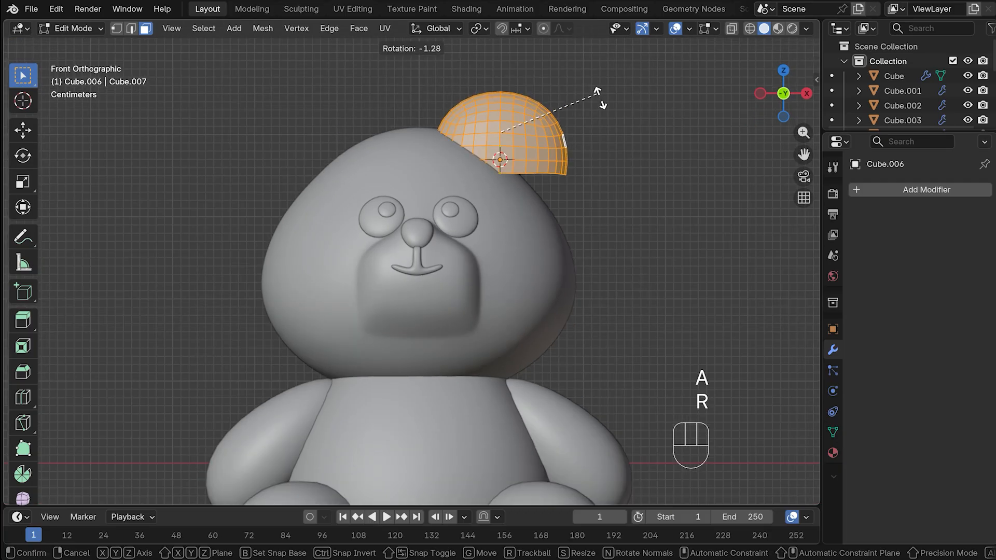
click(609, 141)
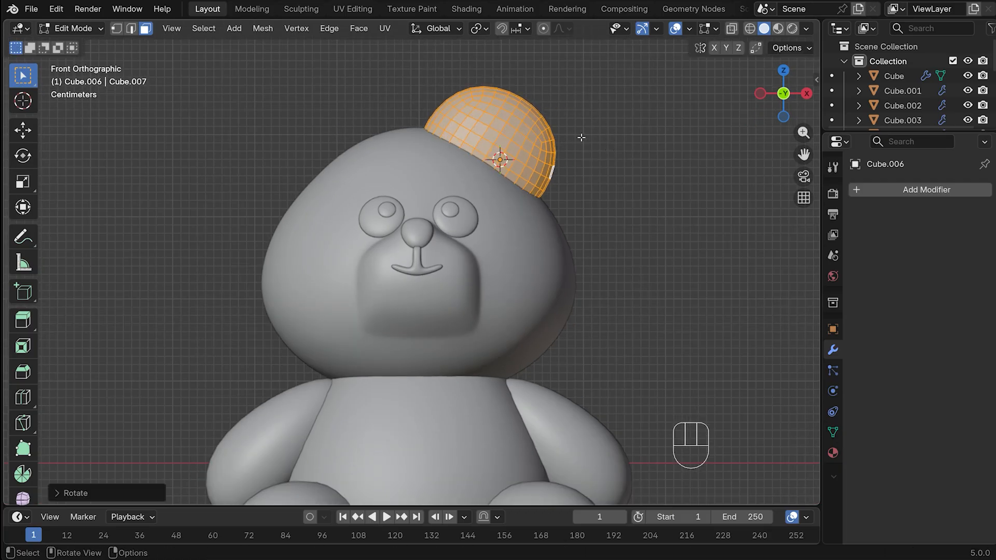
key(g)
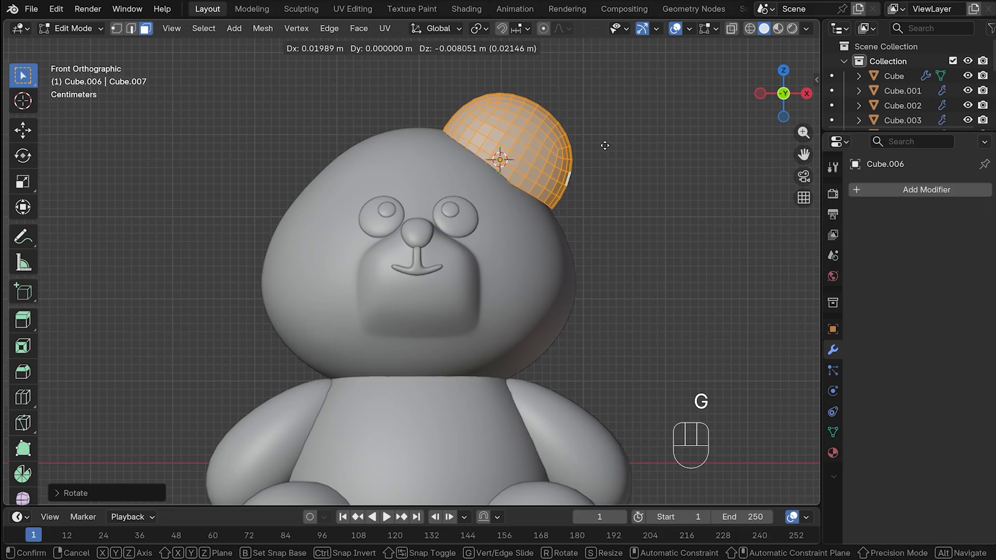
click(601, 135)
key(r)
click(620, 193)
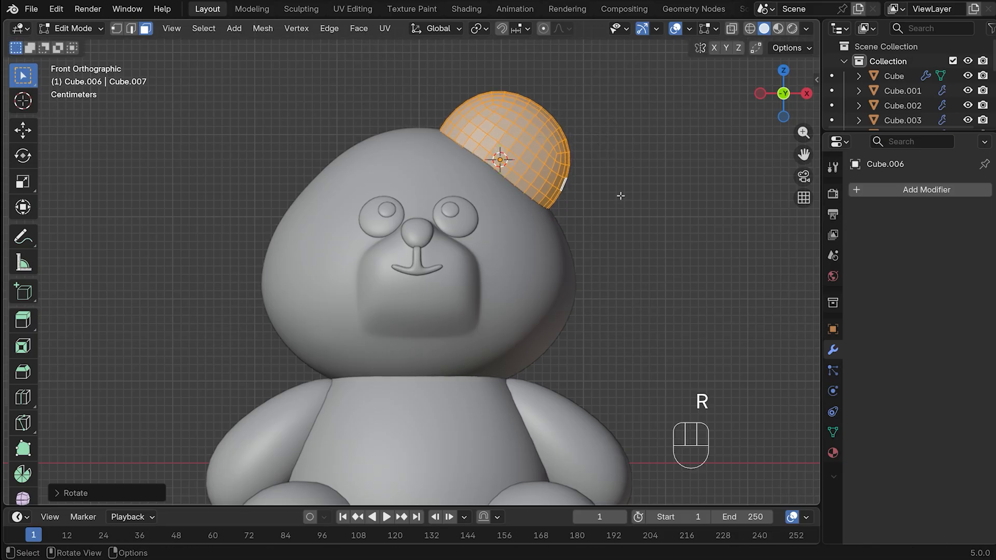
Step: Scale the ear mesh down slightly and move it down so it sits against the head
key(z)
key(z)
key(z)
key(s)
click(618, 172)
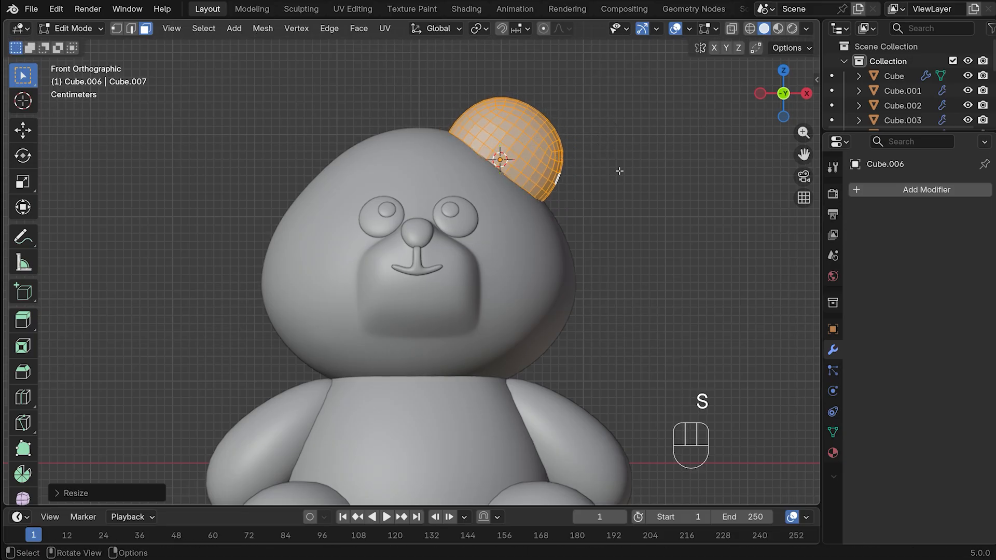
key(g)
click(620, 174)
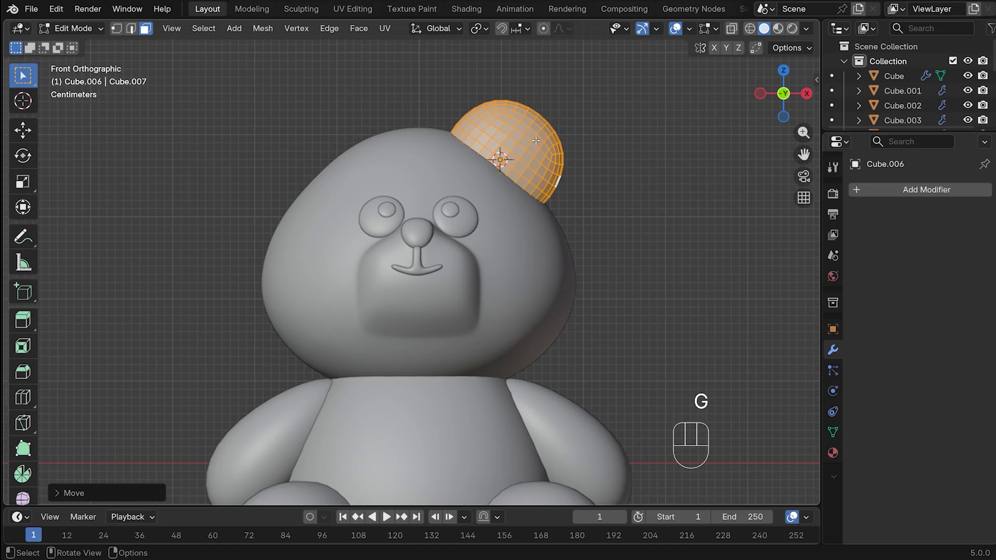
Step: Select the front-facing inner faces of the ear, leaving a rim of unselected faces along its outer edge
click(479, 148)
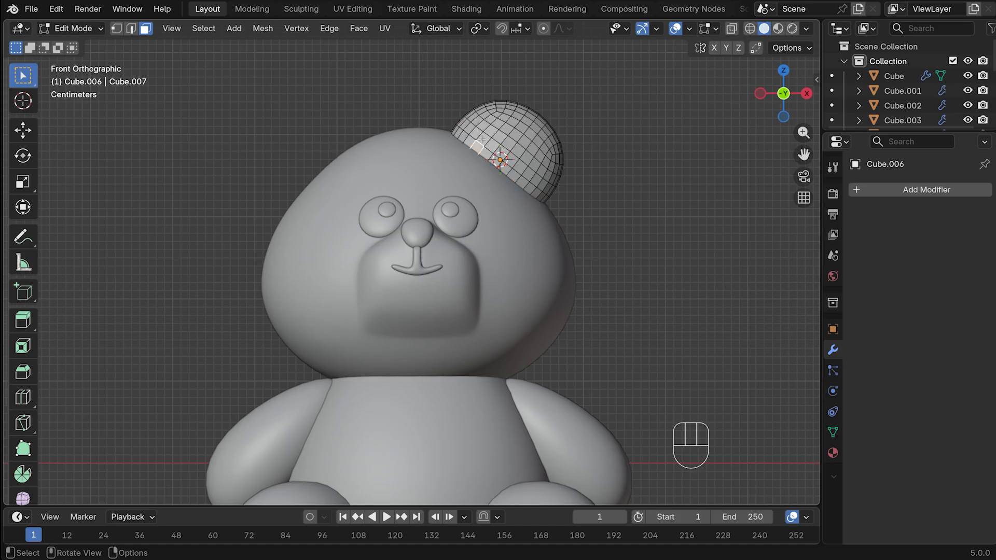
shift+click(483, 139)
shift+click(490, 131)
shift+click(497, 124)
shift+click(469, 141)
shift+click(476, 133)
key(c)
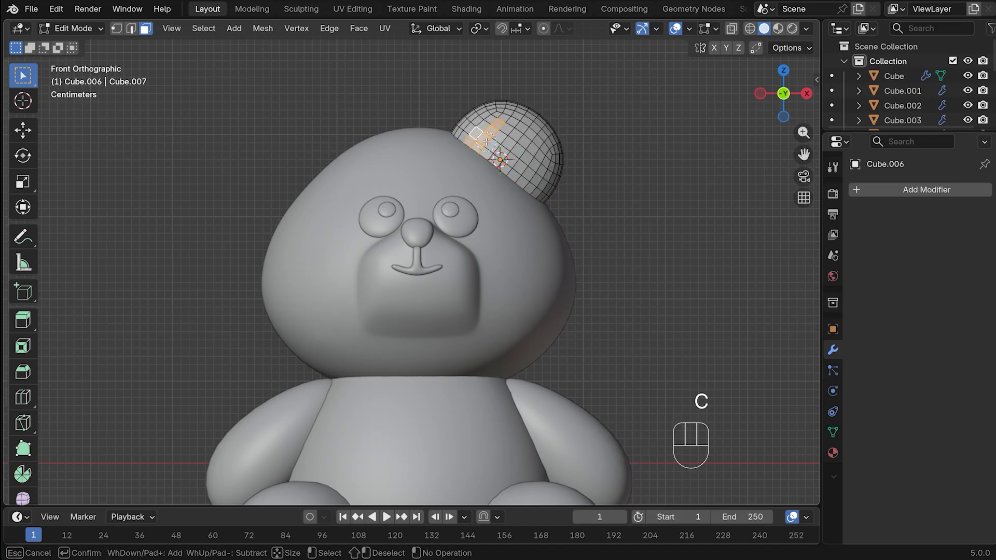
mouse_move(484, 136)
mouse_down()
mouse_move(510, 124)
mouse_move(539, 165)
mouse_move(521, 181)
mouse_move(491, 165)
mouse_up()
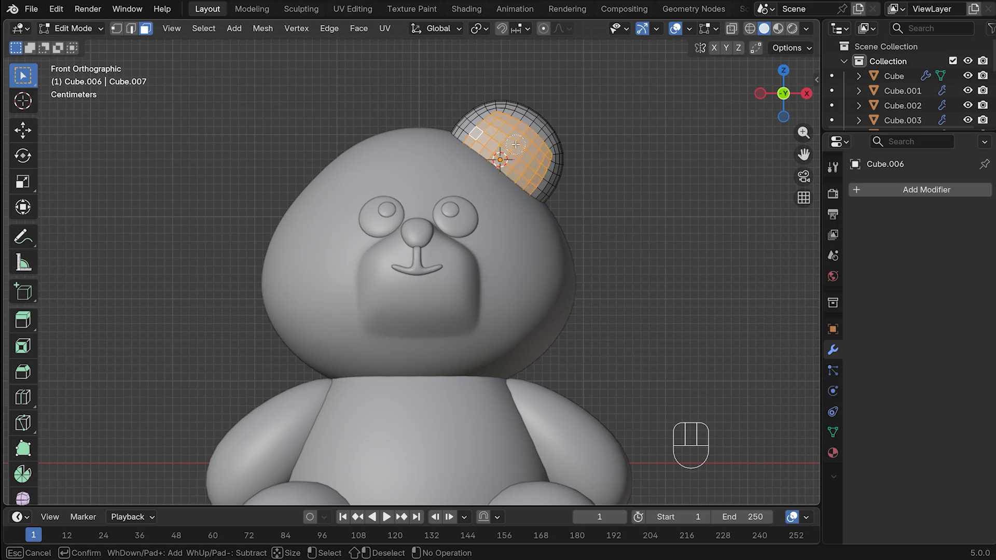
key(Escape)
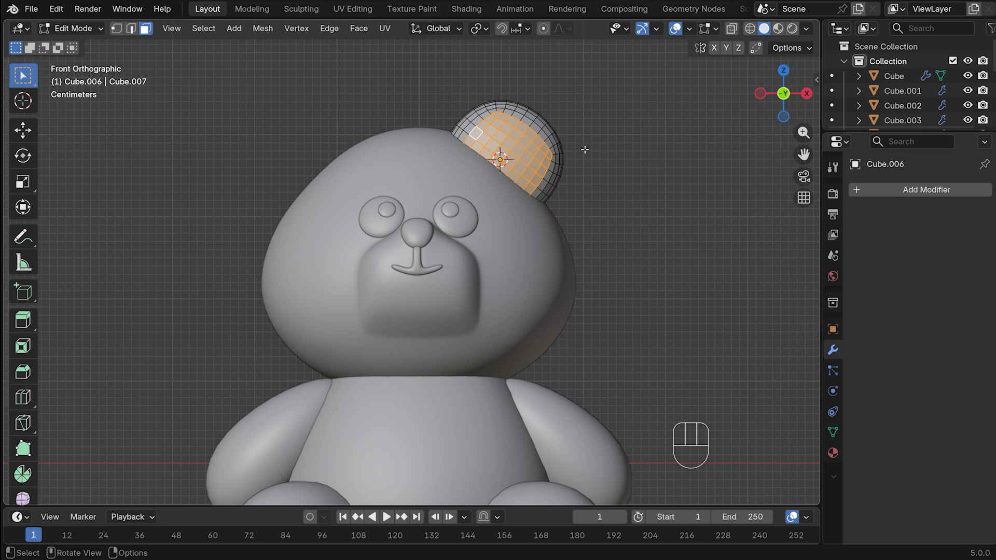
middle_drag(597, 158, 570, 170)
middle_drag(492, 180, 491, 177)
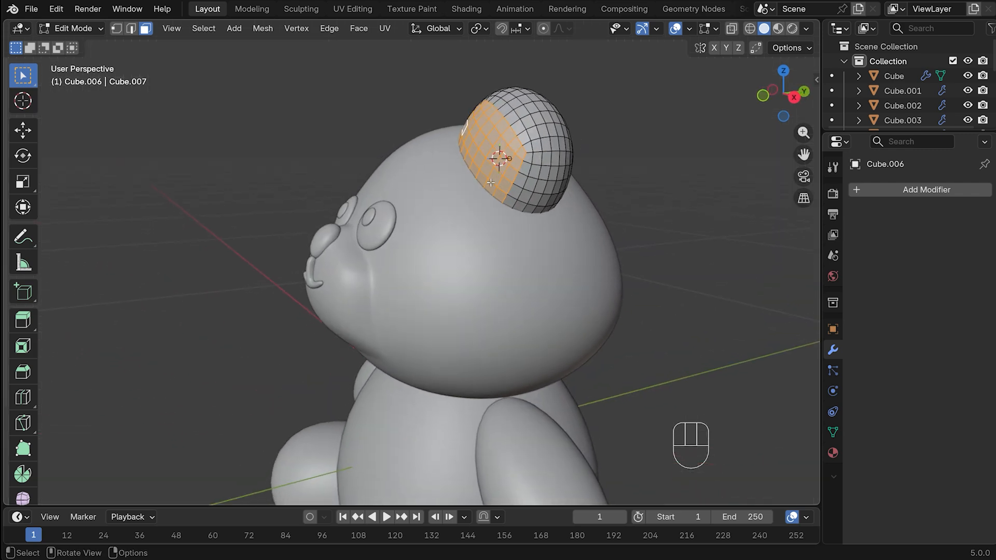
Step: Extrude the selected front faces of the ear inward by about 0.017 m to form the inner-ear recess
key(e)
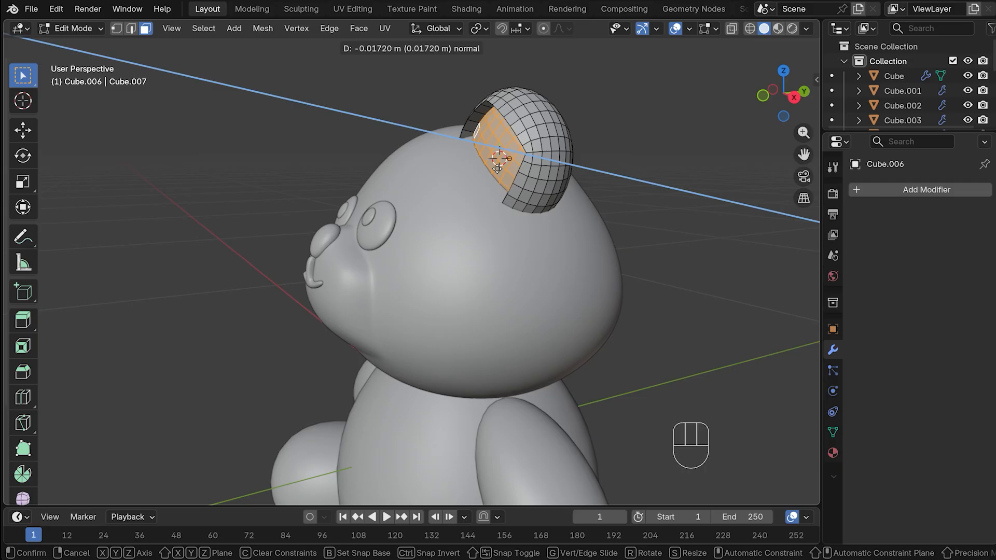
click(497, 165)
middle_drag(497, 165, 620, 123)
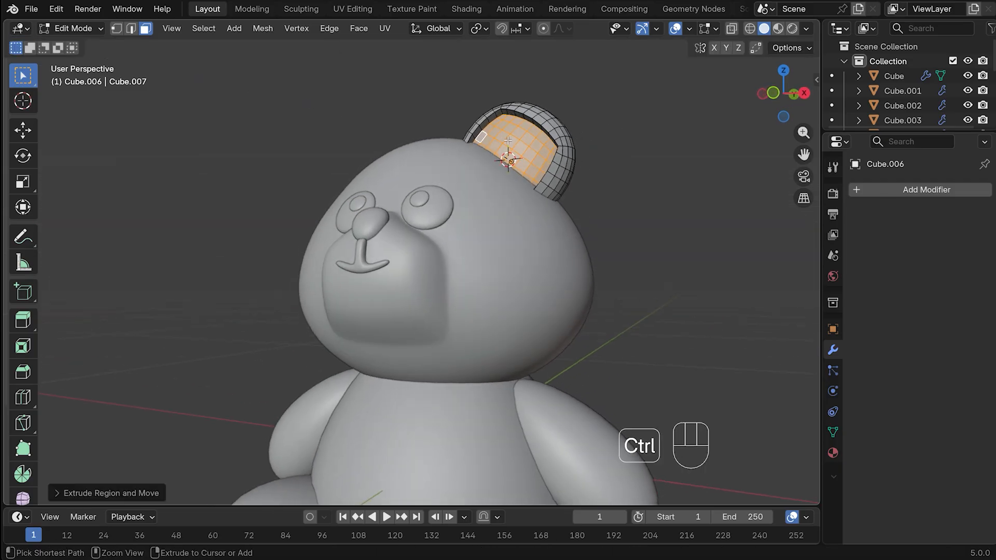
Step: Add one loop cut around the side wall of the ear recess with an edge slide of about -0.86, and return to Object Mode
key(ctrl+r)
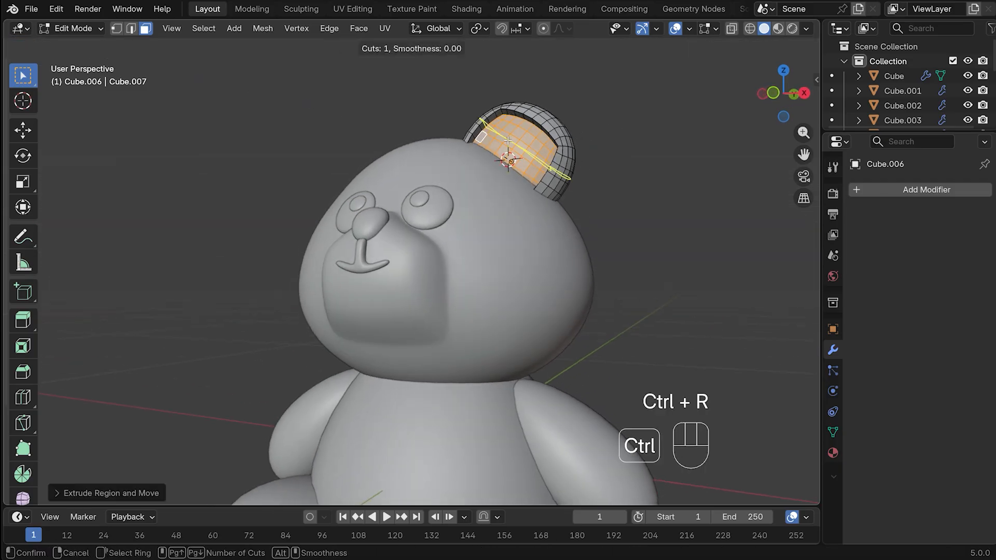
click(496, 115)
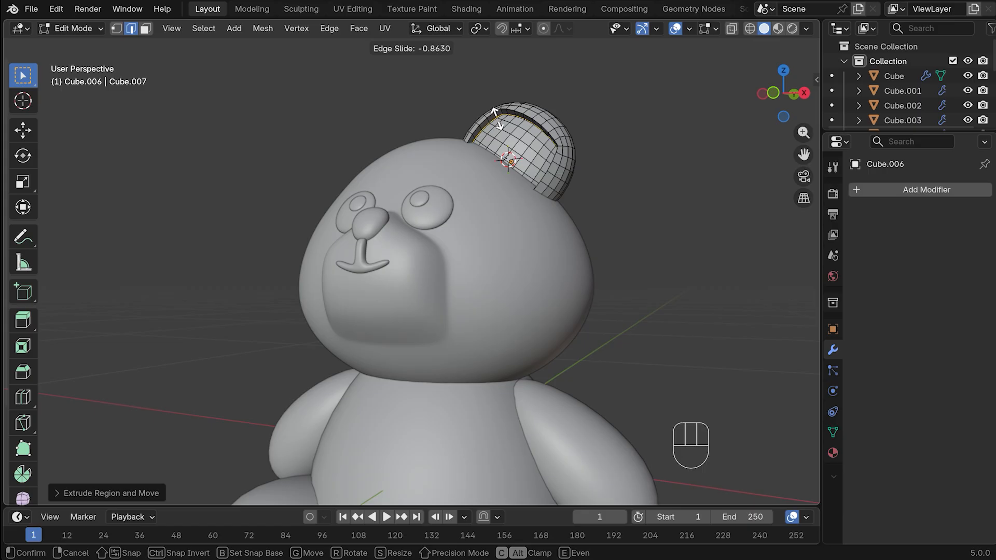
click(495, 116)
key(Tab)
Step: Give the ear a Subdivision modifier with viewport and render levels of 3, and shade it smooth
mouse_move(656, 132)
middle_down()
mouse_move(667, 139)
mouse_move(655, 138)
middle_up()
key(ctrl+3)
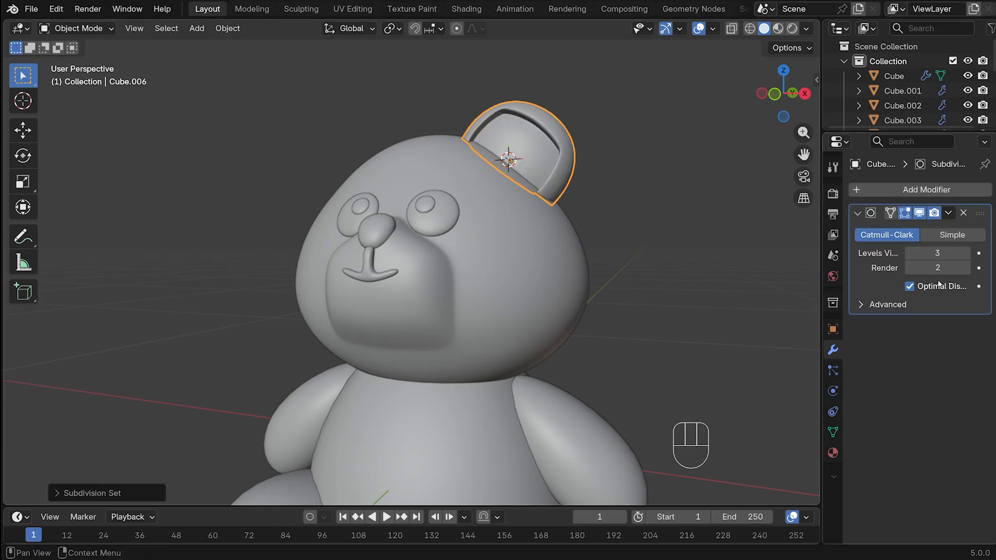
click(966, 269)
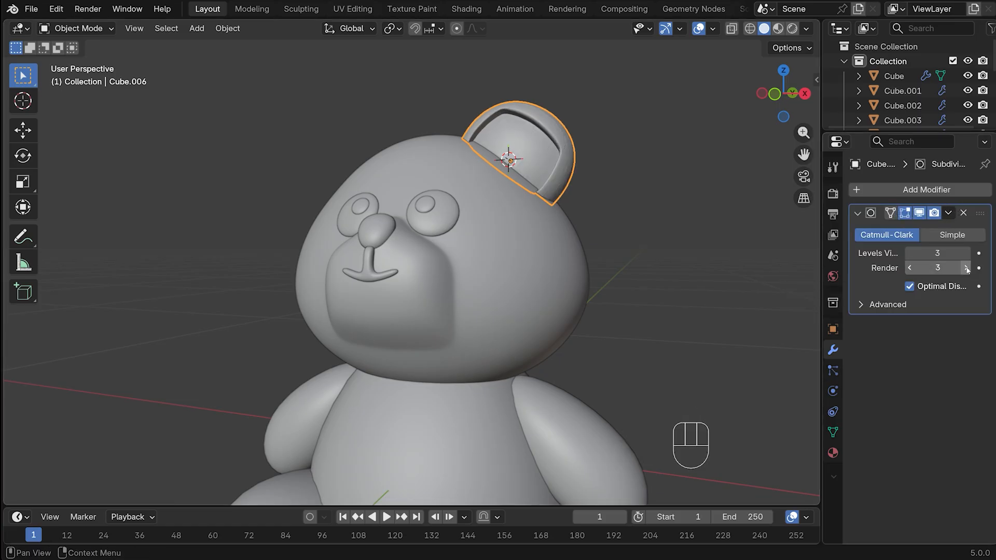
right_click(529, 136)
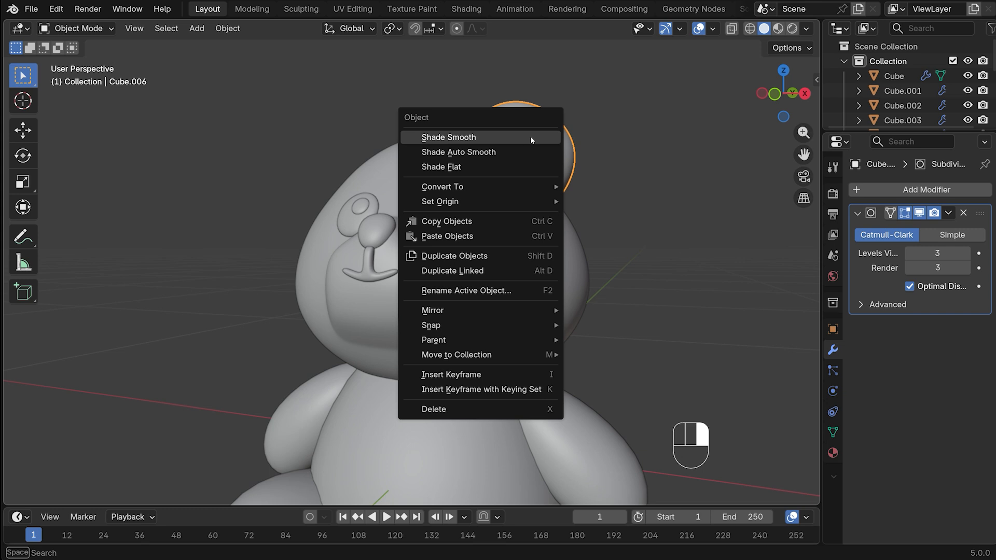
click(530, 136)
Step: Add a Mirror modifier on the X axis to the ear, using the head as the mirror object
key(KP_1)
click(401, 147)
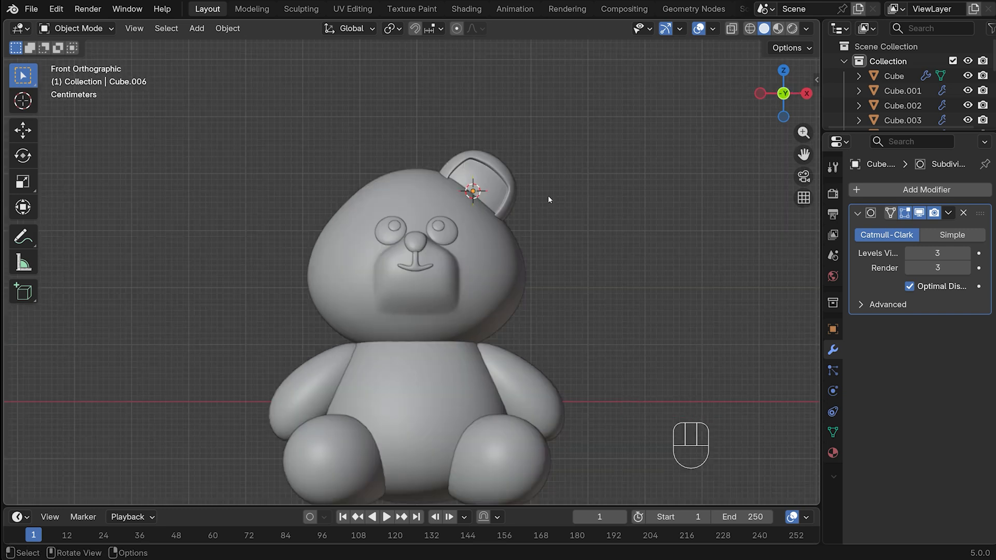
click(485, 180)
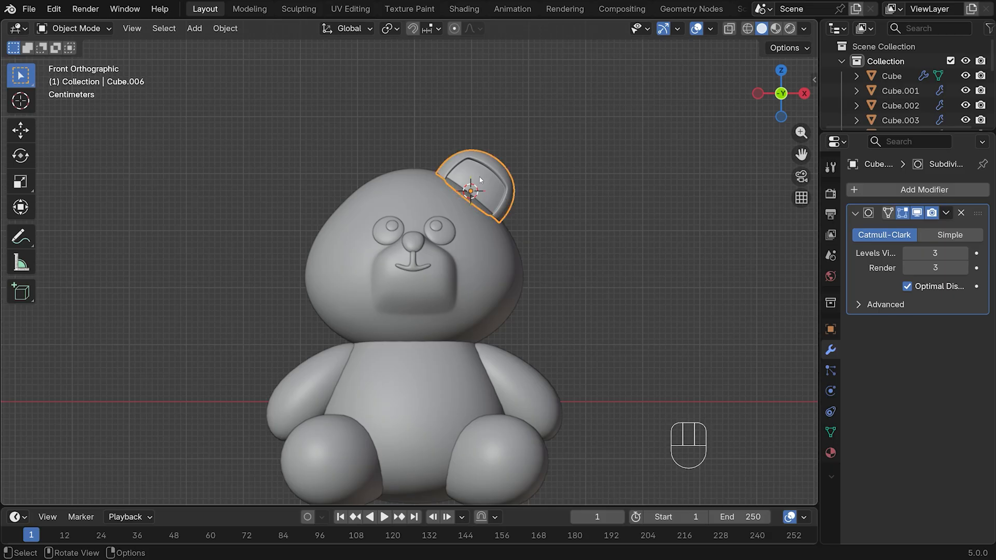
click(875, 186)
mouse_move(872, 186)
click(674, 317)
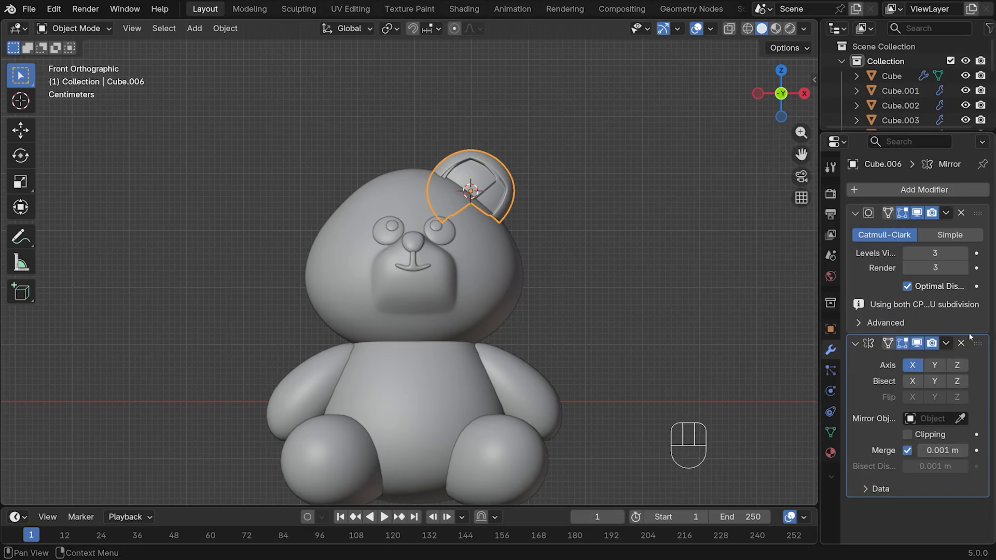
click(959, 419)
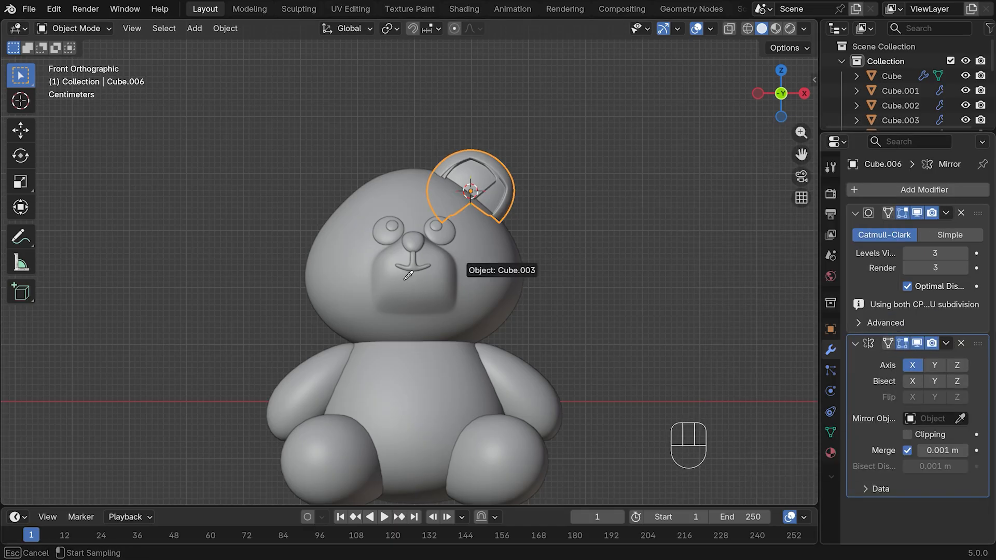
click(413, 187)
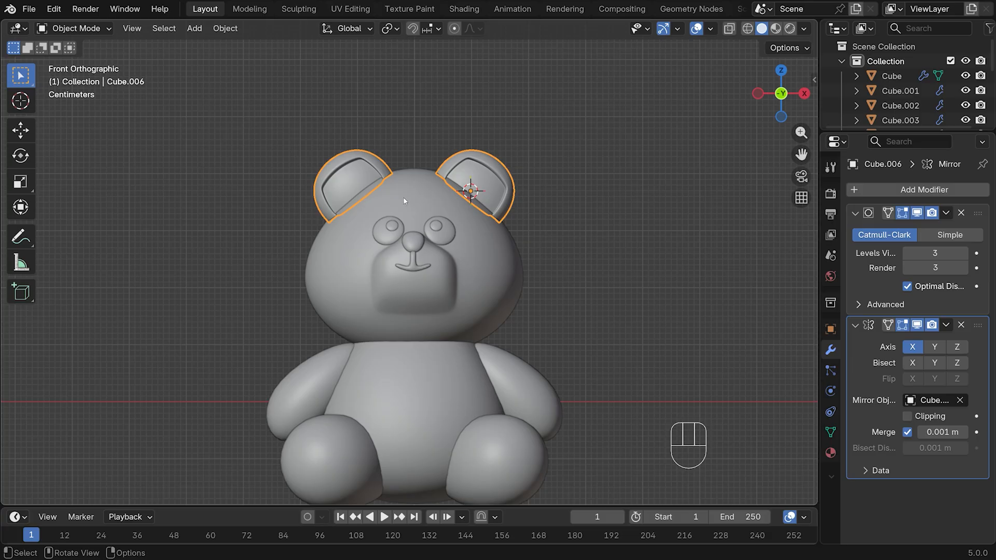
mouse_move(669, 184)
middle_down()
mouse_move(566, 206)
mouse_move(686, 192)
mouse_move(670, 188)
middle_up()
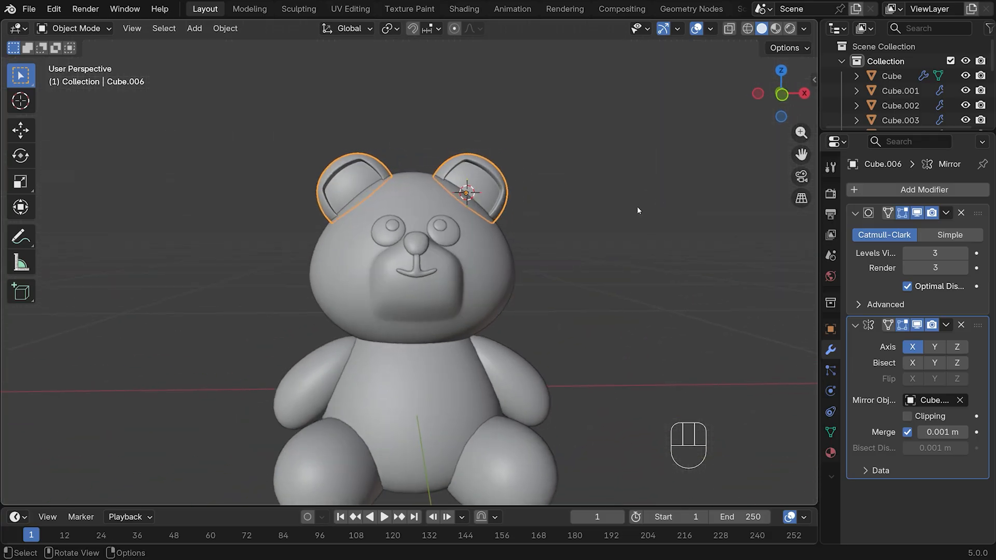
Step: Apply the Subdivision modifier of the bear's body
key(KP_1)
click(423, 410)
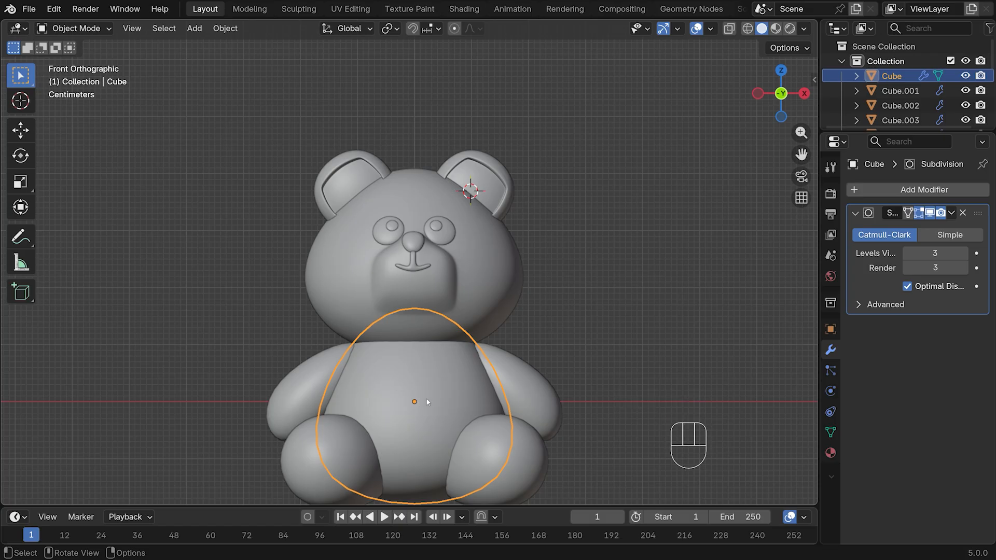
key(Tab)
key(Tab)
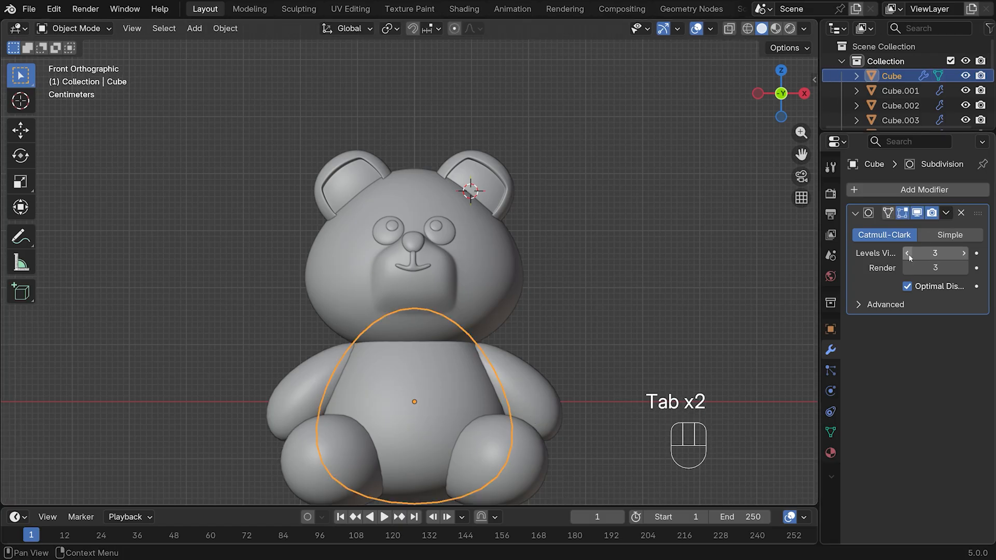
click(946, 217)
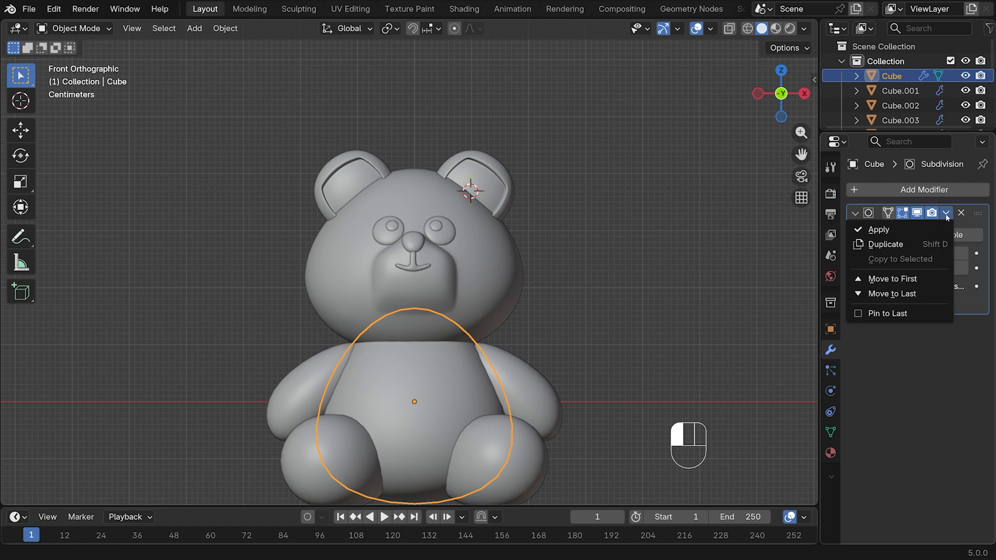
click(916, 229)
Step: In the front view, knife-cut a short diagonal edge into the body mesh at the upper chest on the negative X side
key(Tab)
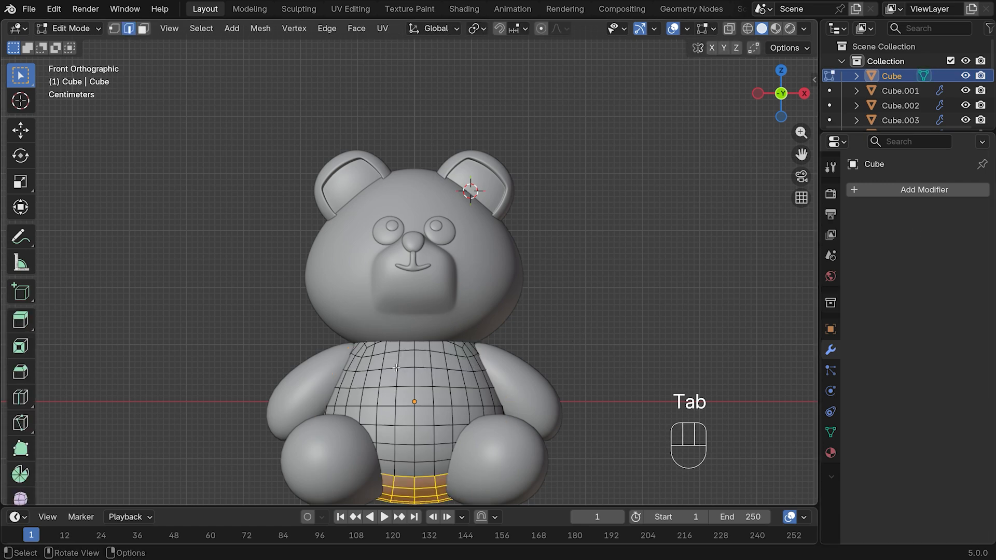
click(596, 359)
scroll(596, 358, down, 1)
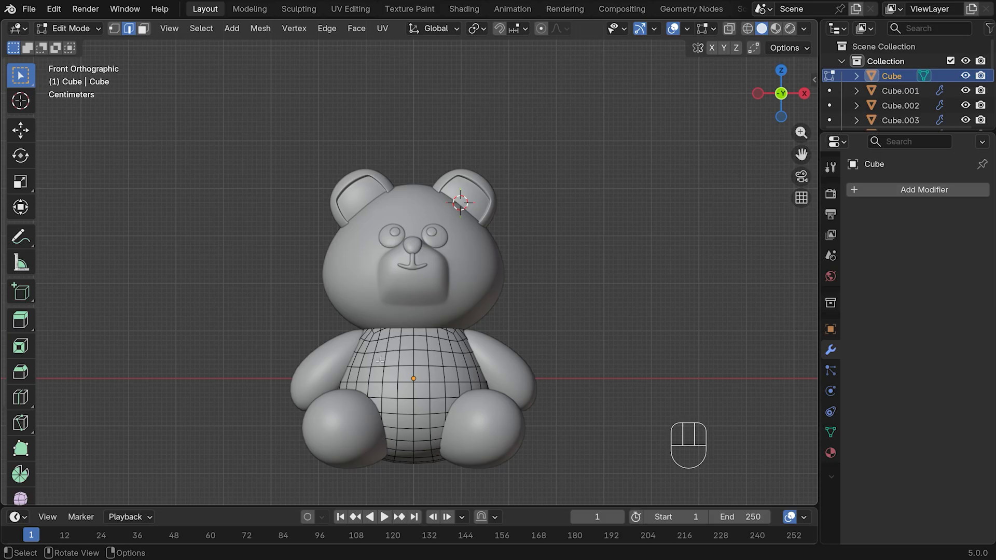
key(k)
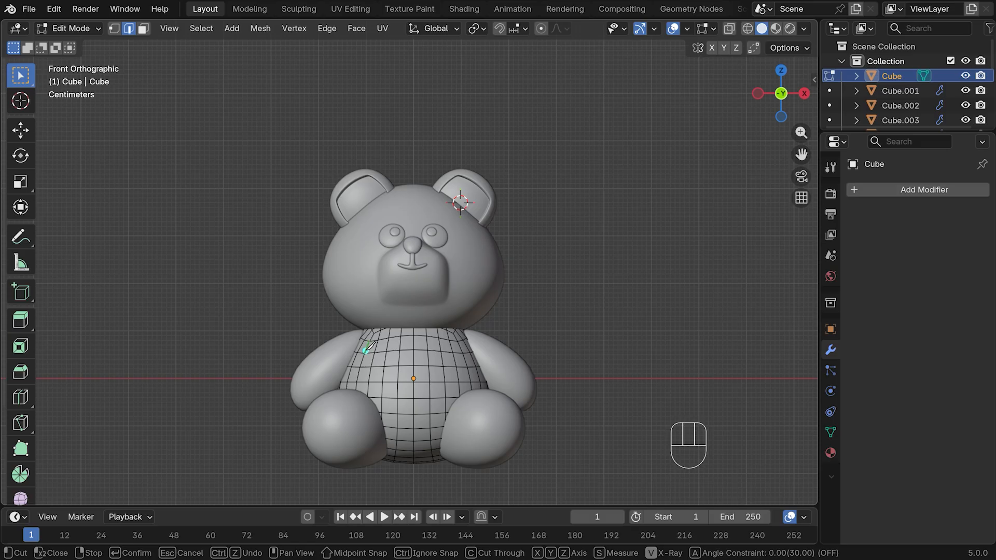
click(365, 353)
click(378, 340)
key(Return)
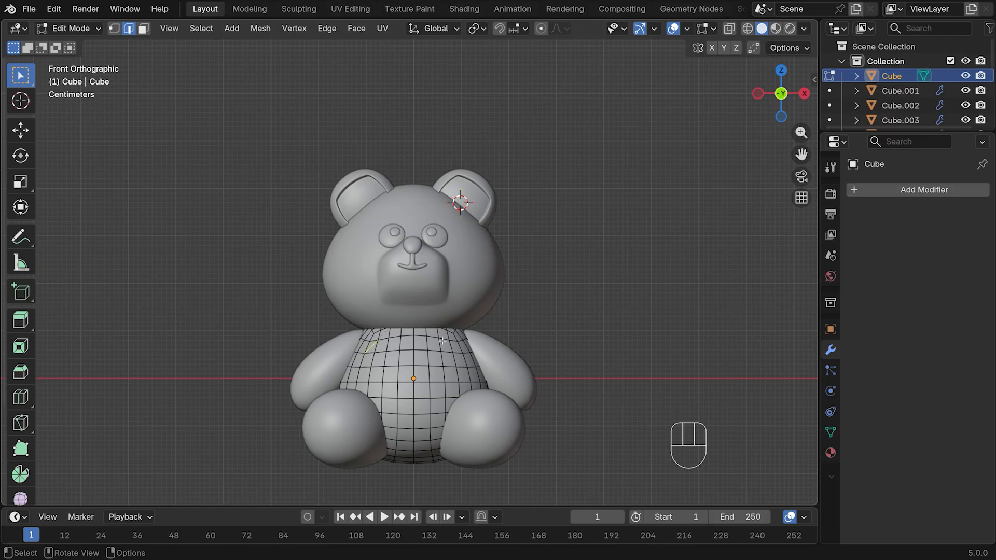
Step: Knife-cut a matching diagonal edge at the upper chest on the positive X side, and return to Object Mode
key(k)
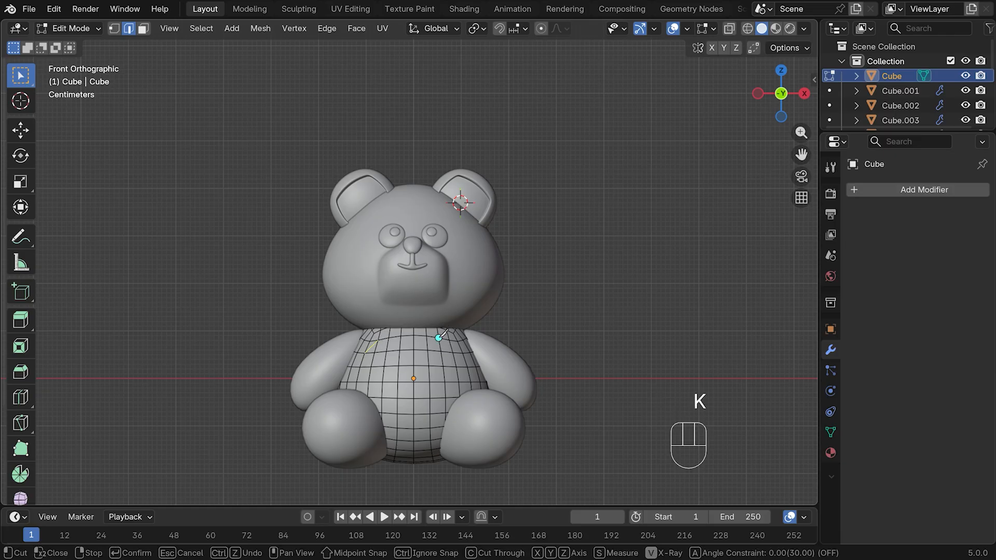
click(438, 338)
click(452, 352)
key(Return)
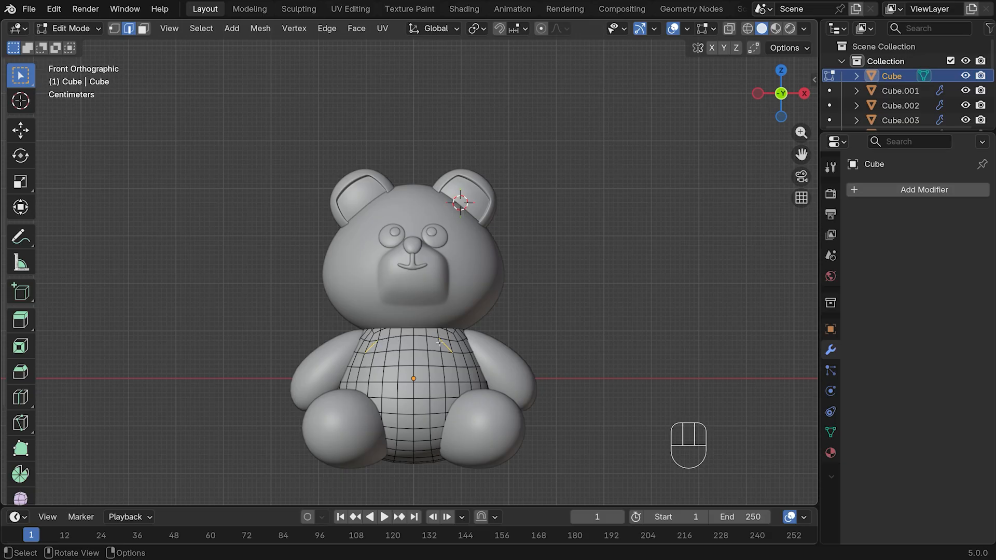
key(Tab)
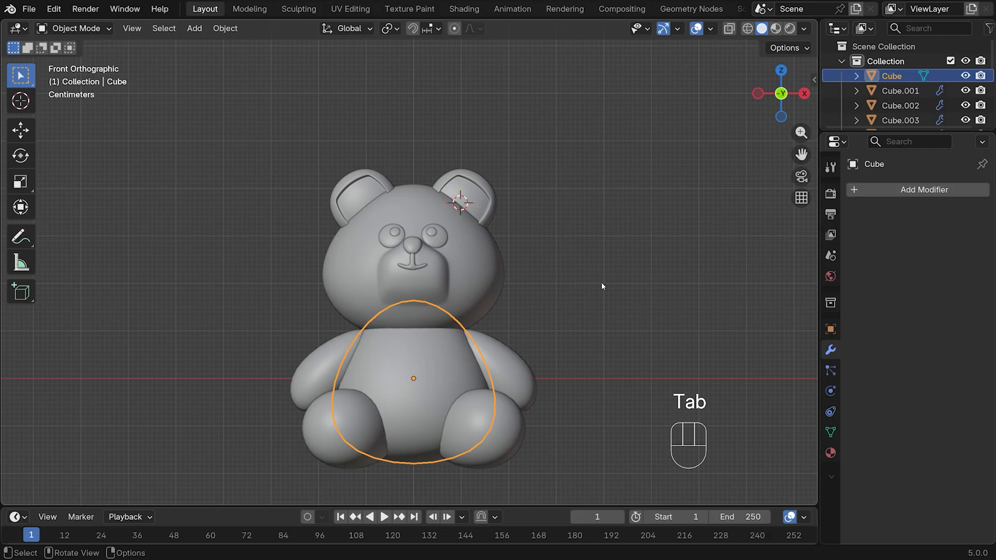
Step: Move all parts of the bear into a new collection named "teddy bear"
click(612, 272)
scroll(611, 272, down, 3)
scroll(612, 273, down, 3)
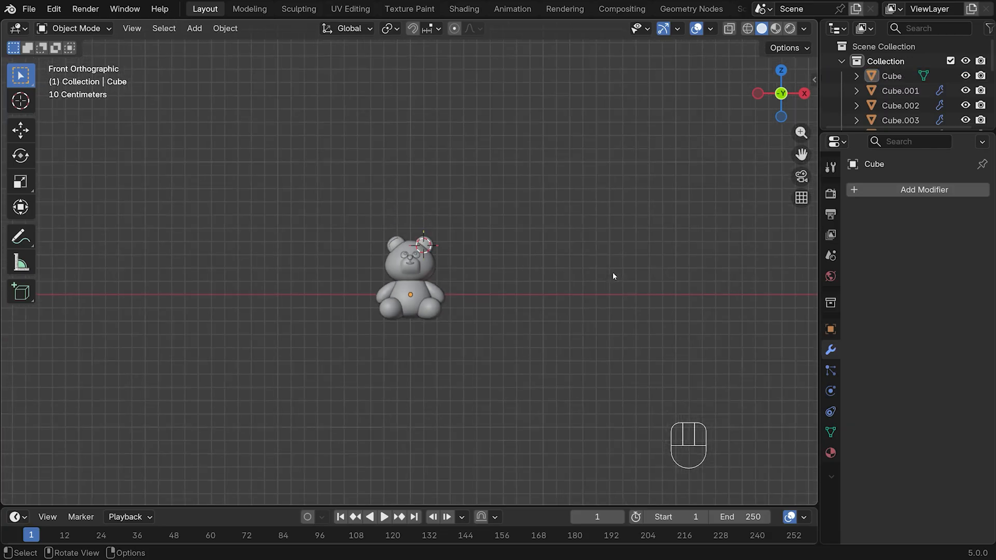
drag(347, 195, 509, 336)
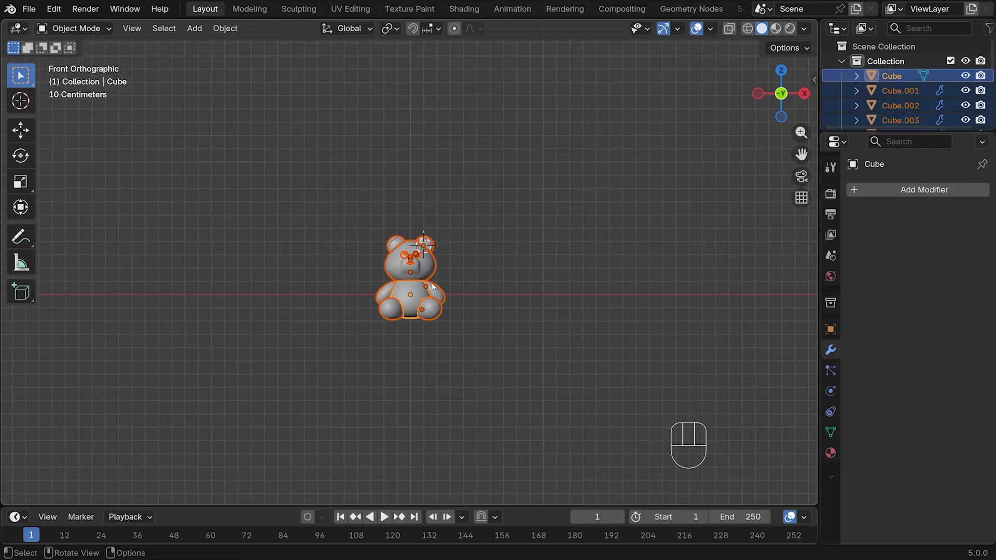
key(m)
click(475, 273)
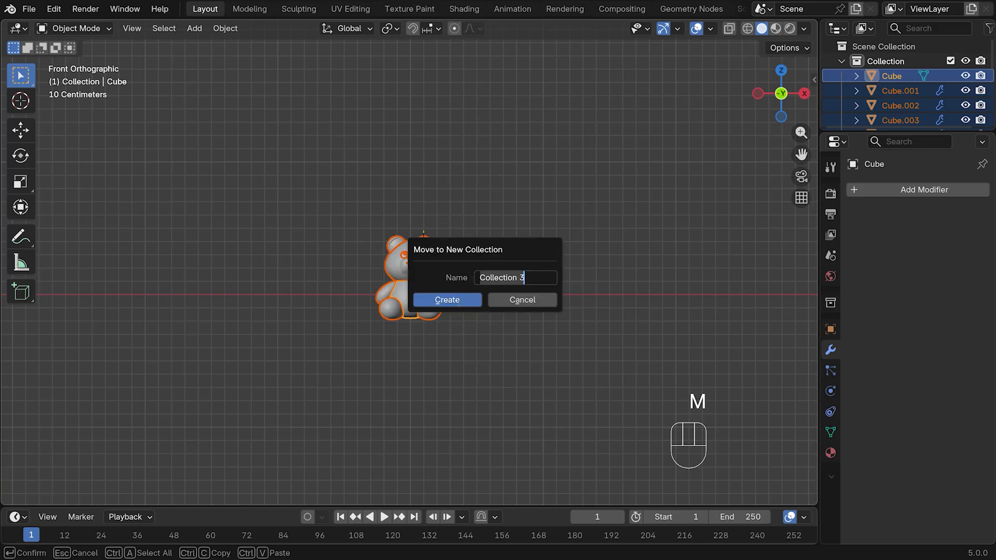
text(teddy bear)
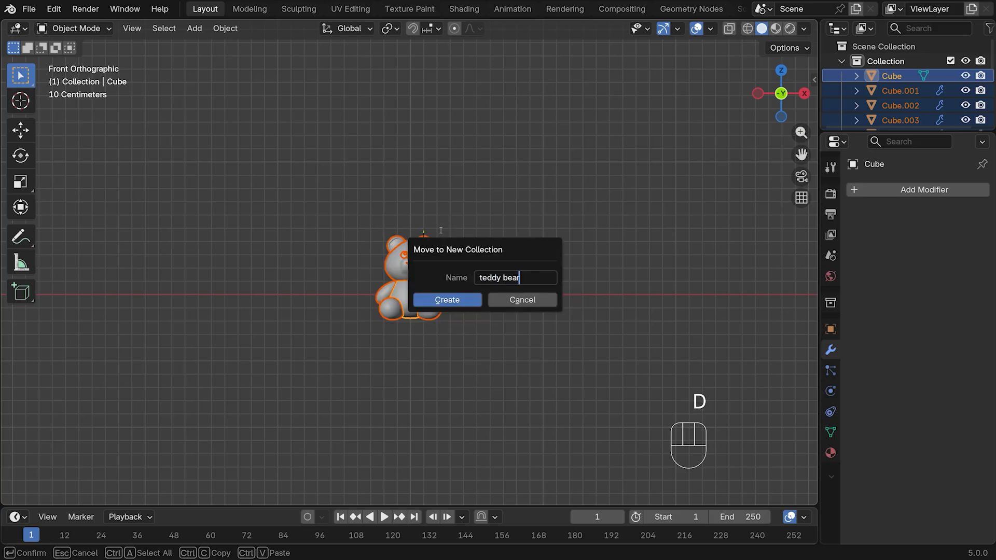
click(471, 300)
click(471, 300)
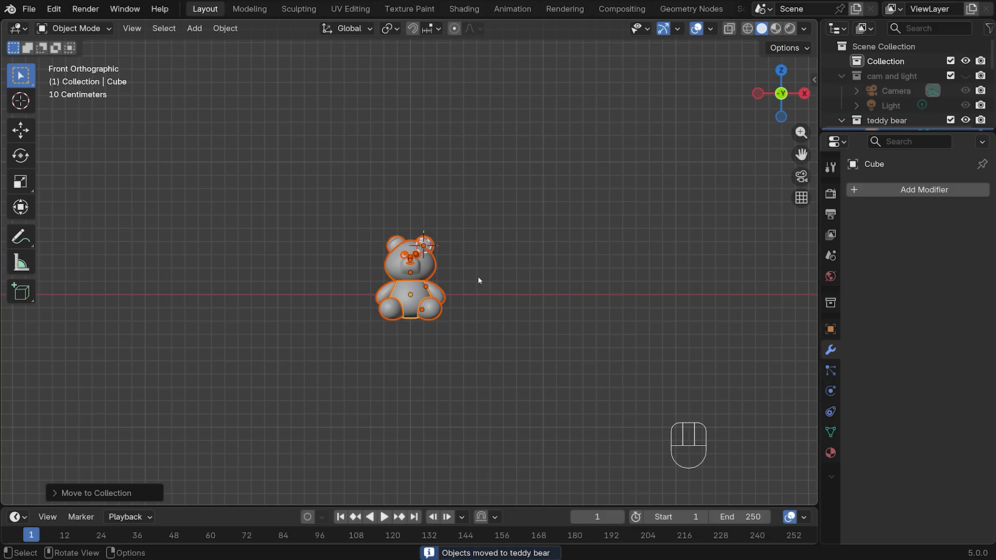
Step: Move the whole bear about 1 m along positive X, and snap the 3D cursor to the world origin
key(g)
key(x)
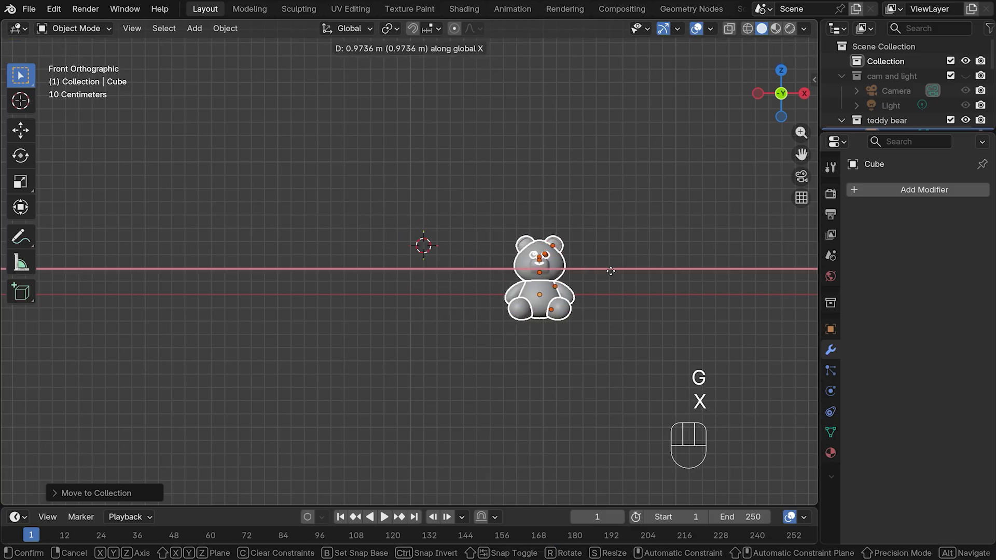
click(617, 271)
key(shift+s)
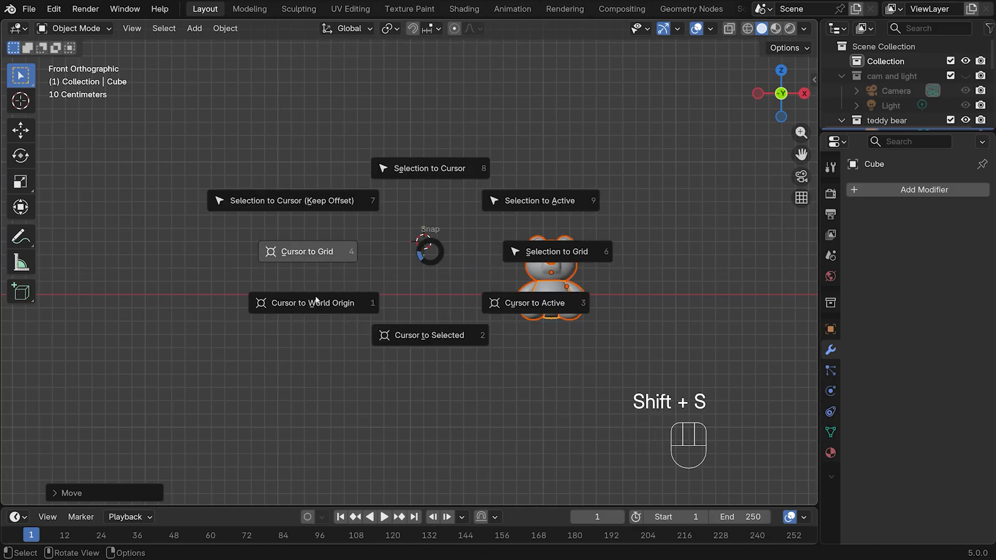
click(300, 310)
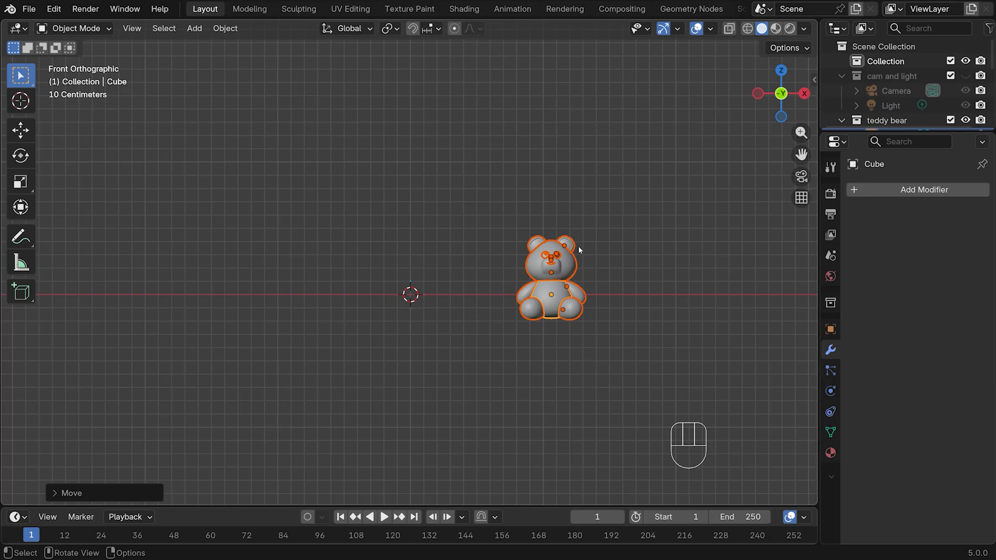
Step: Raise the whole bear about 0.19 m along Z so it sits on the ground line
key(g)
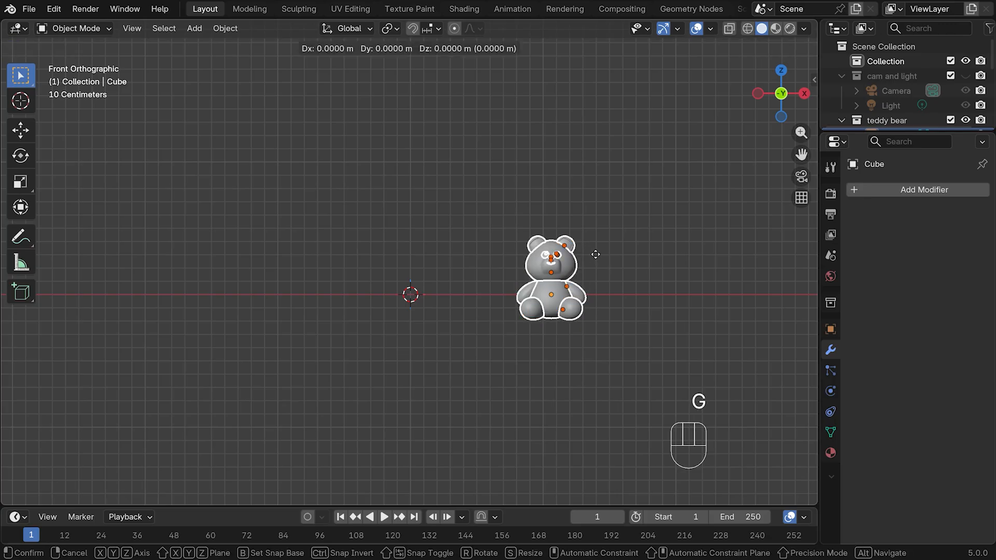
key(z)
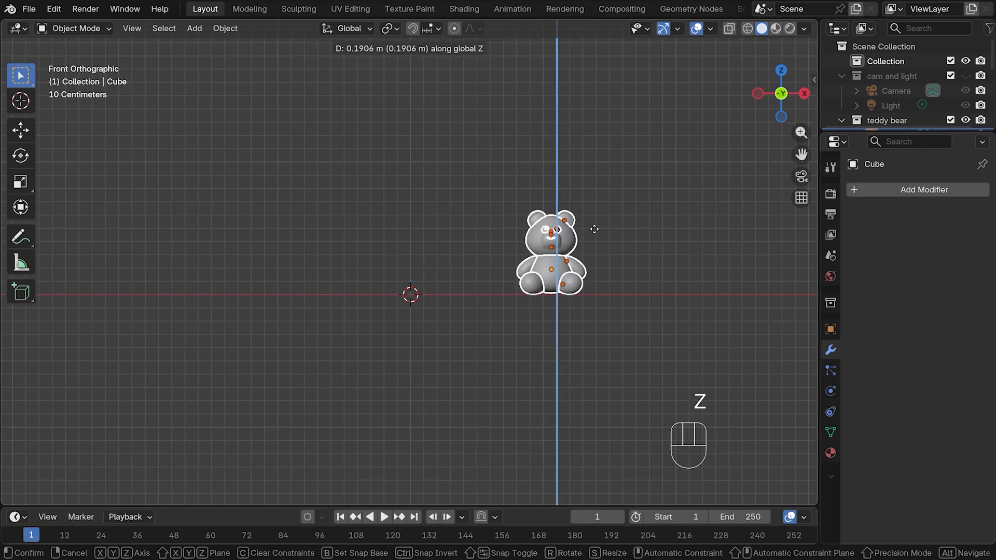
click(594, 228)
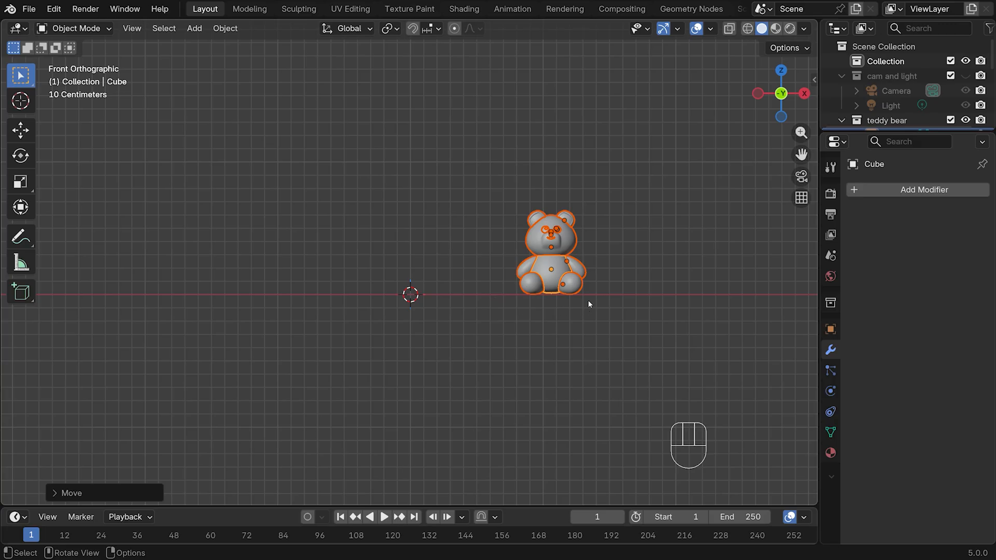
Step: Move the whole bear about 0.3 m along negative X, closer to the world origin
key(g)
key(x)
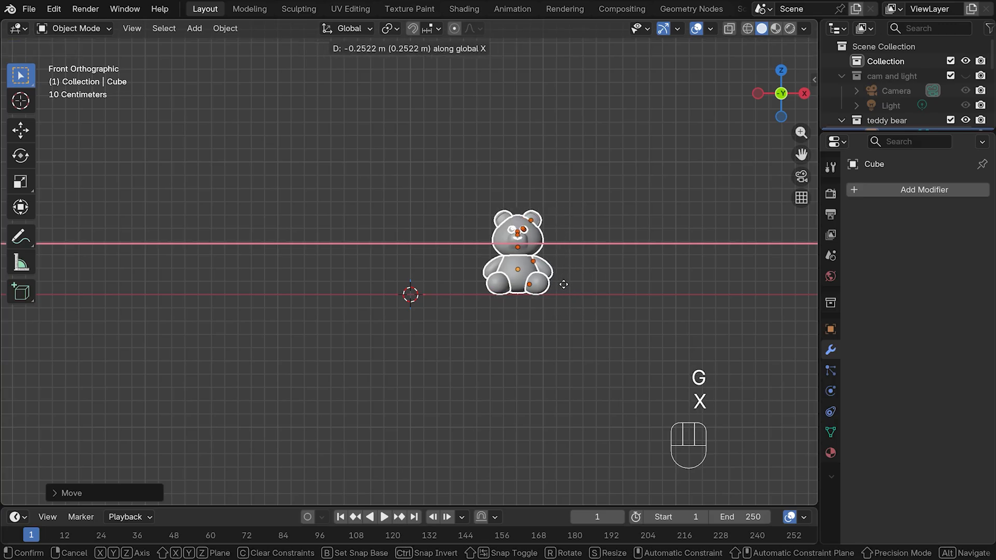
click(560, 288)
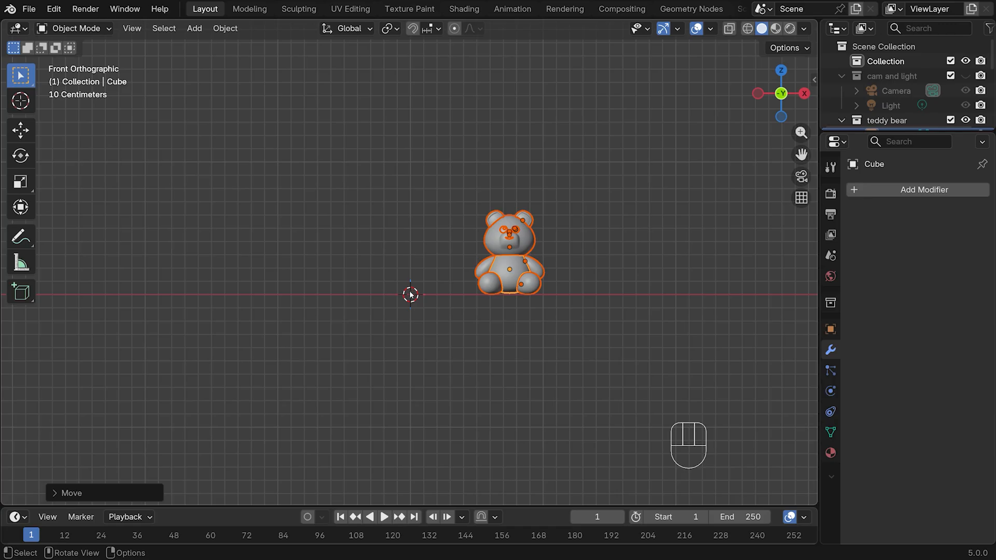
Step: Add a mesh cylinder at the world origin with 12 vertices
key(shift+a)
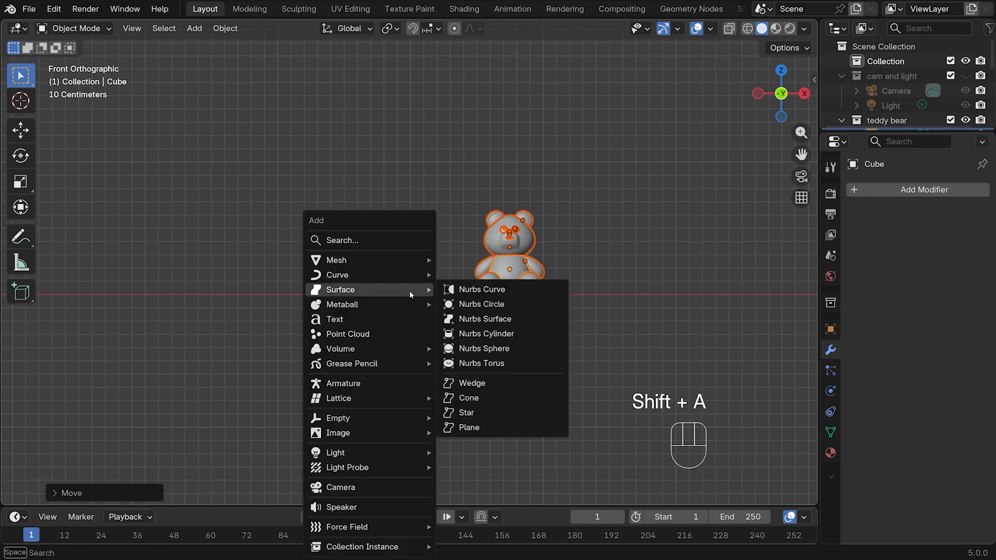
mouse_move(406, 262)
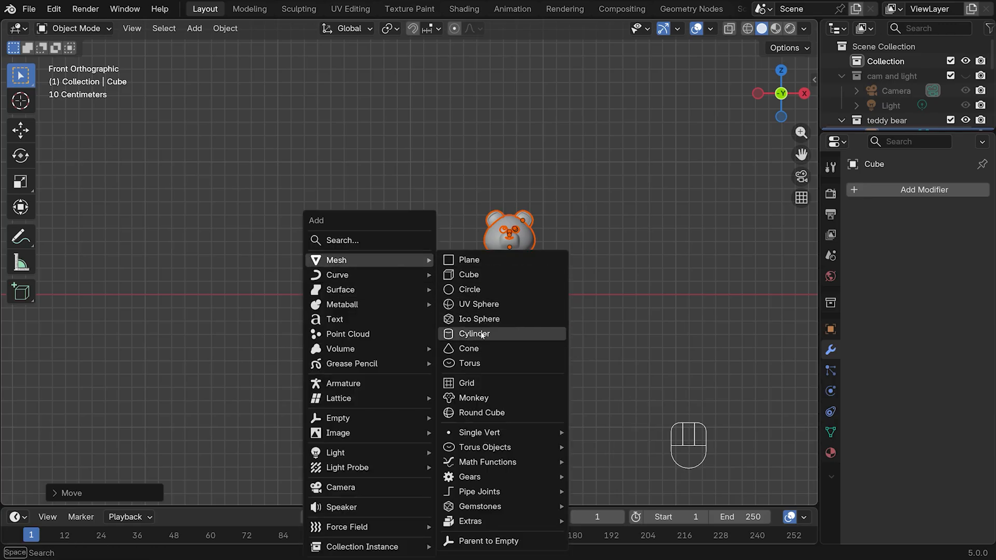
click(482, 334)
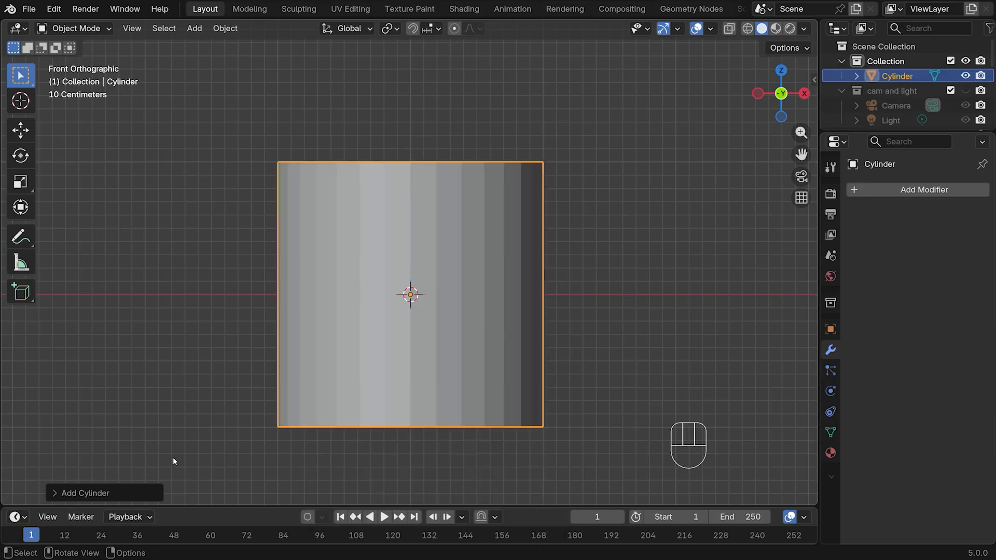
click(56, 492)
click(188, 318)
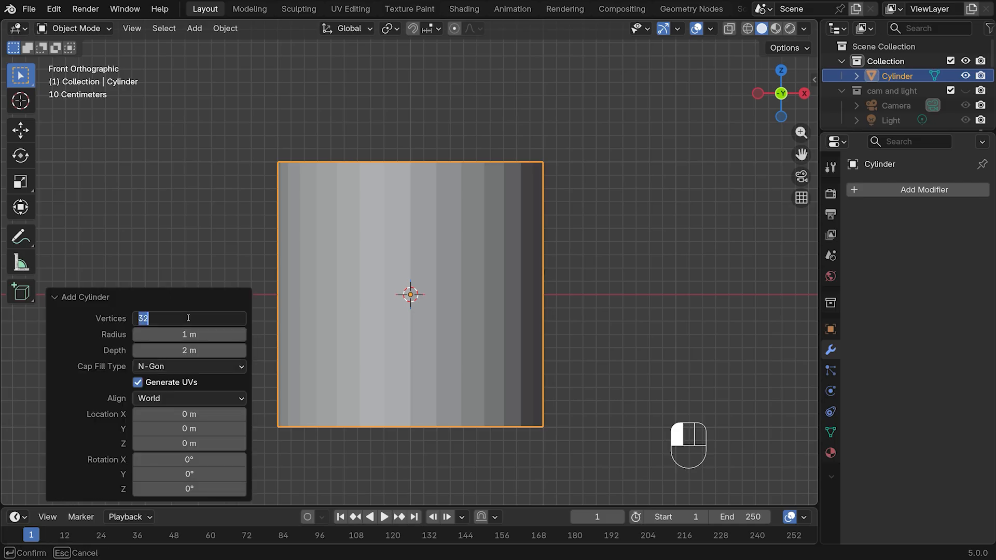
text(12)
key(Return)
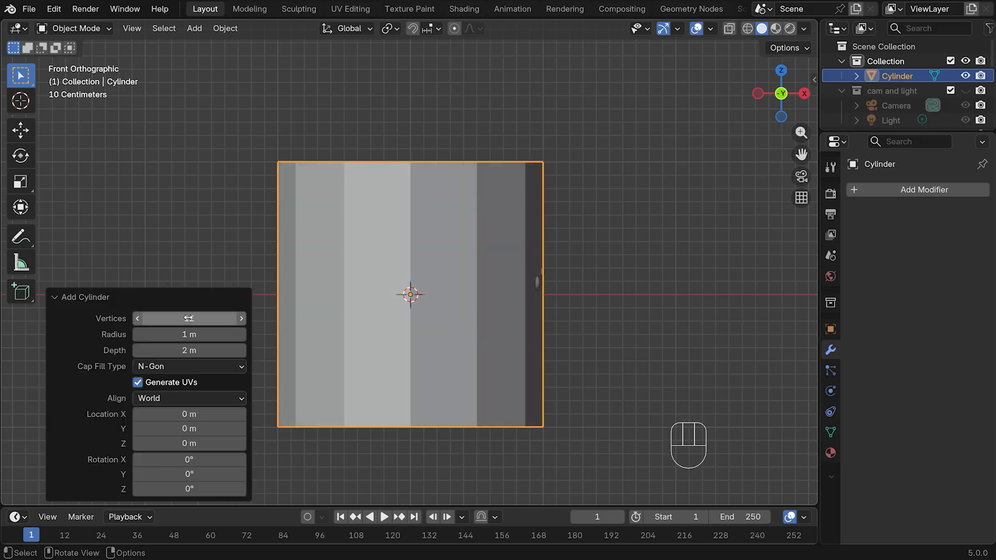
Step: Scale the cylinder uniformly to about 0.32, and flatten it along Z by a factor of about 0.15
key(ctrl+z)
key(ctrl+z)
key(s)
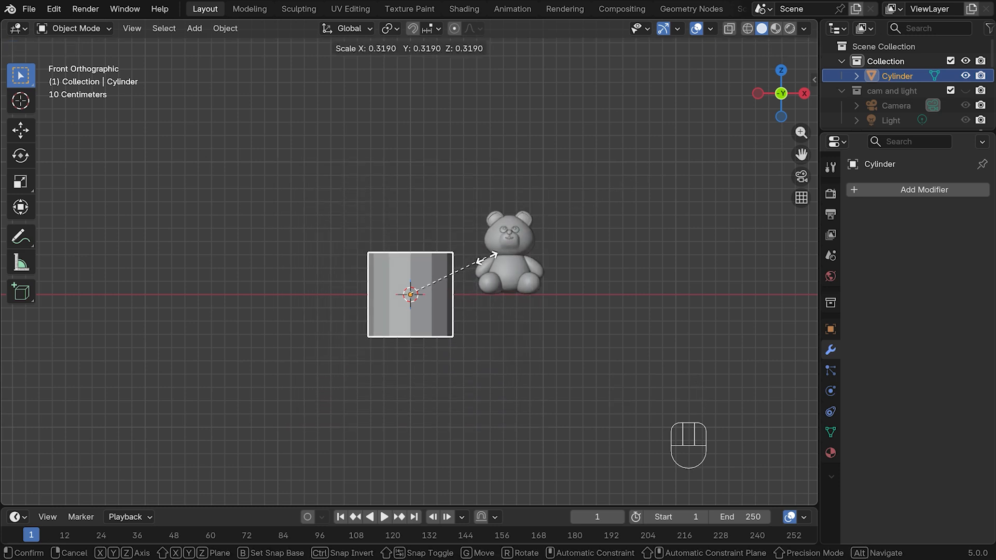
click(487, 255)
key(s)
key(z)
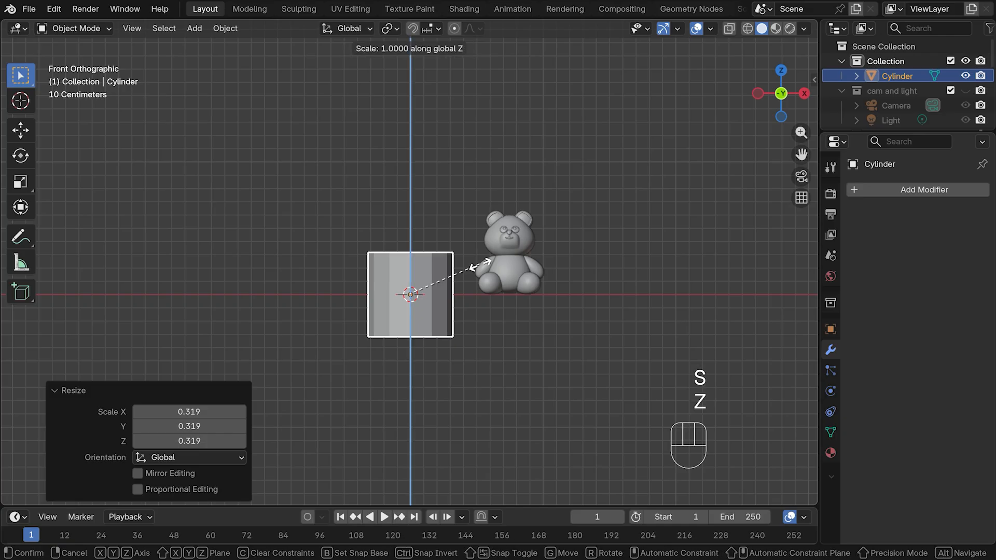
click(429, 296)
Step: Raise the flattened cylinder about 0.05 m along Z so it sits on the ground line, and apply its scale
key(g)
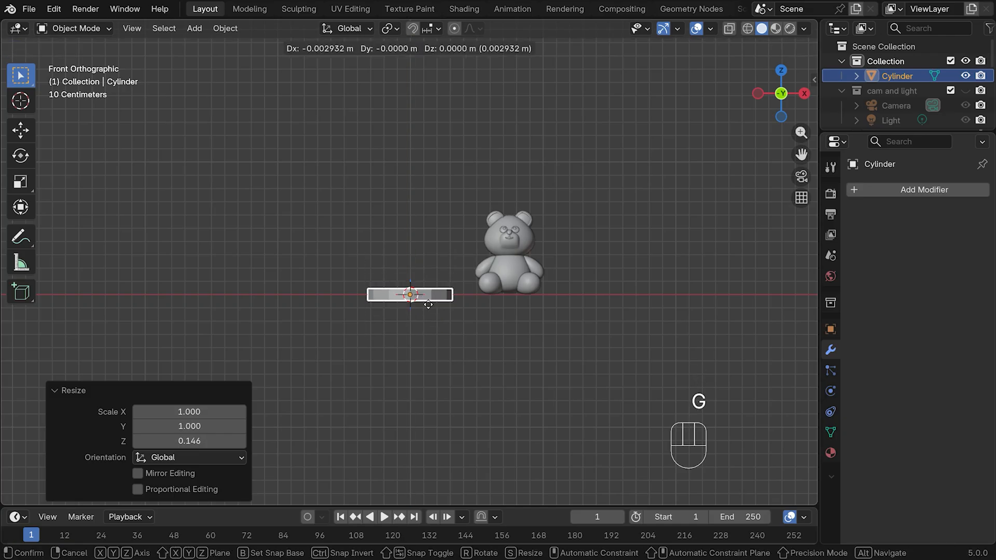
key(z)
click(428, 297)
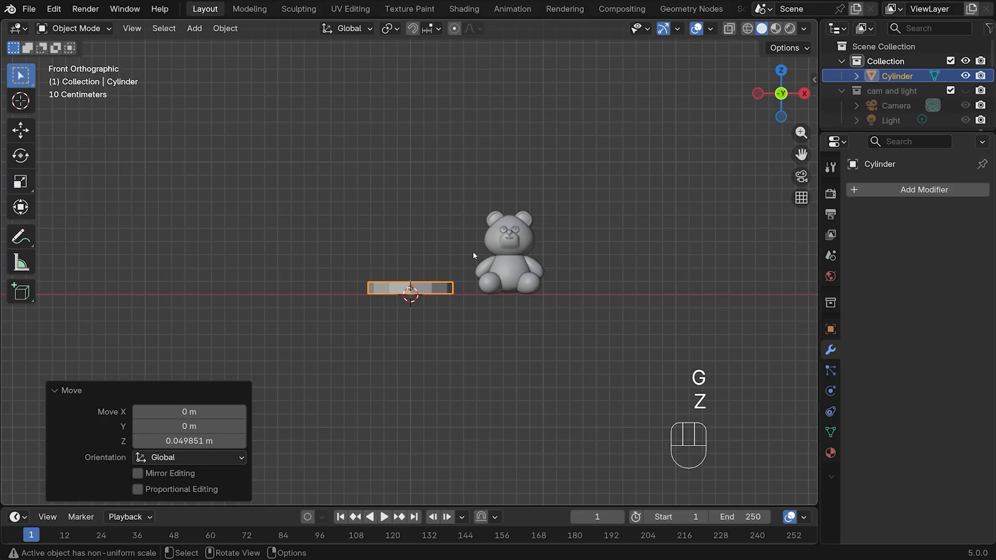
scroll(462, 271, up, 5)
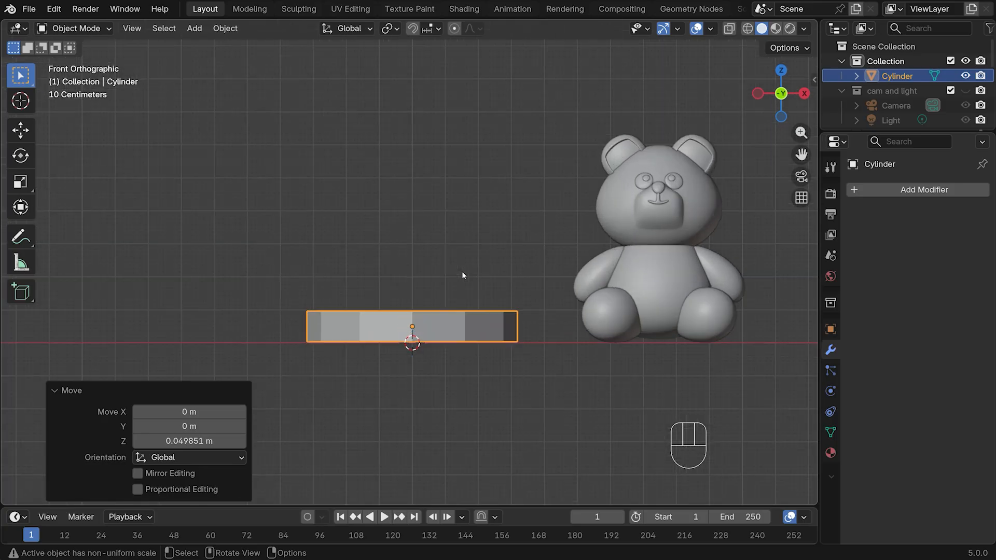
middle_drag(559, 266, 528, 276)
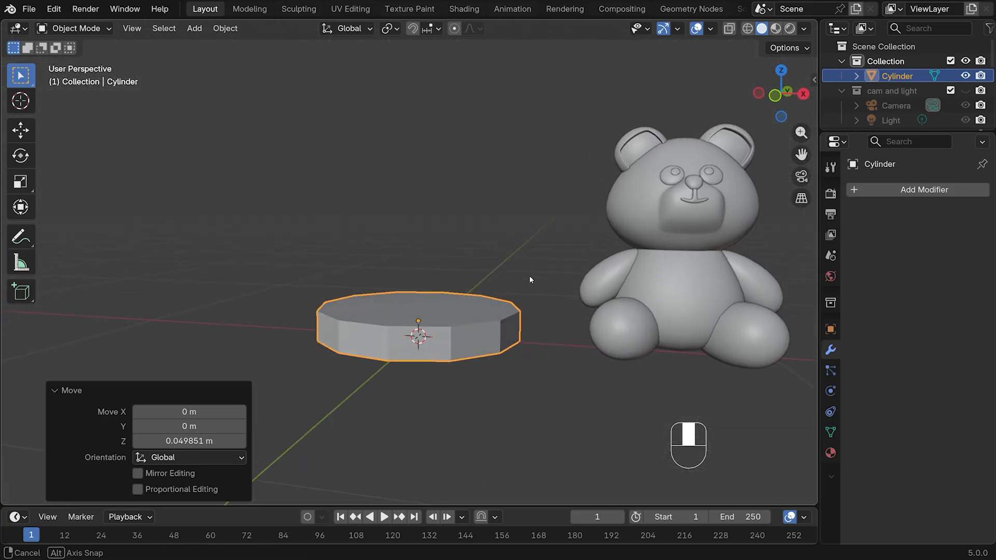
key(ctrl+a)
click(520, 287)
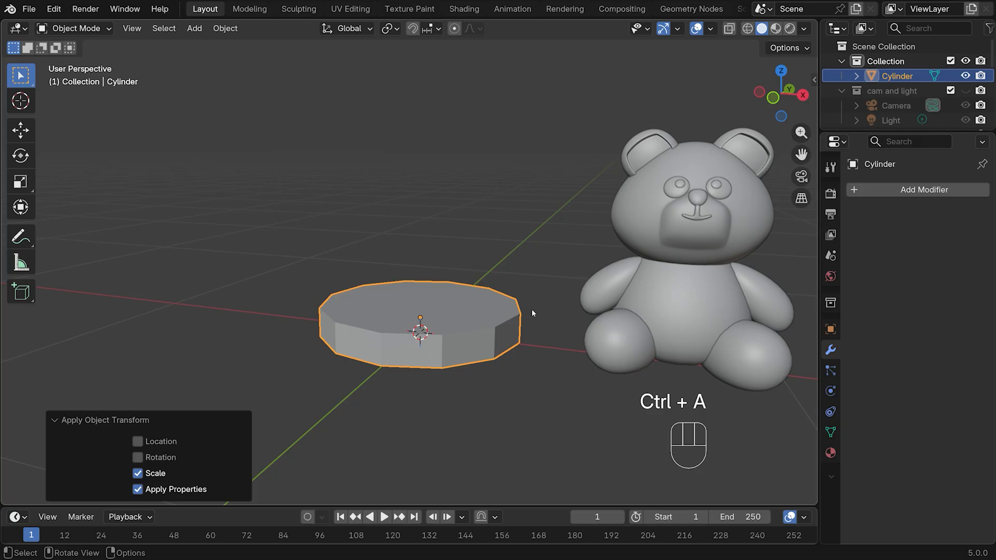
Step: Inset the top face of the cylinder by about 0.21 m in Edit Mode
key(Tab)
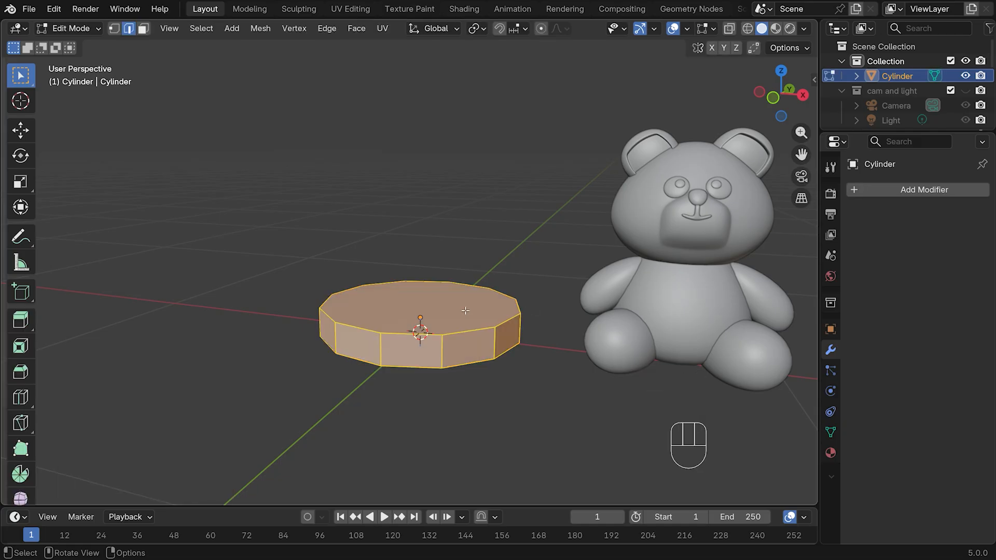
key(3)
click(434, 308)
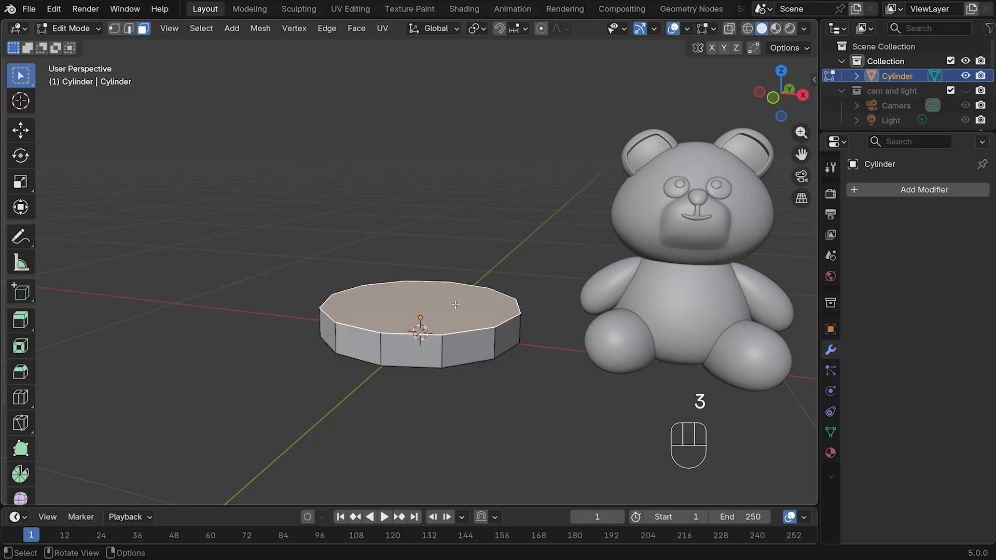
key(i)
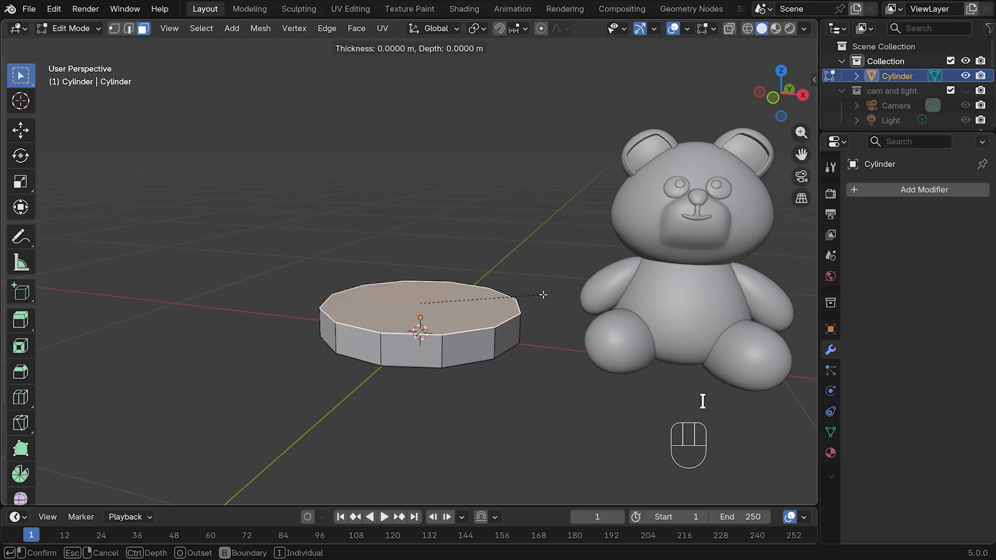
click(511, 292)
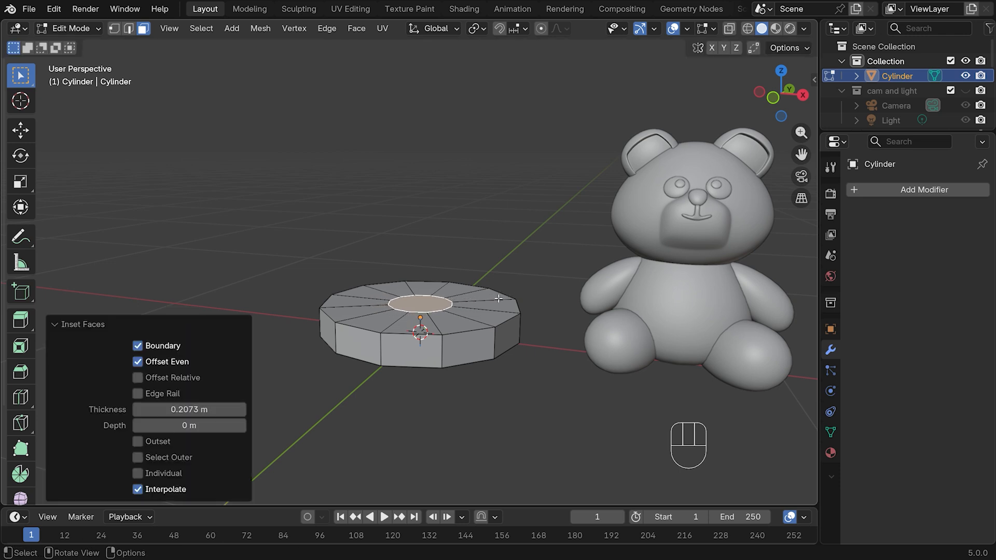
Step: Add one loop cut around the inset top ring and slide it outward with a factor of about -0.69
key(ctrl+r)
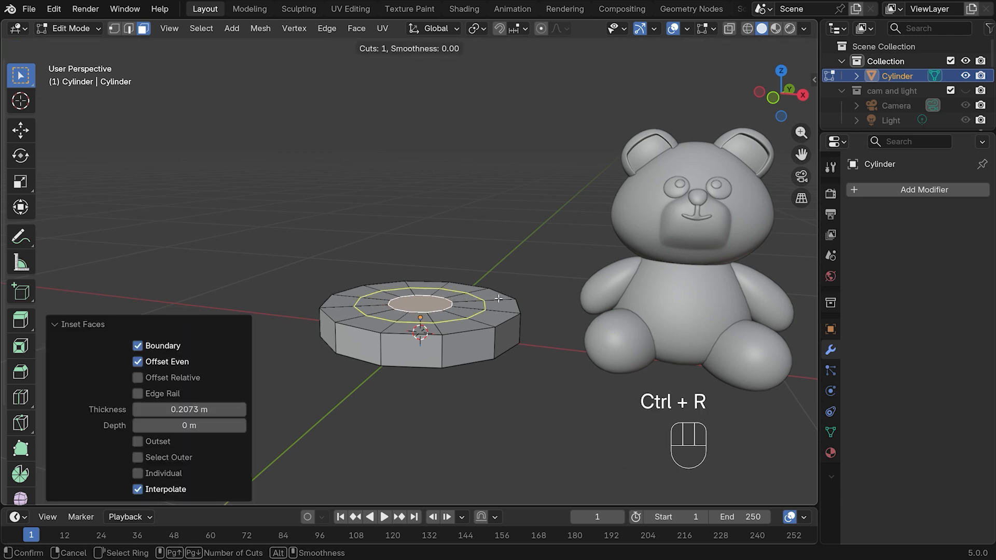
click(498, 299)
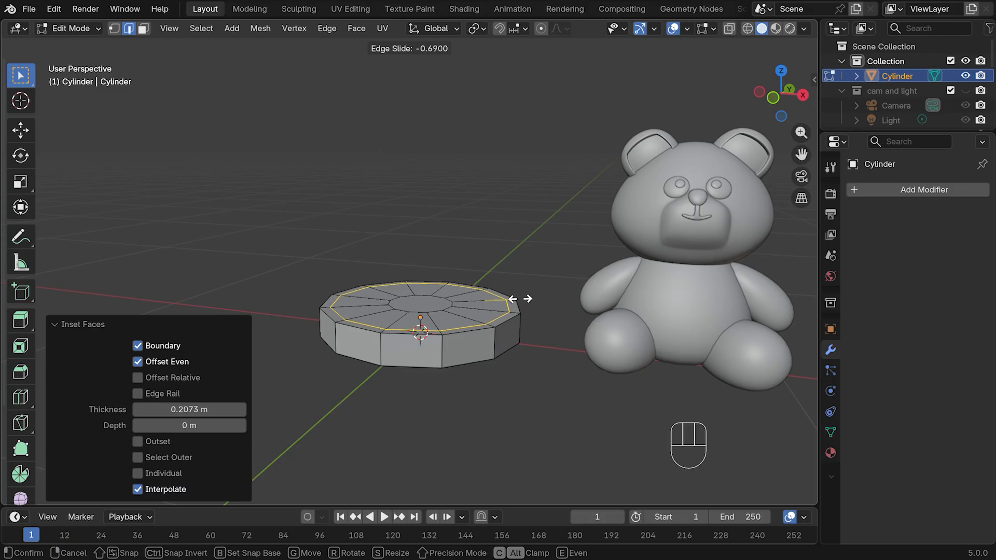
click(519, 298)
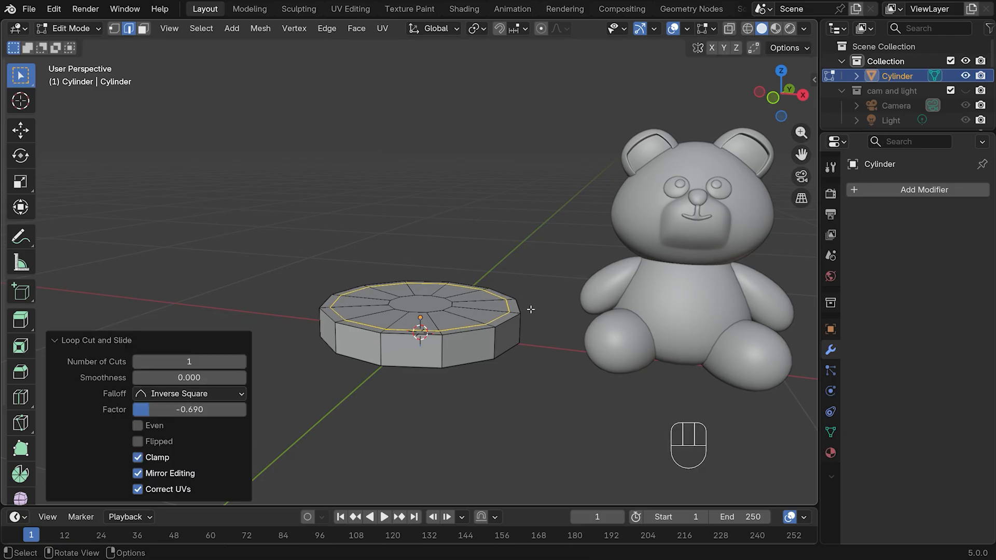
Step: Extrude the narrow outer face ring on top upward about 0.018 m to form a raised rim
key(3)
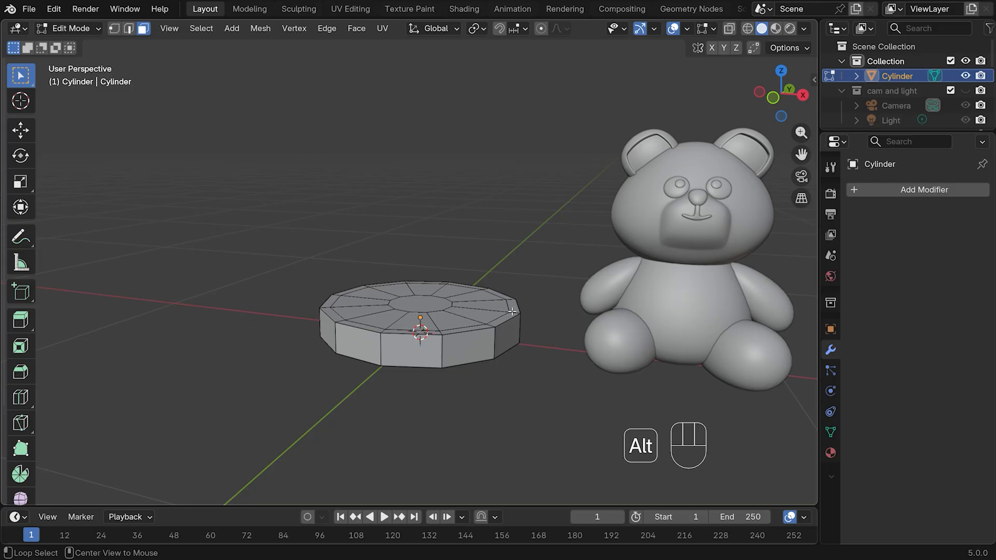
alt+click(512, 312)
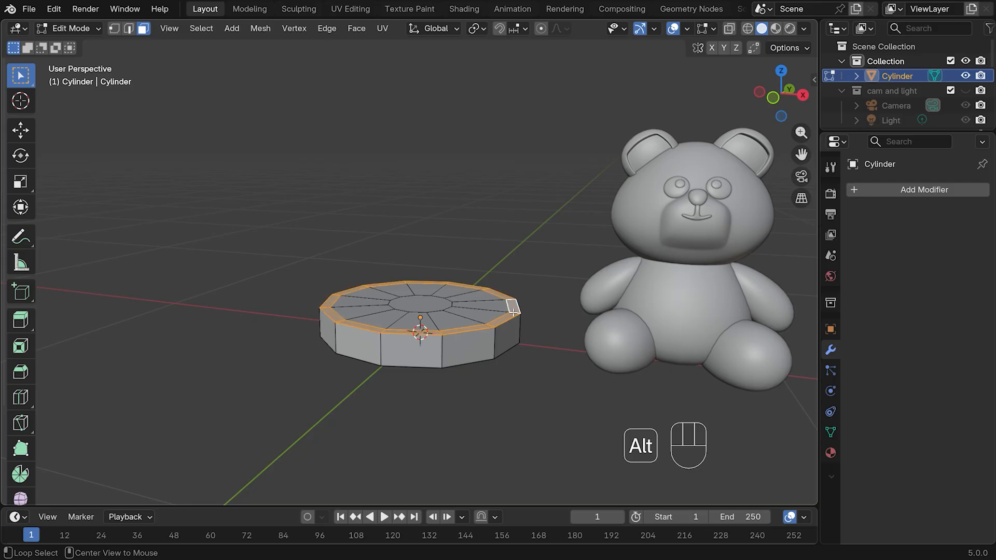
key(e)
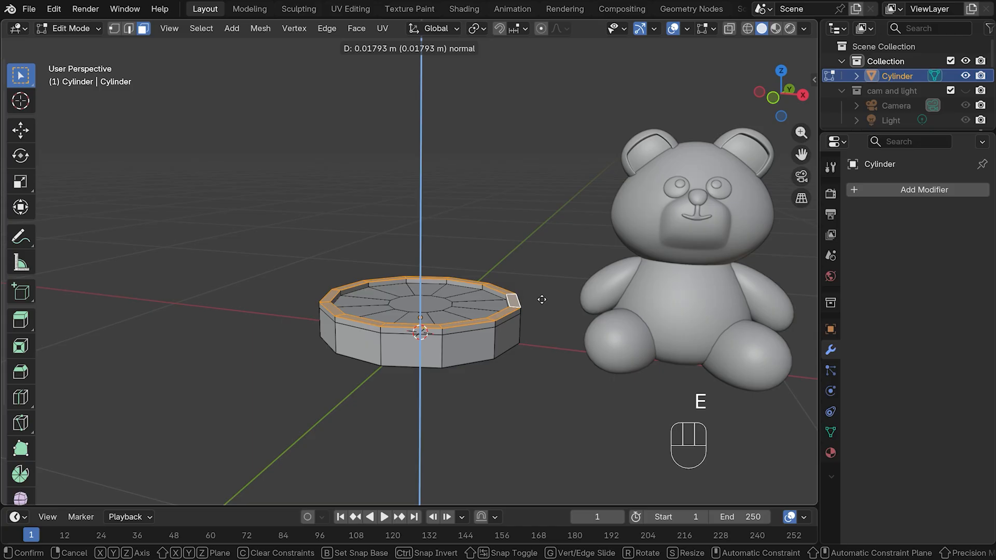
click(541, 299)
Step: Bevel the outer top edge loop of the rim by about 0.011 m with 3 segments
key(2)
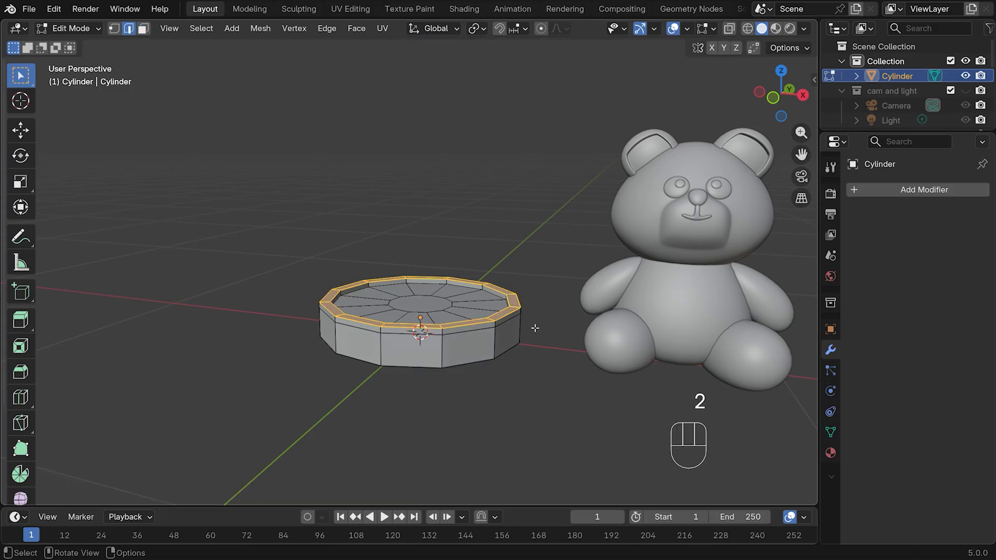
click(476, 323)
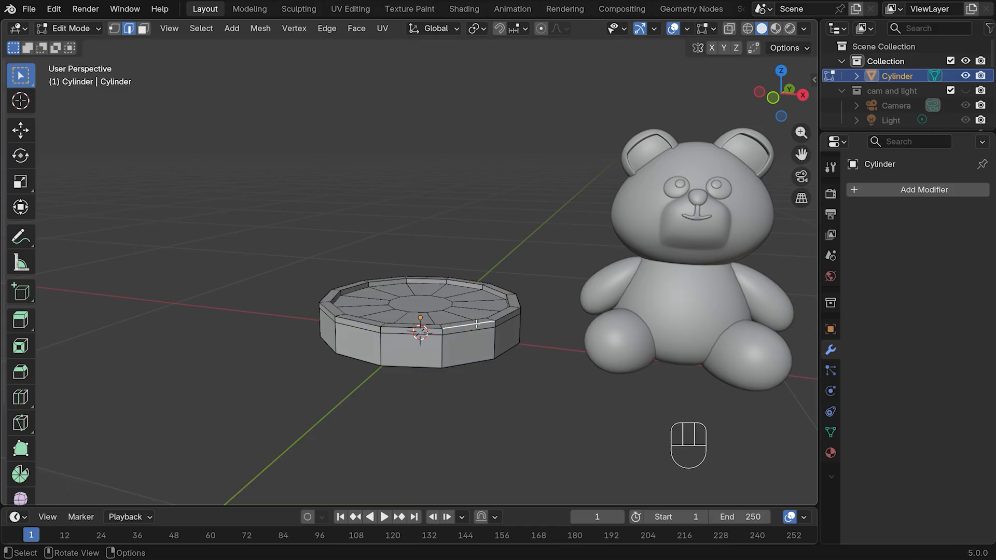
alt+click(462, 325)
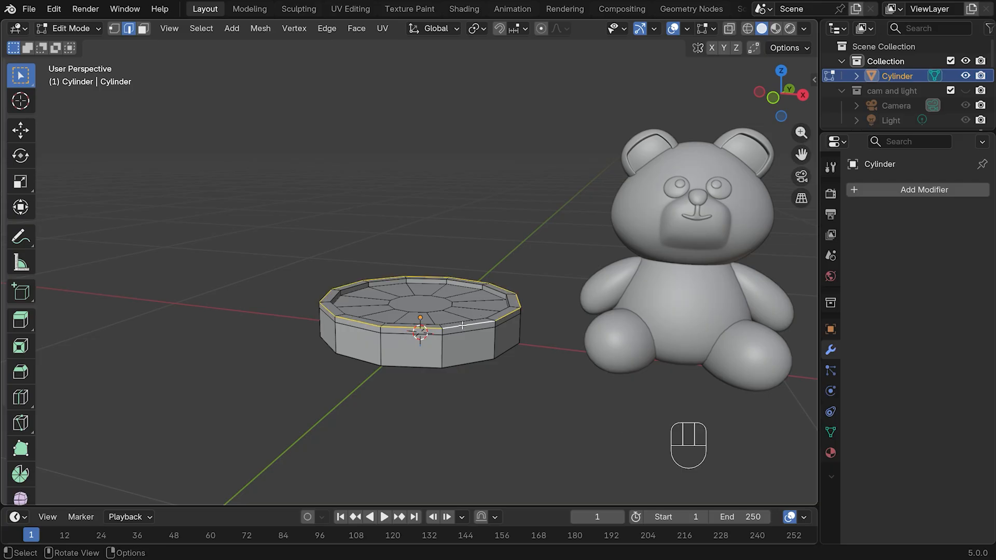
key(ctrl+b)
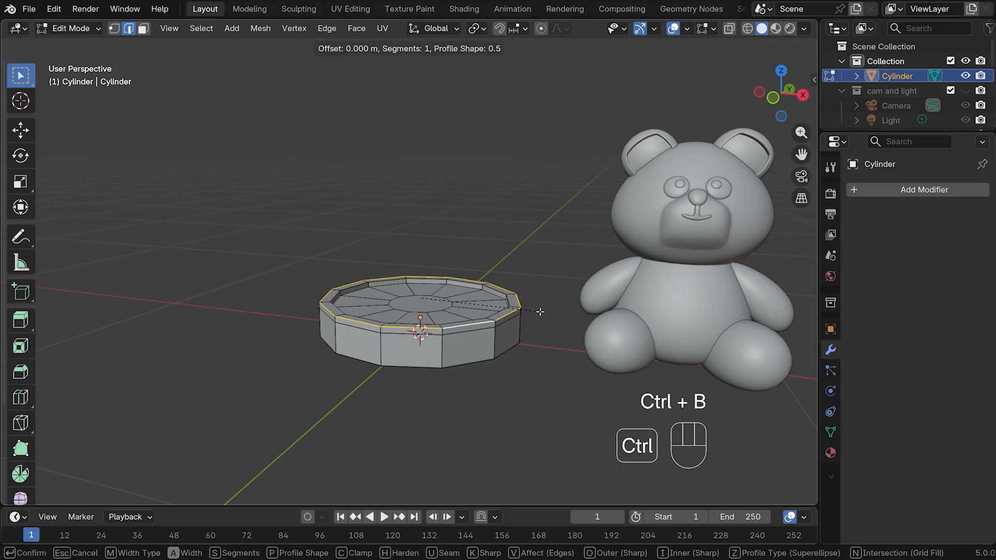
scroll(543, 310, up, 1)
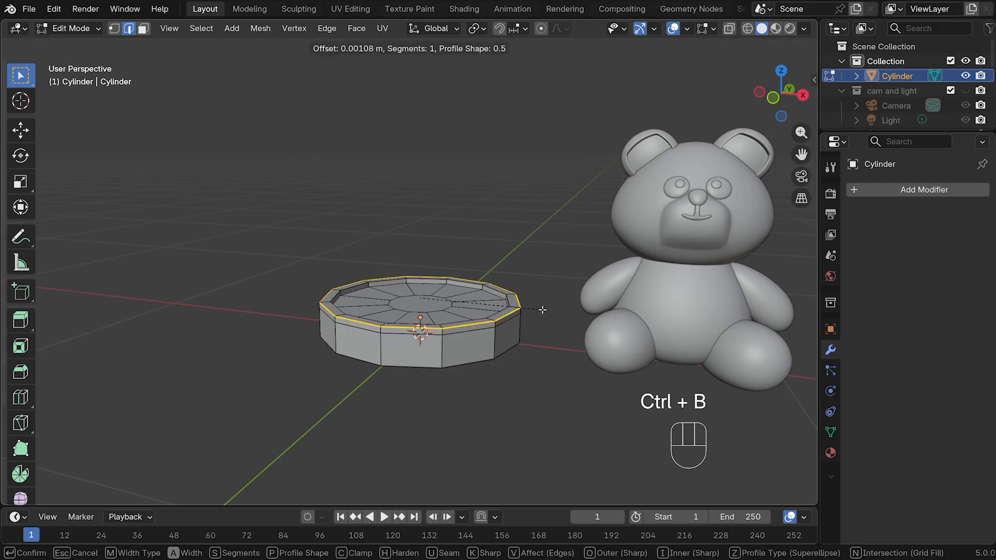
scroll(542, 309, up, 1)
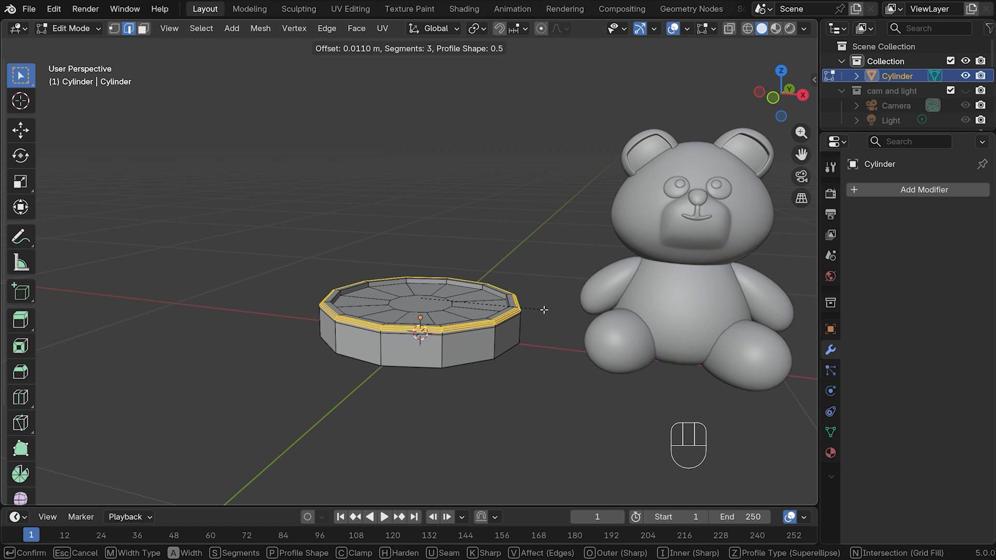
click(543, 309)
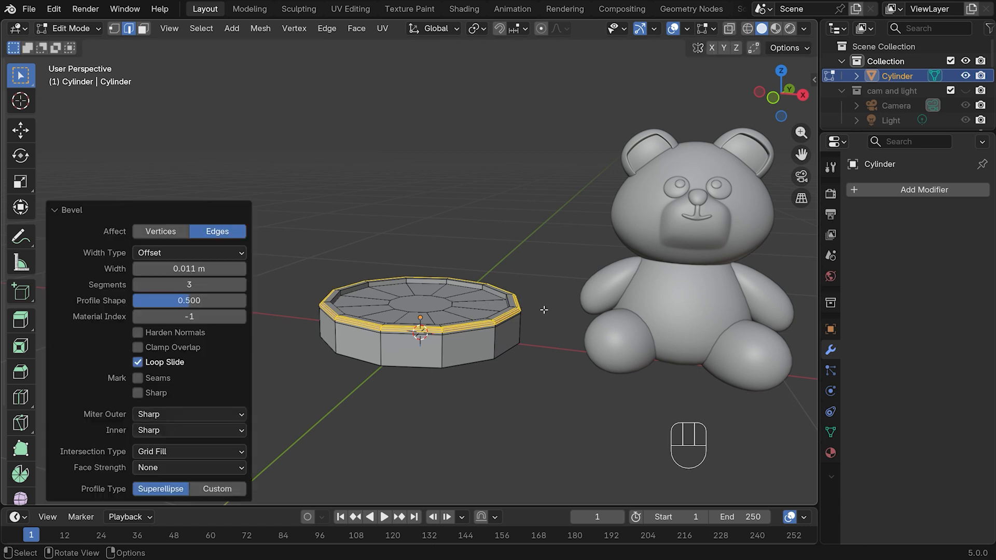
Step: Bevel the inner top edge loop of the rim by about 0.01 m with 3 segments
alt+click(505, 310)
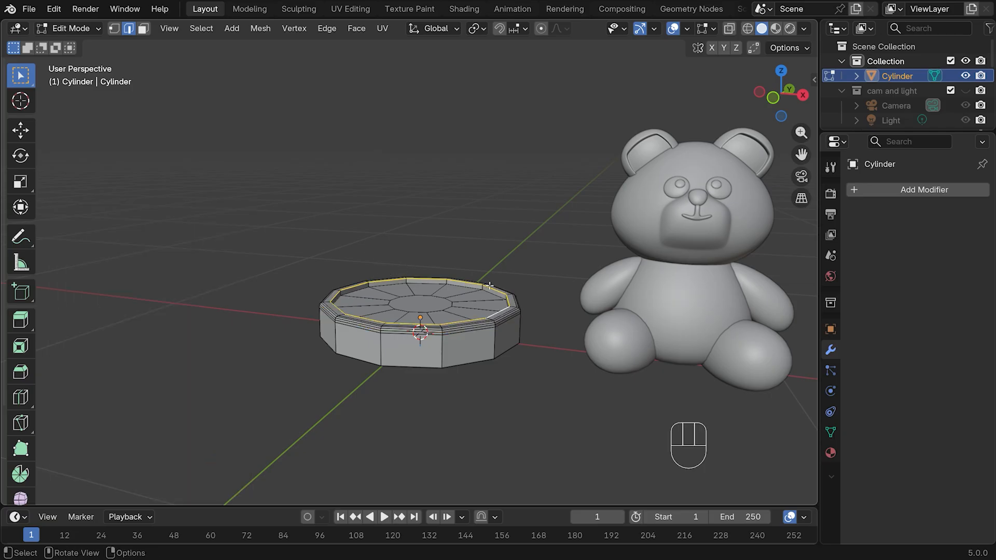
key(ctrl+b)
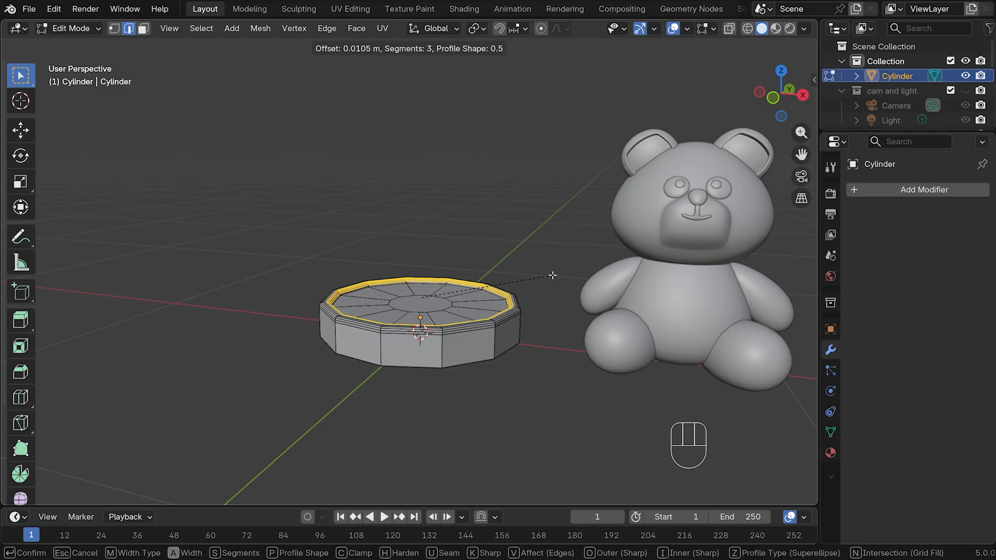
click(553, 275)
Step: Scale the dish's bottom edge loop to about 0.817 and bevel it by about 0.085 m with 3 segments
alt+click(469, 363)
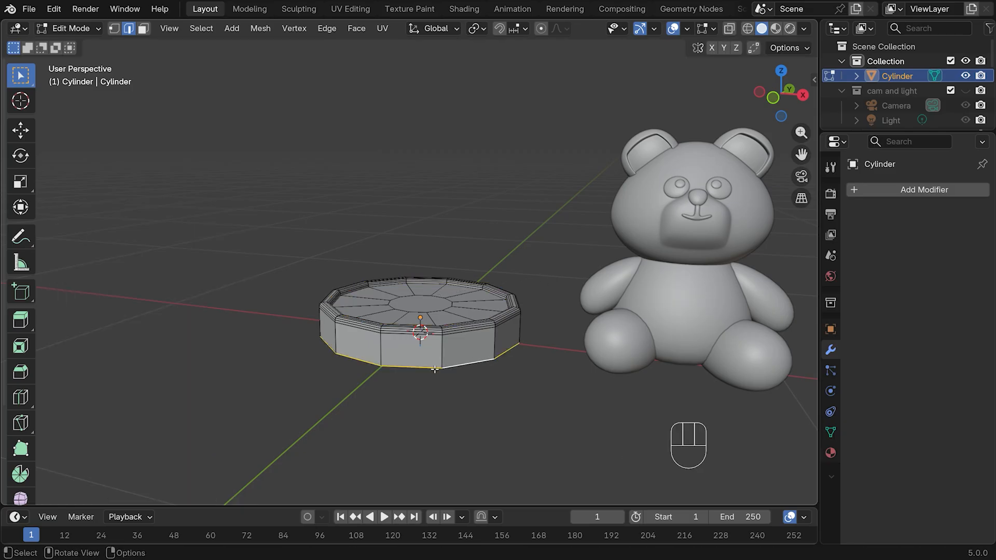
key(s)
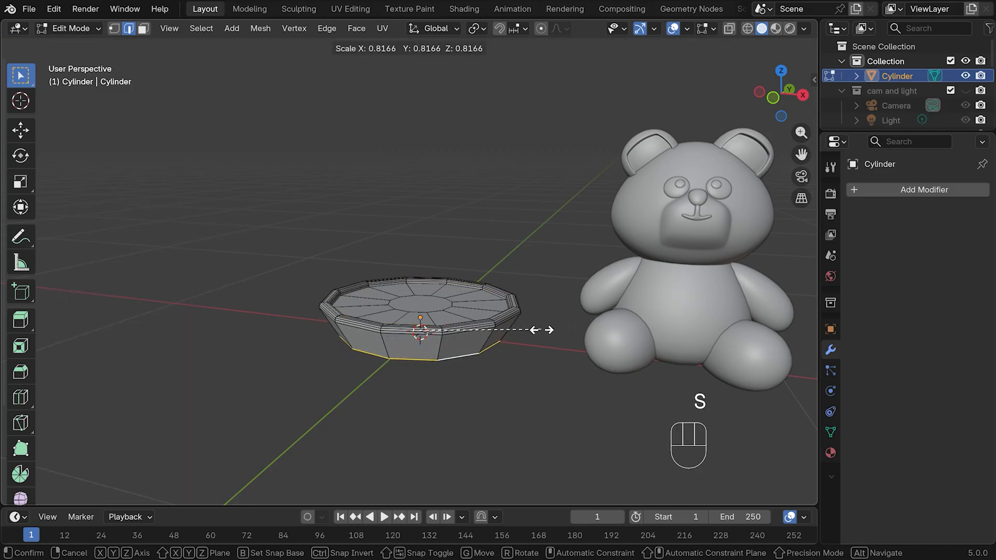
click(540, 328)
key(ctrl+b)
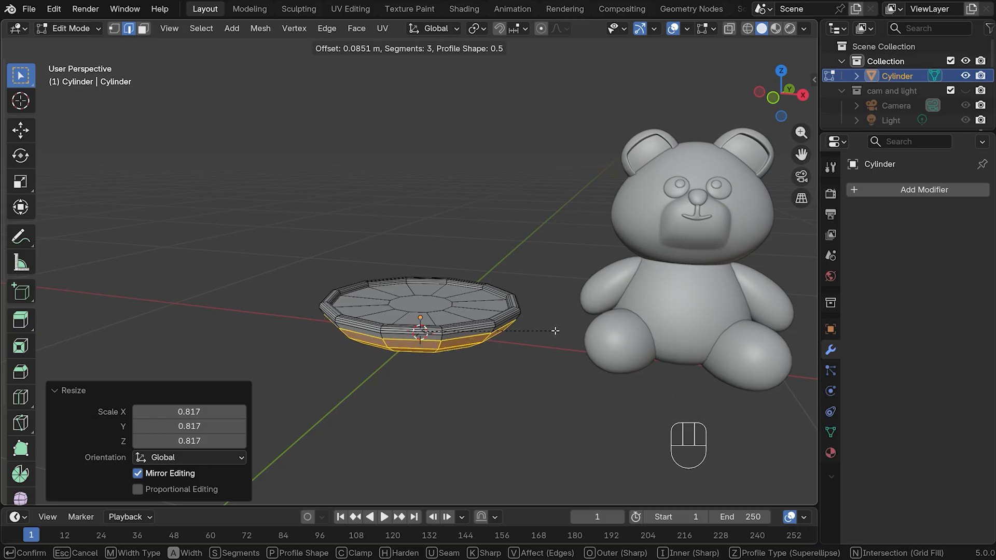
click(554, 330)
mouse_move(530, 344)
middle_down()
mouse_move(513, 332)
mouse_move(498, 339)
mouse_move(522, 341)
middle_up()
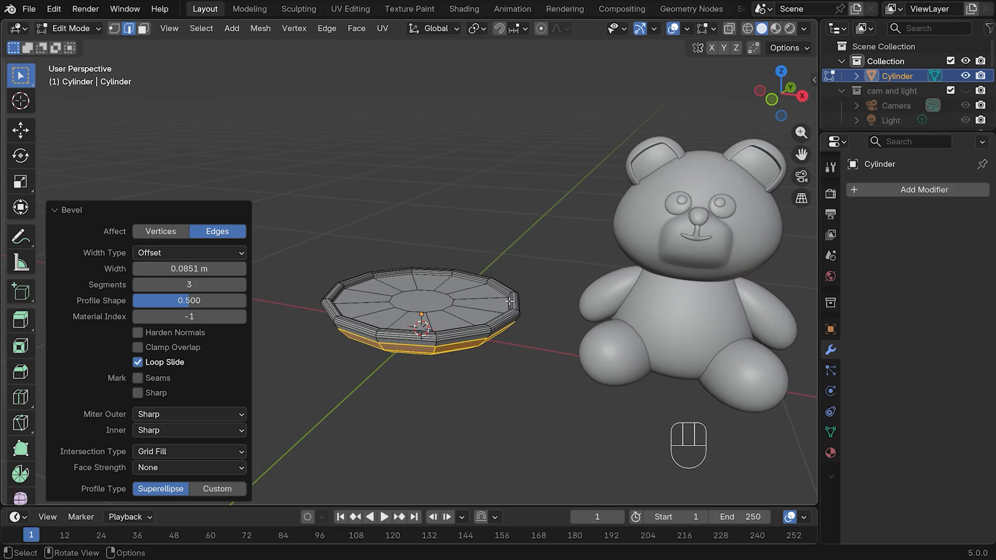
Step: Give the dish a level 3 Subdivision Surface in Object Mode and shade it smooth
key(Tab)
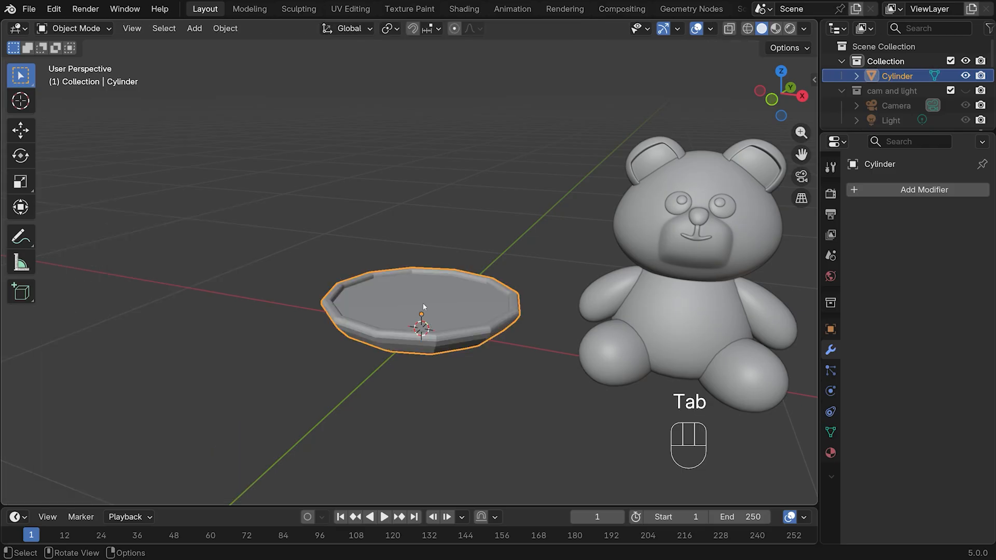
key(ctrl+3)
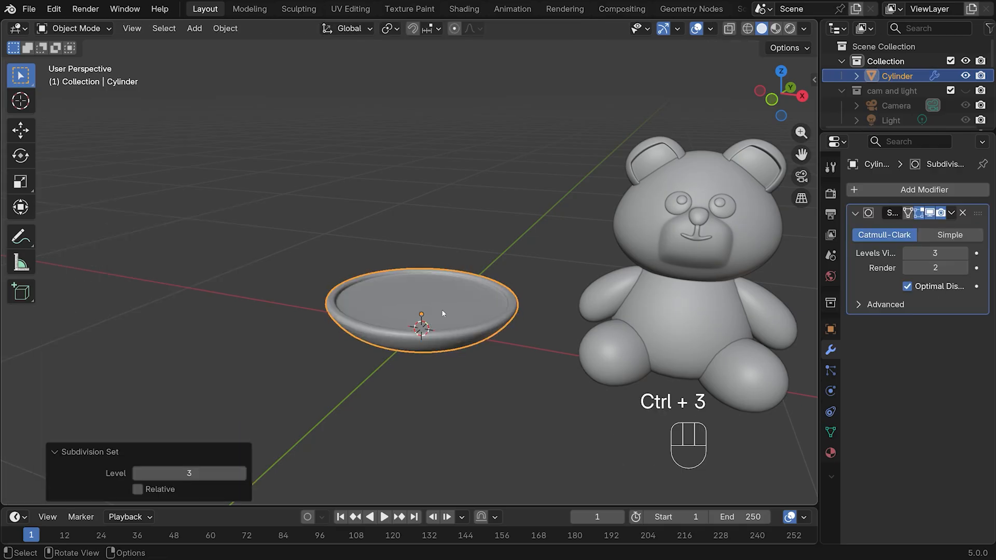
right_click(442, 301)
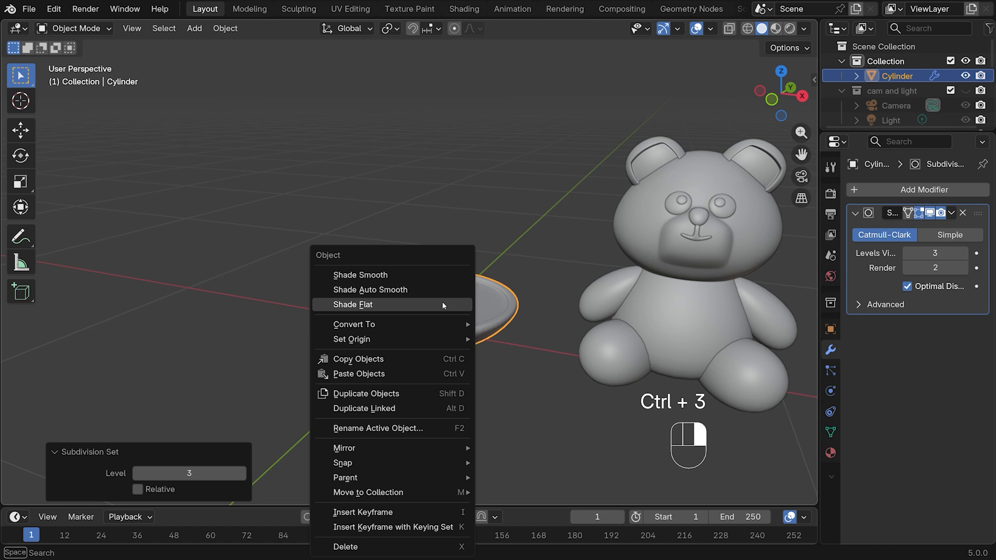
click(427, 276)
Step: Lower the dish's central floor face about 0.027 m along Z with smooth proportional editing at a size of about 0.149 m
middle_drag(476, 316, 565, 321)
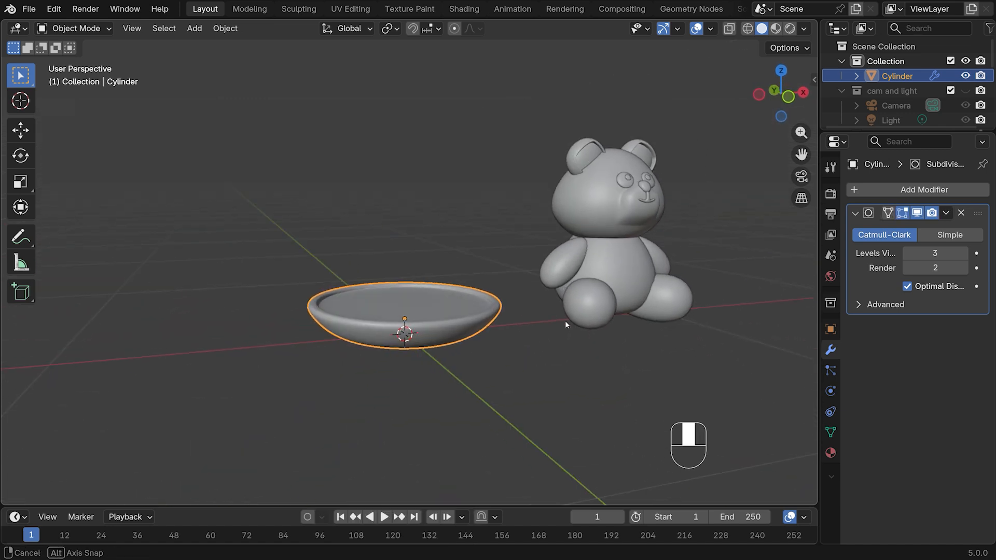
key(Tab)
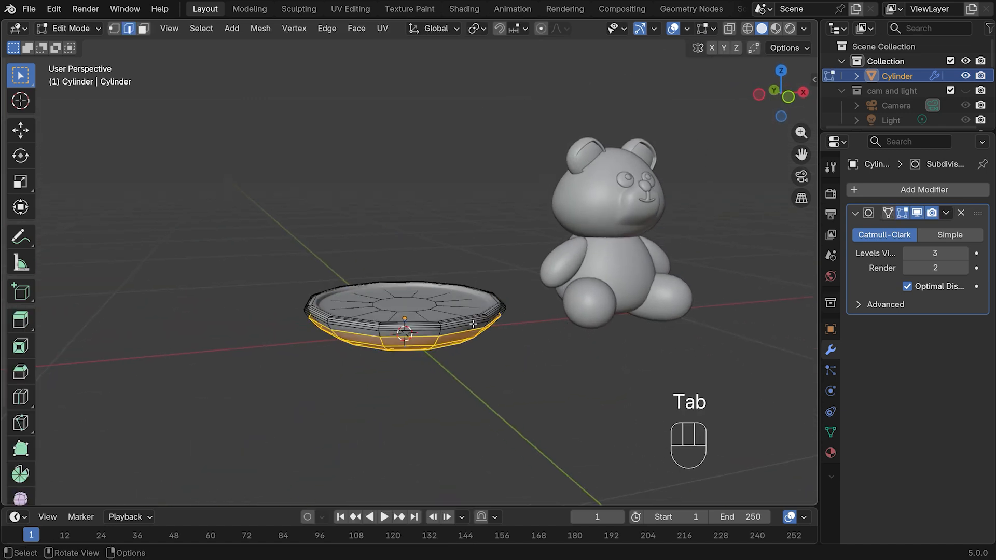
key(3)
click(410, 302)
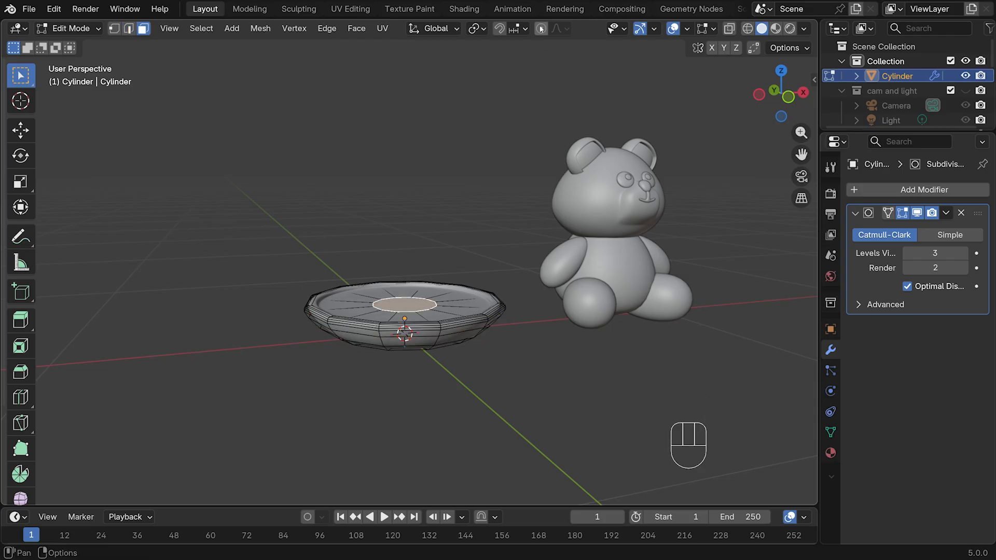
key(o)
key(g)
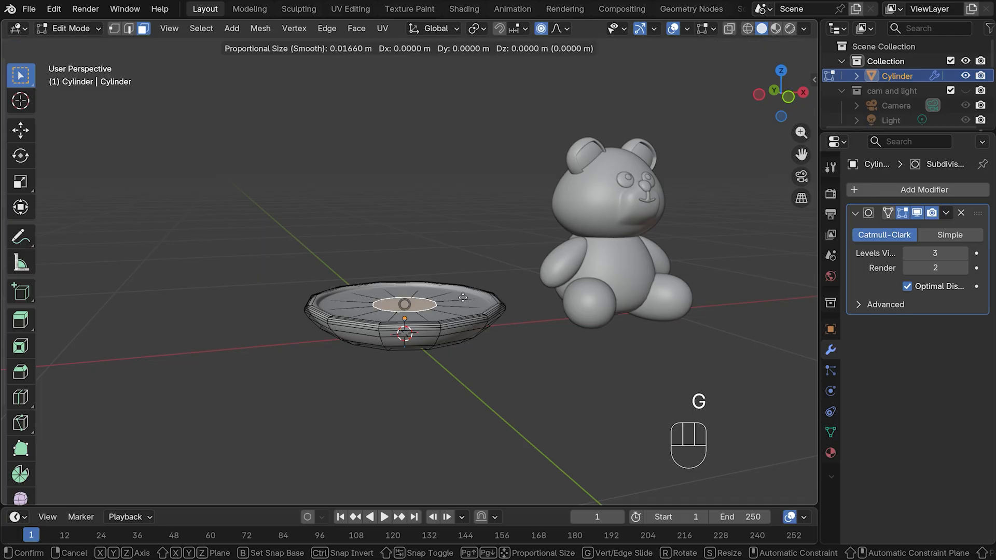
scroll(462, 297, up, 10)
scroll(463, 298, down, 15)
scroll(462, 297, down, 3)
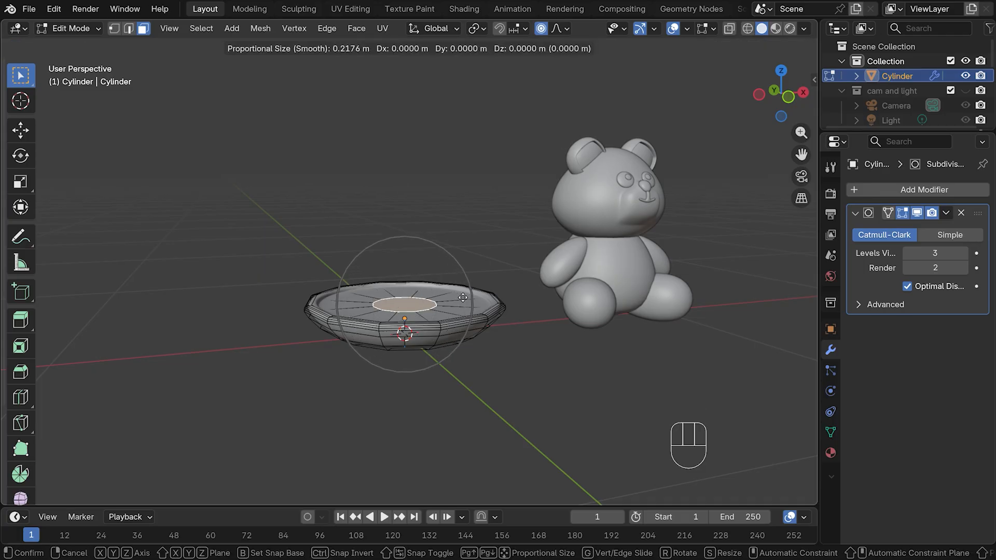
key(z)
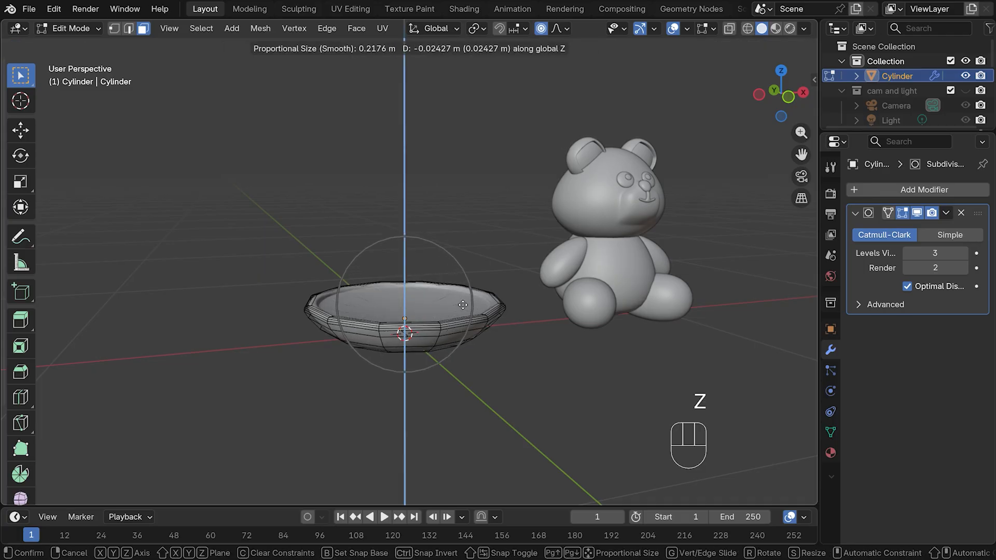
scroll(463, 306, up, 4)
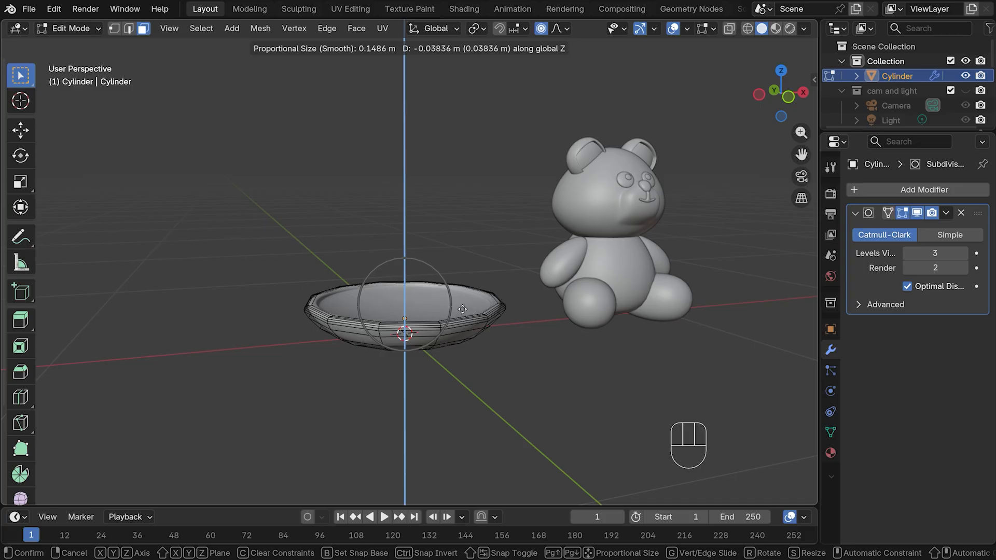
click(463, 310)
Step: With X-ray on, add one loop cut around the dish's floor slid inward about 0.74, then return to a solid Object Mode view
middle_drag(463, 310, 481, 326)
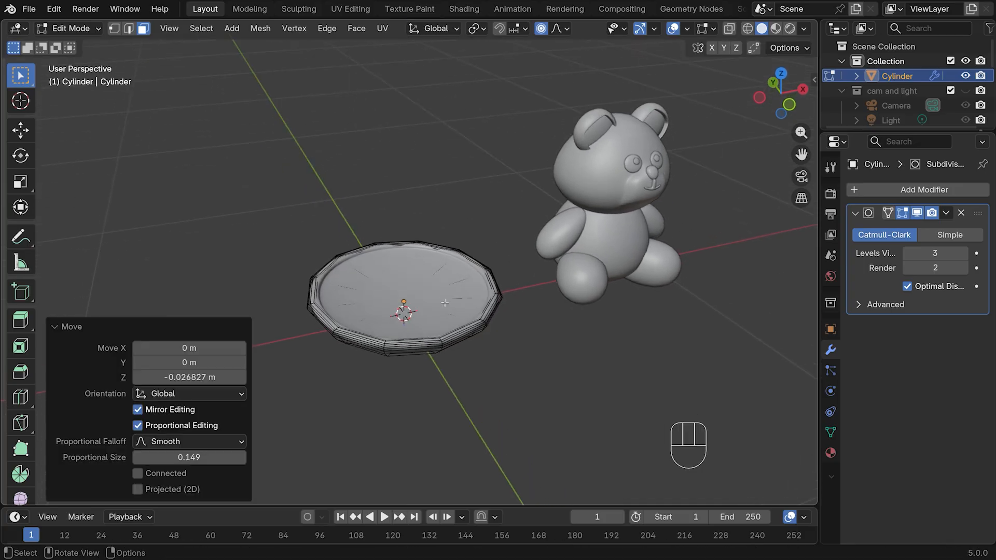
key(alt+z)
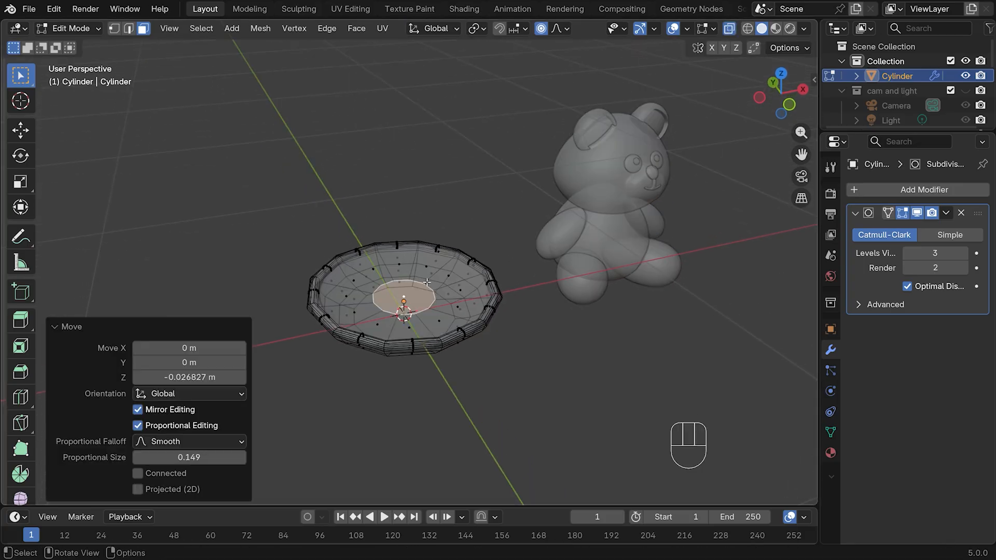
key(ctrl+r)
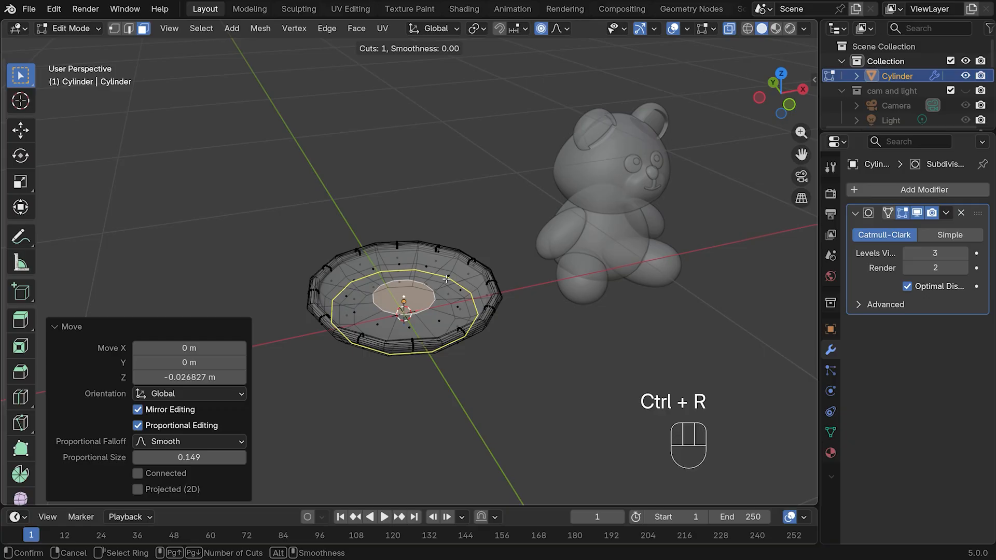
click(413, 266)
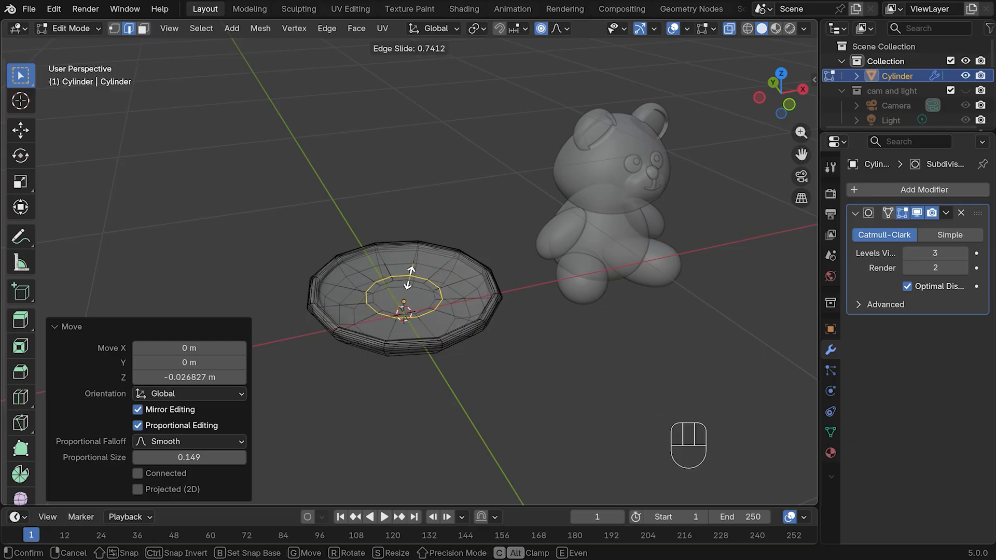
click(410, 279)
key(Tab)
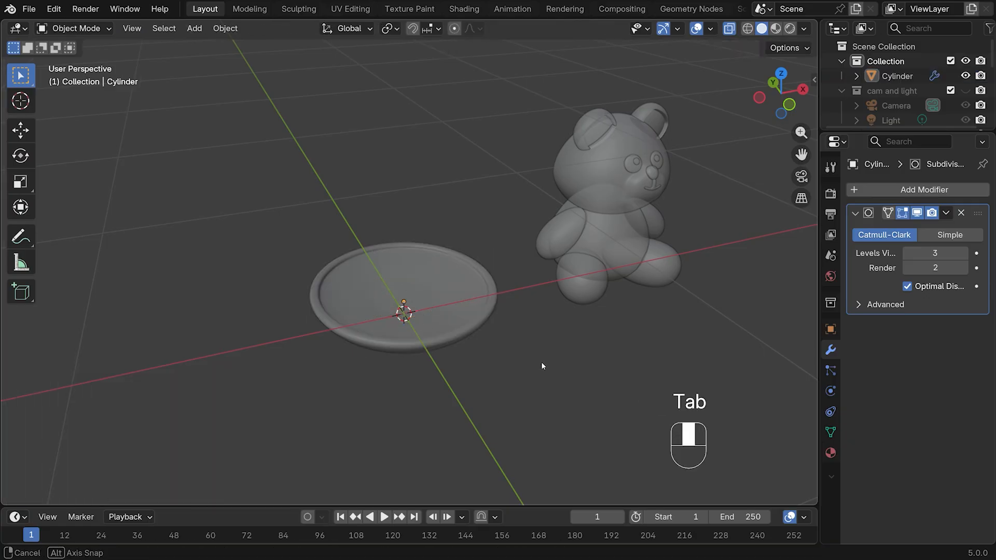
middle_drag(540, 362, 523, 291)
click(729, 29)
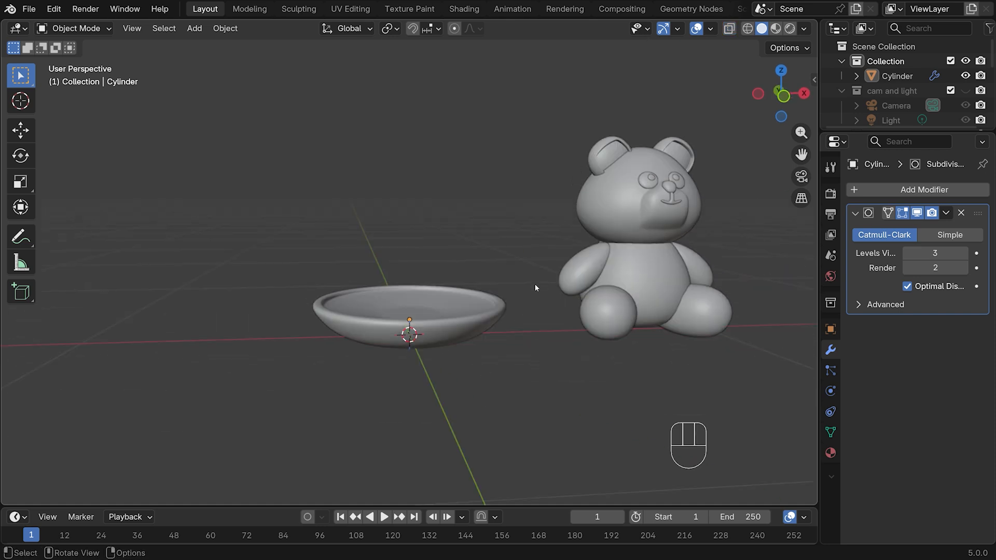
Step: Place the 3D cursor on the inner floor at the dish's centre and check its height from the front
key(KP_1)
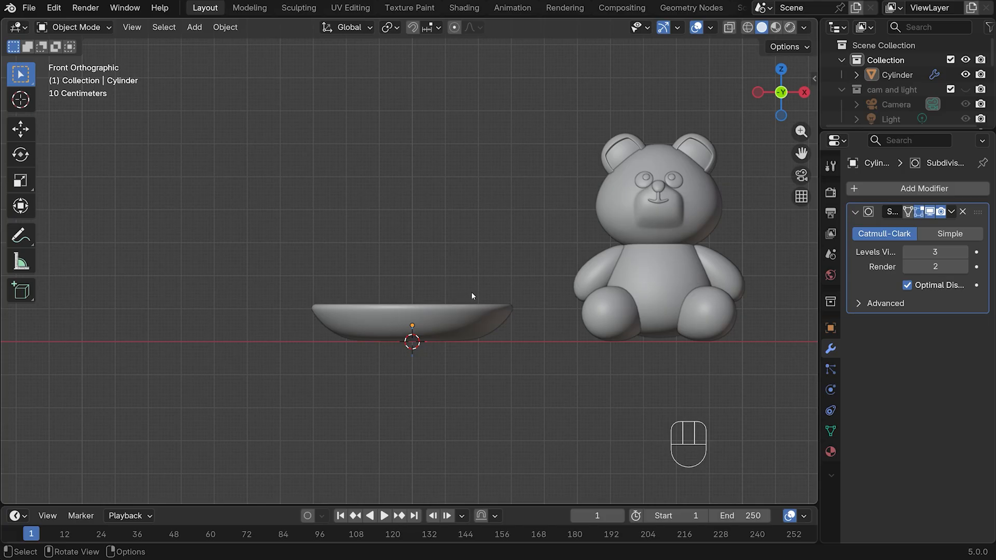
key(KP_7)
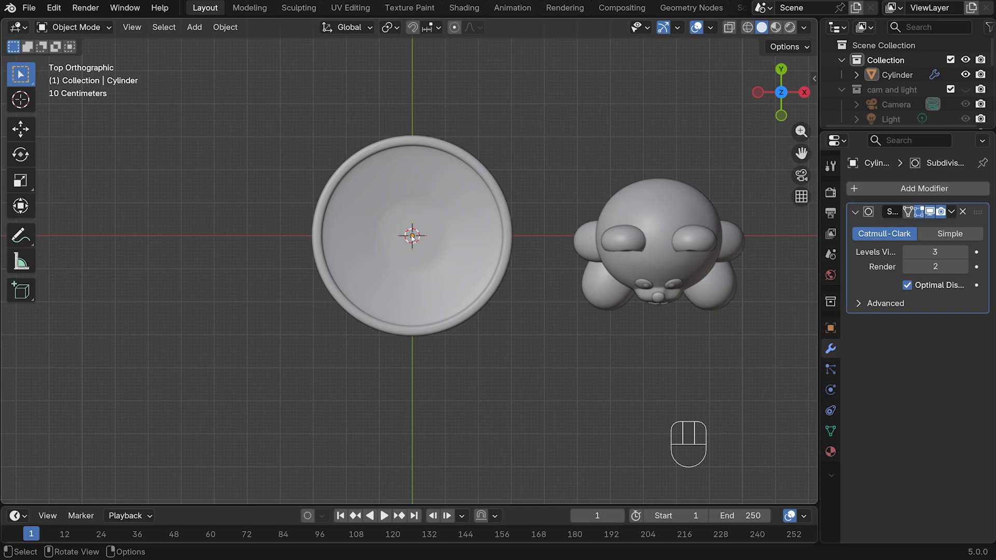
key(shift)
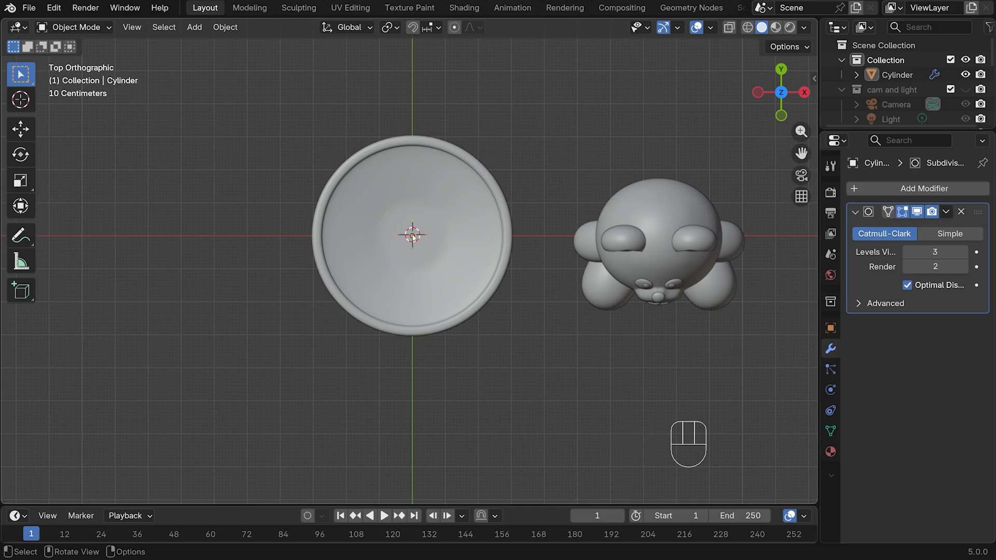
key(shift)
shift+right_click(413, 236)
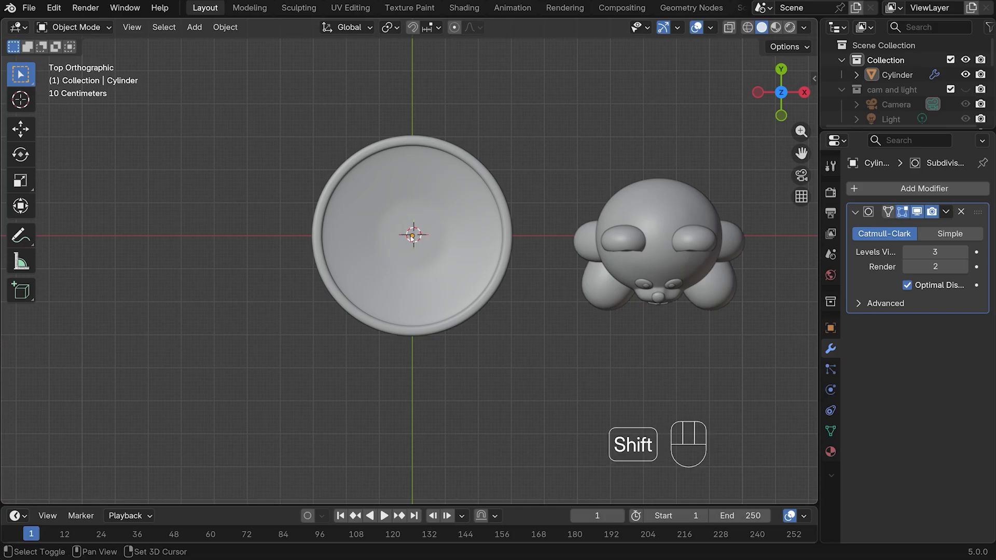
shift+right_click(412, 236)
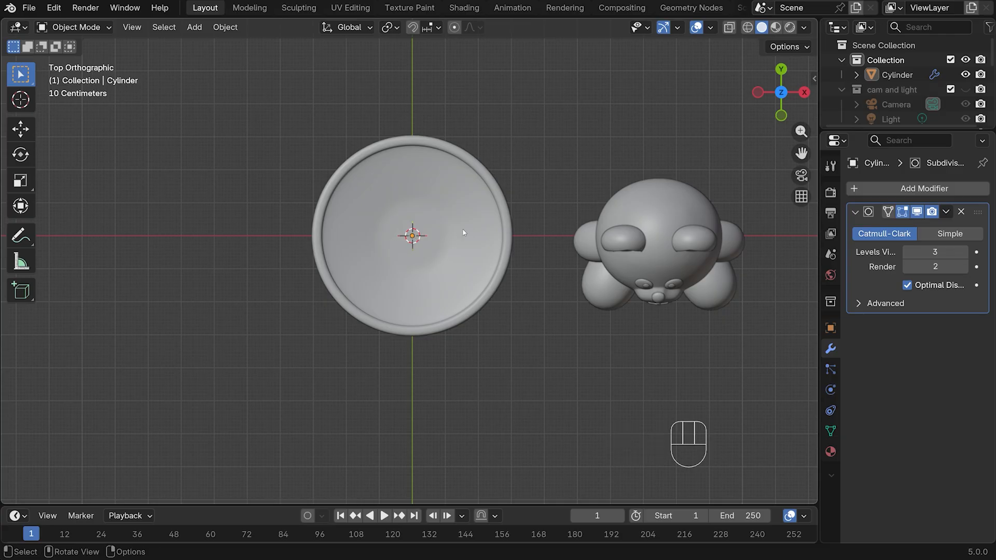
middle_drag(463, 235, 420, 249)
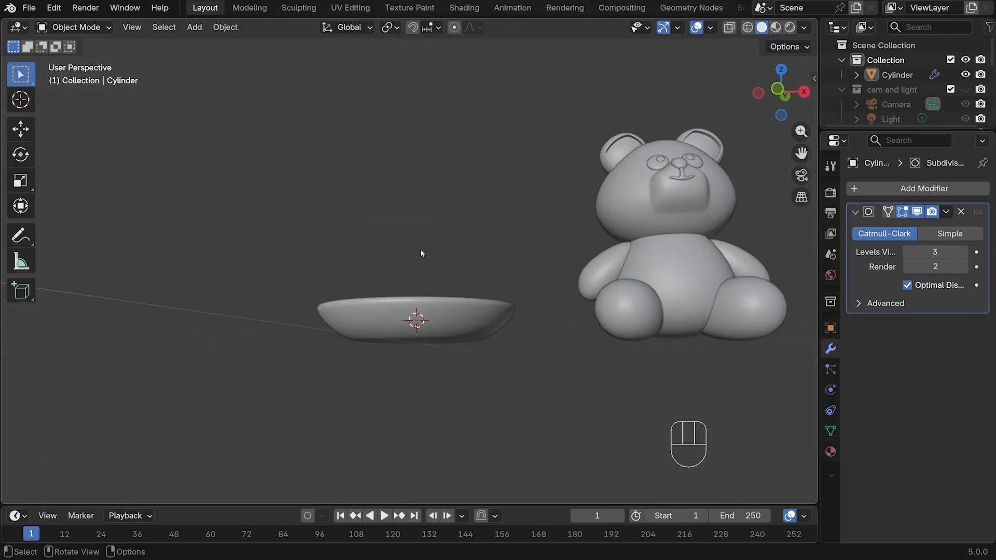
key(KP_1)
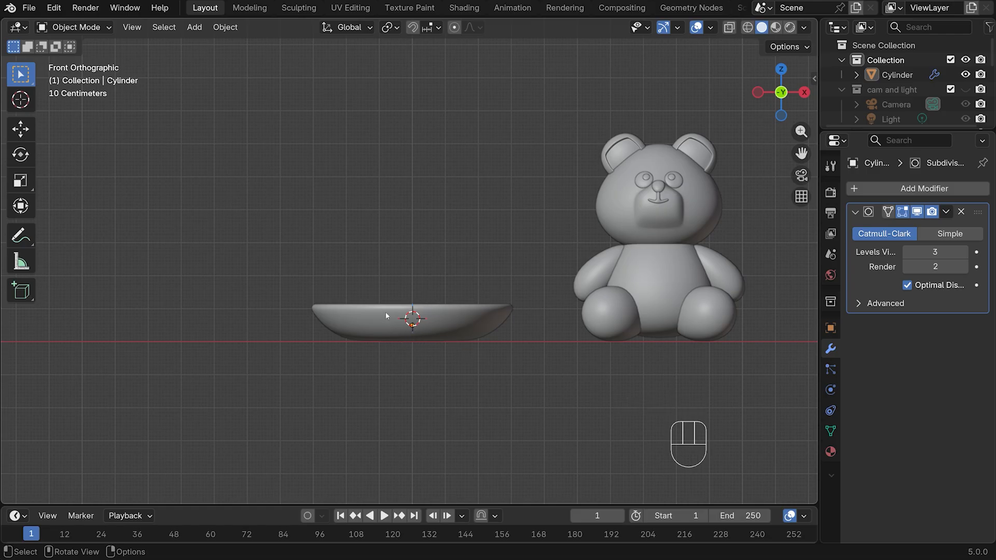
Step: Add a cube at the 3D cursor and scale it to about 0.25 so it fits within the dish from above
key(KP_7)
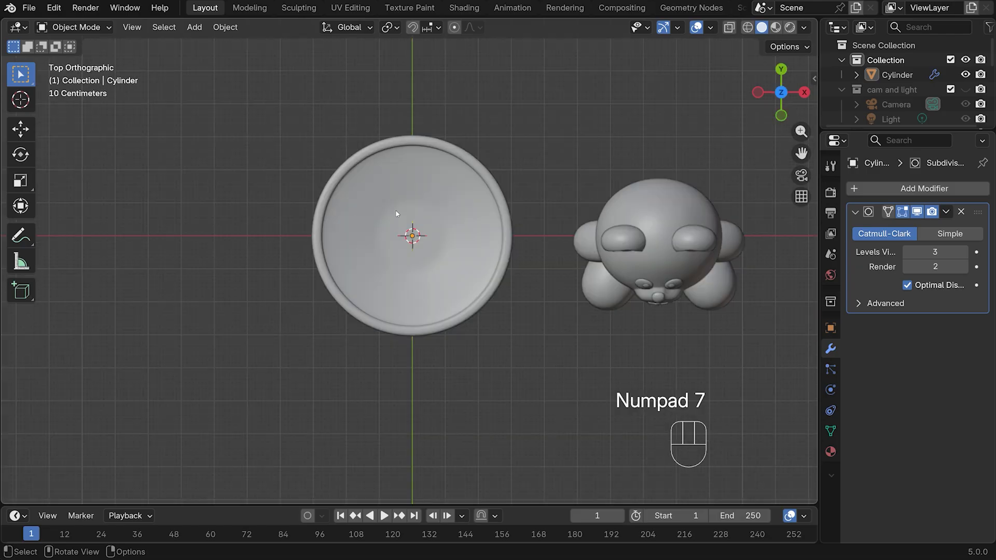
key(shift+a)
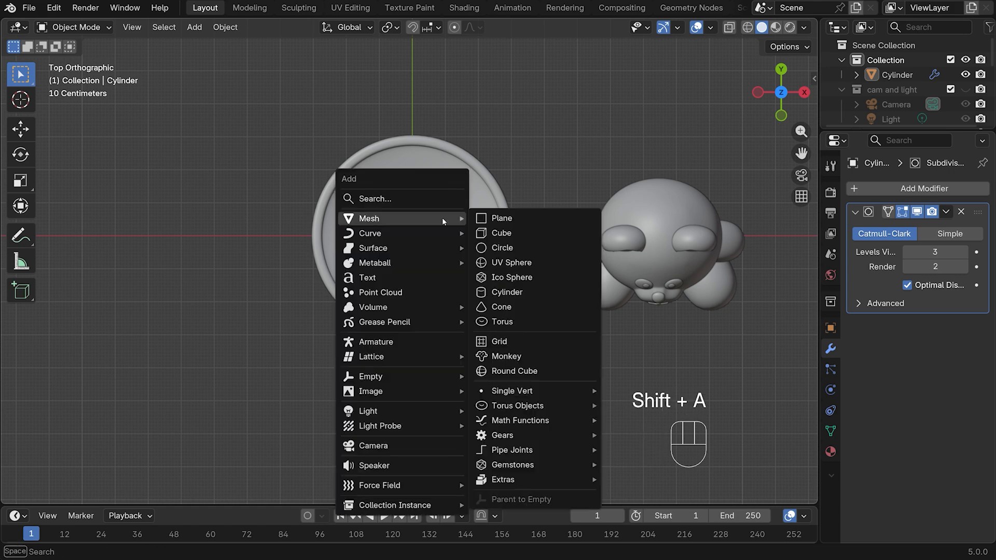
click(505, 235)
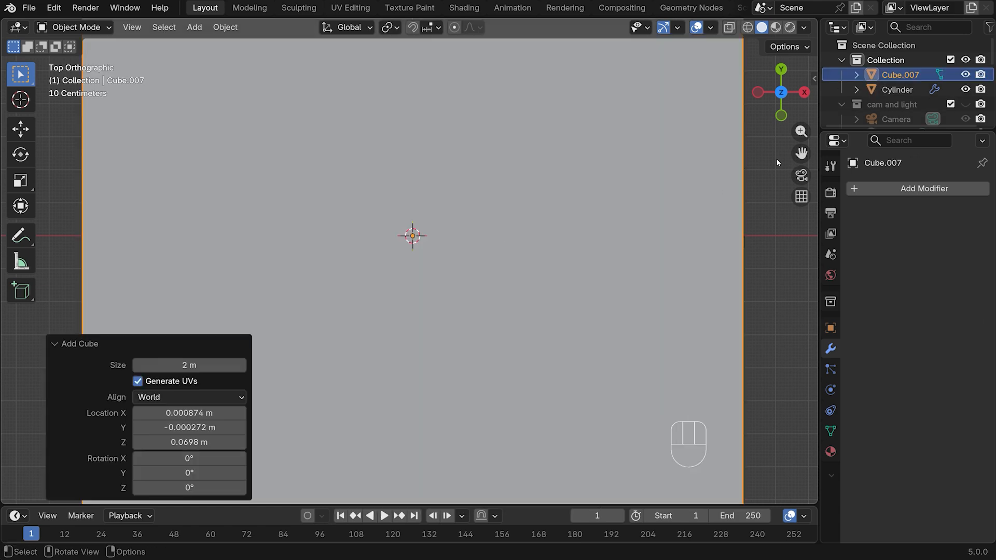
key(s)
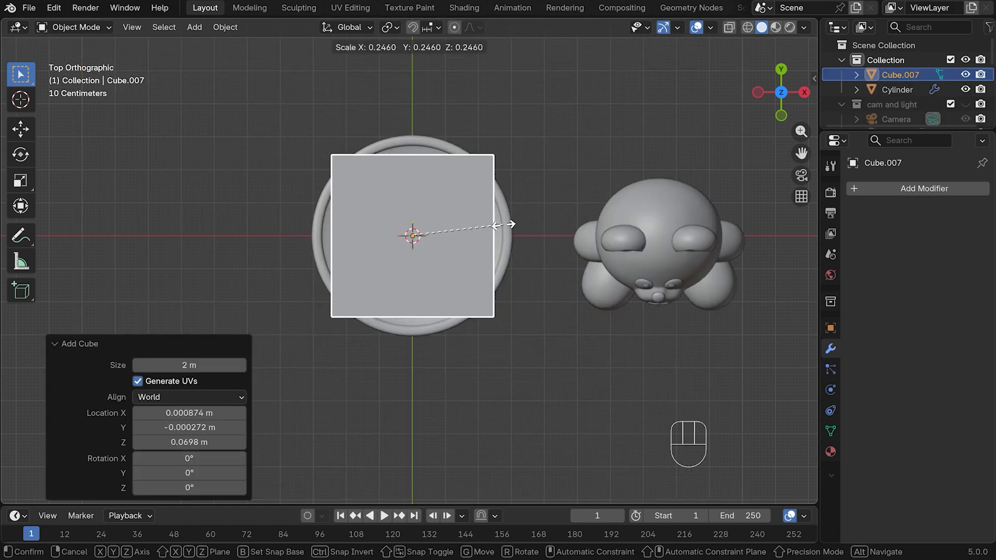
click(511, 221)
Step: Round the cube with a level 3 Subdivision Surface and scale it up by about 1.073
key(ctrl+3)
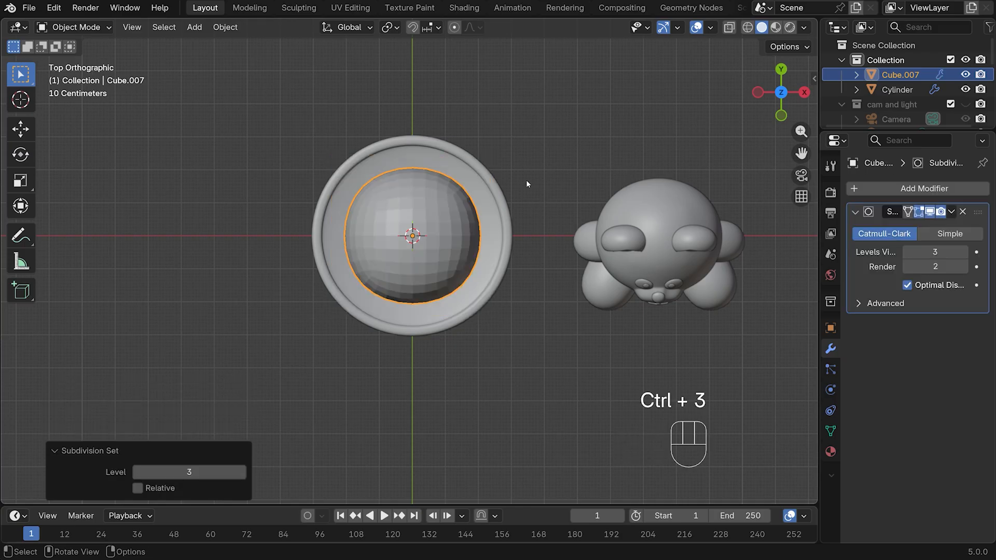
key(s)
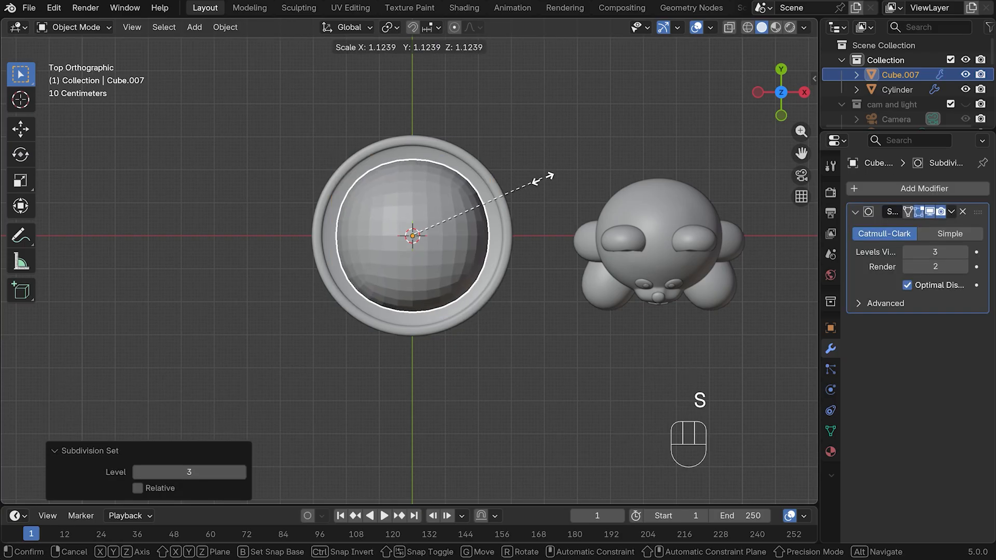
click(534, 176)
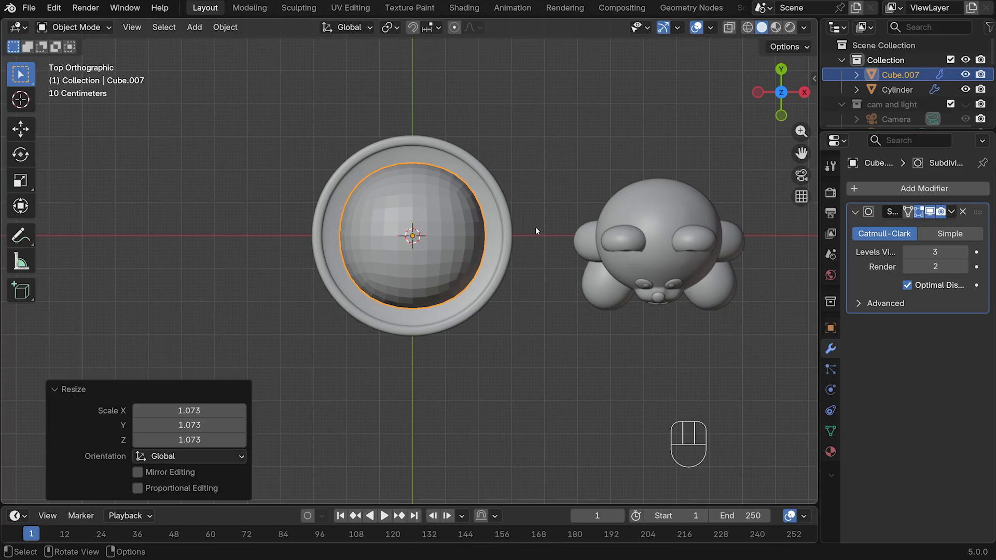
key(KP_1)
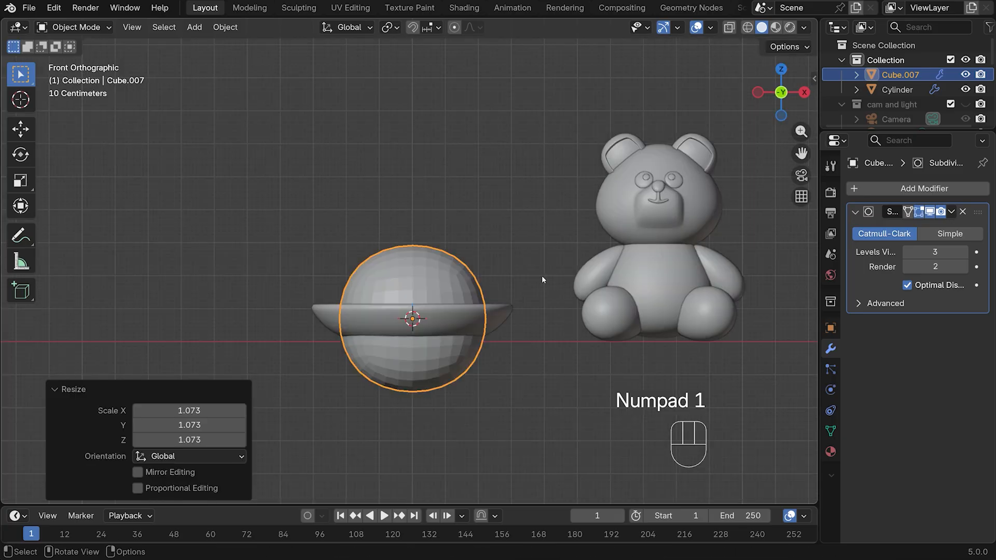
Step: Flatten the rounded cube to about 0.199 along Z and raise it about 0.046 m
key(s)
key(z)
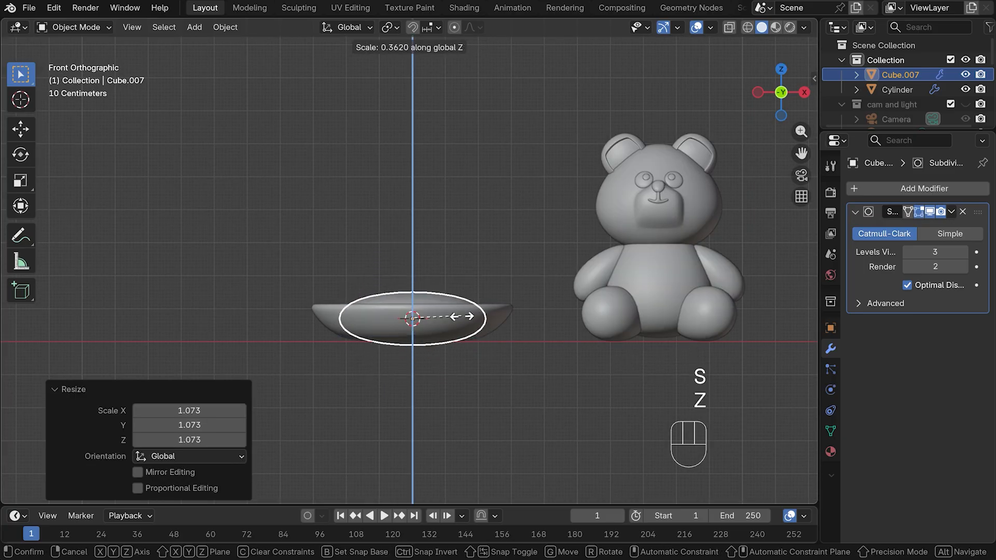
click(440, 321)
key(g)
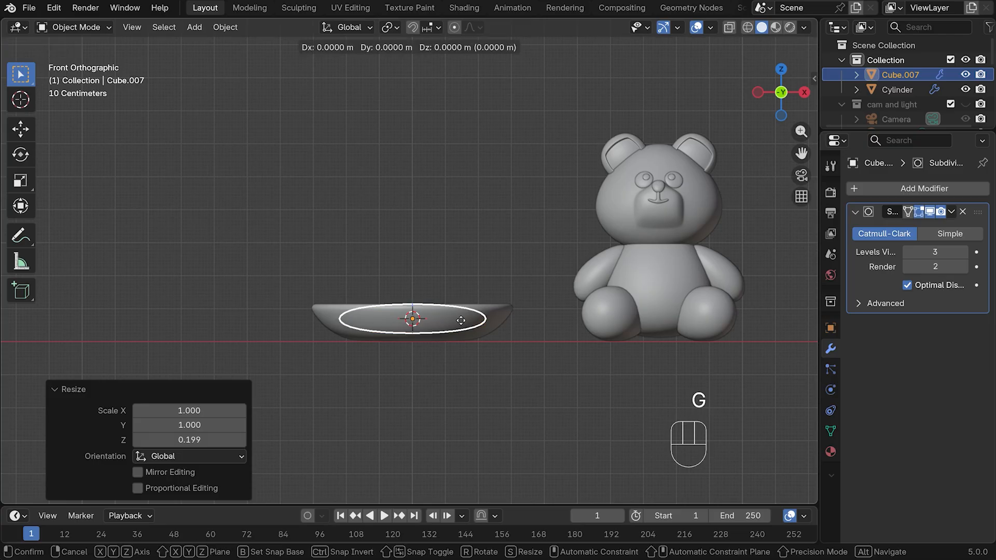
key(z)
click(460, 305)
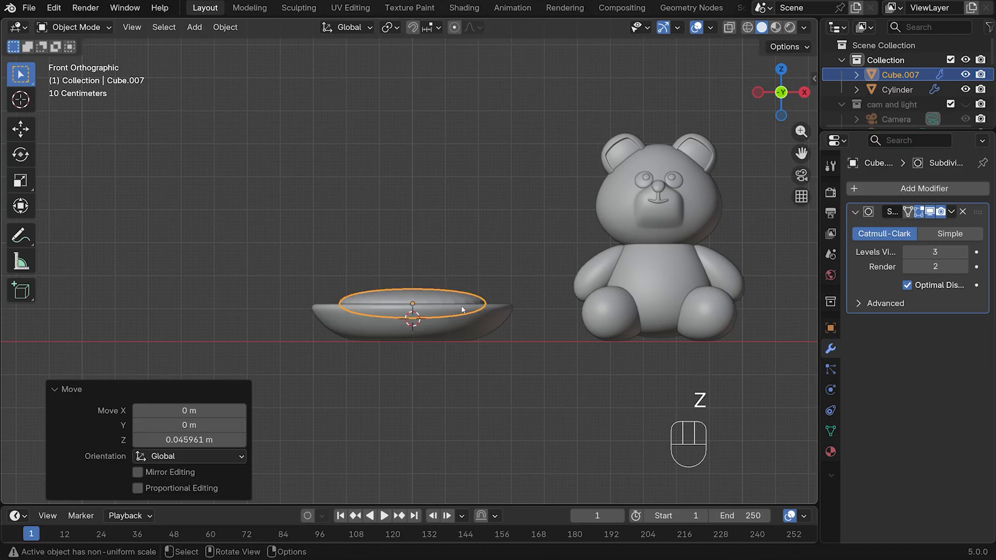
Step: Raise the flattened shape about another 0.016 m along Z in the dish and apply its scale
middle_drag(460, 304, 504, 305)
key(KP_1)
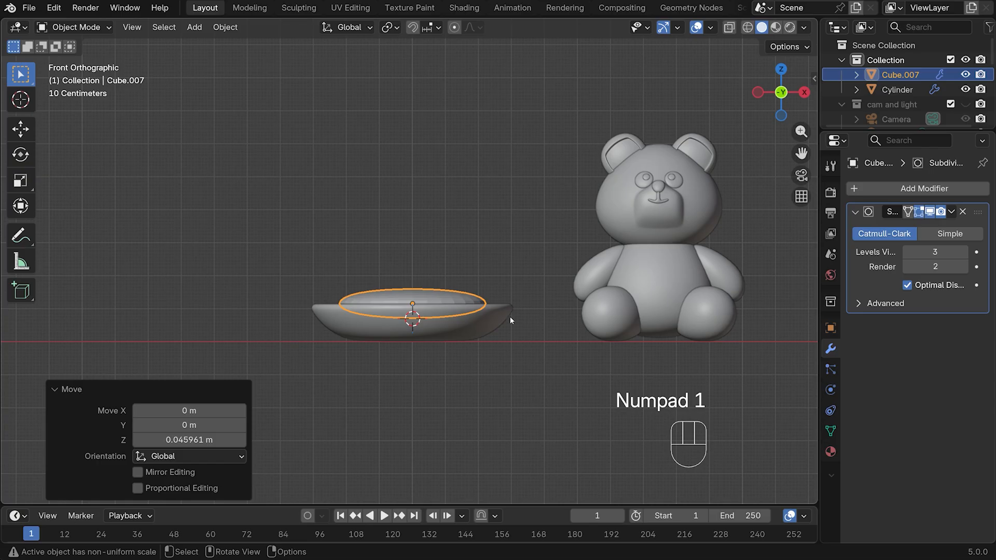
key(g)
key(z)
click(515, 287)
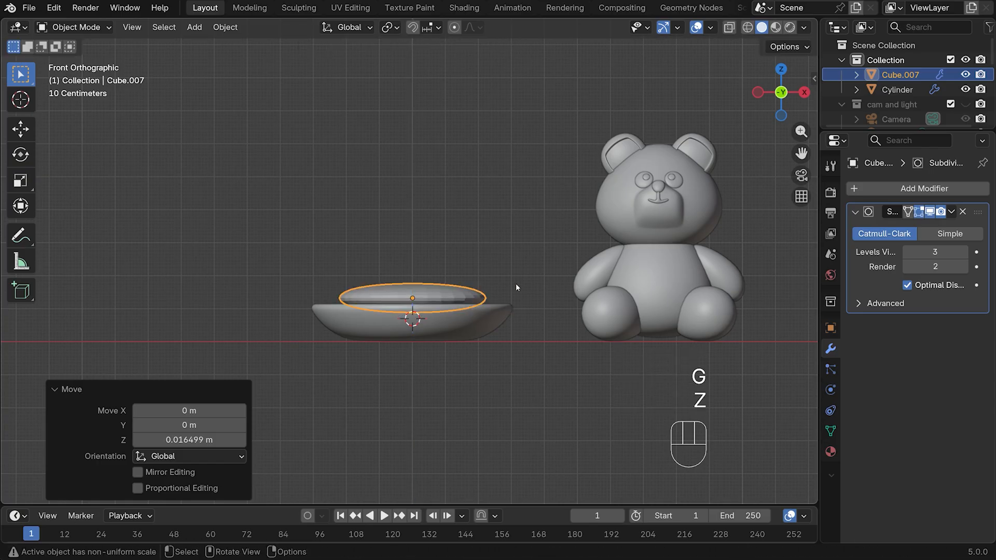
key(ctrl+a)
click(534, 284)
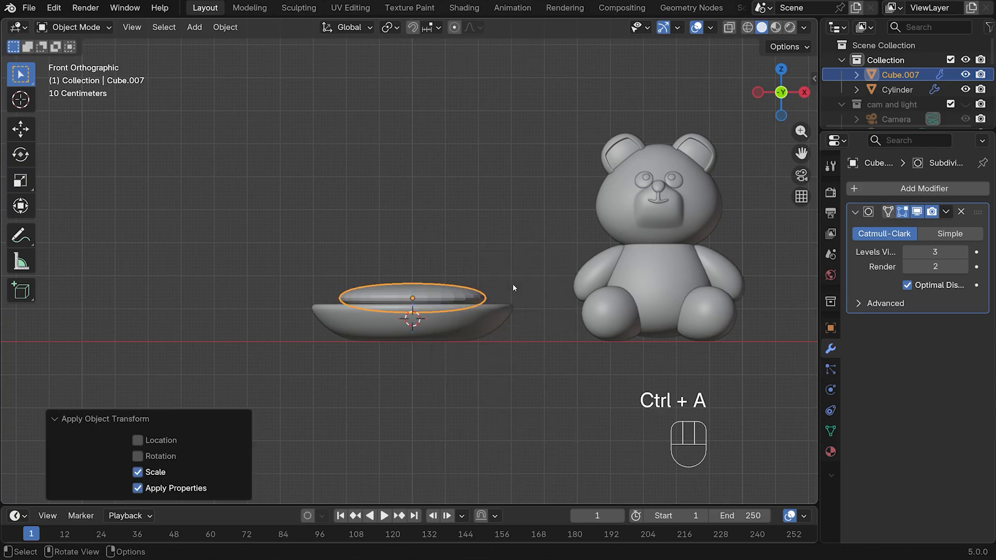
Step: Add one horizontal loop cut around the flattened cube's mesh, slid down toward its base by about 0.864
key(Tab)
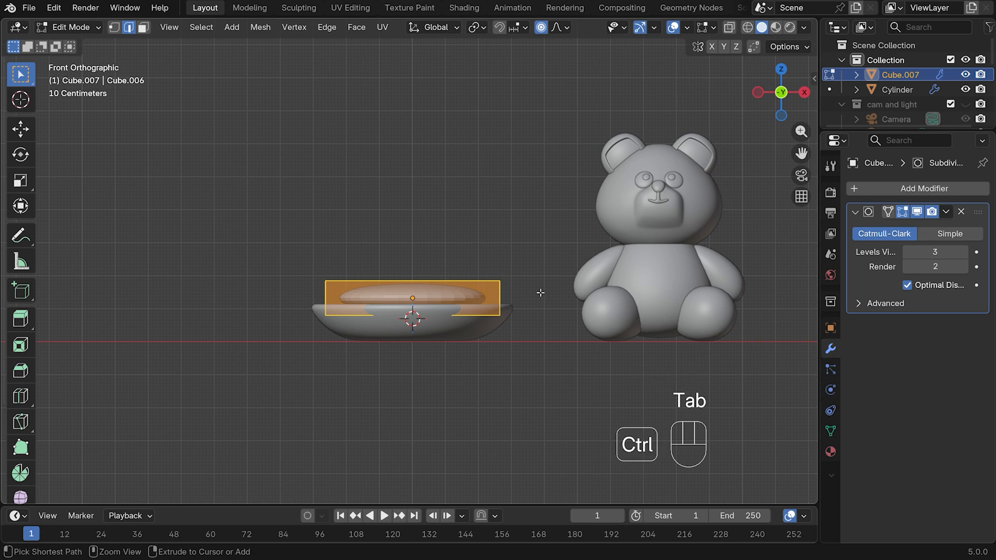
key(ctrl+r)
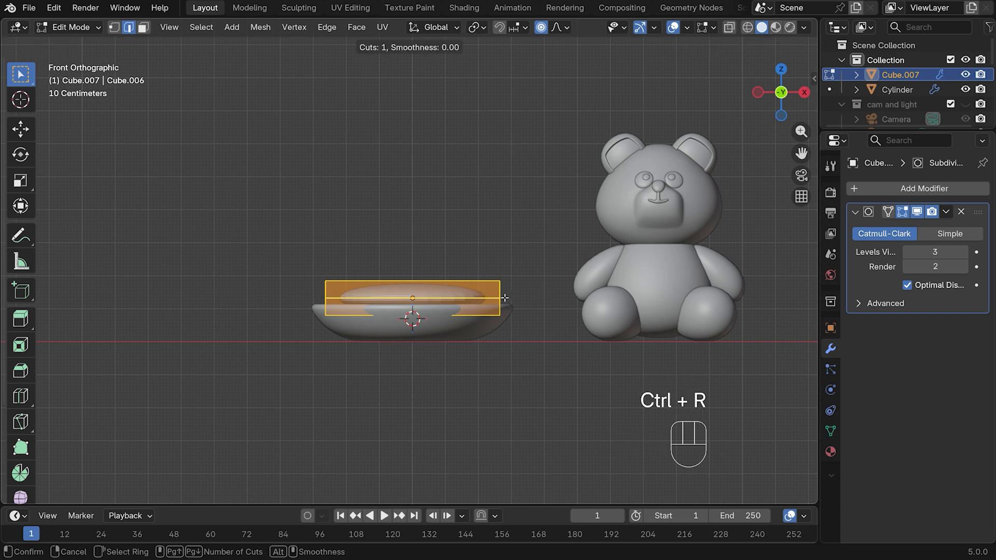
click(504, 297)
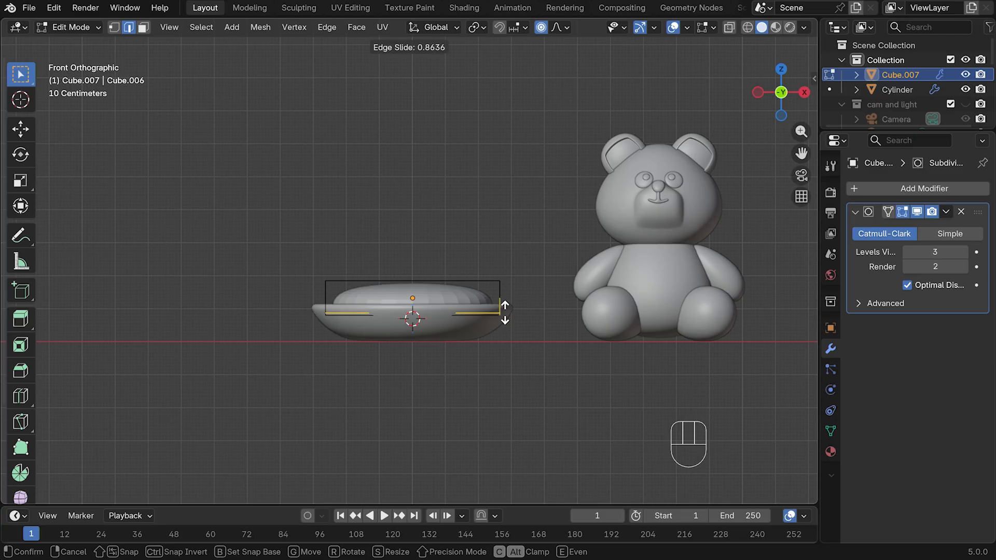
click(505, 318)
middle_drag(504, 318, 594, 303)
Step: With X-ray on, raise the whole mesh about 0.013 m along Z, then return to solid display
key(alt+z)
key(KP_1)
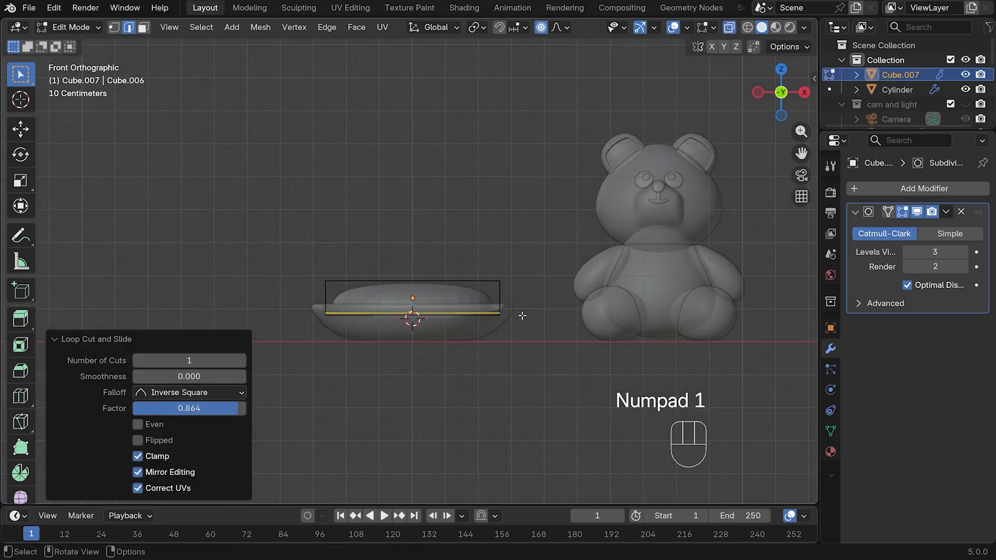
key(a)
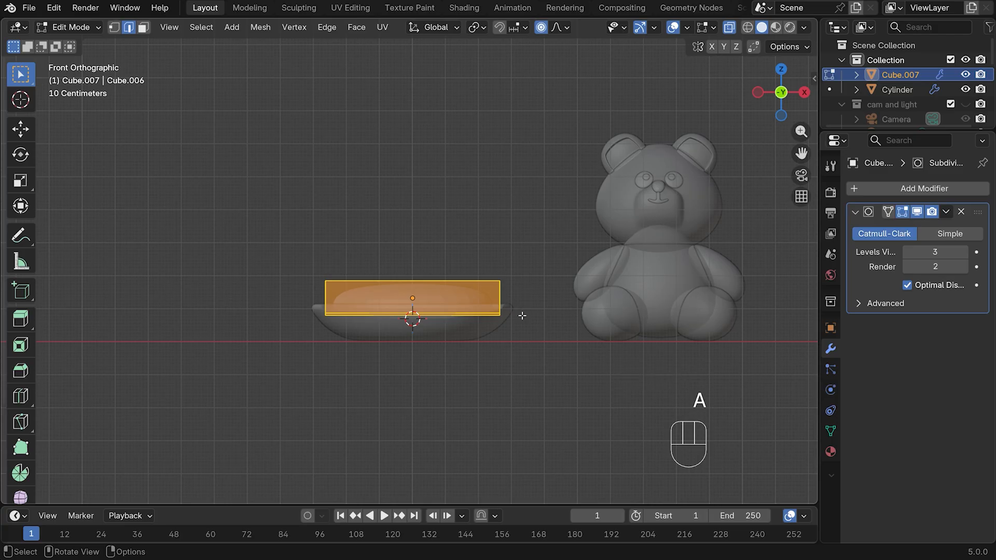
key(g)
key(z)
click(520, 311)
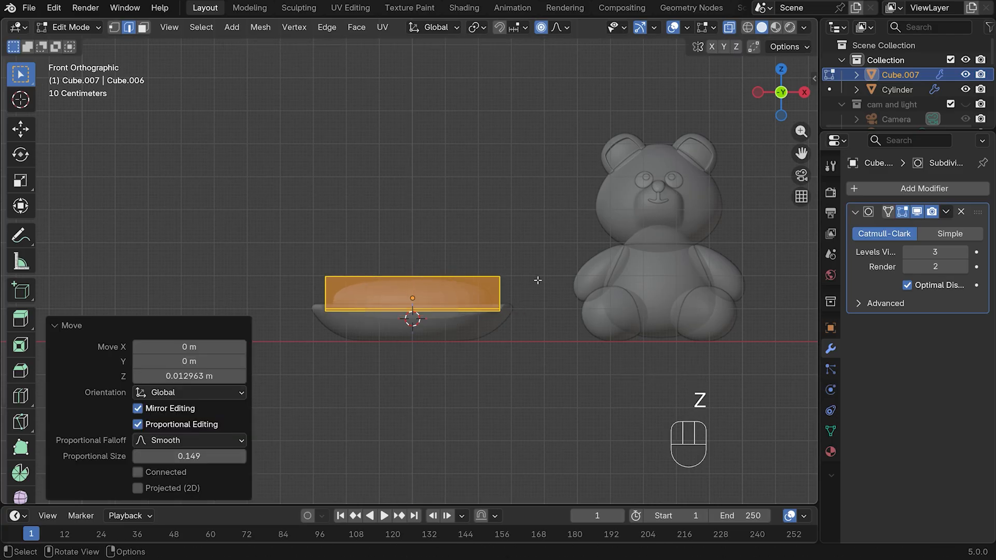
middle_drag(535, 282, 599, 231)
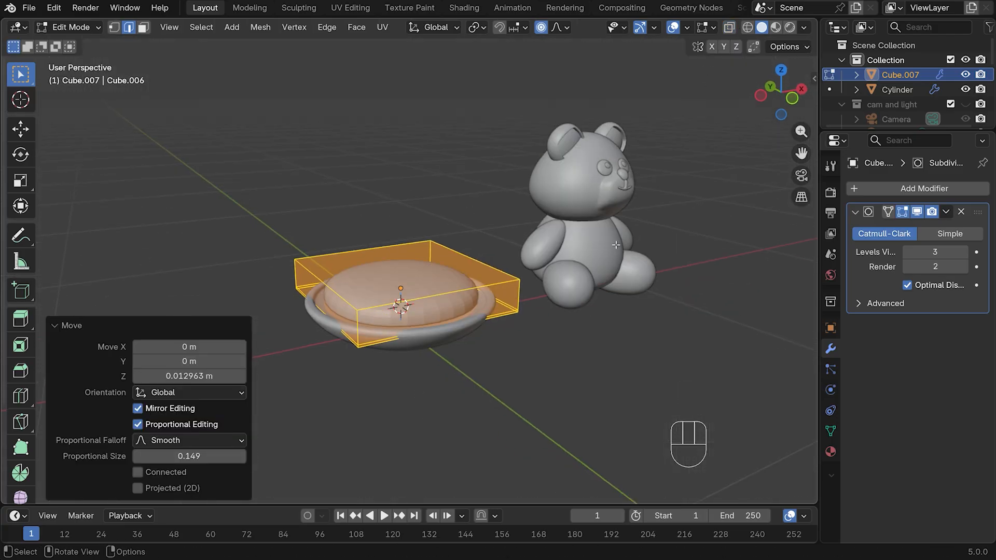
scroll(568, 255, up, 1)
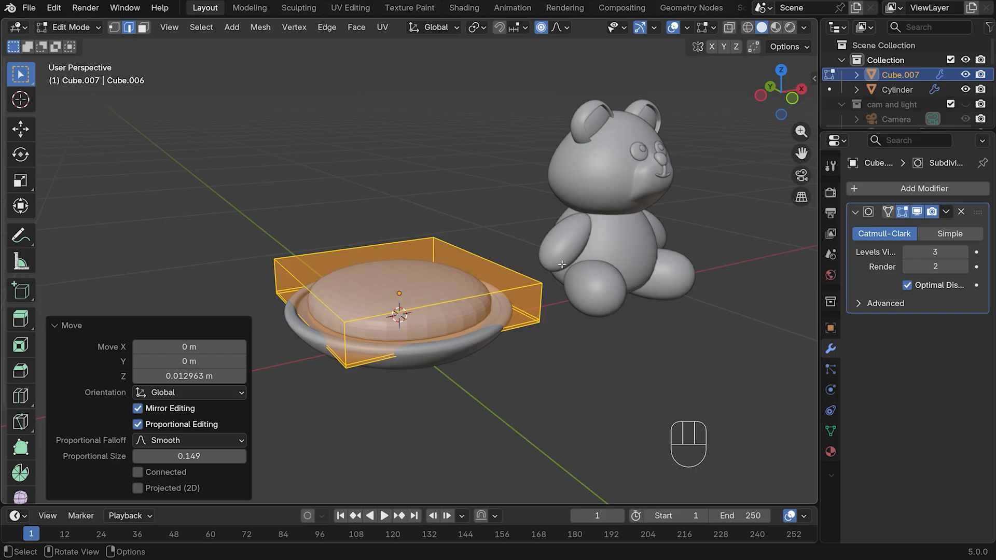
Step: Return to Object Mode and apply the flattened shape's Subdivision Surface modifier
key(Tab)
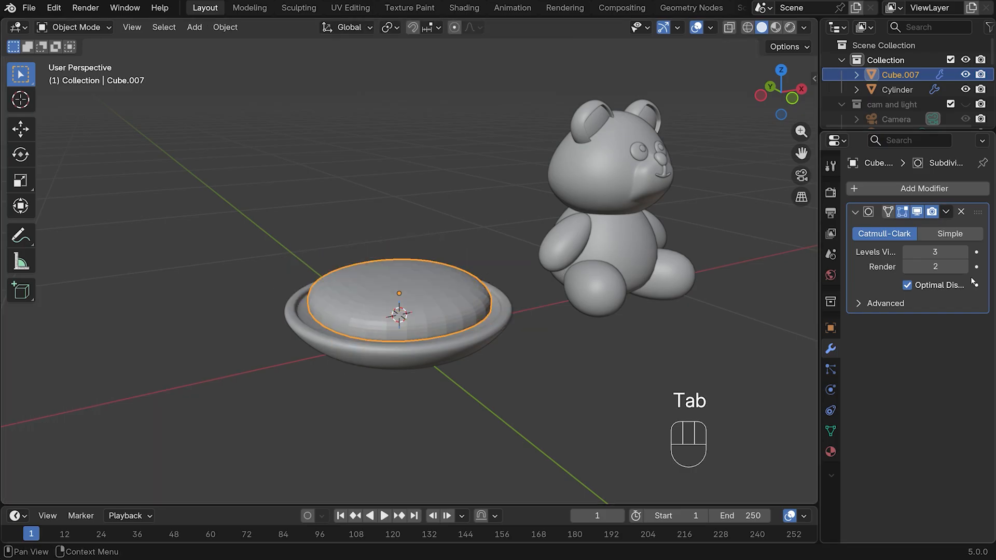
click(947, 213)
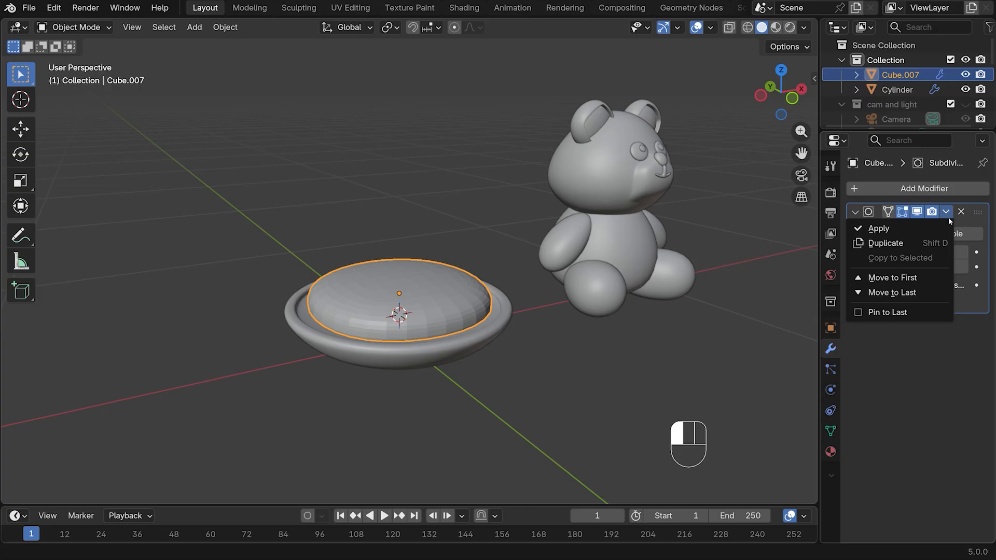
click(945, 212)
click(915, 228)
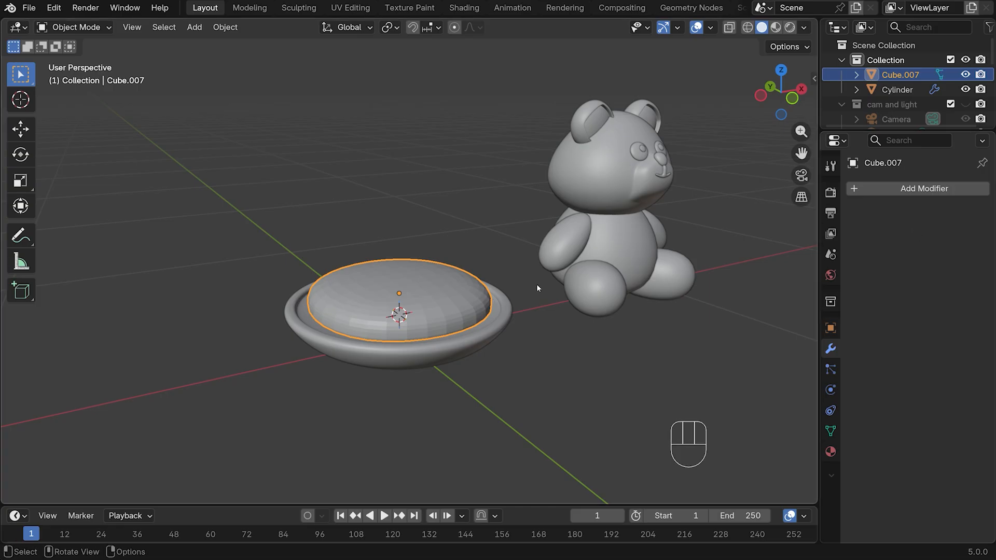
Step: Circle-select scattered small clusters of vertices across the mound's upper surface from the top view in Edit Mode
key(Tab)
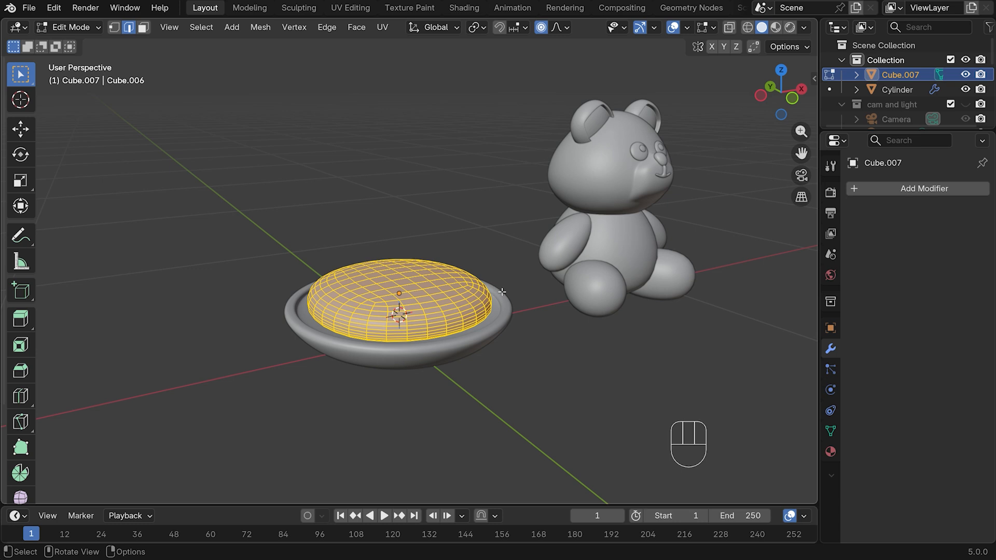
key(KP_7)
key(1)
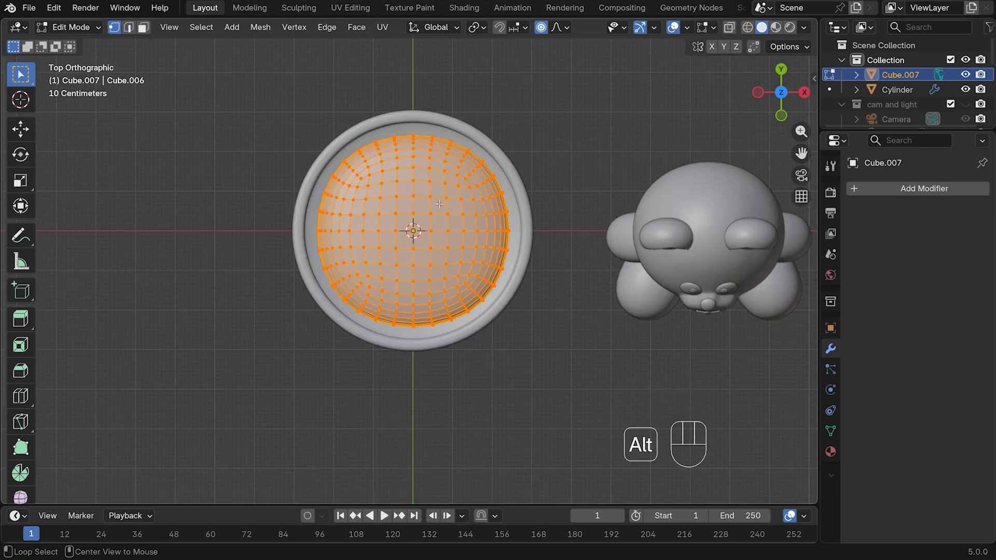
key(alt+a)
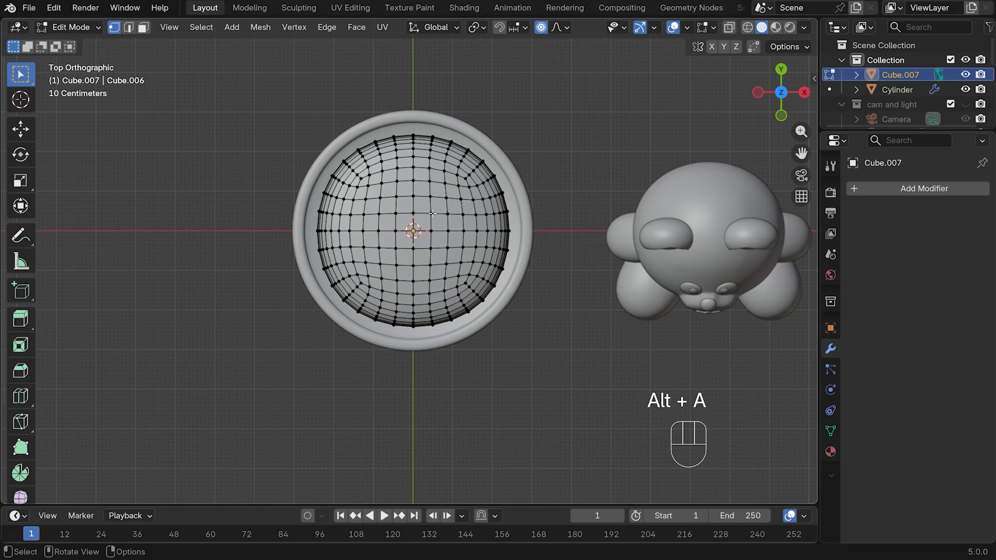
key(c)
click(431, 212)
click(346, 214)
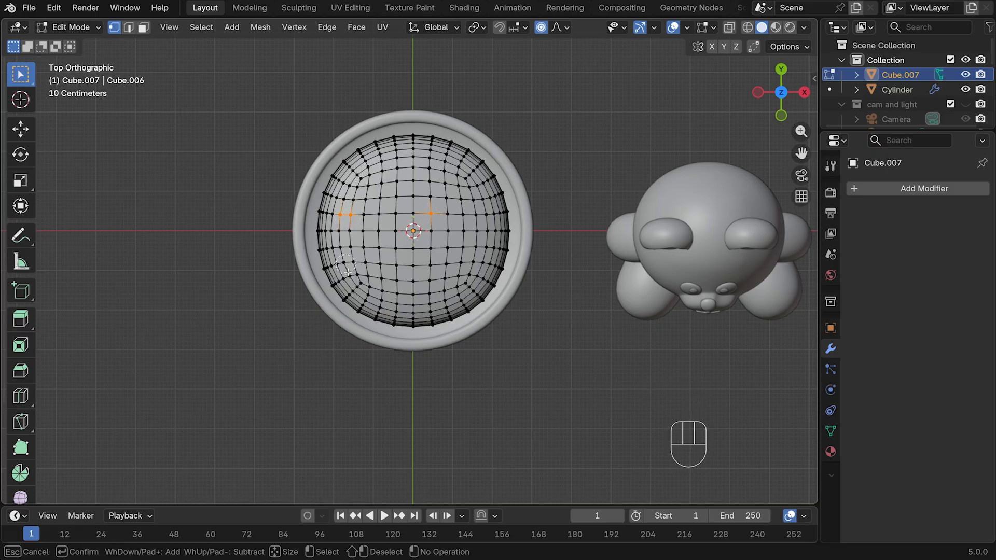
click(350, 272)
click(422, 303)
click(379, 230)
click(397, 150)
click(352, 179)
click(452, 176)
click(497, 229)
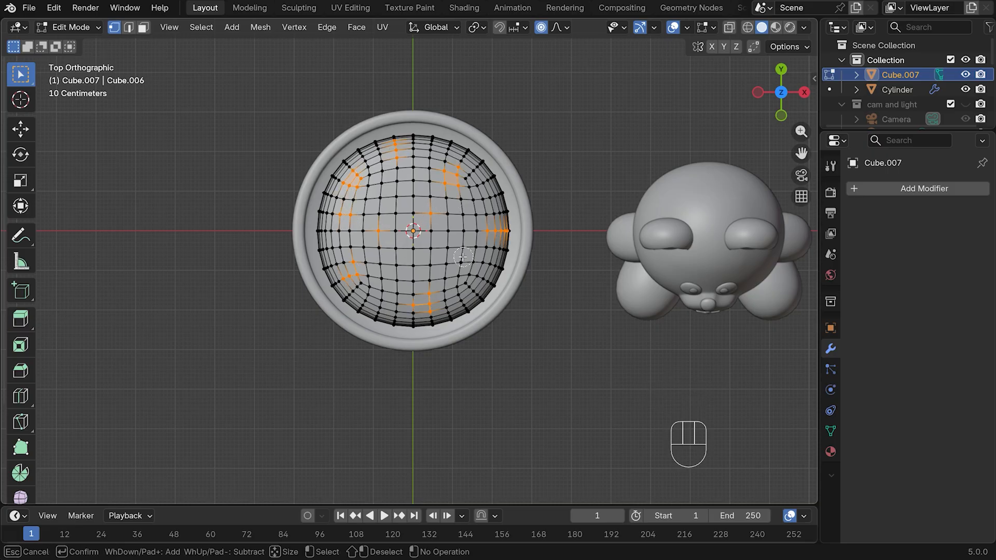
click(405, 271)
click(376, 306)
click(480, 284)
click(380, 189)
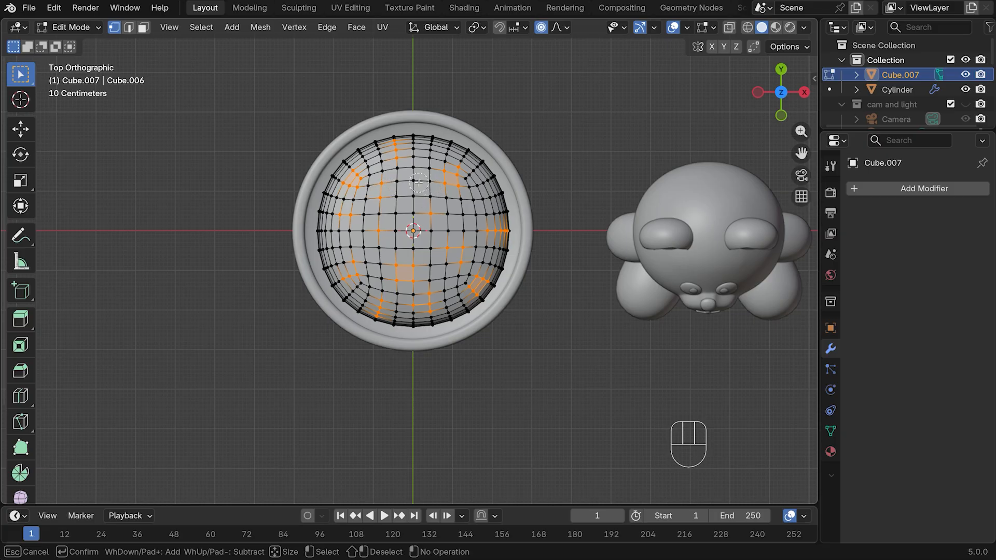
click(424, 170)
click(482, 190)
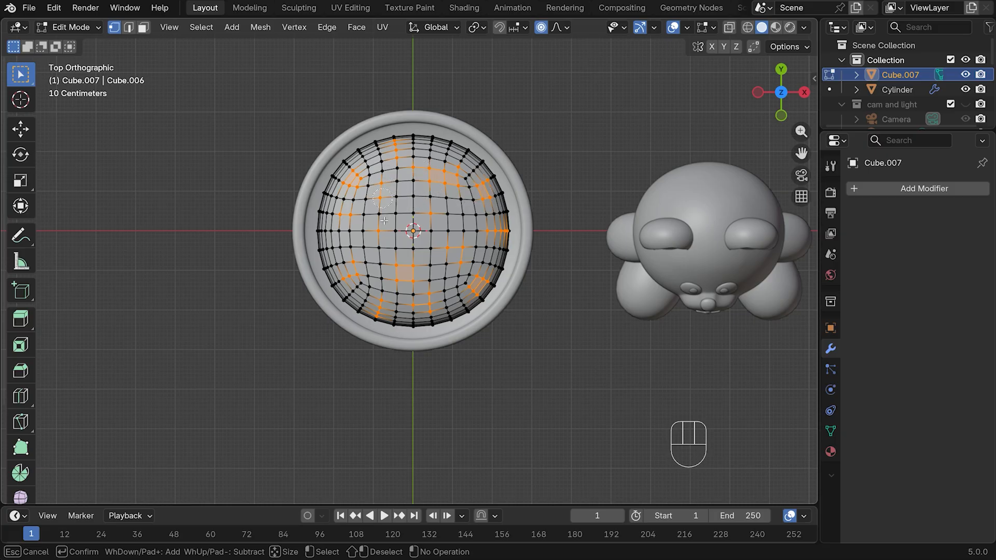
click(329, 249)
click(457, 212)
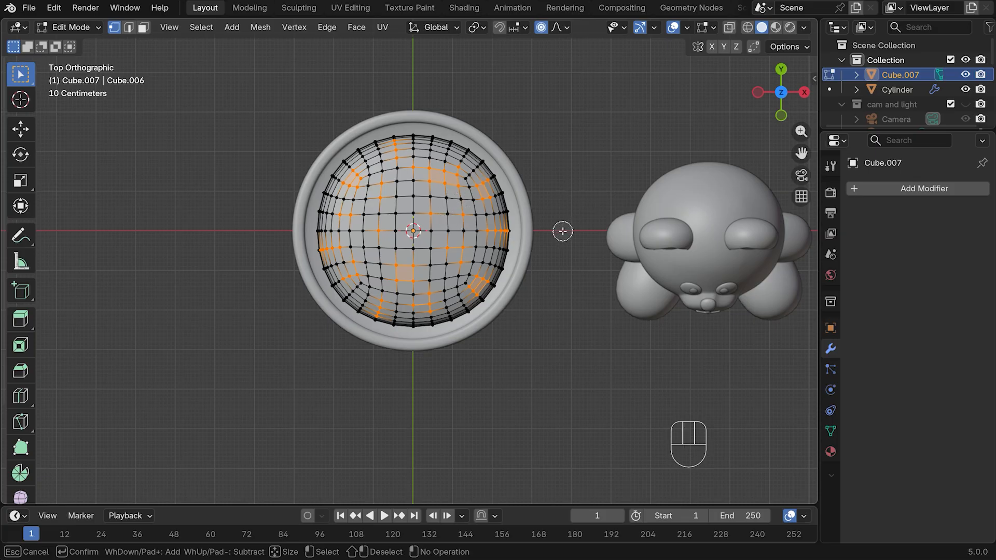
Step: Raise the selected vertices about 0.013 m along Z using smooth proportional editing with a size of about 0.052
middle_drag(563, 232, 597, 98)
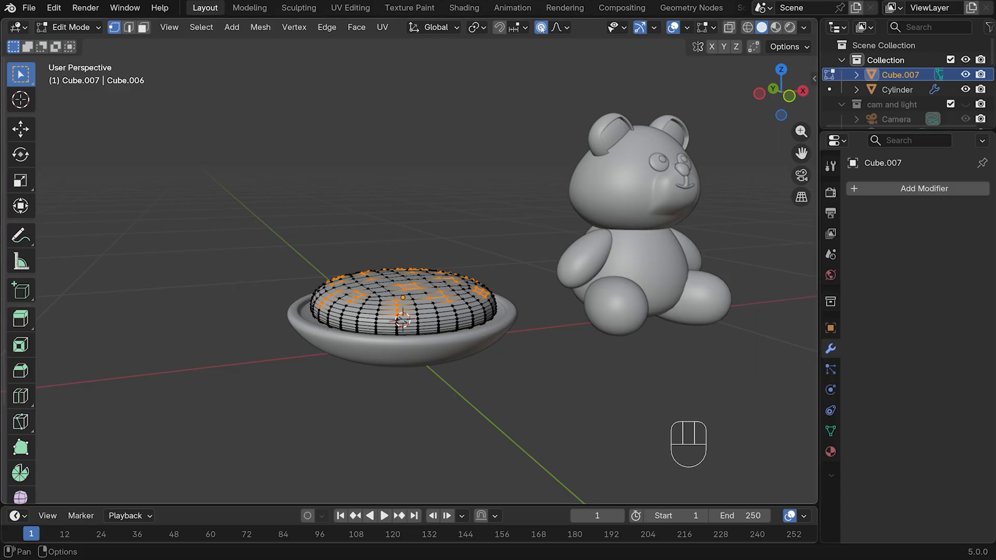
key(g)
key(z)
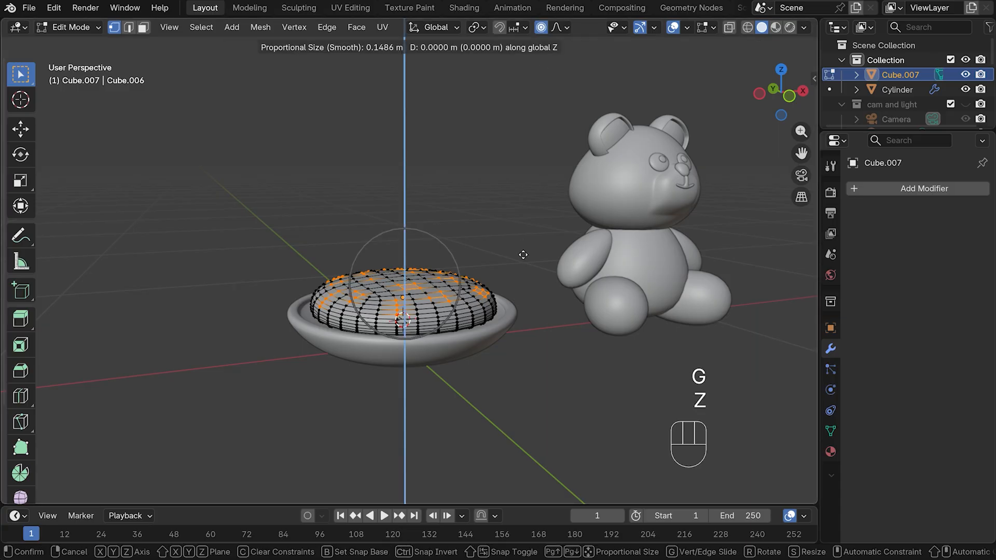
scroll(522, 249, up, 12)
scroll(522, 249, up, 7)
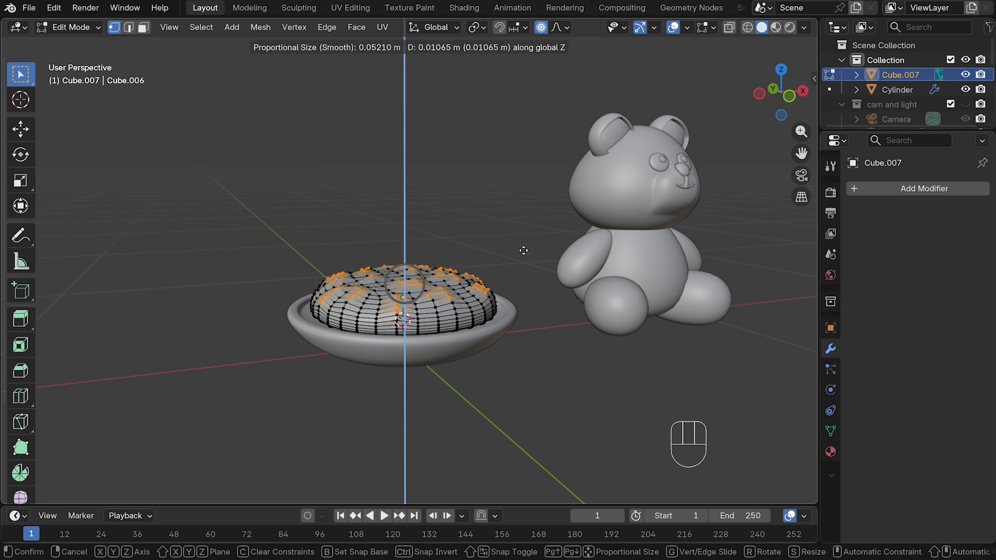
click(523, 250)
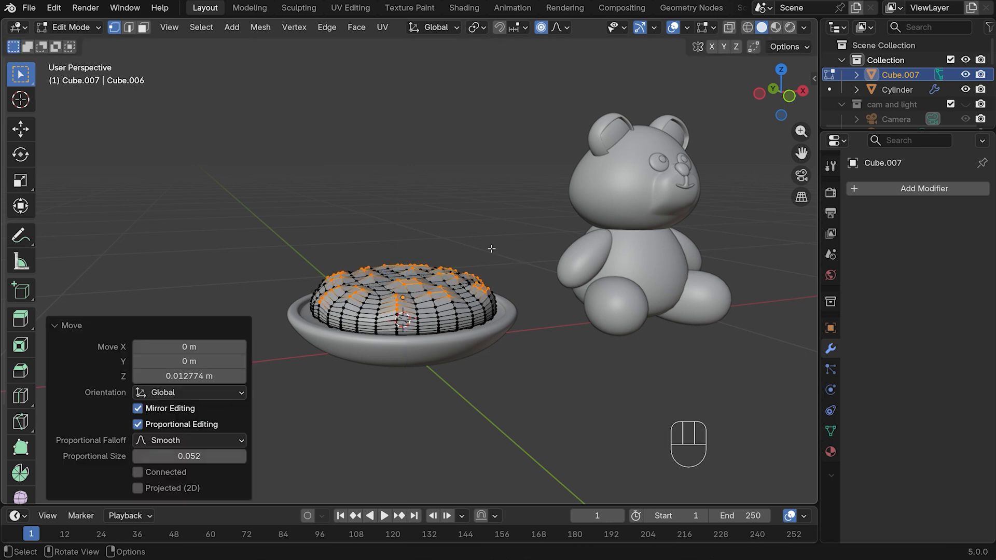
Step: Smooth the lumpy mound in Object Mode with a Subdivision Surface at viewport and render levels 3, and apply Shade Smooth
key(Tab)
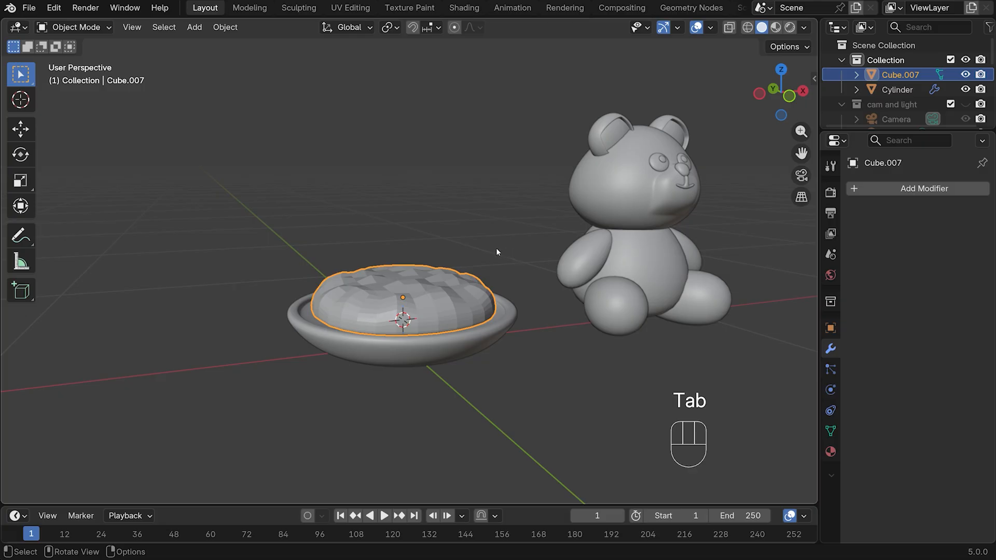
ctrl+middle_drag(496, 252, 497, 243)
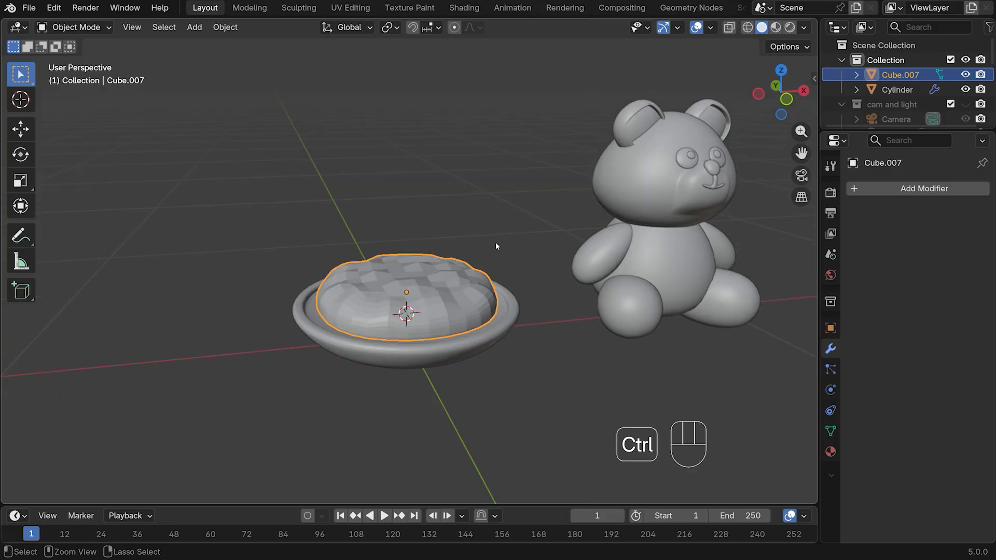
key(ctrl+3)
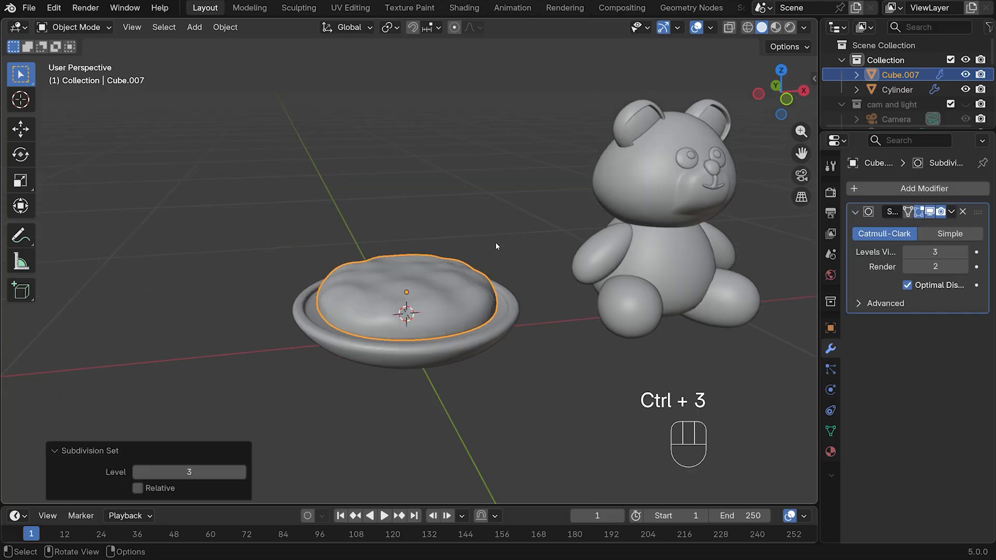
right_click(403, 272)
click(409, 272)
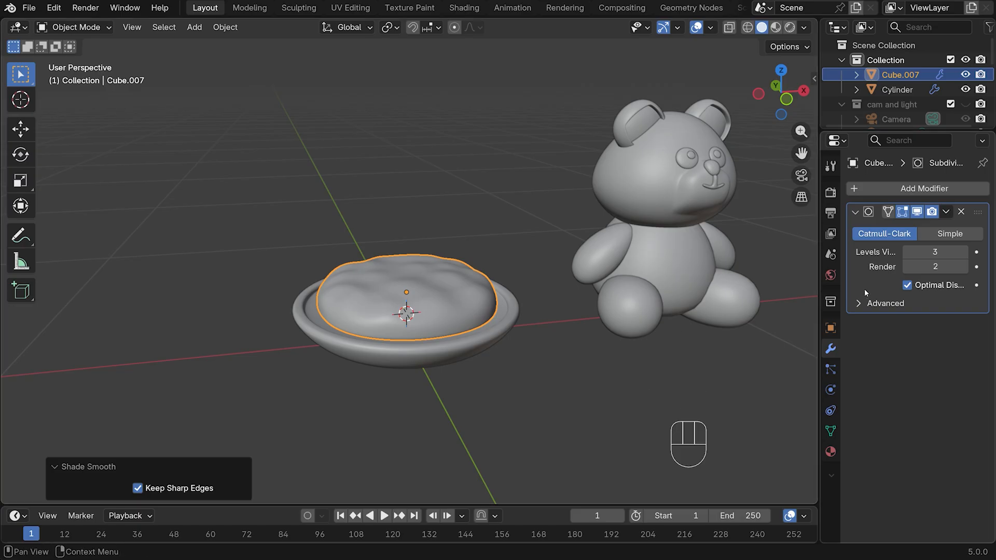
click(963, 267)
Step: Add an ico sphere at the dish's centre and scale it uniformly to 0.025
key(KP_7)
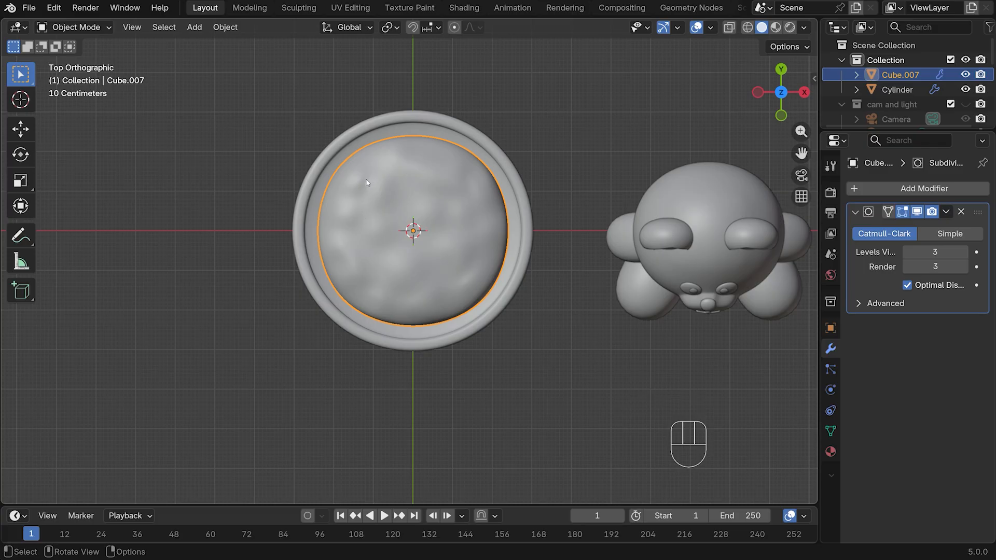
key(shift+a)
mouse_move(367, 230)
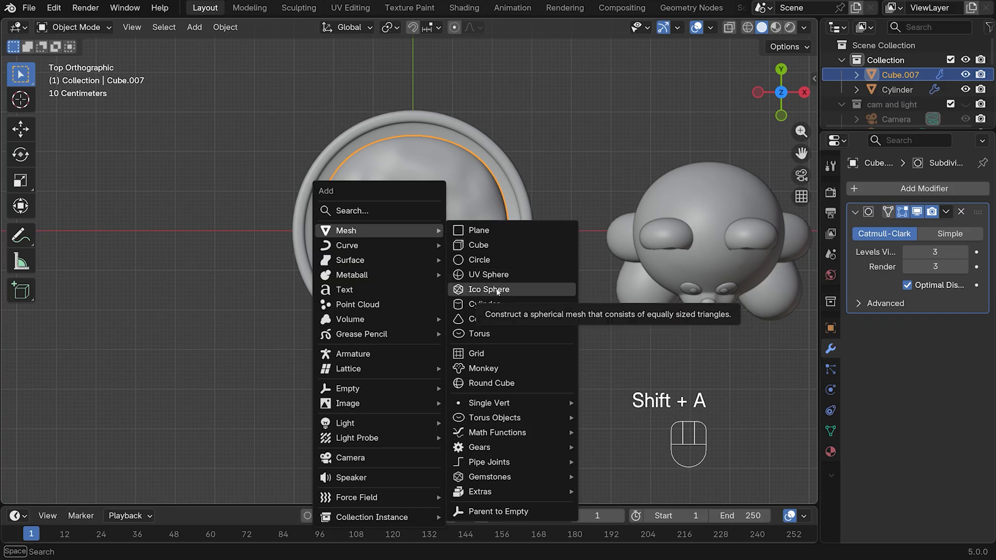
click(497, 290)
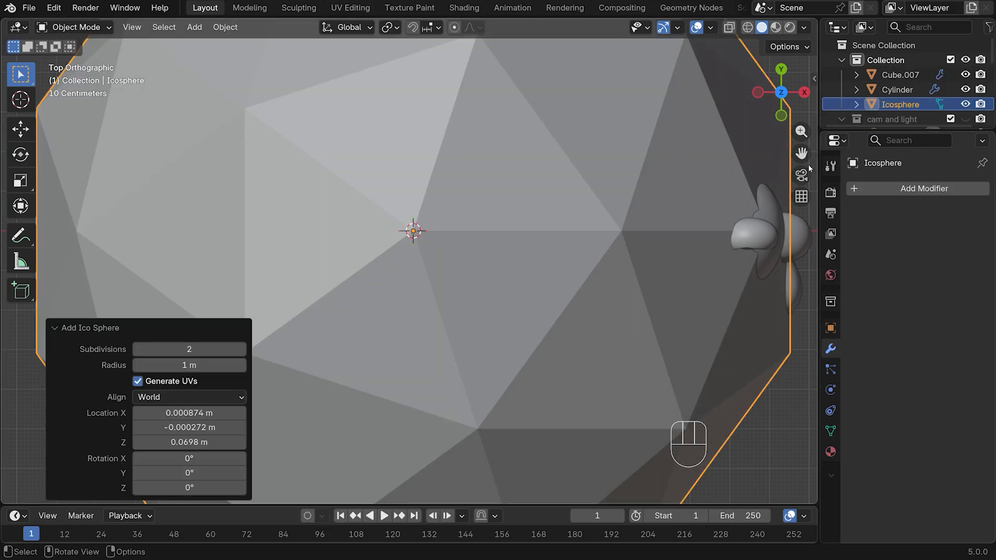
key(s)
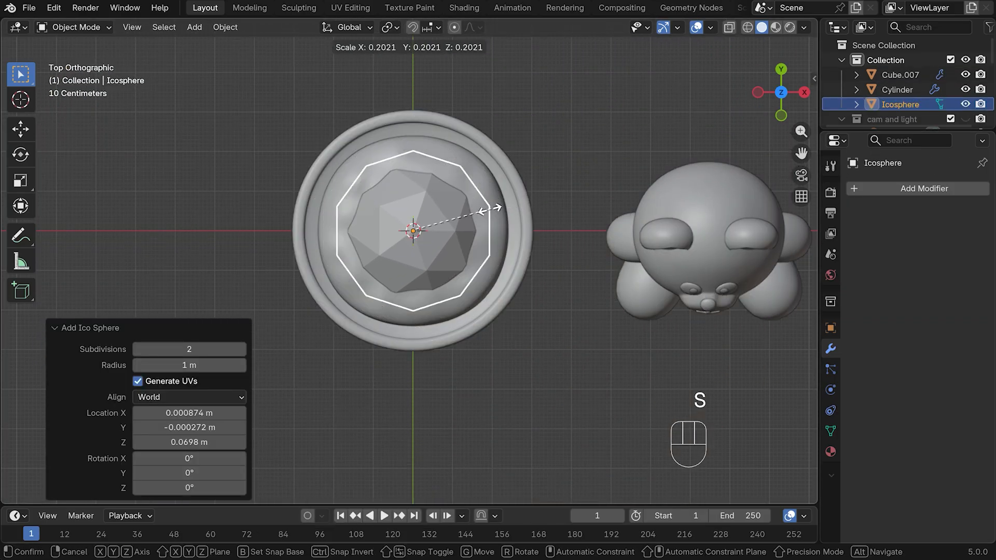
click(415, 228)
Step: Raise the small ico sphere about 0.121 m along Z onto the mound's top and flatten it to about 0.544 along Z
key(KP_1)
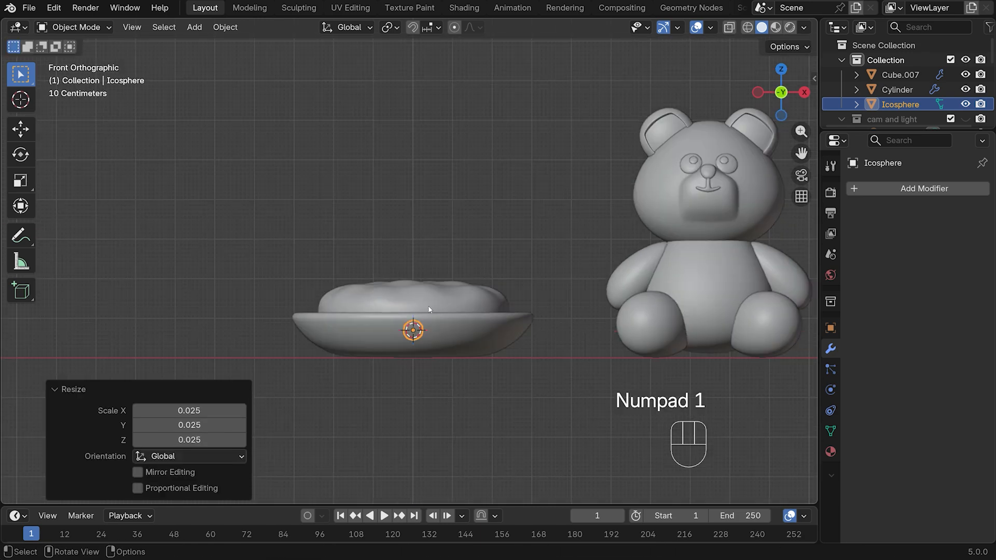
key(g)
key(z)
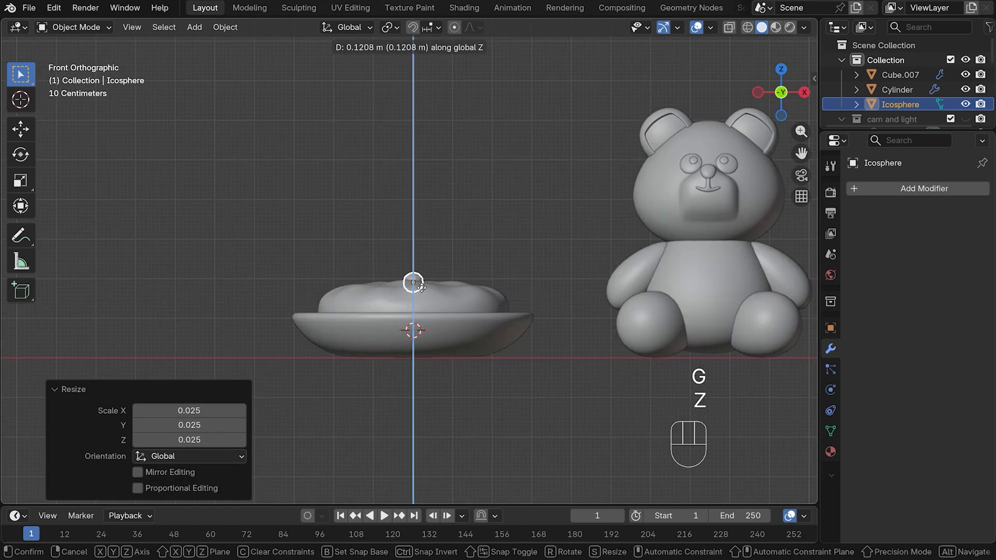
click(494, 276)
key(s)
key(z)
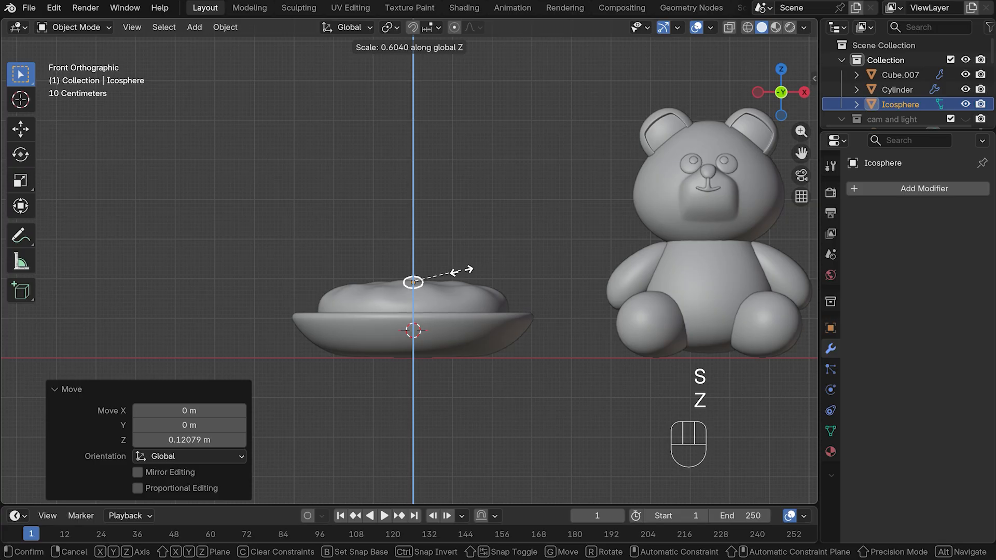
click(457, 274)
Step: From the top view, duplicate the flattened sphere three times, placing the copies across the rear half of the mound
key(KP_7)
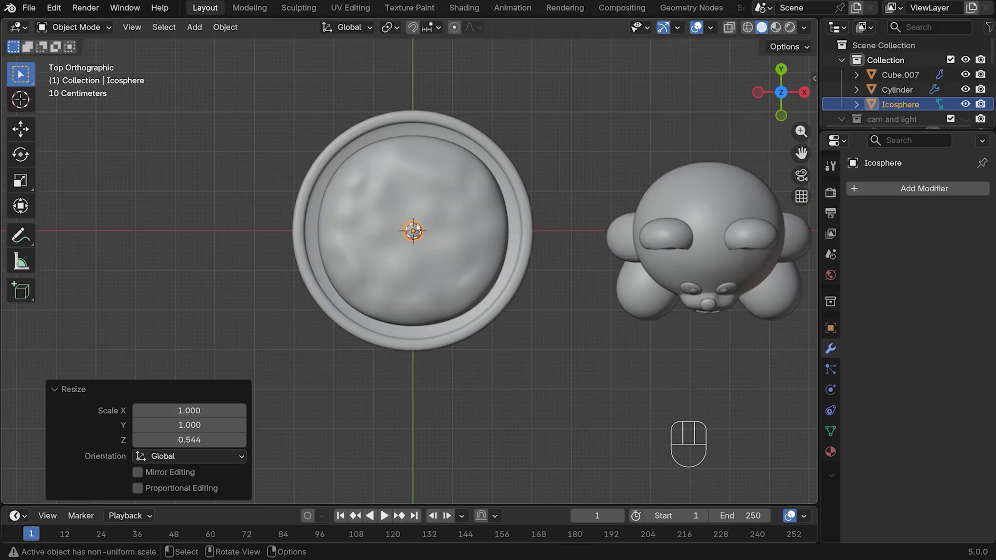
scroll(431, 240, up, 5)
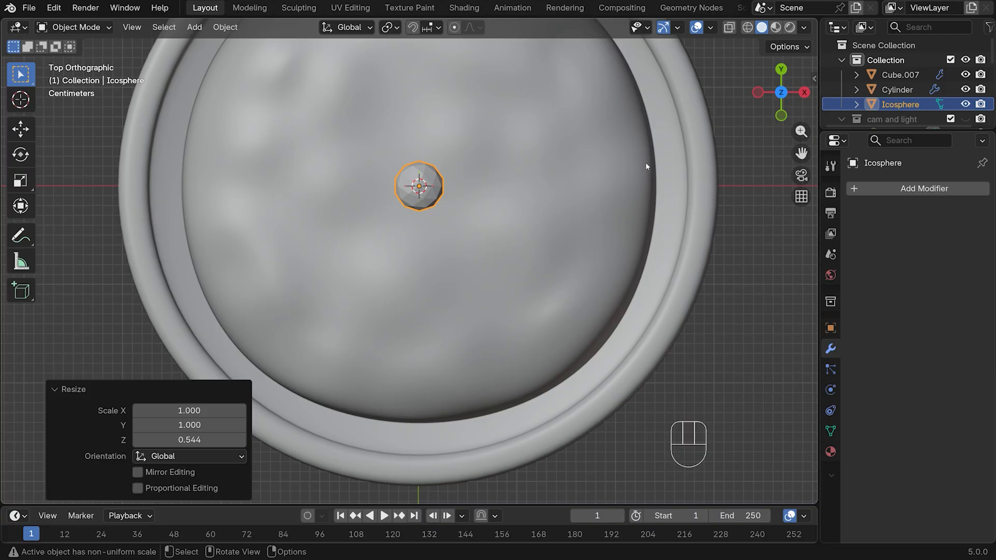
drag(802, 153, 828, 235)
key(shift+d)
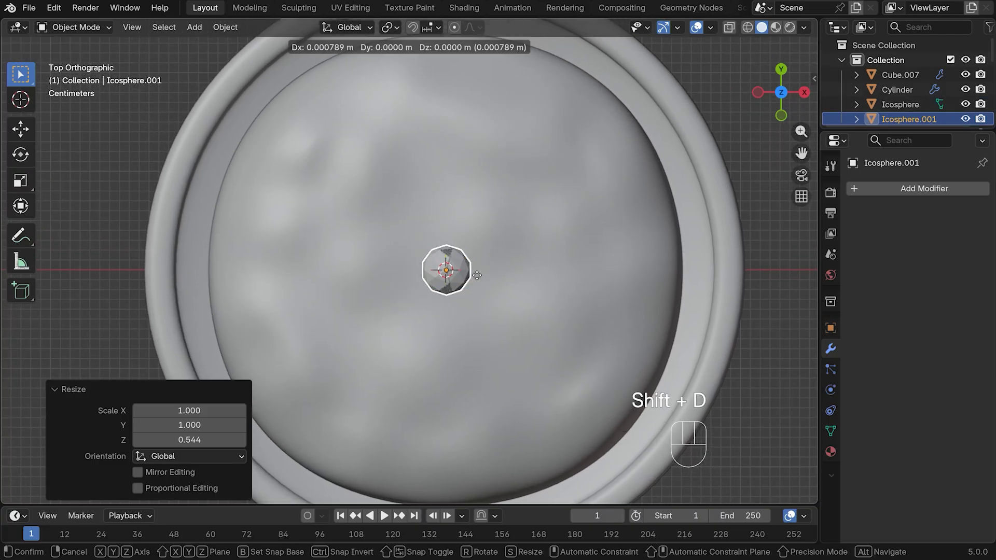
click(343, 158)
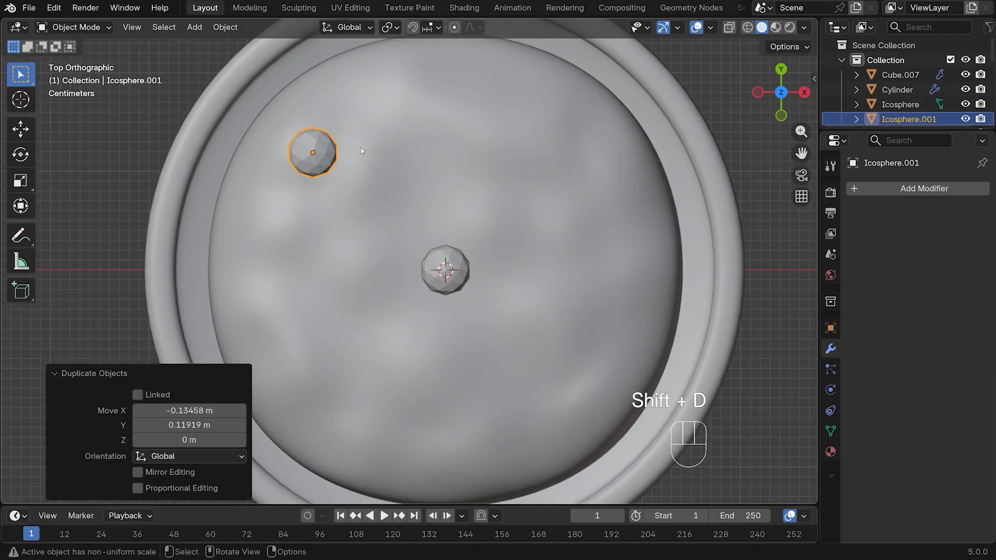
key(shift+d)
click(521, 106)
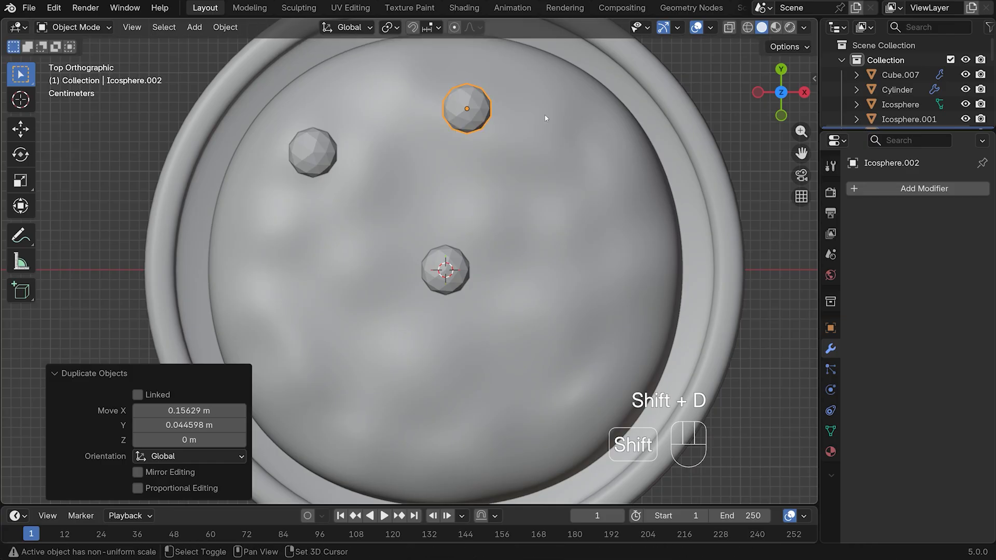
key(shift+d)
click(504, 196)
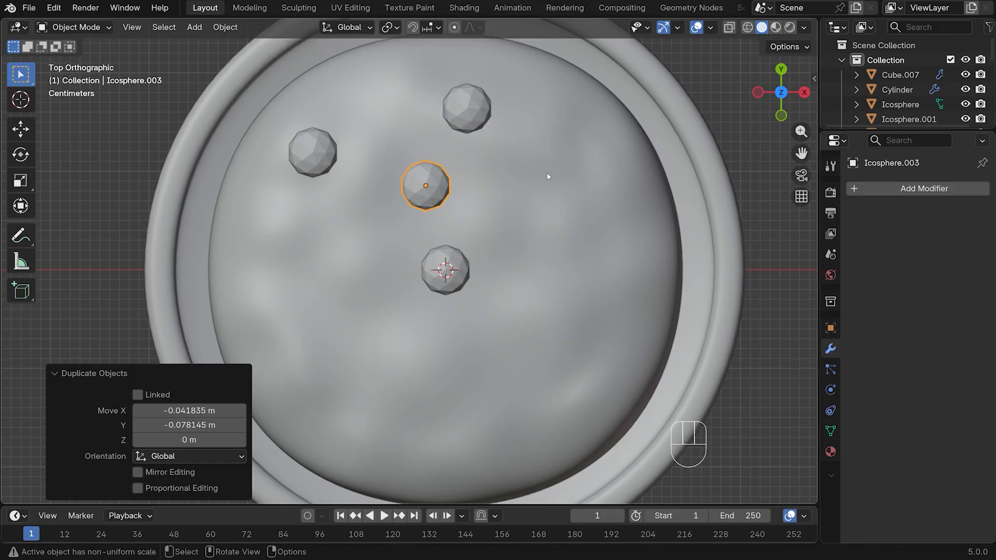
Step: Scale the newest sphere copy to 0.79 and scatter four duplicates of it around the mound
key(s)
click(490, 184)
key(shift+d)
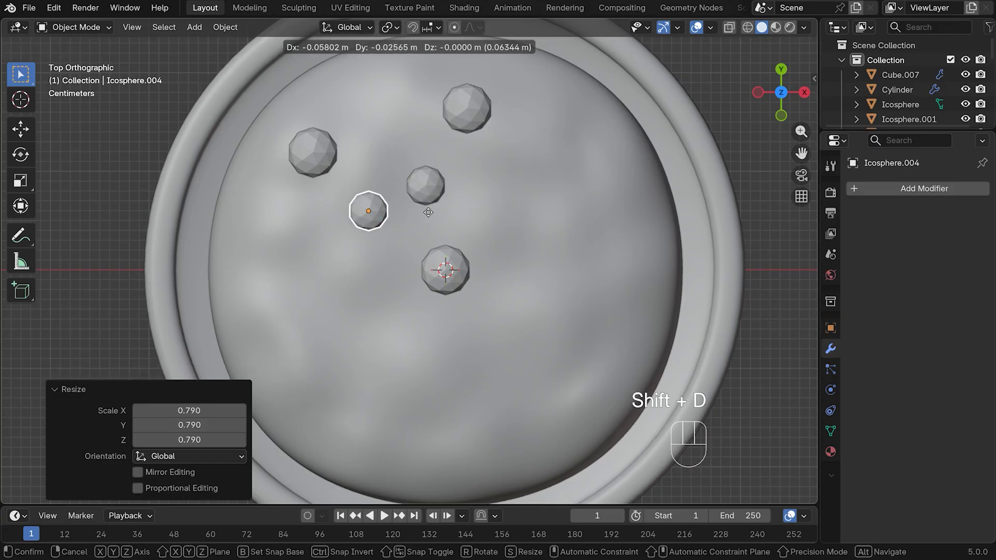
click(362, 291)
key(shift+d)
click(555, 350)
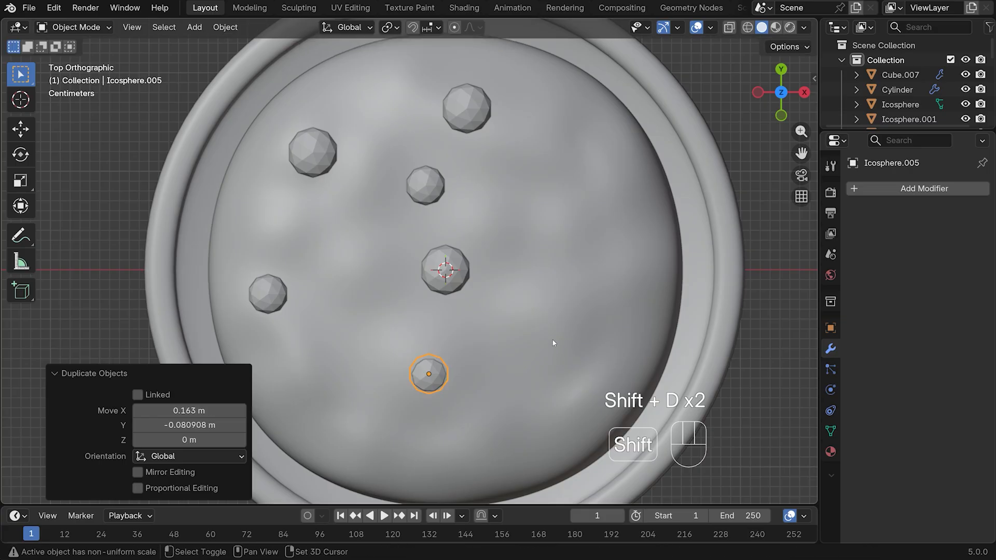
key(shift+d)
click(644, 251)
key(shift+d)
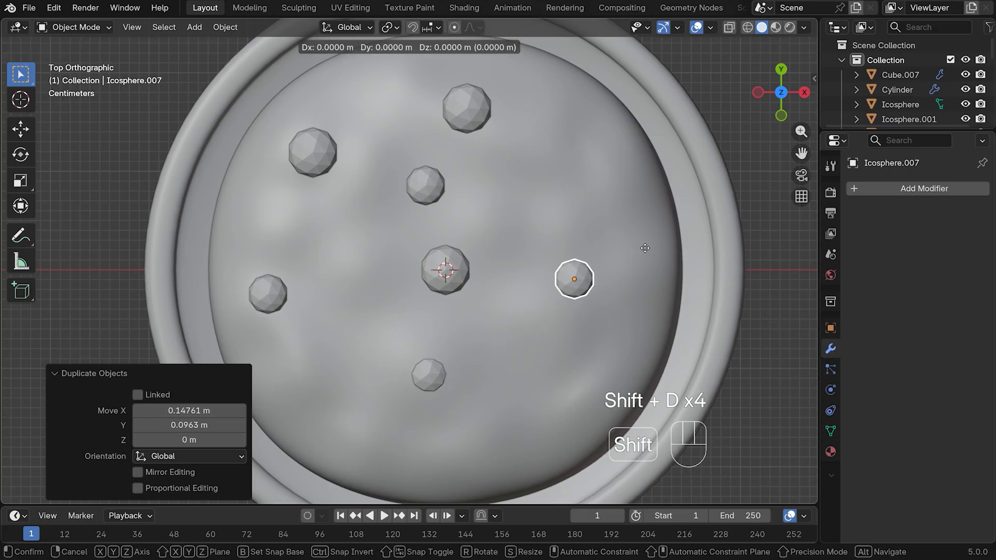
click(653, 124)
Step: Duplicate the large central sphere four times, filling gaps near the front edge, beside the centre and toward the rear
click(473, 267)
key(shift+d)
click(589, 400)
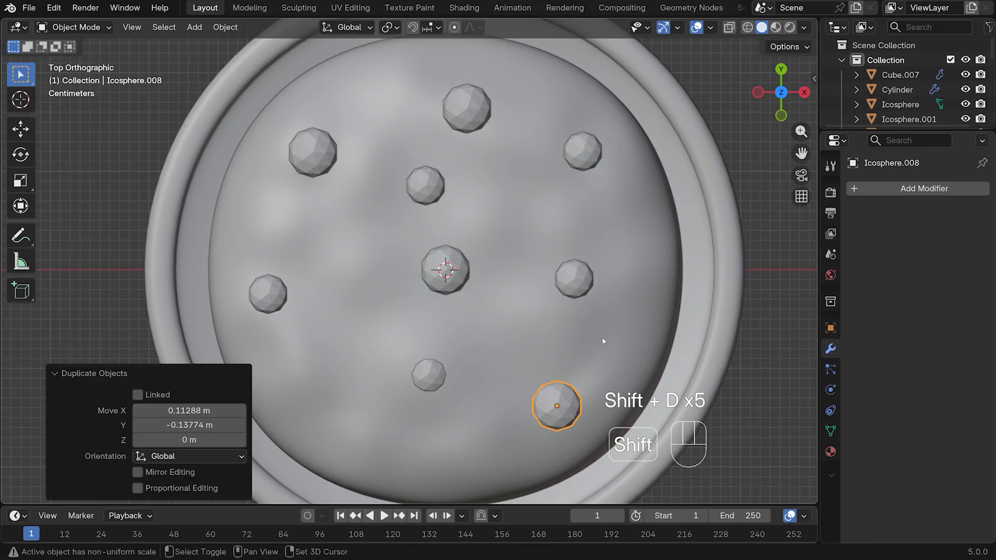
key(shift+d)
click(395, 248)
key(shift+d)
click(405, 372)
key(shift+d)
click(641, 158)
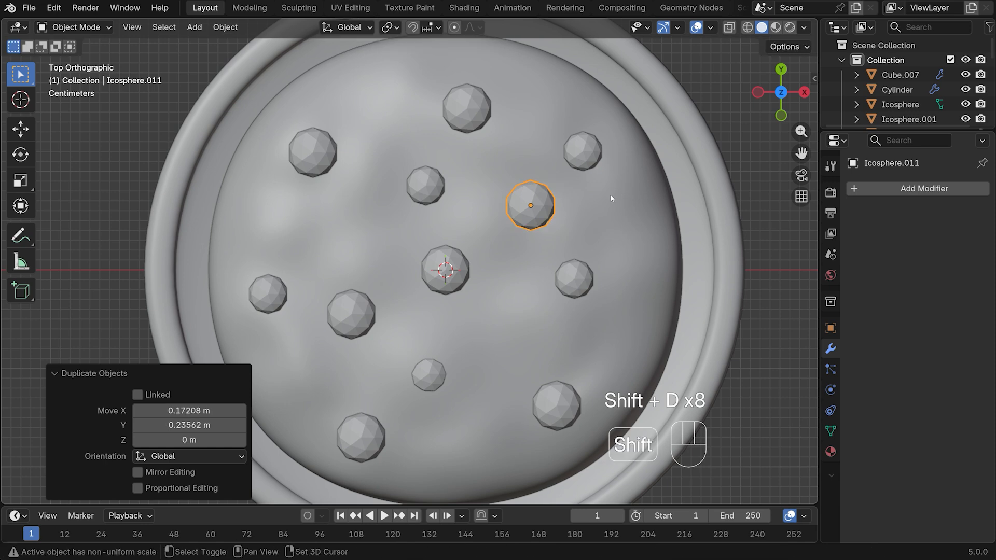
Step: Duplicate the small sphere behind the centre three times, filling the remaining gaps left of centre, right of centre and at the front edge
click(428, 184)
key(shift+d)
click(355, 222)
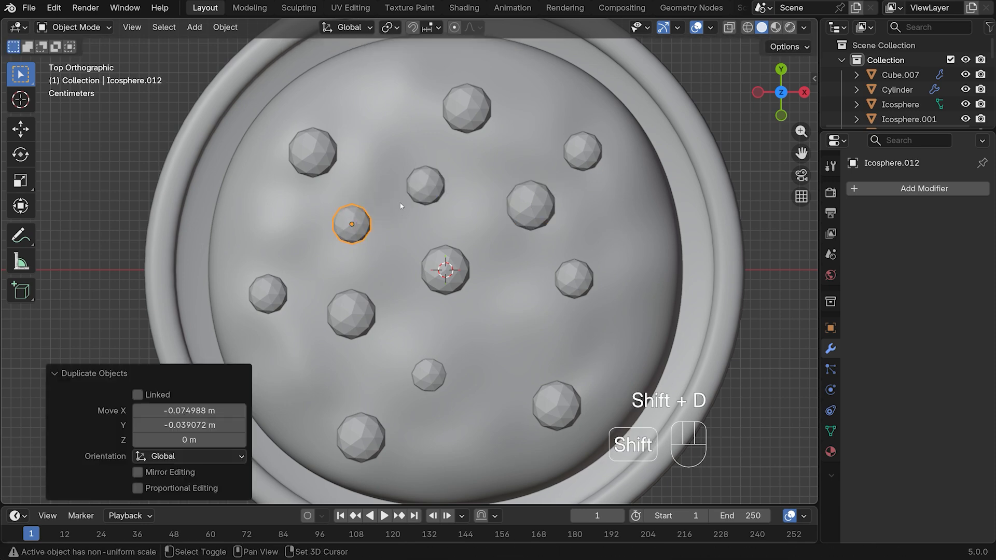
key(shift+d)
click(513, 335)
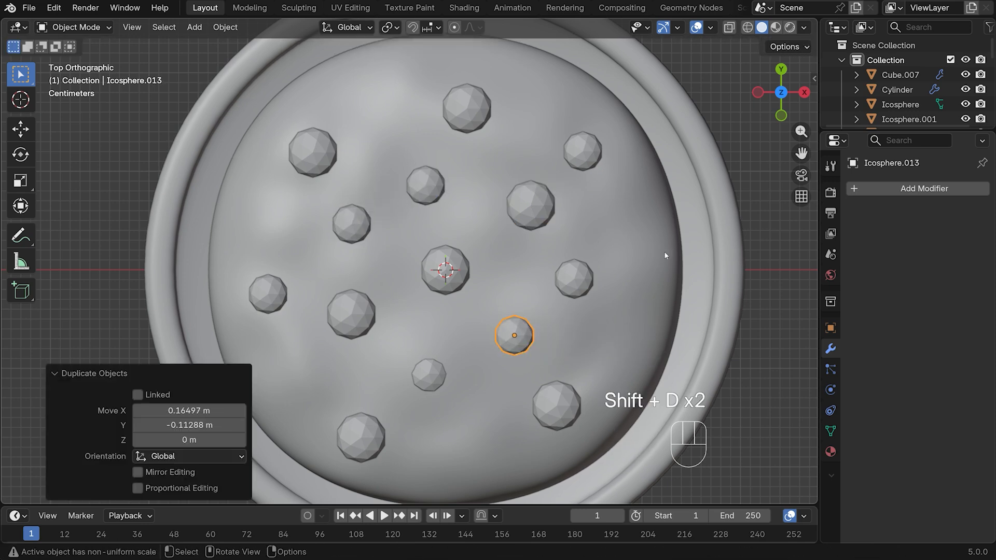
scroll(664, 251, down, 3)
key(shift+d)
click(500, 356)
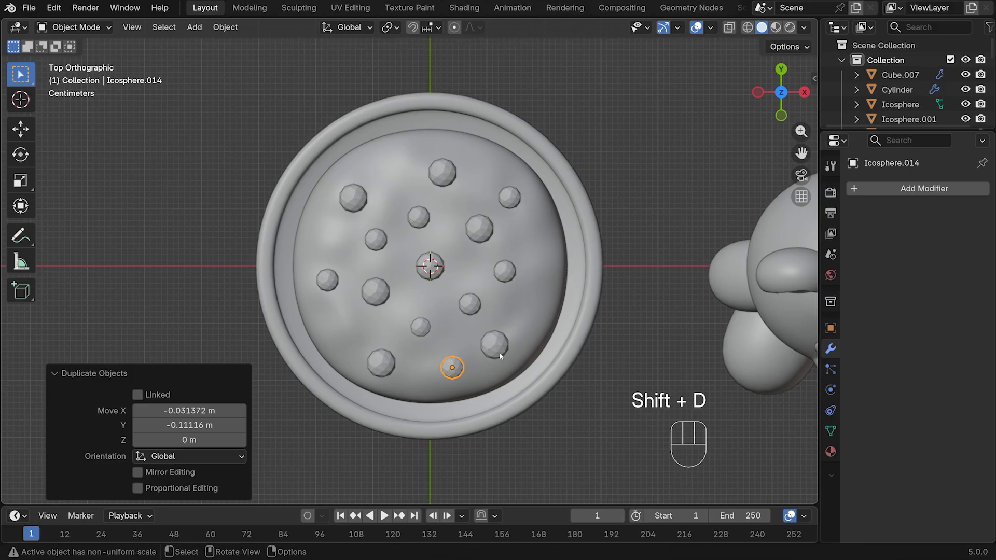
Step: Lower the large spheres near the mound's rear-left and front-right edges along Z so they sit in the surface
middle_drag(533, 226, 346, 272)
click(330, 293)
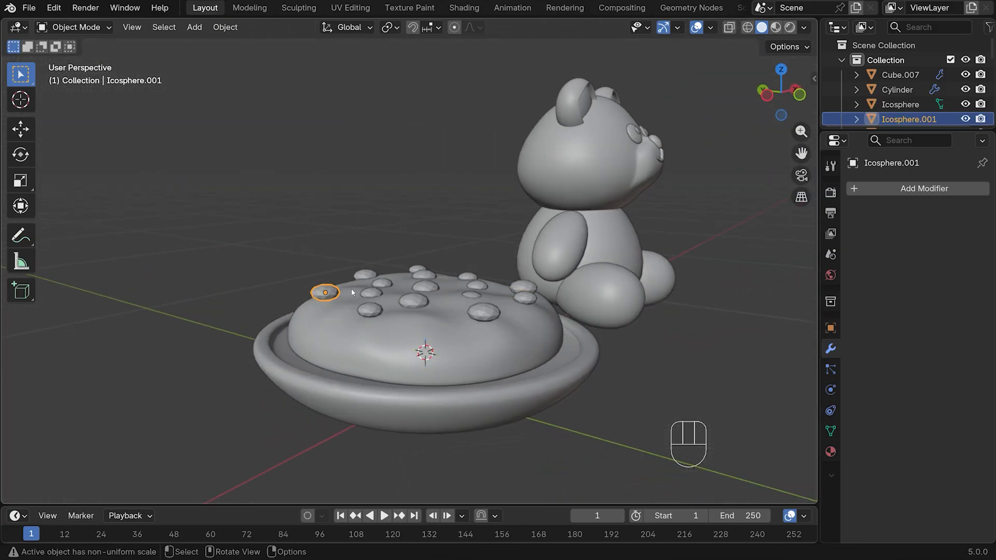
key(g)
key(z)
click(537, 290)
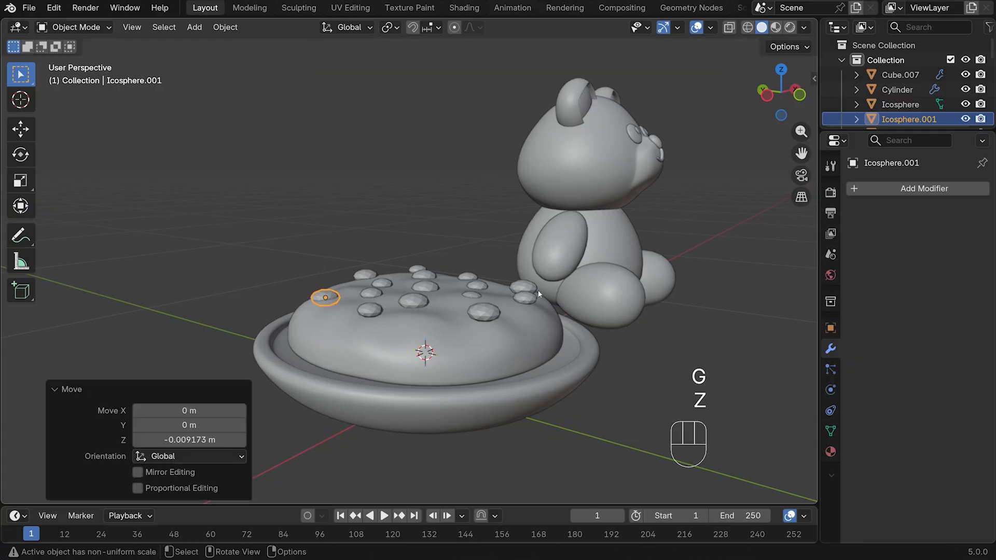
click(537, 290)
key(g)
key(z)
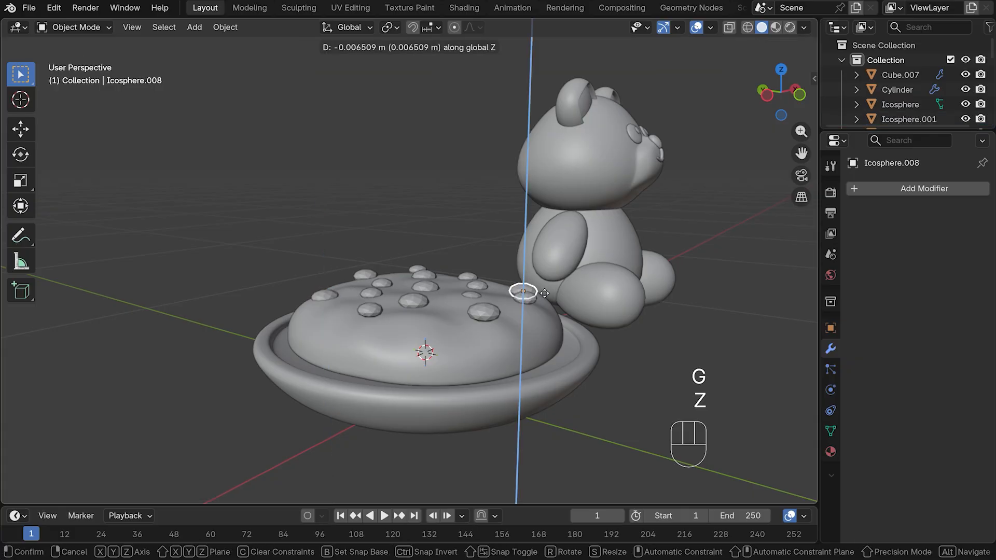
click(544, 296)
Step: Lower three more spheres around the mound's rear and left edges along Z to seat them in the surface
middle_drag(540, 294, 629, 274)
click(366, 313)
key(g)
key(z)
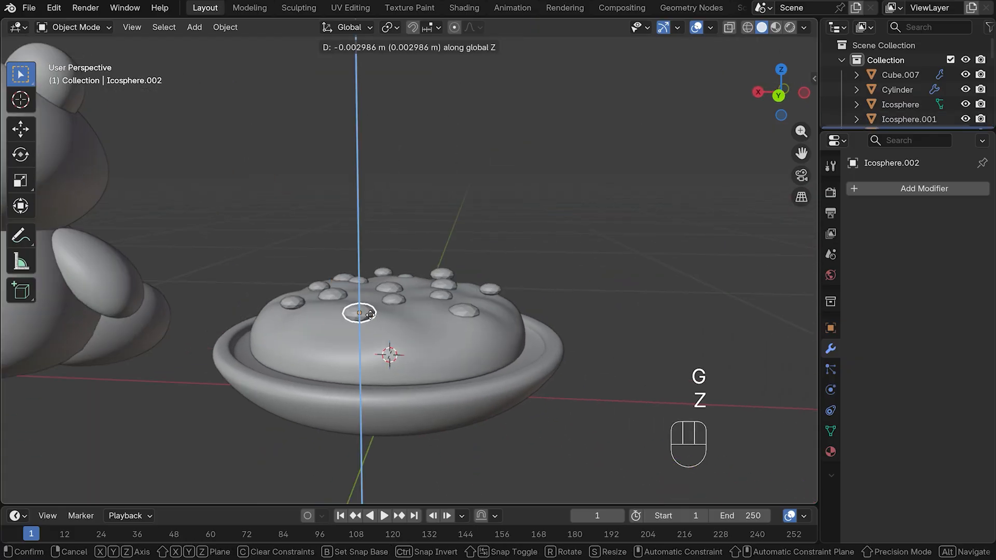
click(371, 317)
click(295, 305)
key(g)
key(z)
click(296, 310)
click(498, 293)
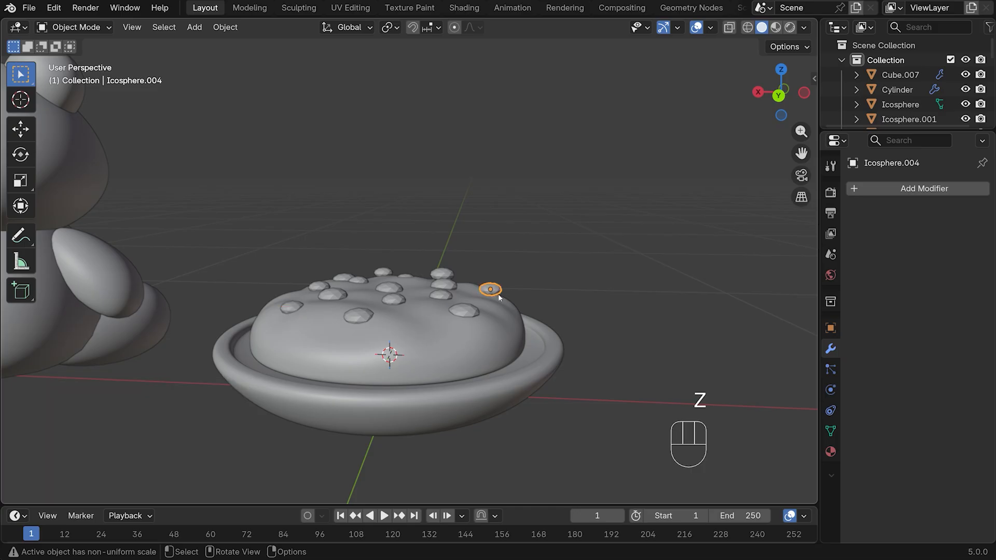
key(g)
key(z)
click(498, 294)
Step: Lower the large sphere near the mound's front-left edge about 0.016 m along Z
middle_drag(499, 295, 374, 283)
click(520, 295)
key(g)
key(z)
click(525, 306)
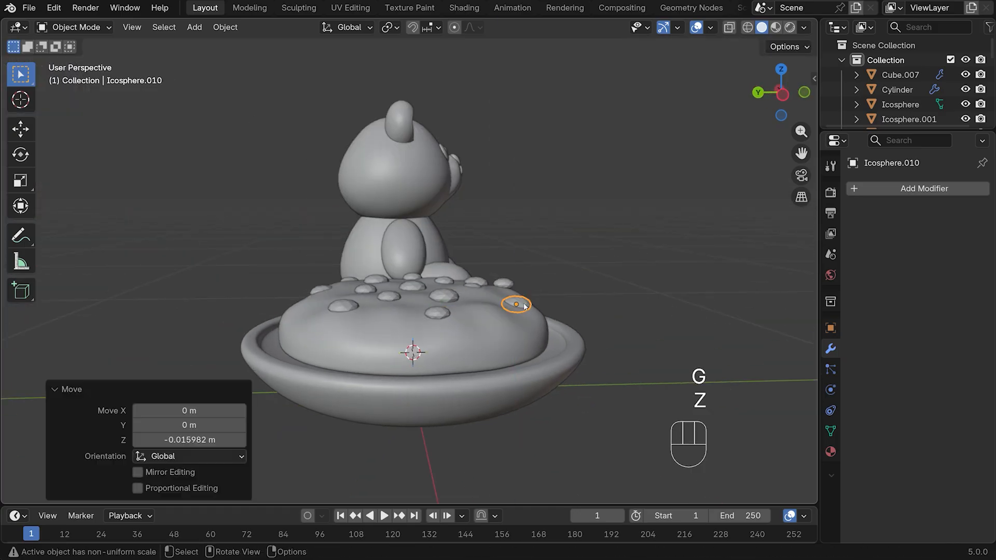
Step: Lower the small front-edge sphere about 0.009 m and the large sphere left of centre about 0.003 m along Z
middle_drag(525, 306, 484, 326)
click(511, 316)
key(g)
key(z)
click(520, 325)
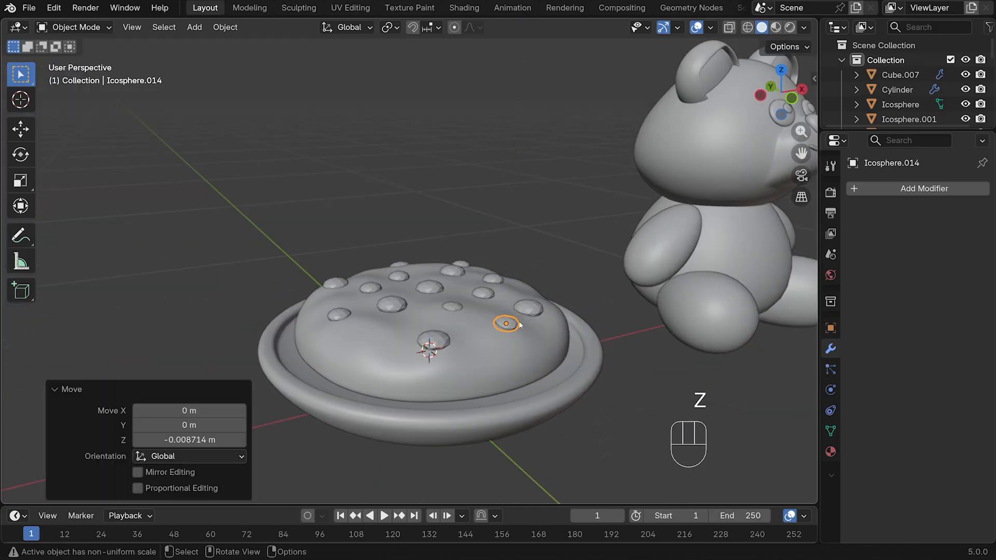
click(392, 306)
key(g)
key(z)
click(483, 271)
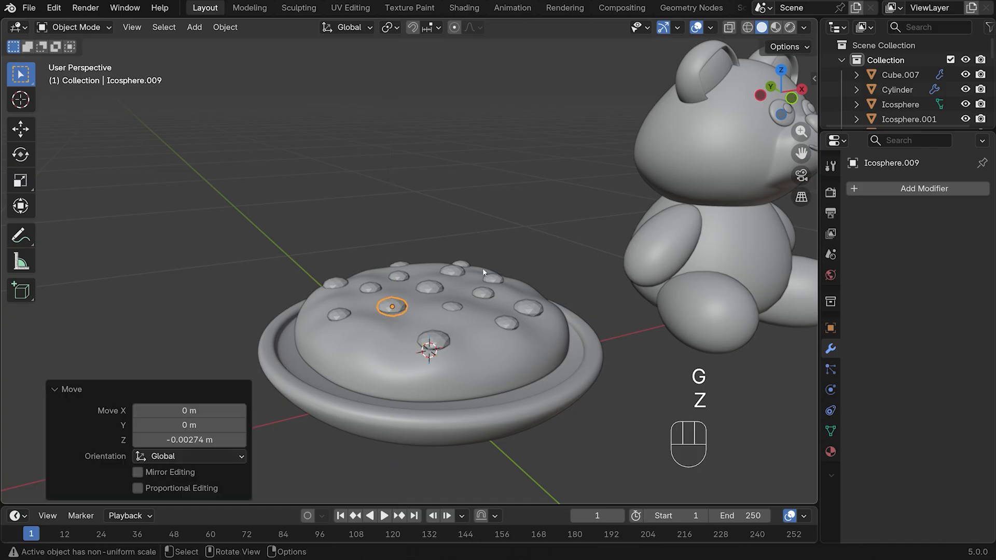
Step: Select all fifteen small spheres on the mound and move them to a new collection named "choc chips"
middle_drag(483, 272, 480, 332)
click(399, 212)
shift+click(460, 205)
shift+click(452, 232)
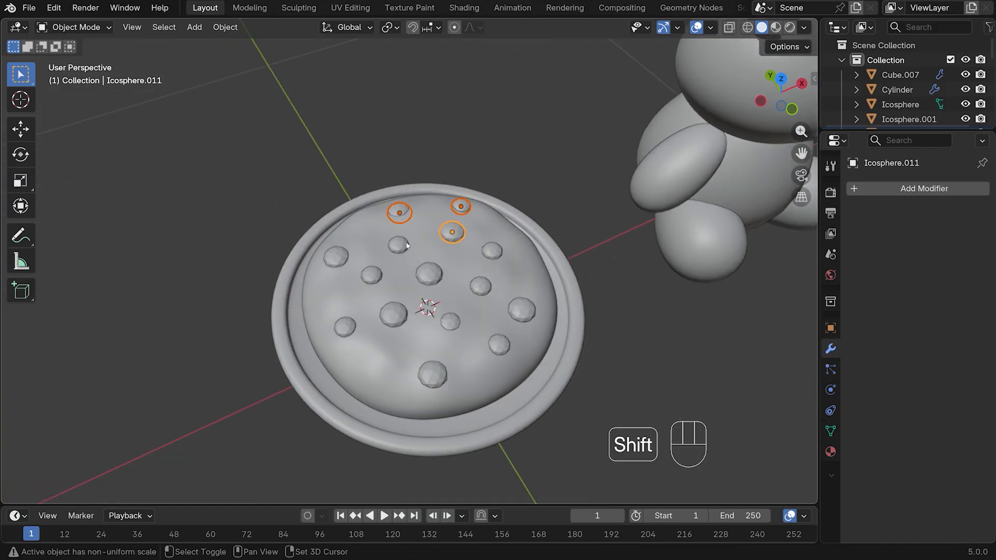
shift+click(399, 245)
shift+click(371, 275)
shift+click(336, 257)
shift+click(346, 327)
shift+click(393, 314)
shift+click(429, 273)
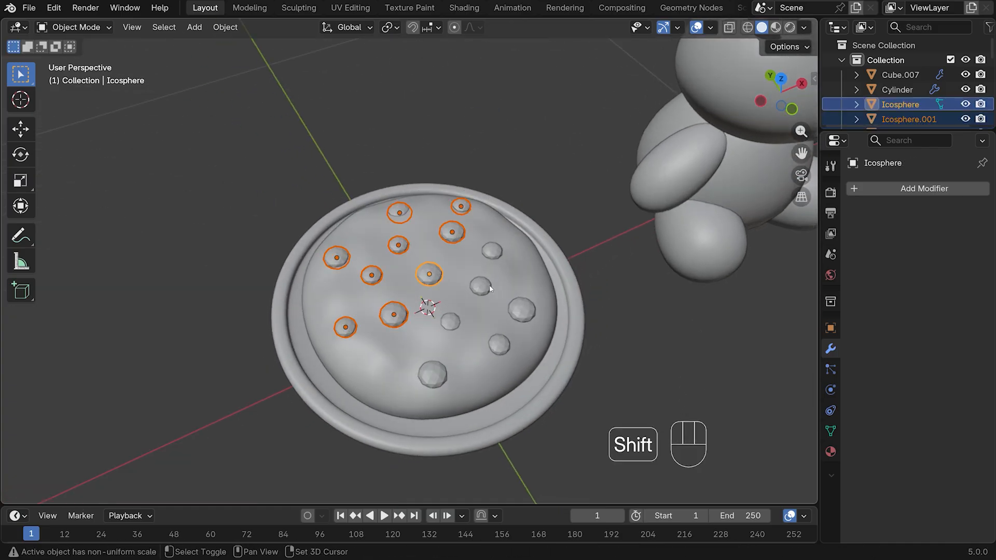
shift+click(482, 286)
shift+click(492, 251)
shift+click(450, 321)
shift+click(498, 345)
shift+click(522, 311)
shift+click(432, 376)
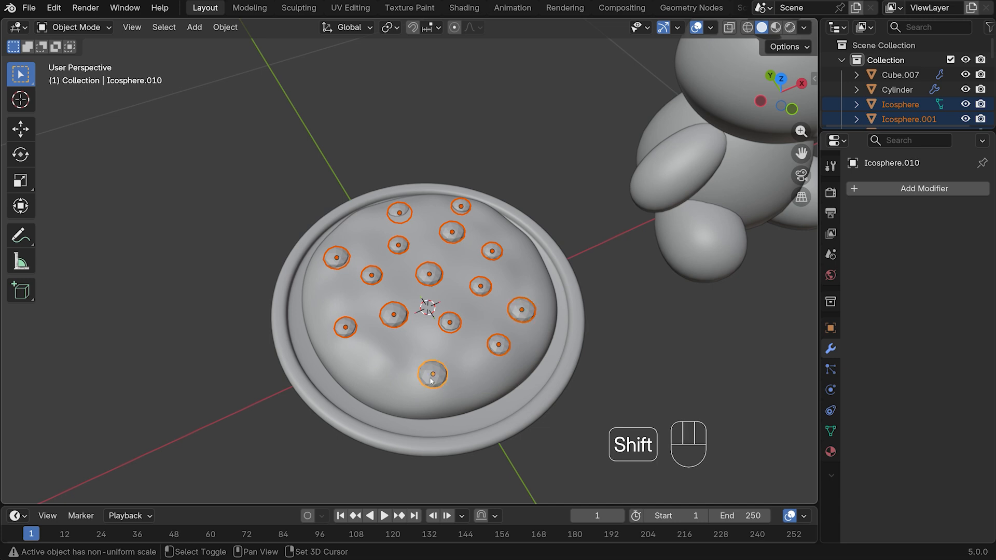
key(m)
click(392, 313)
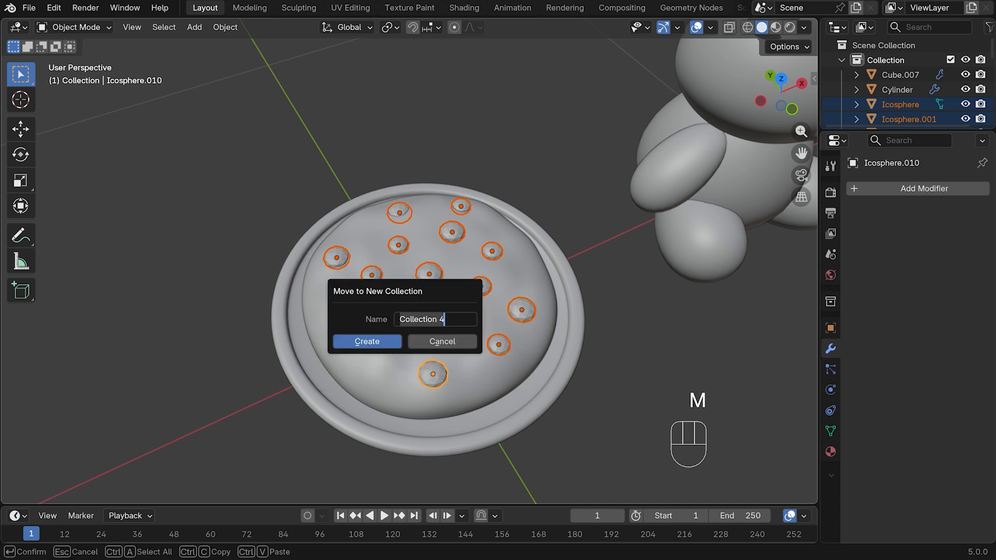
text(choc chi)
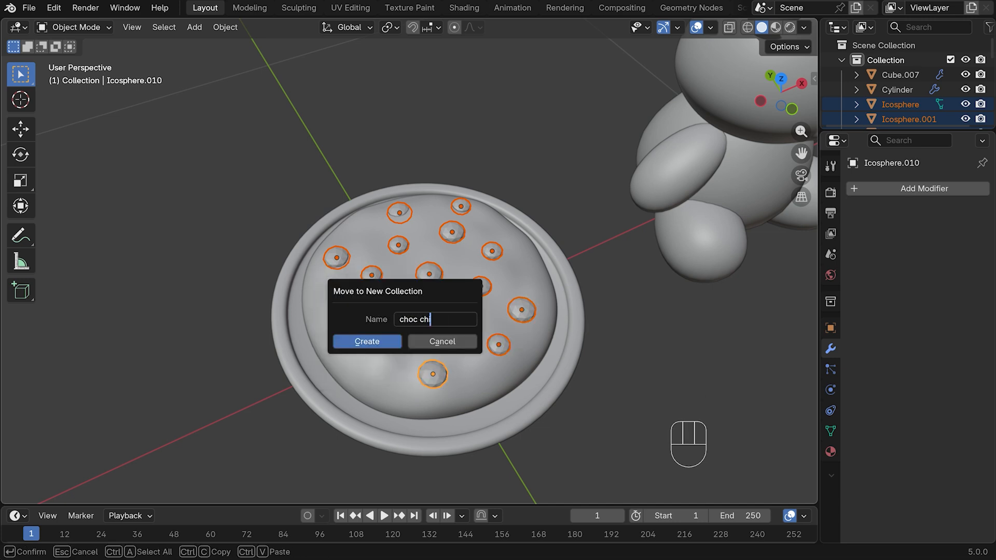
text(ps)
click(386, 341)
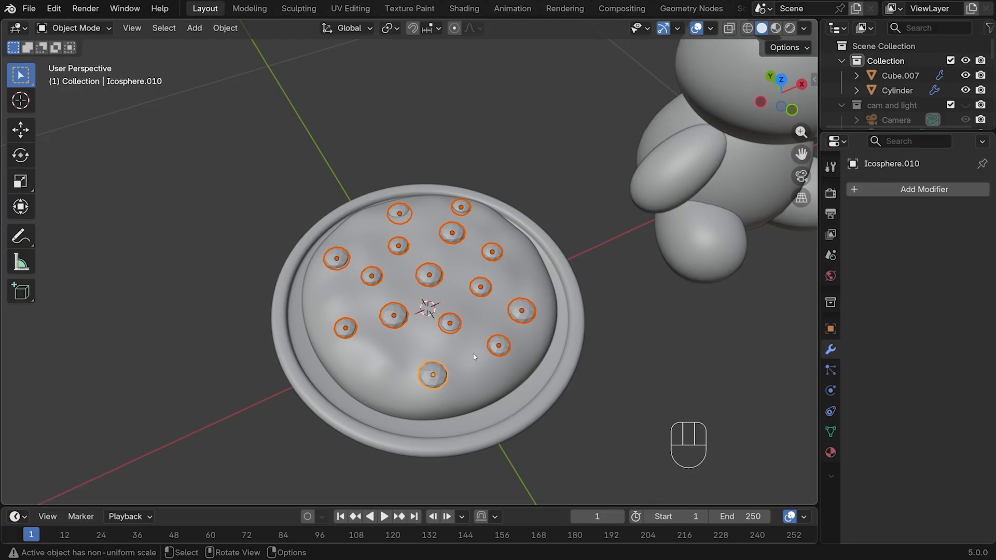
Step: Add a cylinder with 16 vertices at the lower-right part of the mound as seen from above
key(KP_7)
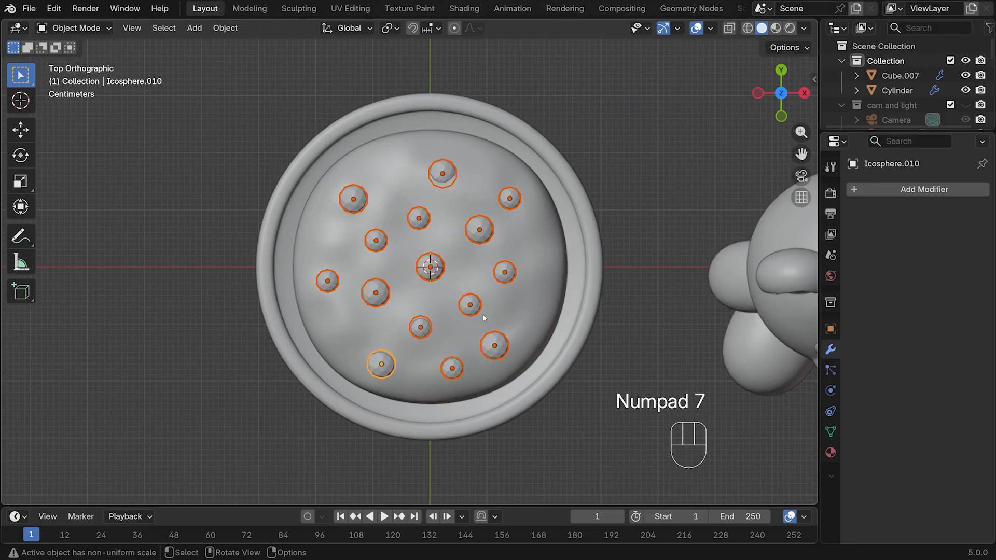
shift+right_click(467, 338)
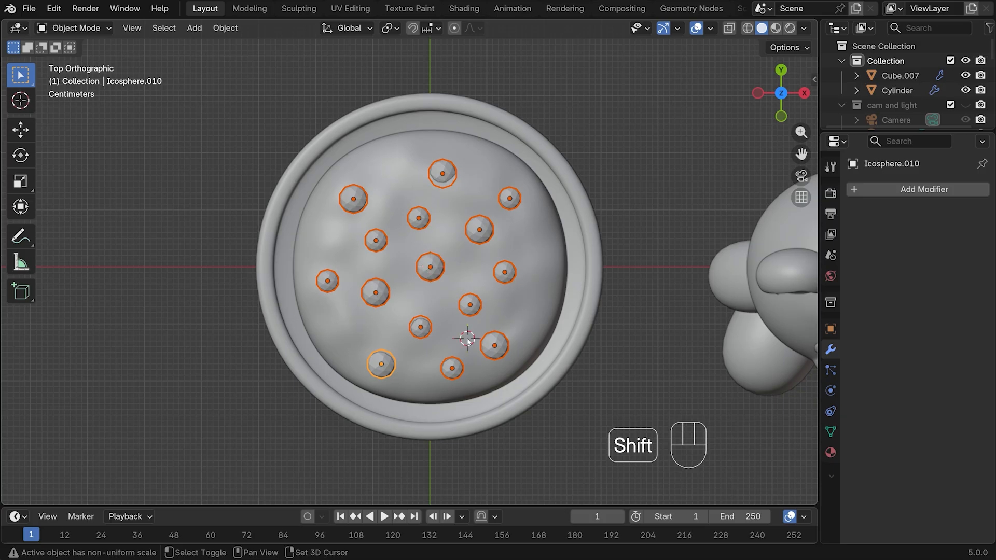
key(shift+a)
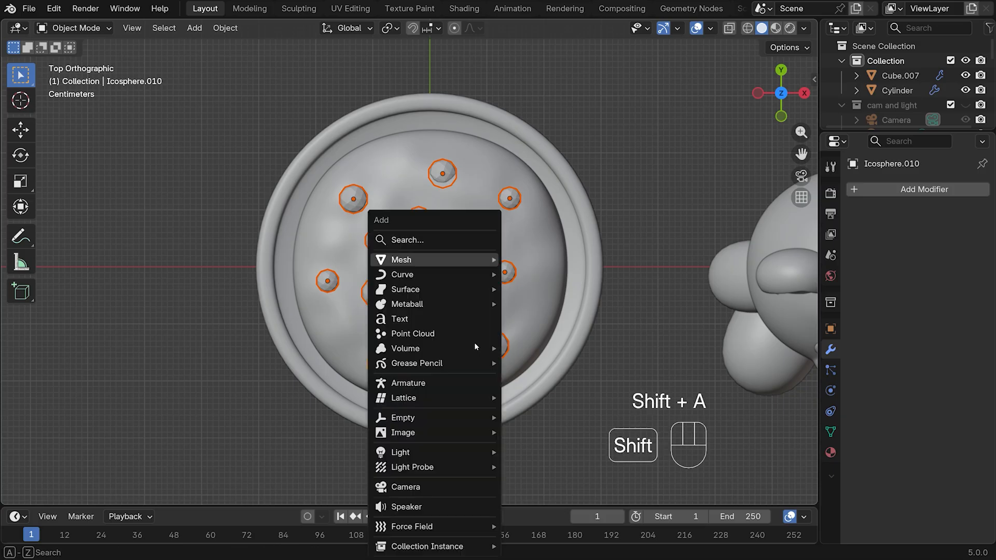
mouse_move(466, 260)
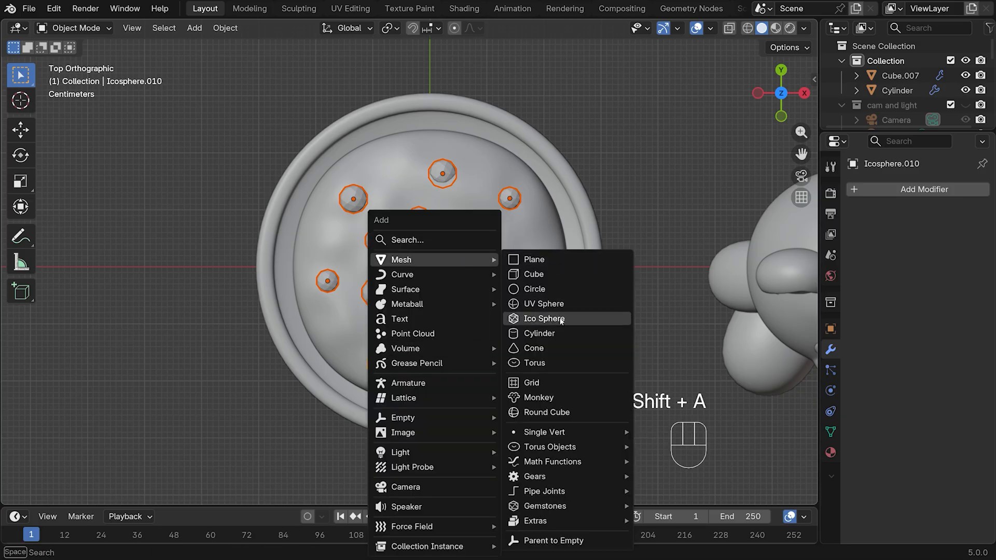
click(538, 333)
click(190, 319)
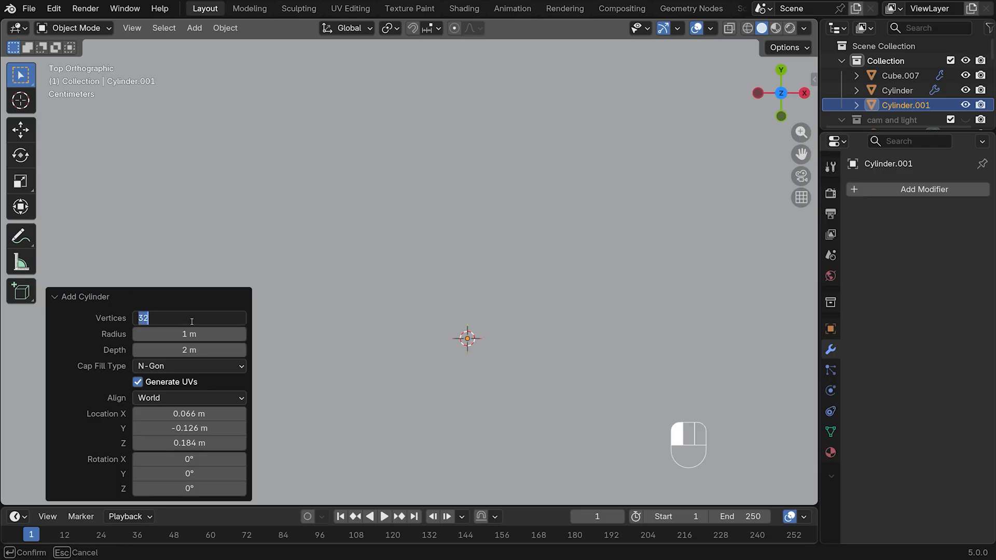
text(16)
key(Return)
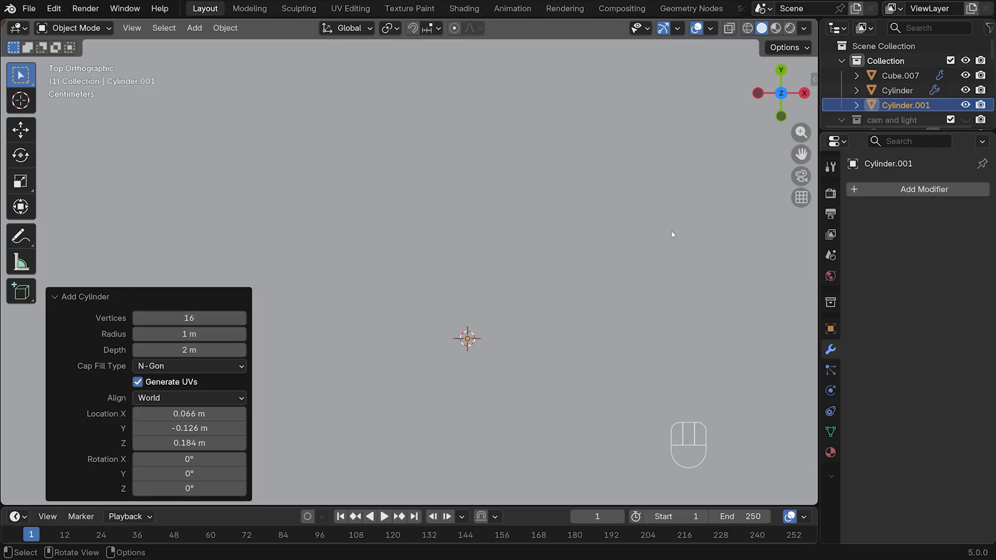
Step: Scale the cylinder to about 0.151 and move it about 0.061 m in X and -0.033 m in Y over the mound's edge
key(s)
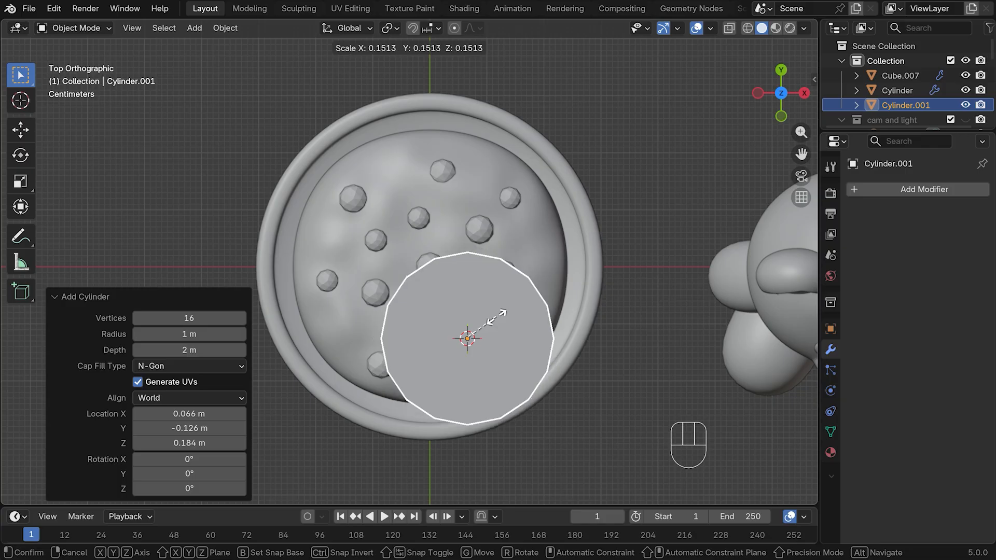
click(506, 321)
key(g)
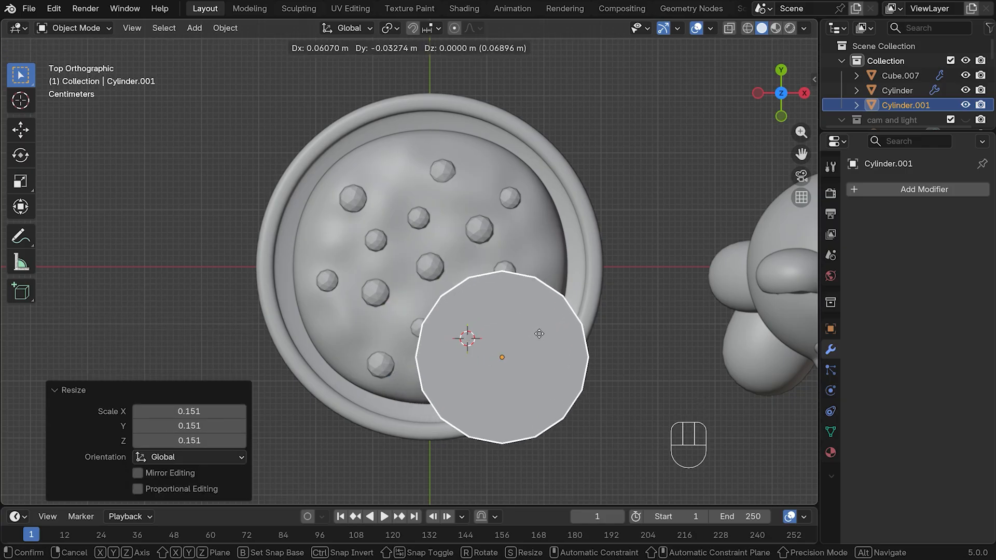
click(539, 334)
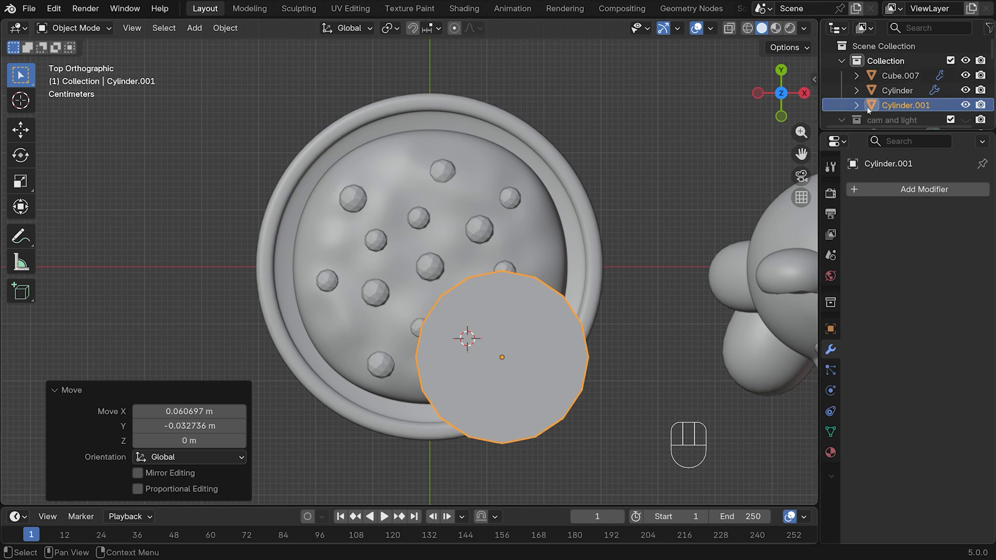
Step: Rename the new cylinder "boolean"
scroll(902, 83, down, 2)
double_click(902, 75)
text(boolean)
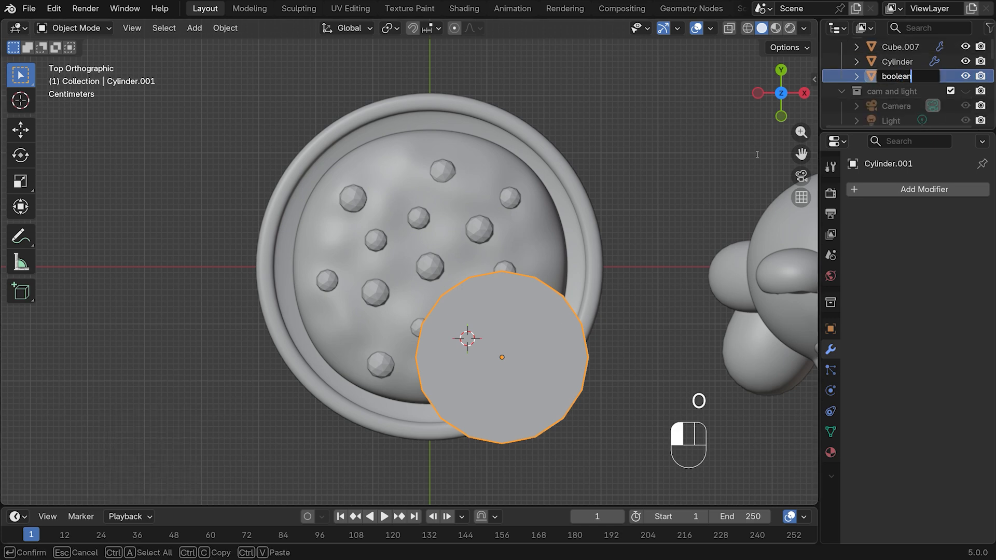
key(Return)
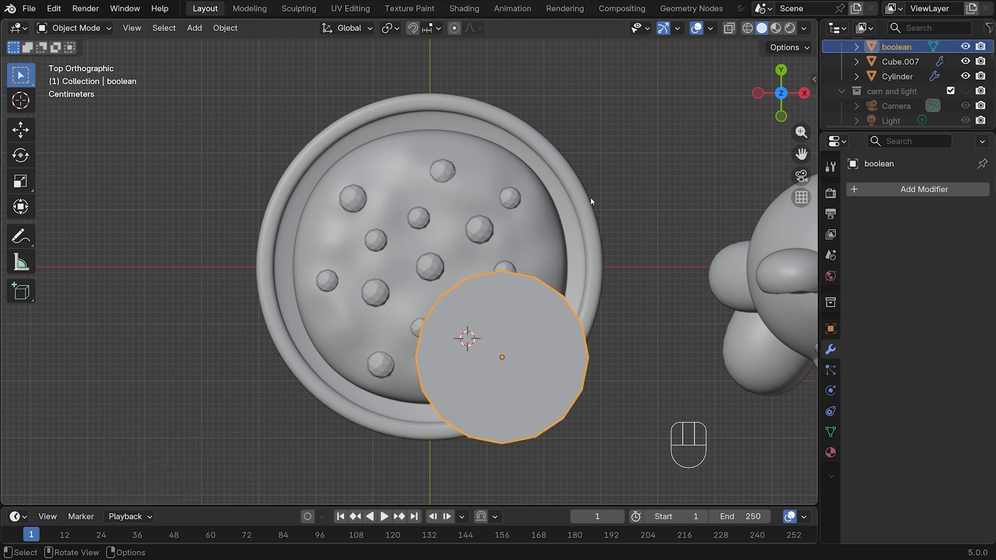
Step: Set the boolean cylinder's viewport display to Wire
click(831, 328)
scroll(866, 476, down, 4)
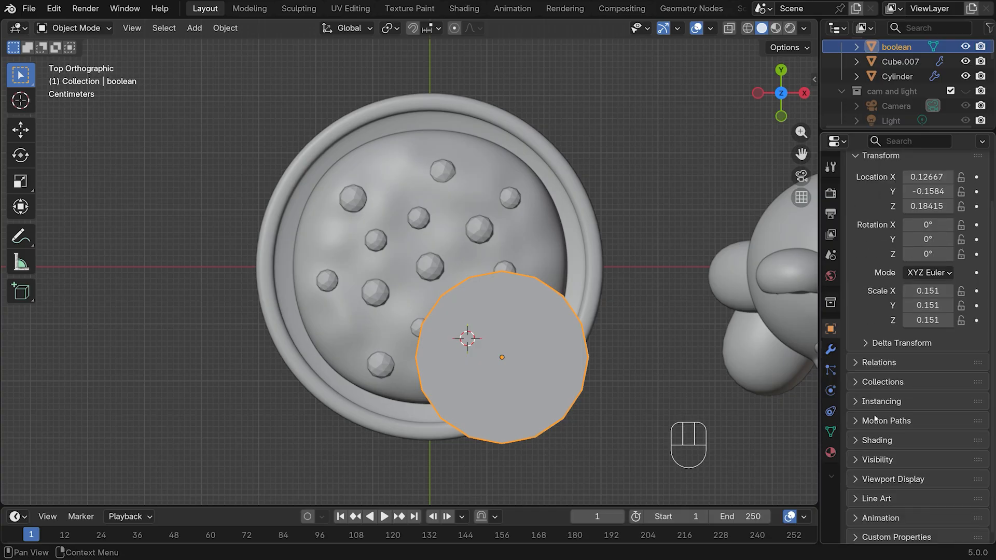
click(855, 476)
scroll(878, 435, down, 5)
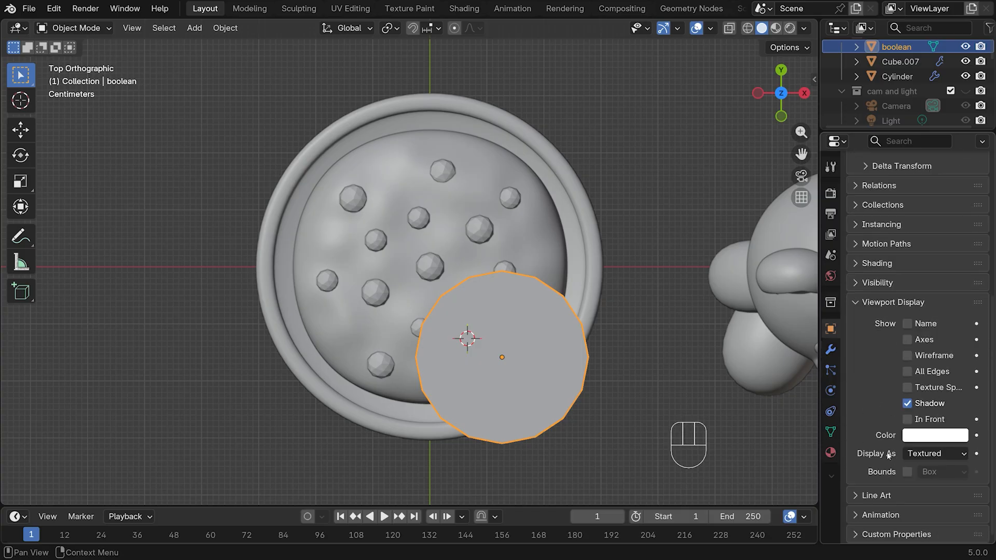
click(939, 454)
click(919, 484)
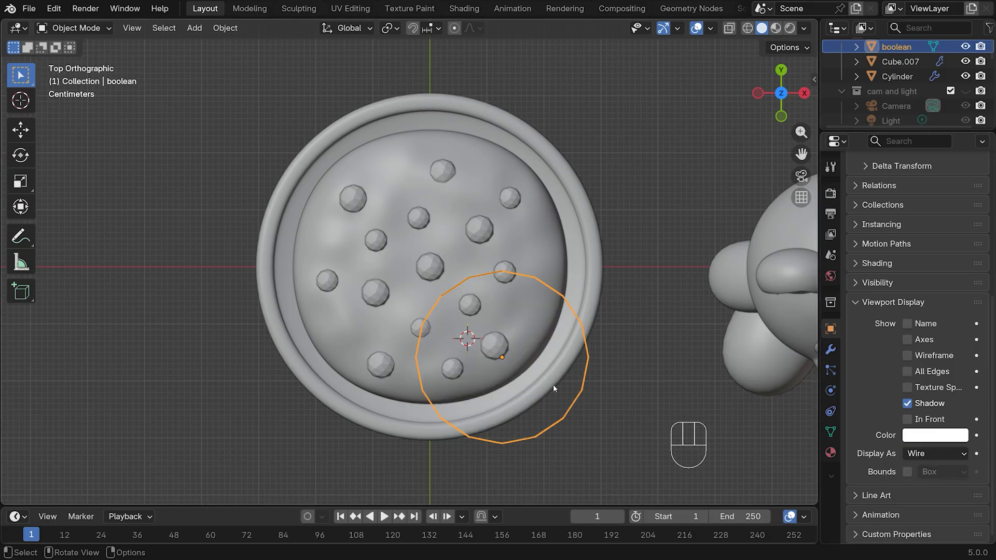
Step: Select all objects in the "choc chips" collection and add the mound to the selection as the active object
scroll(850, 119, down, 3)
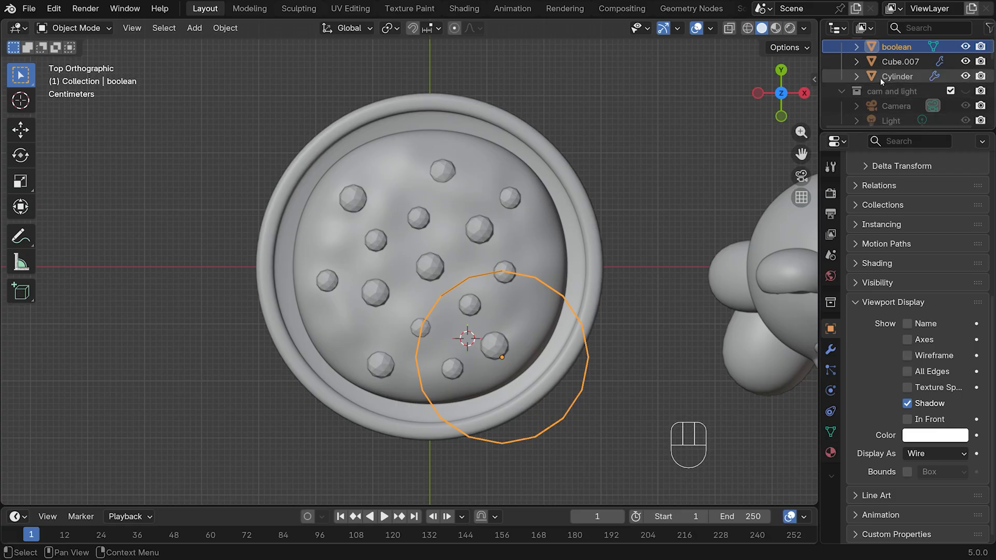
drag(931, 131, 935, 206)
scroll(876, 107, down, 3)
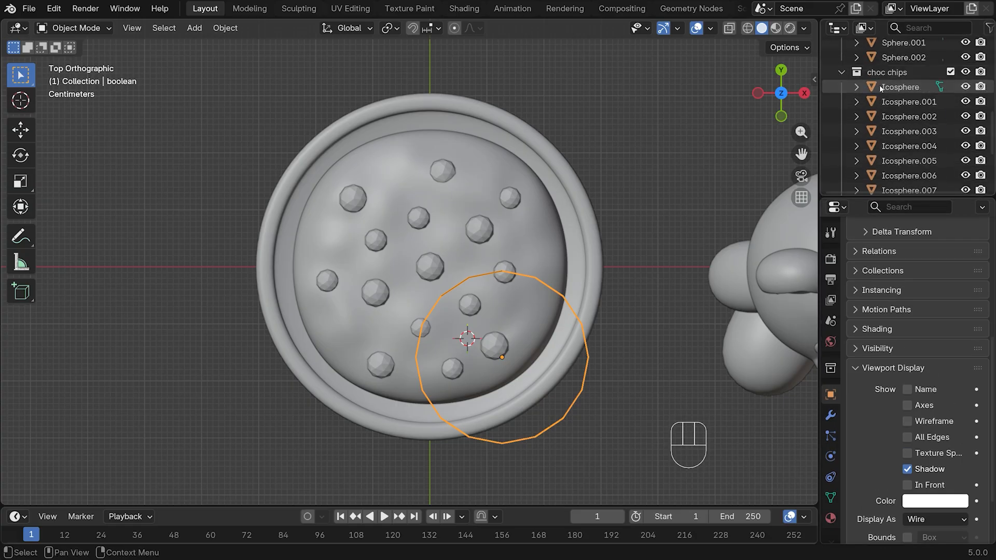
click(880, 72)
right_click(880, 73)
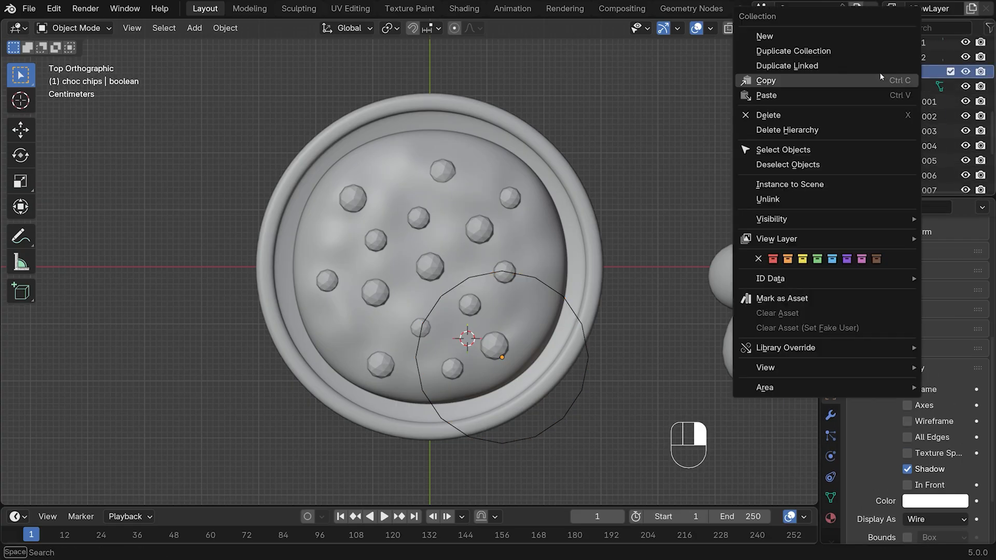
click(778, 149)
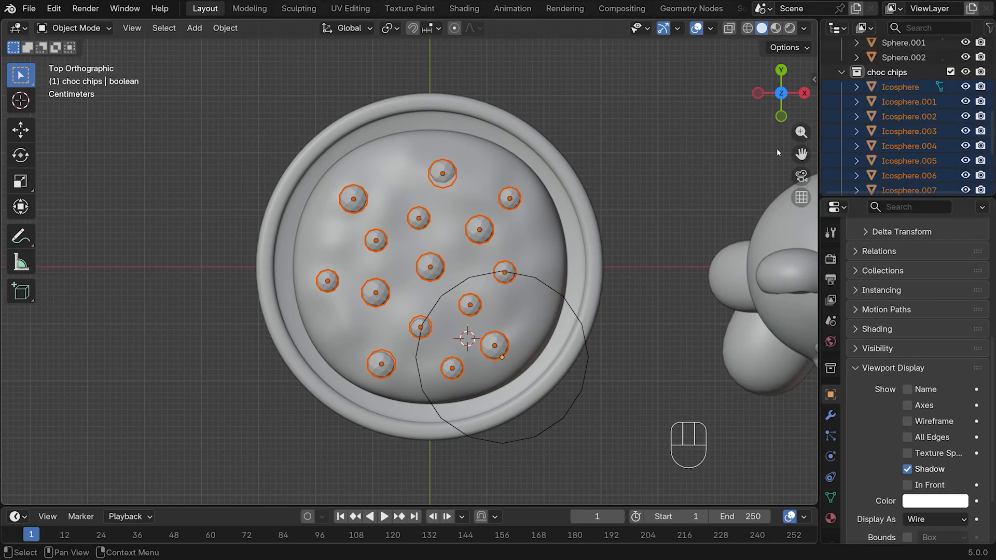
shift+click(538, 231)
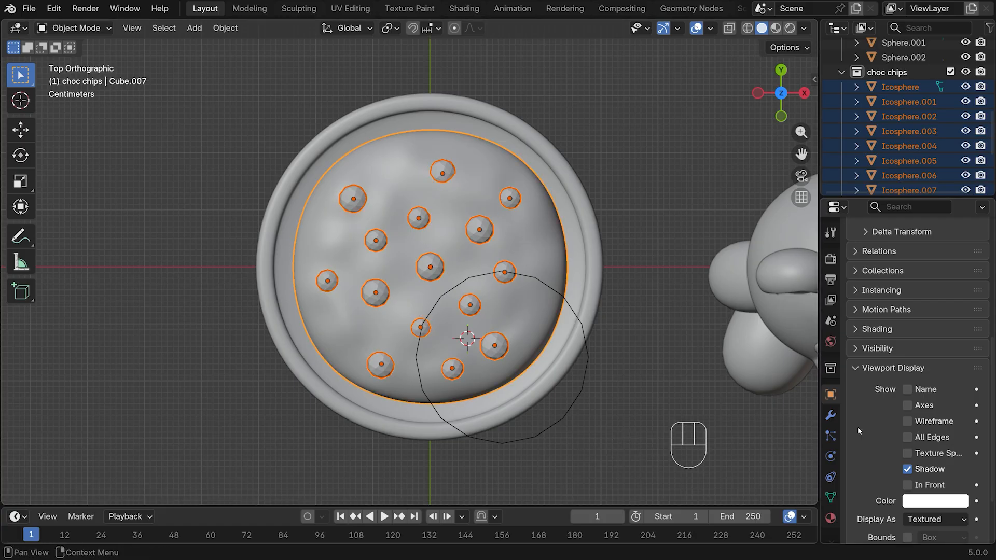
Step: Apply the mound's Subdivision Surface modifier
click(830, 415)
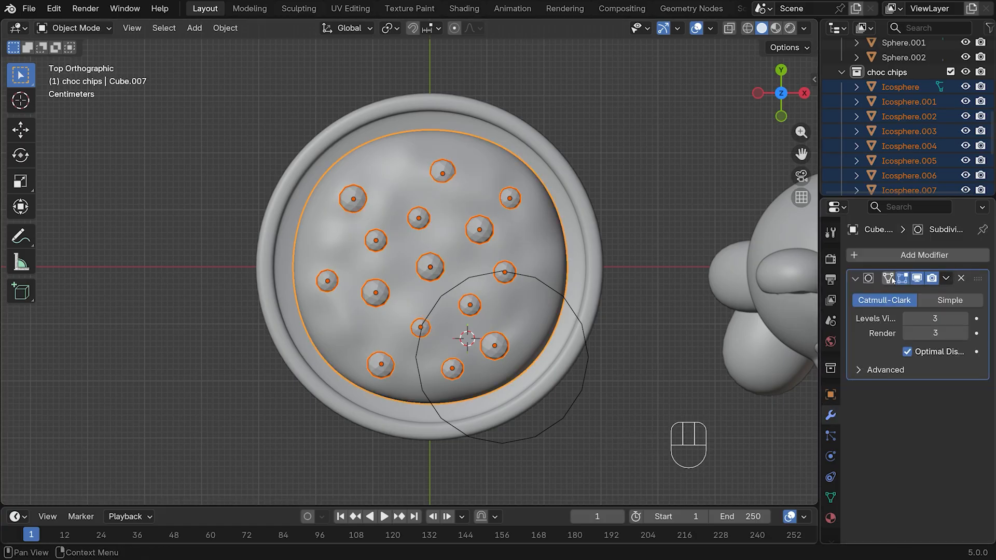
click(947, 280)
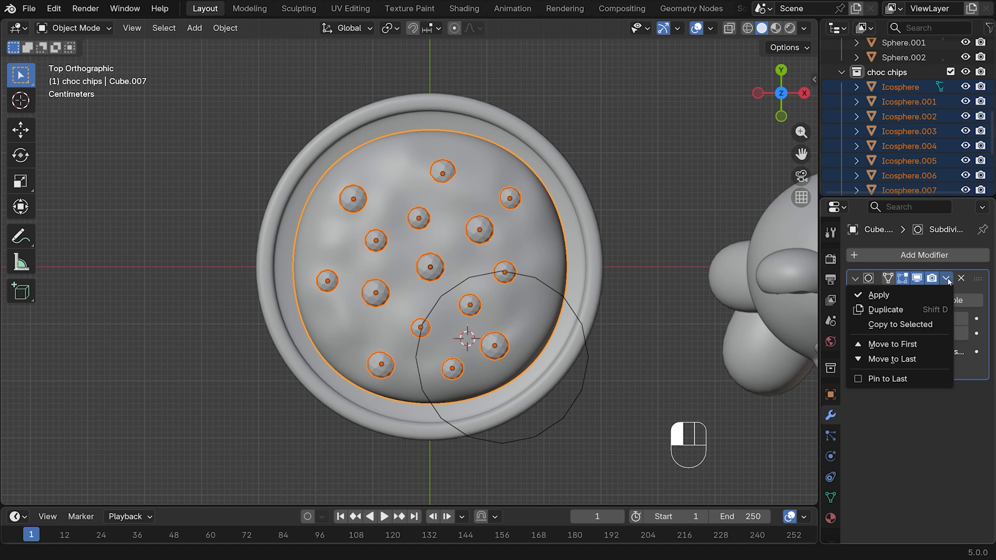
click(879, 295)
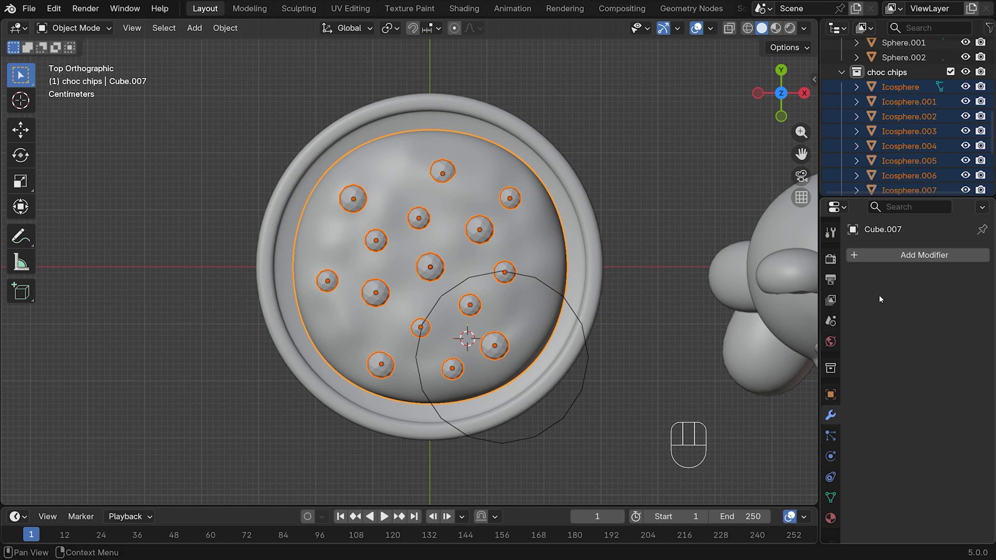
Step: Add a Boolean modifier in Difference mode to the mound, using the "boolean" cylinder as the cutting object
click(900, 256)
mouse_move(899, 254)
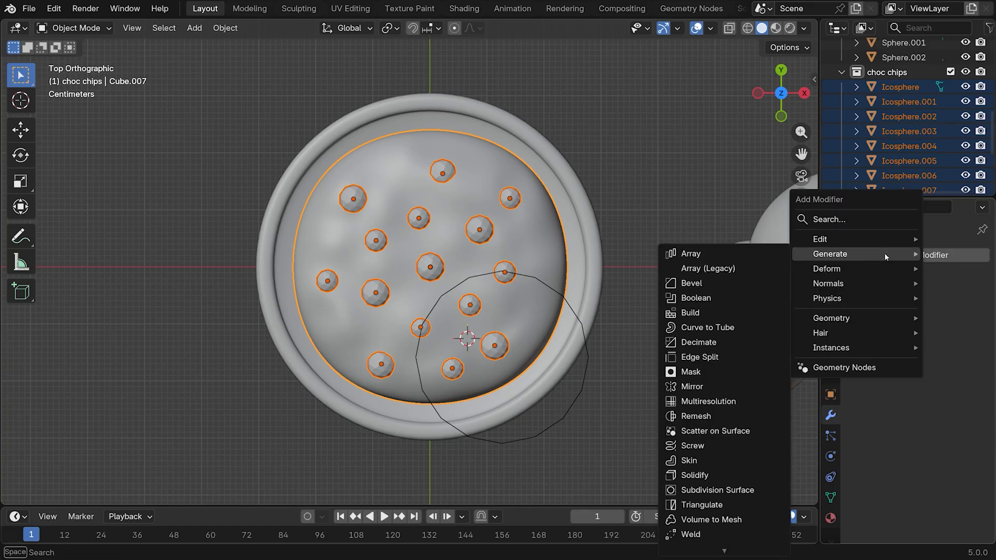
click(710, 299)
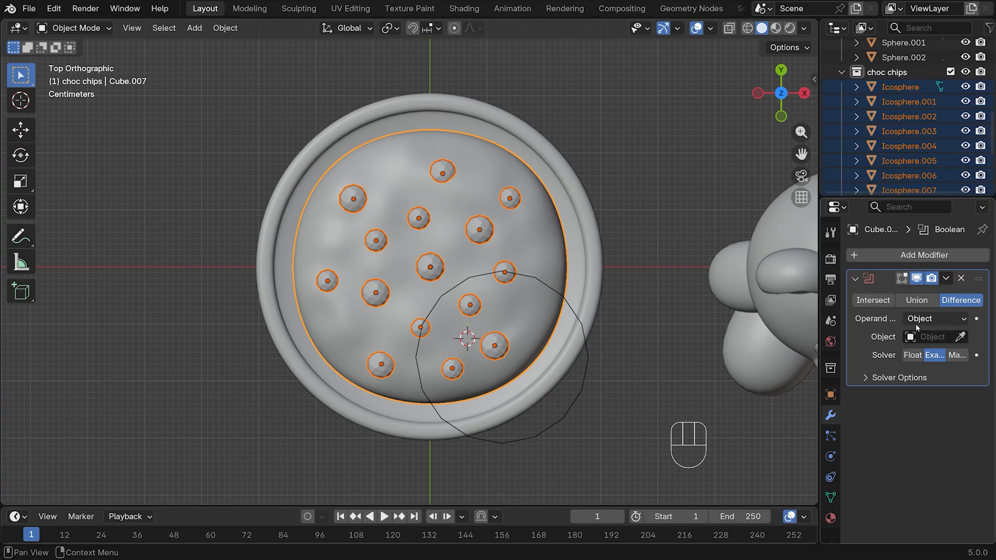
click(960, 337)
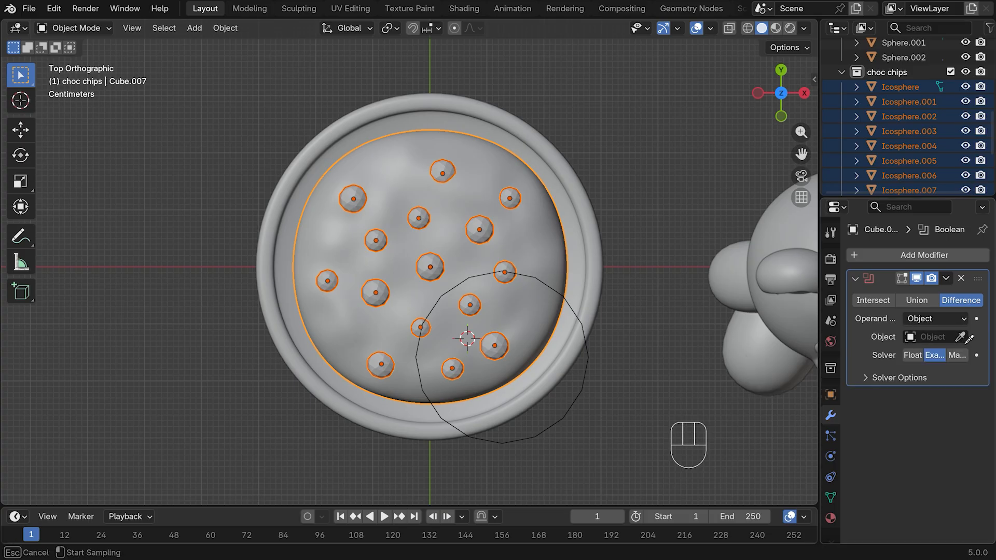
click(586, 357)
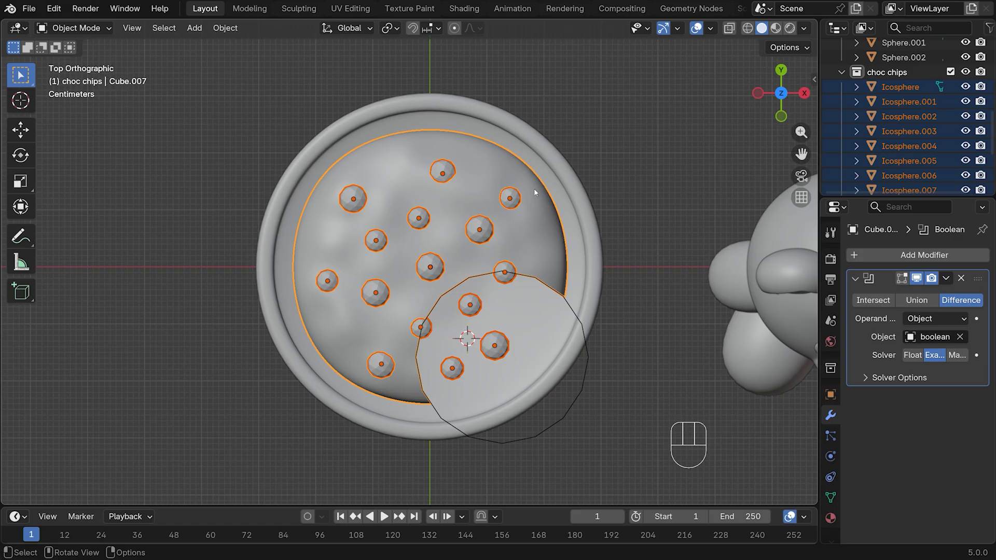
Step: Copy the mound's modifiers to all selected chocolate chips
key(ctrl)
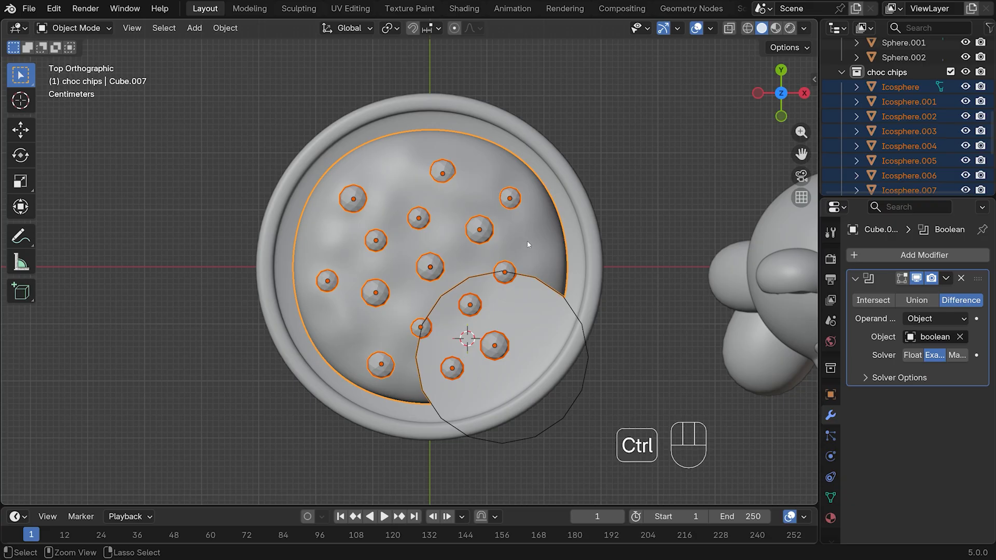
key(ctrl+l)
click(459, 180)
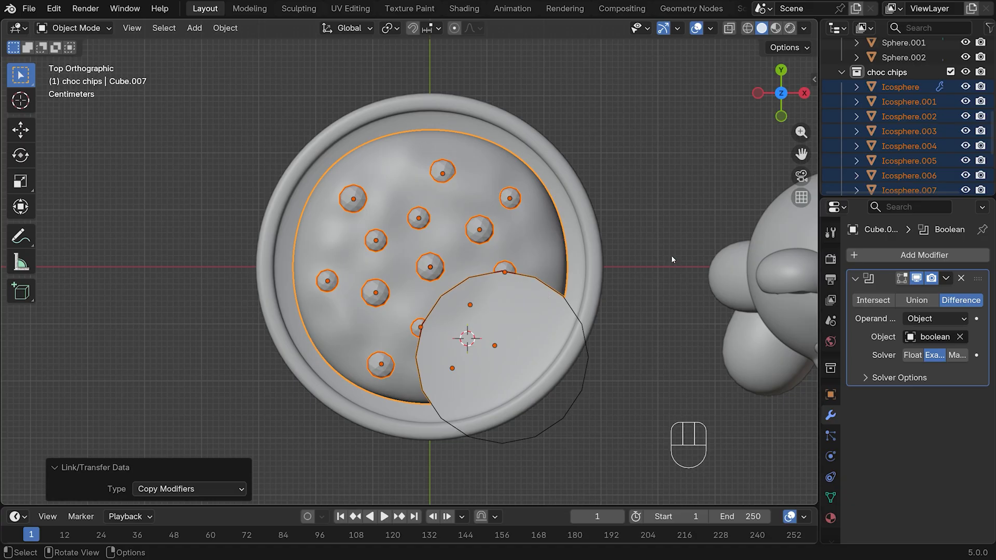
Step: Hide the "boolean" cylinder in the viewport and disable it in renders
click(583, 388)
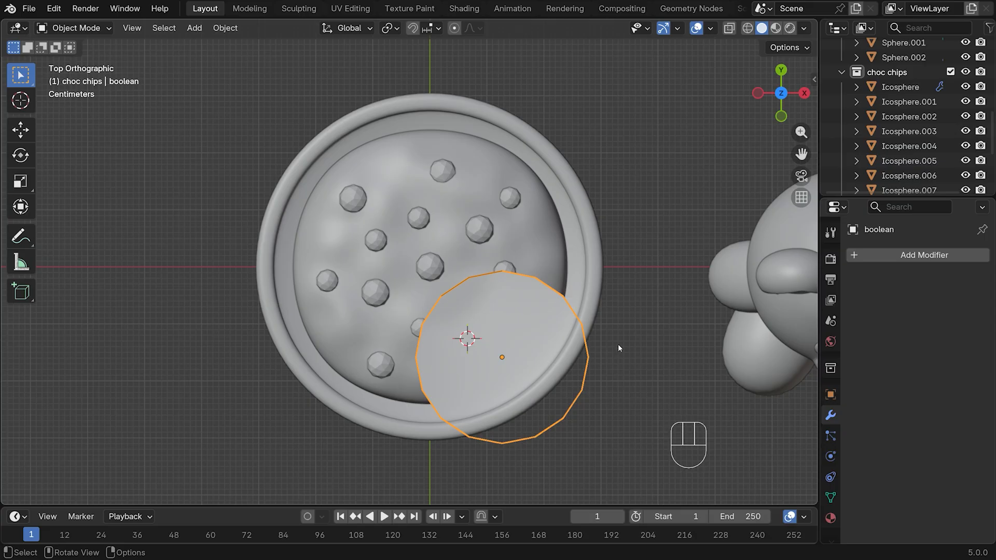
scroll(941, 150, up, 15)
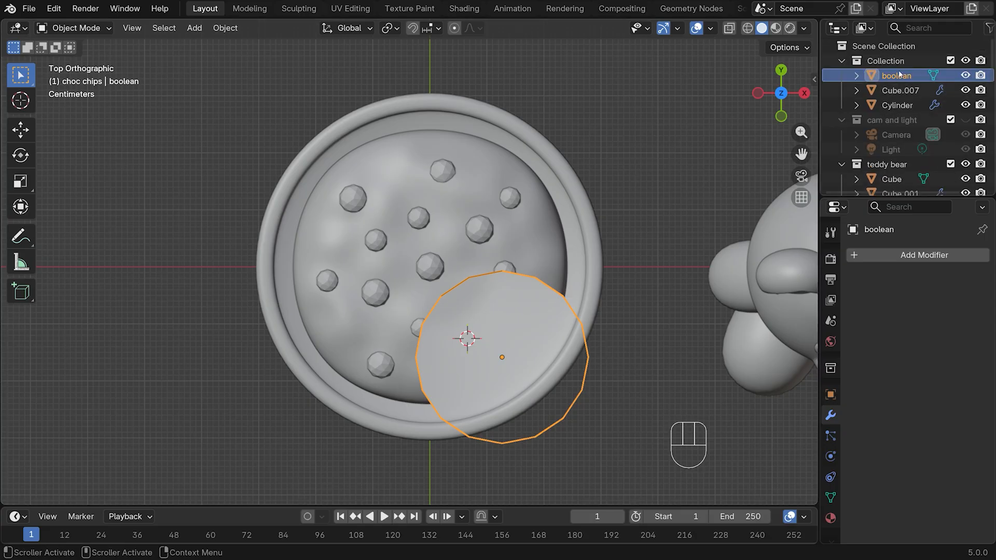
click(965, 76)
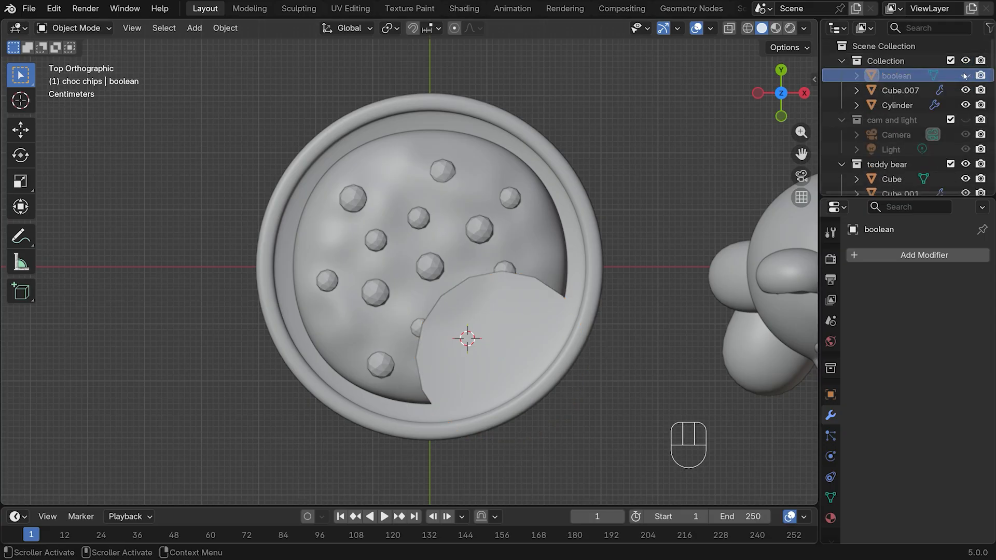
click(981, 76)
Step: Scale the dish, mound and chocolate chips together to about 0.774 and lower them about 0.037 m along Z onto the ground
middle_drag(663, 288, 675, 248)
scroll(674, 244, down, 4)
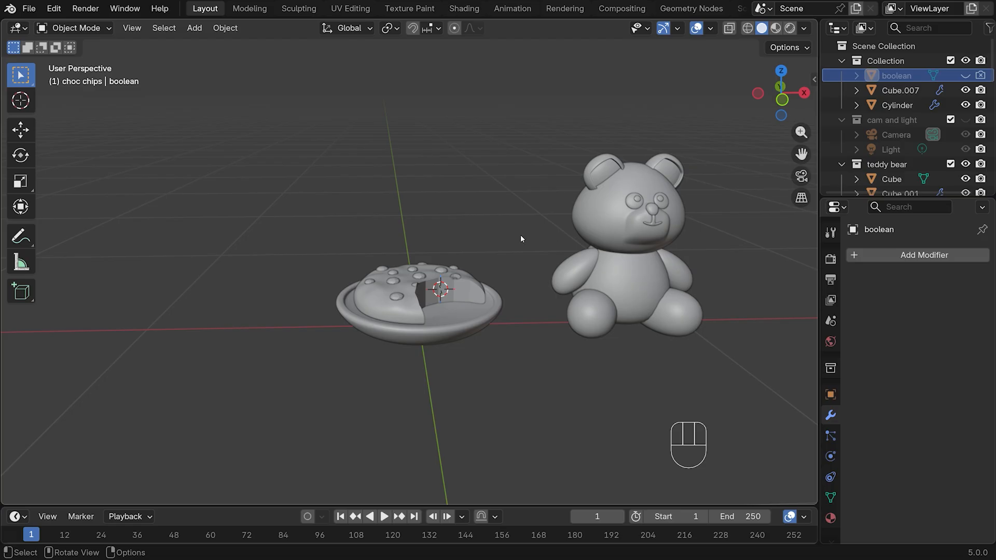
key(KP_1)
drag(294, 235, 533, 367)
key(s)
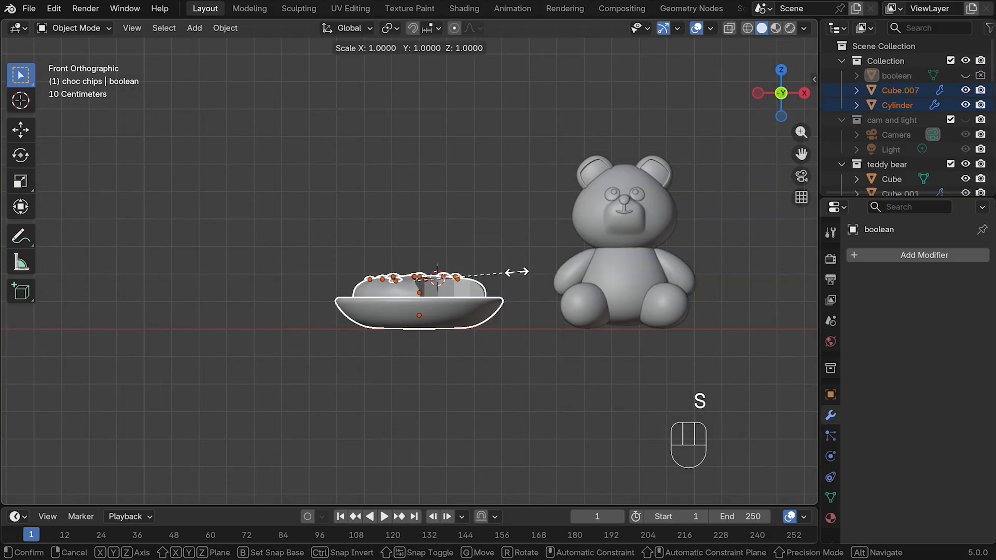
click(498, 283)
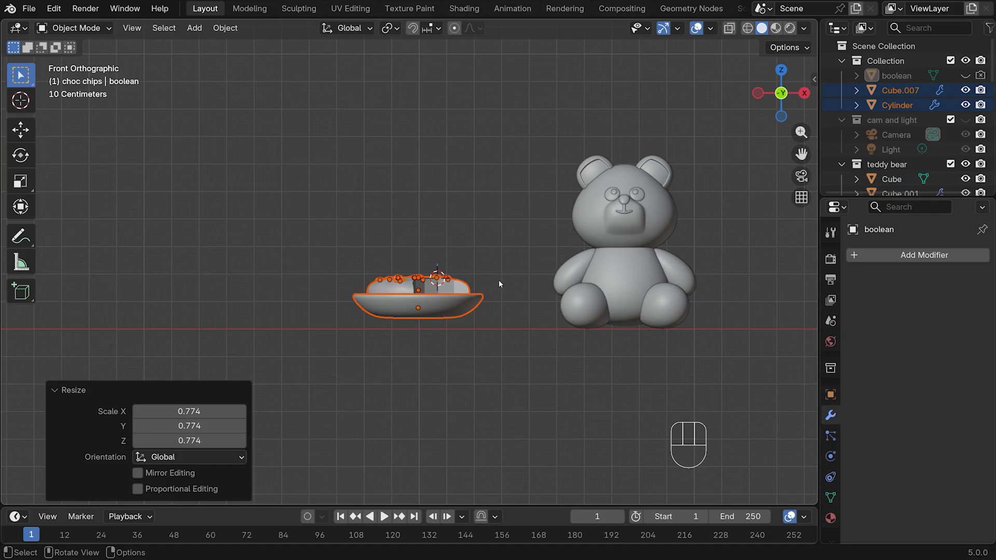
key(g)
key(z)
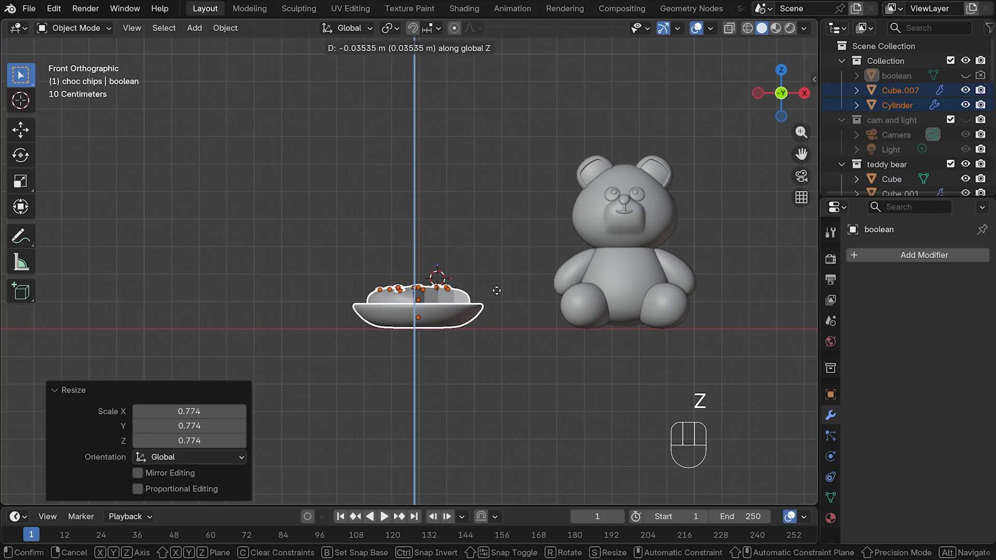
click(495, 293)
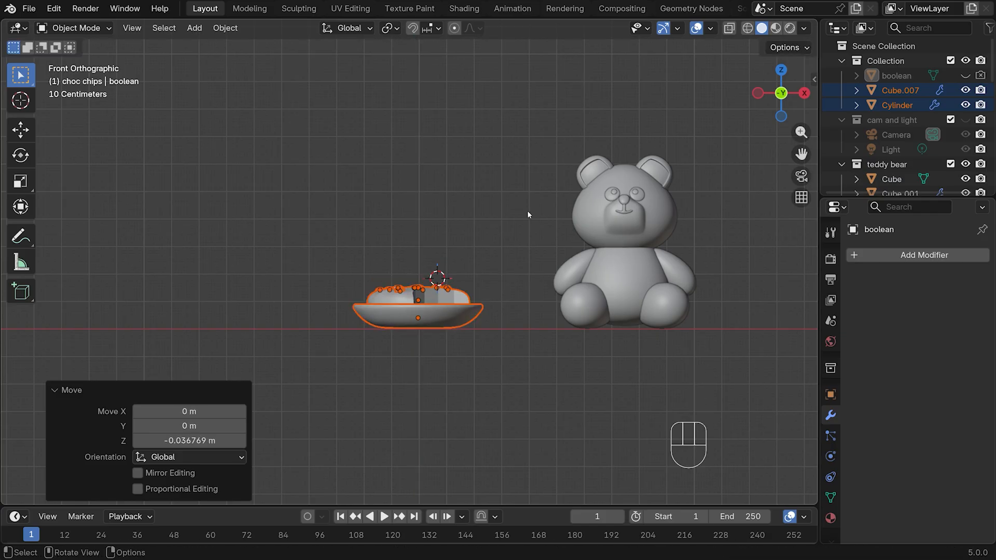
Step: Add an ico sphere crumb at the 3D cursor over the bite cut-out and scale it to about 0.020
middle_drag(527, 210, 426, 299)
key(KP_7)
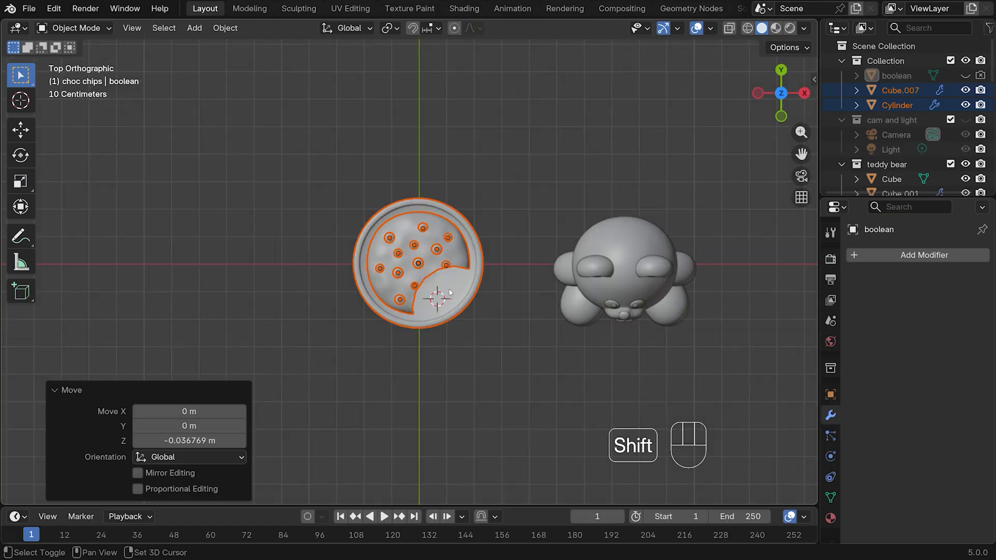
key(shift+a)
mouse_move(440, 259)
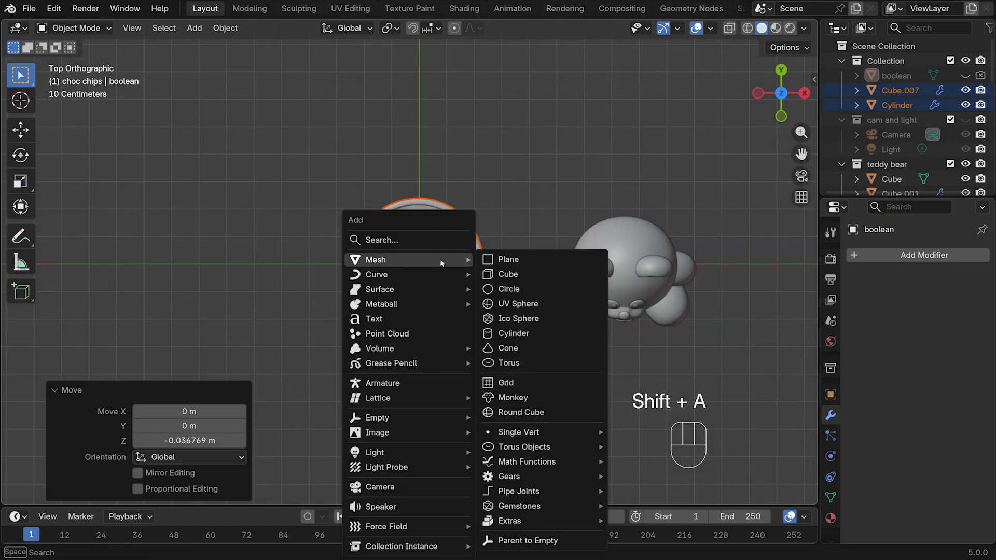
click(539, 318)
key(s)
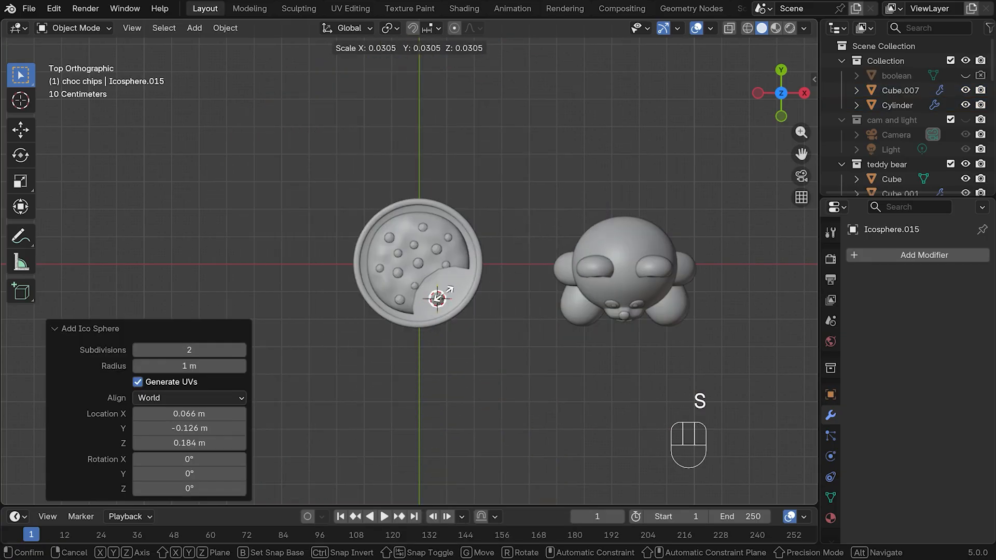
click(442, 295)
Step: Lower the crumb about 0.101 m along Z toward the dish and flatten it to about 0.417 along Z
key(KP_1)
scroll(489, 294, up, 2)
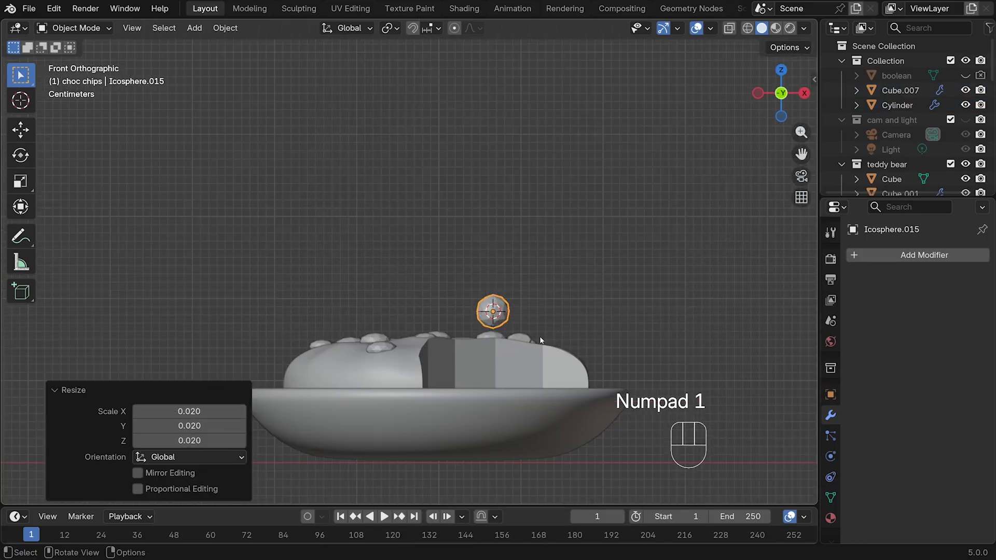
key(g)
key(z)
click(551, 420)
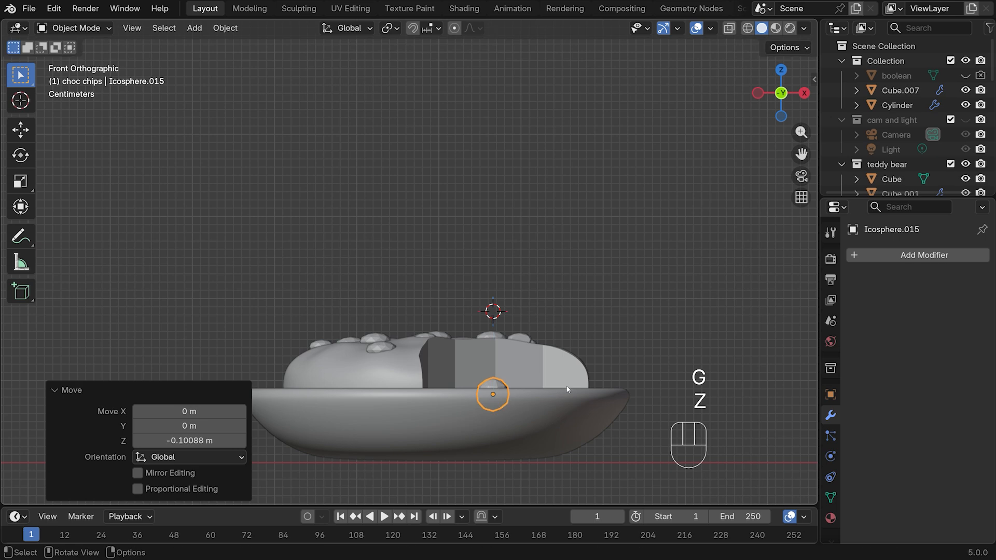
key(s)
key(z)
click(523, 384)
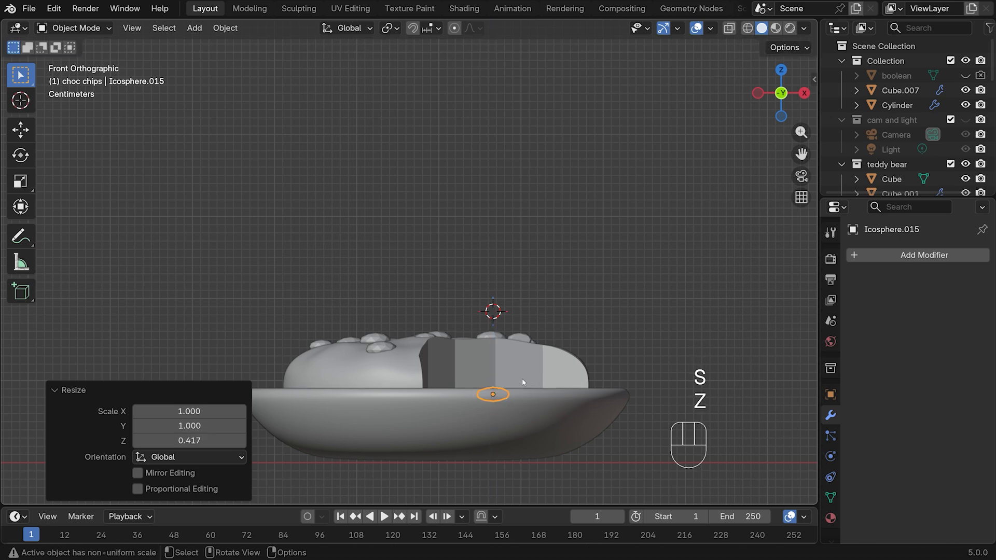
Step: Lower the flattened crumb another 0.013 m or so onto the dish surface and scale it to about 0.698
middle_drag(521, 378, 552, 406)
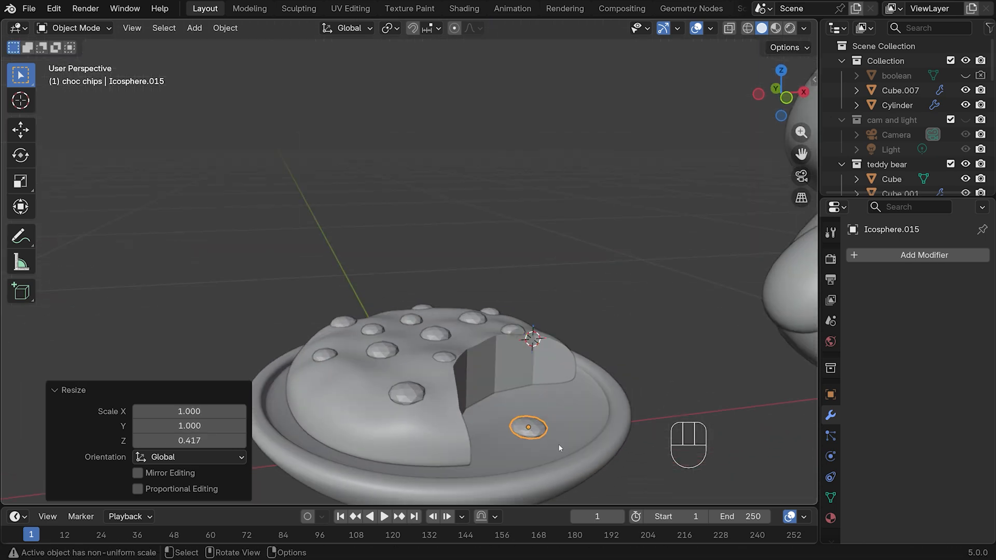
key(g)
key(z)
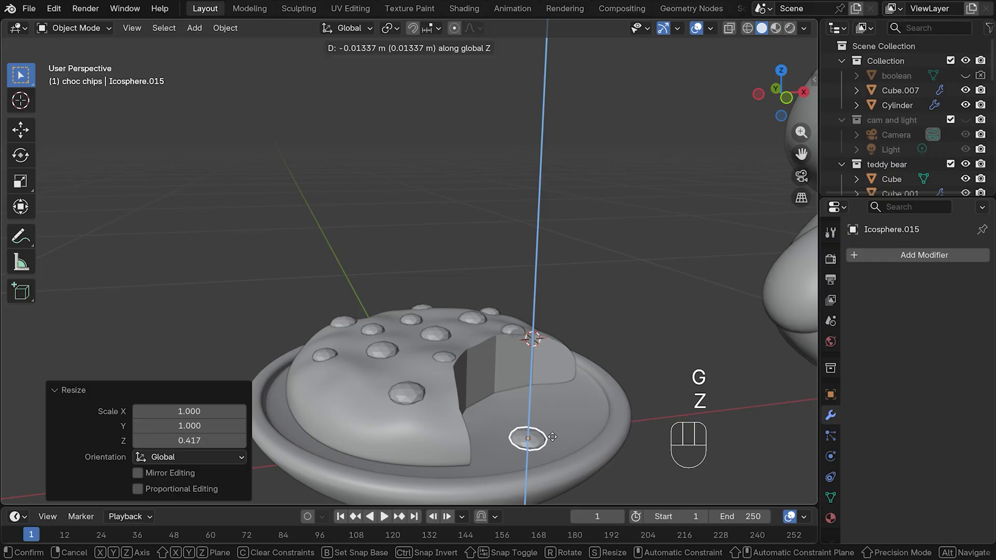
click(553, 439)
key(s)
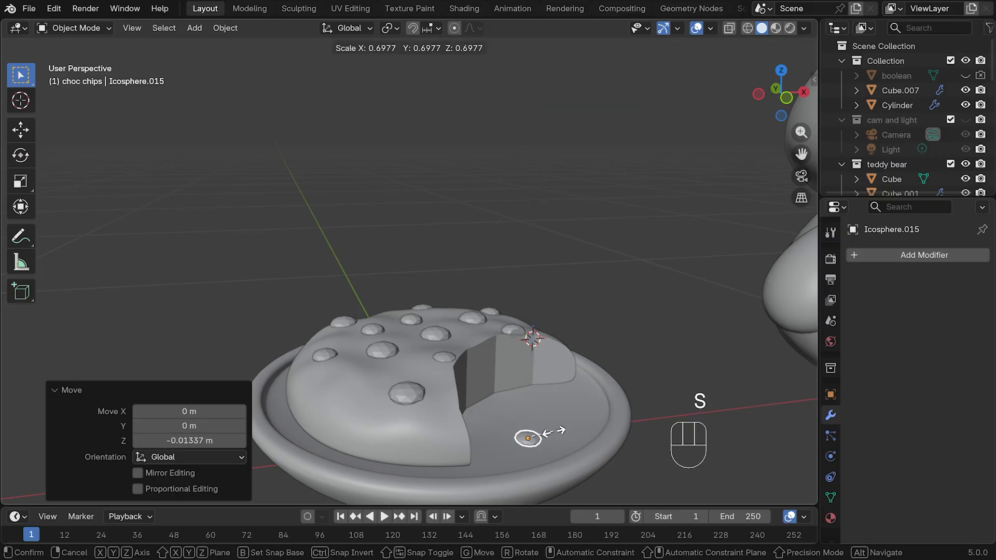
click(559, 431)
Step: Duplicate the crumb three times around the bite area, scaling the first copy to about 0.6 and the third to about 1.248
key(KP_7)
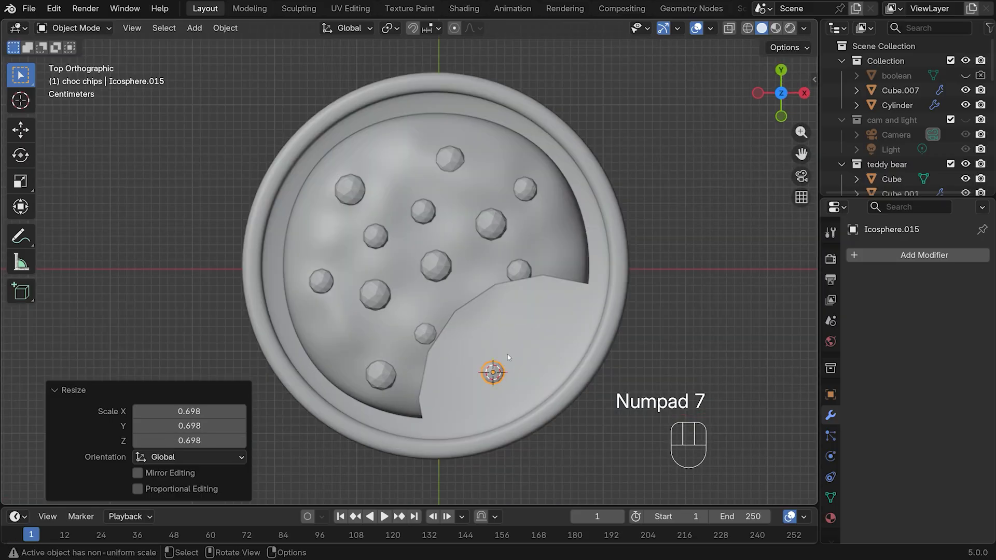
key(shift+d)
key(s)
click(488, 346)
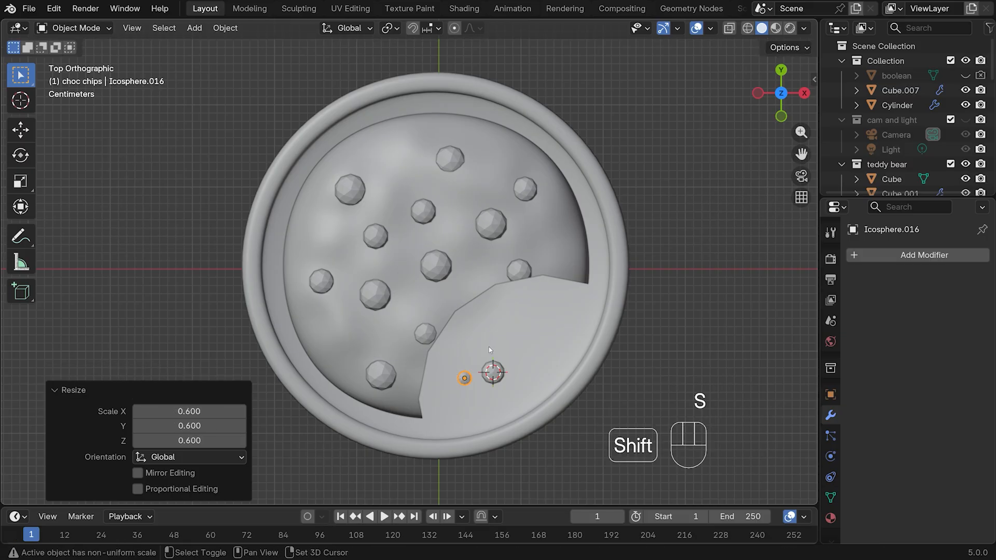
key(shift+d)
click(513, 312)
key(shift+d)
click(559, 332)
key(s)
click(562, 333)
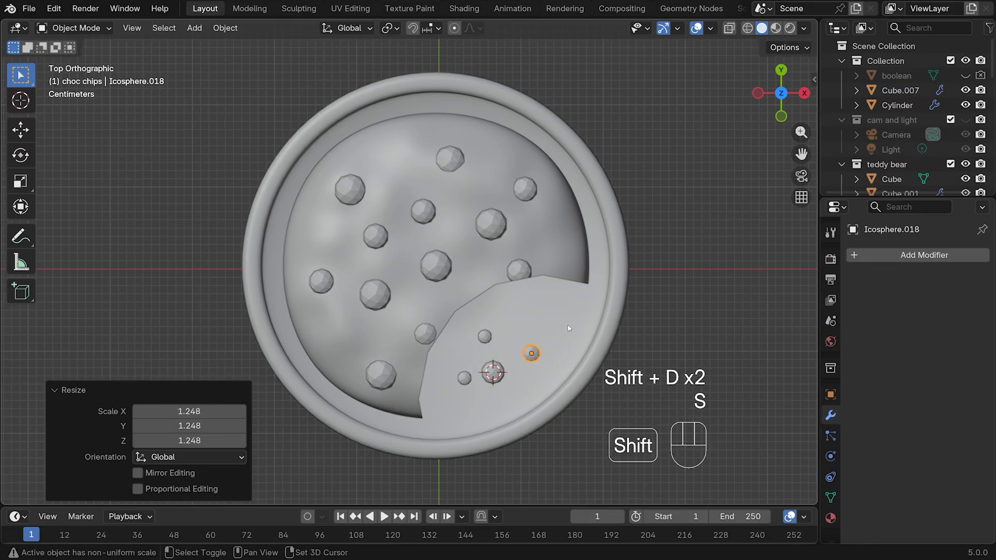
Step: Place three more crumb duplicates near the dish's front edge, enlarging the last one to about 1.332
key(shift+d)
click(514, 383)
key(shift+d)
click(512, 375)
key(shift+d)
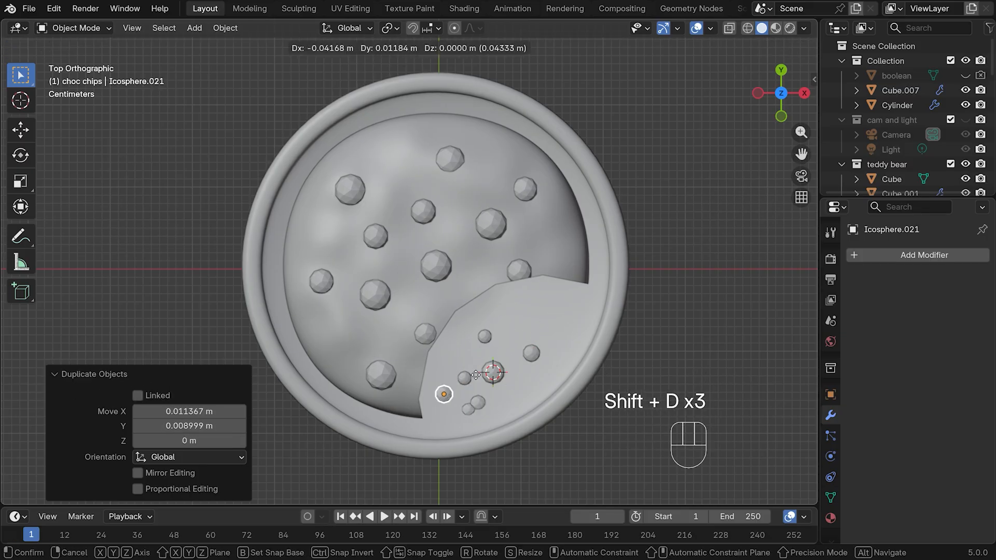
click(473, 366)
key(s)
click(505, 350)
Step: Set the 3D cursor beside the bear's mouth, add an ico sphere there and scale it to about 0.040, then 0.218
middle_drag(602, 324, 594, 210)
scroll(593, 210, down, 4)
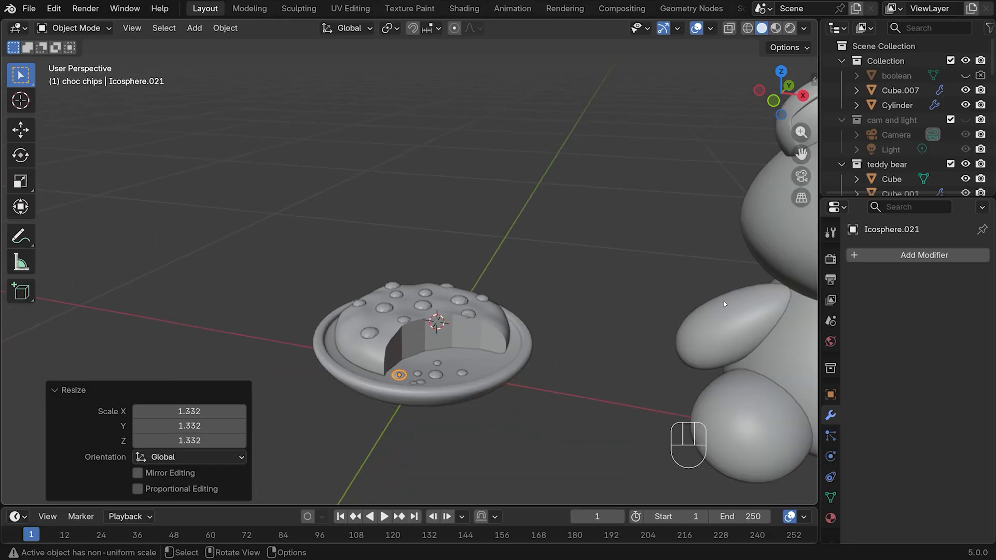
key(KP_1)
shift+middle_drag(791, 178, 564, 262)
scroll(673, 247, up, 4)
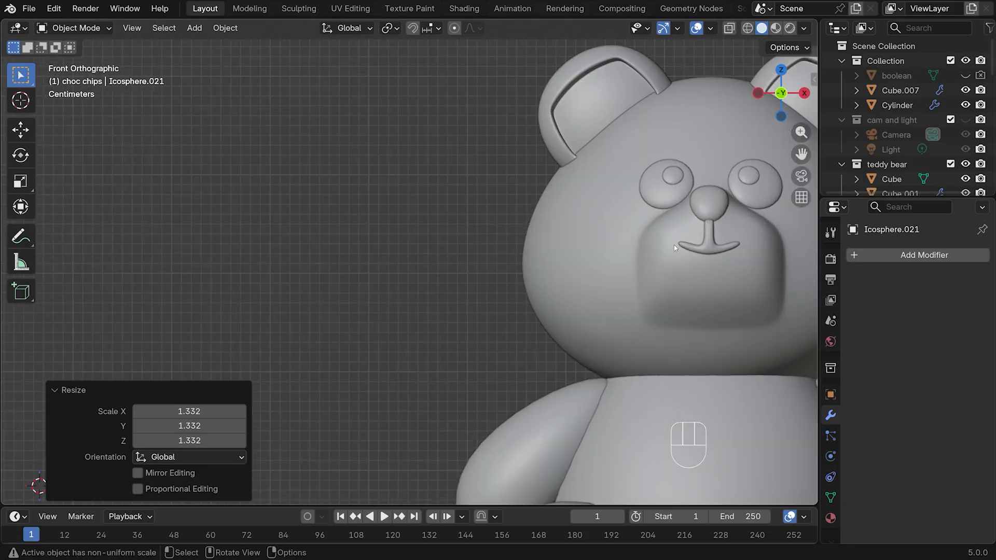
shift+right_click(748, 252)
key(shift+a)
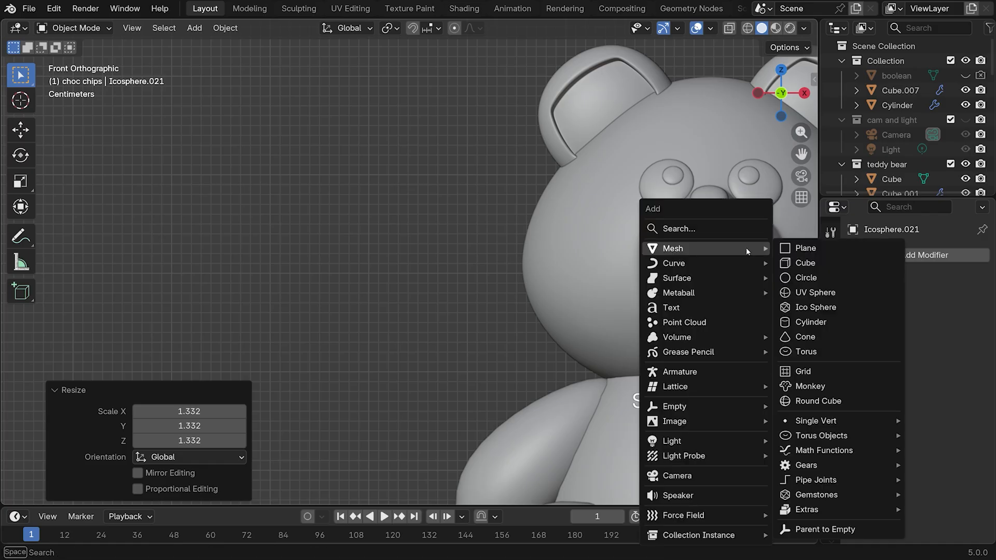
click(807, 307)
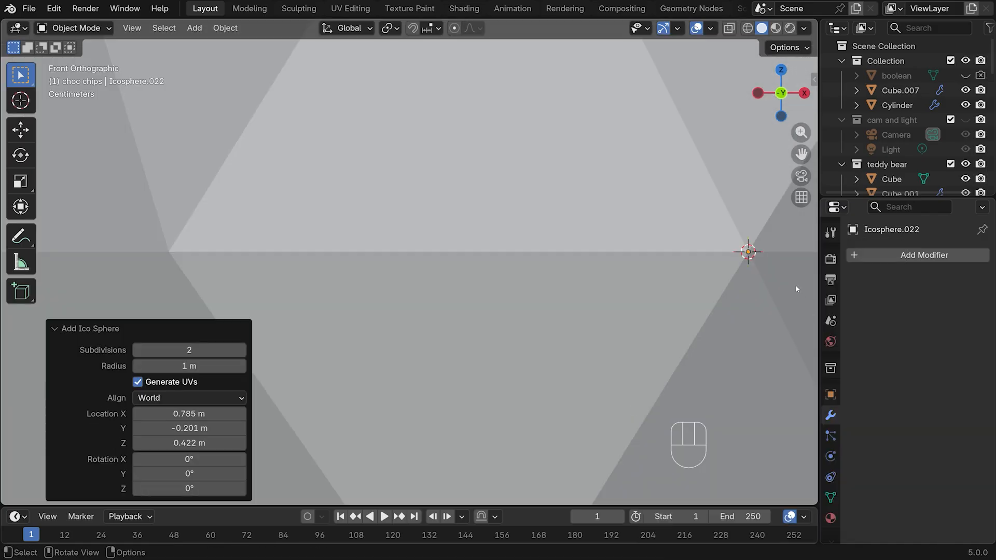
key(s)
click(731, 257)
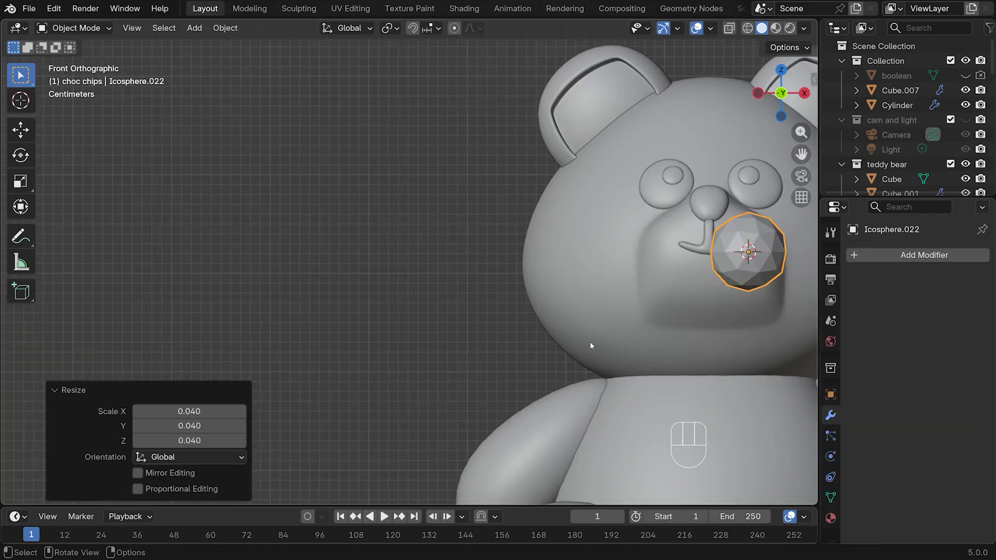
key(s)
click(716, 276)
Step: Flatten the crumb beside the bear's mouth along the Y axis and scale it overall to about 0.638
drag(801, 154, 569, 203)
scroll(713, 258, up, 3)
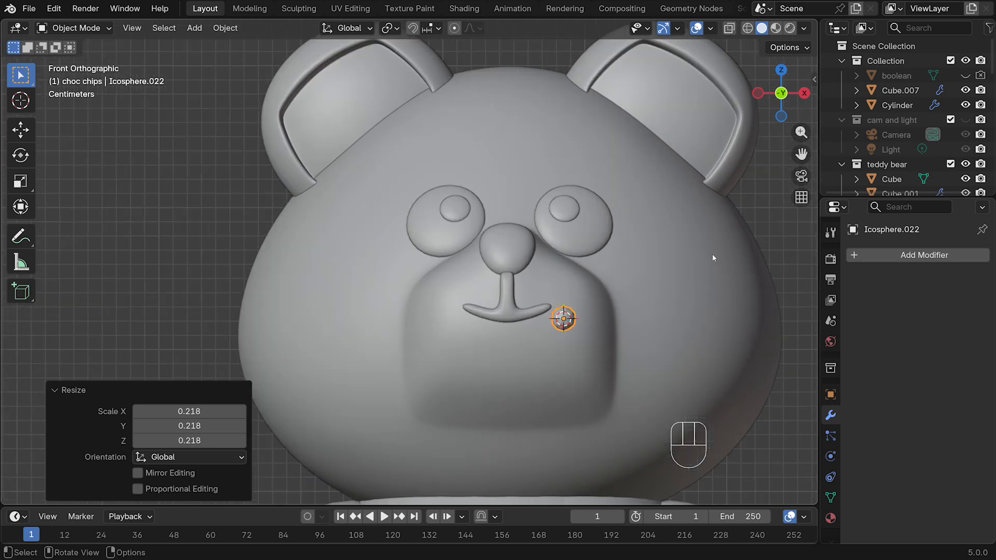
middle_drag(676, 265, 697, 267)
drag(800, 155, 653, 138)
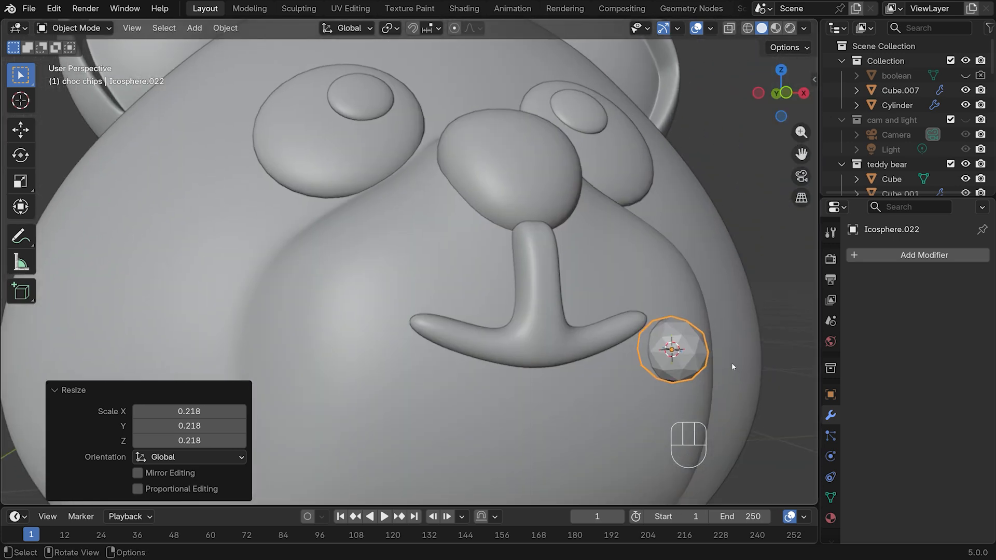
key(s)
key(y)
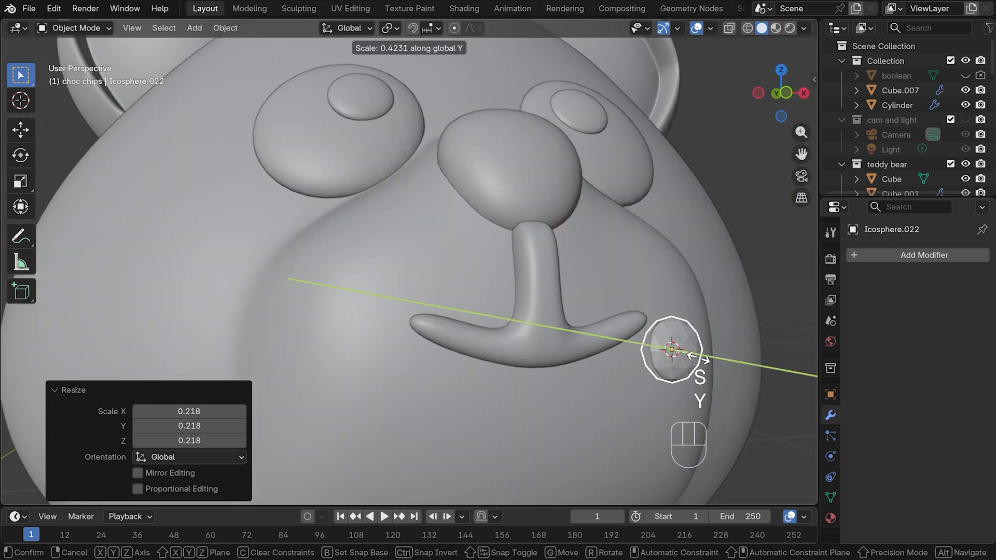
click(711, 354)
key(KP_1)
key(s)
click(478, 301)
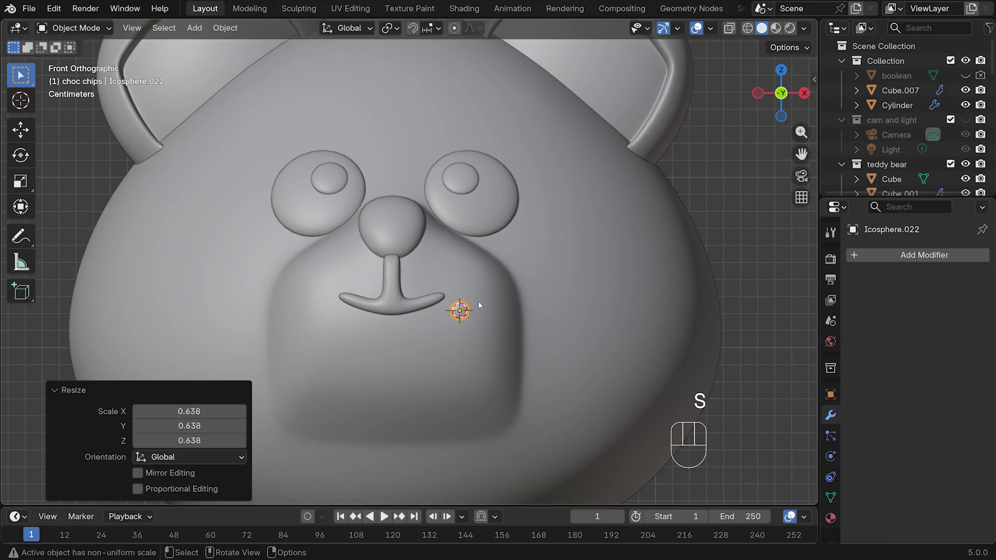
Step: Duplicate the face crumb to below the mouth corner, shift it about 0.003 m forward along Y and scale it to about 0.811
key(shift+d)
click(440, 326)
middle_drag(454, 323, 504, 319)
key(g)
key(y)
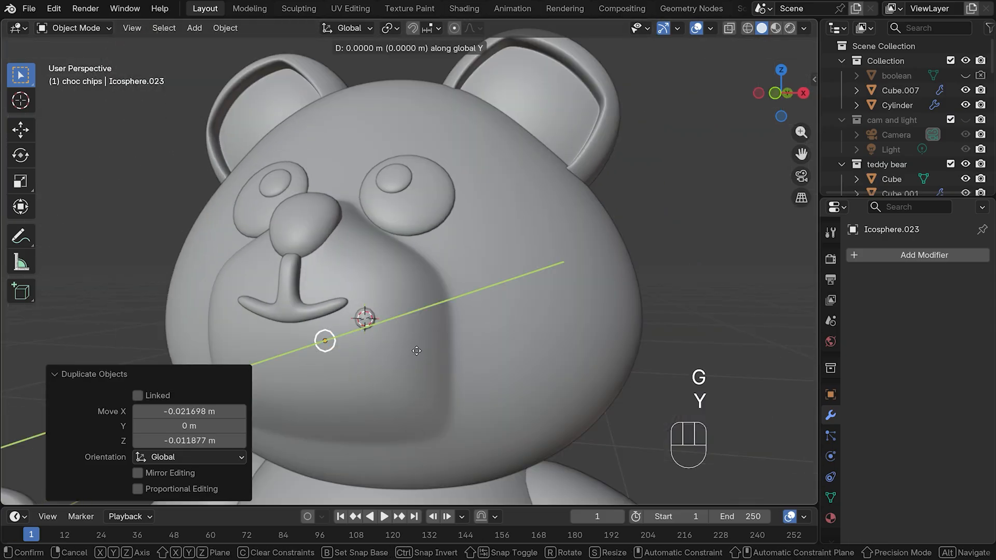
click(382, 336)
key(s)
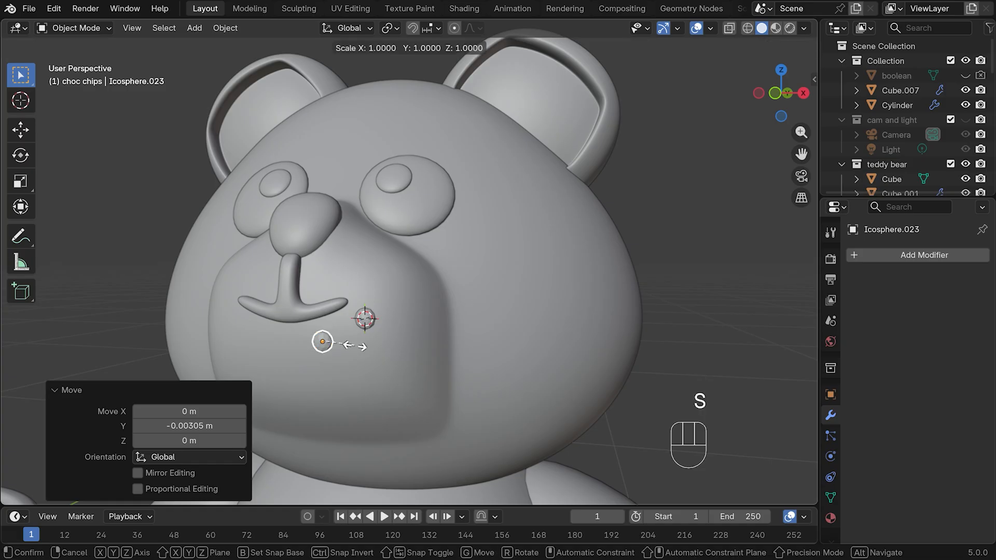
click(345, 342)
Step: Duplicate the smaller crumb lower on the muzzle, and copy that one about 0.030 m up along Z to the mouth corner
key(shift+d)
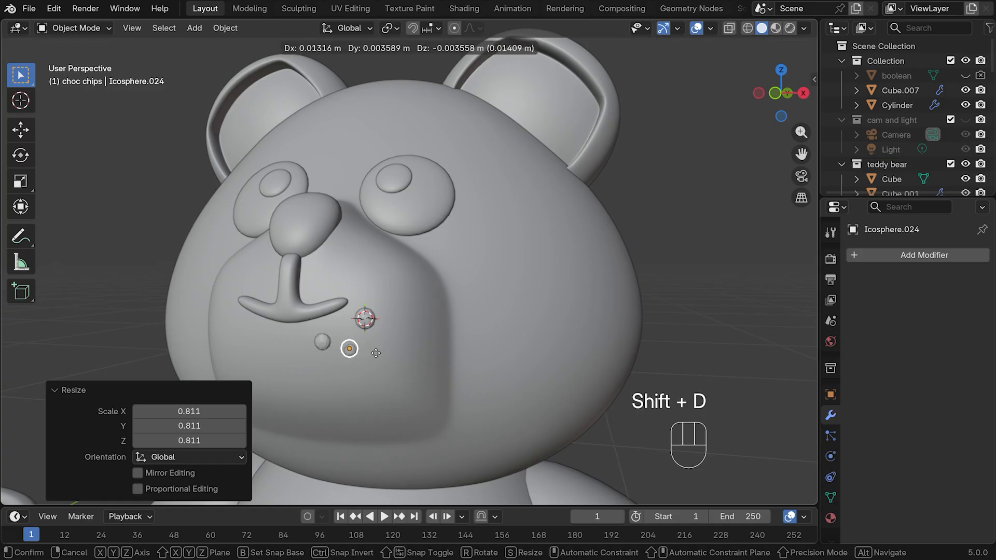
click(384, 350)
middle_drag(385, 340, 405, 354)
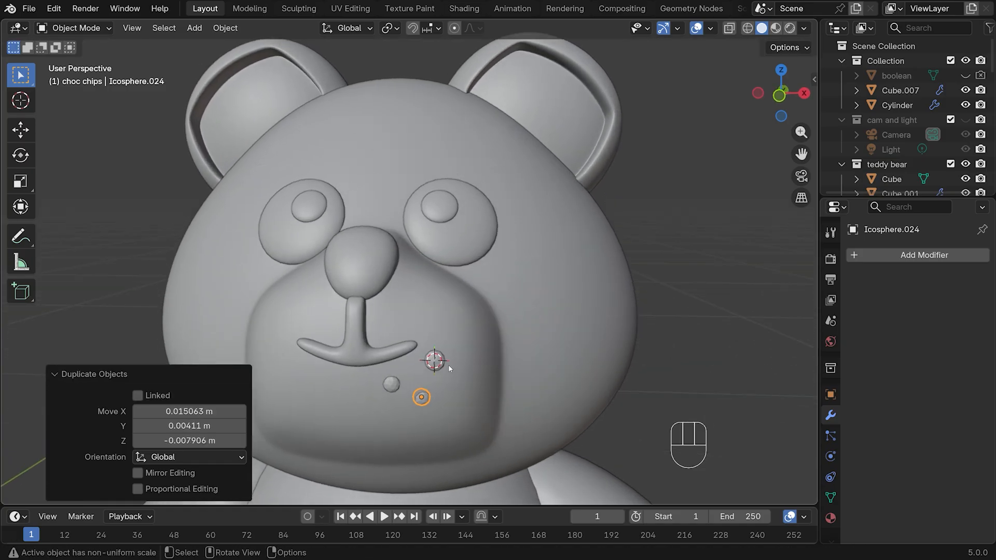
key(shift+d)
key(z)
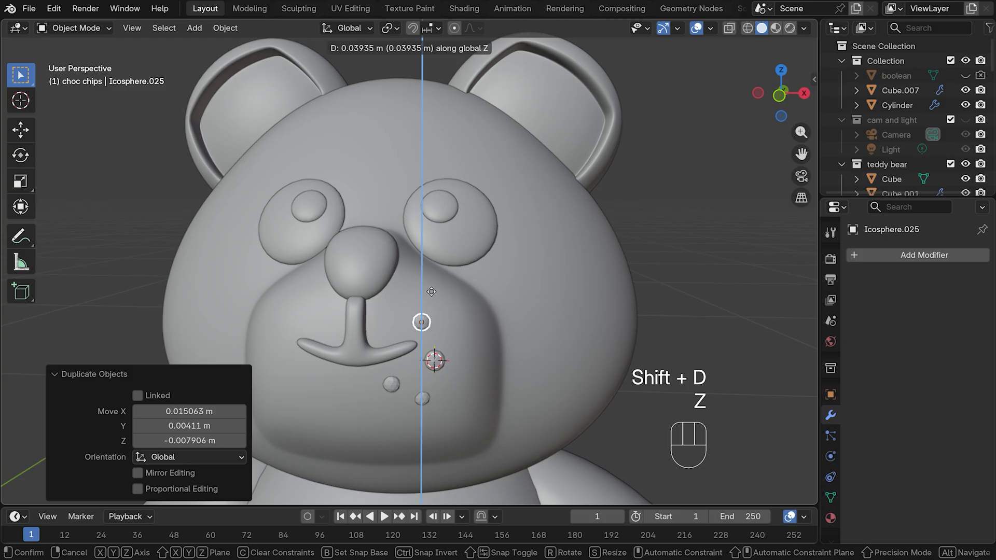
click(437, 312)
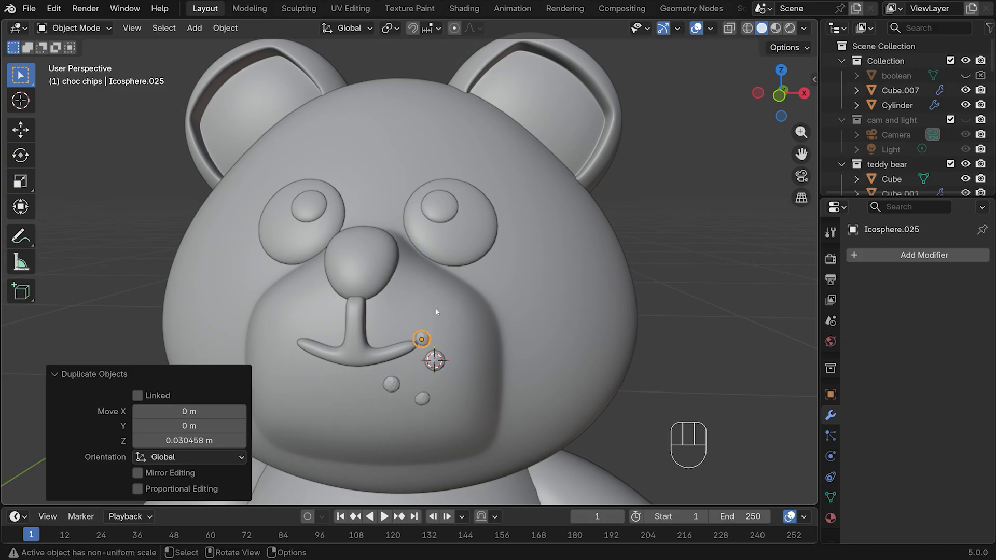
Step: Duplicate the crumb at the 3D cursor about 0.022 m upward along Z
key(shift+d)
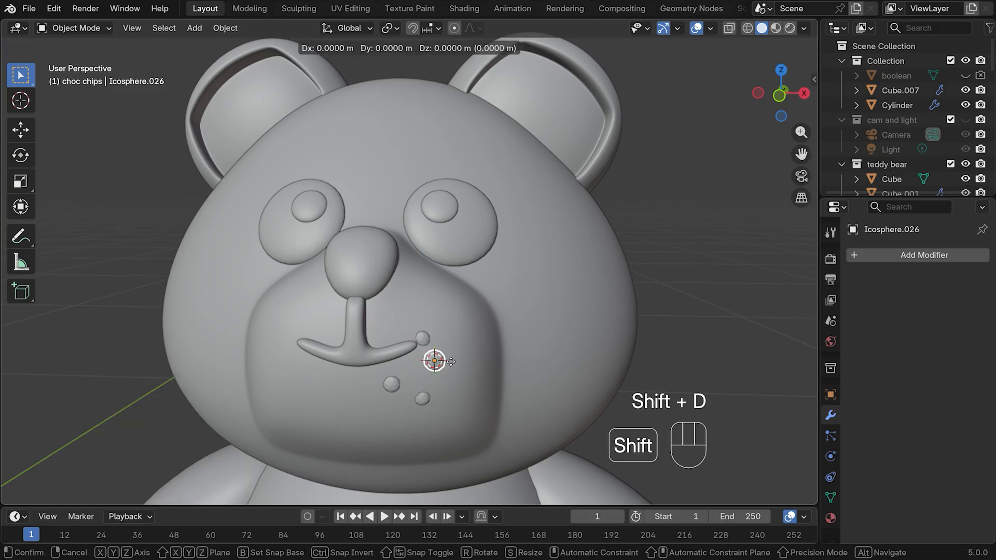
key(z)
click(502, 315)
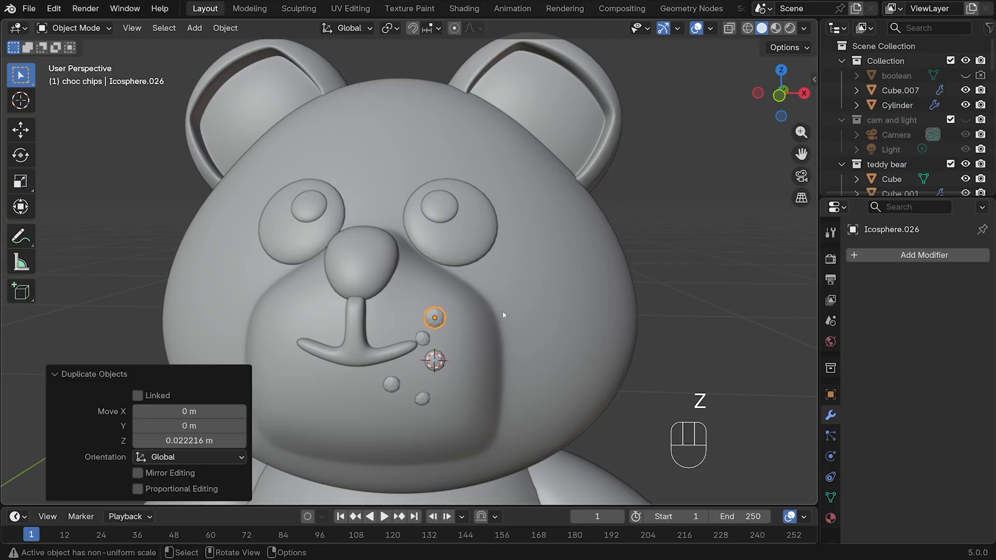
Step: Rotate the duplicated crumb above the bear's mouth corner about -8.4° and move it about 0.006 m along Y against the muzzle
middle_drag(503, 315, 293, 274)
key(r)
click(285, 300)
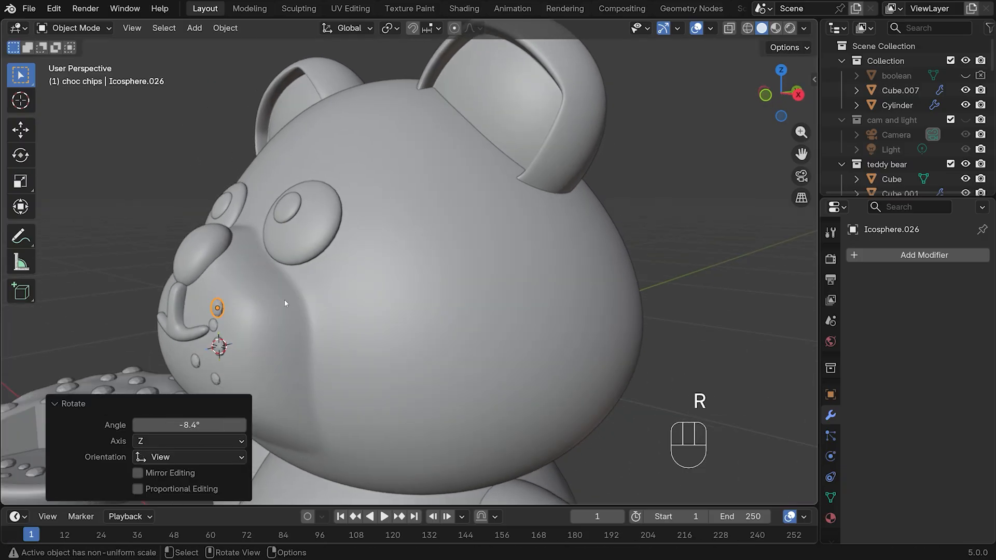
key(g)
key(y)
click(268, 333)
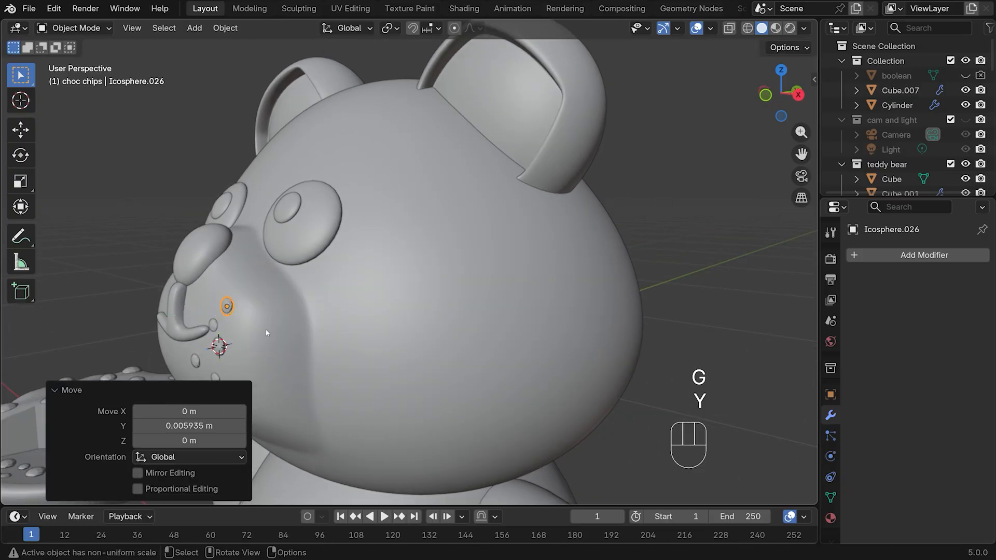
middle_drag(267, 332, 580, 248)
Step: Return the 3D cursor to the world origin
key(KP_1)
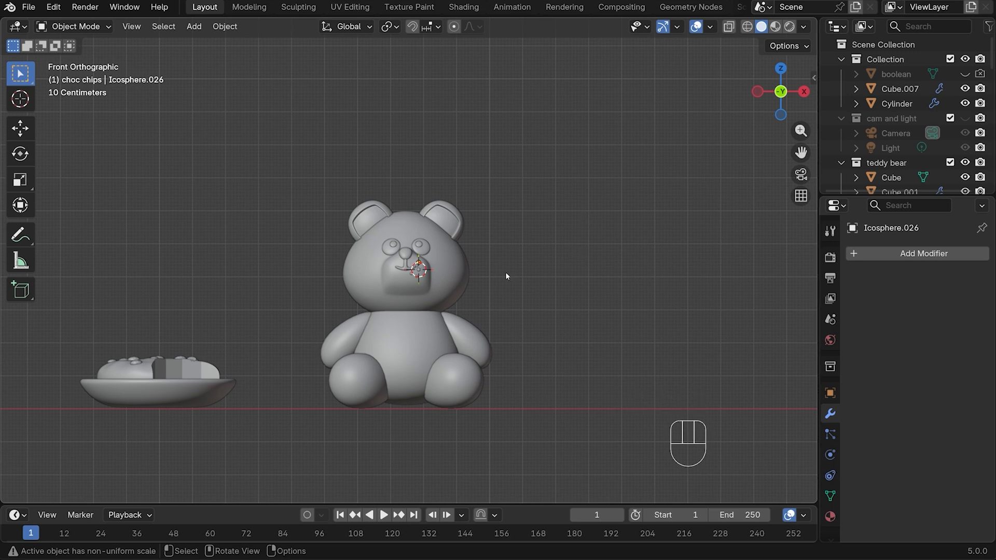
scroll(506, 276, down, 2)
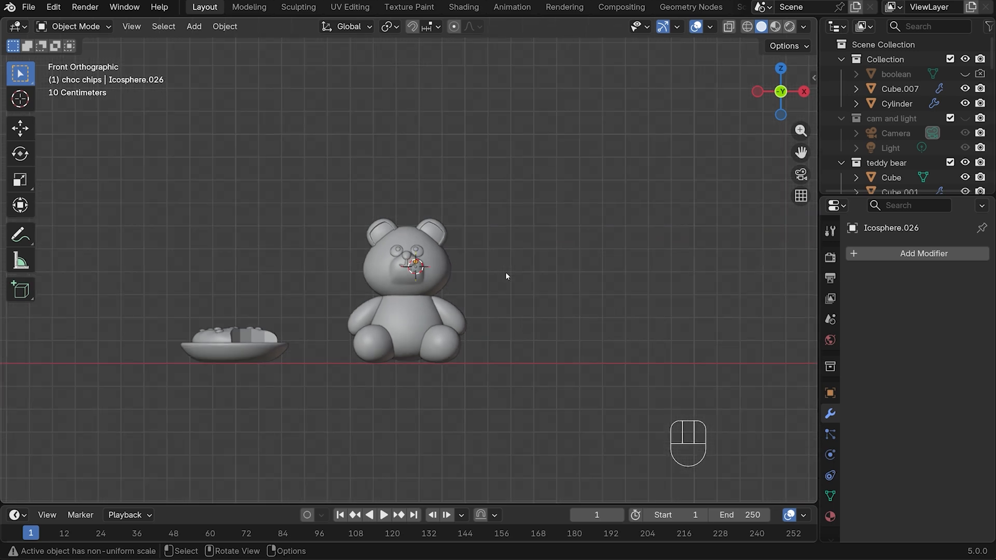
key(shift+s)
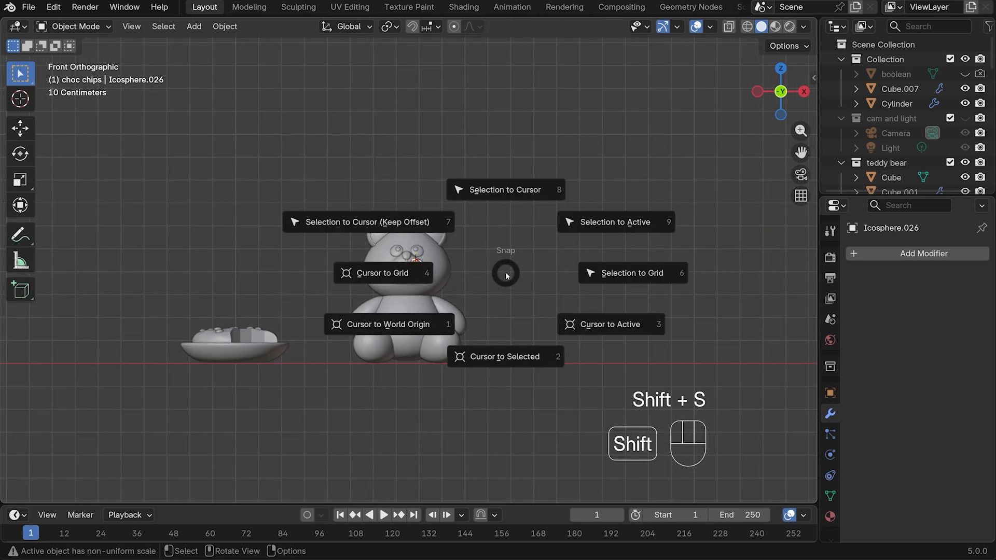
click(387, 328)
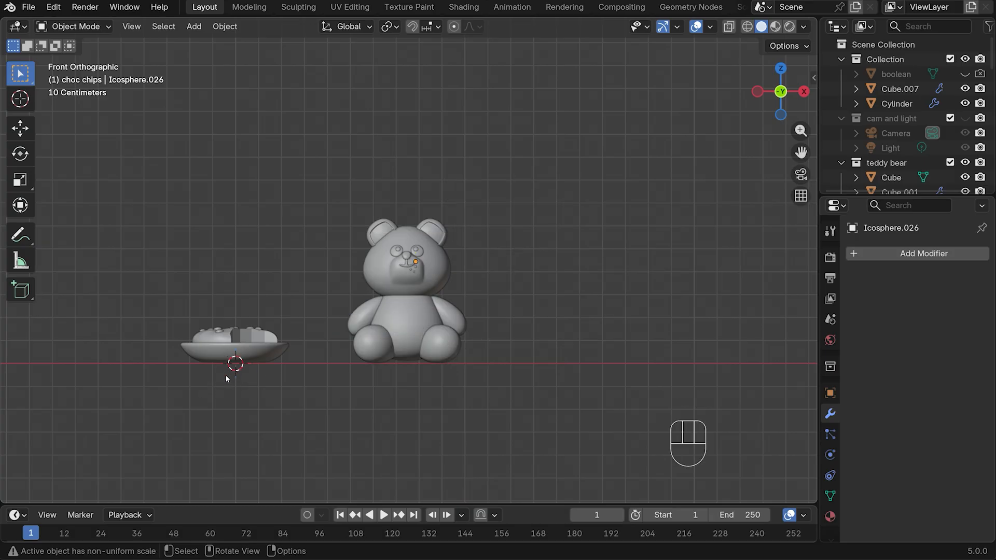
Step: Add a plane at the world origin as the ground and scale it up by about 2.594
drag(800, 152, 910, 150)
key(shift+a)
mouse_move(438, 258)
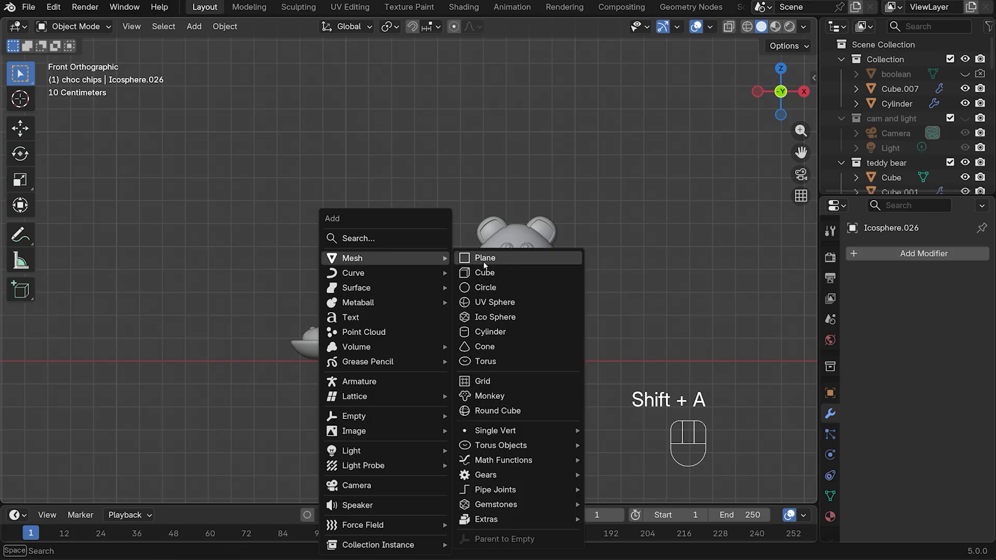
click(485, 259)
key(s)
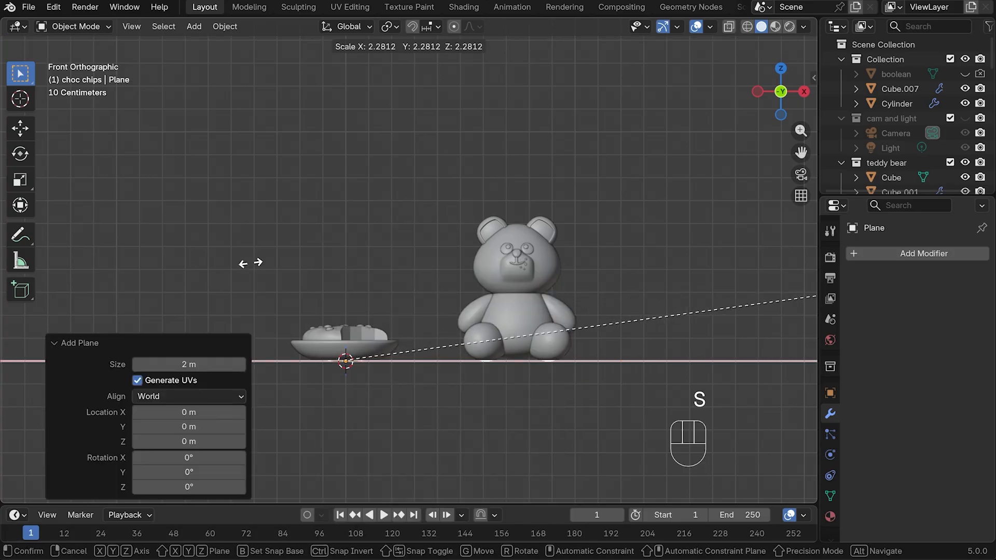
click(332, 250)
Step: Scale the ground plane down by about 0.848 as seen from above and apply its scale
key(KP_7)
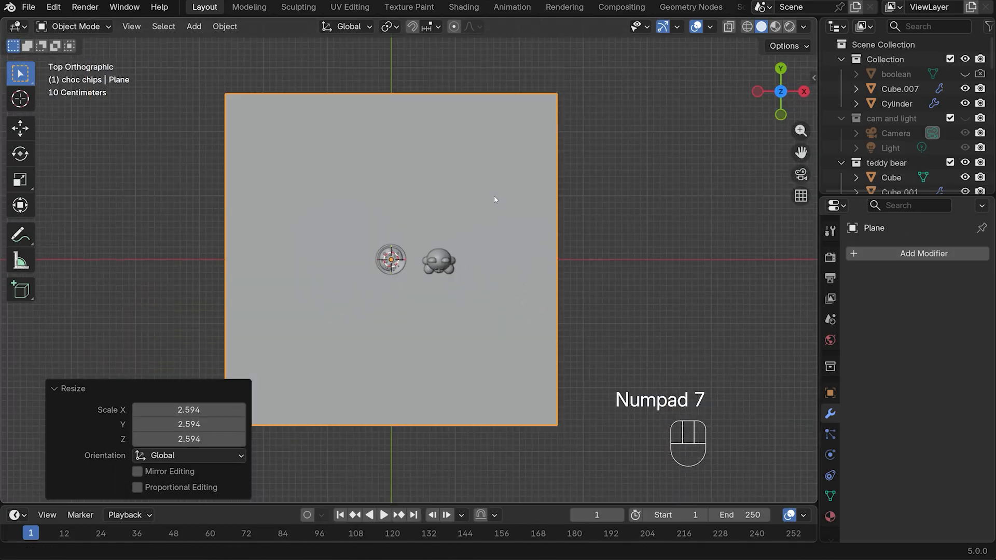
key(s)
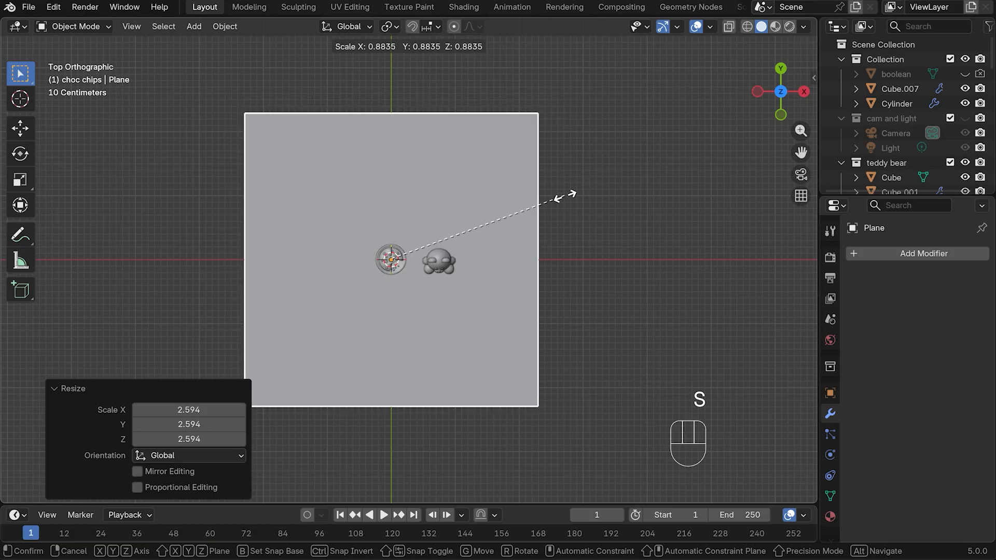
click(557, 199)
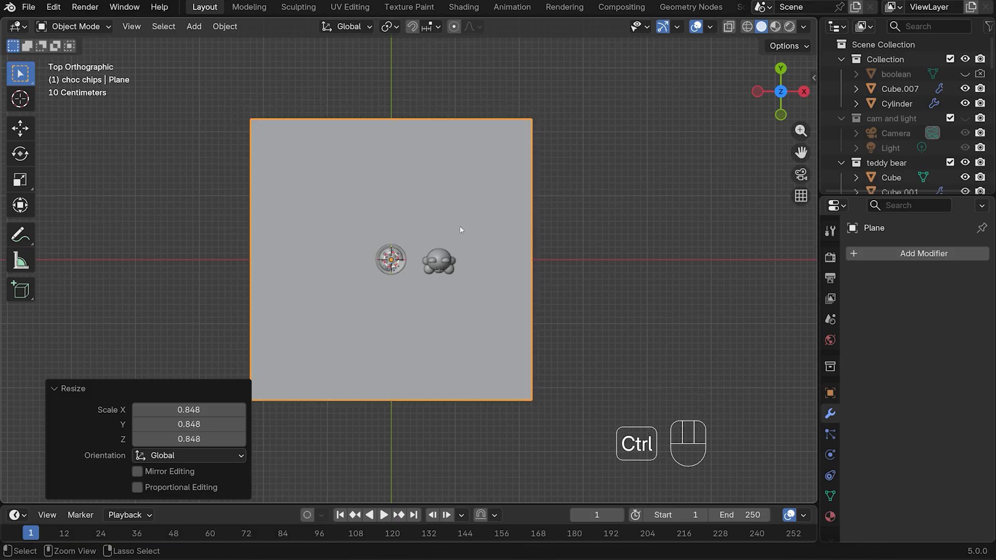
key(ctrl+a)
click(449, 228)
Step: Add one centred loop cut across the ground plane, parallel to the X axis
key(Tab)
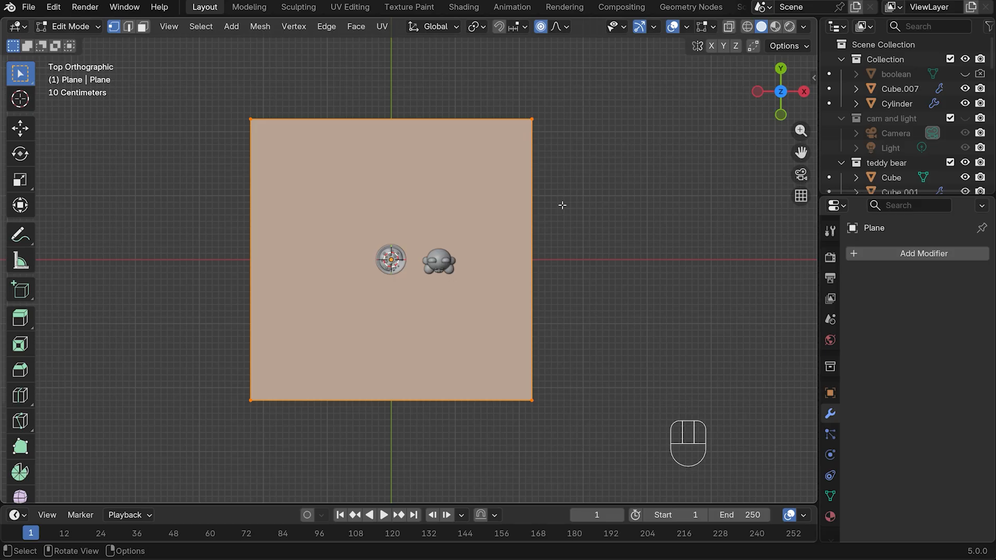
key(ctrl+r)
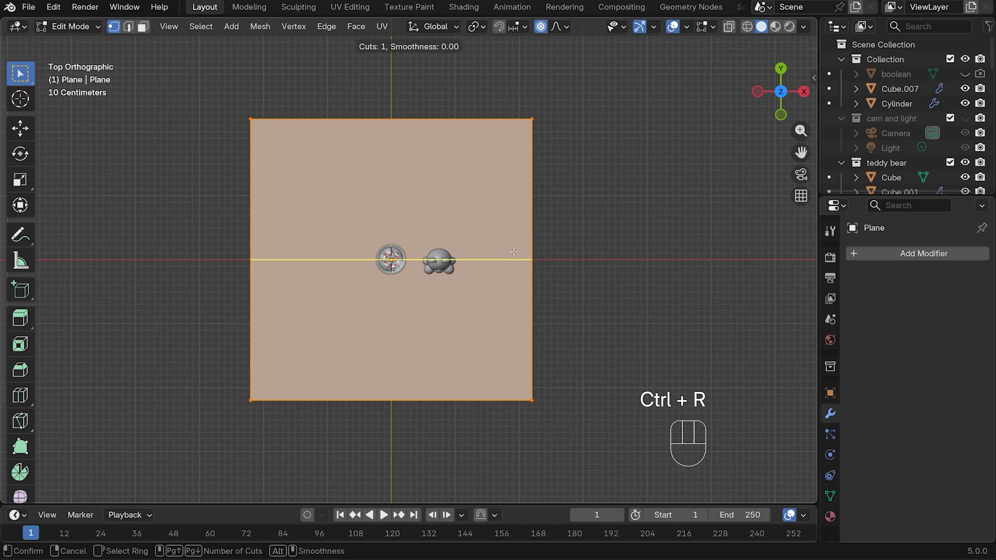
click(538, 262)
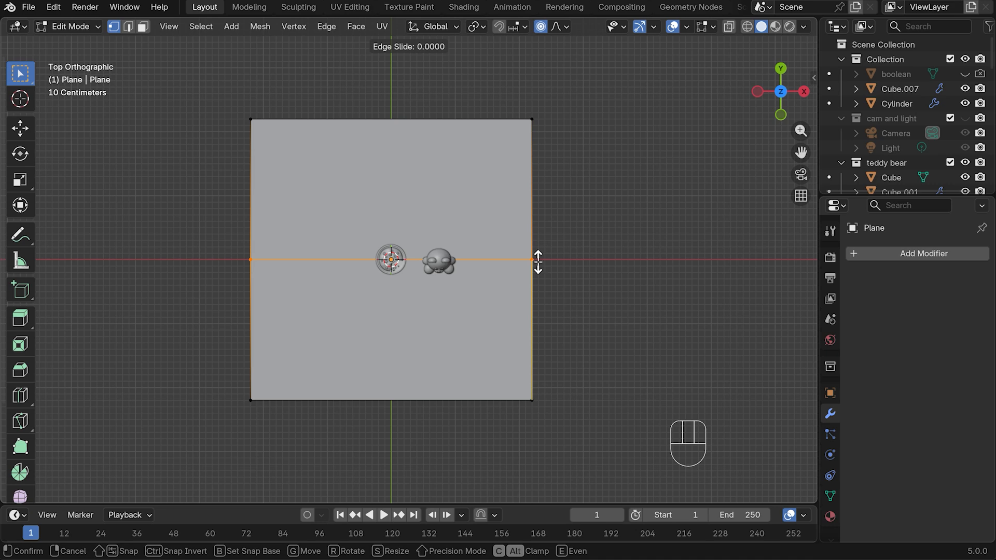
click(537, 262)
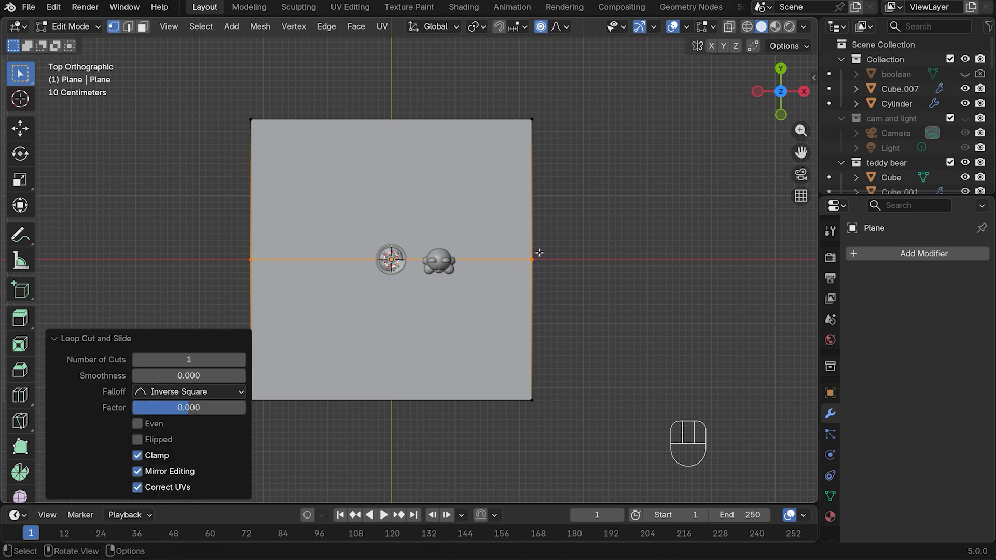
Step: Move the plane's entire mesh about 0.505 m along Y so the cut lies behind the dish and bear
key(2)
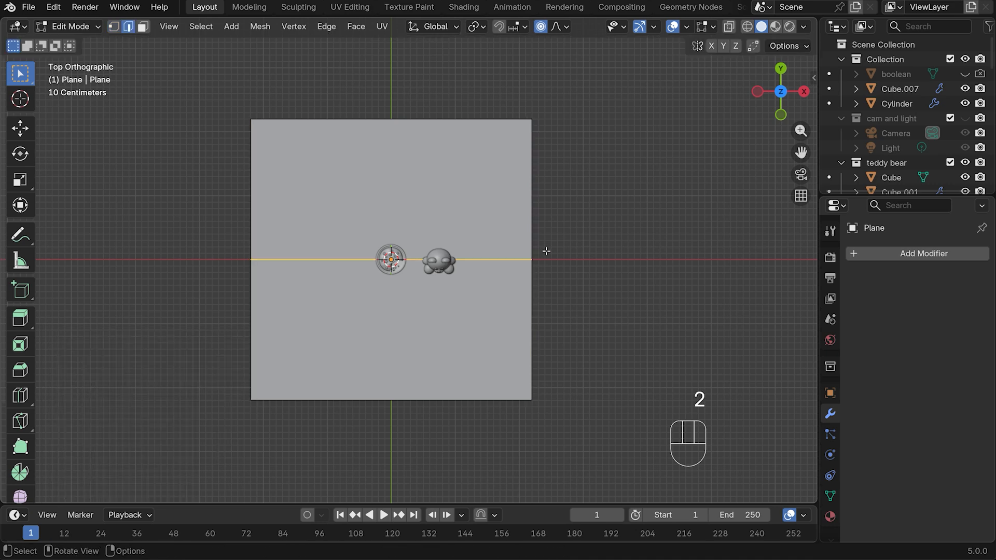
click(569, 209)
key(a)
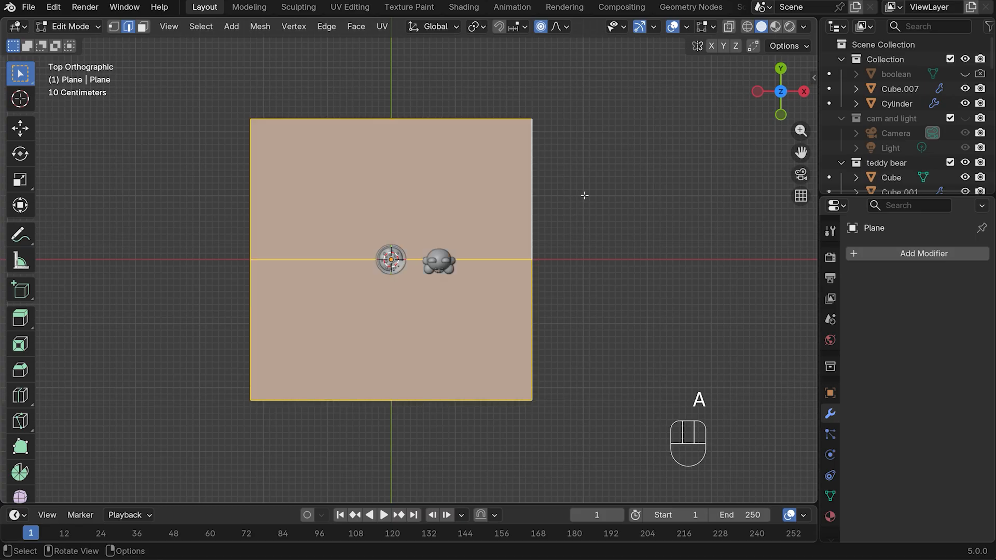
key(g)
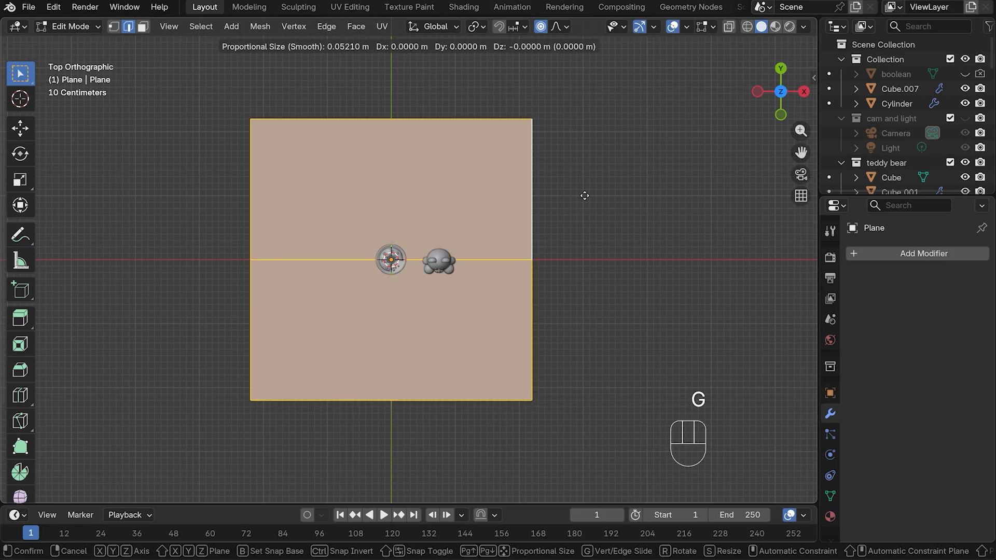
key(y)
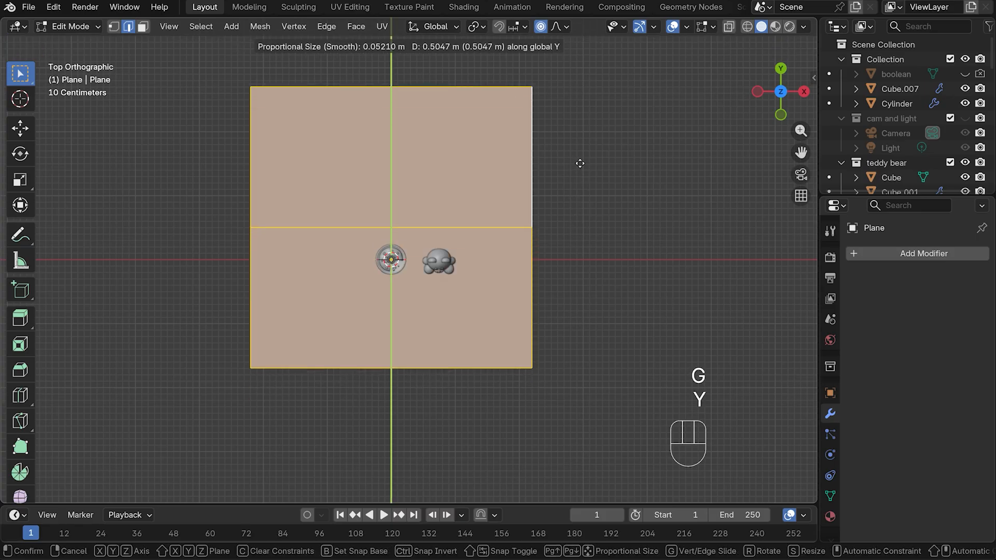
click(580, 163)
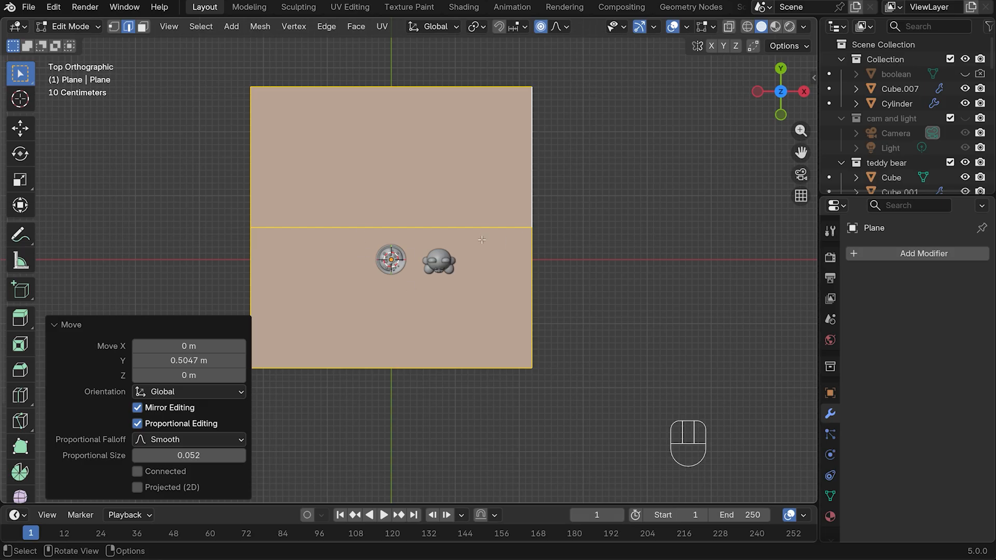
Step: Move the plane's rear edge about -2.171 m along Y and 1.739 m along Z to form an upright back wall
key(alt+a)
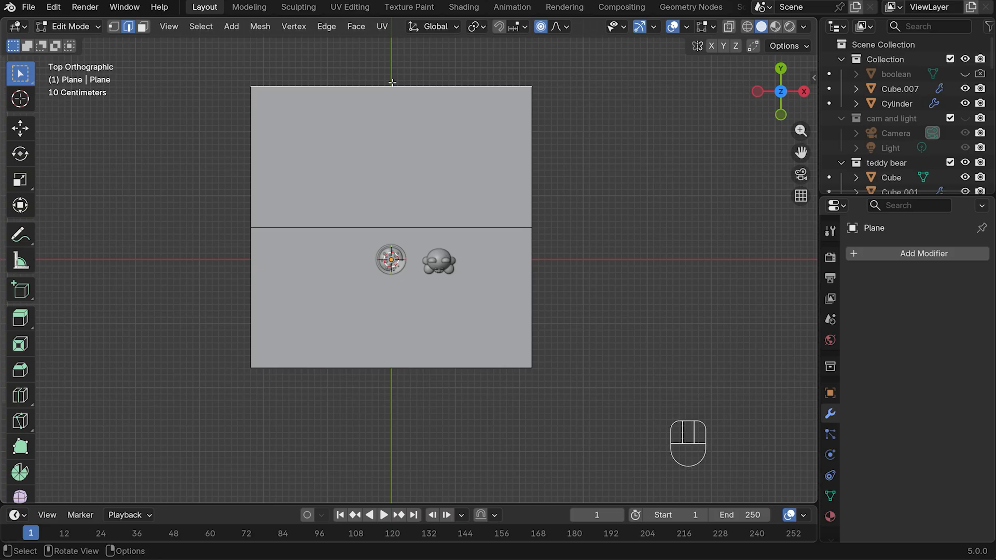
key(2)
key(KP_3)
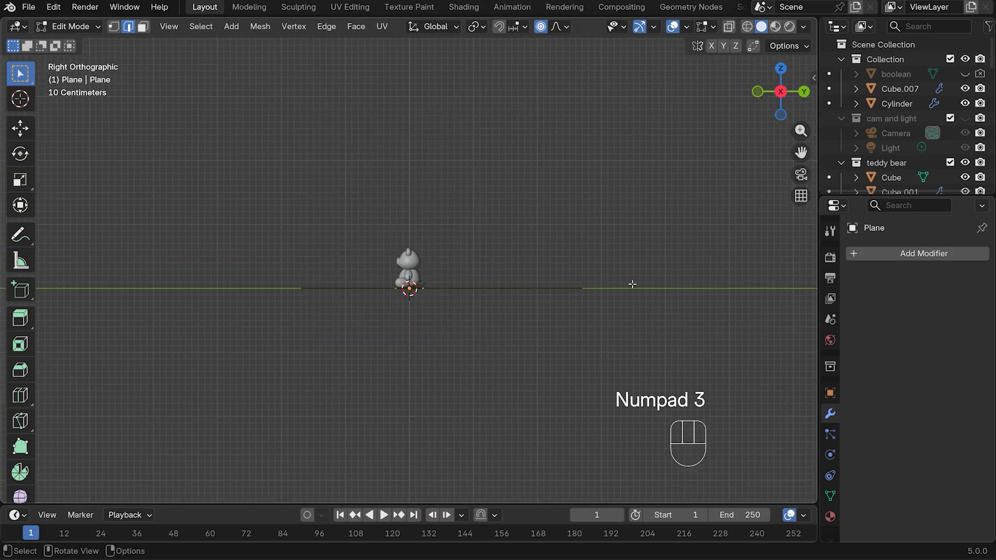
key(g)
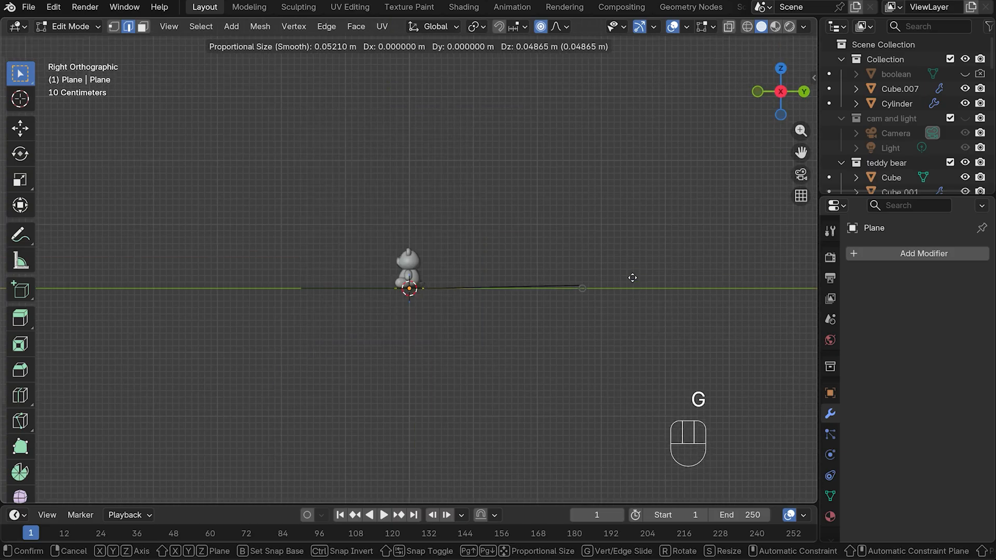
click(494, 173)
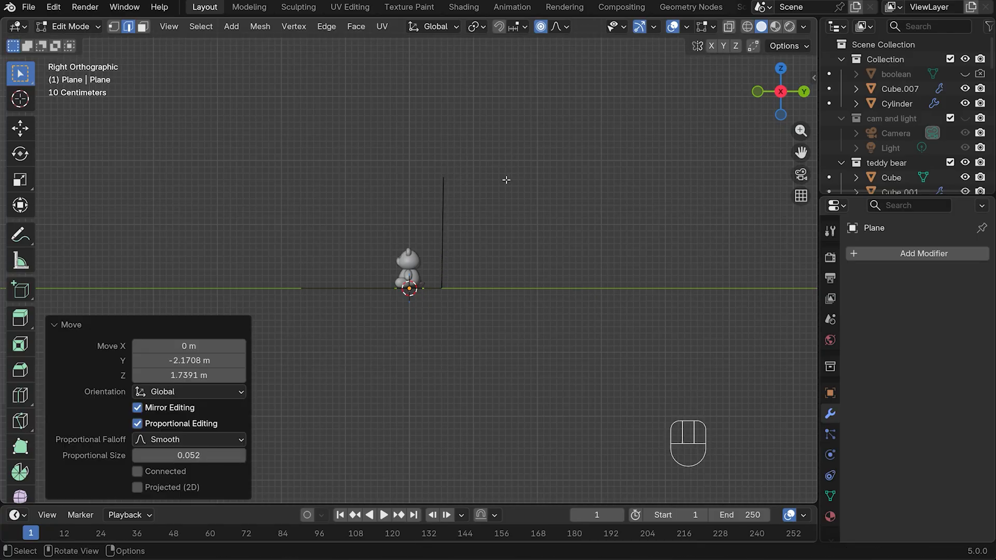
Step: Shift the whole L-shaped backdrop slightly backward along Y, farther behind the bear
key(a)
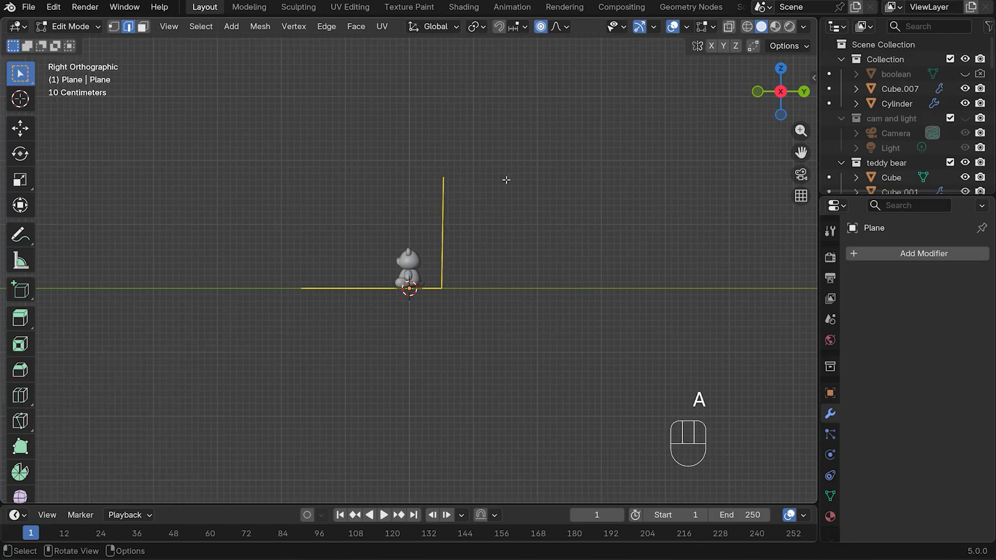
key(g)
key(y)
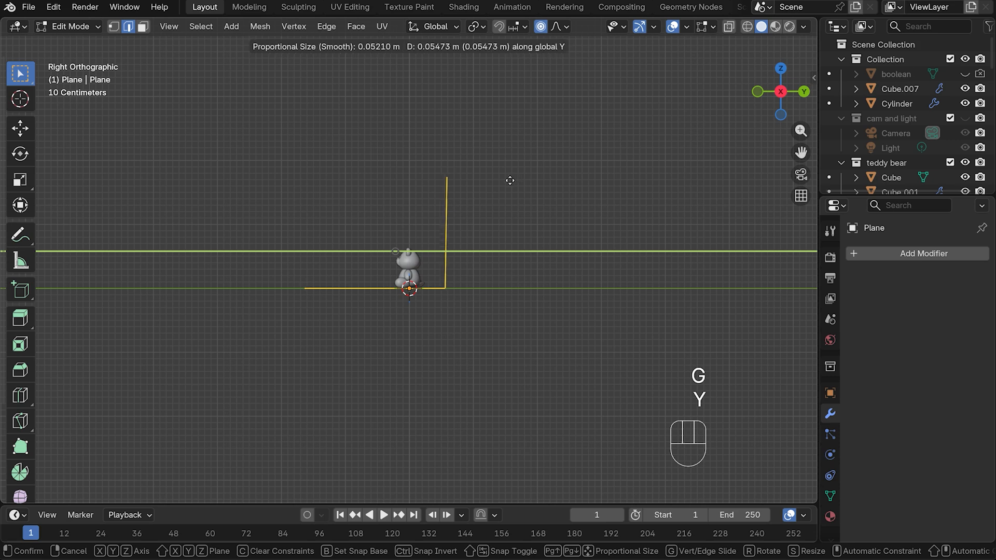
click(524, 186)
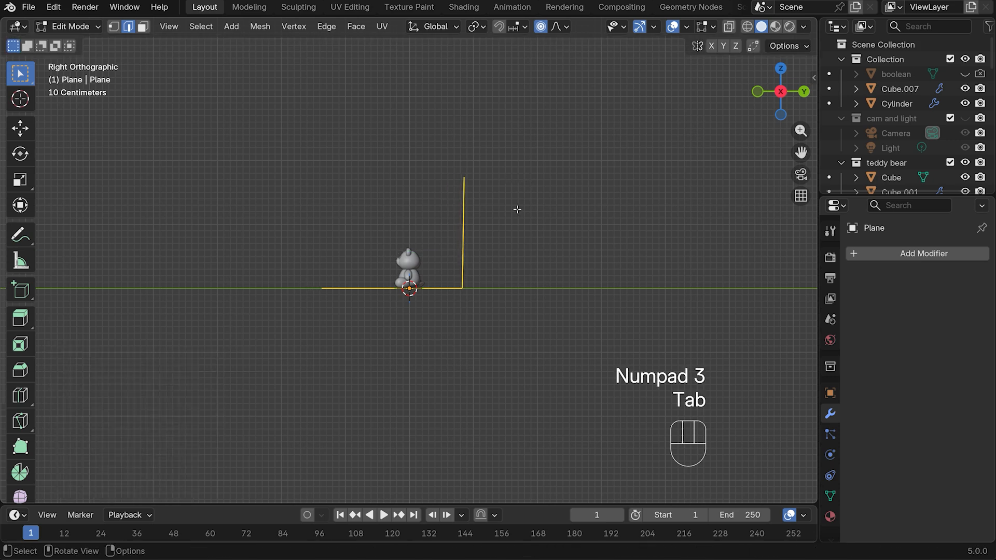
Step: Bevel the fold edge between floor and wall about 0.207 m with 6 segments and shade the backdrop smooth
middle_drag(516, 210, 563, 226)
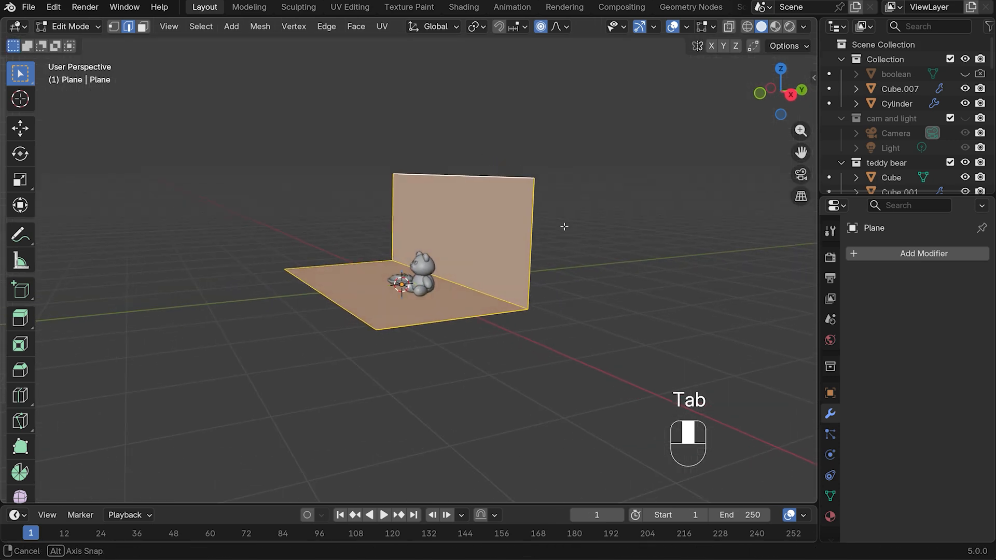
click(470, 286)
key(ctrl+b)
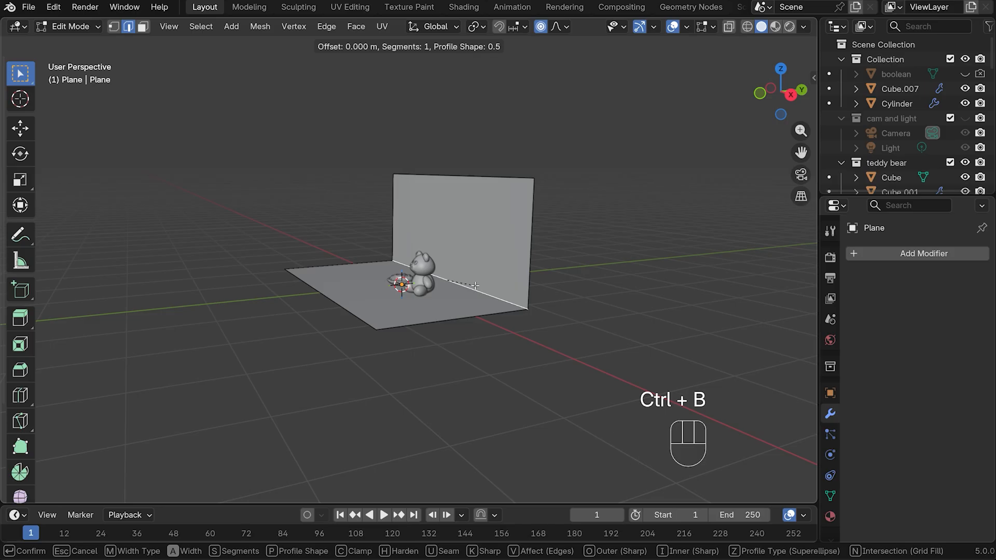
scroll(481, 286, up, 5)
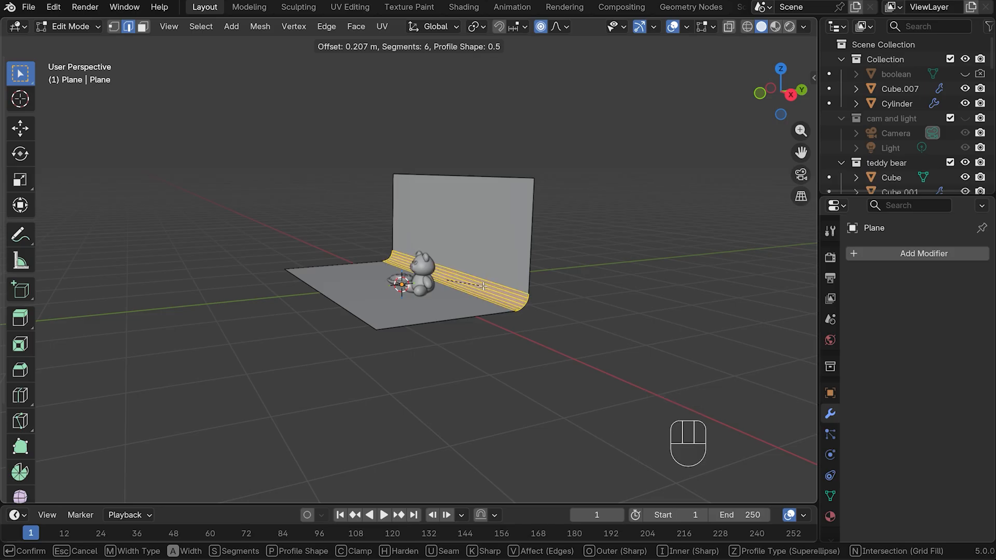
click(482, 286)
key(Tab)
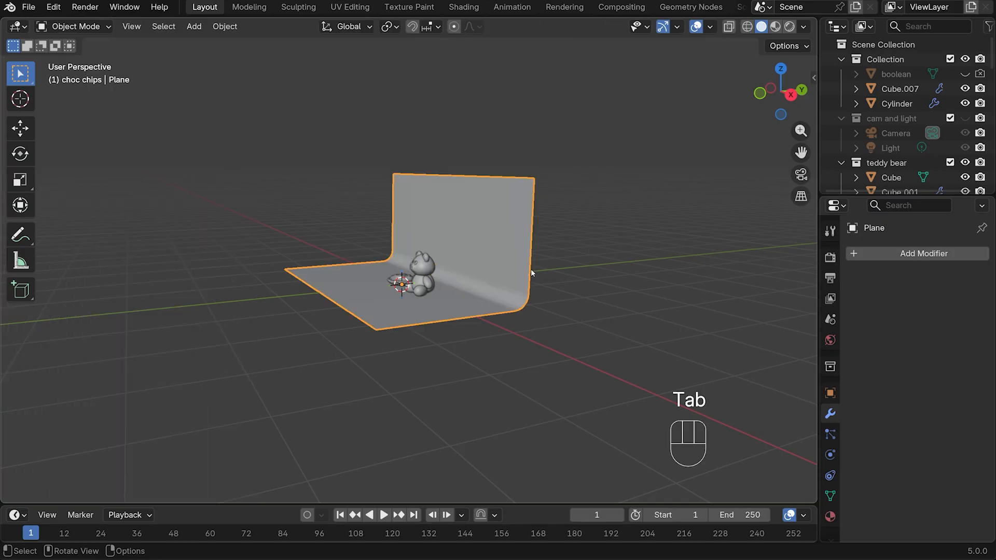
right_click(490, 253)
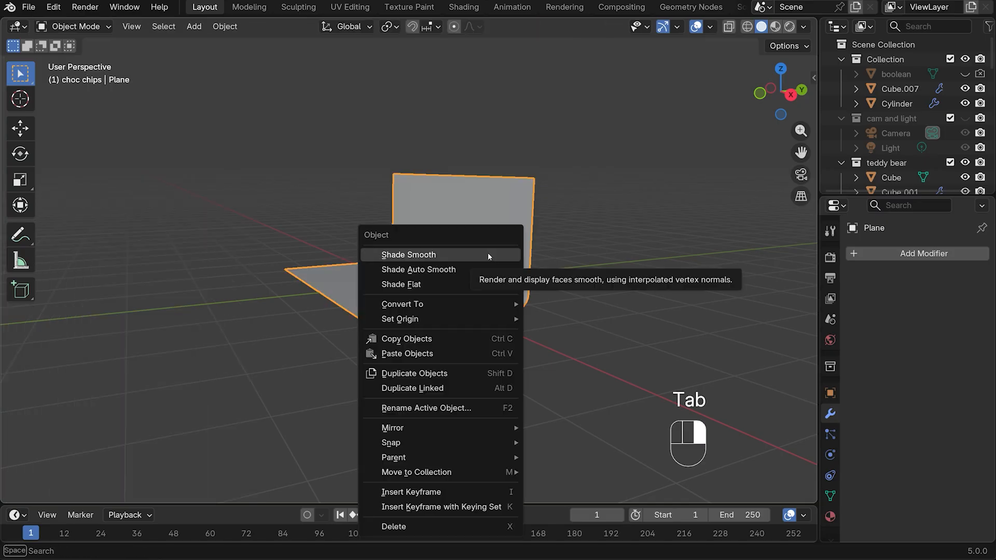
click(488, 254)
Step: Switch to the camera view, lock the camera to the view and bring it closer to the bear and dish
middle_drag(539, 273, 647, 269)
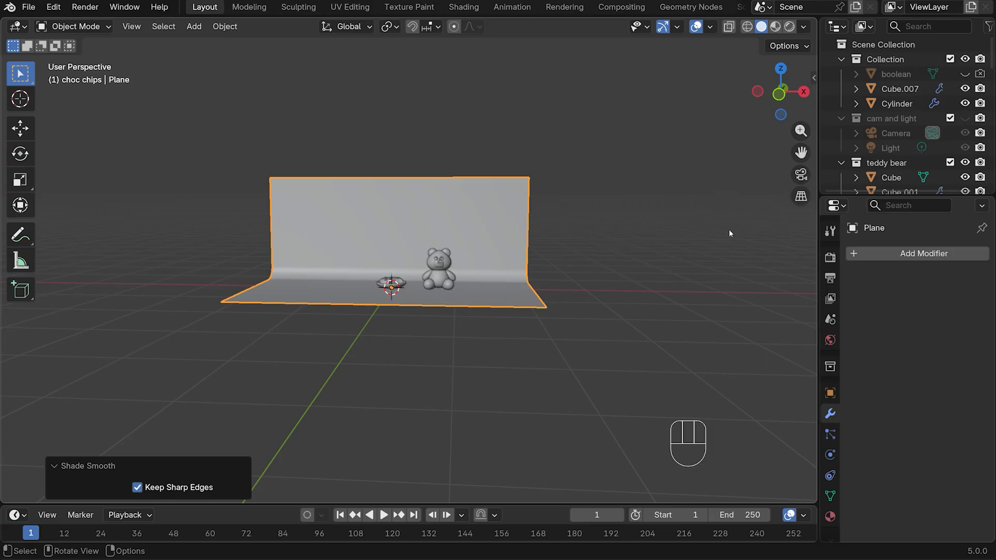
click(800, 175)
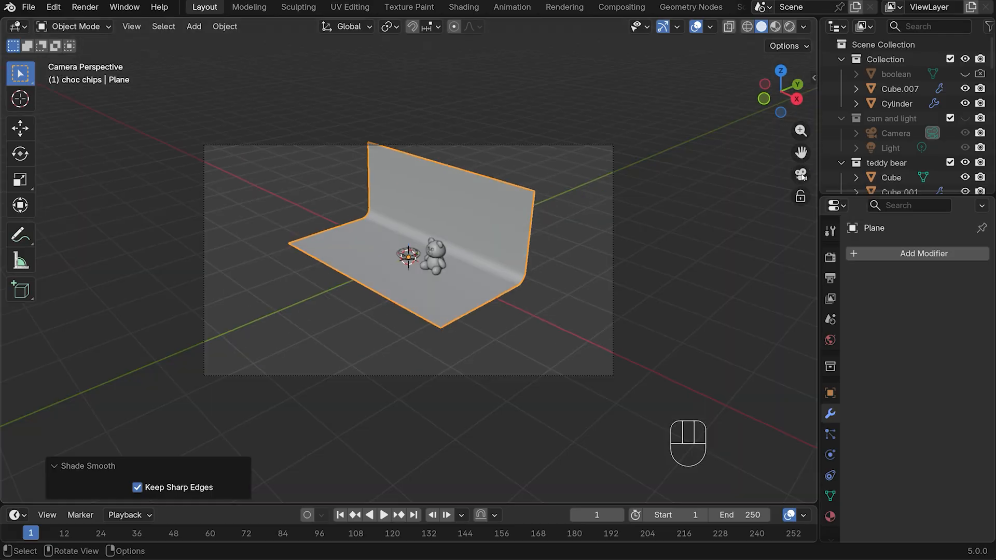
scroll(768, 196, up, 1)
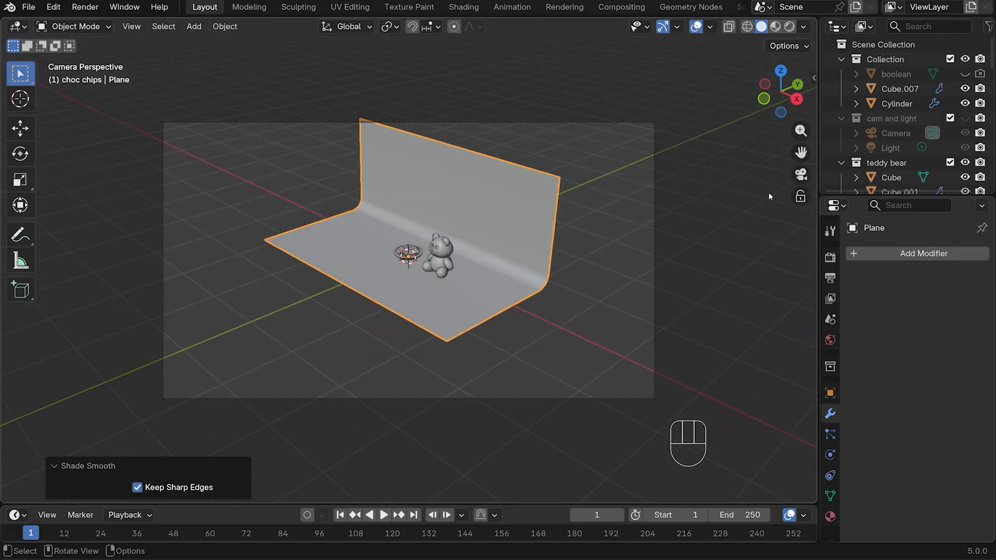
click(800, 197)
scroll(676, 229, up, 5)
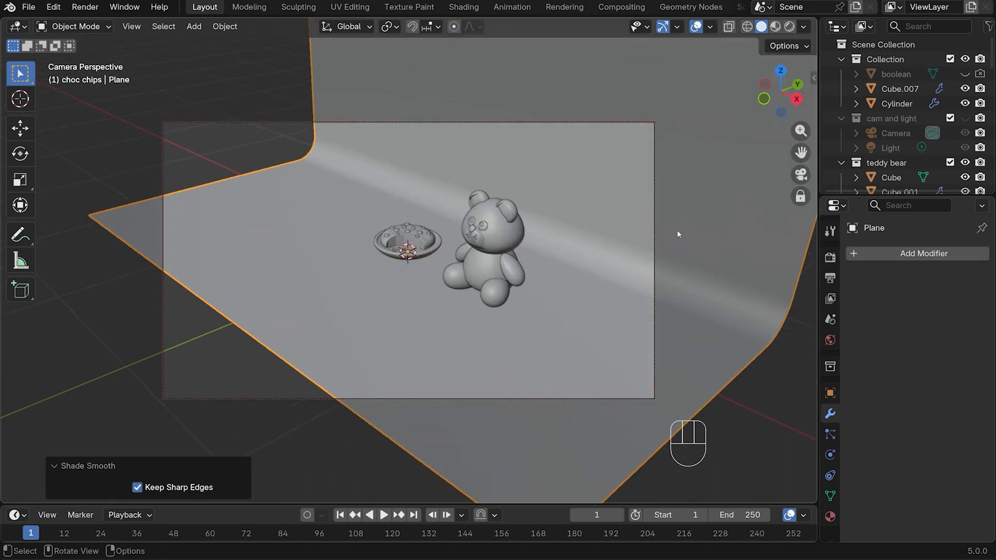
scroll(677, 229, down, 4)
scroll(676, 229, up, 5)
scroll(676, 230, down, 2)
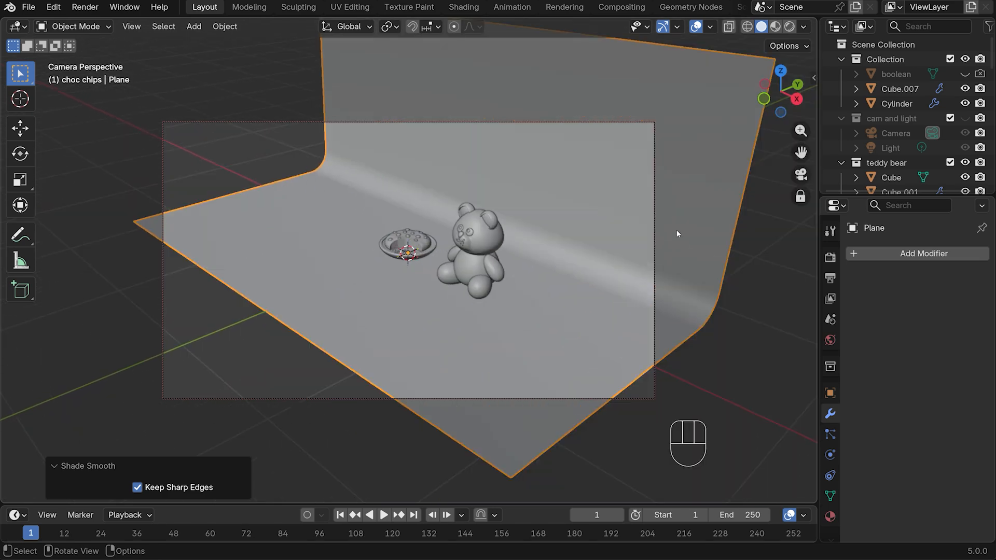
Step: Turn the locked camera to a low frontal angle and reframe it with the dish and bear in the lower half
middle_drag(693, 261, 769, 254)
drag(800, 152, 801, 220)
scroll(693, 226, up, 2)
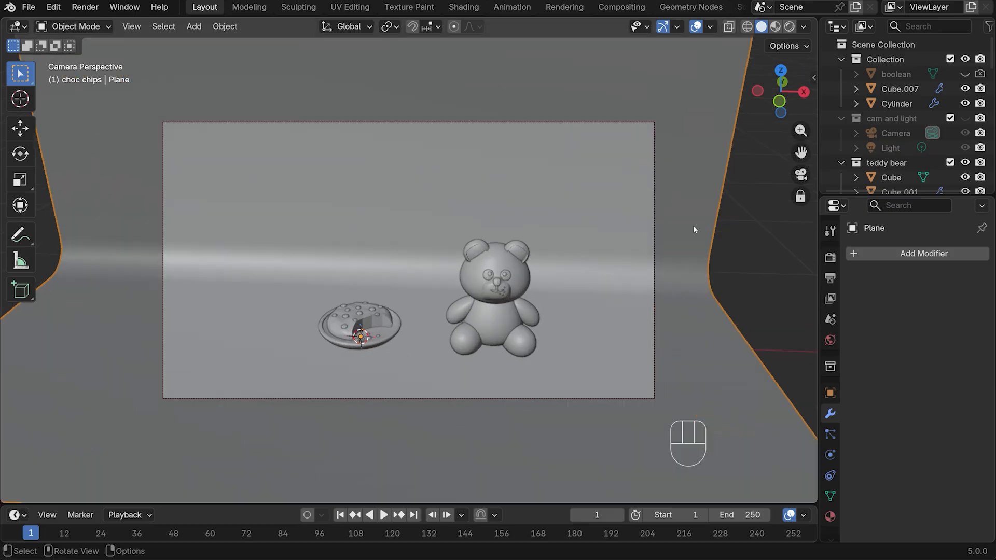
middle_drag(693, 225, 692, 191)
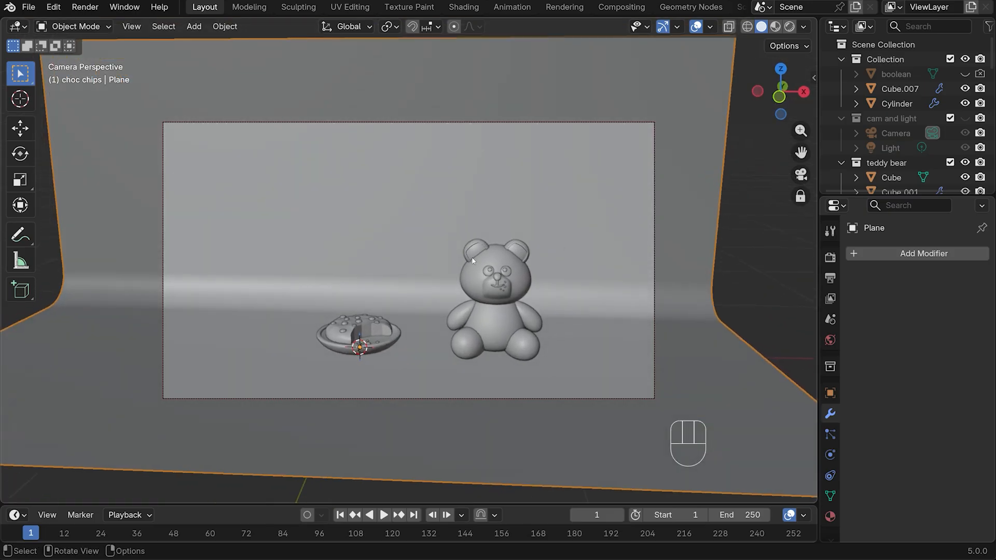
Step: Select all objects of the teddy bear collection plus the crumbs at its mouth, excluding the backdrop, and move them into the teddy bear collection
scroll(880, 120, down, 3)
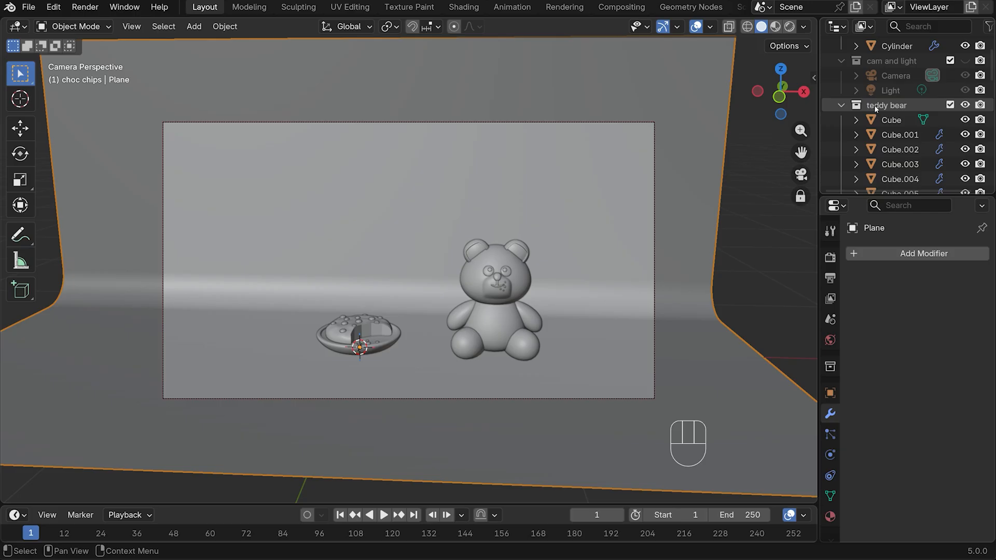
right_click(875, 107)
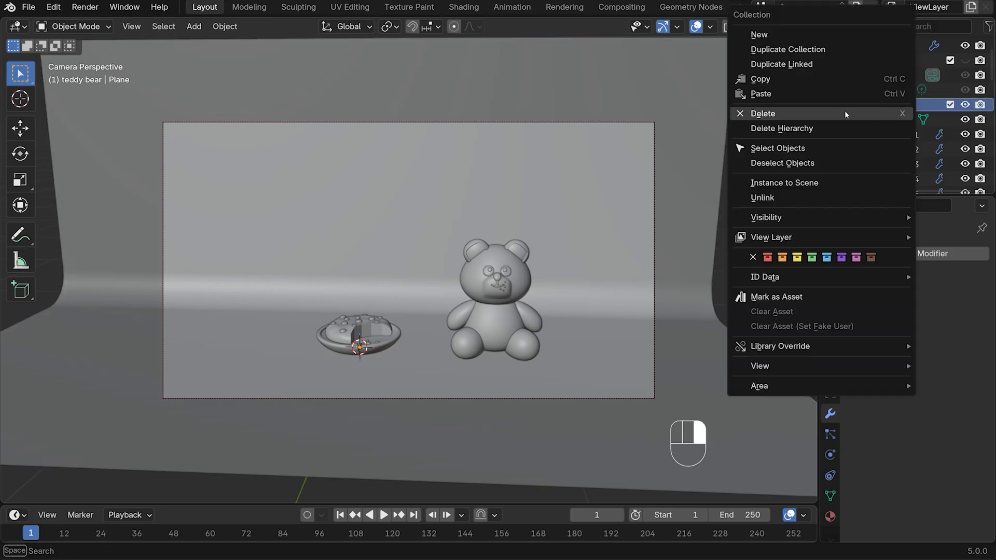
click(812, 148)
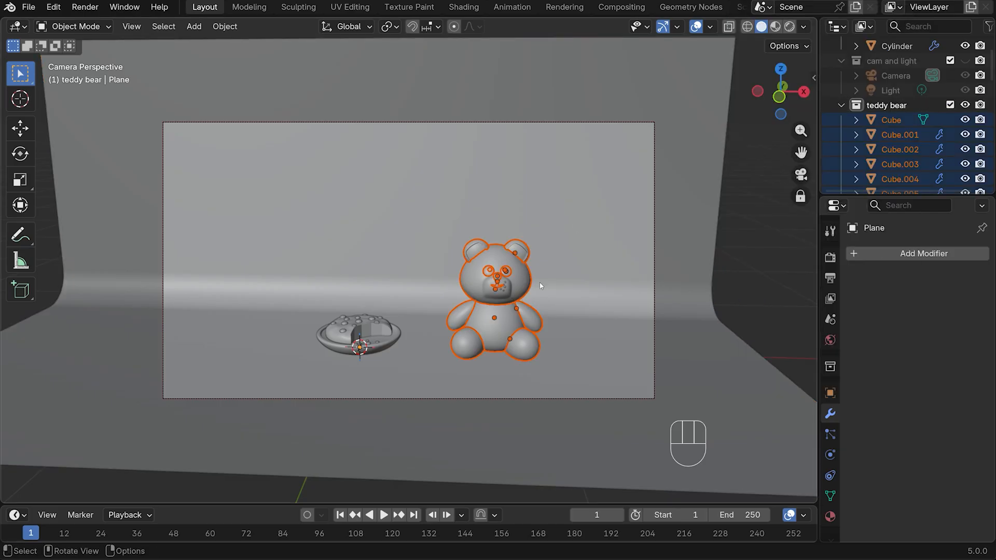
shift+click(506, 289)
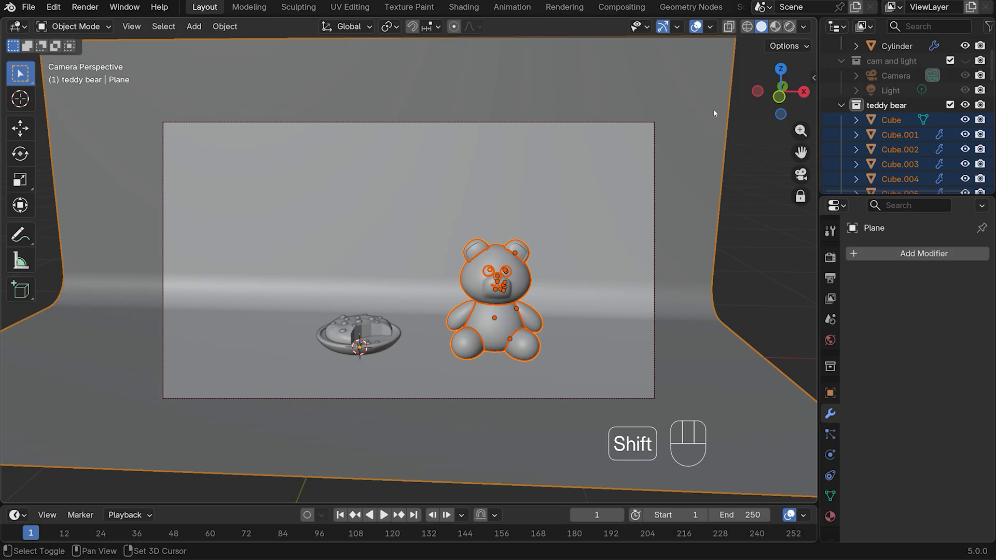
shift+click(715, 91)
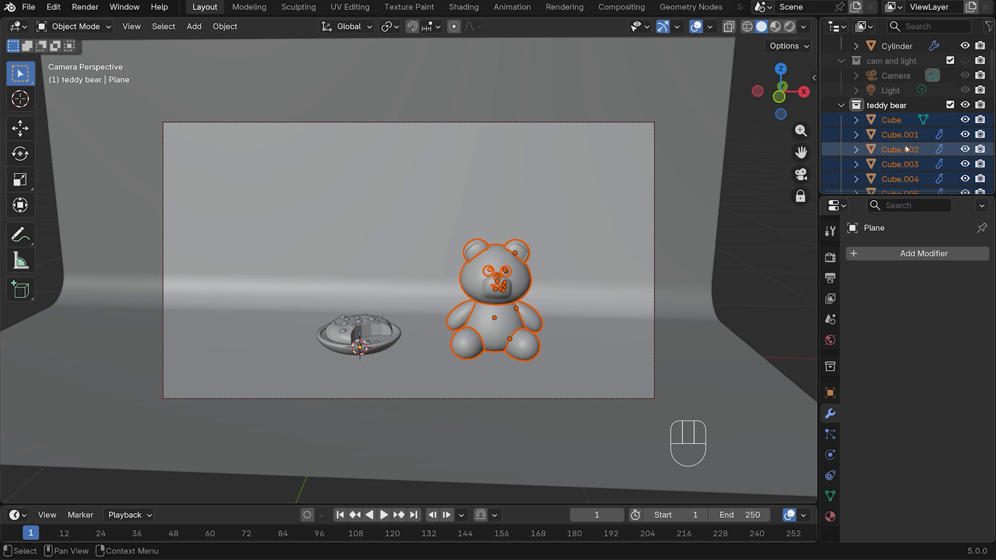
key(m)
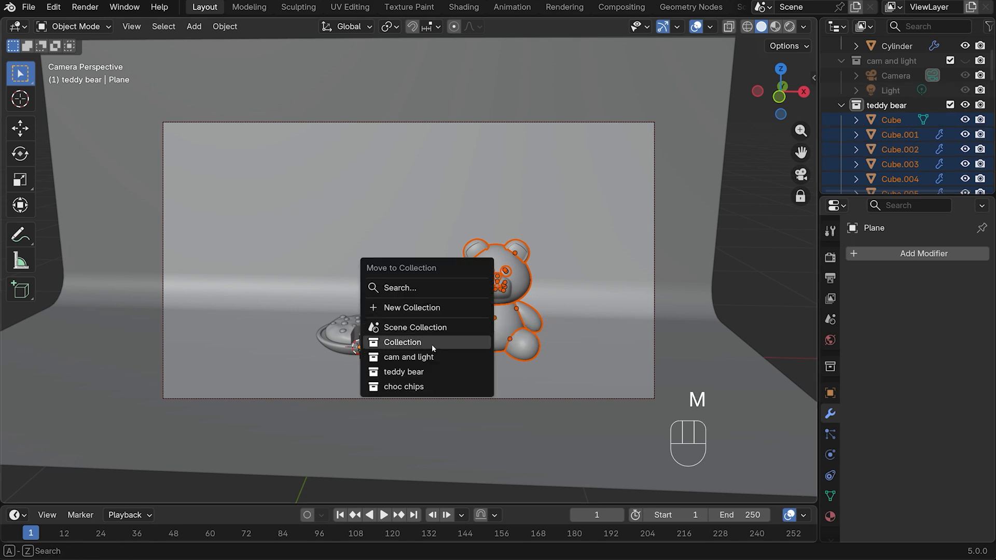
click(409, 371)
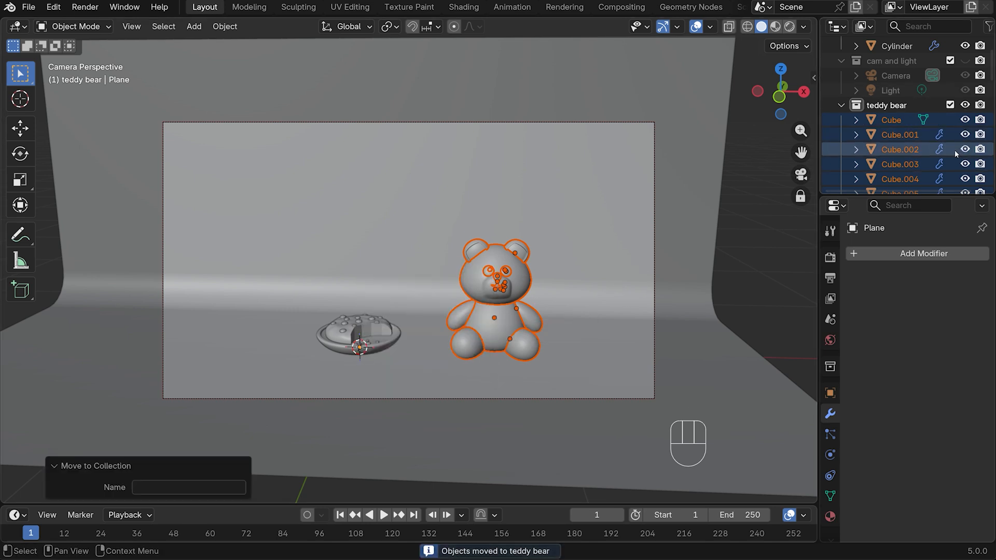
Step: Check the mouth crumbs in the teddy bear collection by selecting Icosphere.026 and Icosphere.025 individually
scroll(960, 136, down, 8)
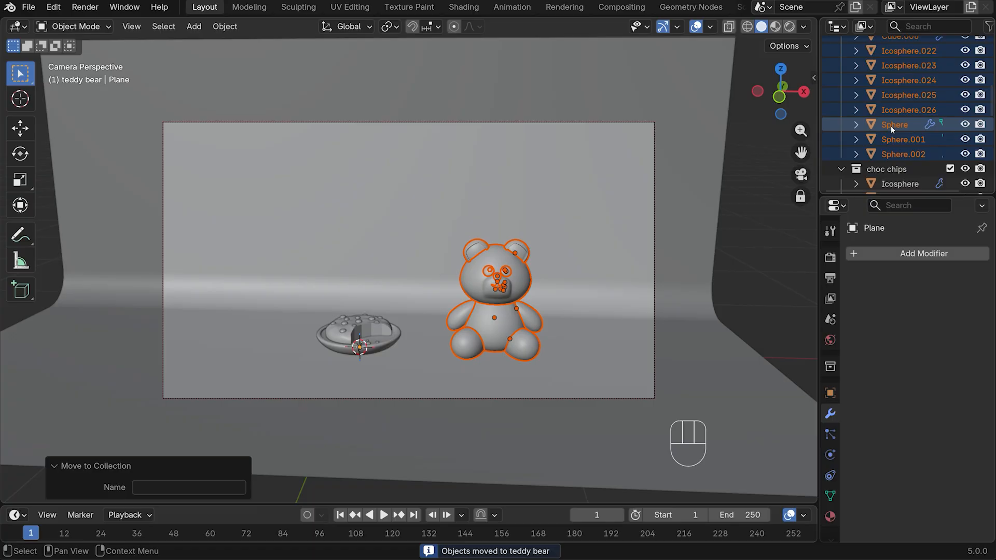
click(916, 110)
click(913, 96)
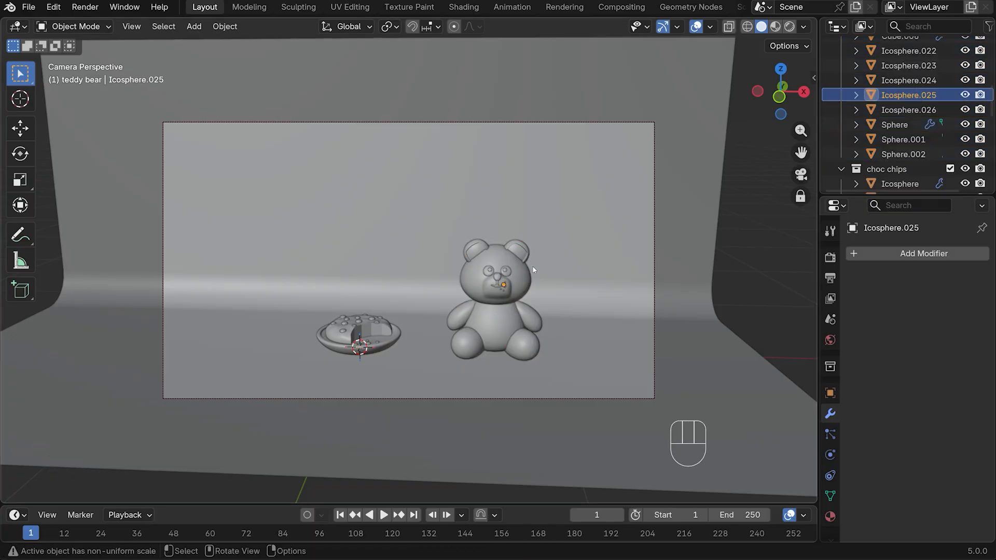
Step: Select all objects in the teddy bear collection and rotate the bear about -46° in top view to face the cookie plate
scroll(882, 109, up, 10)
right_click(883, 108)
click(794, 148)
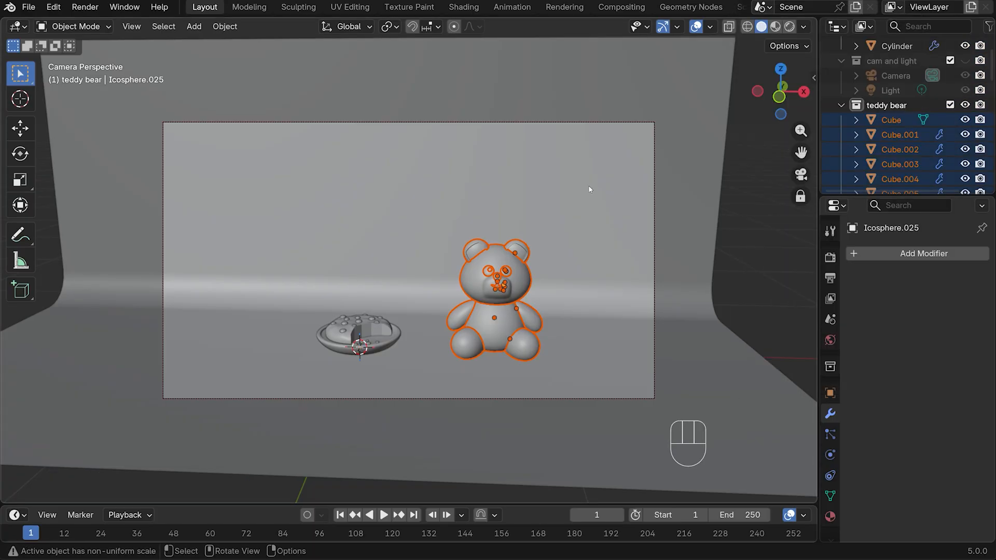
key(KP_7)
key(r)
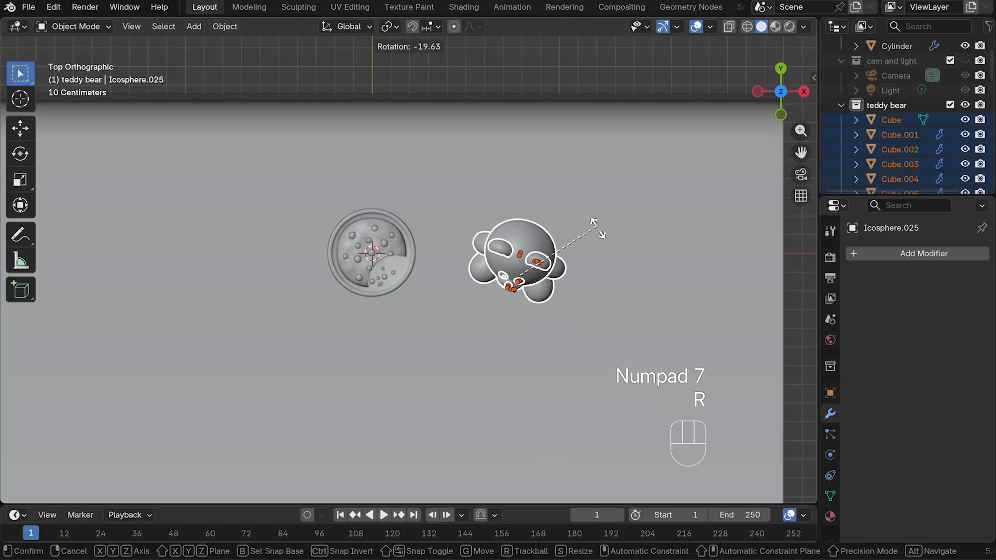
click(582, 264)
Step: Move the bear next to the cookie plate in top view and rotate it back by about 5.8°
key(g)
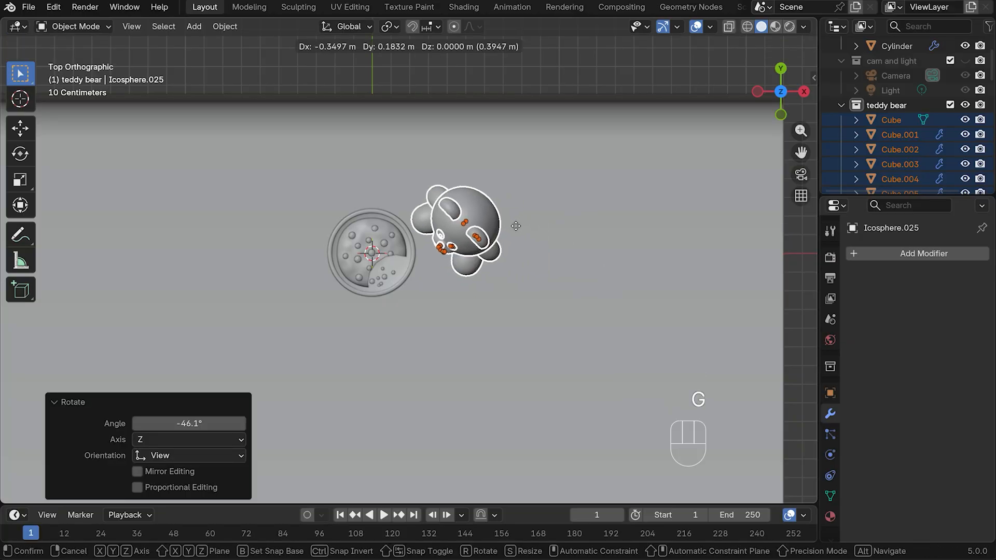
click(518, 223)
key(r)
click(551, 202)
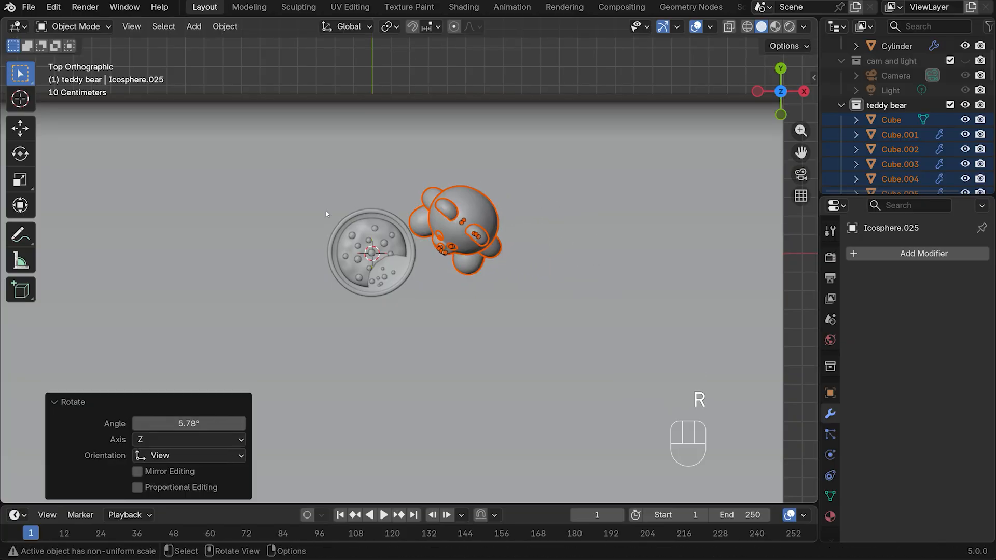
Step: Select the plate with its cookie and chips and move it about -0.048 m along Y, checking the front and camera views
drag(323, 223, 397, 311)
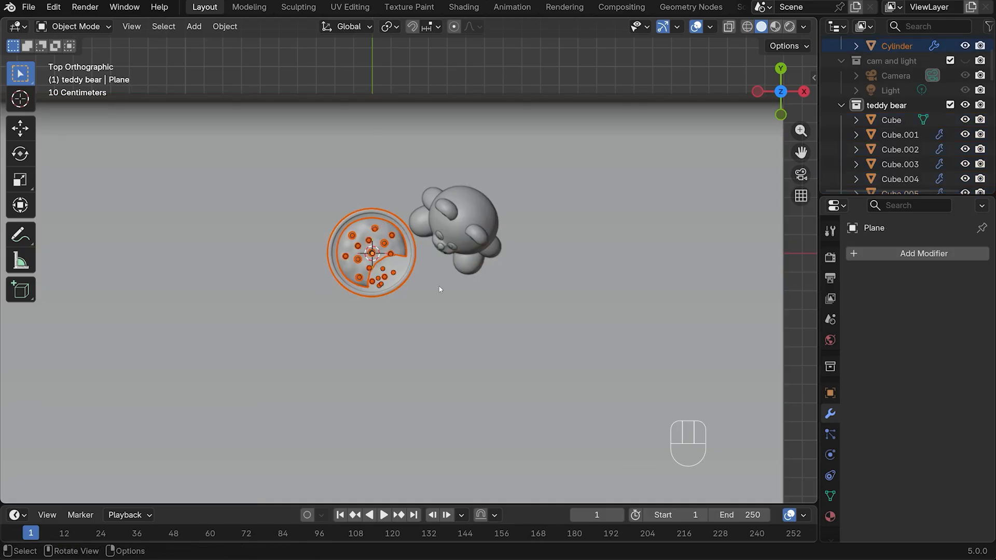
key(g)
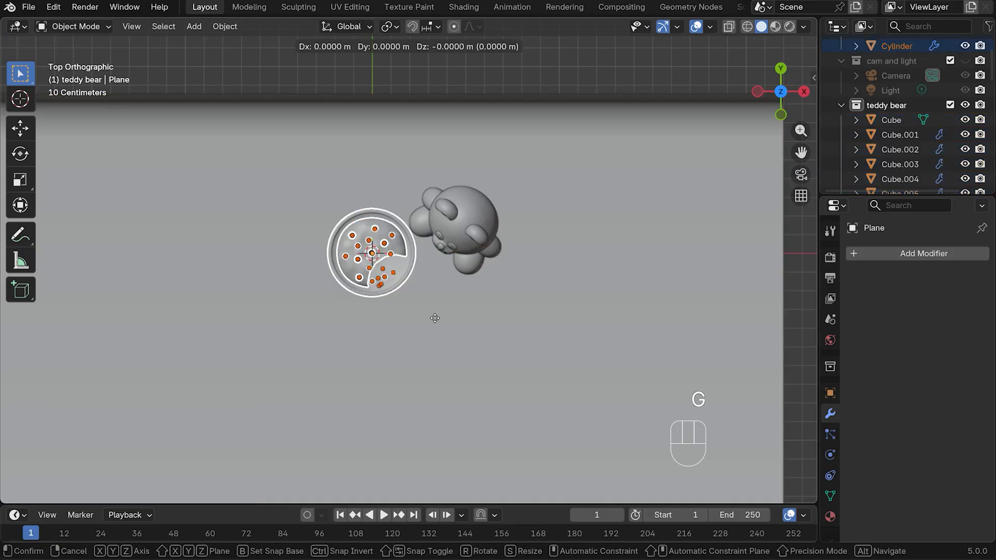
key(y)
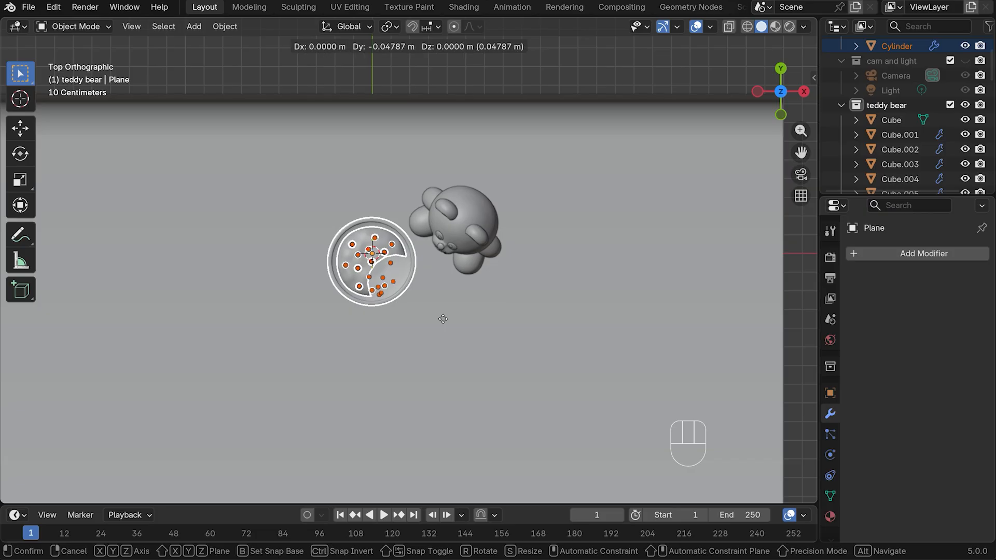
click(443, 318)
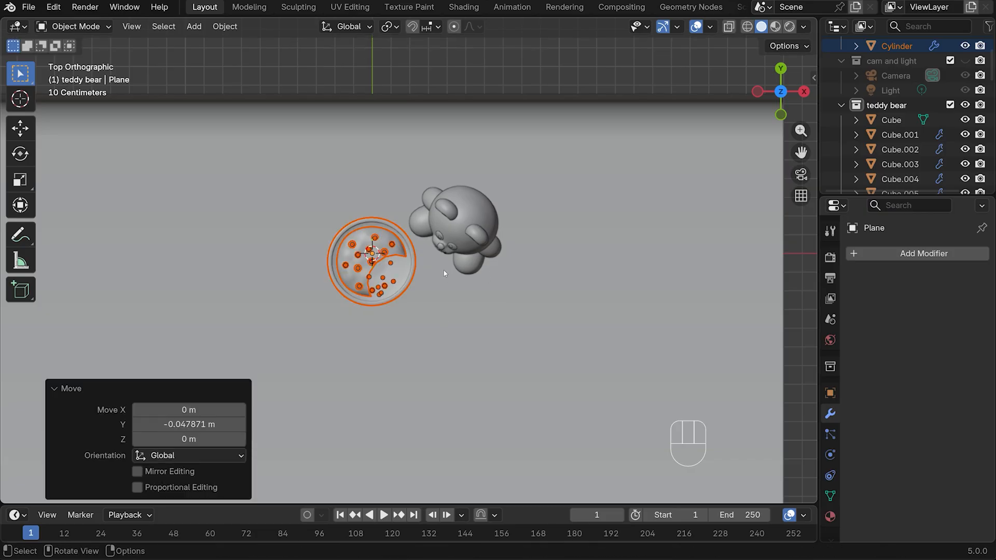
key(KP_1)
click(530, 254)
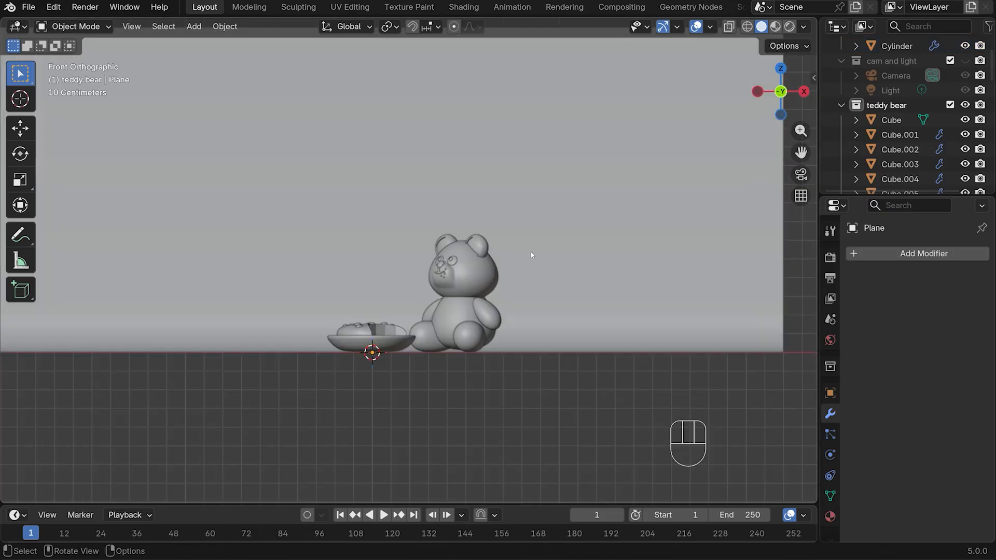
key(KP_0)
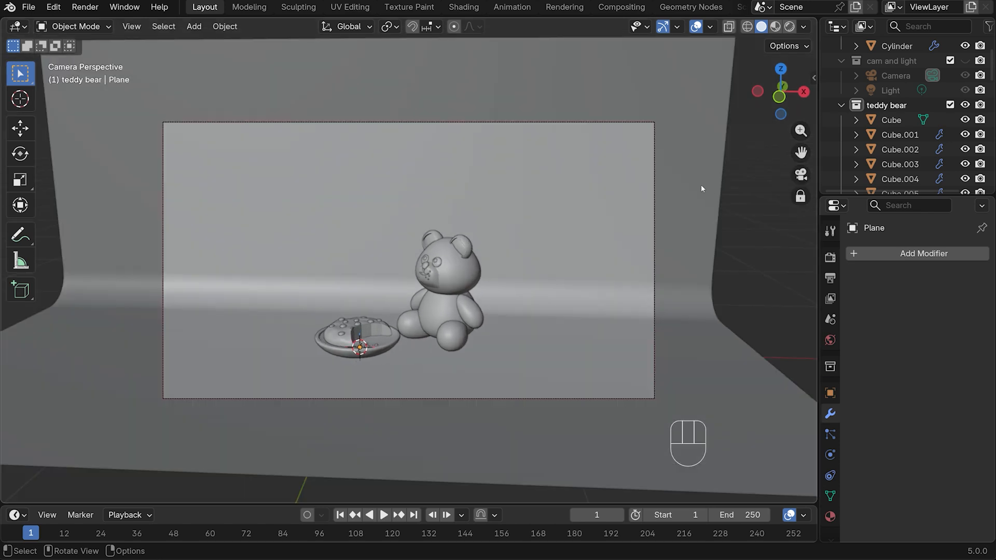
Step: Reframe the camera closer on the bear and cookie plate from a slightly turned angle
middle_drag(659, 204, 696, 207)
drag(800, 152, 833, 147)
middle_drag(731, 145, 706, 150)
scroll(706, 150, up, 1)
drag(800, 152, 783, 150)
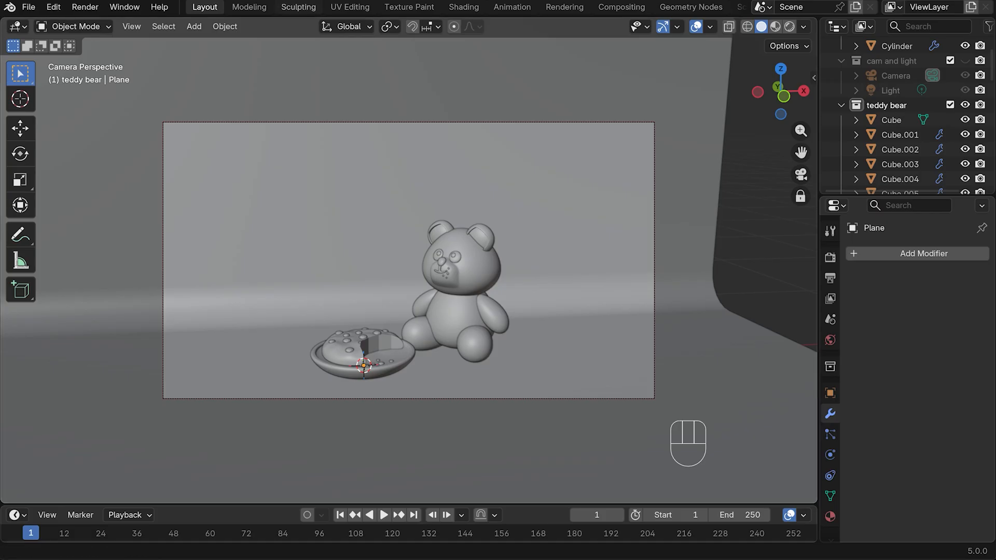
Step: Select the whole bear without the backdrop in front view and move it about -0.009 m along Z
click(455, 255)
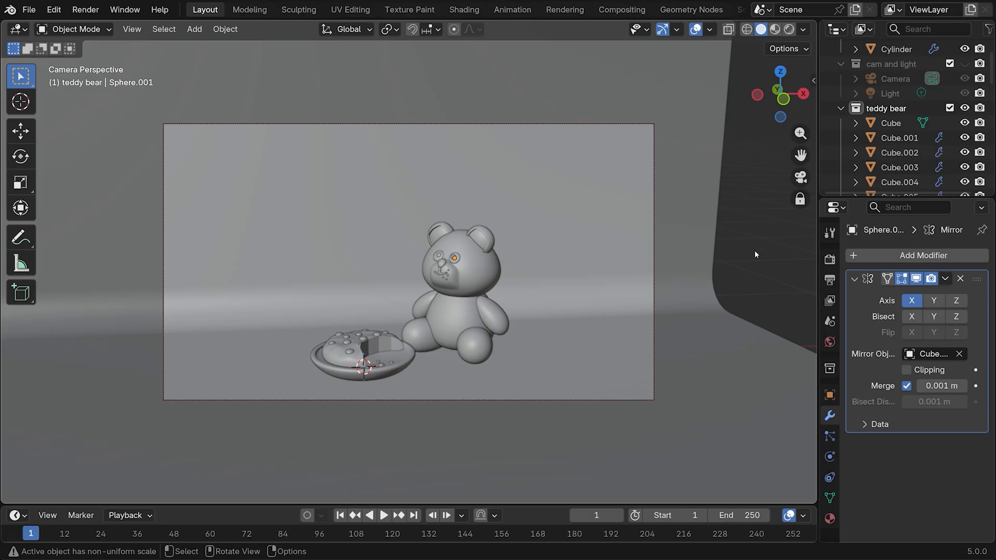
key(KP_1)
scroll(652, 266, down, 7)
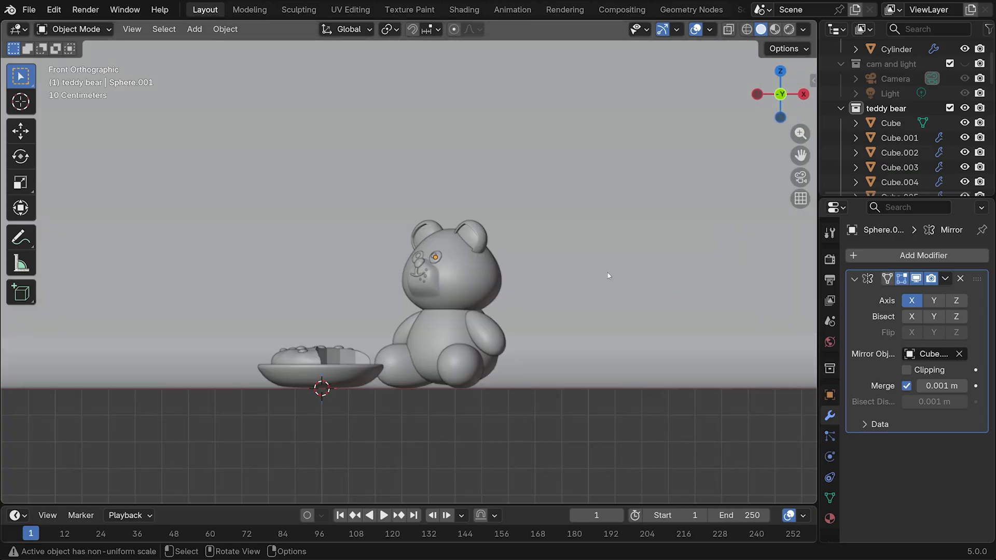
drag(389, 211, 537, 375)
shift+click(596, 320)
shift+click(596, 320)
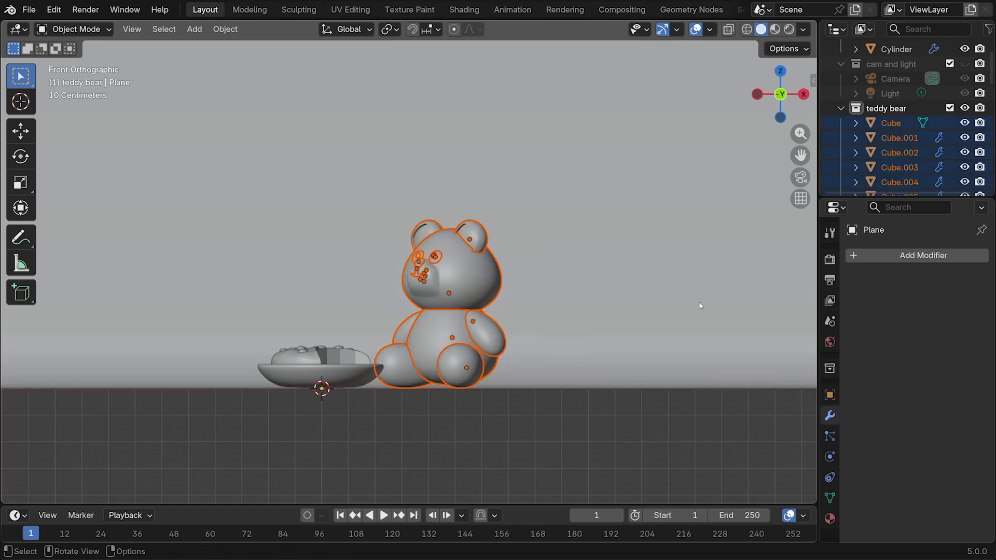
key(g)
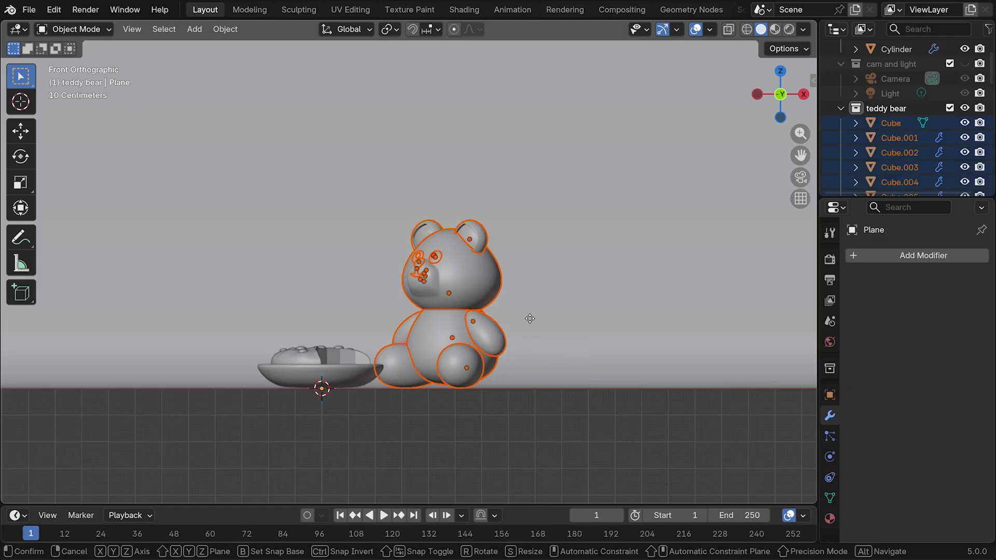
key(z)
click(531, 324)
middle_drag(531, 324, 543, 317)
Step: Rotate the bear about -4.3° from a side-on view
key(KP_3)
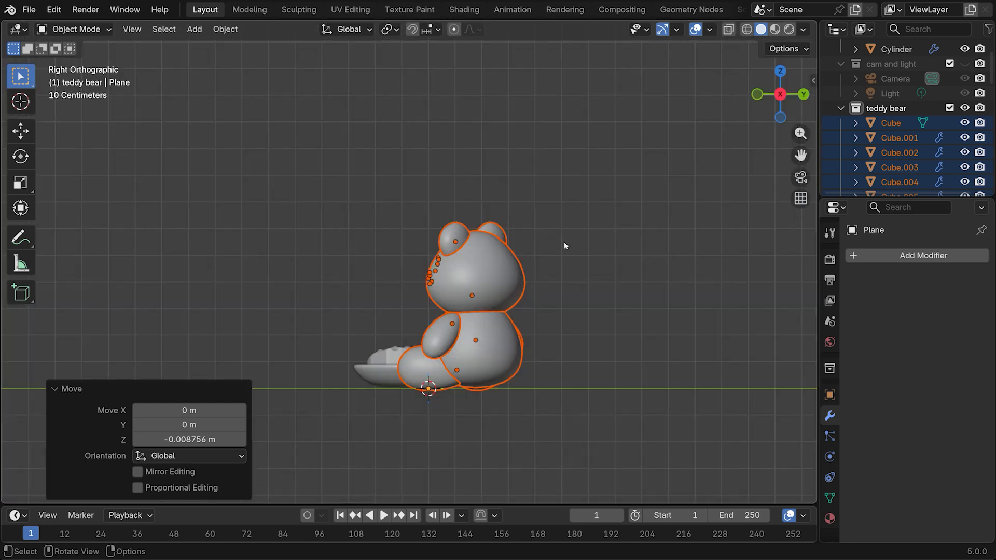
middle_drag(564, 242, 602, 250)
key(r)
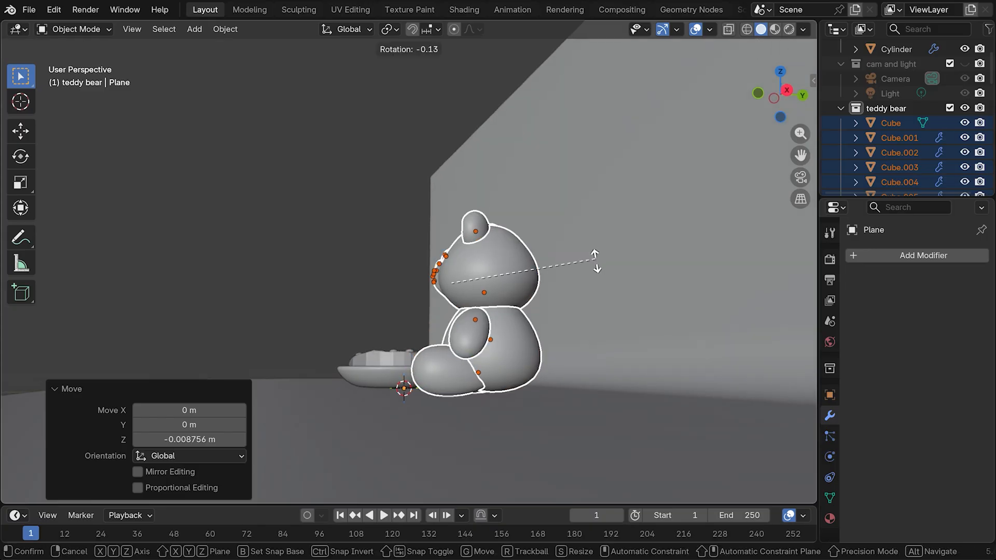
click(597, 270)
Step: Rotate the bear about -4.8° in front view and deselect it
key(KP_1)
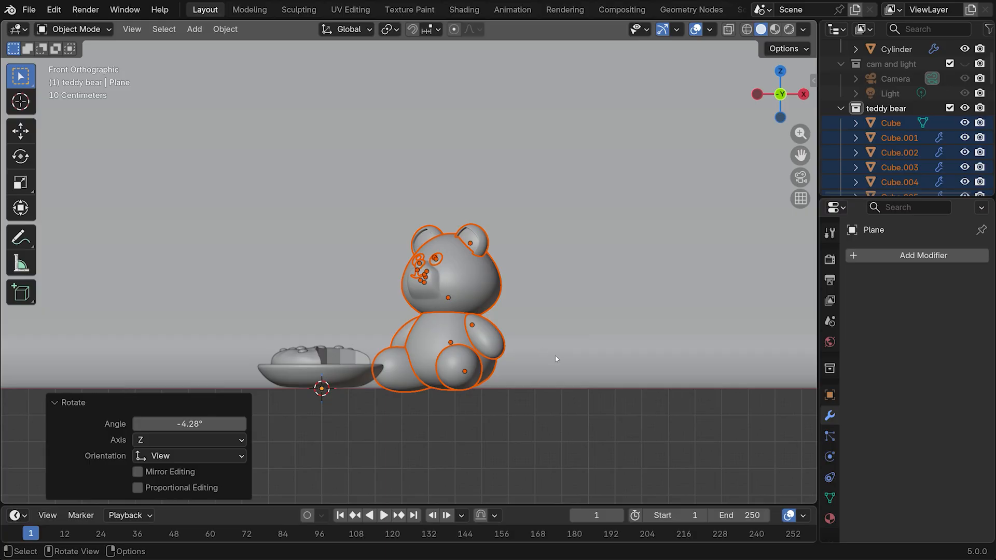
key(r)
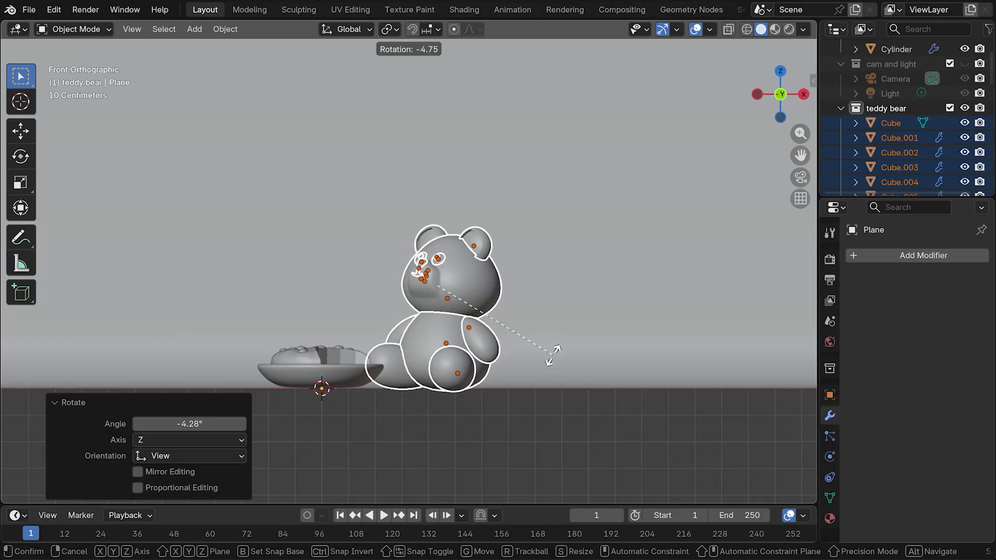
click(552, 357)
middle_drag(551, 358, 553, 337)
click(553, 338)
Step: Select the small crumbs around the bear's mouth, leaving the head out of the selection
scroll(521, 293, up, 1)
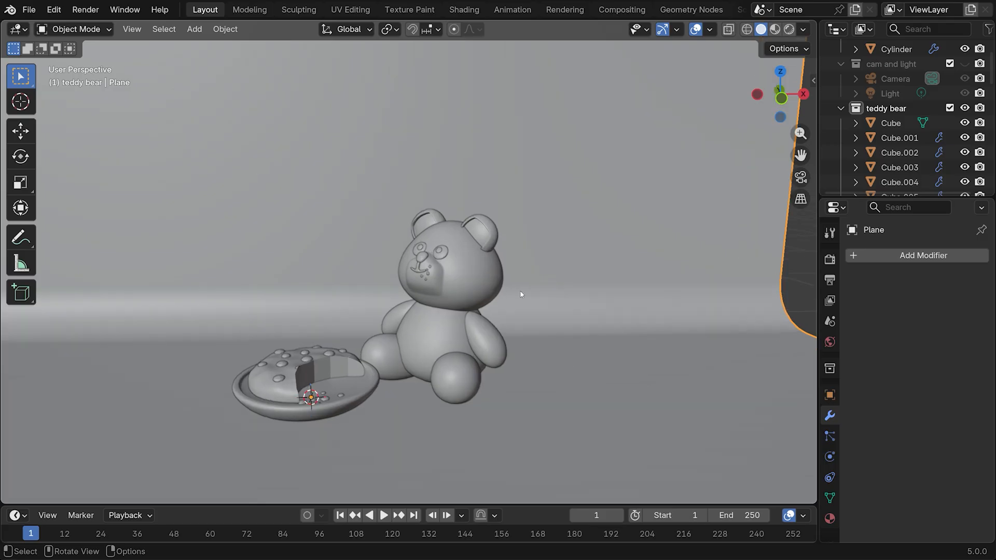
scroll(521, 294, up, 2)
click(436, 271)
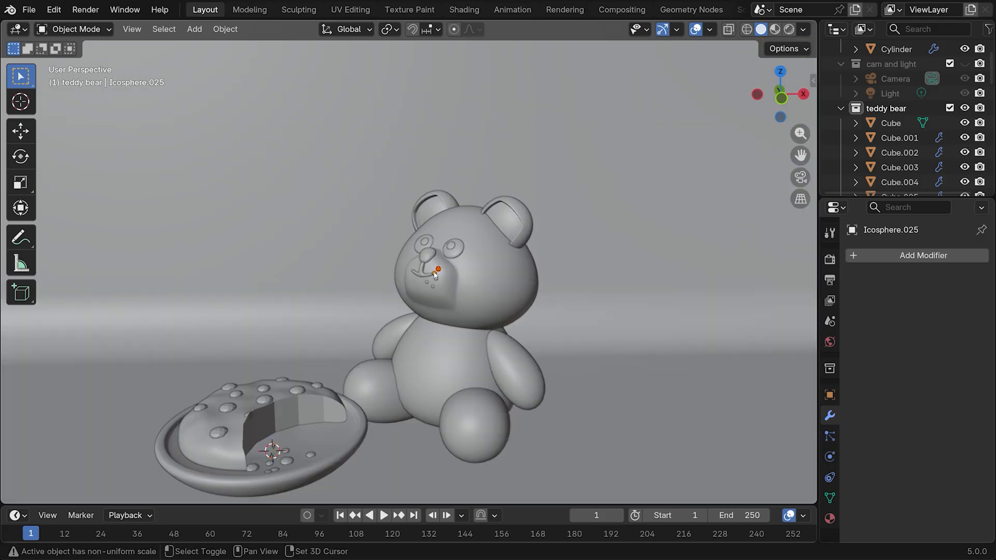
shift+click(435, 278)
shift+click(433, 285)
shift+click(433, 287)
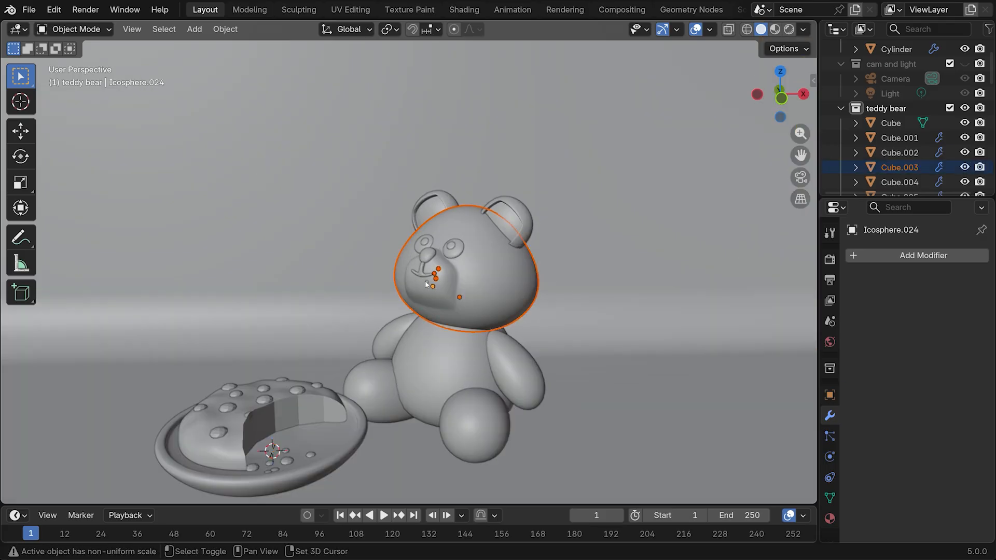
shift+click(487, 273)
shift+click(497, 277)
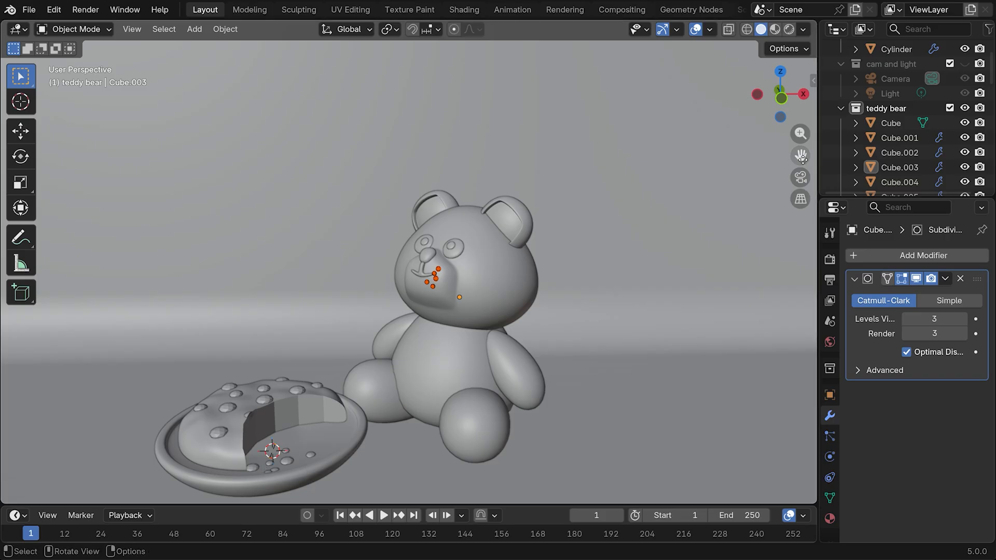
Step: Add the loose crumbs lying on the plate in the cookie's bite gap to the selection
scroll(263, 468, up, 3)
shift+click(277, 471)
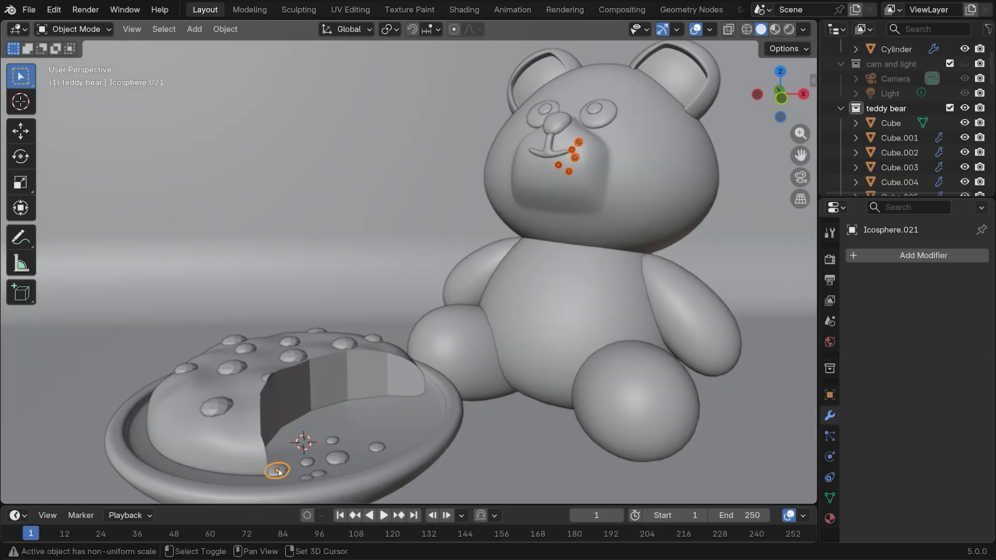
shift+click(307, 461)
shift+click(332, 440)
shift+click(337, 457)
shift+click(377, 447)
shift+click(318, 475)
shift+click(307, 479)
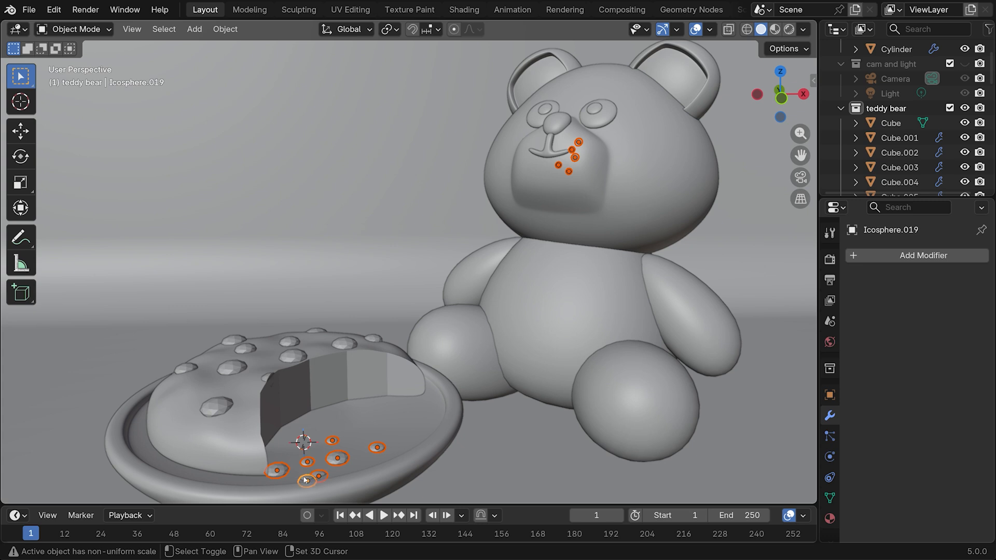
Step: Move the selected crumbs to a new collection named crumbs
key(m)
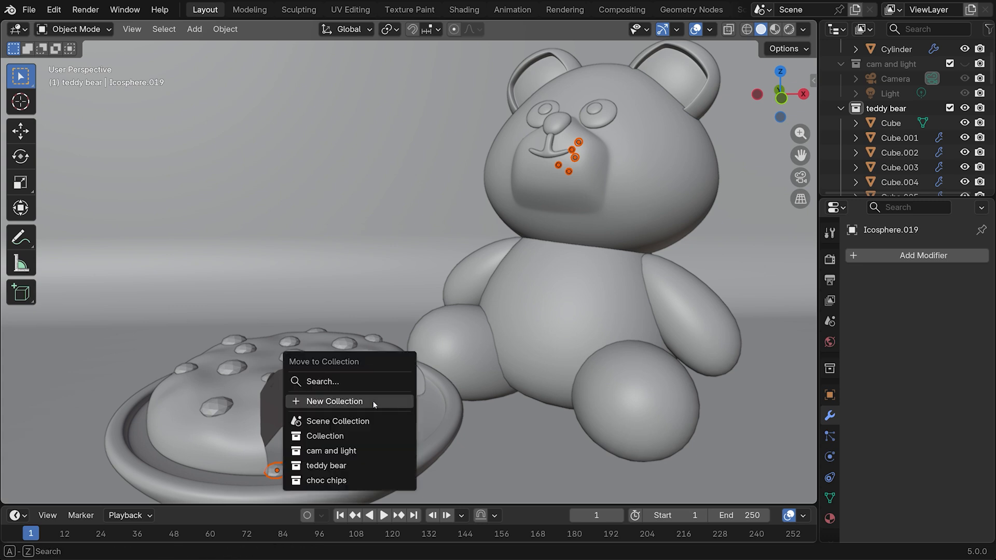
click(372, 401)
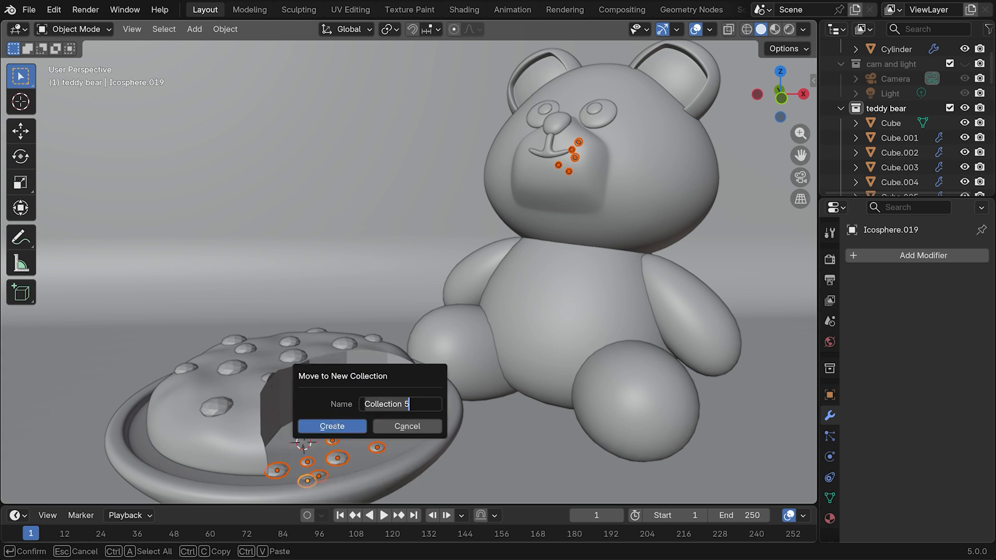
text(crumbs)
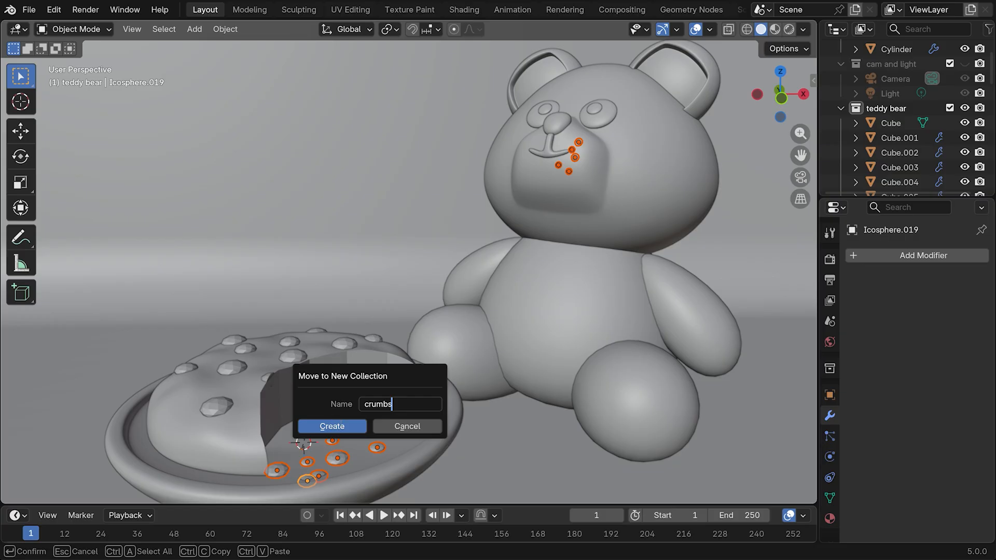
click(337, 426)
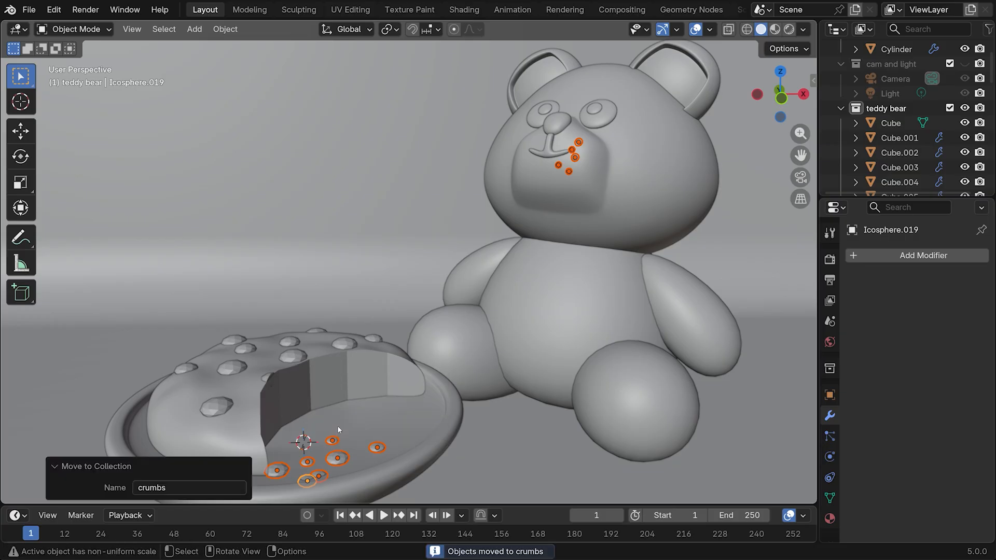
Step: Move the bitten cookie body to the crumbs collection
click(333, 377)
key(m)
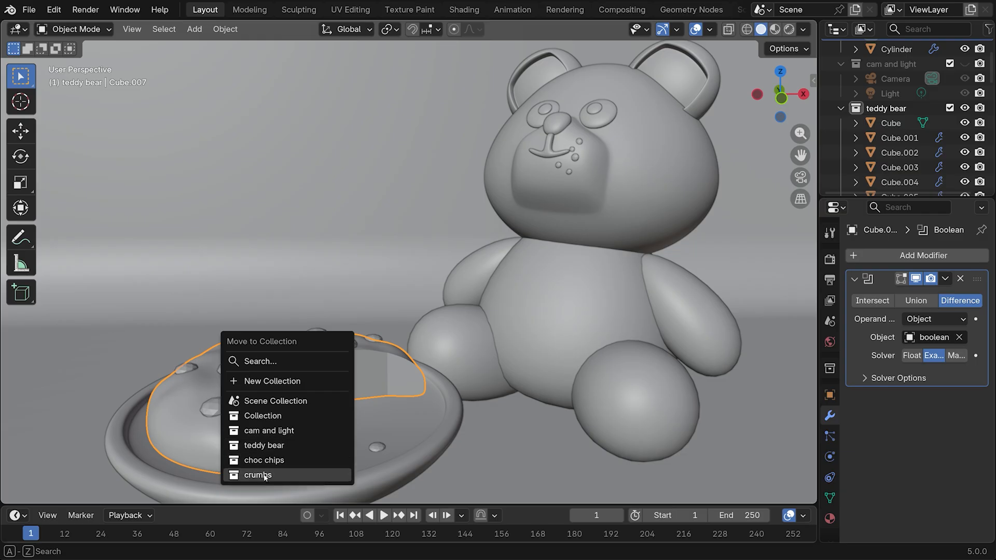
click(280, 474)
scroll(583, 211, down, 6)
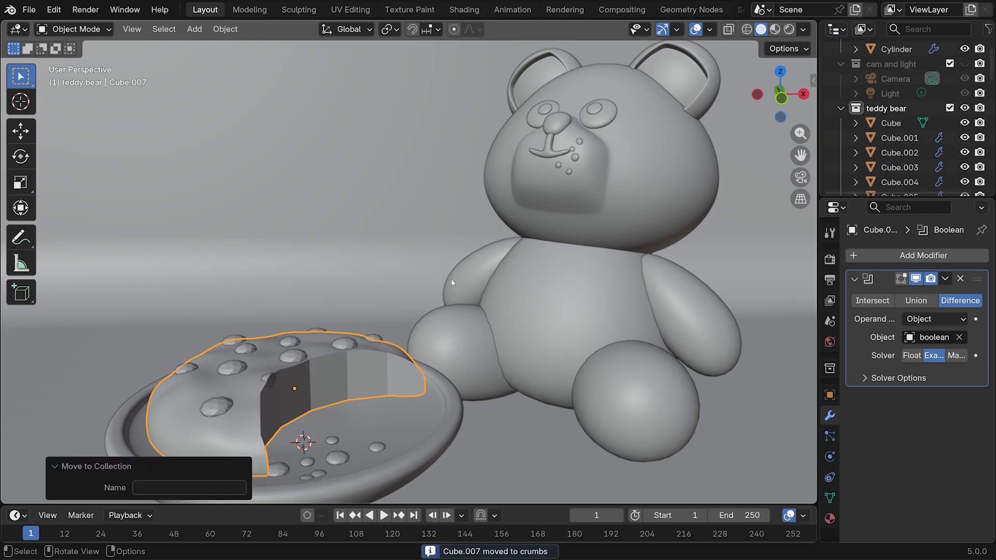
Step: Switch to the Shading workspace, reduce its editors to a Shader Editor beside the 3D viewport, and frame the bear and plate
click(464, 9)
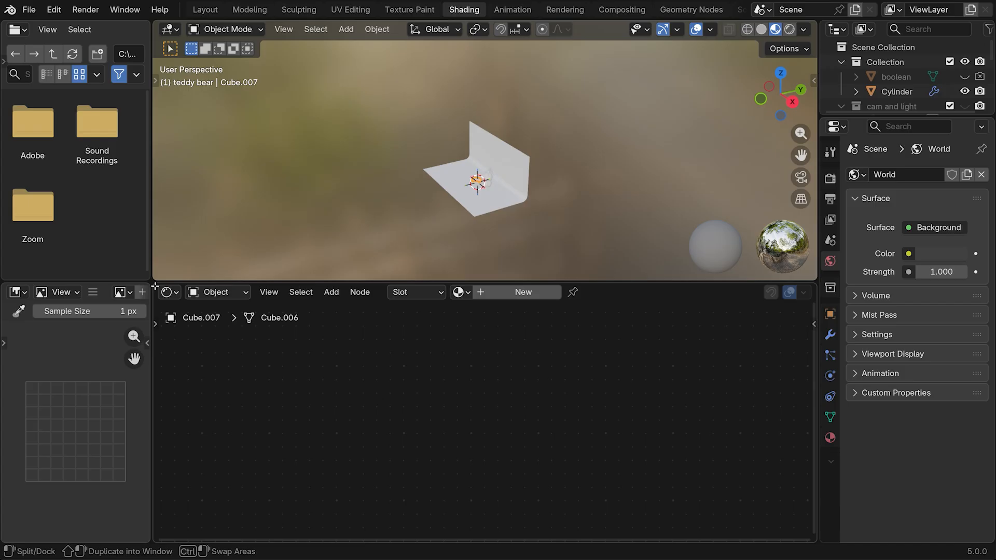
drag(155, 286, 129, 289)
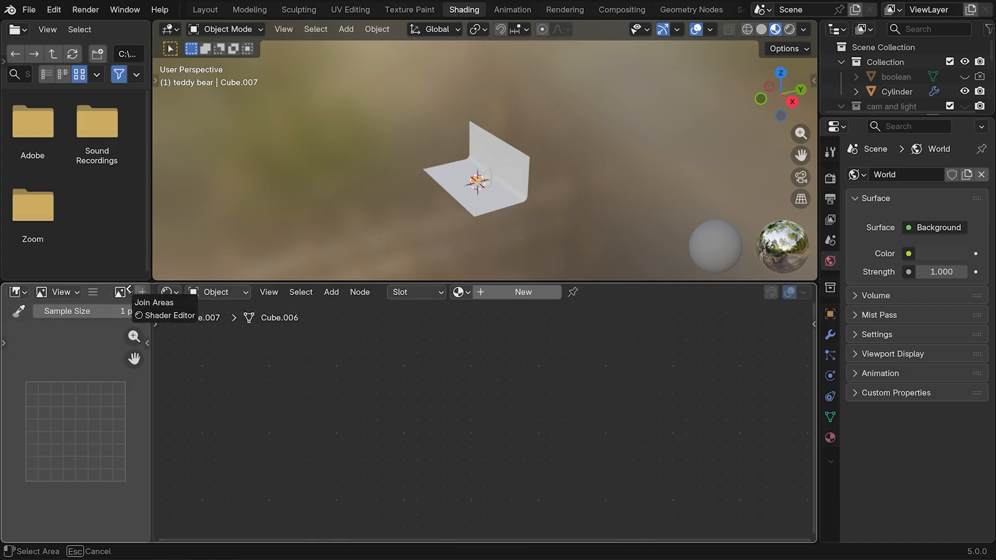
drag(129, 289, 5, 274)
drag(152, 261, 386, 273)
scroll(724, 316, up, 5)
scroll(724, 316, up, 3)
shift+middle_drag(800, 155, 783, 32)
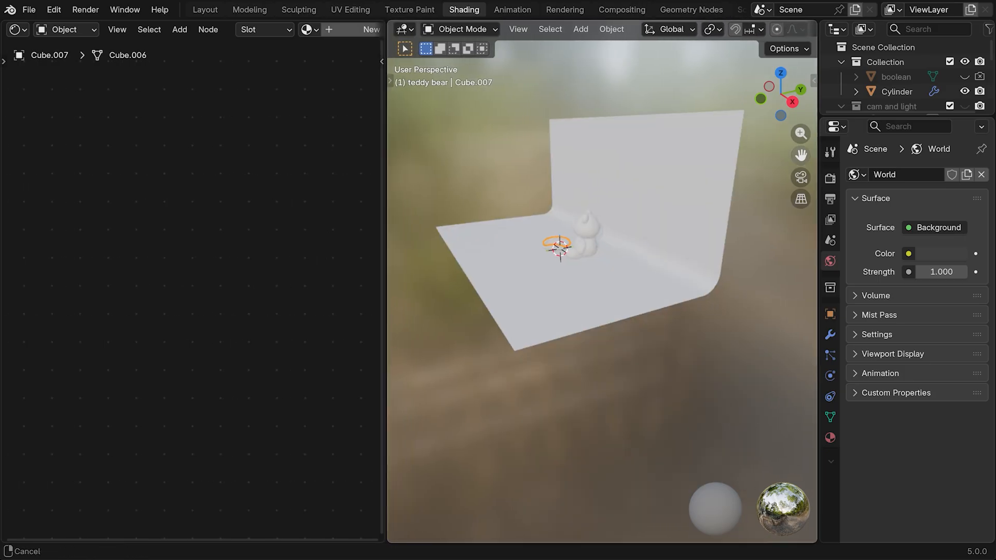
middle_drag(726, 148, 804, 157)
scroll(492, 254, up, 3)
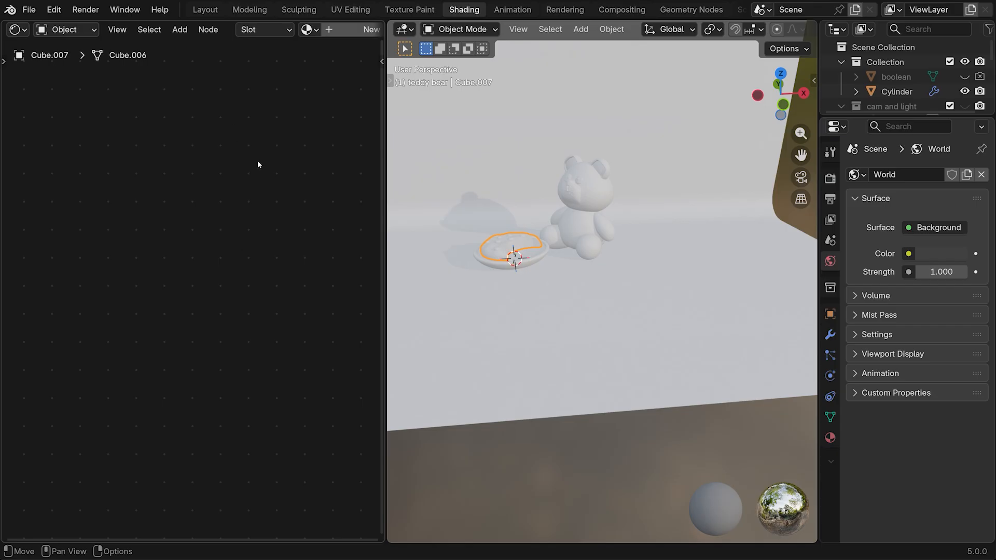
Step: Show the 3D viewport in Rendered shading and enable Raytracing for the EEVEE render engine
scroll(772, 30, down, 5)
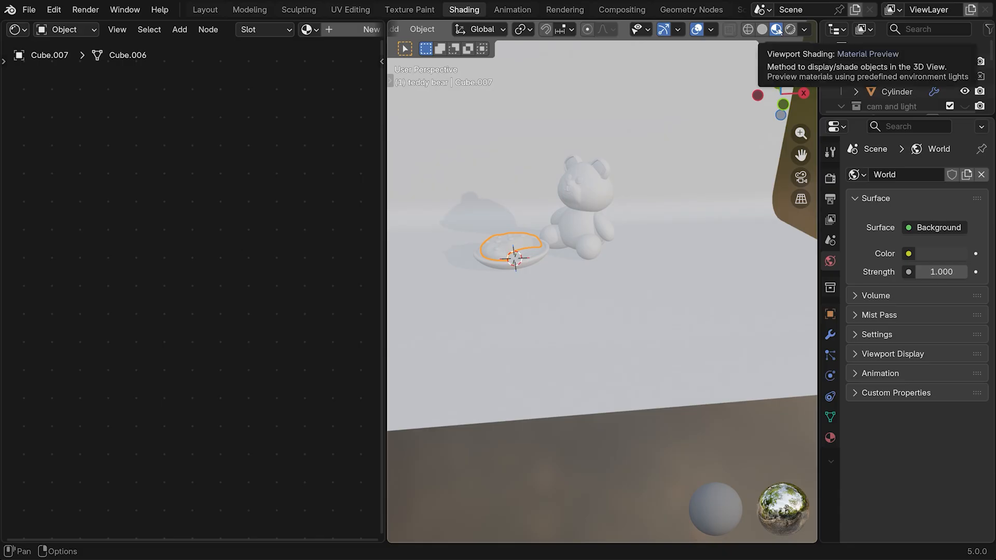
click(790, 29)
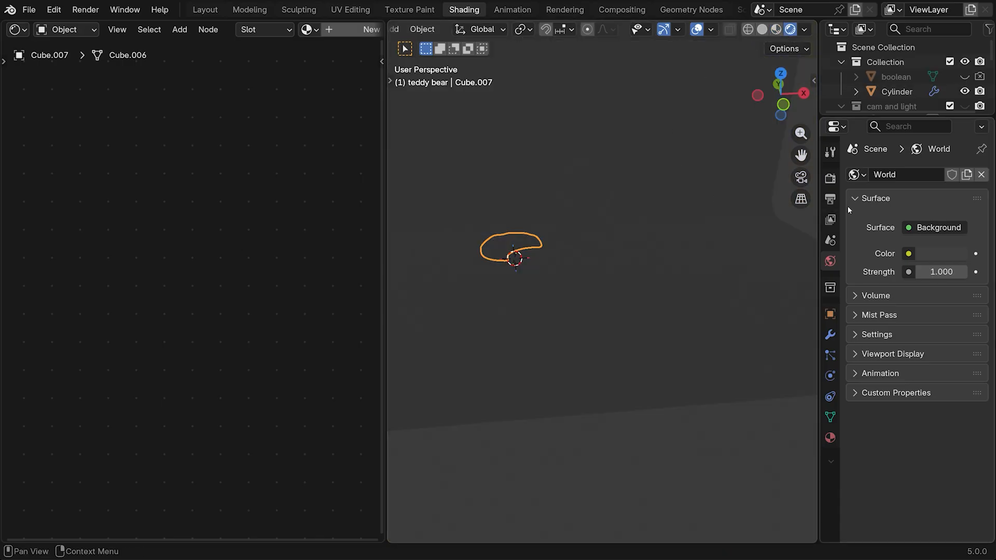
click(829, 182)
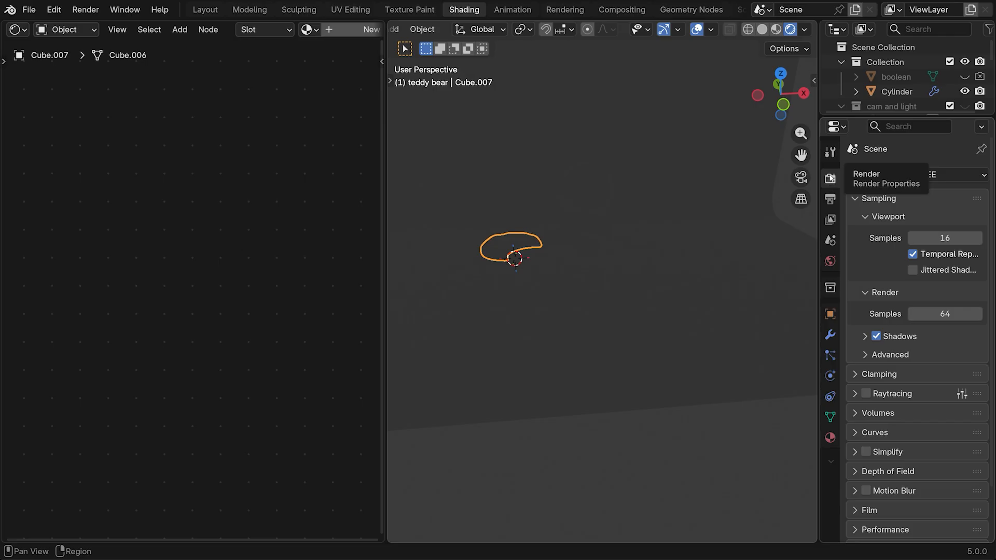
click(865, 393)
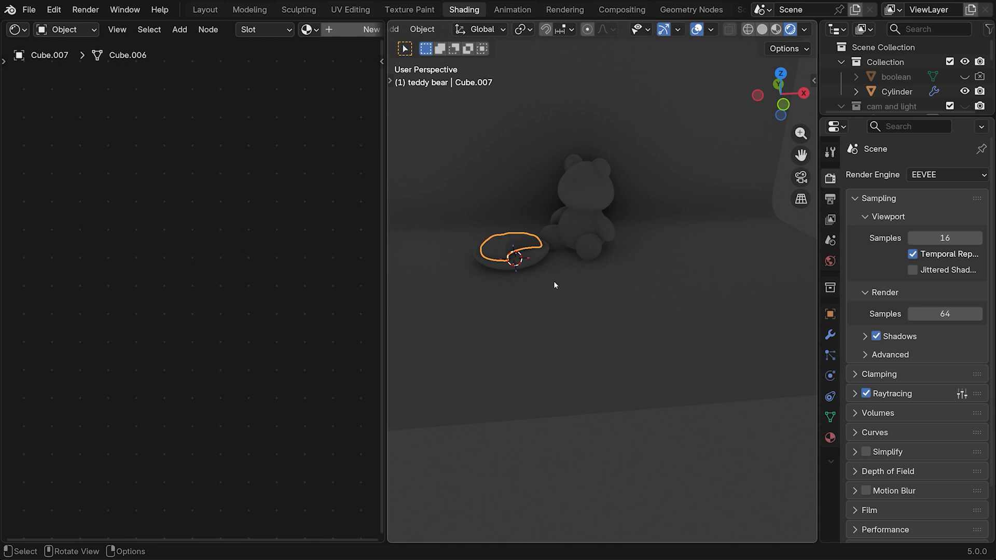
drag(801, 155, 886, 167)
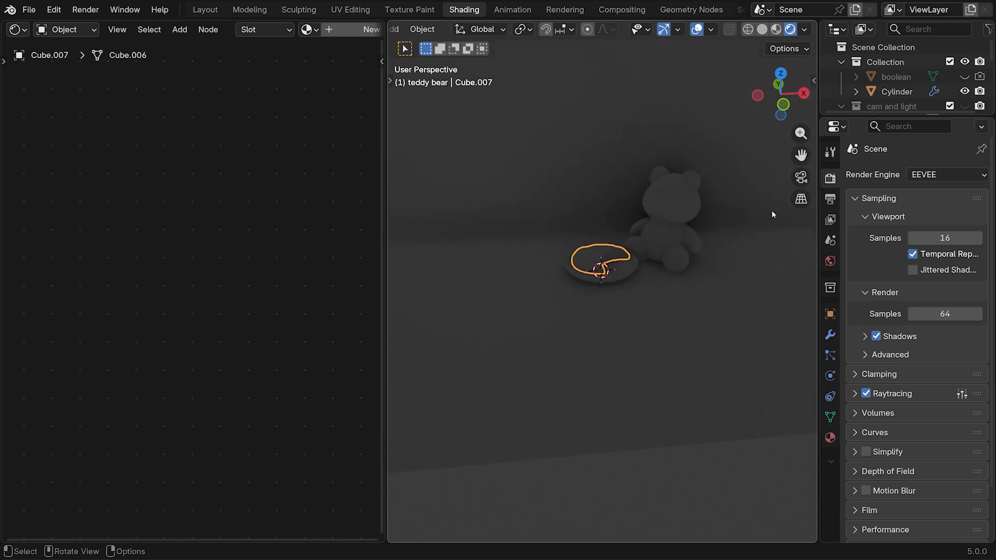
middle_drag(759, 241, 713, 208)
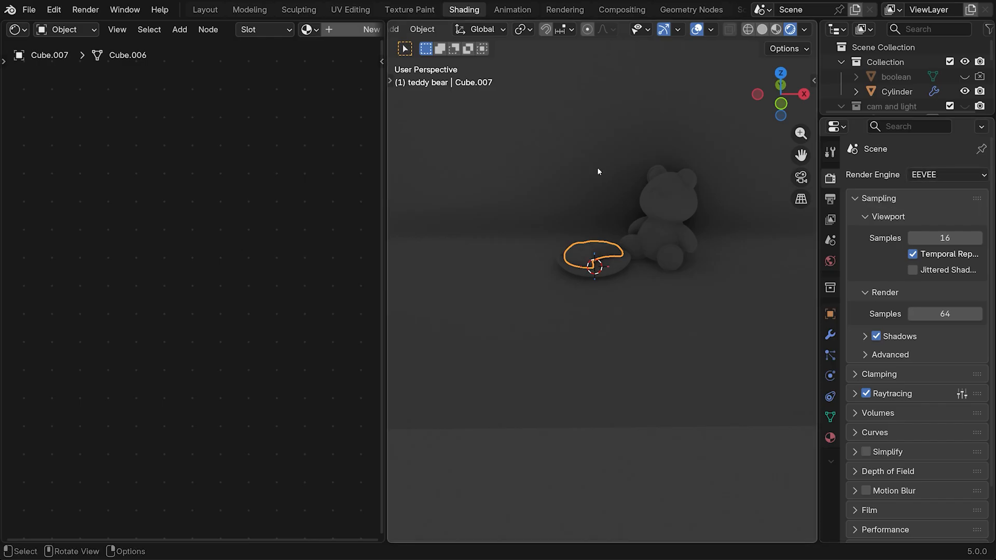
Step: Switch the Shader Editor to the World shader and move the Background node closer to the World Output node
click(81, 30)
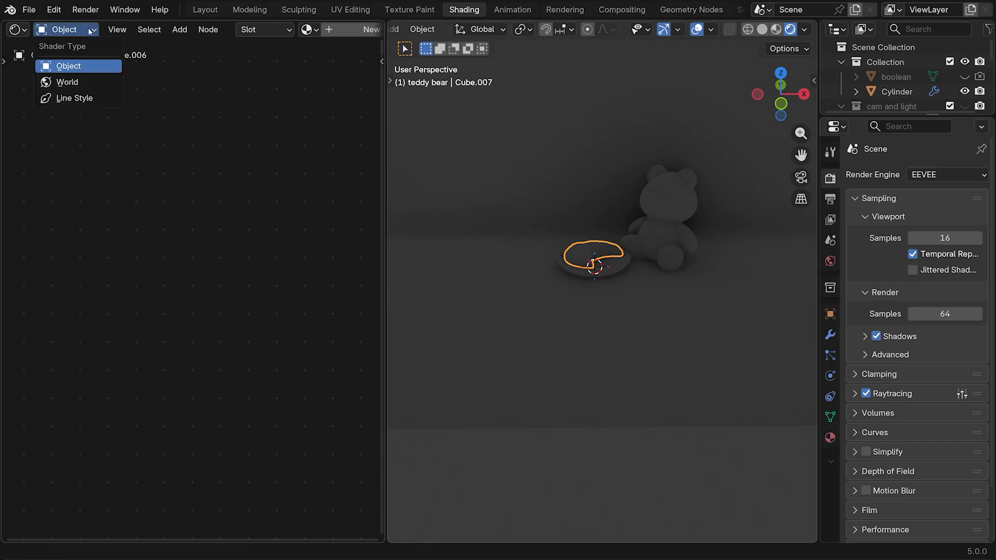
click(67, 82)
scroll(207, 228, down, 4)
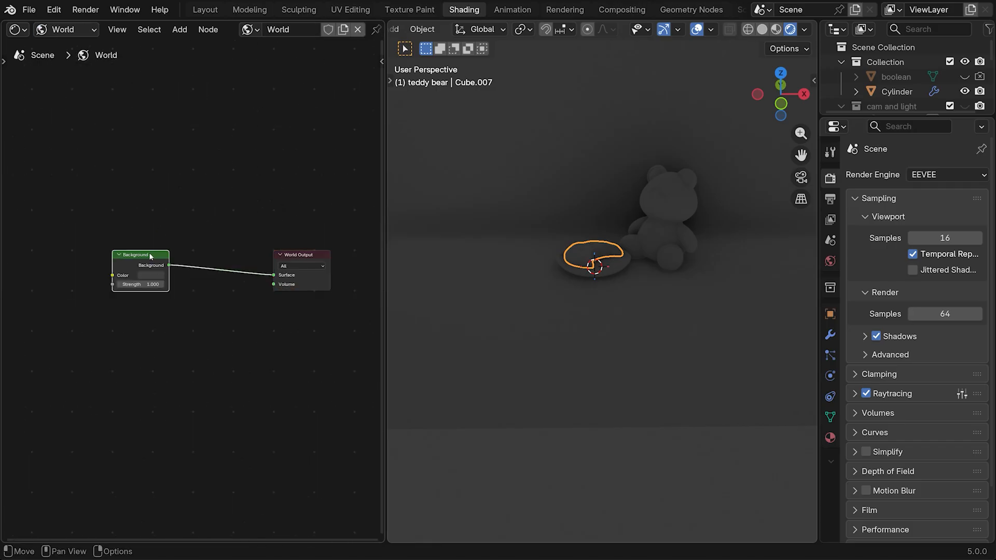
drag(162, 255, 239, 259)
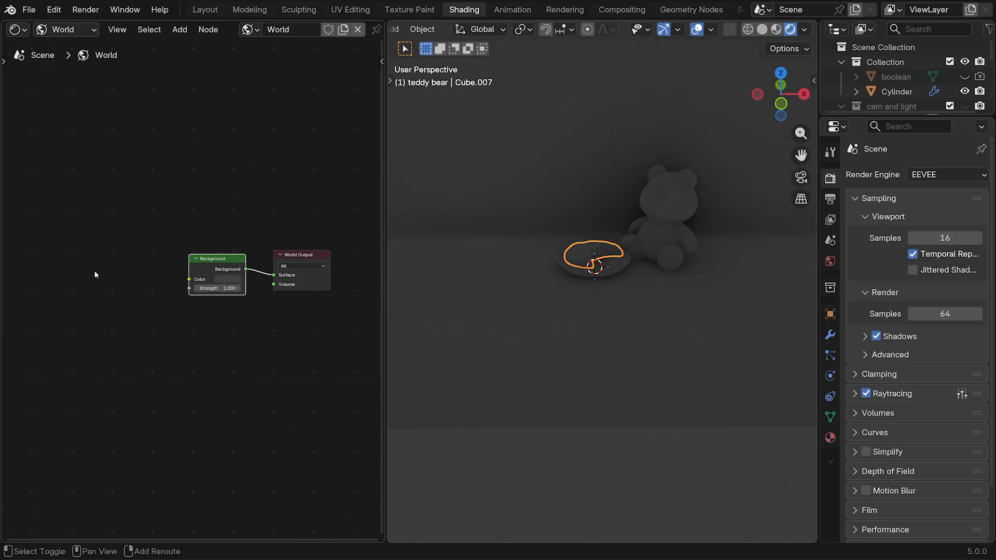
Step: Add an Environment Texture node before the Background node and connect its Color output to the Background's Color input
key(shift+a)
mouse_move(81, 287)
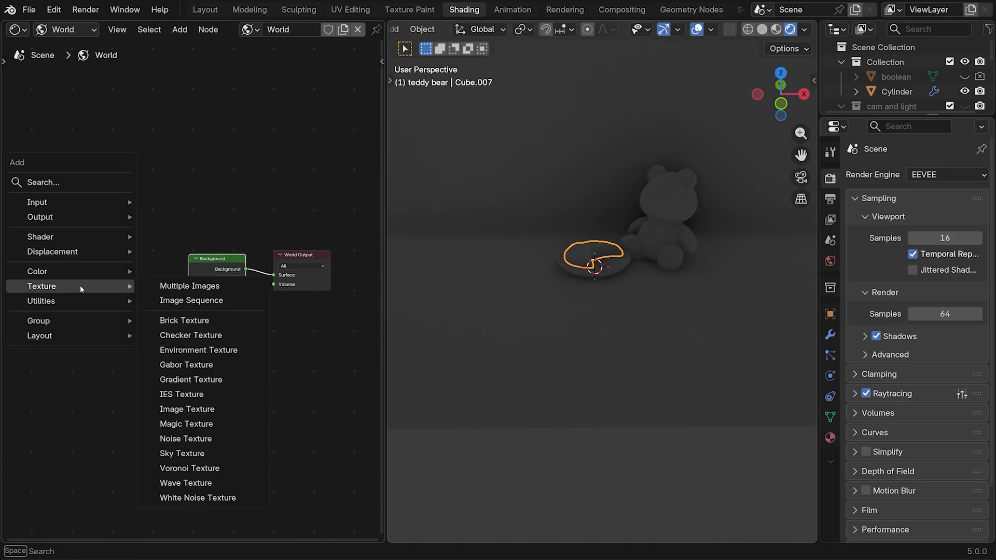
click(198, 350)
click(47, 249)
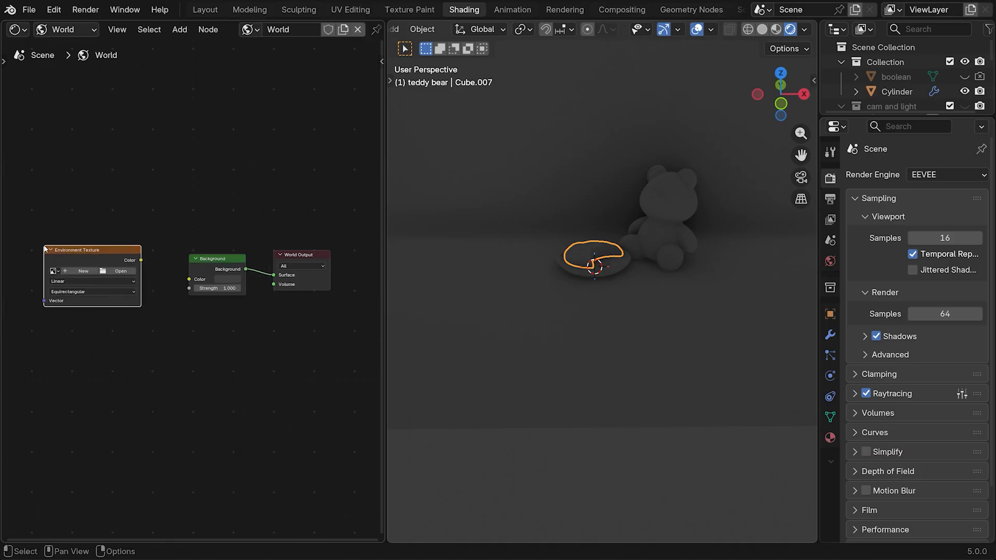
drag(141, 259, 189, 279)
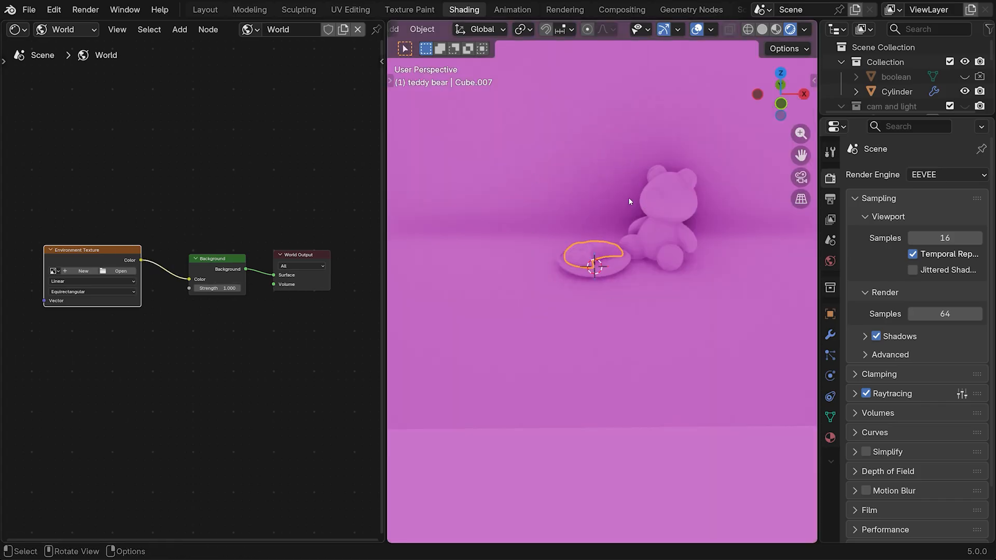
Step: Load university_workshop_2k.exr from the HDRI folder into the Environment Texture node
click(119, 271)
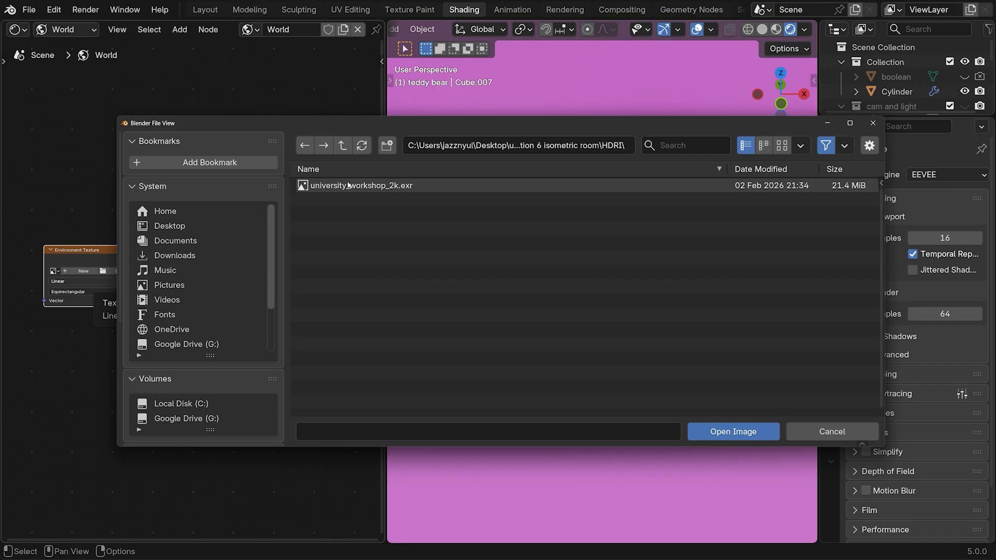
click(374, 186)
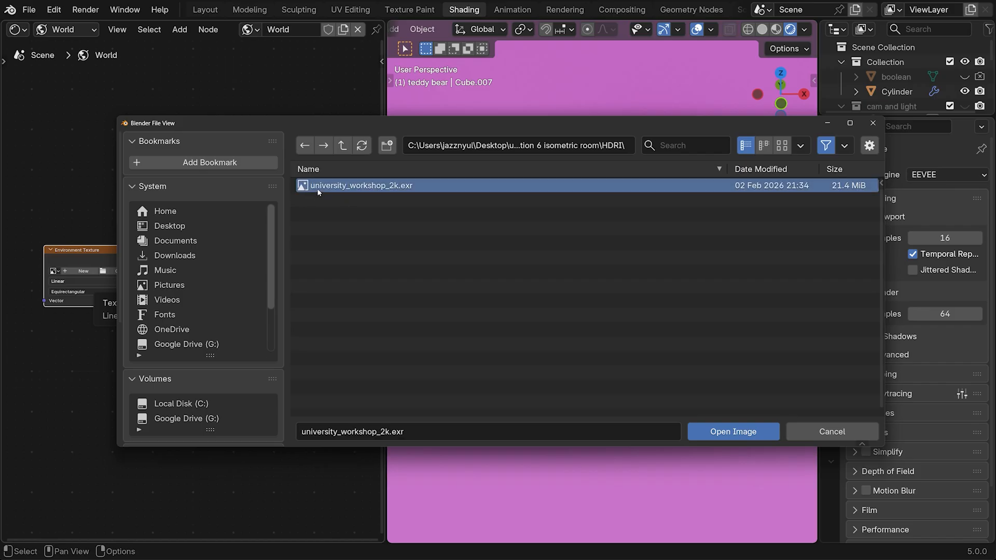
mouse_move(352, 192)
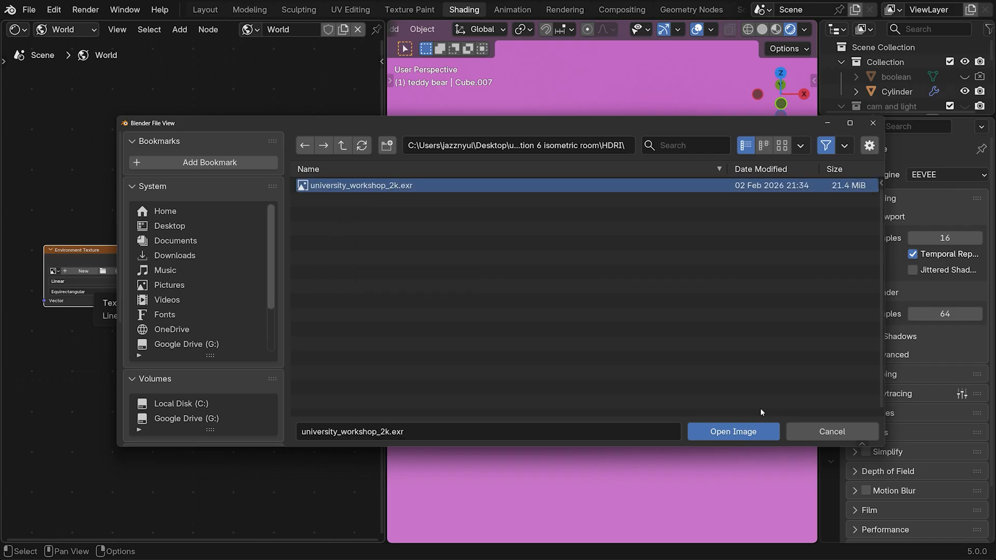
click(726, 432)
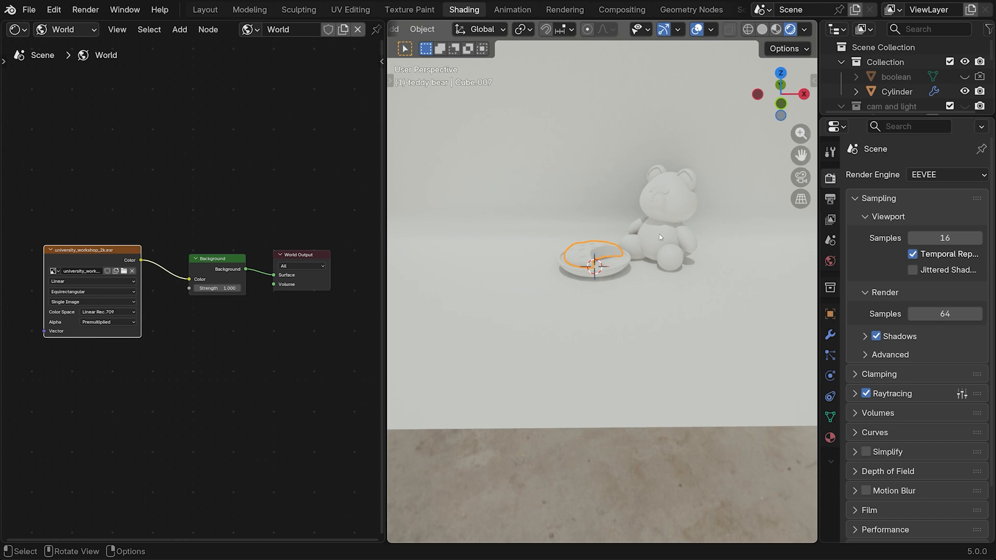
Step: Set the world Background node's strength to 0.85
scroll(665, 237, down, 5)
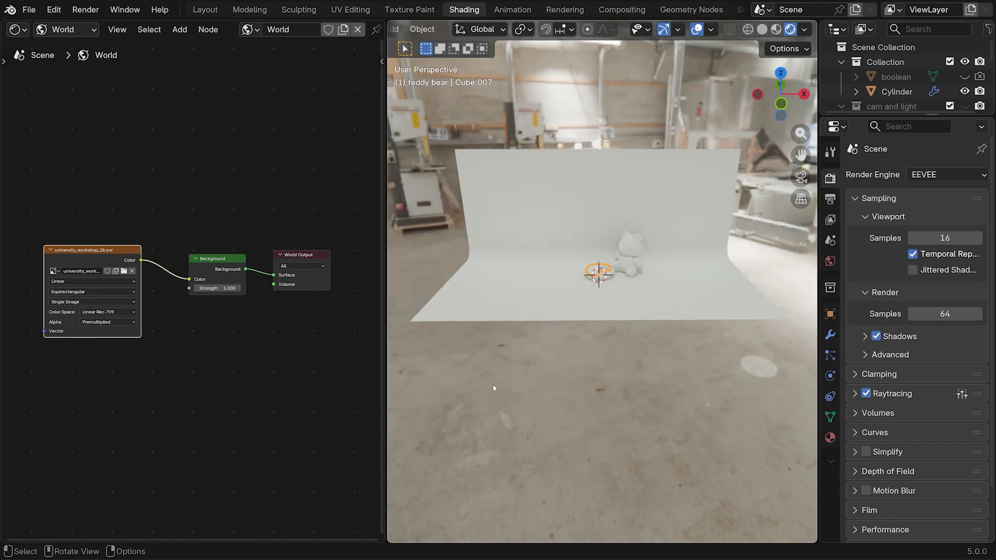
scroll(750, 271, up, 2)
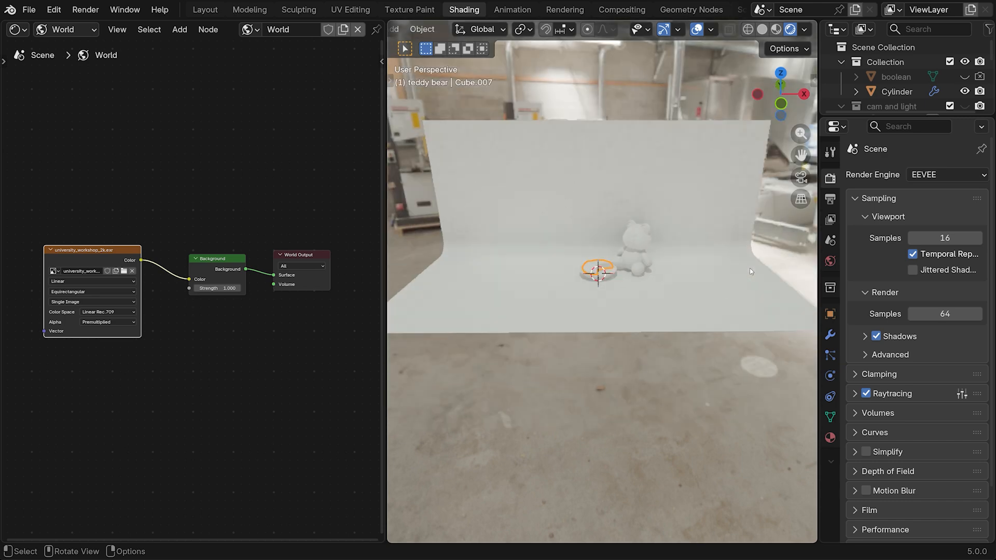
scroll(751, 271, up, 4)
drag(800, 155, 768, 220)
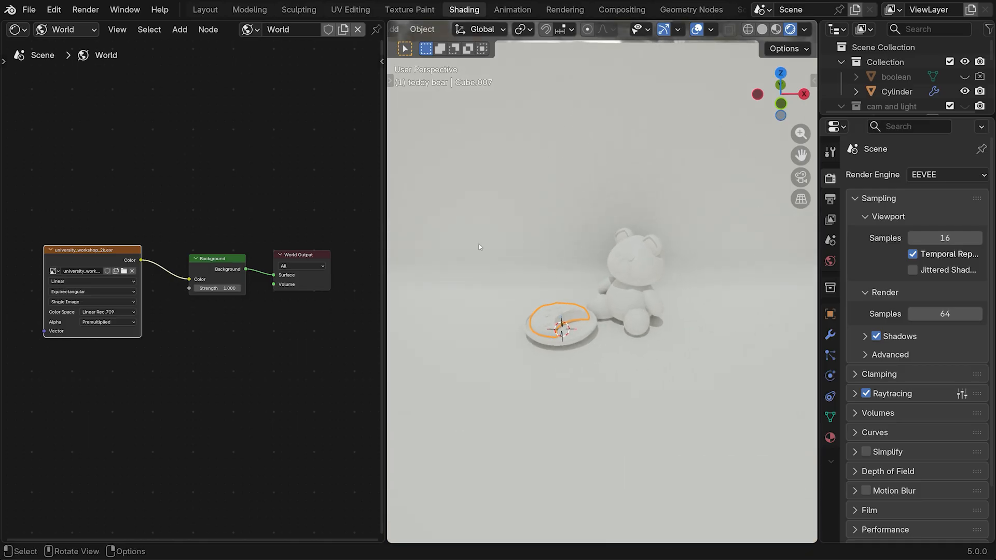
click(218, 289)
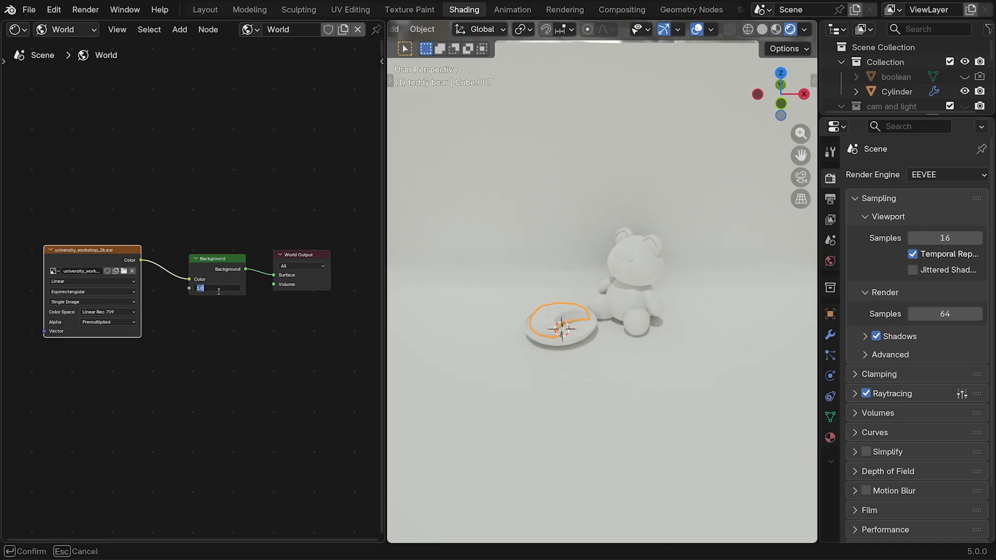
text(0.85)
key(Return)
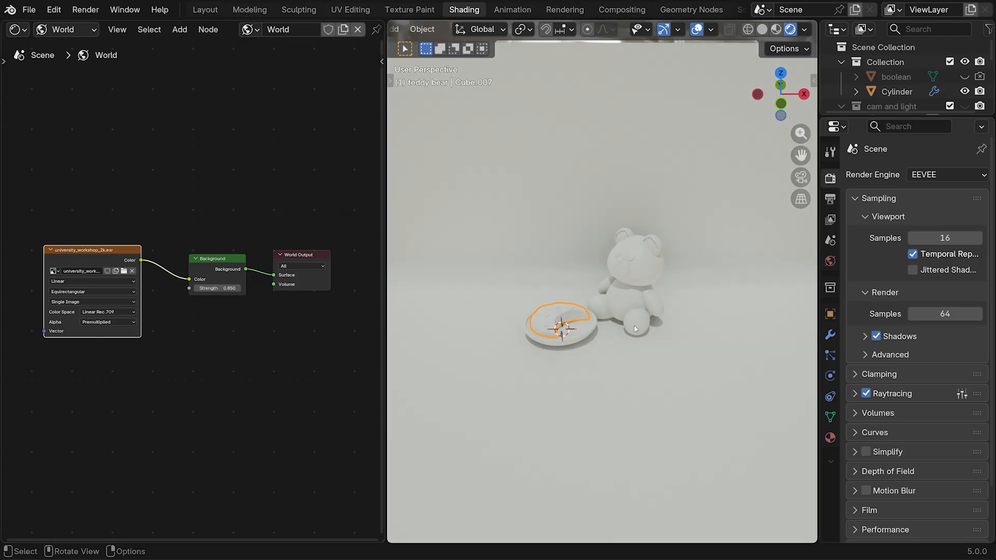
Step: Select all objects of the choc chips collection together with the bitten cookie and lower them about 0.023 m along global Z into the plate
scroll(591, 340, up, 4)
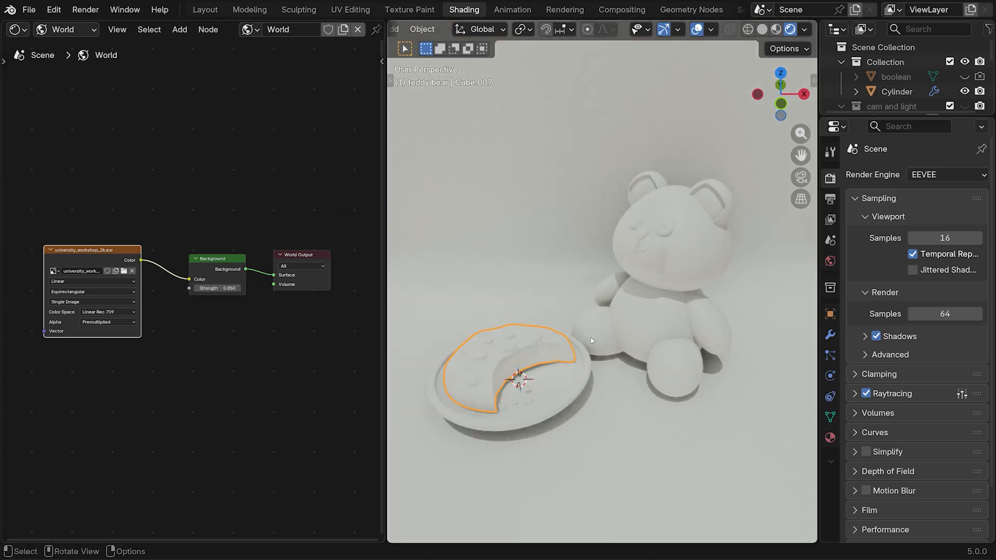
scroll(892, 80, down, 8)
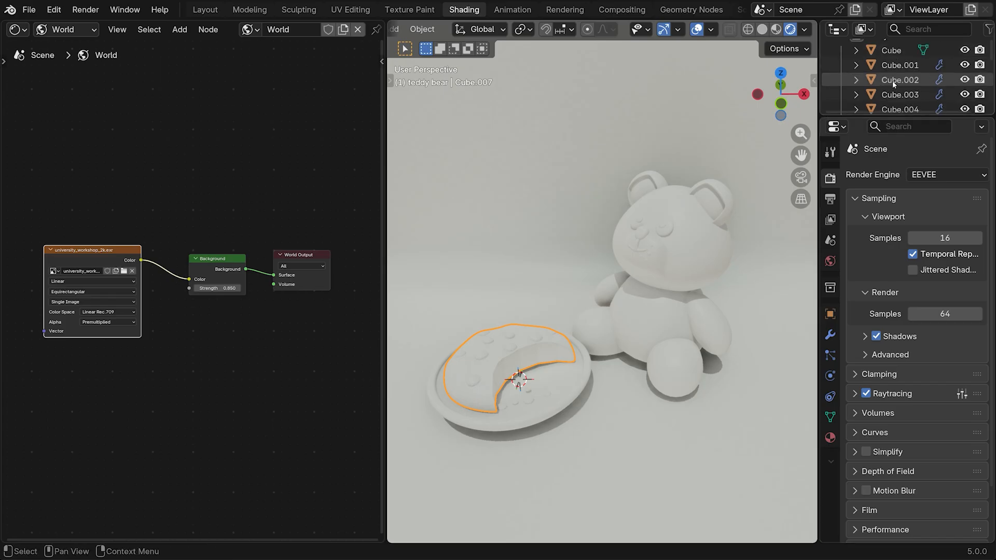
scroll(892, 80, down, 4)
scroll(881, 74, up, 2)
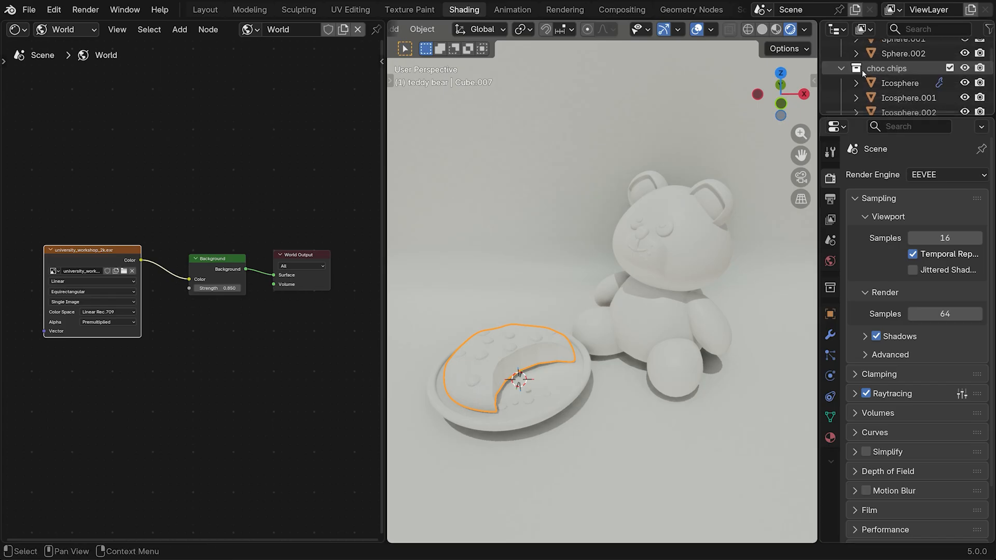
click(876, 70)
right_click(876, 71)
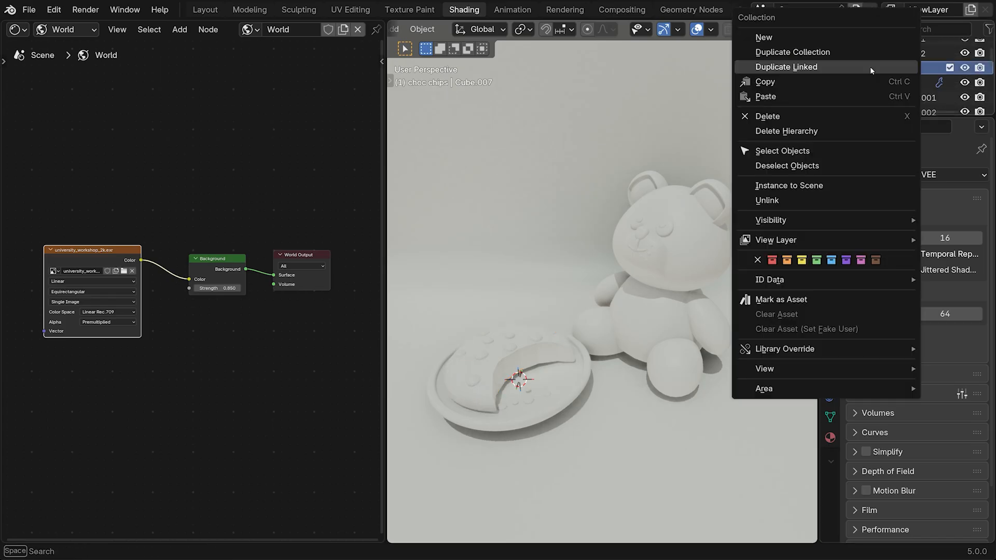
click(813, 152)
shift+click(531, 353)
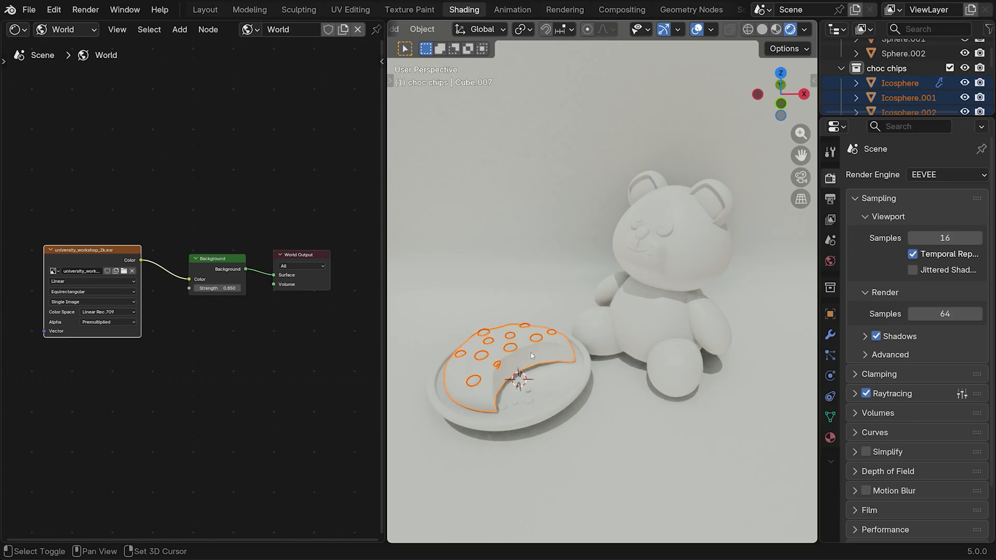
key(g)
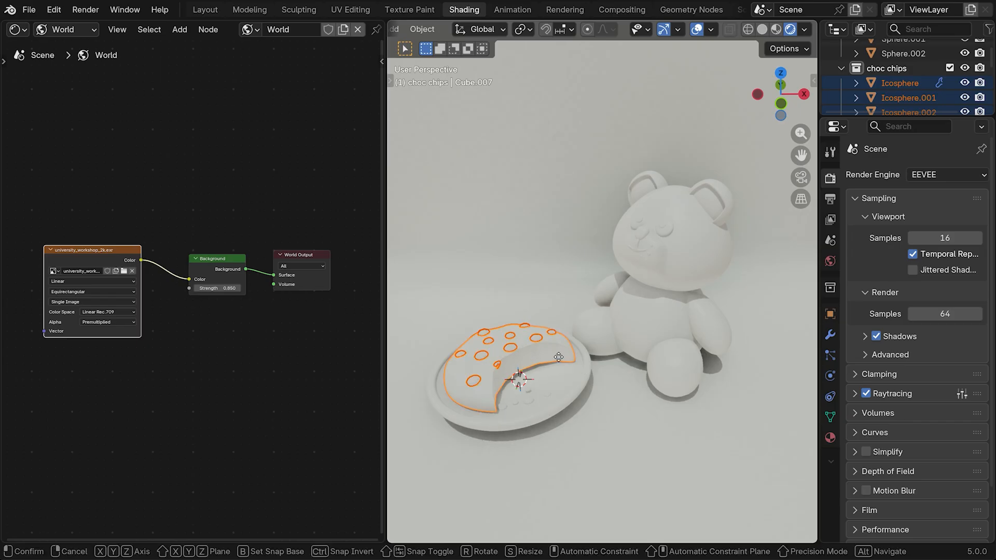
key(z)
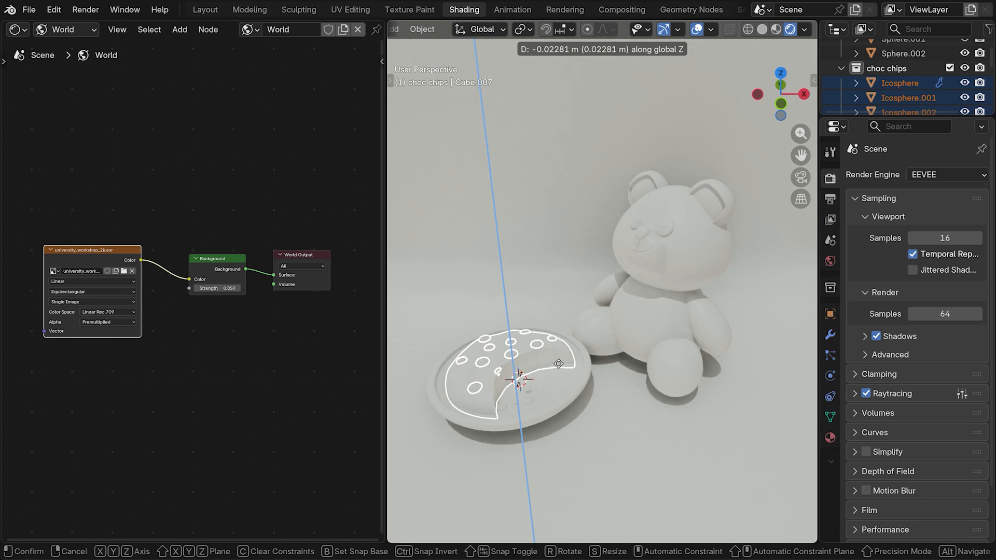
click(558, 363)
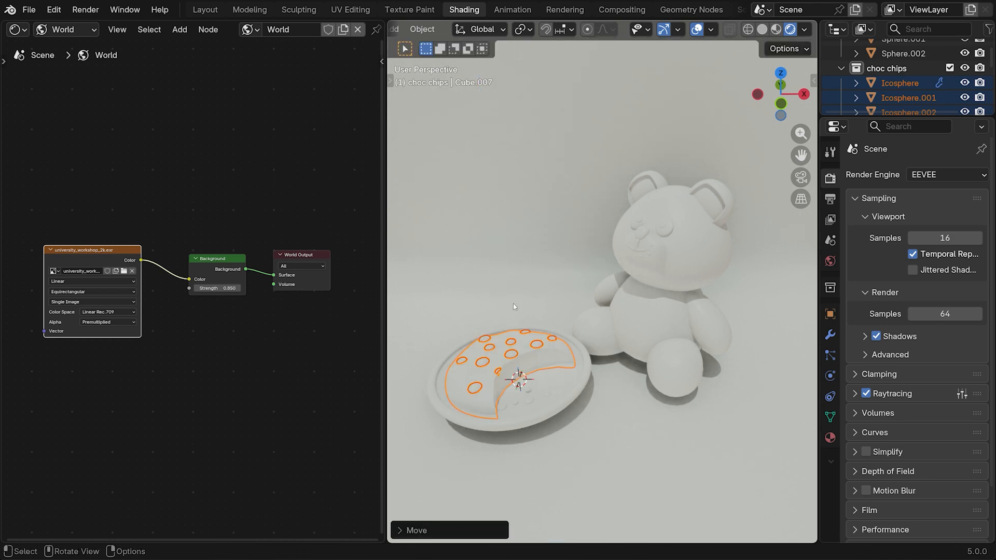
Step: Switch the shader editor to object materials and create a new material named background on the backdrop plane
click(85, 31)
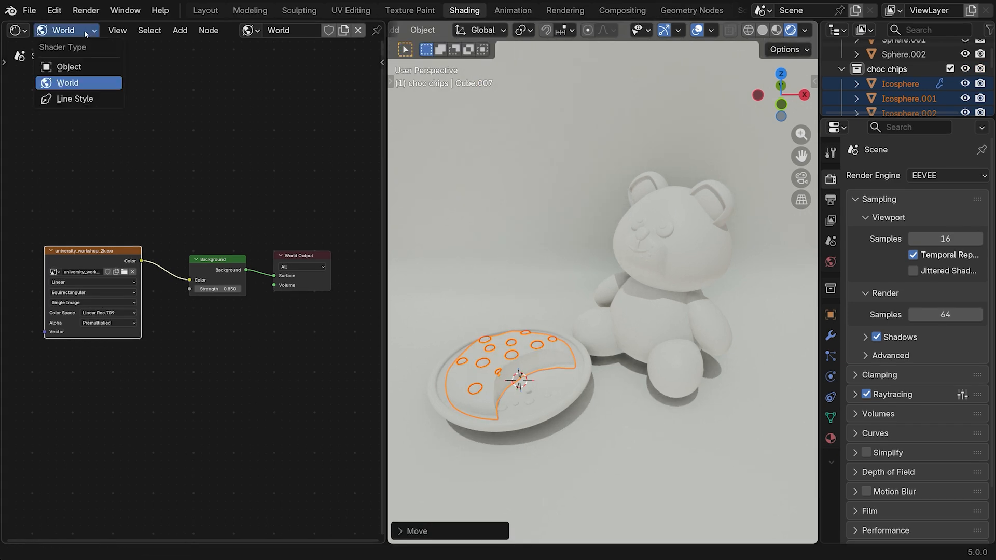
click(69, 67)
click(512, 122)
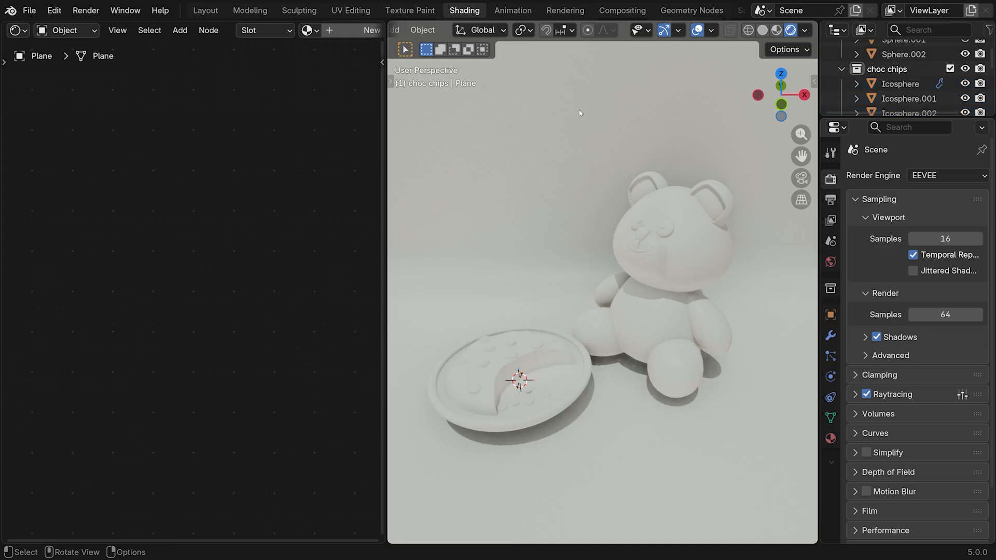
scroll(523, 244, down, 6)
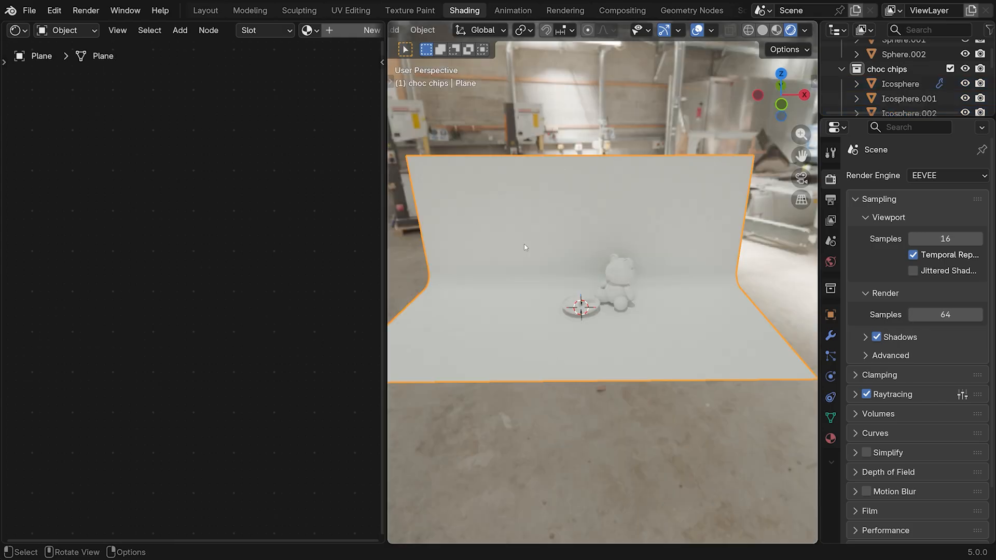
scroll(206, 36, down, 3)
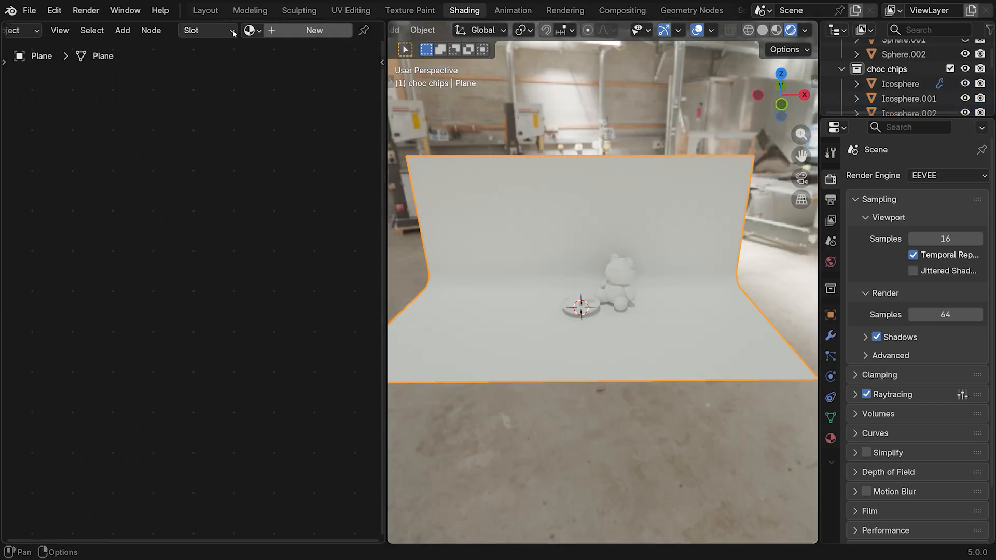
click(270, 30)
double_click(303, 29)
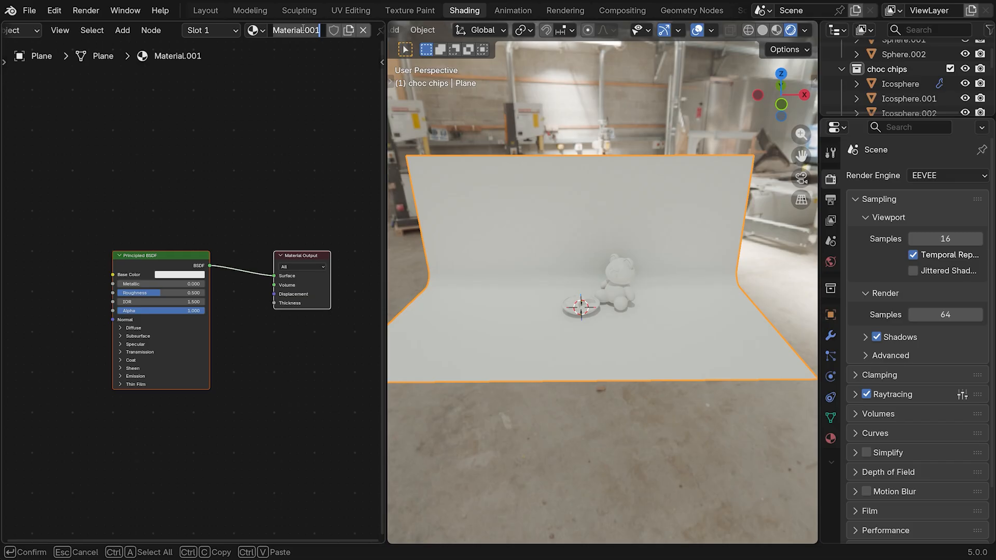
text(background)
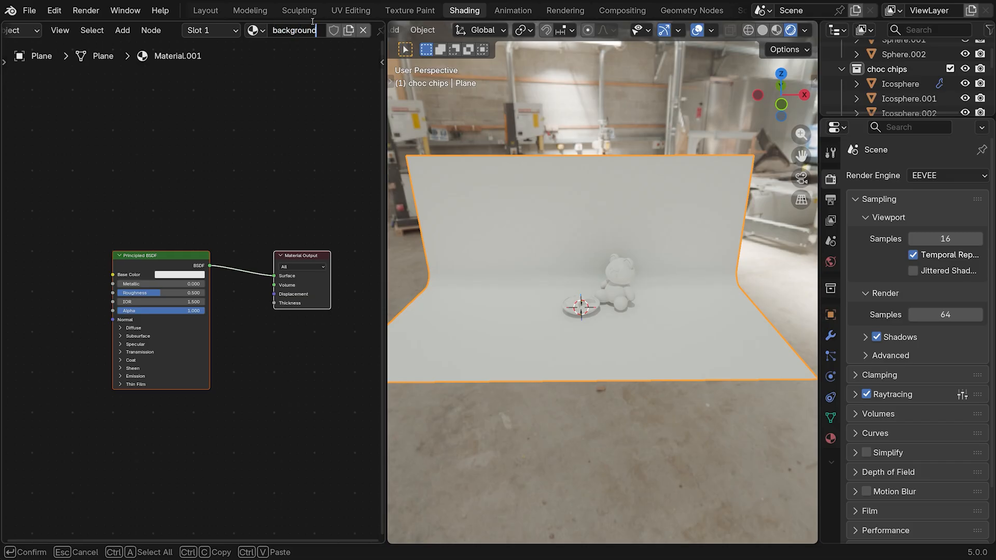
key(Return)
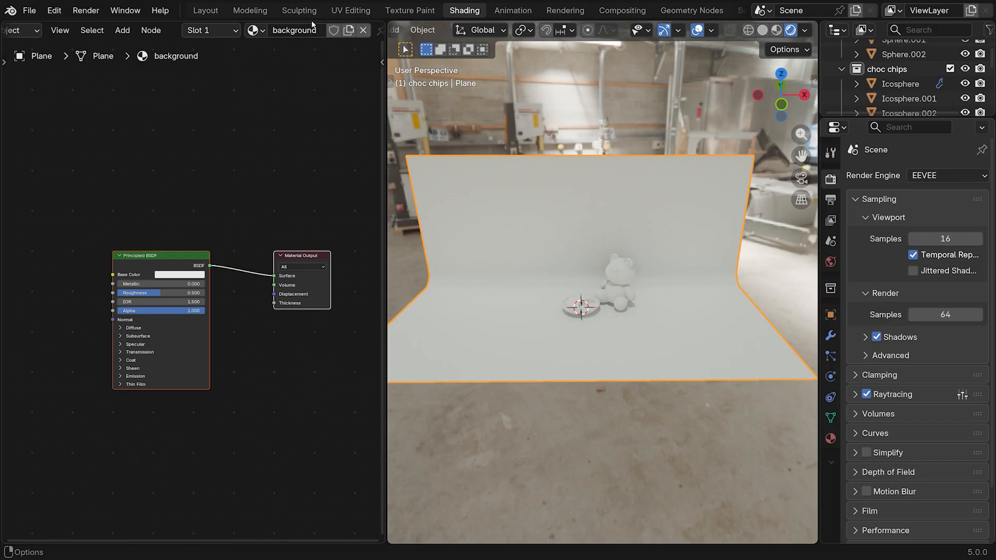
Step: Add a Sky Texture node to the background material and connect its Color output to the Principled BSDF's Base Color
drag(164, 256, 247, 251)
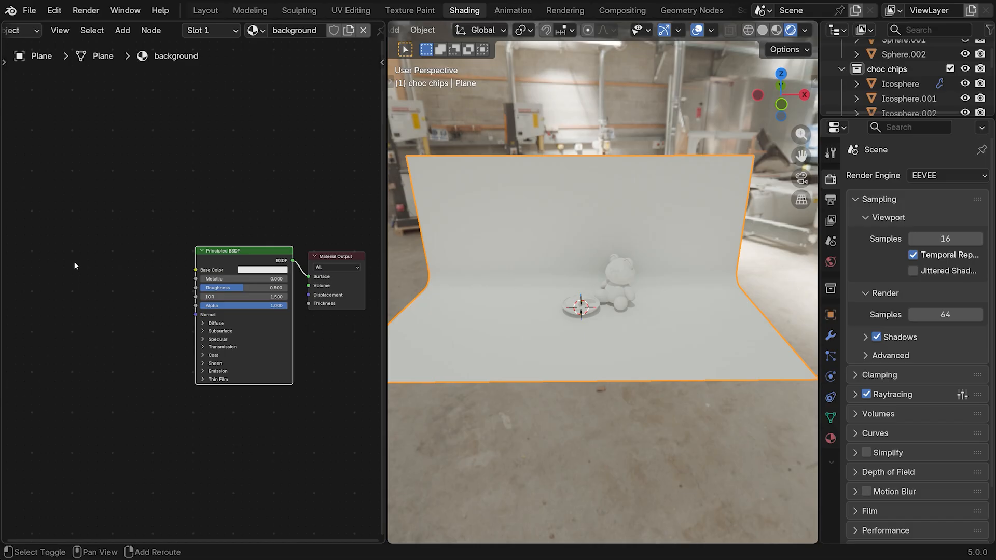
key(shift+a)
mouse_move(74, 266)
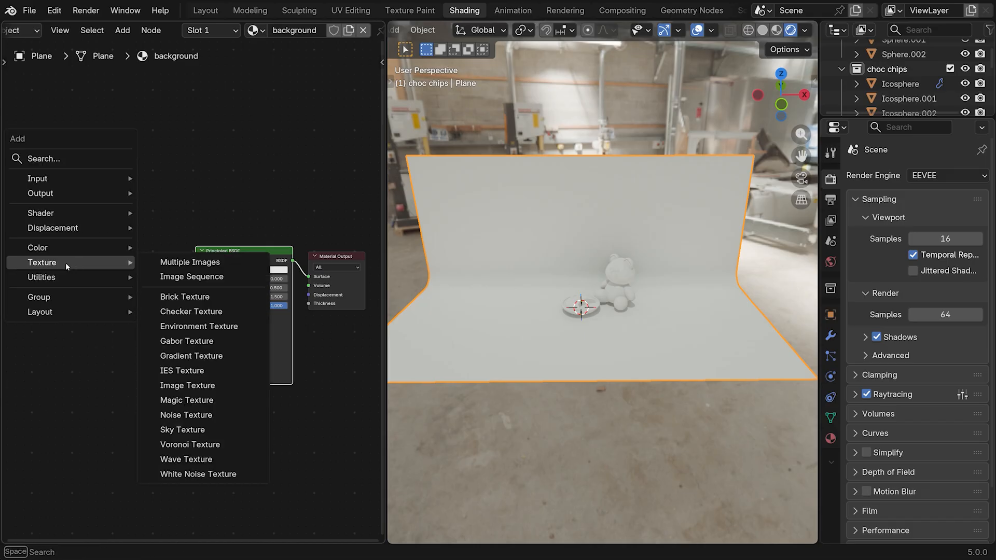
click(173, 430)
click(116, 266)
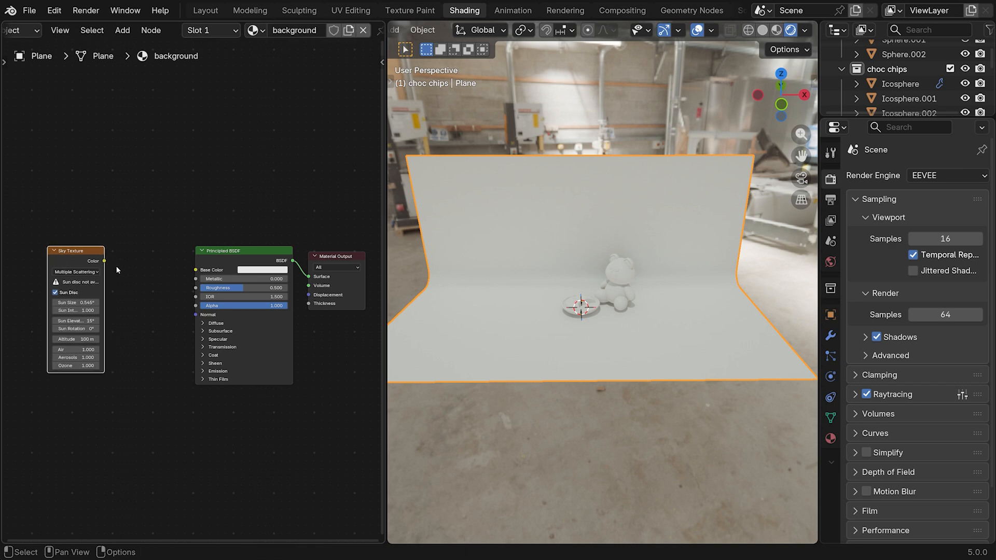
drag(104, 261, 195, 269)
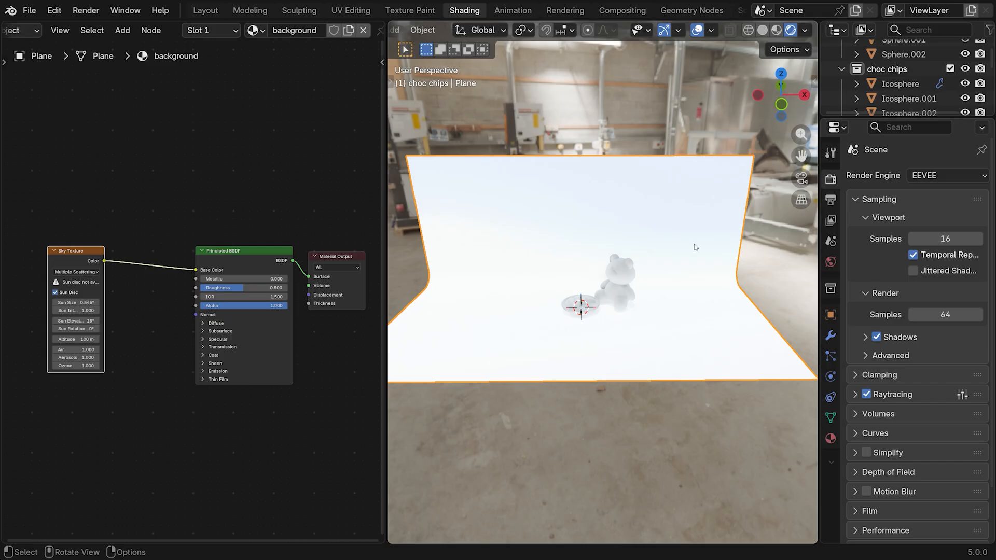
Step: Look through the camera and insert a Color Ramp node between the Sky Texture and the Principled BSDF
key(KP_0)
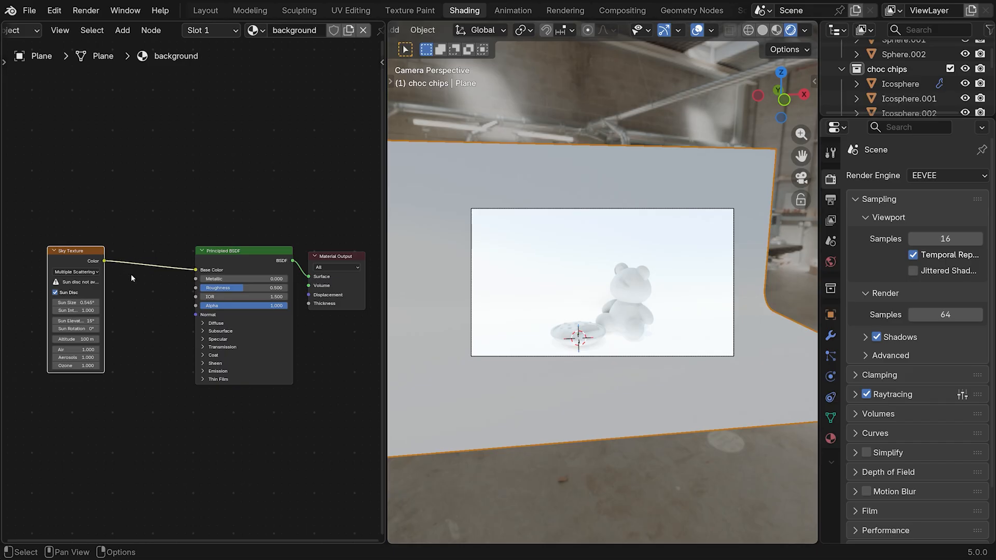
key(shift+a)
mouse_move(130, 260)
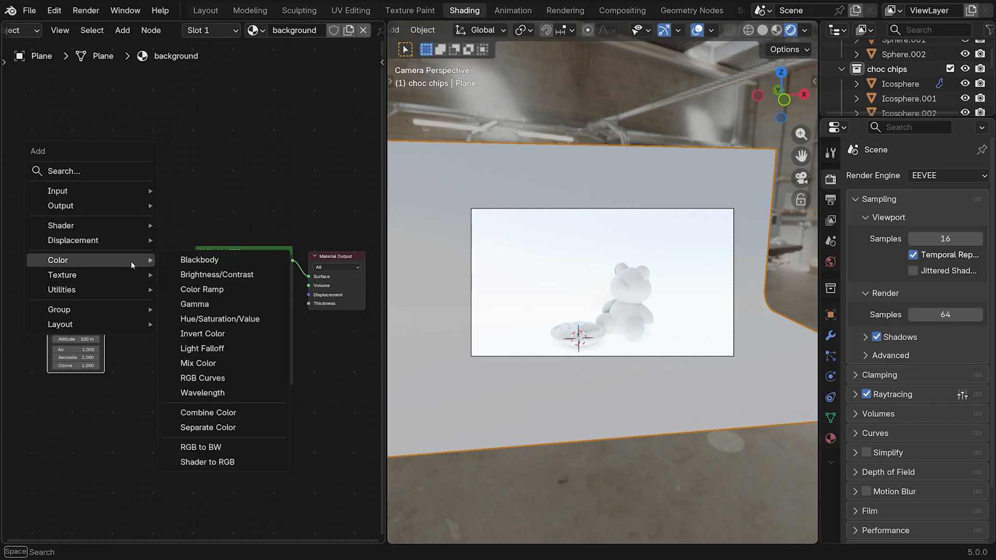
click(202, 289)
click(187, 305)
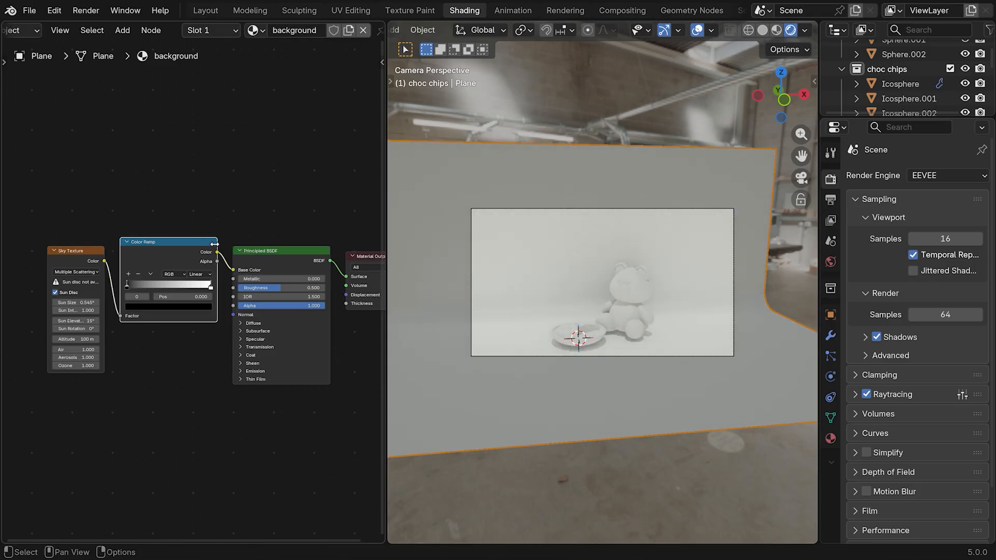
Step: Set the Sky Texture's type to Preetham and its turbidity to 2.0
click(93, 273)
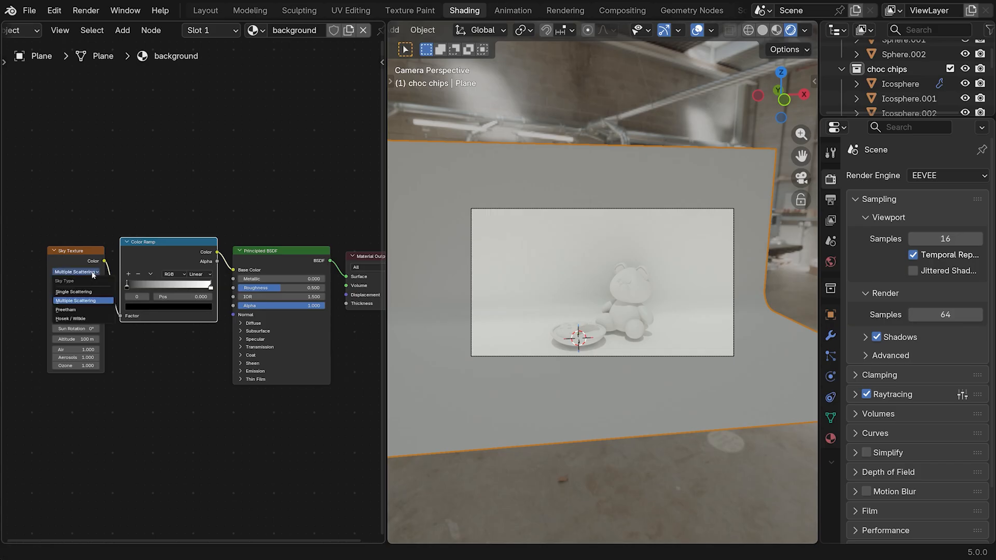
click(67, 309)
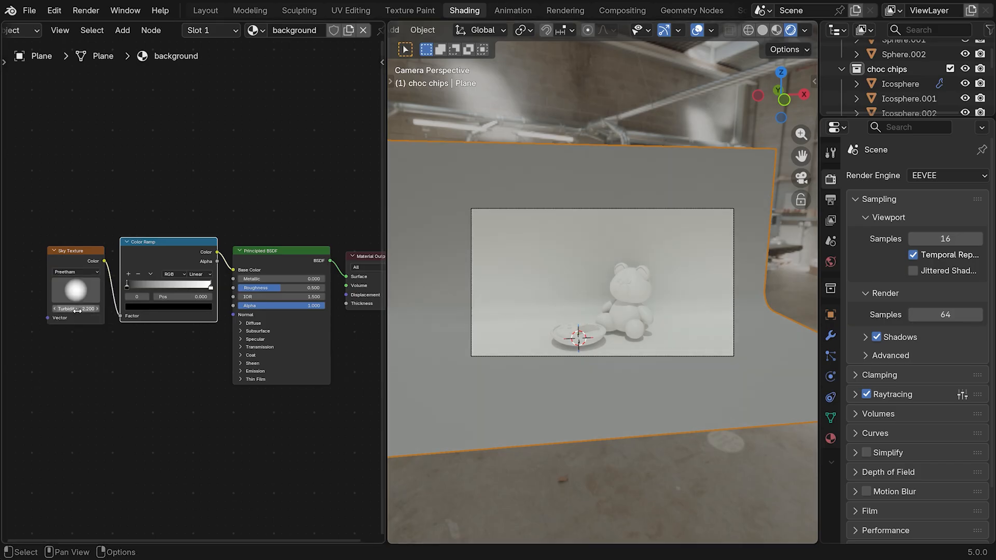
drag(77, 309, 70, 309)
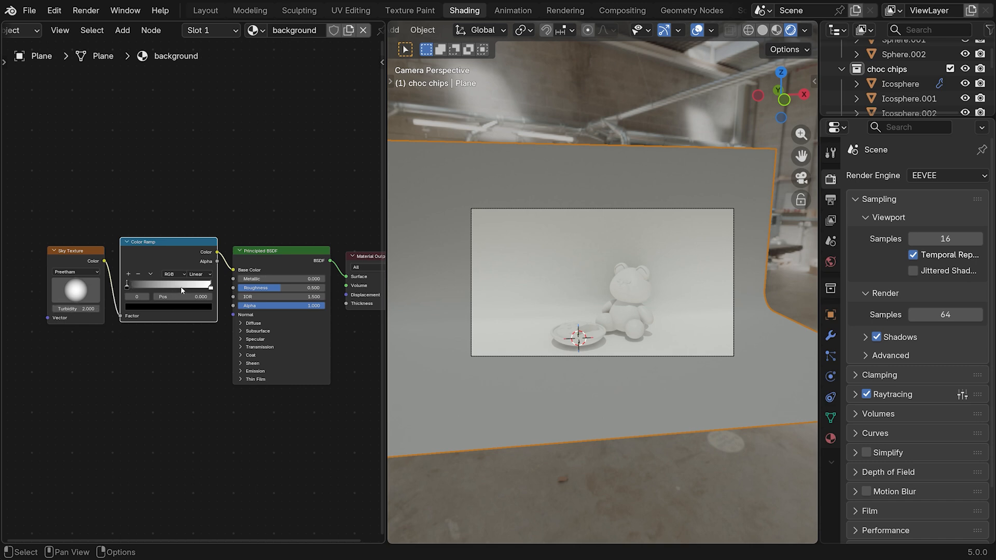
Step: Set the Color Ramp's first stop to white and its last stop to hex #9C7E66FF
click(139, 306)
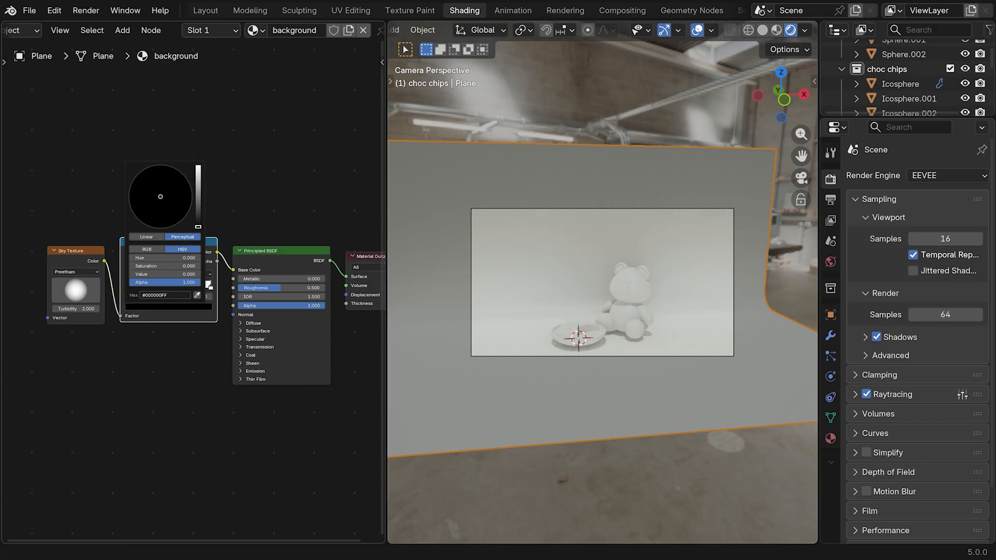
drag(198, 227, 198, 165)
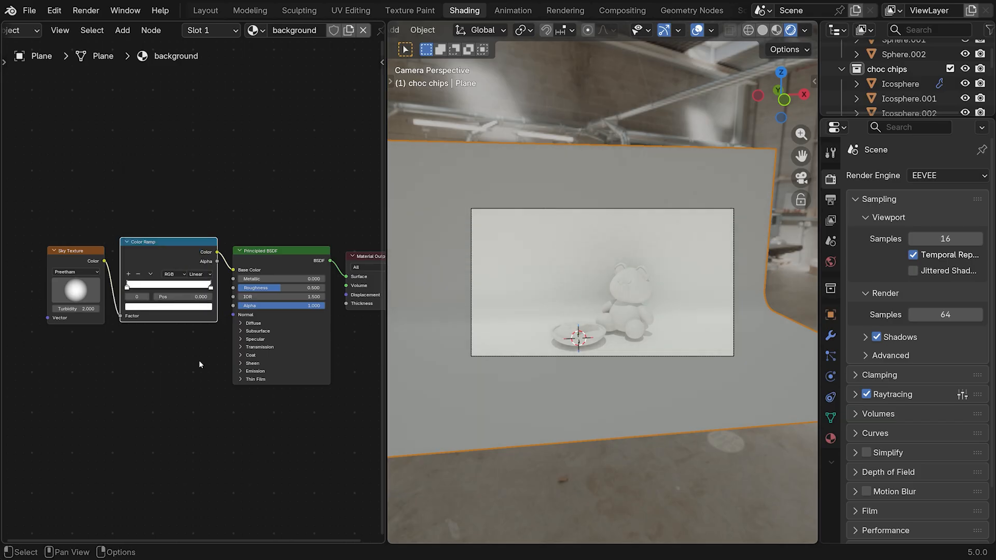
click(211, 287)
click(199, 306)
click(178, 296)
text(#9C7E66FF)
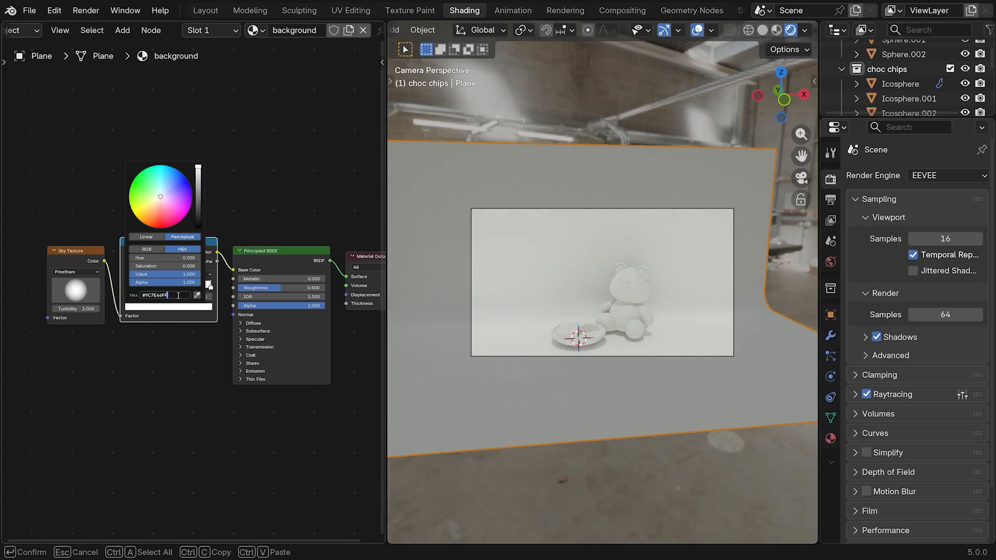
key(Return)
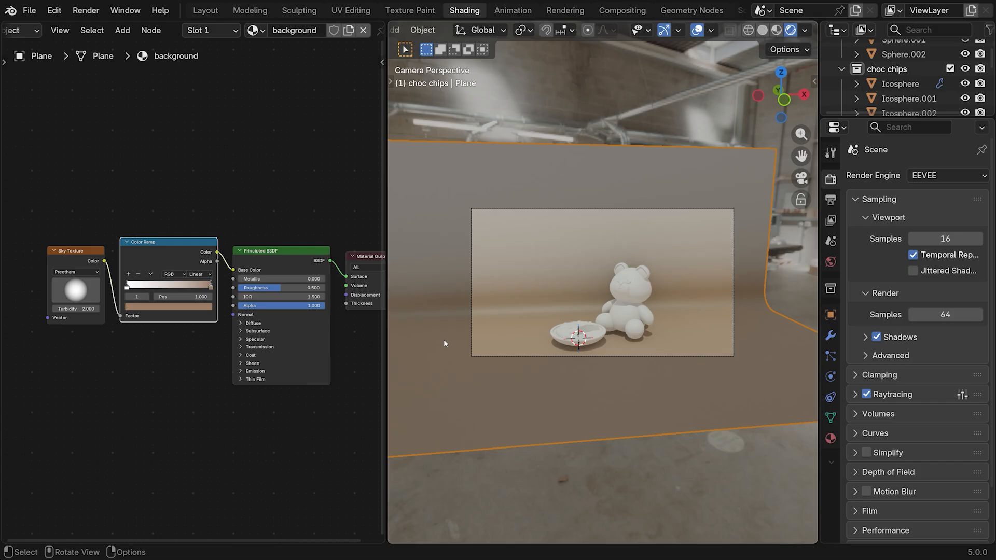
Step: Add a middle stop to the Color Ramp and give it the peach color #F6C6A1FF
click(128, 274)
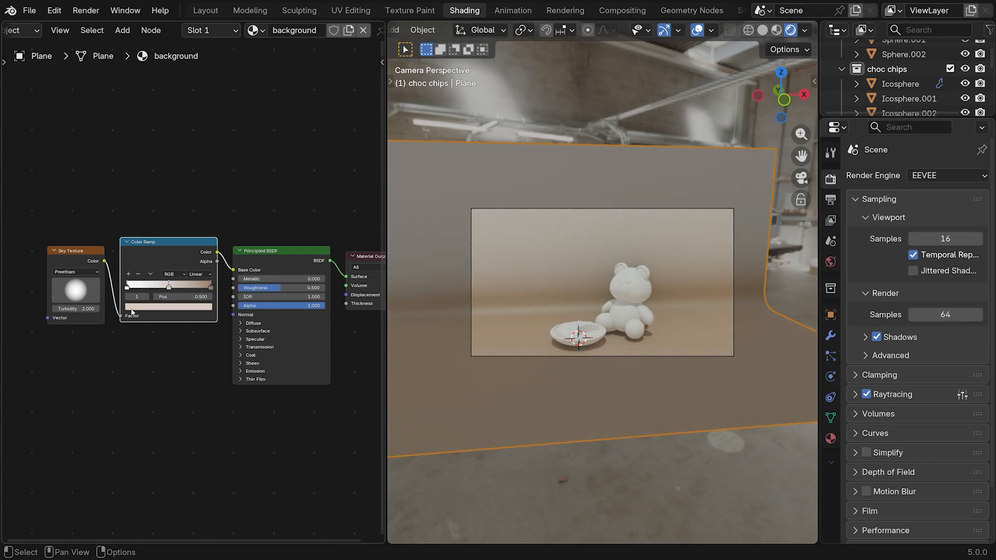
click(169, 308)
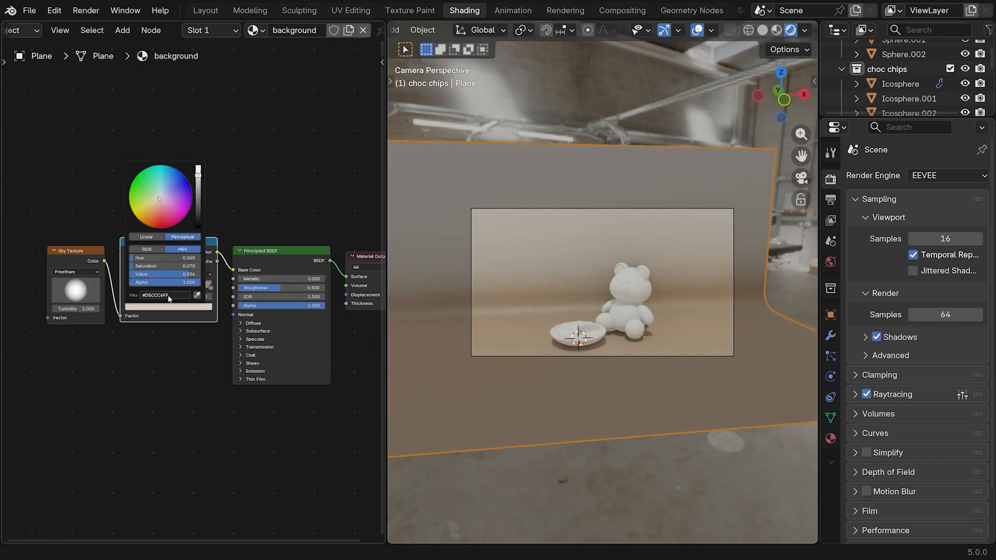
click(173, 296)
key(ctrl+v)
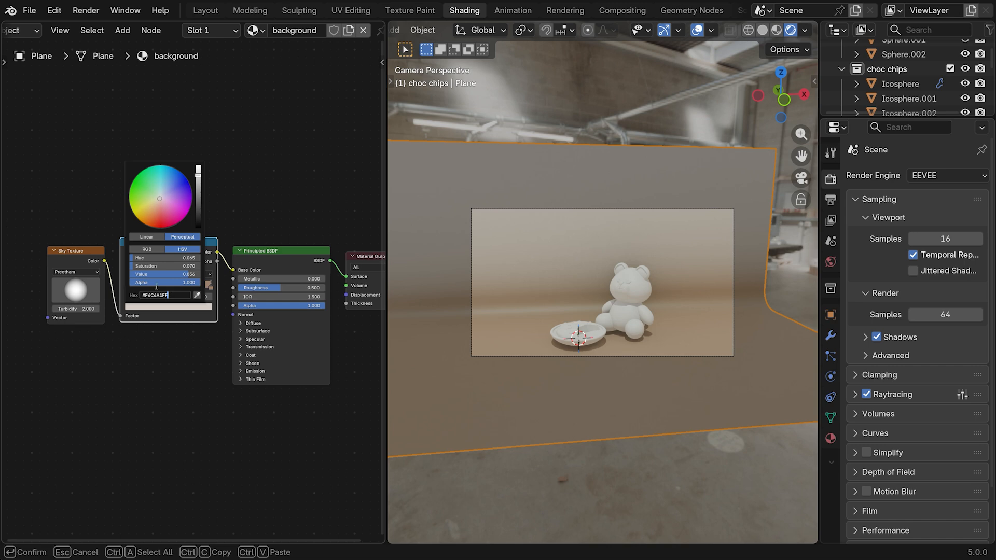
key(Return)
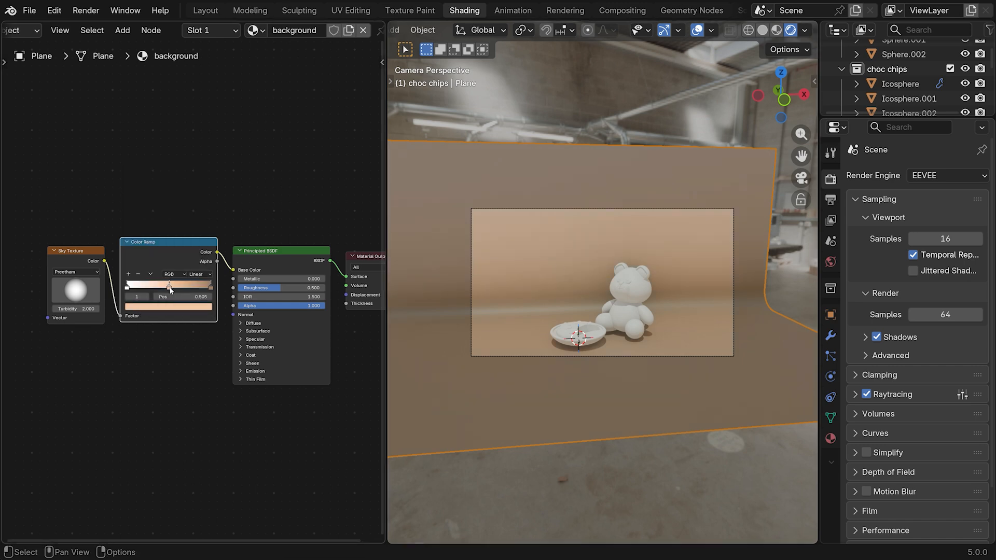
Step: Slide the Color Ramp's white stop to just past the middle and the peach stop to position 0.882
drag(170, 287, 192, 293)
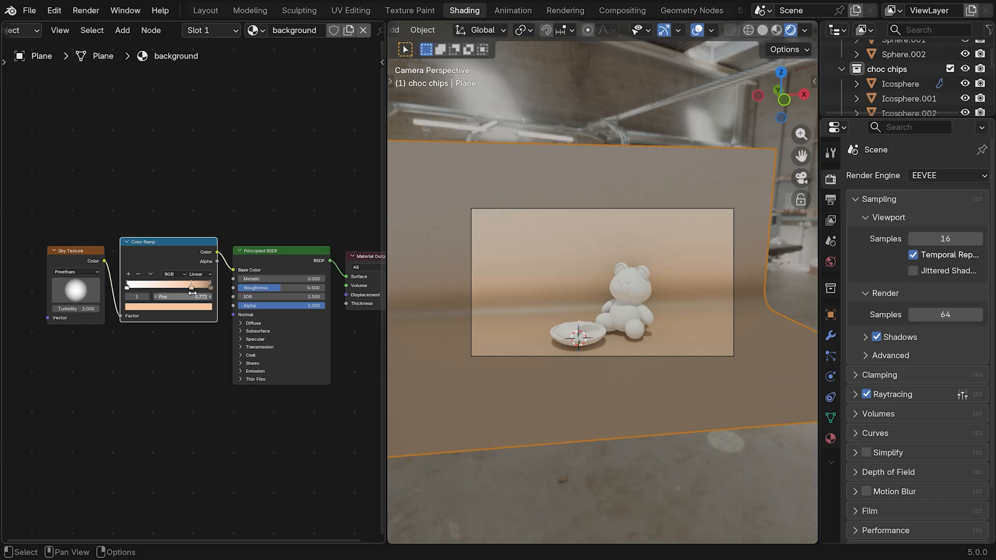
drag(128, 292, 203, 292)
click(191, 287)
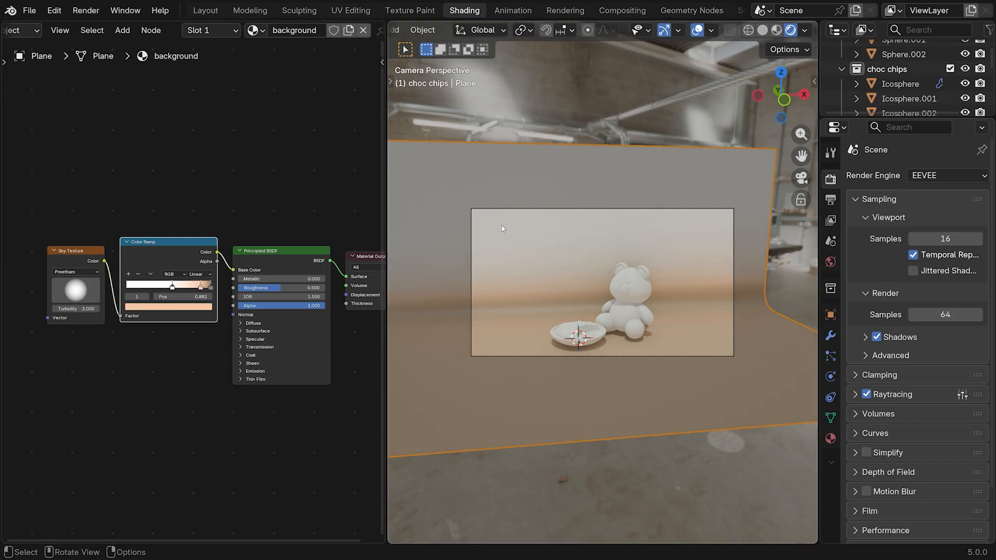
Step: Create a new material named plate on the plate object
click(566, 345)
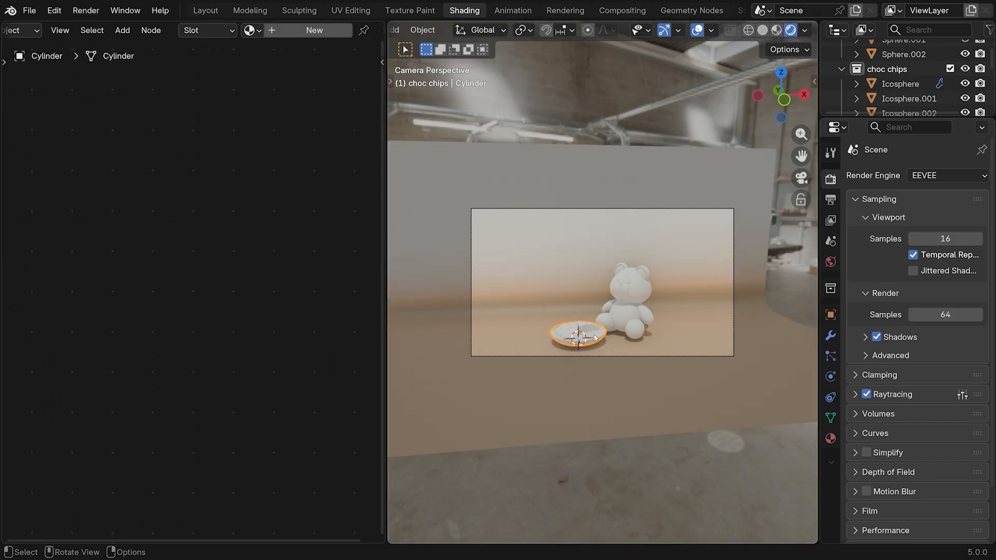
double_click(280, 32)
text(plate)
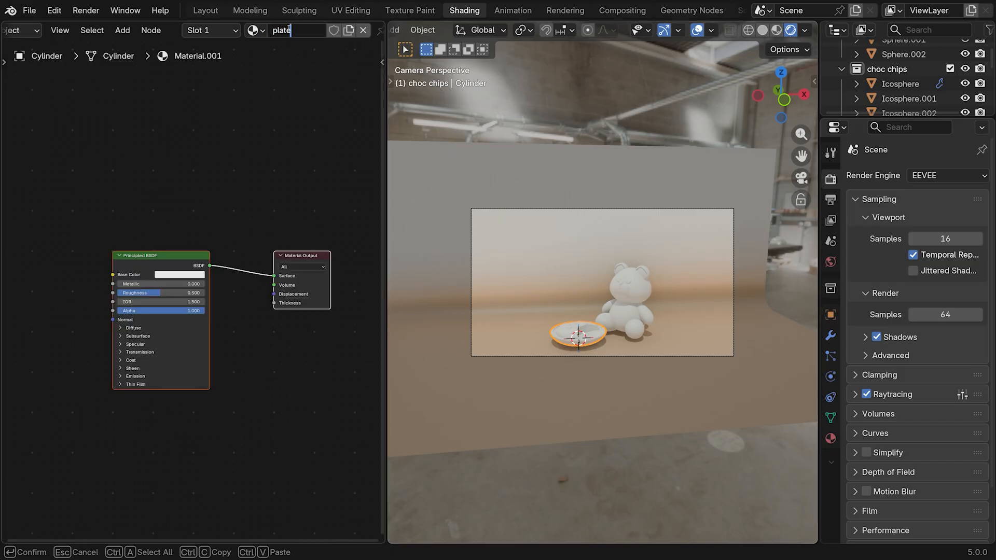
key(Return)
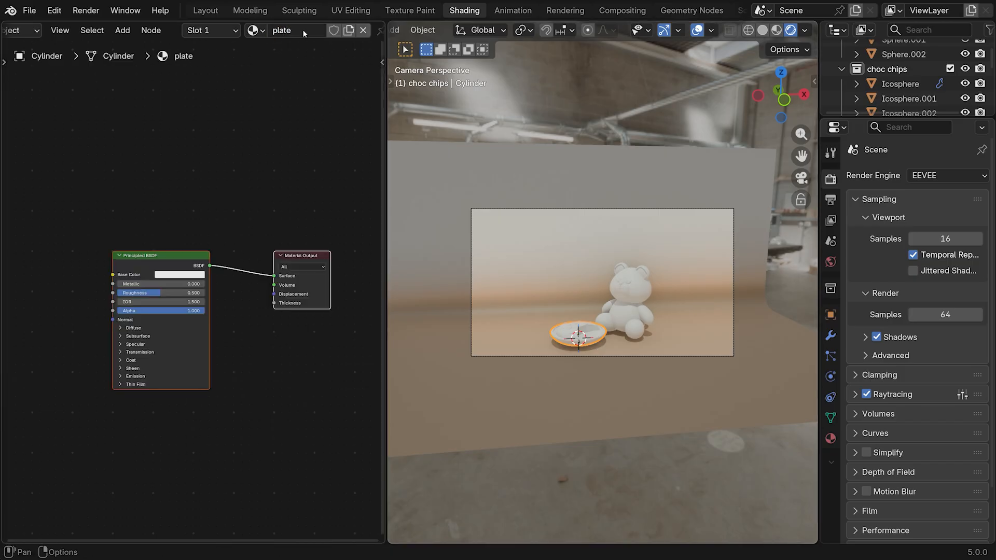
Step: Set the plate material's Base Color to hex #F3DBAAFF
click(171, 279)
click(186, 263)
click(188, 167)
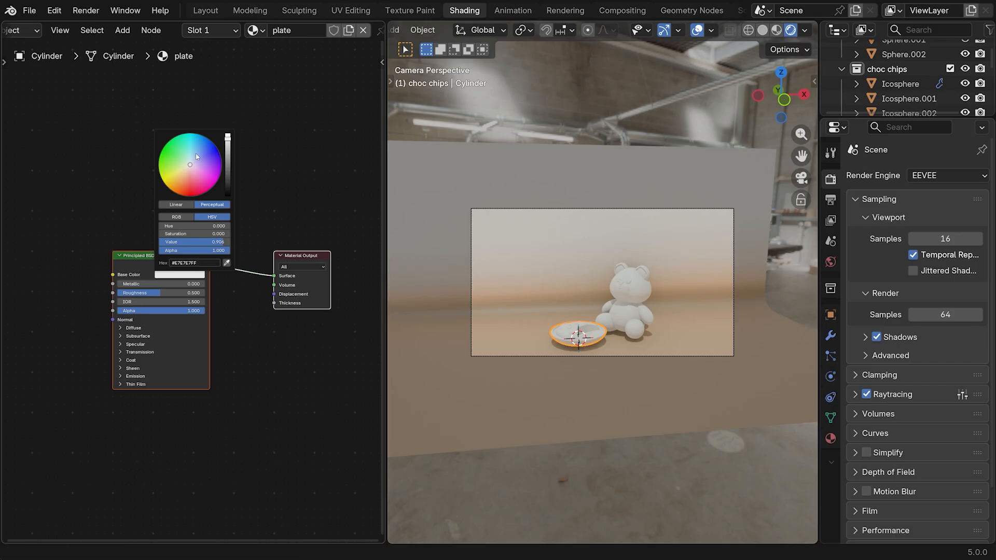
mouse_move(188, 165)
mouse_down()
mouse_move(174, 163)
mouse_move(200, 153)
mouse_move(202, 174)
mouse_move(191, 180)
mouse_move(178, 170)
mouse_move(183, 161)
mouse_up()
click(197, 263)
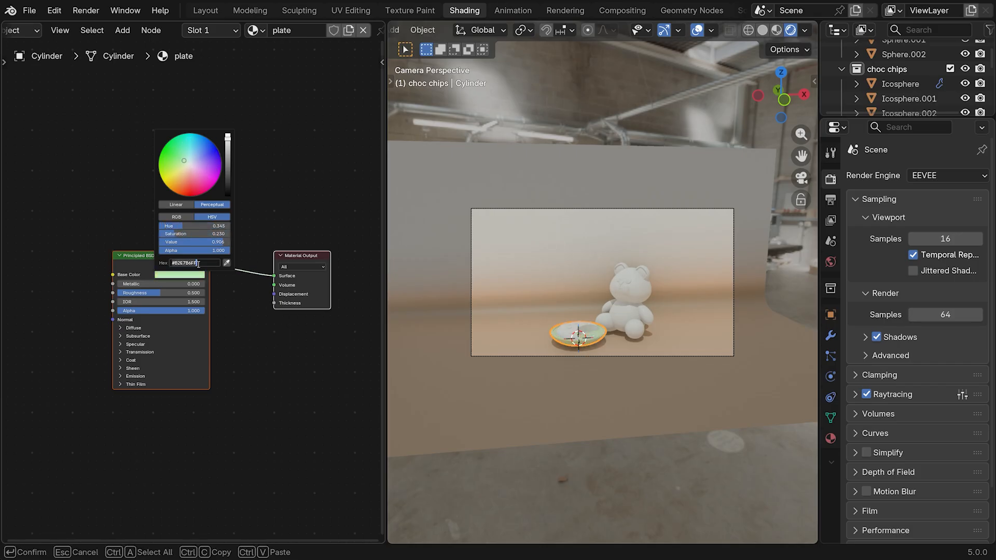
text(#F3DBAAFF)
key(Return)
scroll(596, 348, up, 1)
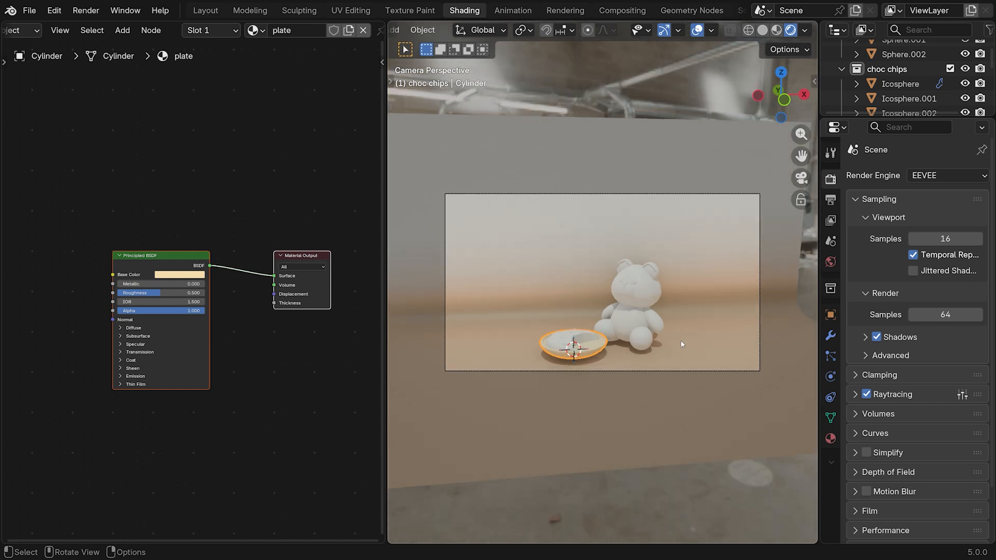
click(797, 178)
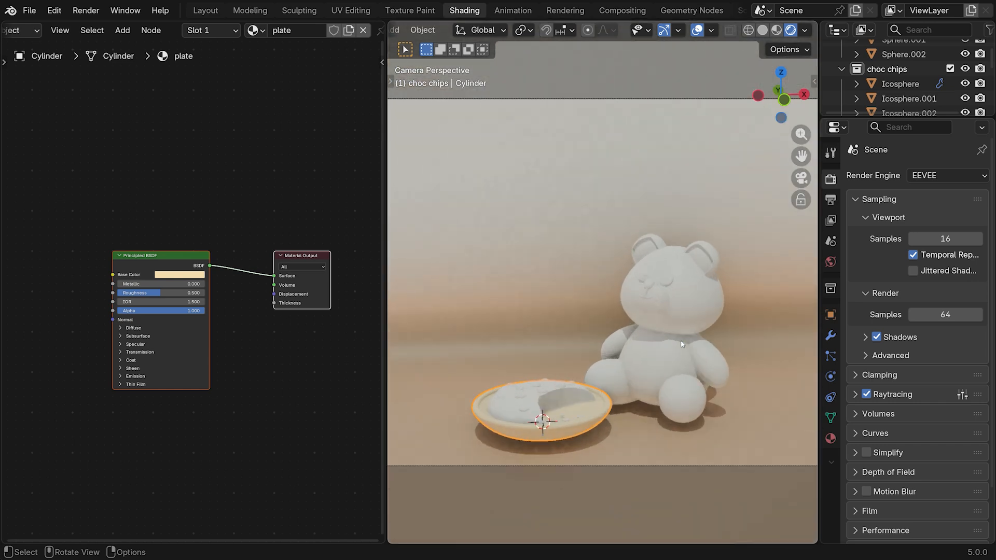
scroll(593, 351, up, 5)
click(593, 351)
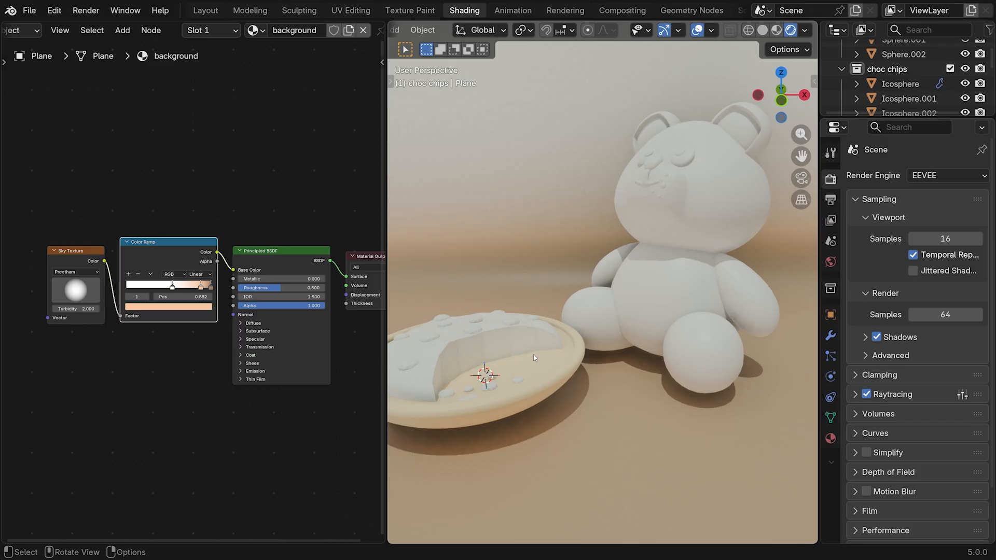
Step: Create a new material named cookie on the bitten cookie
click(508, 342)
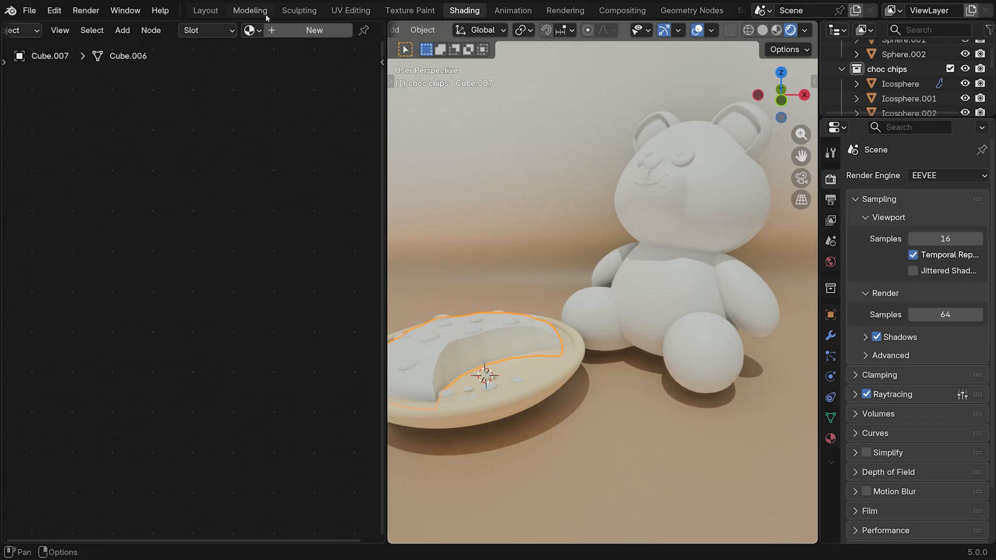
click(280, 30)
double_click(300, 30)
text(c)
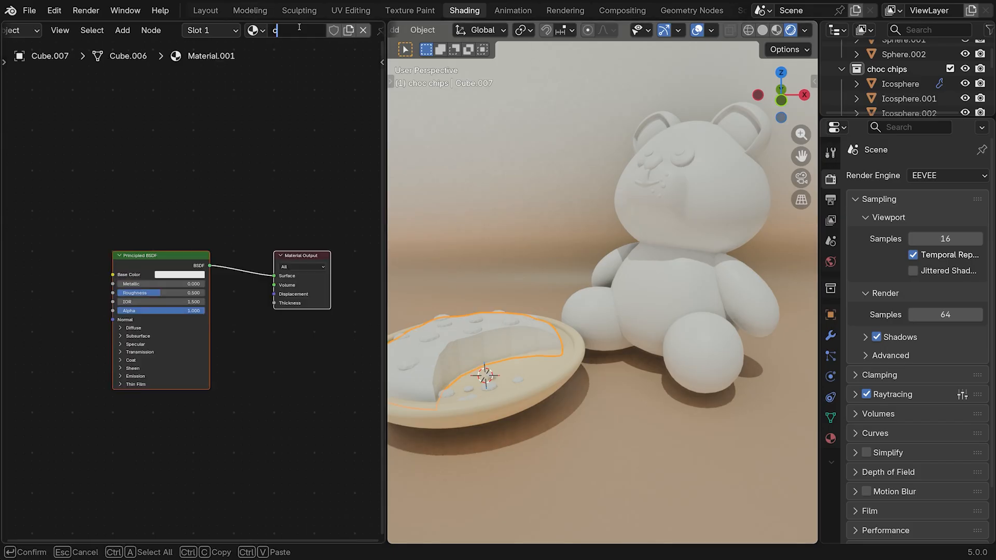
text(ookie)
key(Return)
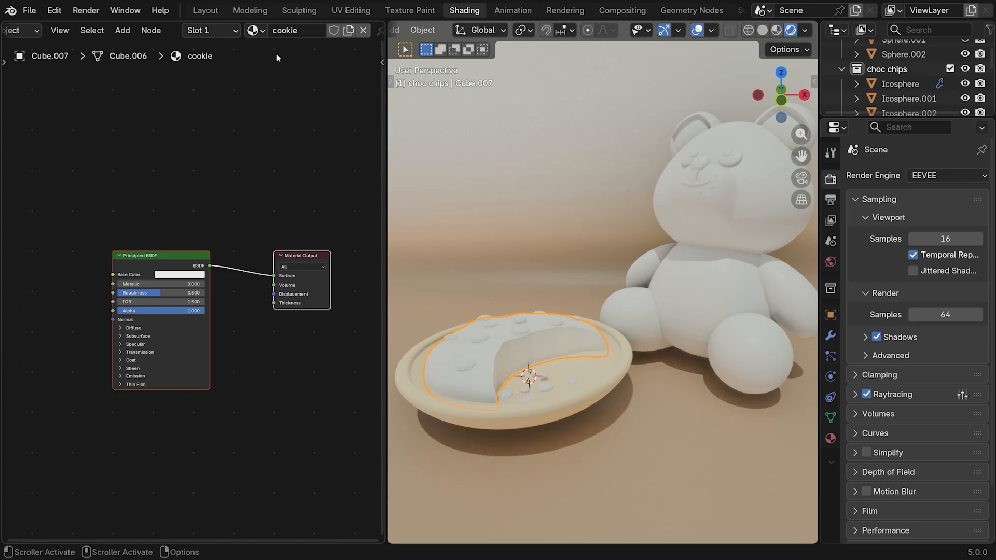
Step: Set the cookie material's Base Color to hex #5A4429FF and Roughness to 1.000, and brighten the color to a Value of about 0.436
click(173, 275)
click(199, 263)
text(#5A4429FF)
key(Return)
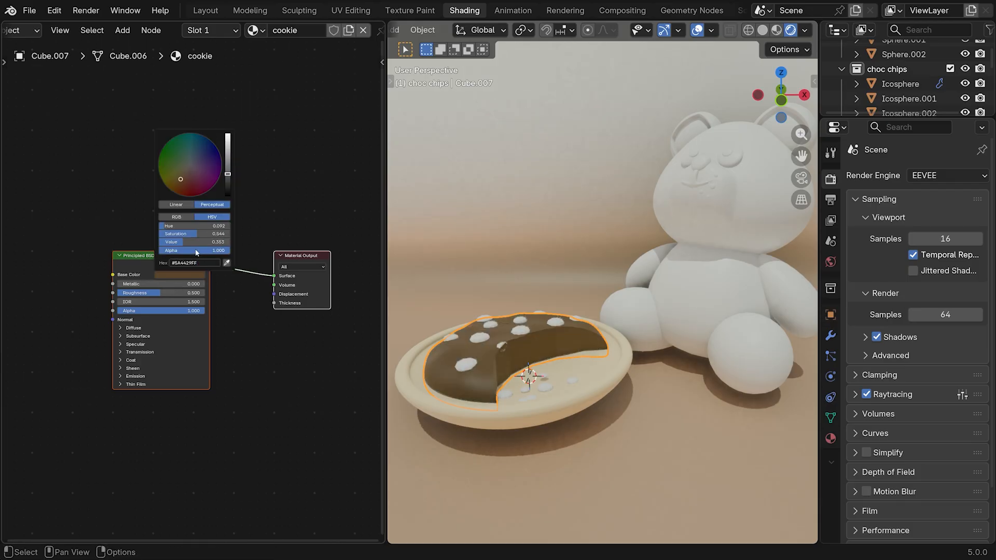
drag(161, 293, 205, 295)
click(186, 273)
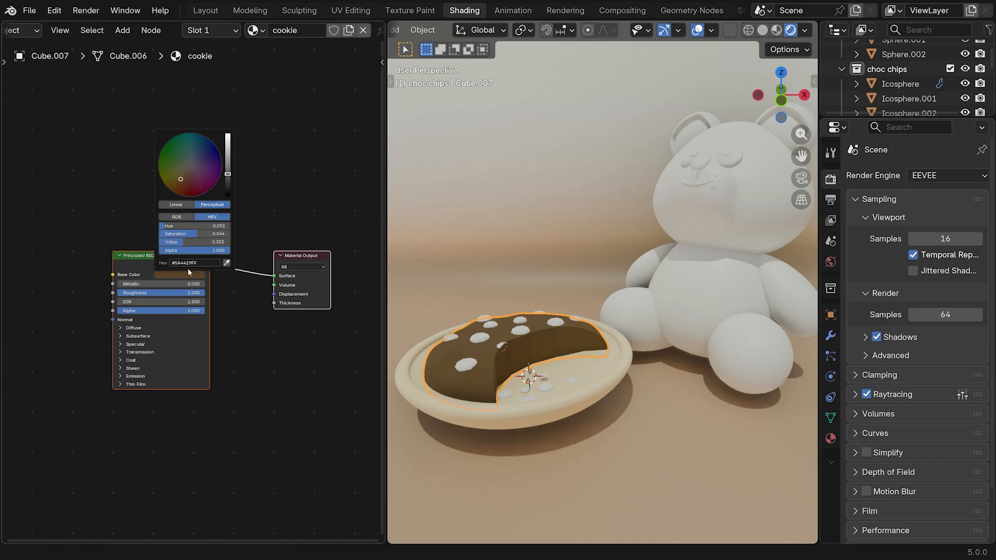
drag(228, 173, 226, 169)
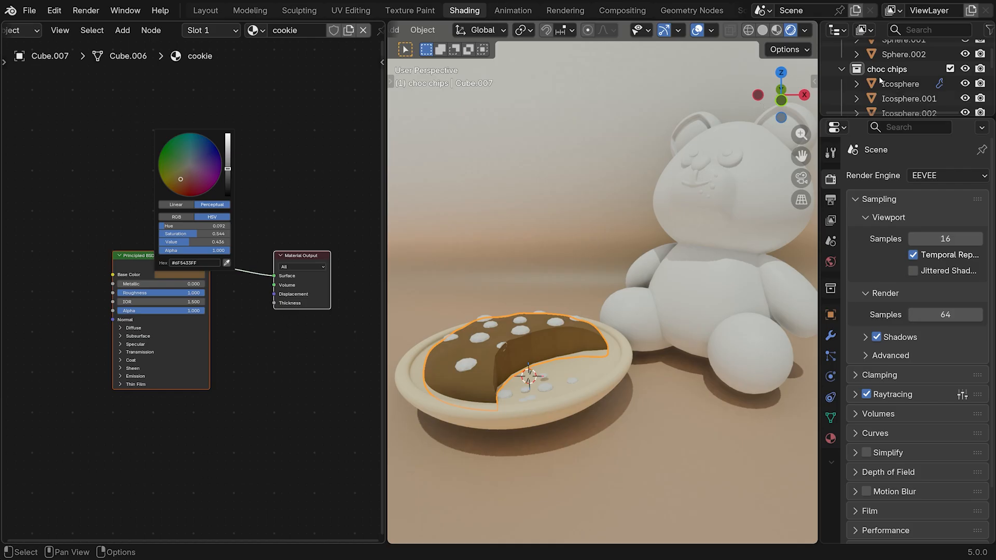
Step: Select all objects in the crumbs collection and link the cookie's material to them
scroll(878, 73, down, 10)
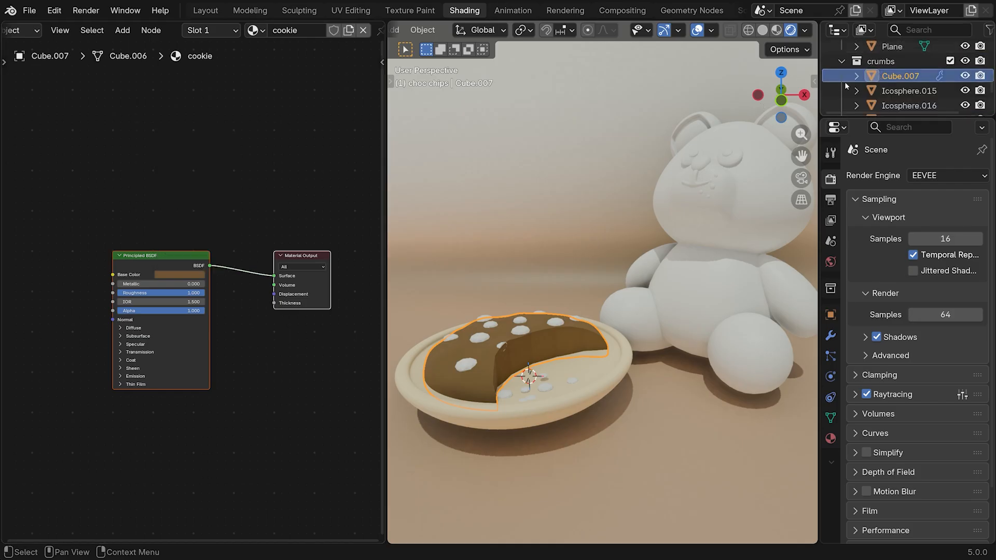
drag(913, 119, 911, 197)
click(876, 104)
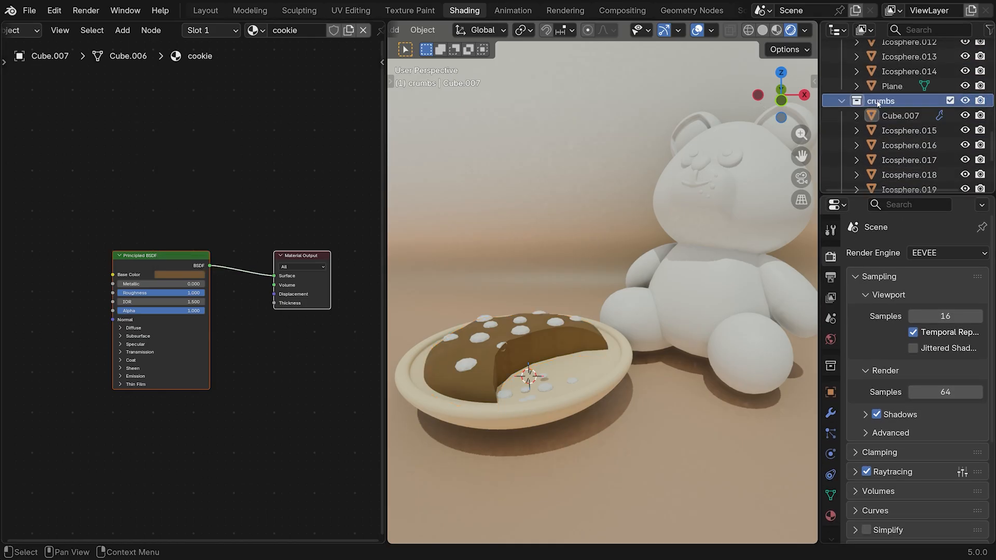
right_click(875, 101)
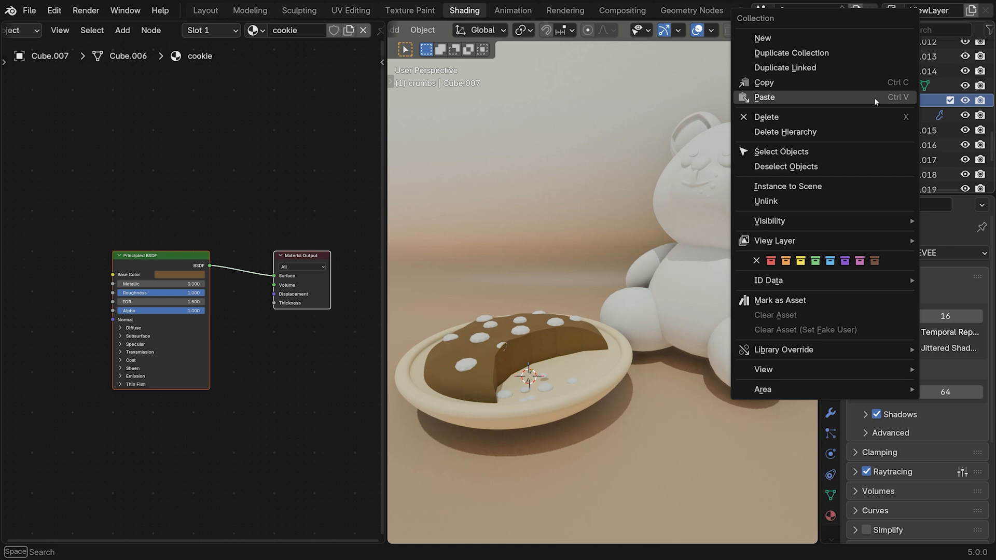
click(807, 150)
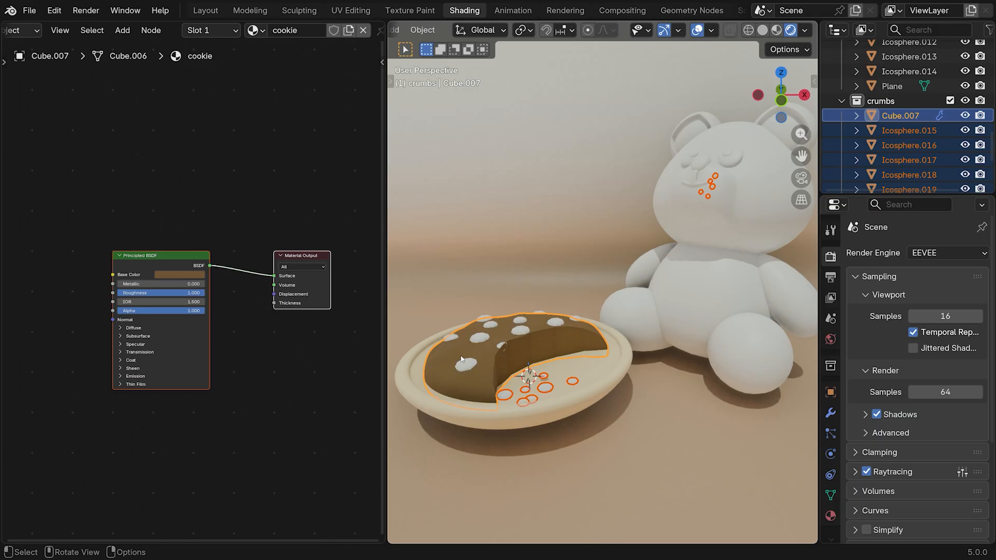
key(ctrl+l)
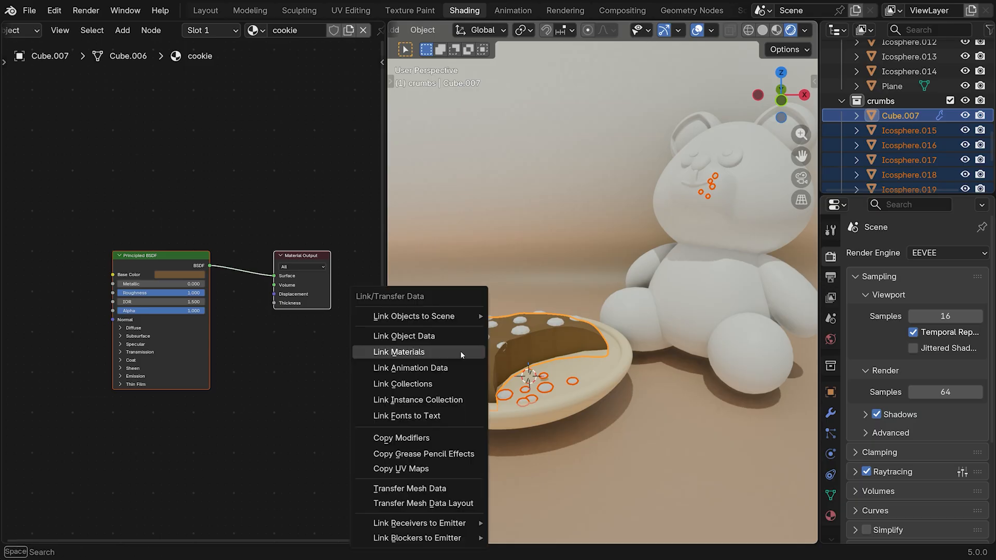
click(429, 348)
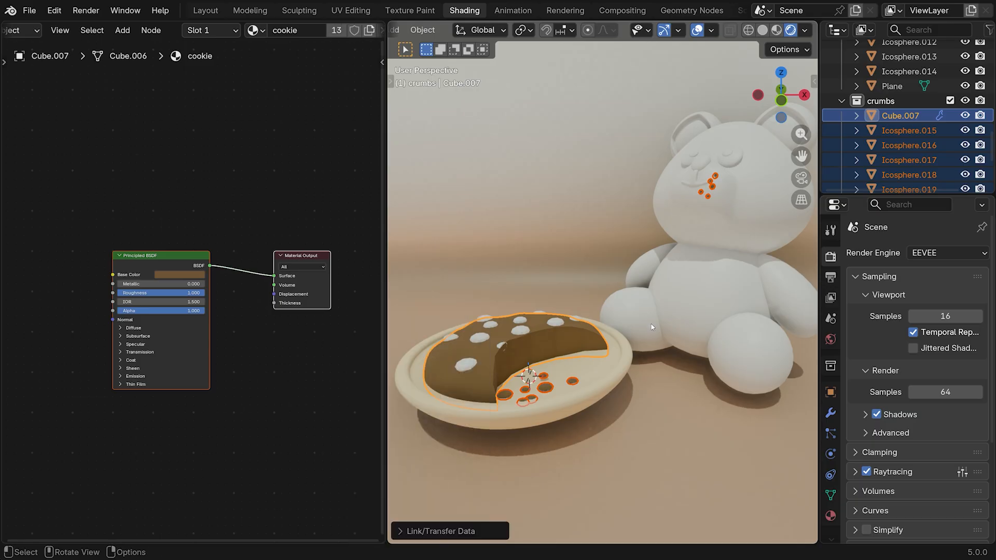
Step: Create a new material named choc chip on one of the chocolate chips on the cookie
click(519, 332)
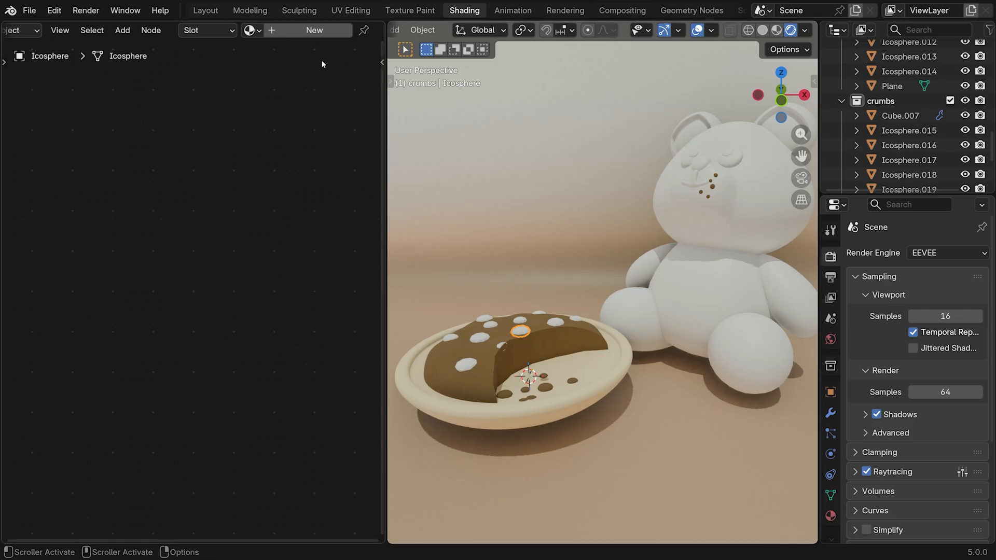
click(314, 30)
click(321, 31)
text(c)
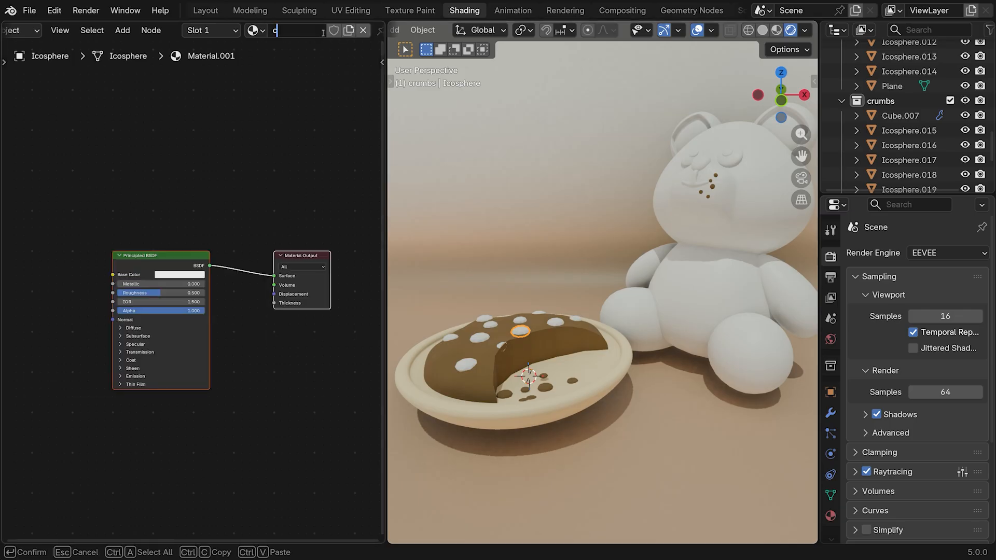
text(hoc chip)
key(Return)
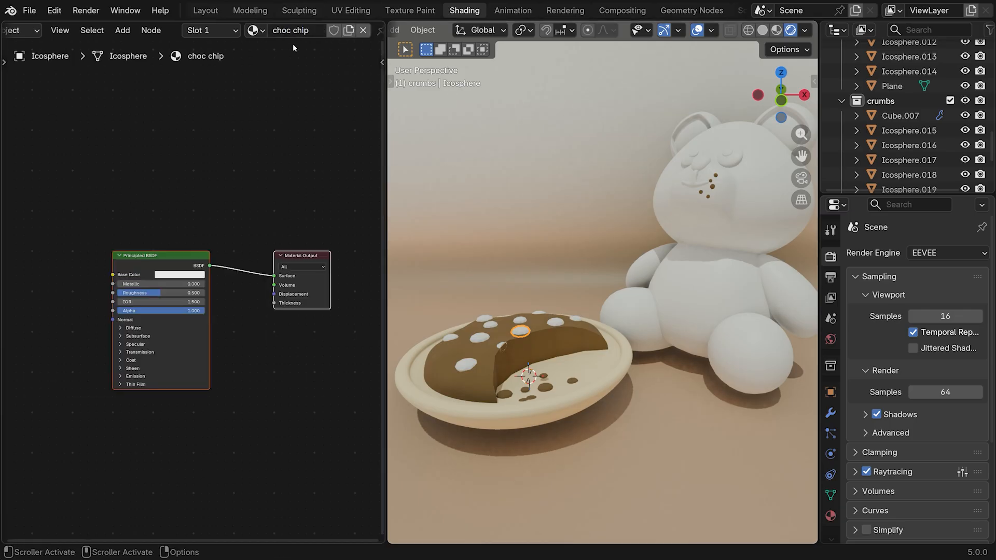
Step: Set the choc chip material's Base Color to hex #4A2A1A and its Roughness to about 0.243
click(181, 274)
click(196, 263)
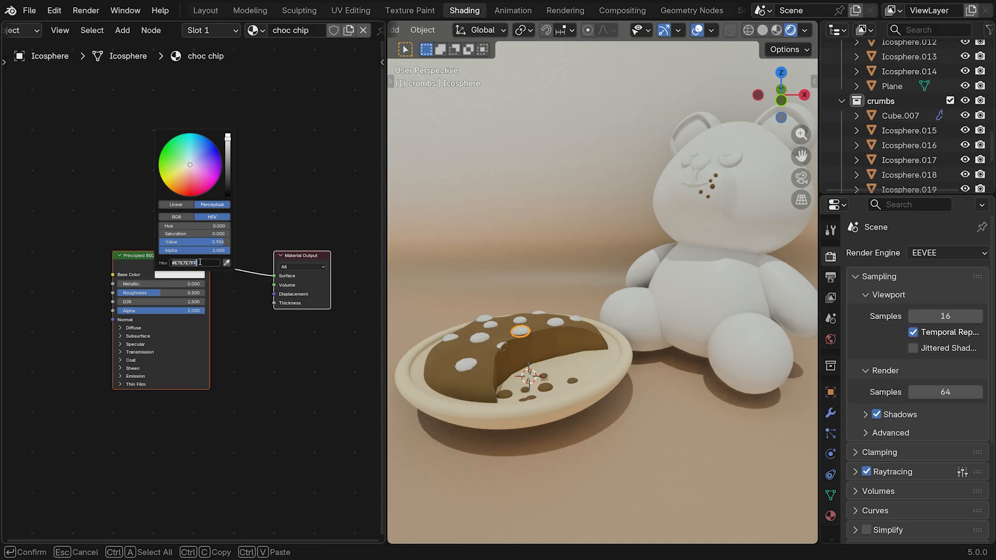
text(#4A2A1A)
key(Return)
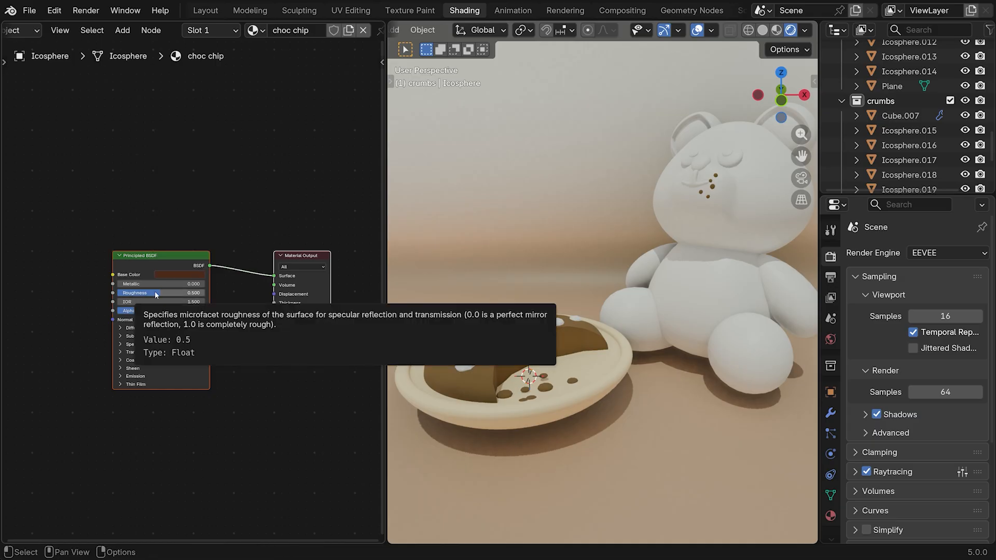
drag(151, 293, 138, 293)
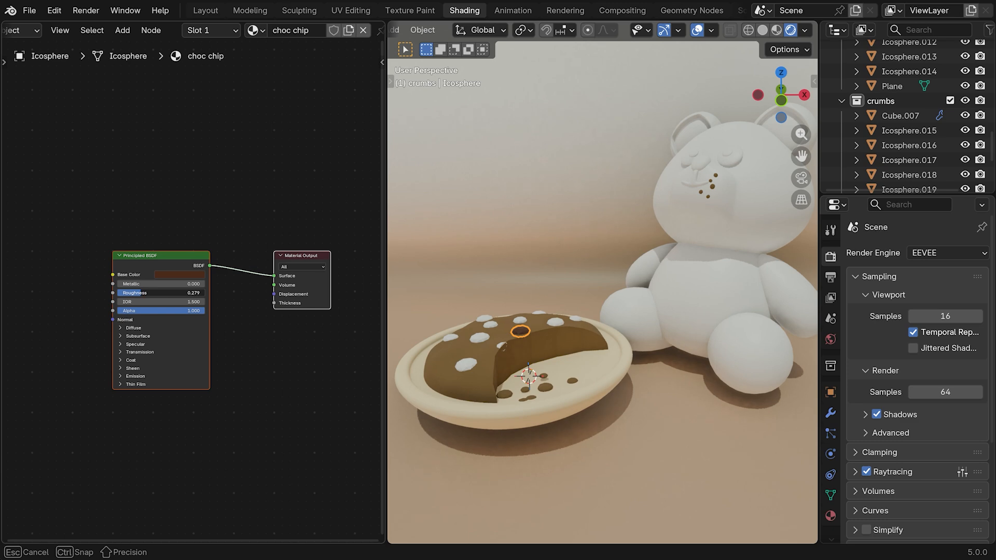
drag(140, 293, 138, 293)
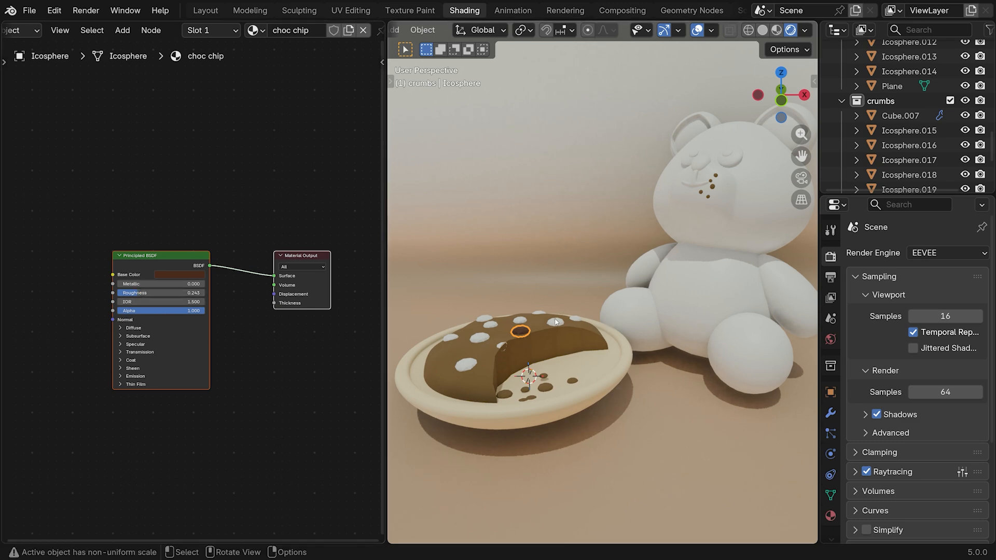
Step: Select all objects in the choc chips collection and remove the backdrop plane from the selection
middle_drag(556, 319, 553, 331)
scroll(880, 88, up, 8)
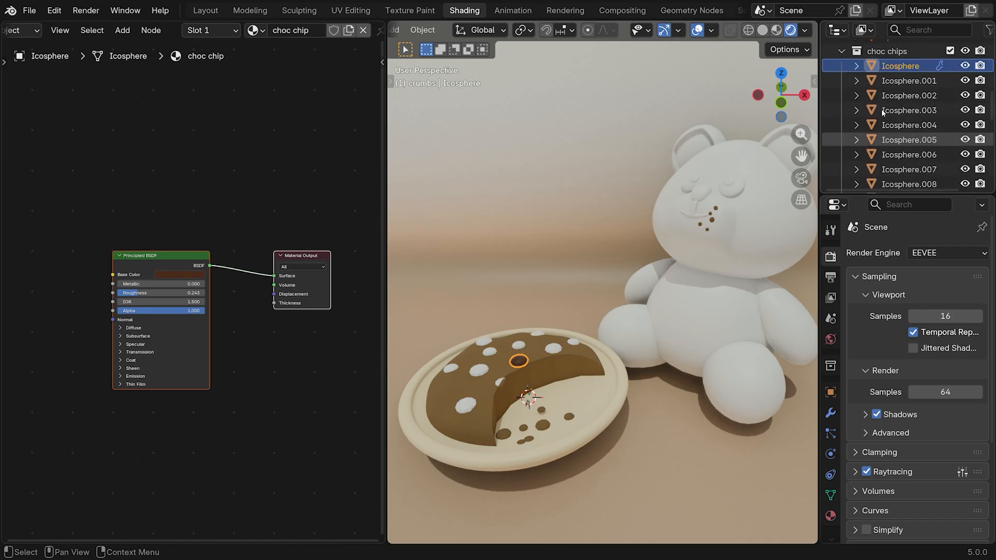
right_click(879, 79)
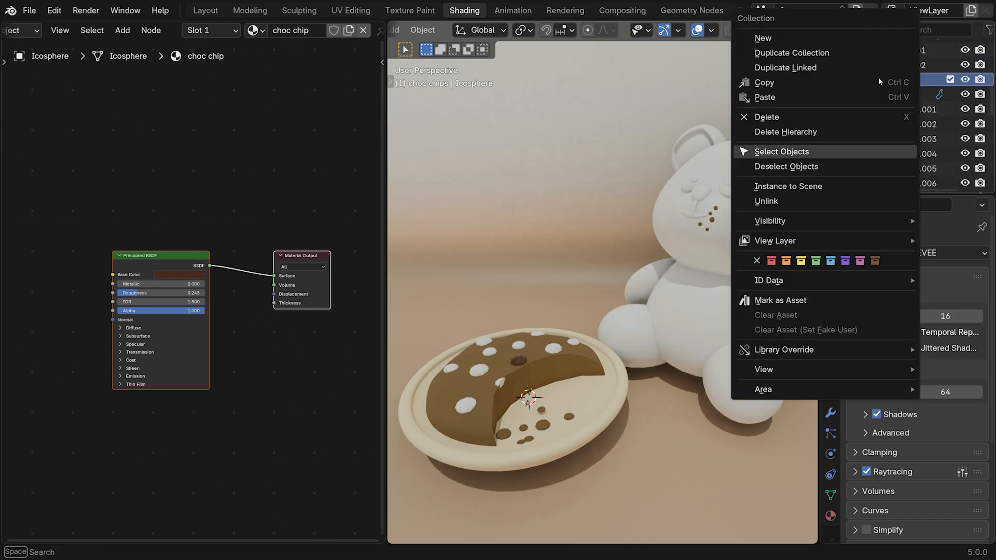
click(809, 152)
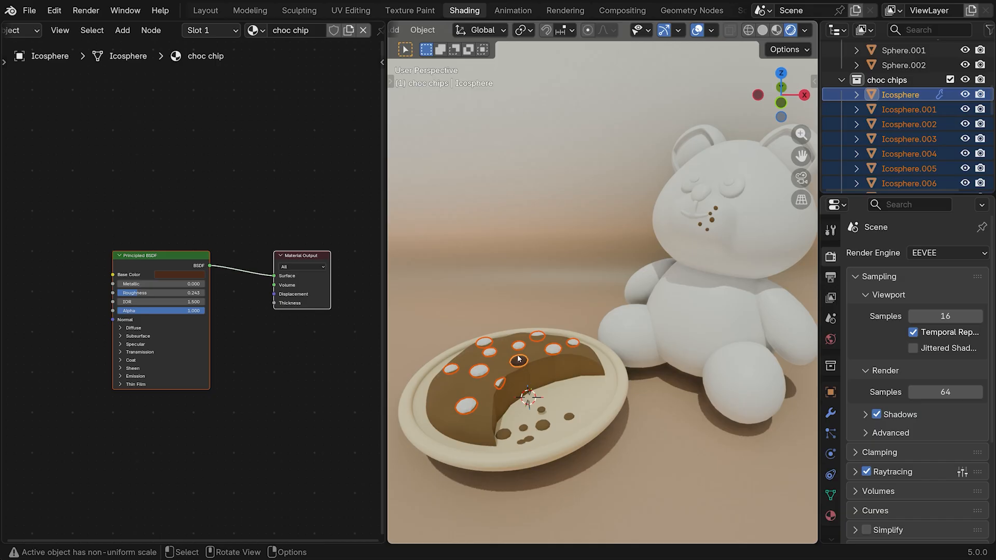
scroll(551, 251, down, 8)
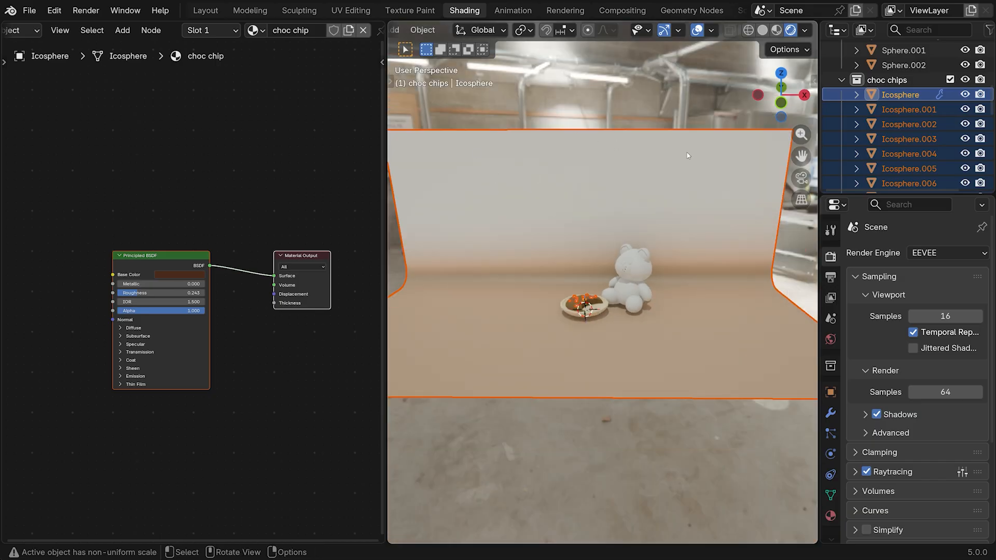
shift+click(560, 179)
shift+click(561, 179)
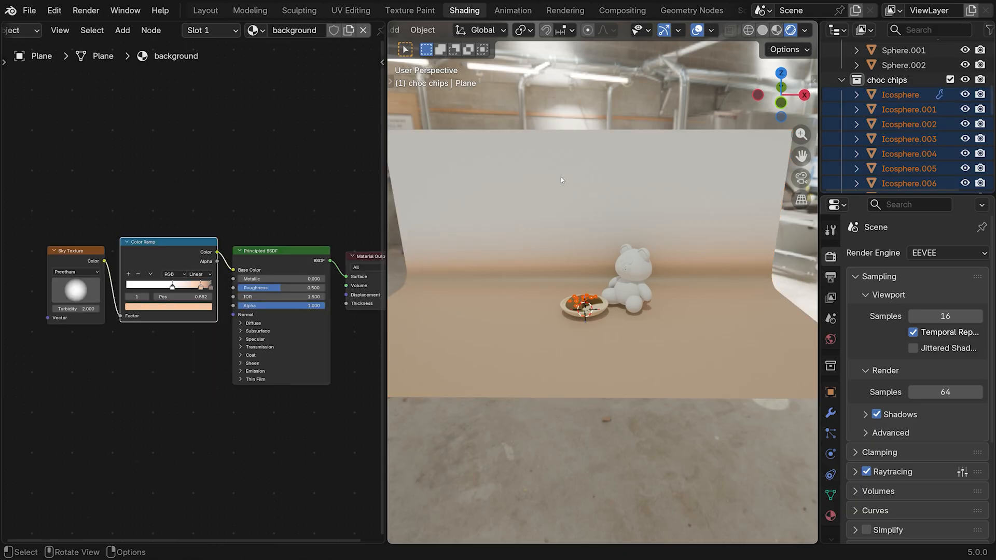
Step: Make the dark brown chip the active object and link its material to the other selected chocolate chips
scroll(653, 240, up, 8)
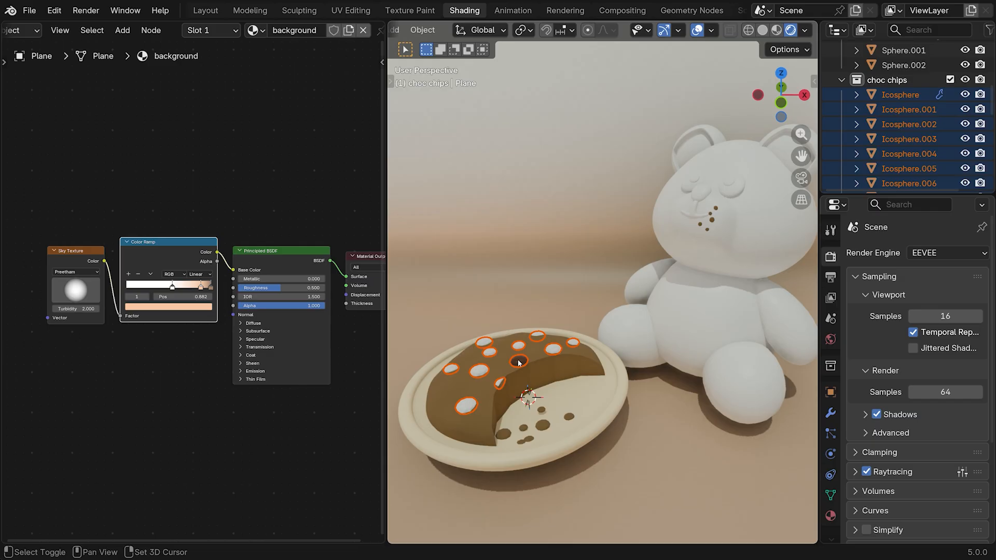
shift+click(519, 362)
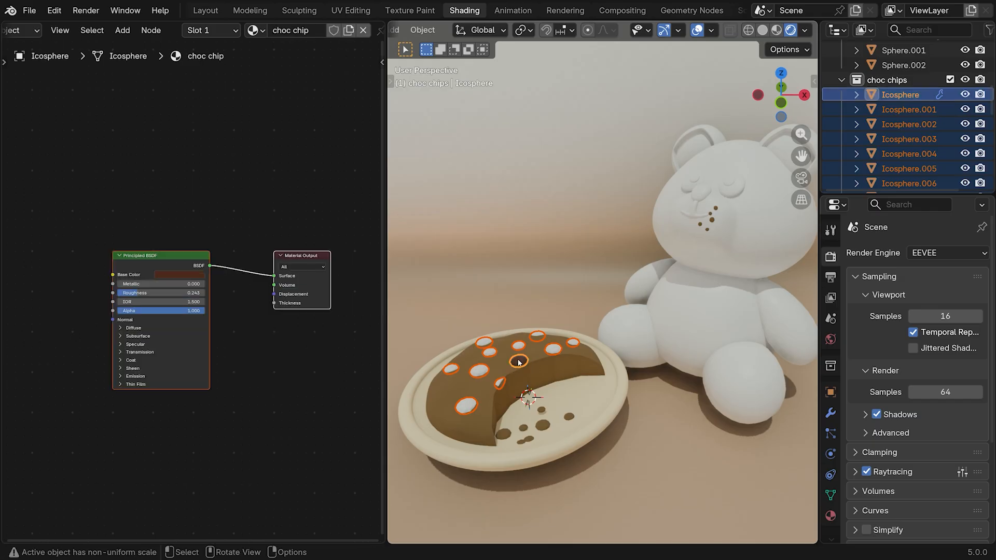
key(ctrl+l)
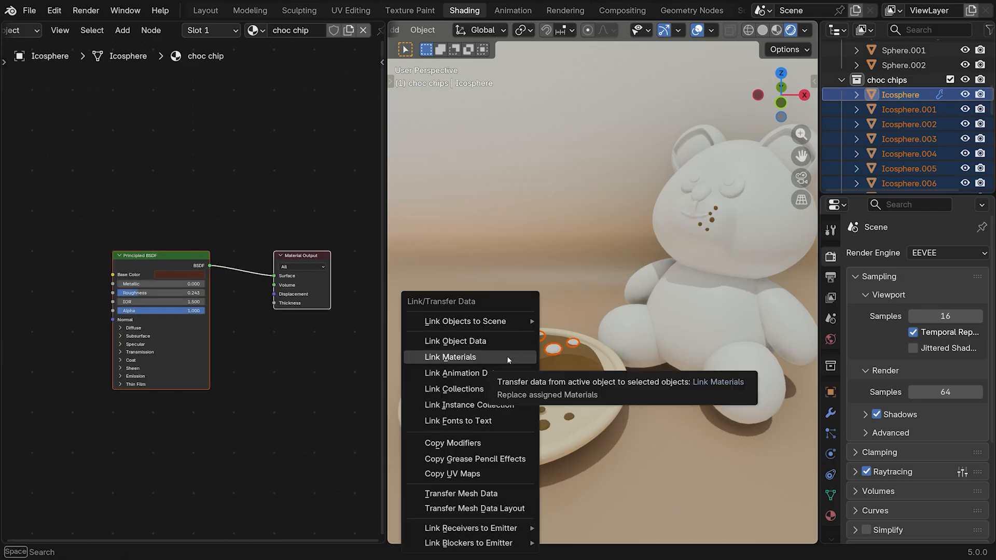
click(496, 356)
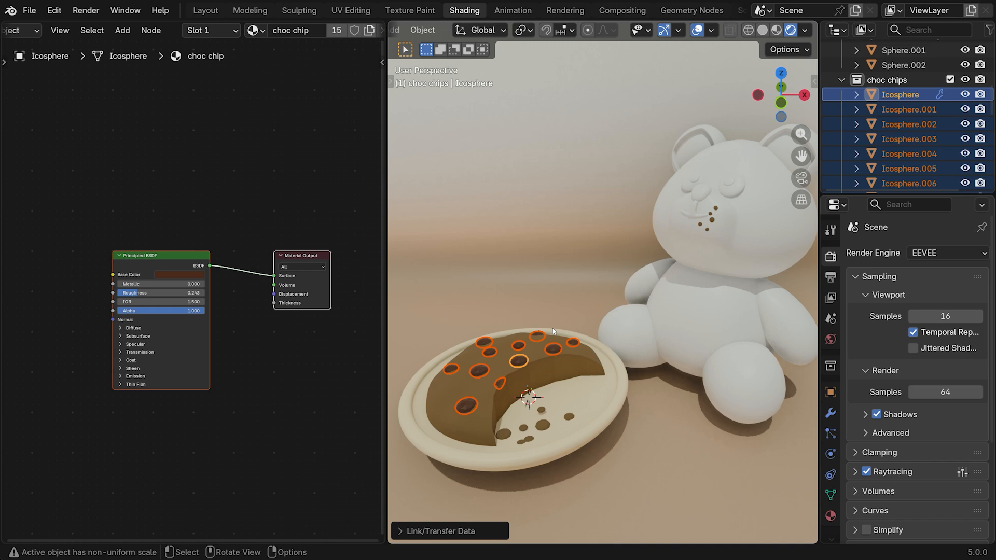
Step: Create a new material named eye black on the teddy bear's eyes
click(733, 191)
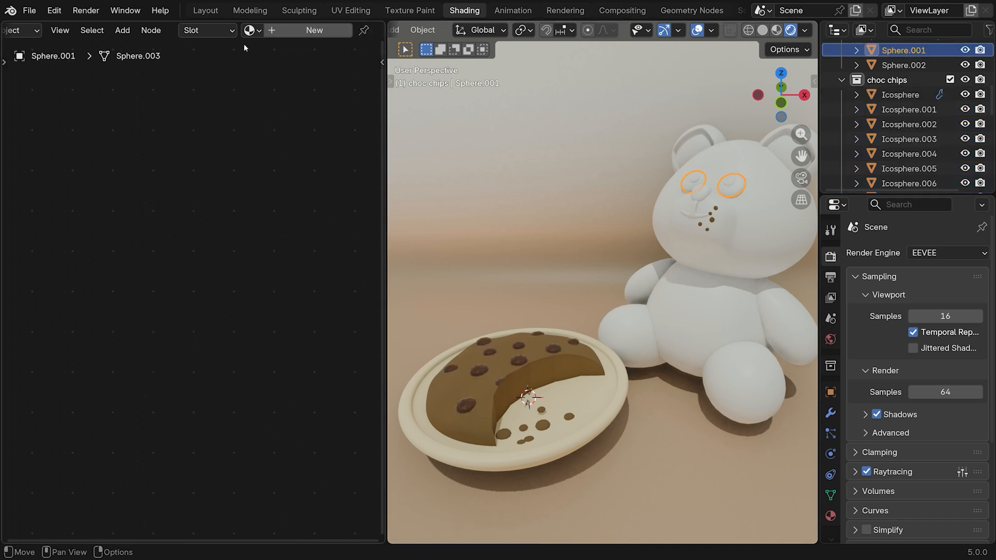
click(314, 30)
double_click(295, 30)
text(eye black)
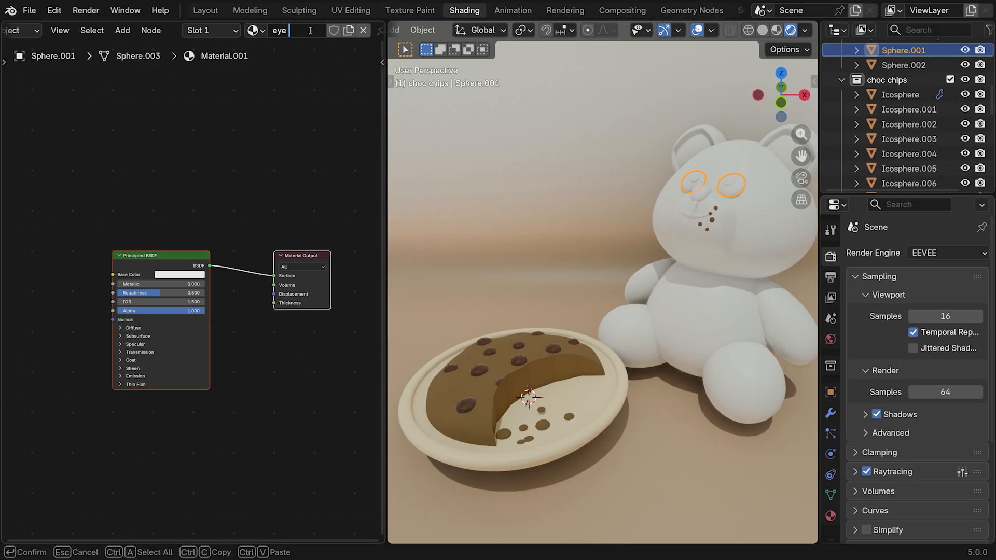
key(Return)
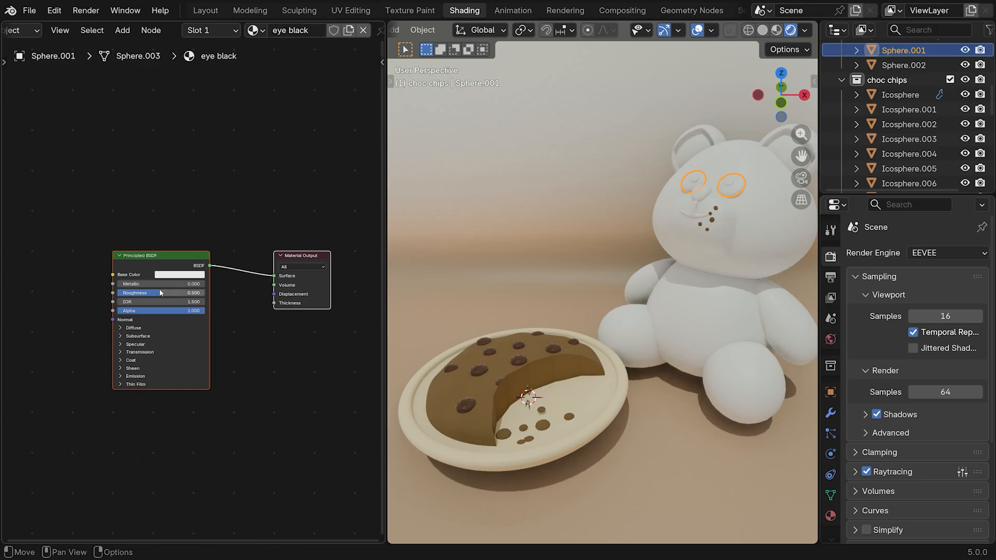
Step: Set the eye black material's Roughness to 1.000 and darken its Base Color to a Value of about 0.105
drag(161, 293, 208, 293)
click(192, 275)
drag(224, 144, 227, 190)
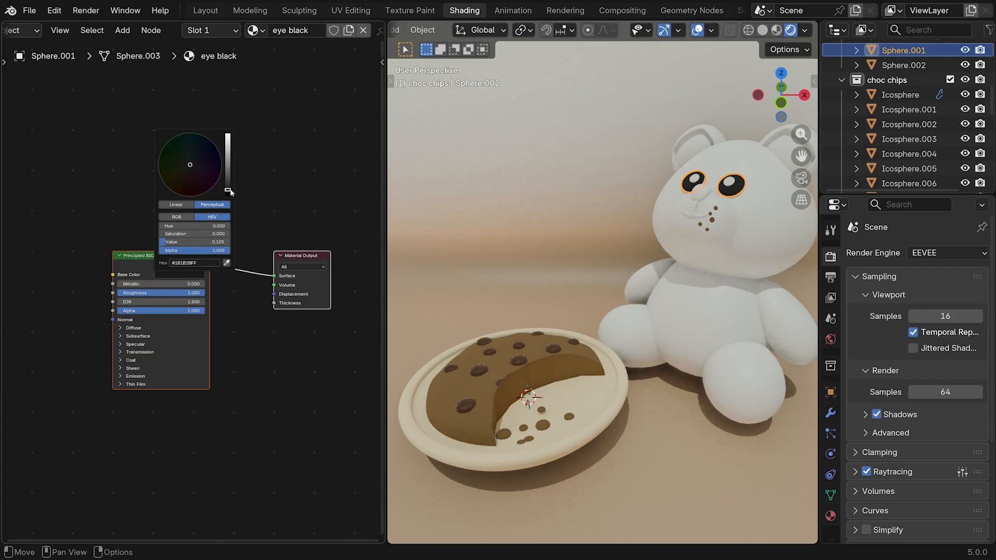
Step: Link the eyes' eye black material to the teddy bear's nose and mouth
click(704, 197)
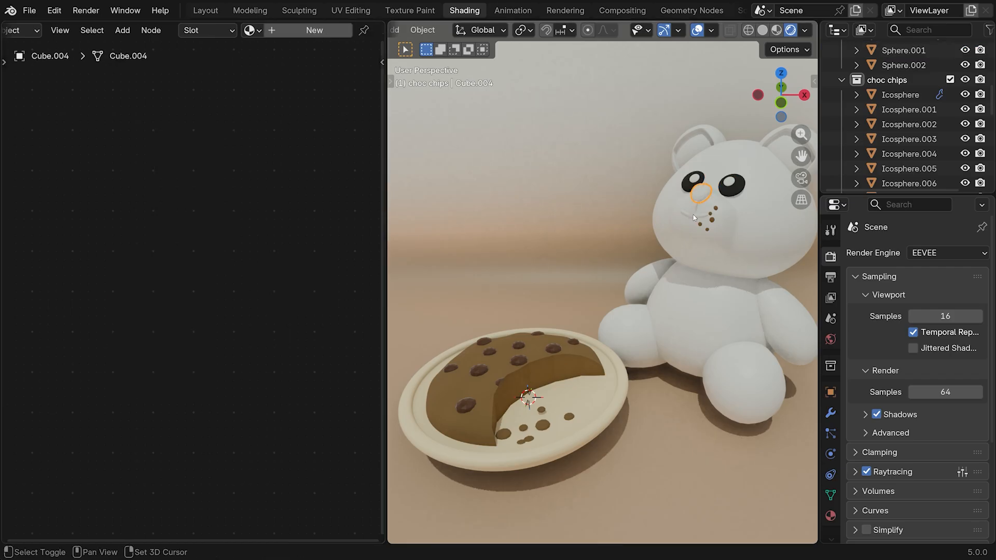
shift+click(694, 219)
shift+click(730, 194)
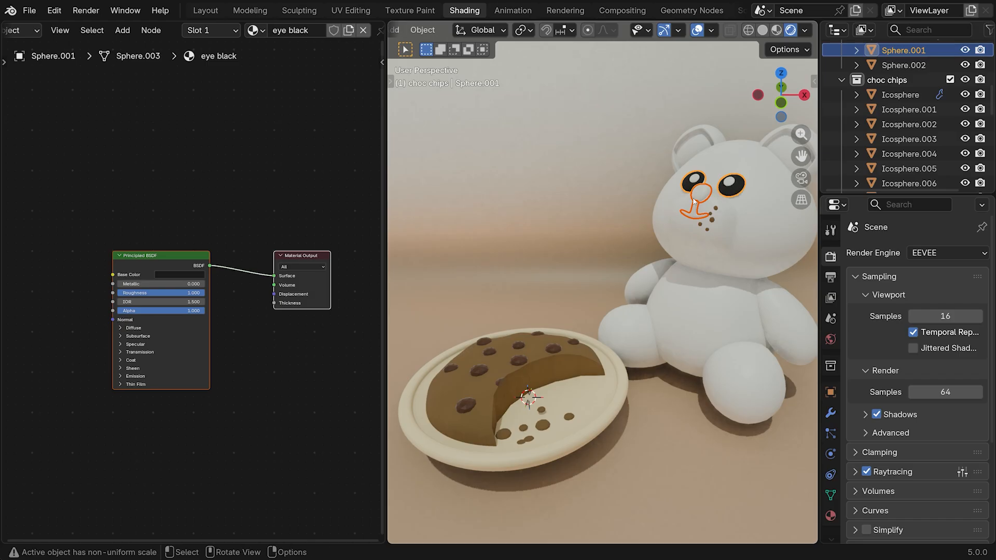
key(ctrl+l)
click(636, 188)
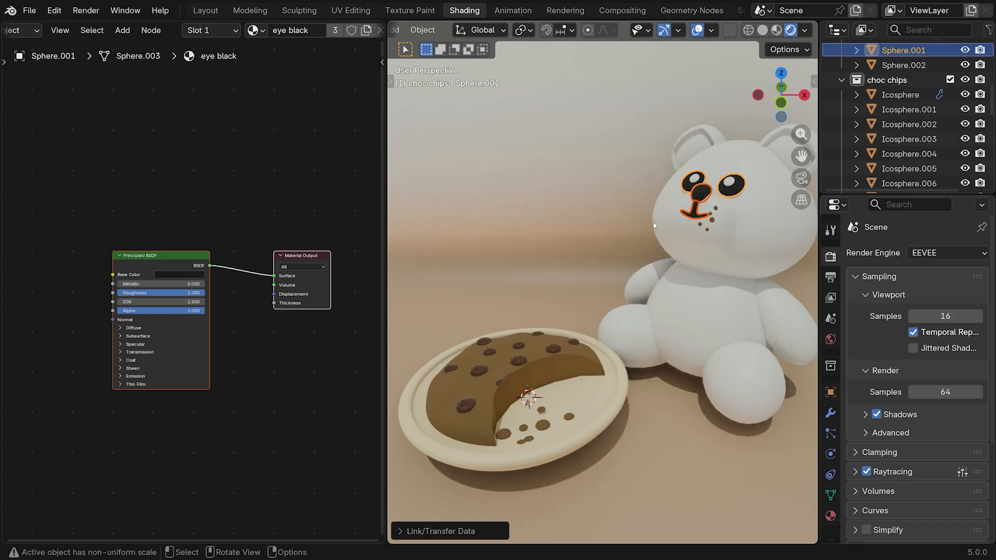
Step: Apply the Subdivision modifier on the teddy bear's legs, keeping their Mirror modifier
click(753, 392)
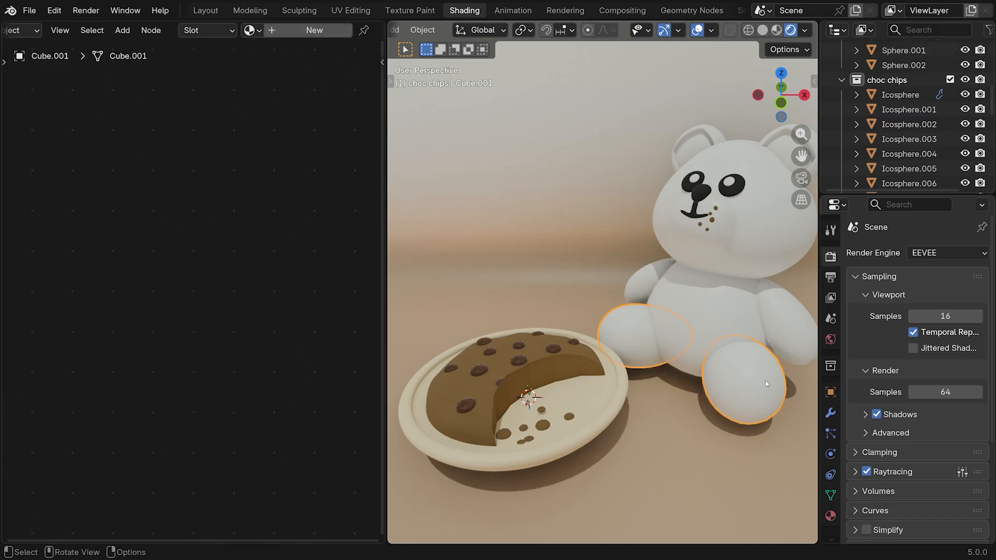
click(830, 413)
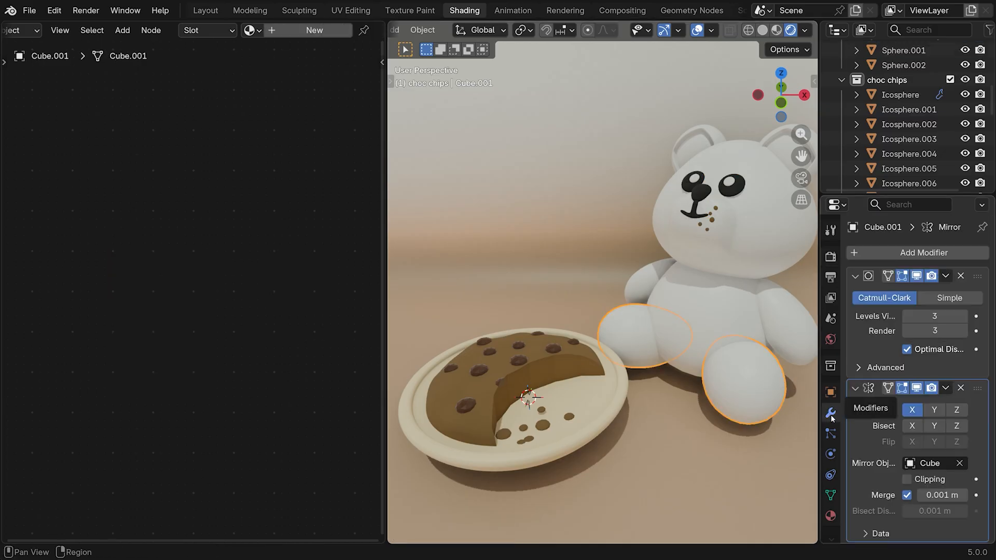
click(944, 278)
click(877, 289)
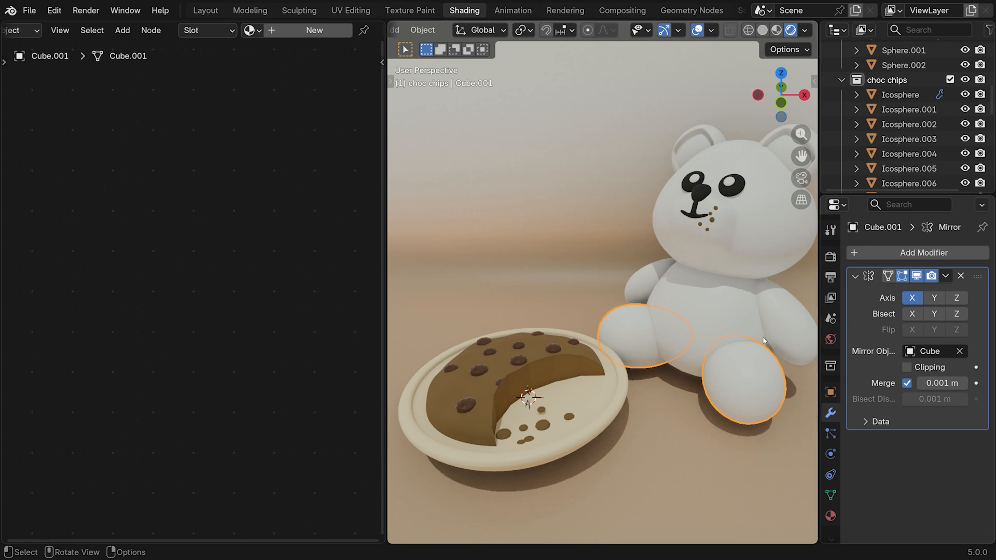
Step: Create a new material named bear darker on the teddy bear's legs
click(271, 33)
click(292, 31)
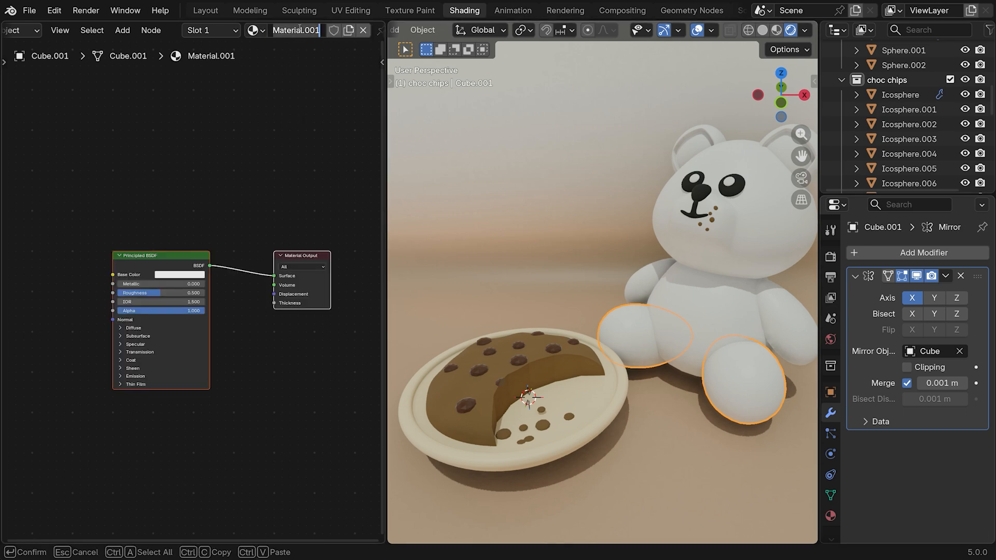
text(bear darker)
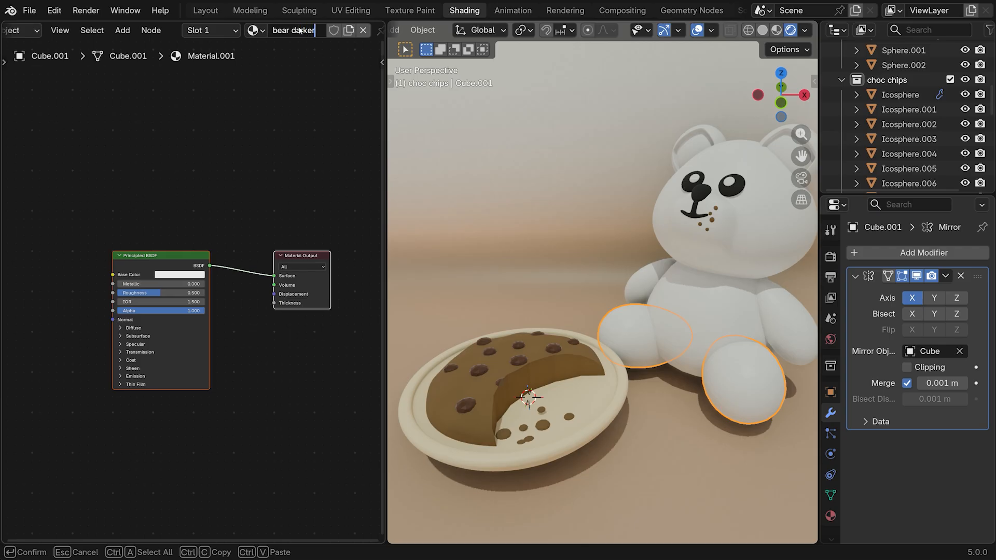
key(Return)
Step: Set the bear darker material's Base Color to hex D08A4BFF and its Roughness to 1.000
click(174, 275)
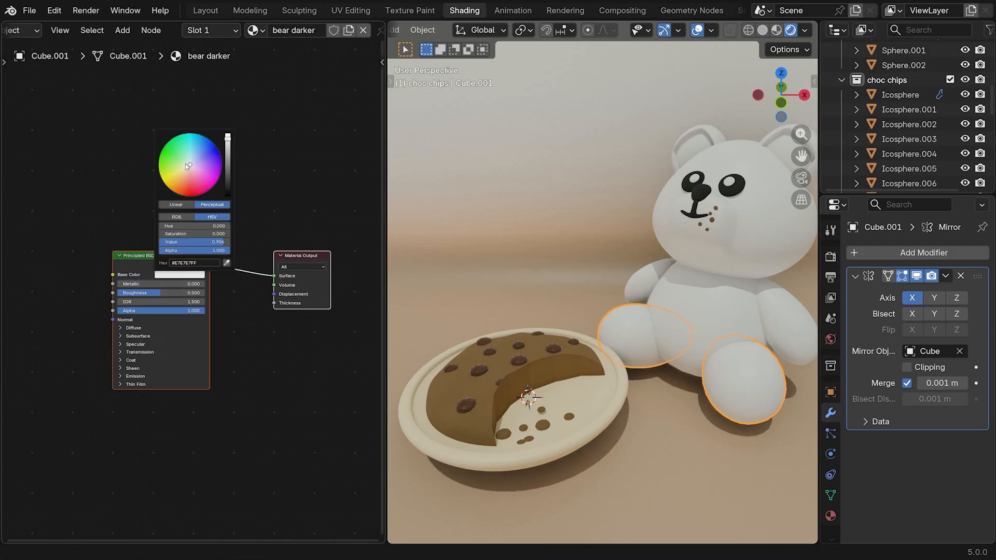
mouse_move(185, 163)
mouse_down()
mouse_move(200, 171)
mouse_move(178, 167)
mouse_move(190, 153)
mouse_move(202, 162)
mouse_move(197, 178)
mouse_move(182, 177)
mouse_up()
click(193, 274)
click(199, 261)
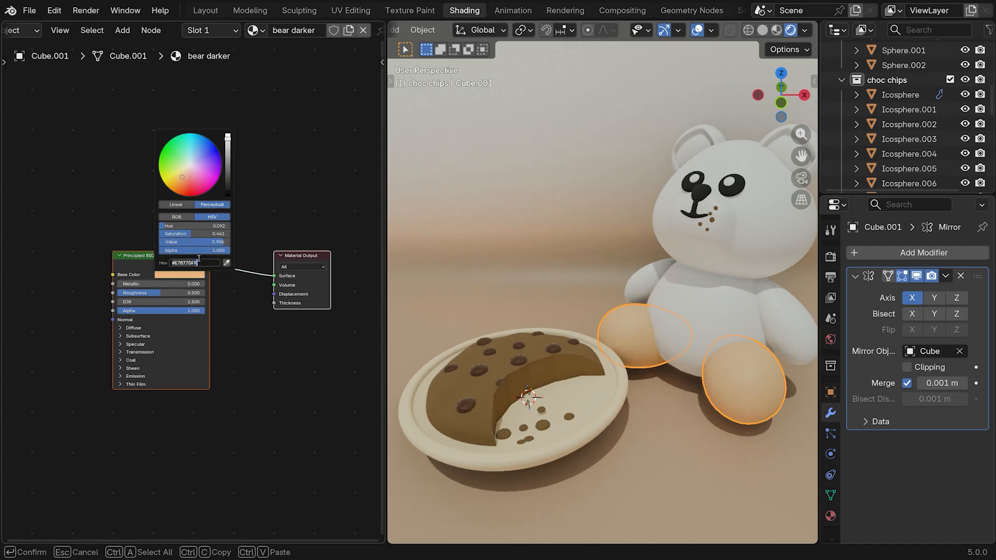
text(#D08A4BFF)
key(Return)
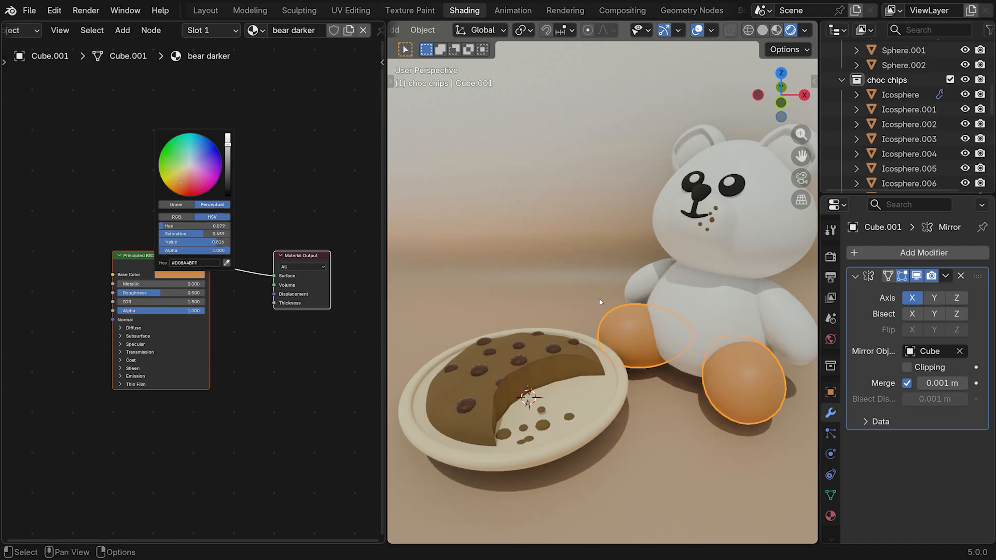
drag(156, 293, 202, 293)
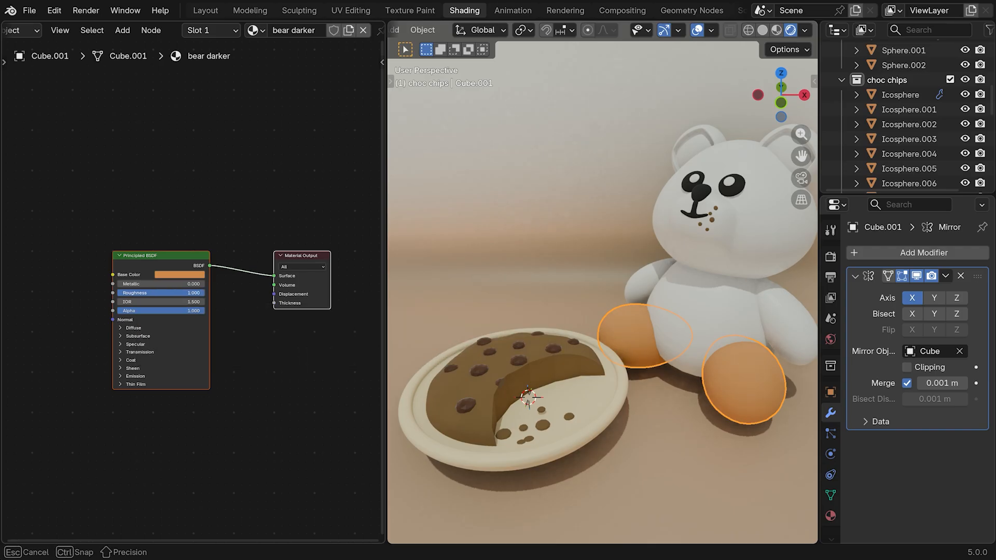
Step: Add a second material slot to the legs with a new material named bear lighter
click(225, 30)
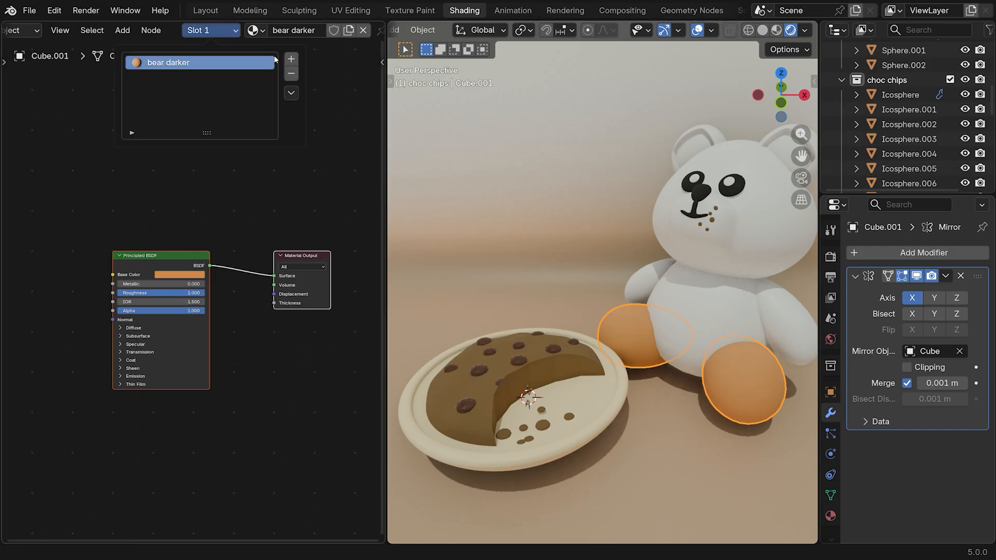
click(291, 58)
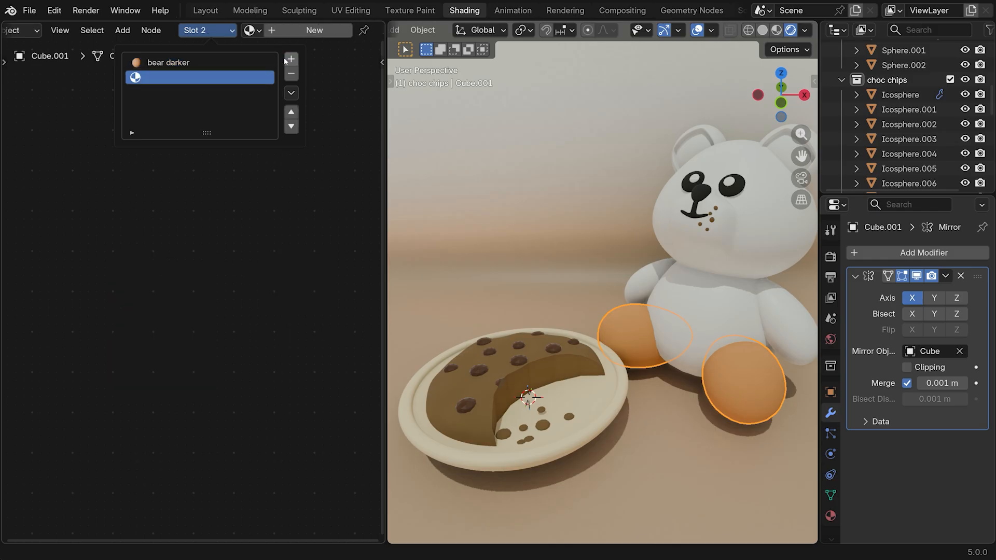
click(285, 31)
click(296, 29)
text(b)
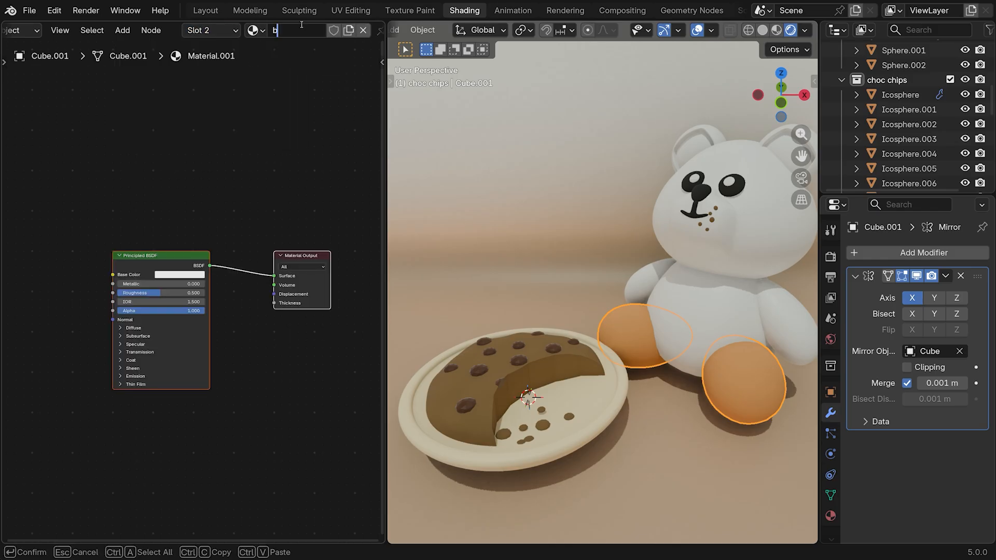
text(ear lighter)
key(Return)
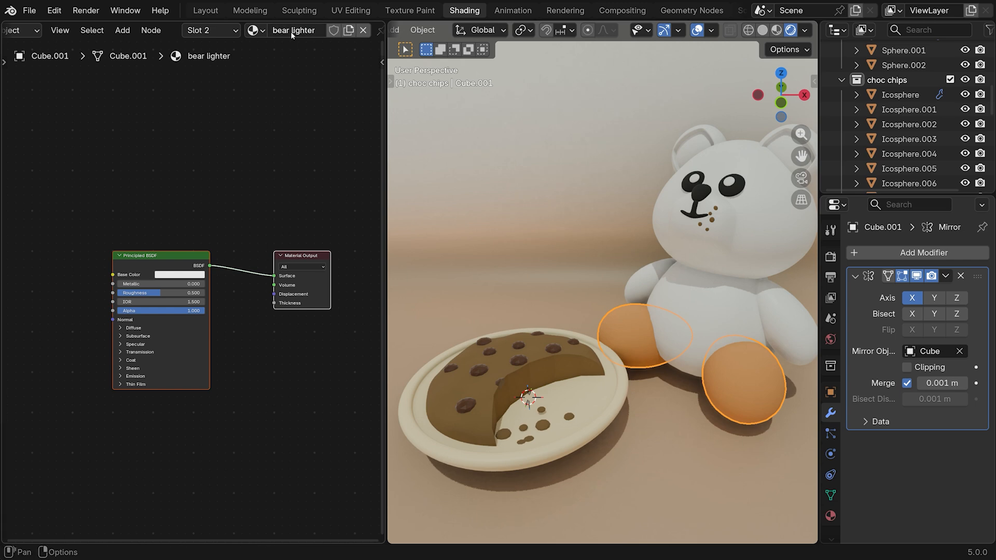
Step: Set the bear lighter material's Base Color to hex F0C89AFF and its Roughness to 1.000
click(181, 274)
click(199, 262)
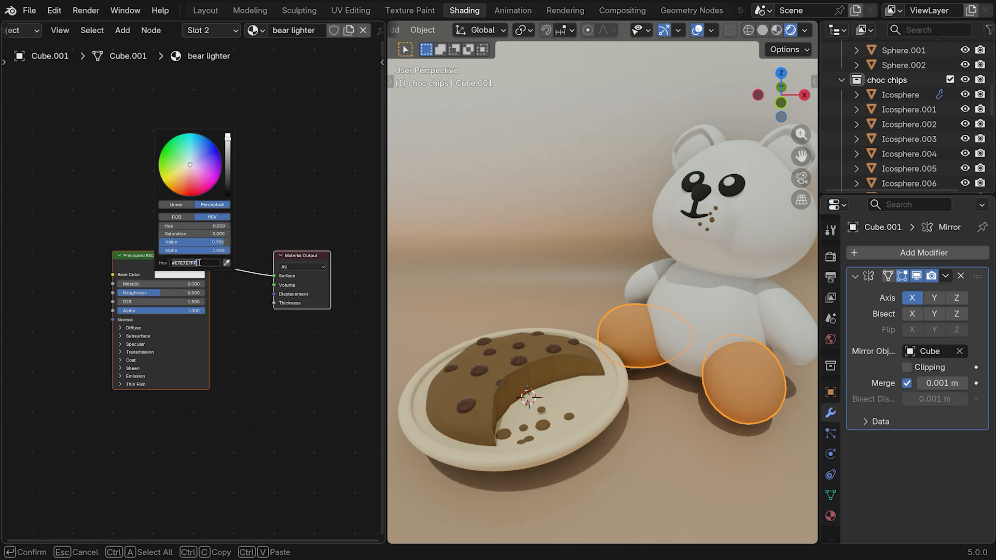
text(#F0C89AFF)
key(Return)
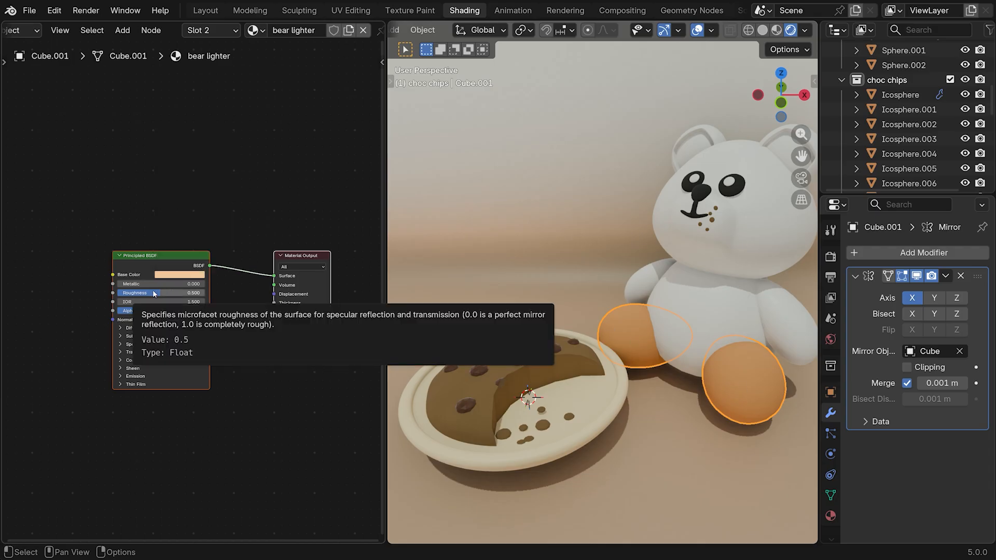
drag(156, 294, 169, 292)
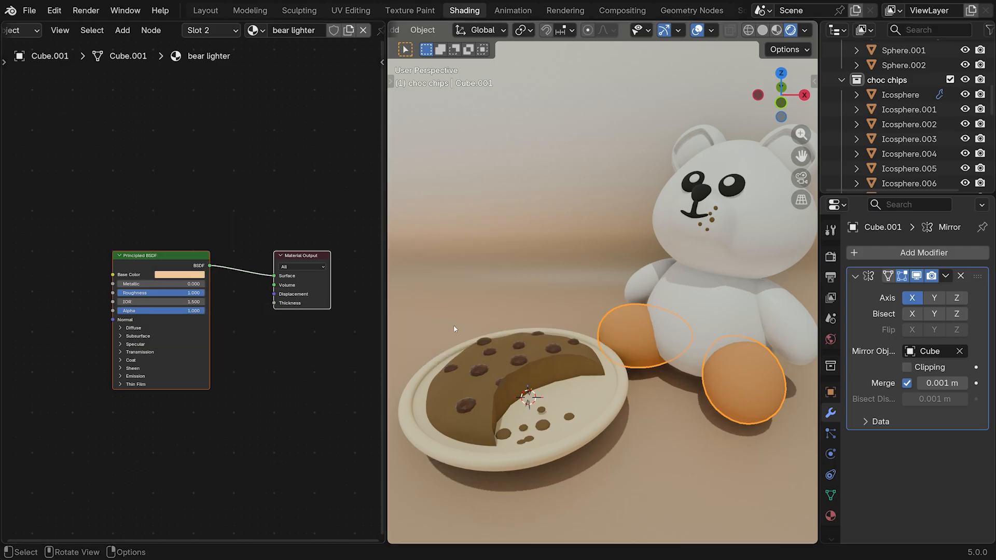
Step: Assign bear lighter to the selected sole faces of the leg mesh in Edit Mode and return to Object Mode
key(Tab)
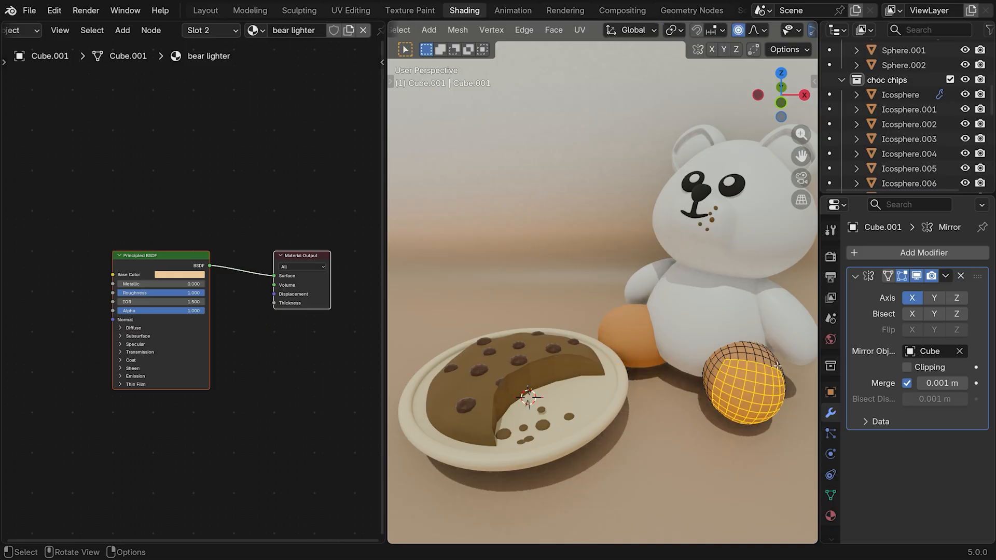
middle_drag(777, 366, 661, 311)
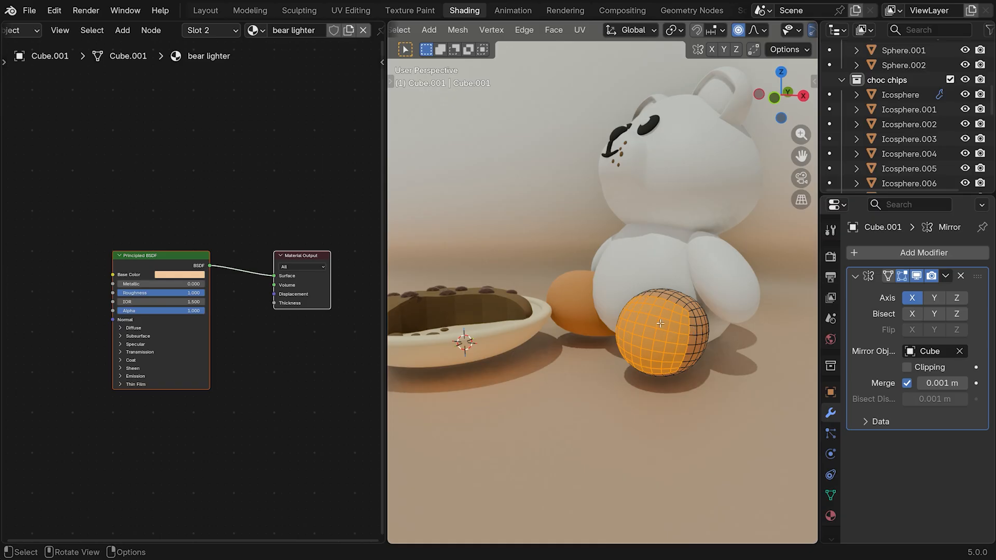
middle_drag(660, 323, 676, 325)
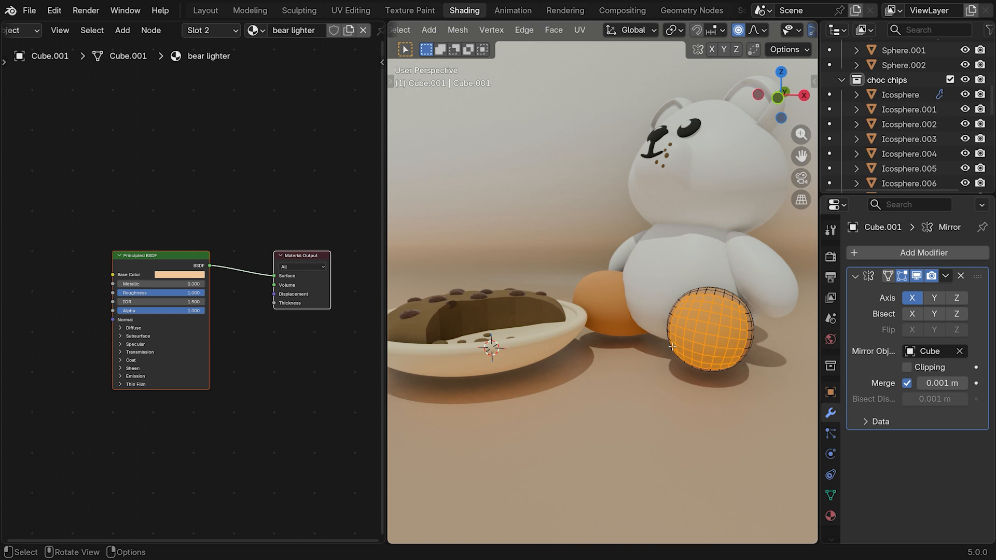
middle_drag(745, 311, 714, 296)
click(221, 31)
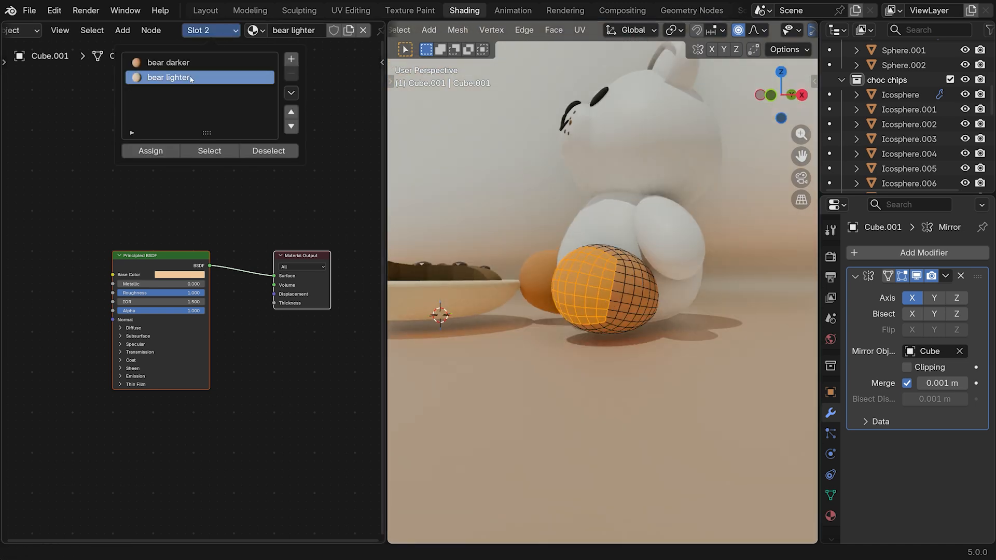
click(151, 151)
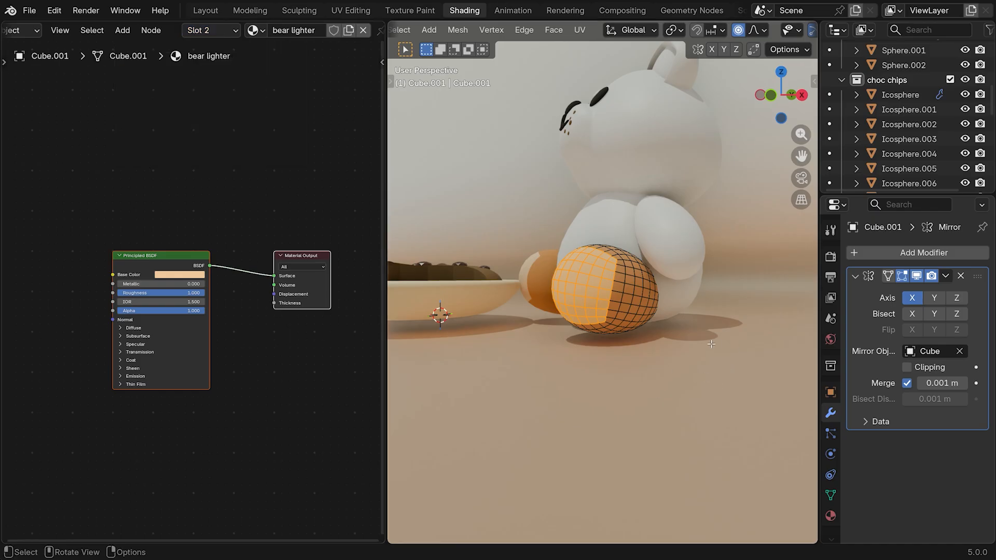
key(Tab)
Step: Raise the backdrop plane slightly along the Z axis to meet the underside of the bear's feet
click(656, 351)
key(g)
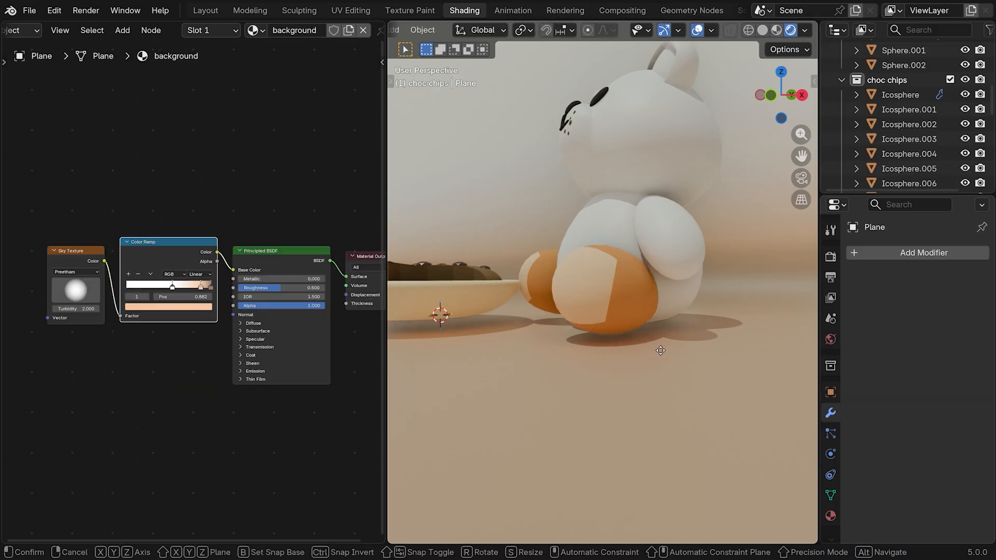
key(z)
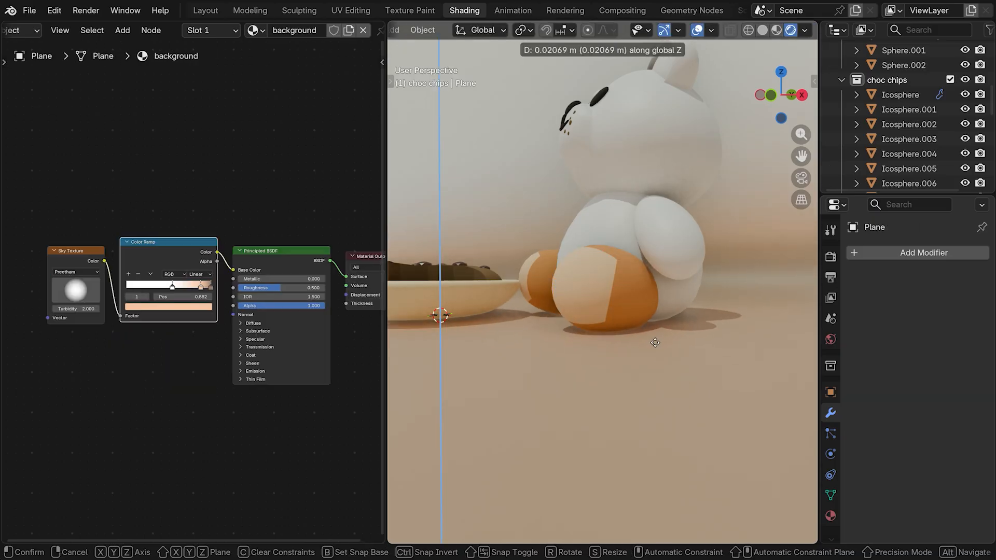
click(654, 339)
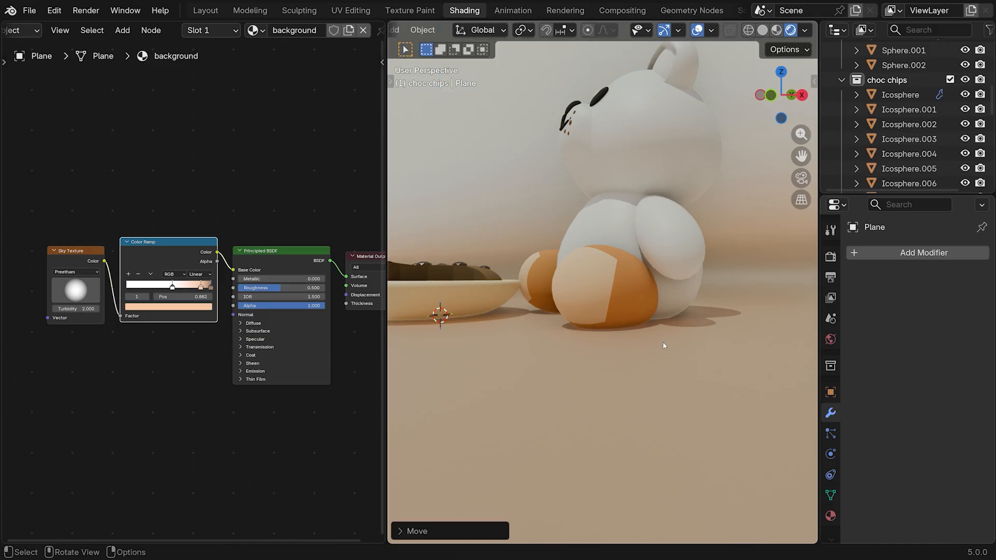
Step: Apply the Subdivision modifier on the teddy bear's arms, keeping their Mirror modifier
middle_drag(682, 313, 762, 307)
click(755, 306)
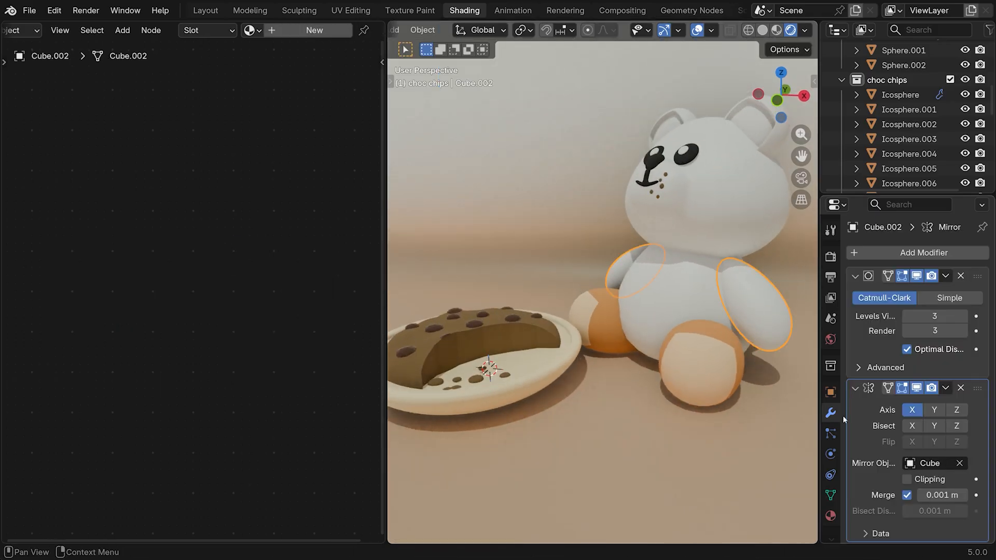
click(945, 276)
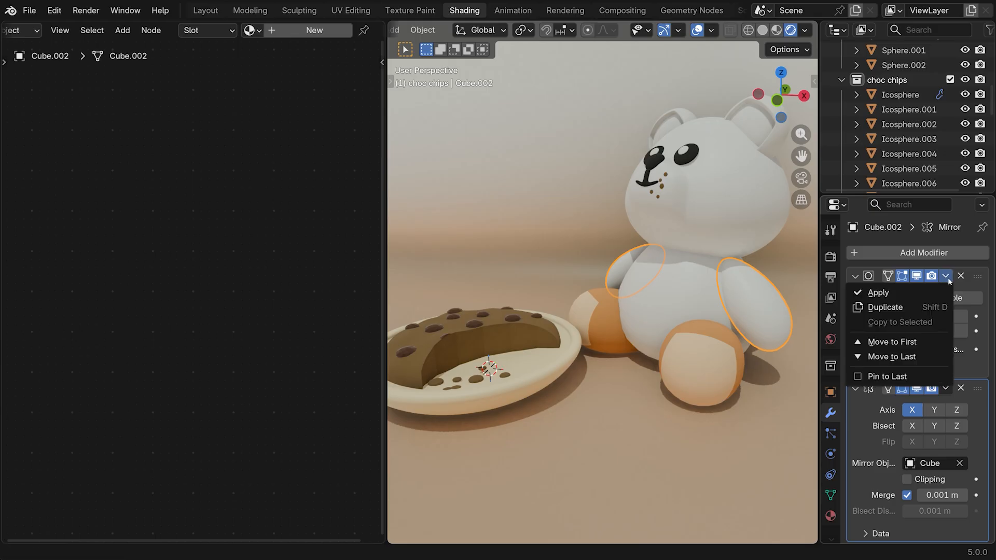
click(882, 292)
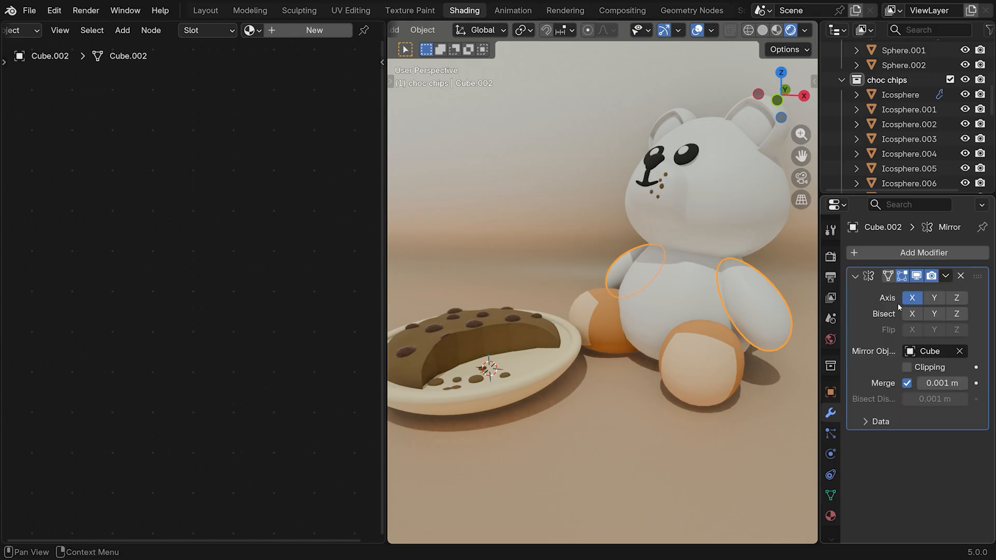
Step: Give the arms the existing bear darker material and add a second slot holding bear lighter
click(252, 30)
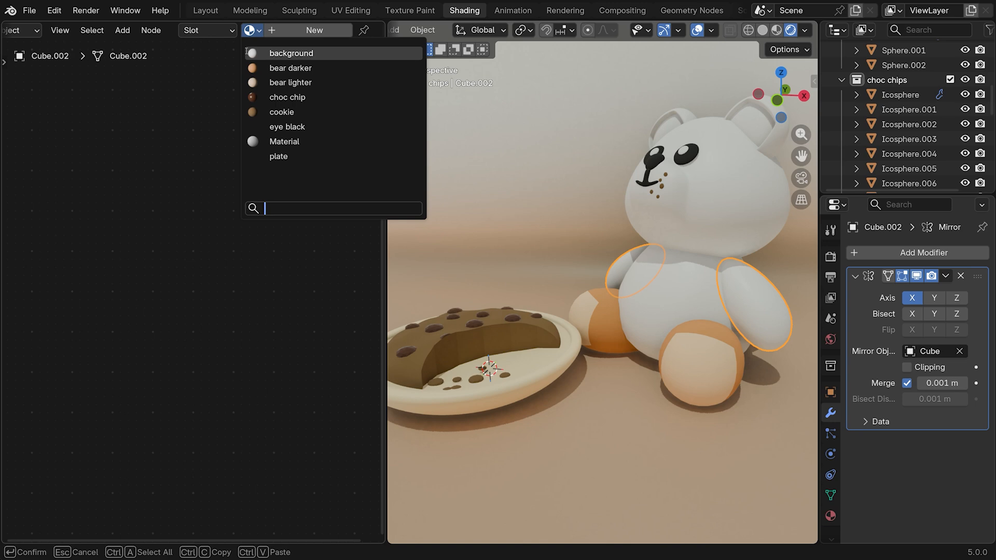
click(290, 68)
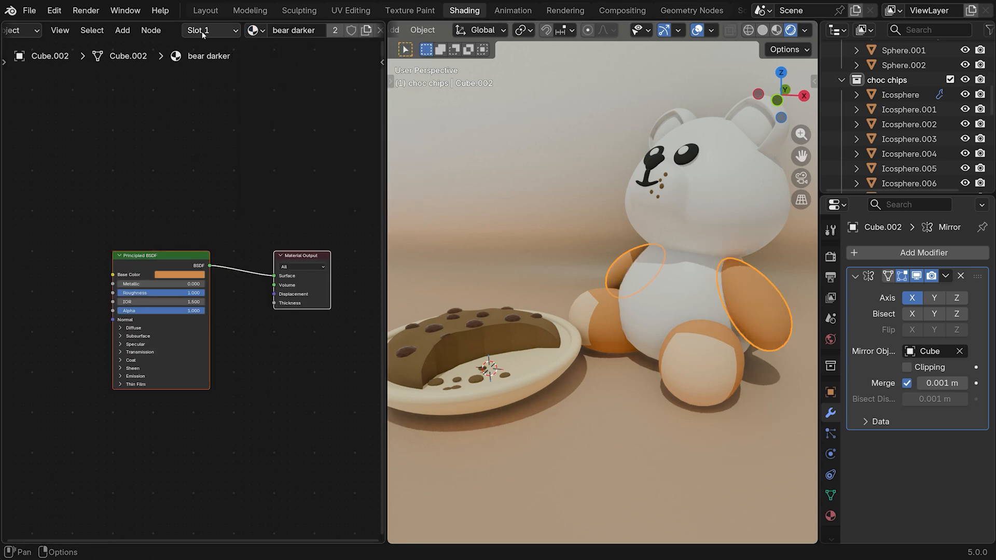
click(202, 32)
click(291, 59)
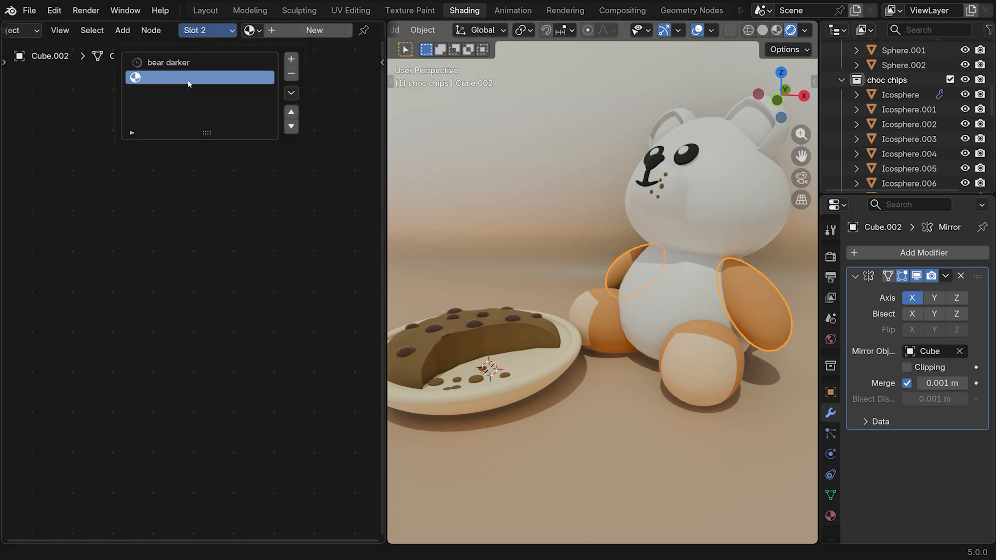
click(259, 33)
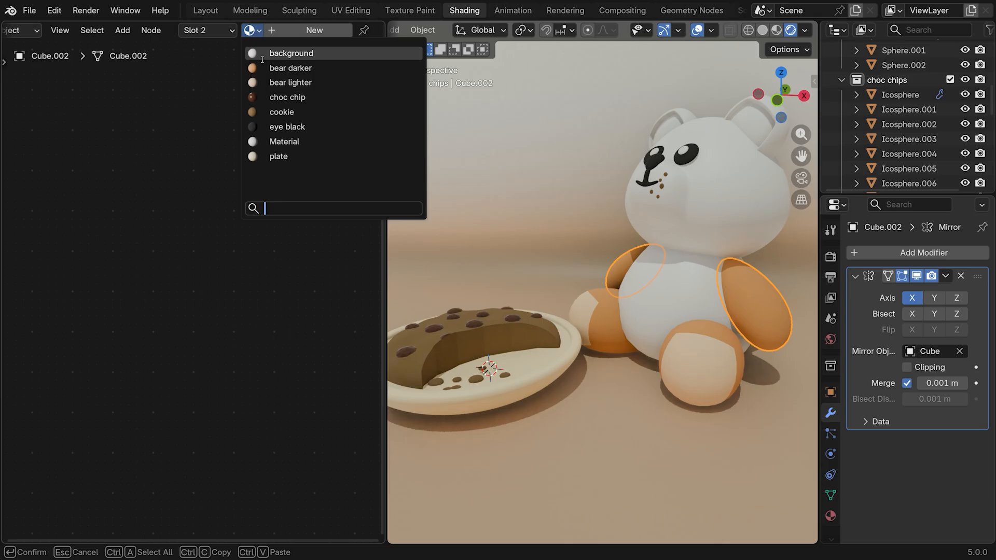
click(293, 83)
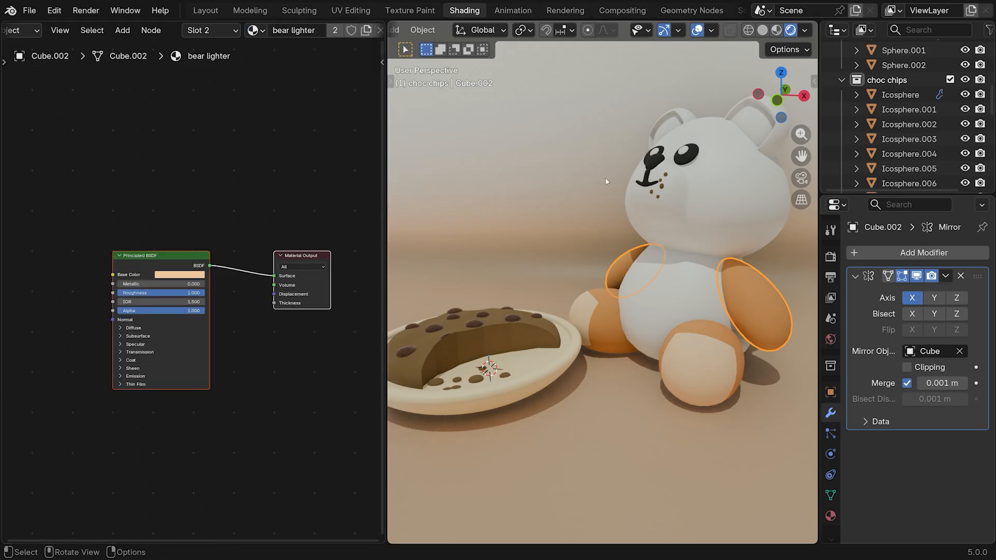
Step: Enter Edit Mode on the arm mesh and select an oval patch of faces on the lower paw for the pad
key(Tab)
middle_drag(697, 283, 740, 307)
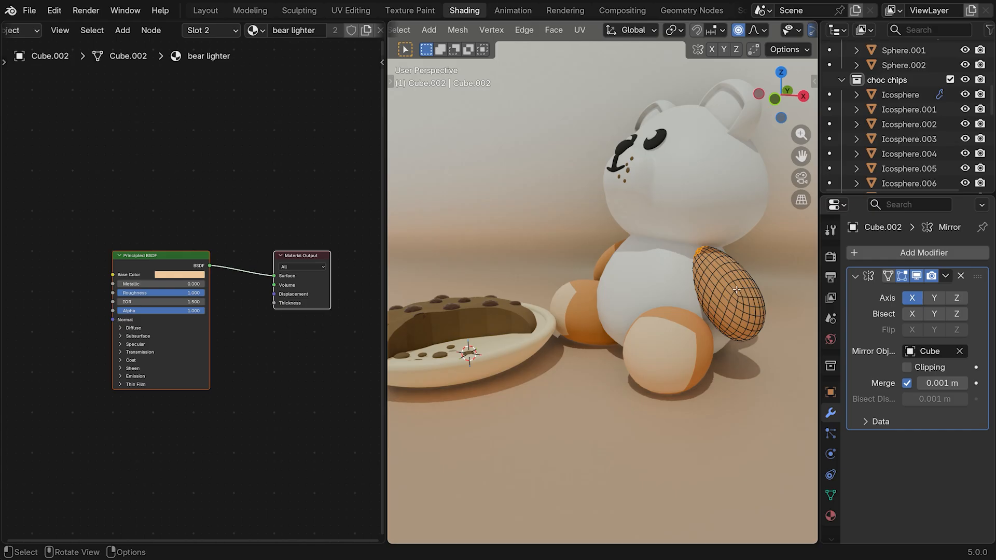
click(734, 287)
shift+click(738, 293)
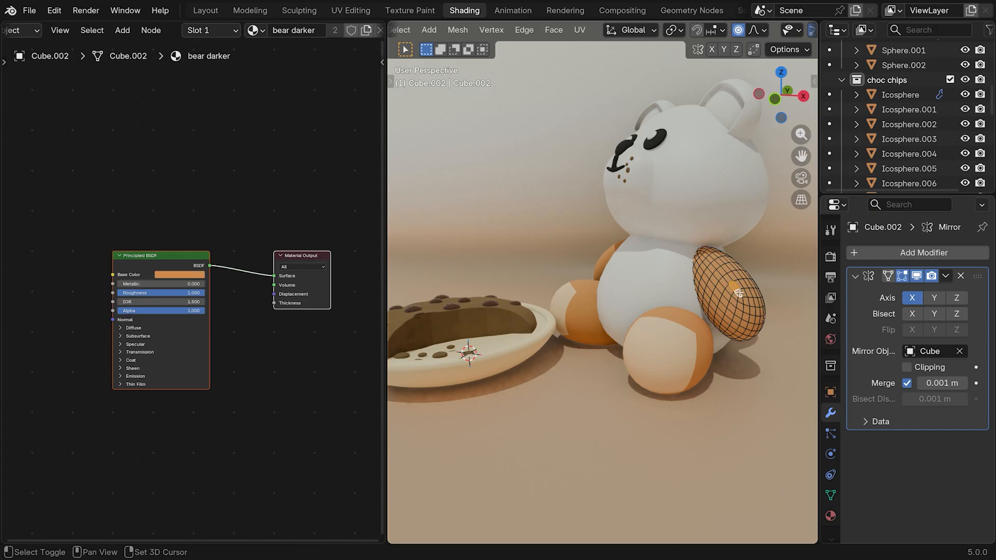
shift+click(740, 300)
shift+click(729, 290)
shift+click(727, 295)
shift+click(724, 301)
shift+click(722, 307)
shift+click(720, 313)
shift+click(719, 319)
shift+click(717, 325)
shift+click(724, 324)
shift+click(728, 317)
shift+click(731, 311)
shift+click(736, 305)
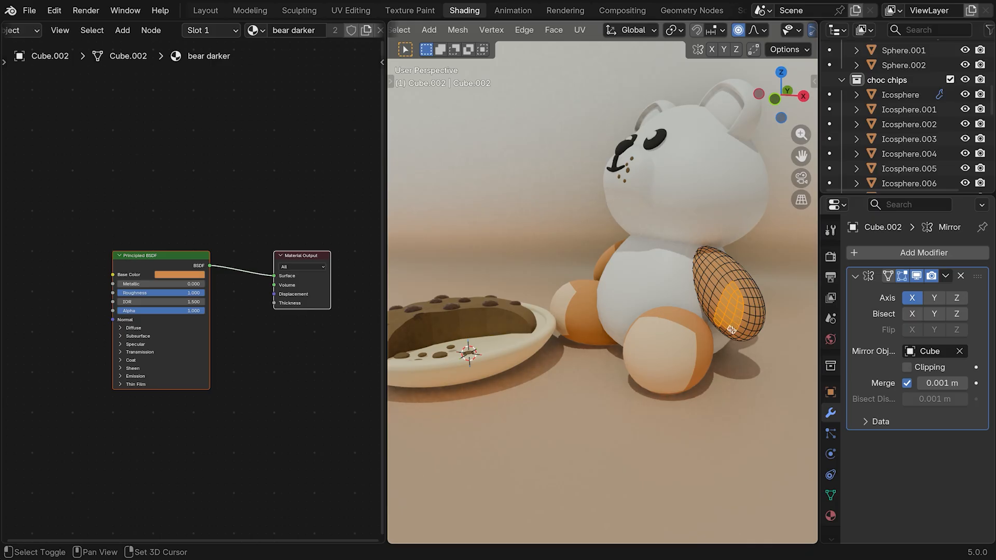
middle_drag(729, 331, 731, 287)
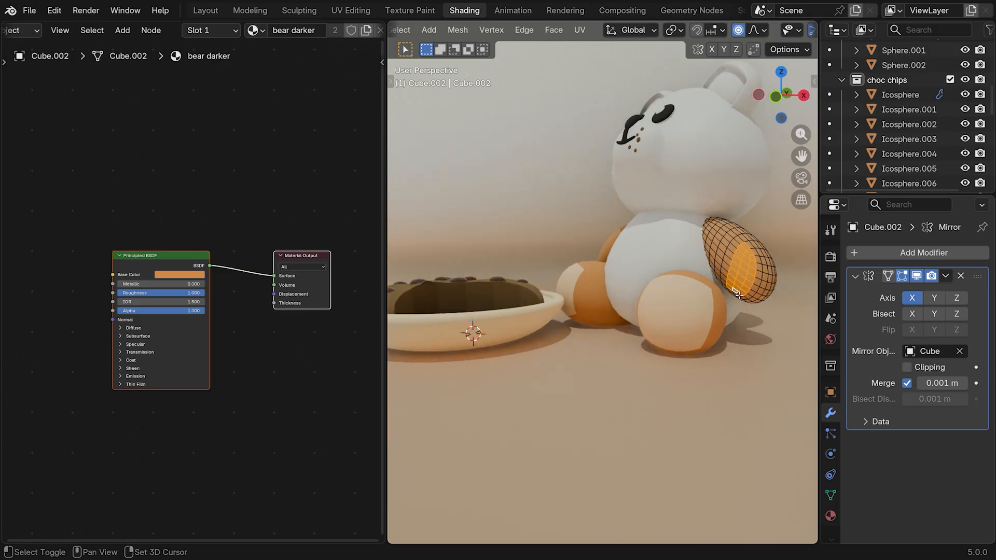
scroll(731, 287, up, 3)
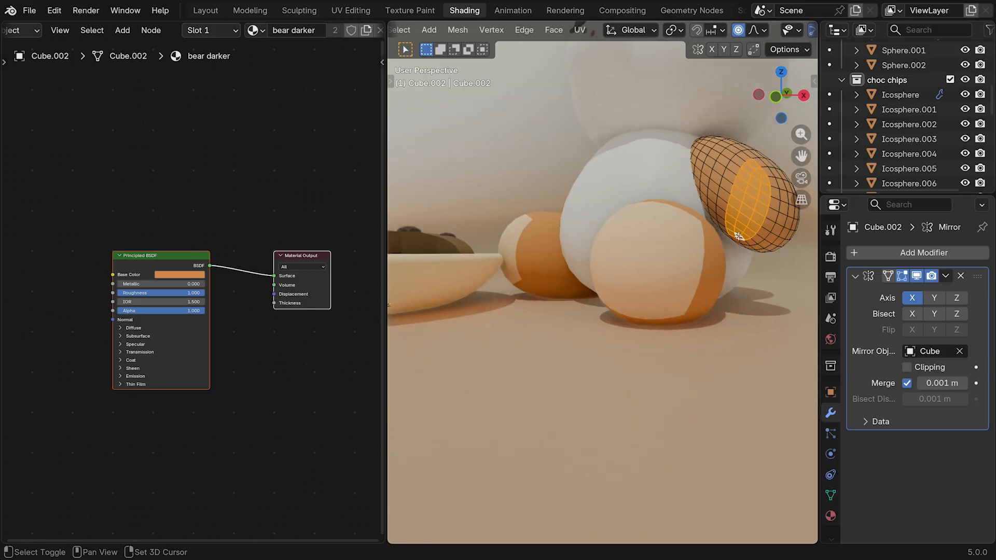
Step: Assign bear lighter to the selected paw pad faces of the arm mesh and return to Object Mode
click(235, 31)
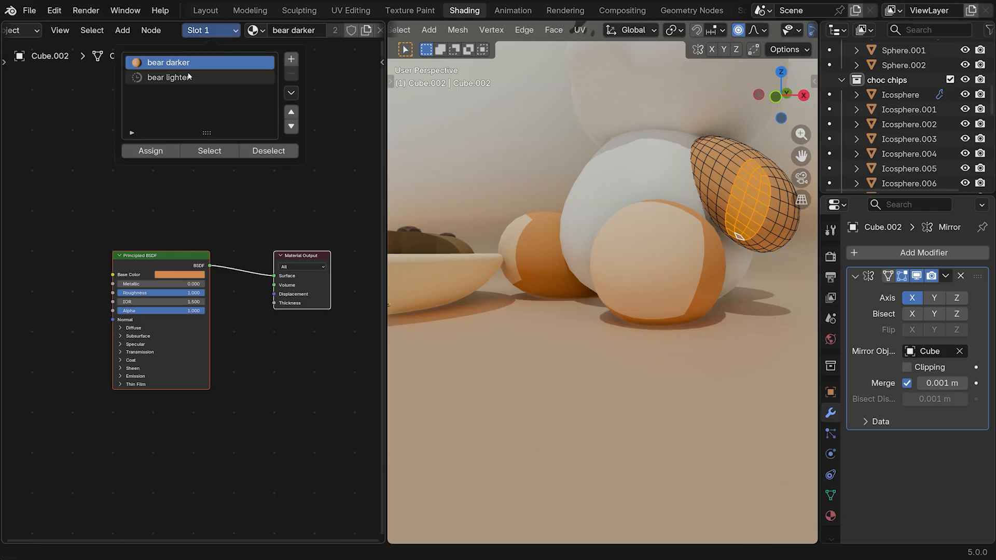
click(182, 79)
click(151, 151)
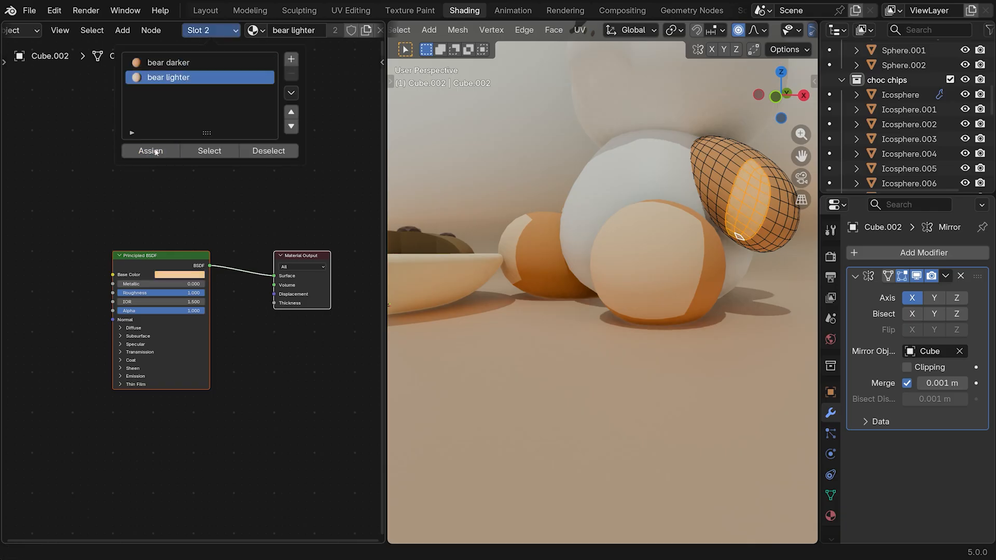
key(Tab)
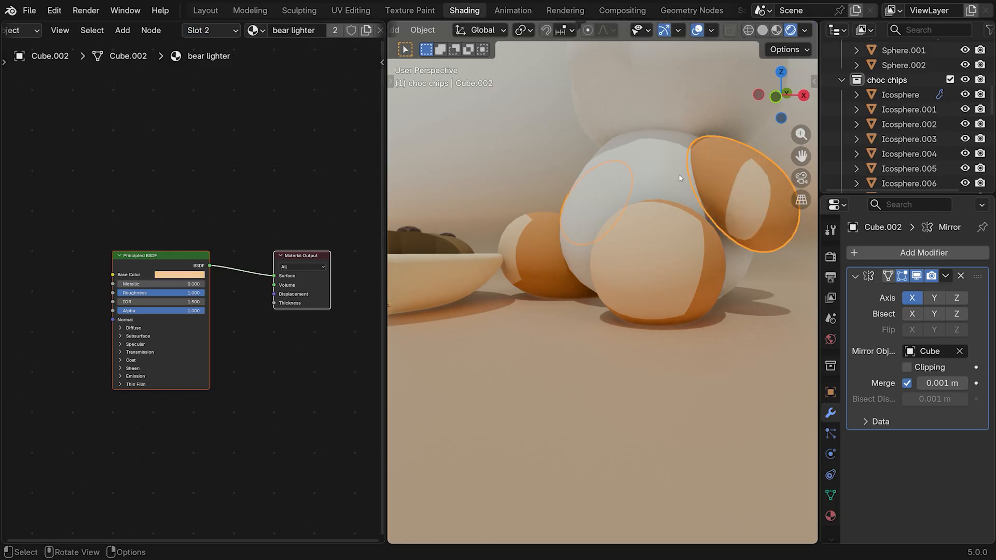
Step: Give the teddy bear's body the existing bear darker material and add a second slot holding bear lighter
middle_drag(679, 175, 647, 243)
click(648, 288)
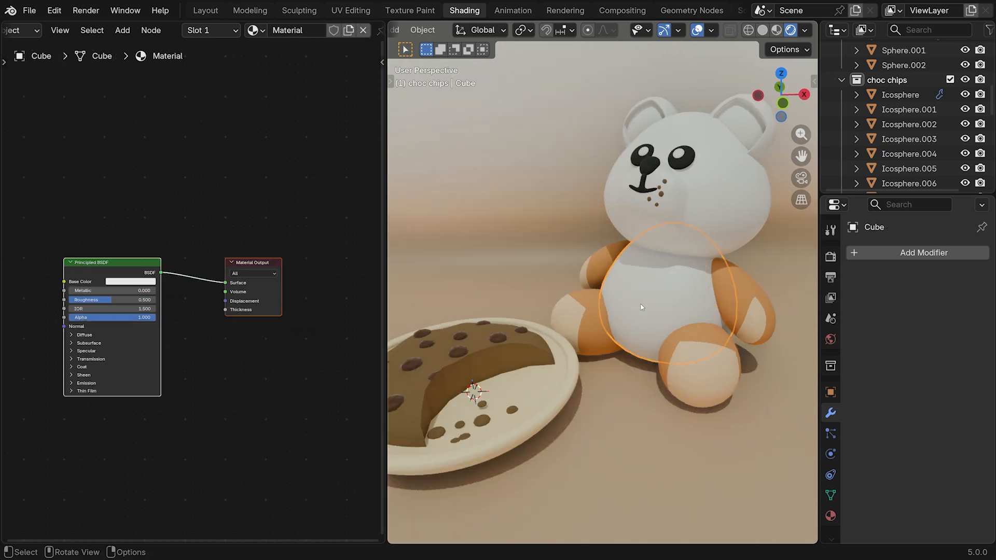
click(255, 30)
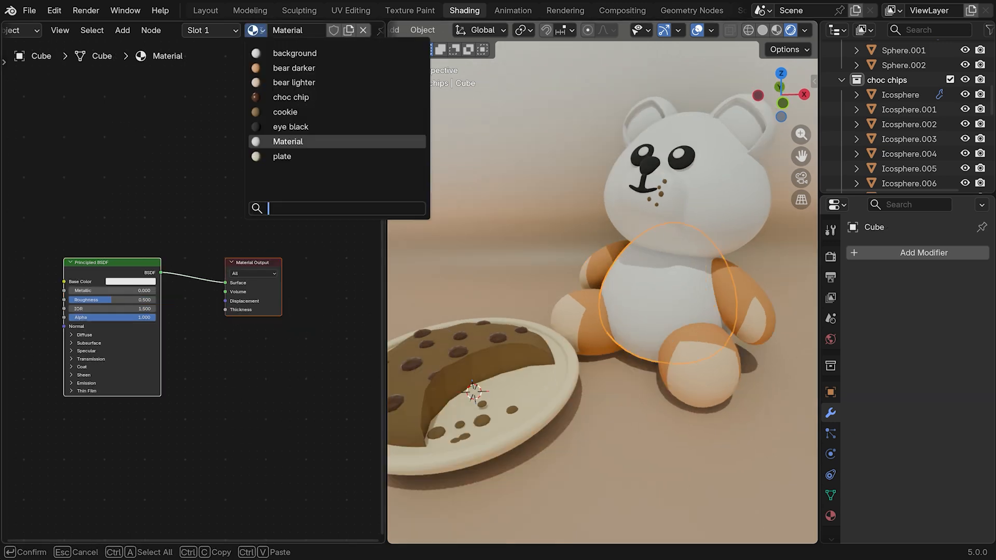
click(267, 67)
click(211, 31)
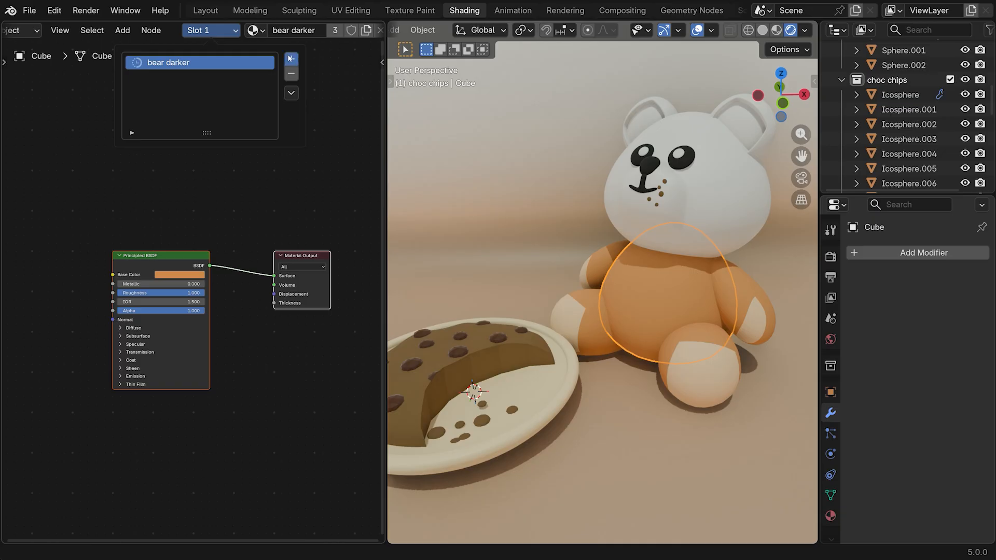
click(291, 59)
click(249, 30)
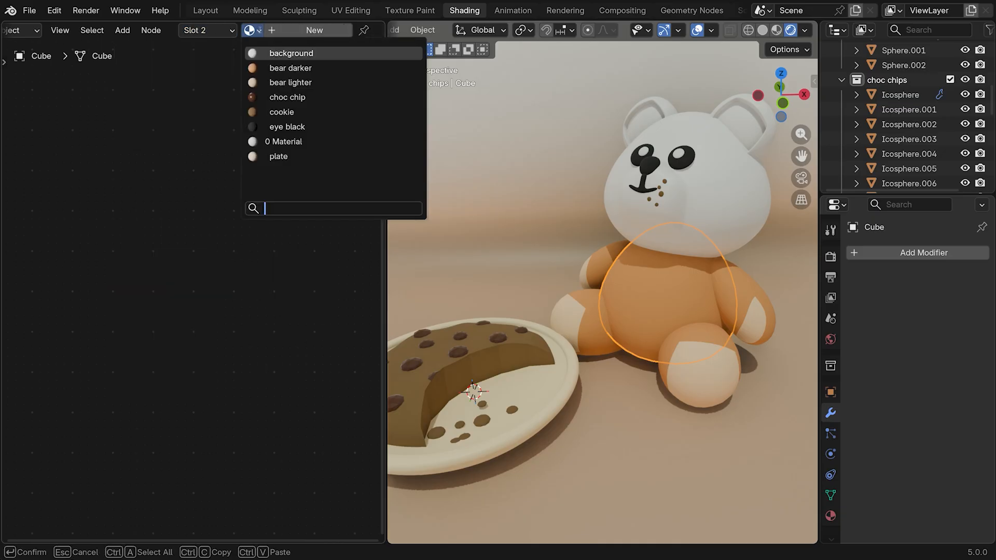
click(280, 83)
Step: Enter Edit Mode on the body mesh and dissolve the diagonal edge on the upper chest beside the arm
key(Tab)
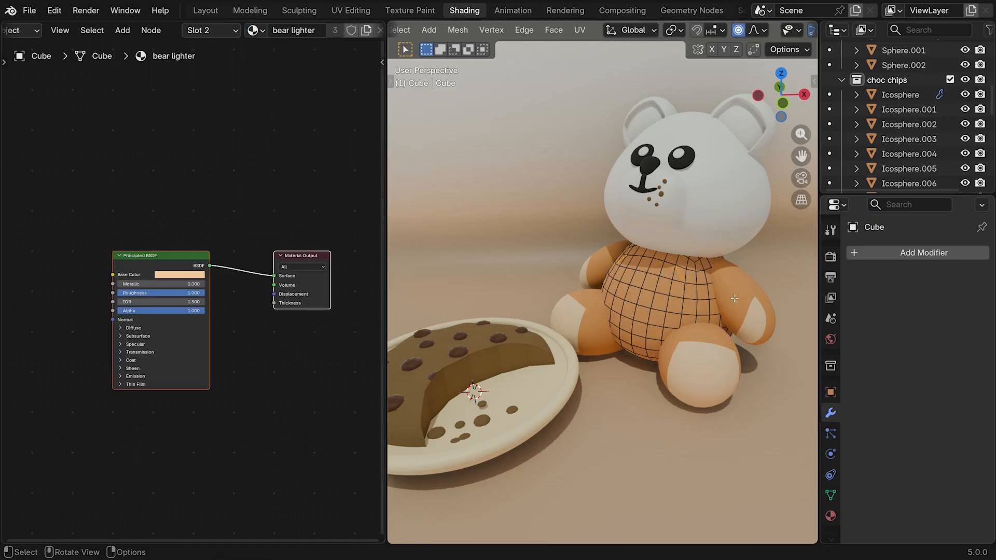
middle_drag(718, 310, 727, 277)
drag(801, 156, 784, 156)
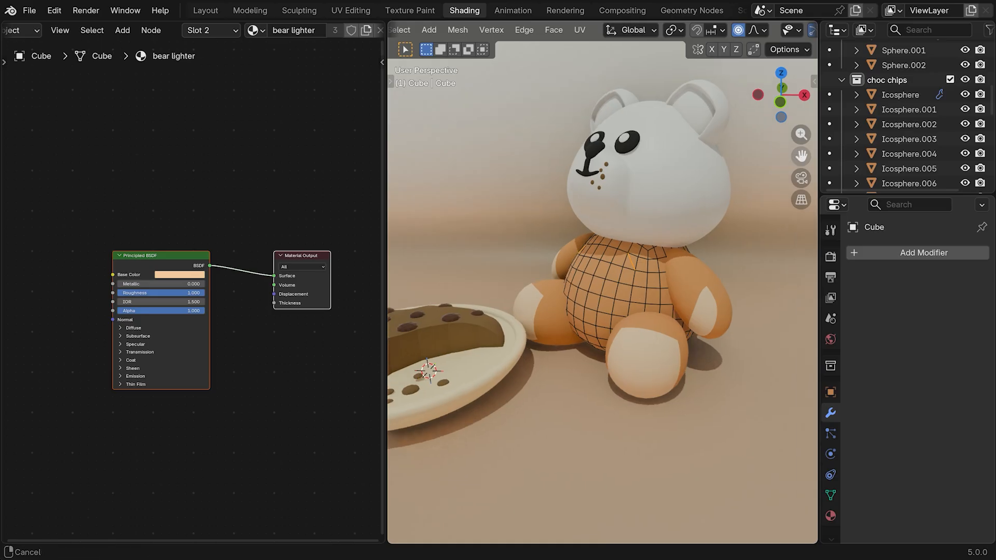
scroll(748, 244, up, 2)
scroll(748, 243, up, 2)
middle_drag(748, 244, 776, 250)
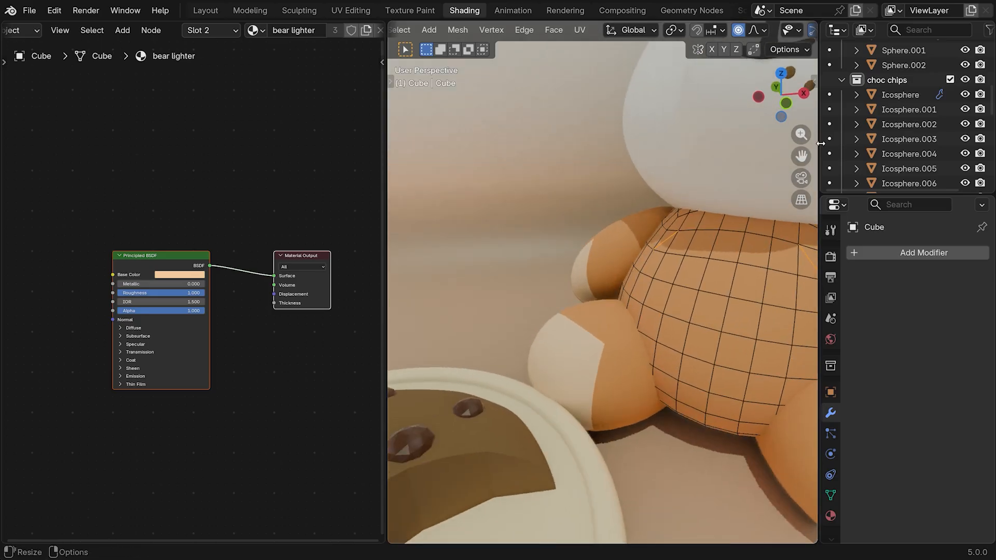
drag(801, 156, 616, 122)
middle_drag(719, 225, 741, 232)
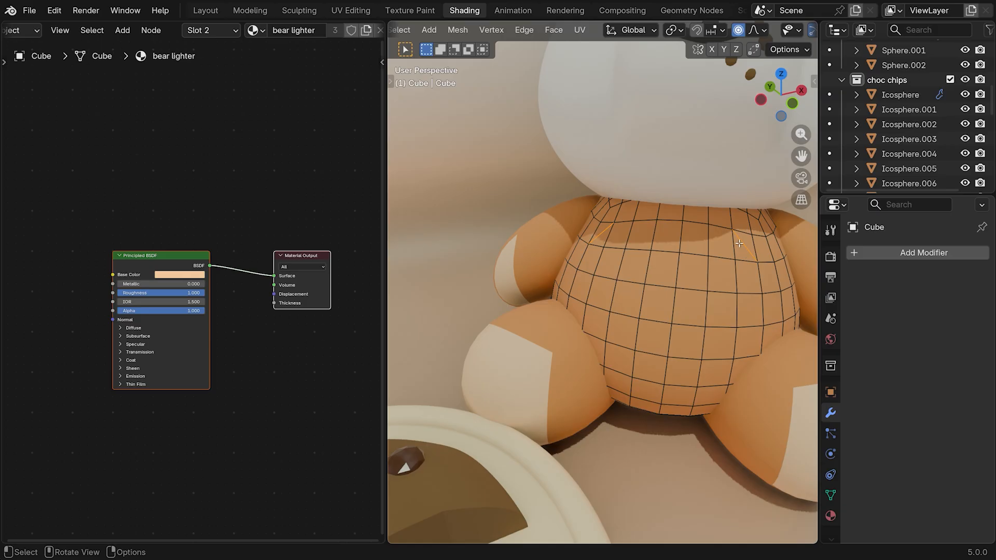
click(745, 248)
click(746, 246)
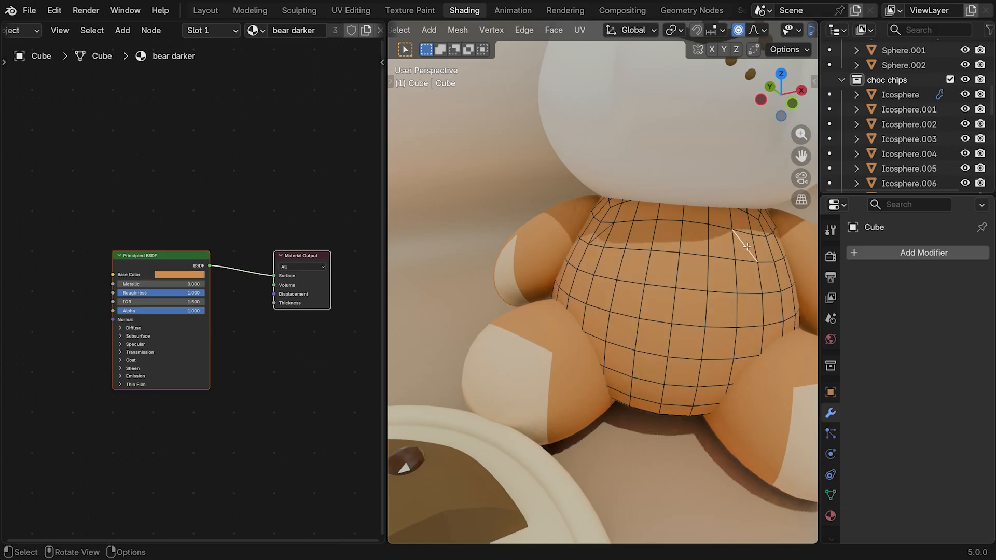
key(x)
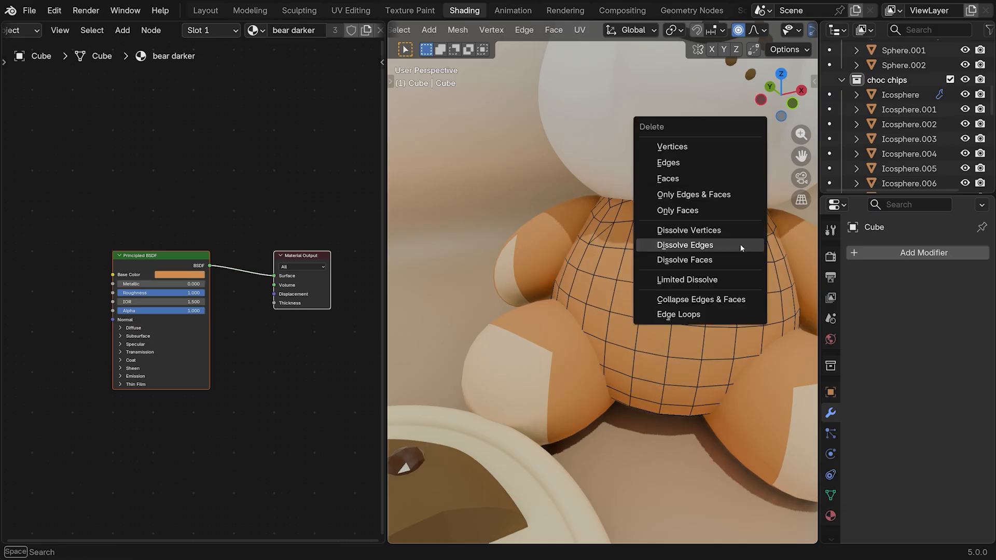
click(733, 244)
Step: Knife-cut a diagonal edge across the corner face of the upper chest, from its upper vertex to the opposite lower vertex
middle_drag(732, 244, 708, 230)
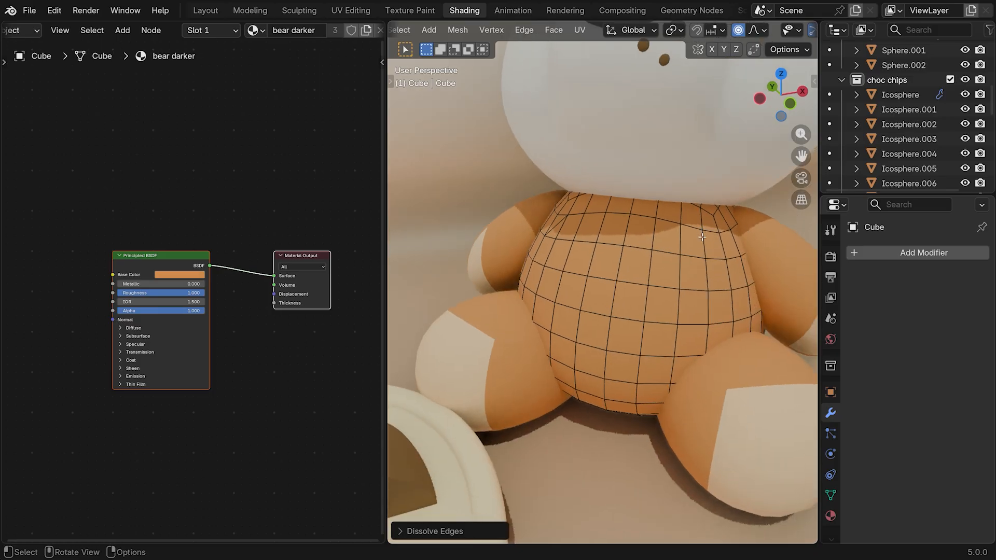
key(k)
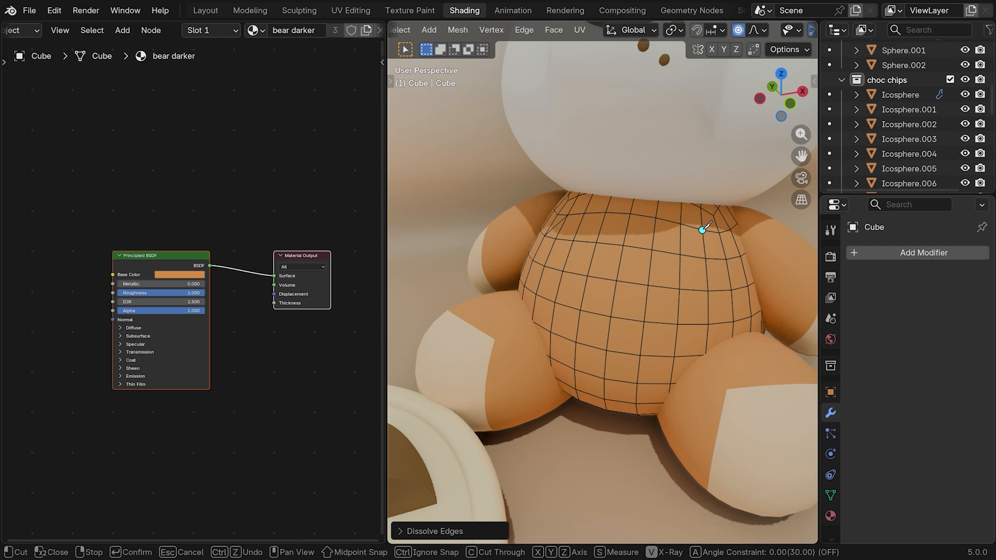
click(701, 229)
click(725, 260)
key(Return)
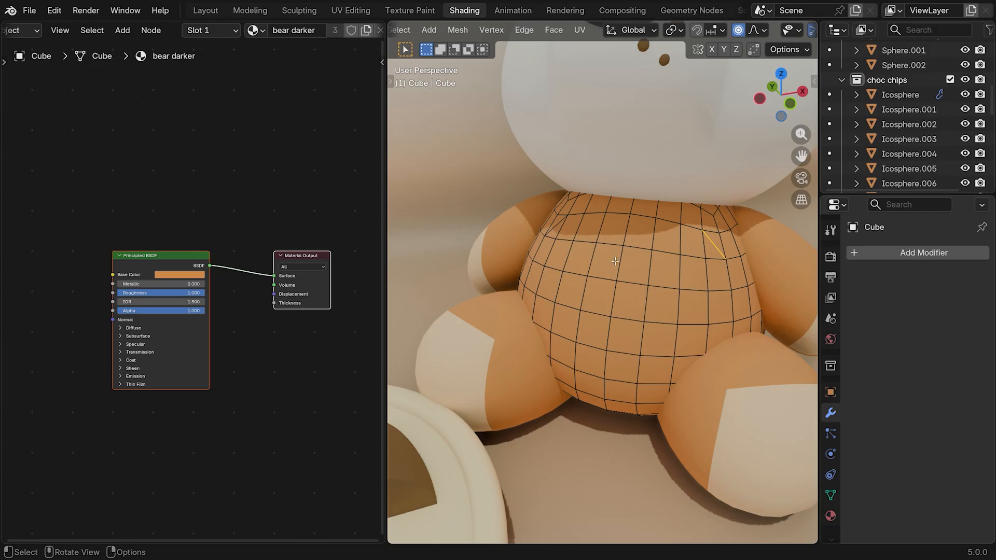
Step: Select the belly patch on the body mesh by outlining it face by face and filling the interior with Circle Select
key(alt+a)
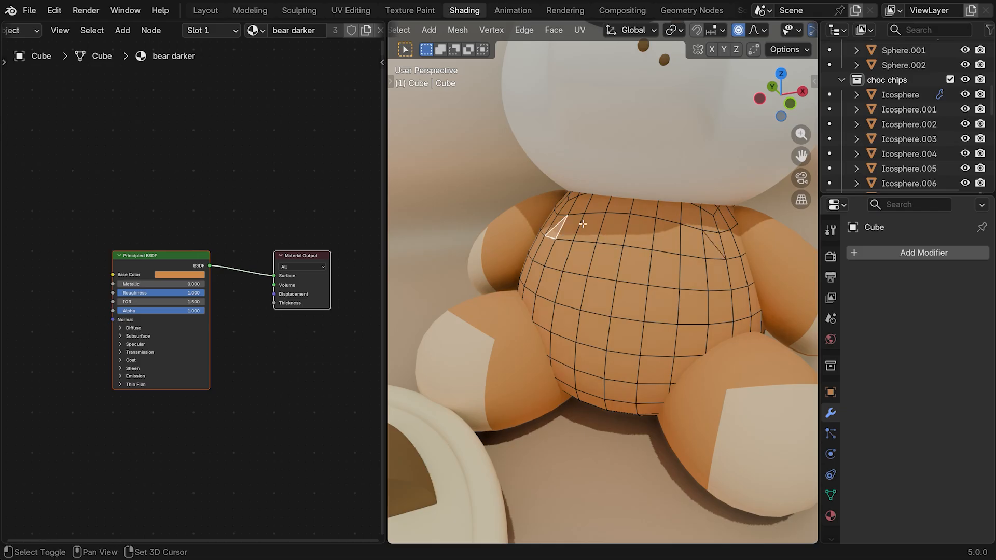
mouse_move(554, 235)
shift+mouse_down()
mouse_move(695, 230)
mouse_move(720, 321)
shift+mouse_up()
shift+click(719, 336)
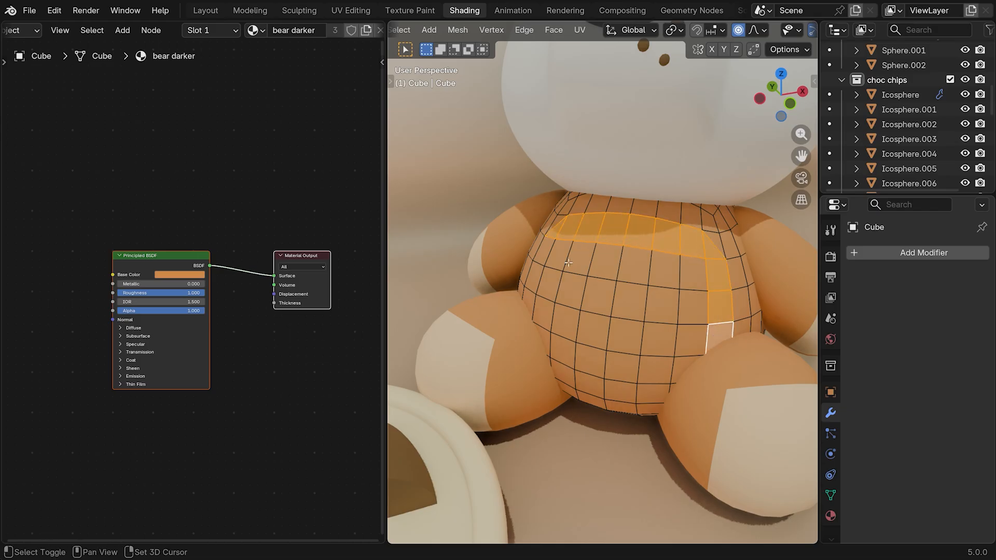
shift+click(547, 249)
shift+click(534, 277)
shift+click(529, 303)
shift+click(563, 372)
shift+click(549, 360)
shift+drag(549, 358, 672, 387)
key(c)
mouse_move(582, 300)
mouse_down()
mouse_move(560, 256)
mouse_move(555, 322)
mouse_move(588, 352)
mouse_move(674, 358)
mouse_move(690, 307)
mouse_move(625, 265)
mouse_move(630, 297)
mouse_up()
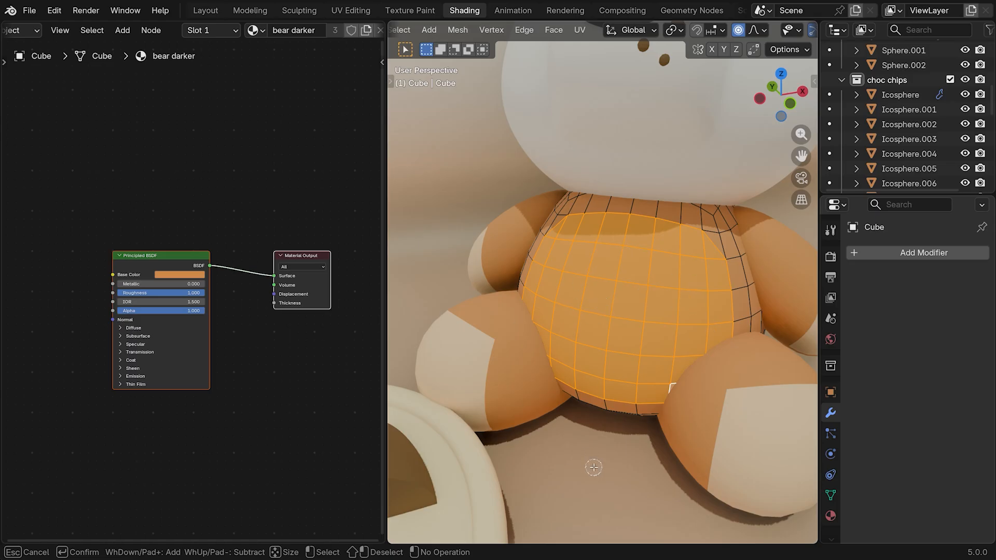
key(Escape)
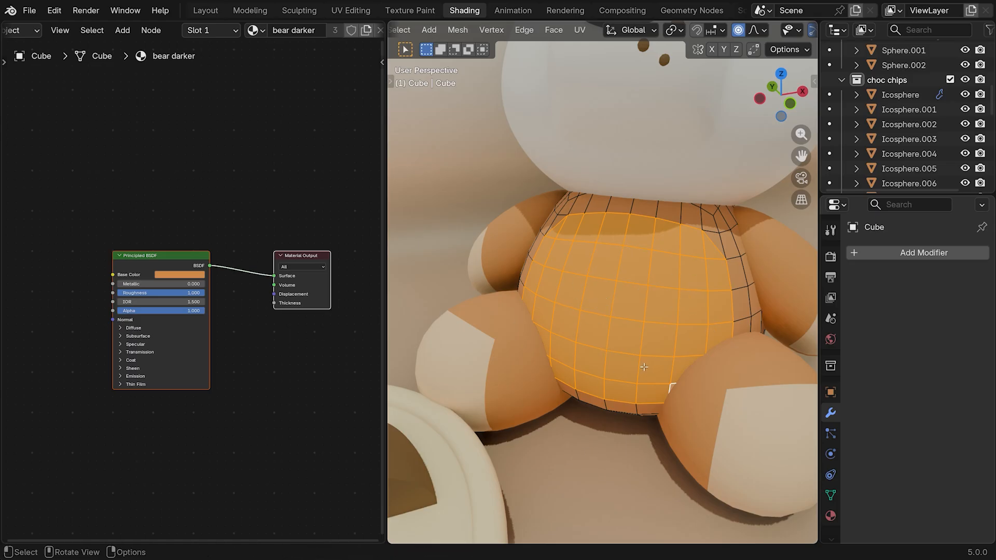
Step: Assign bear lighter to the selected belly faces and return to Object Mode
click(211, 30)
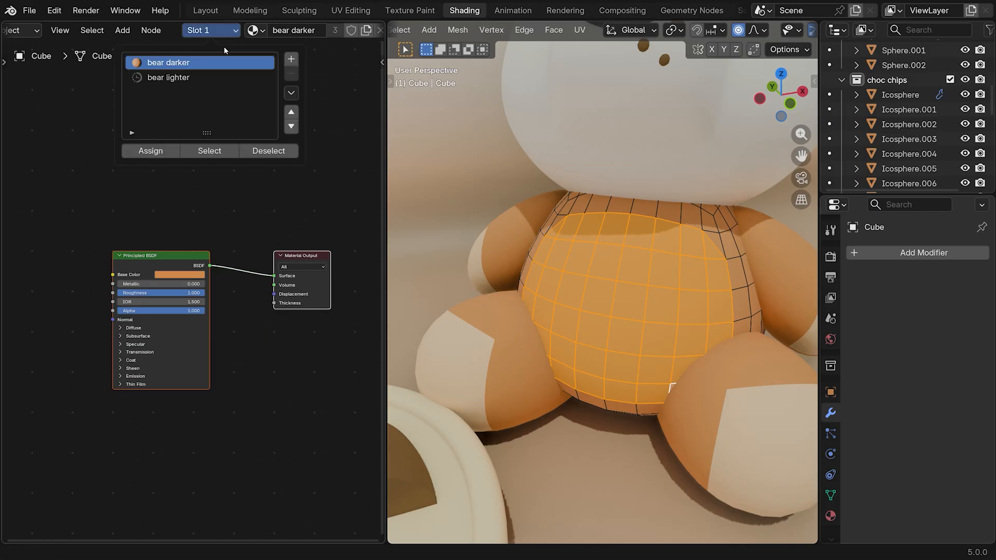
click(176, 77)
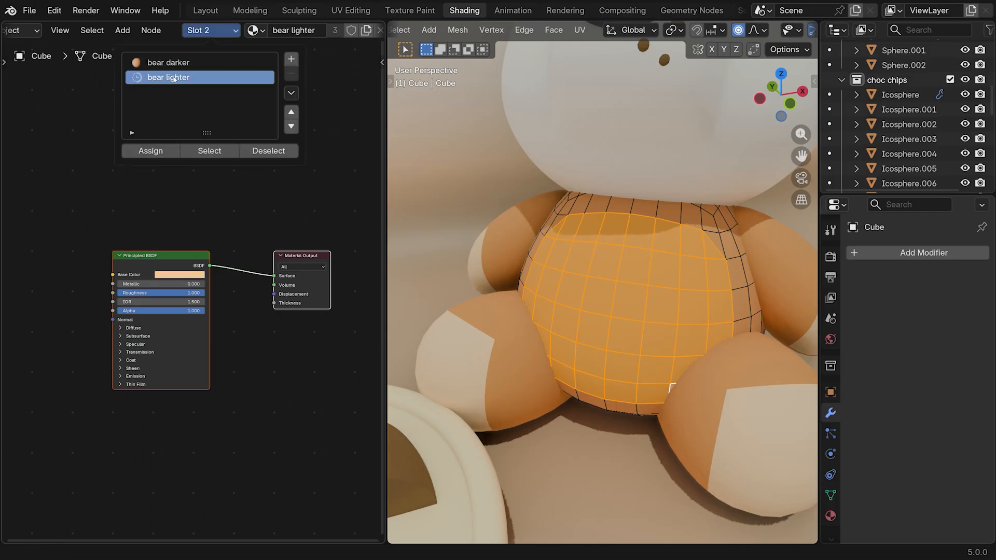
click(156, 151)
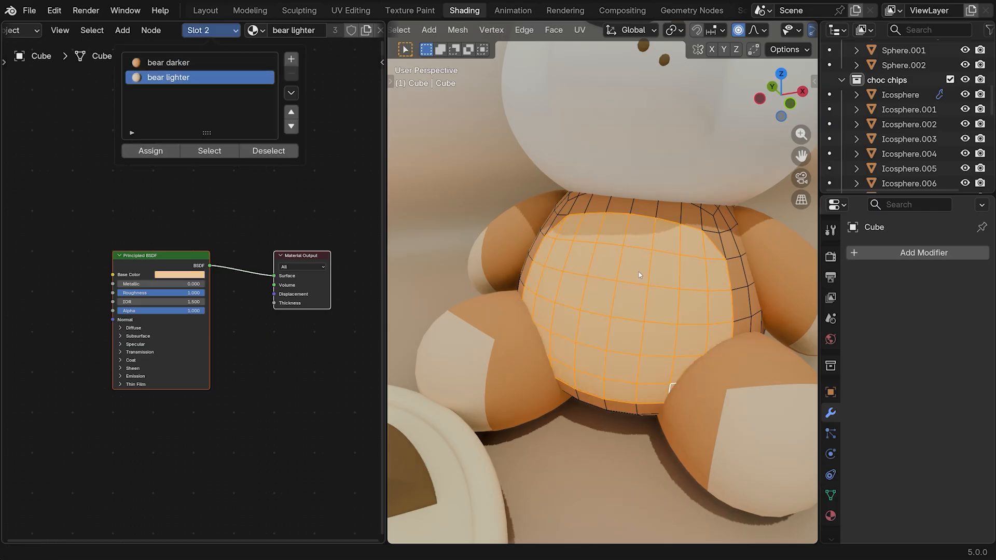
key(Tab)
scroll(647, 291, down, 6)
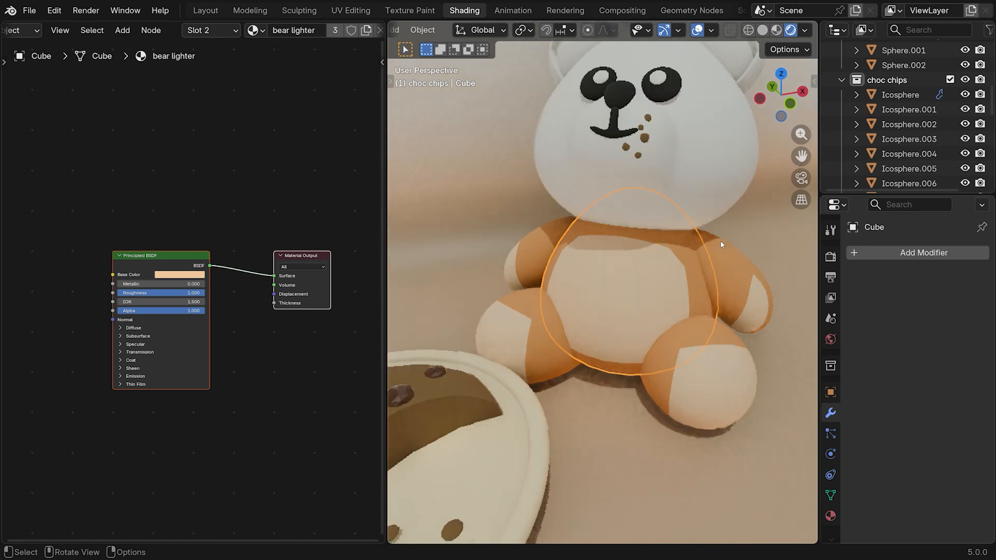
Step: Give the teddy bear's ears the existing bear darker material and add a second slot holding bear lighter
click(688, 115)
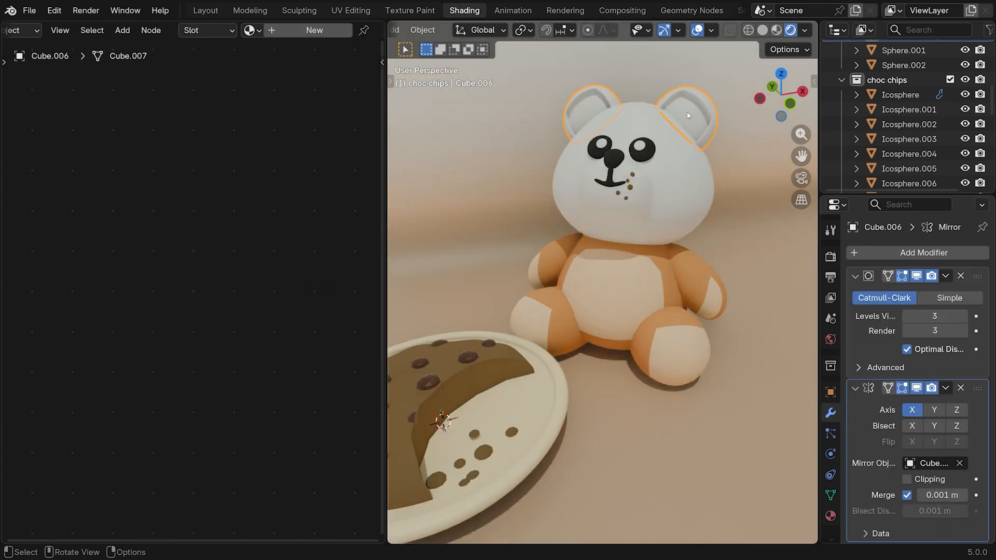
click(252, 30)
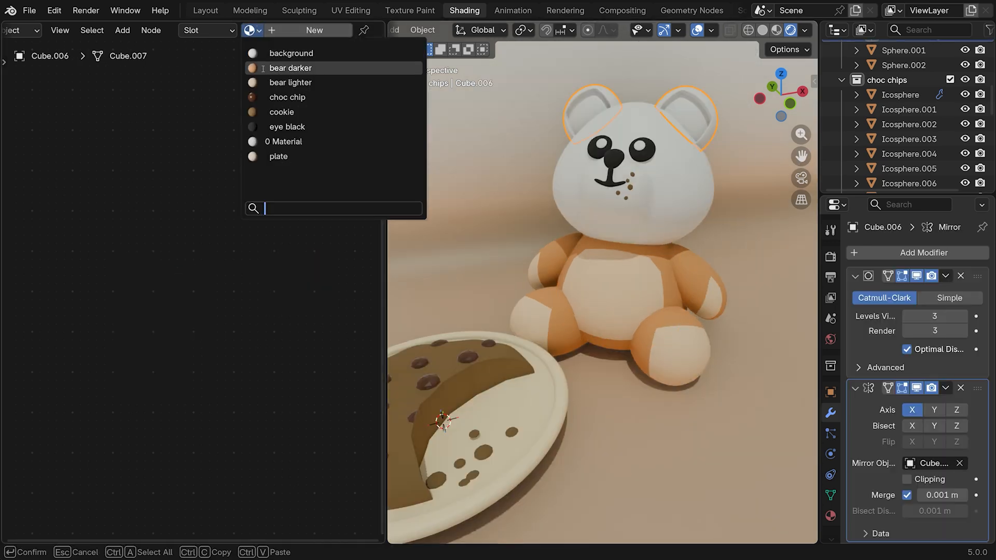
click(267, 67)
click(219, 31)
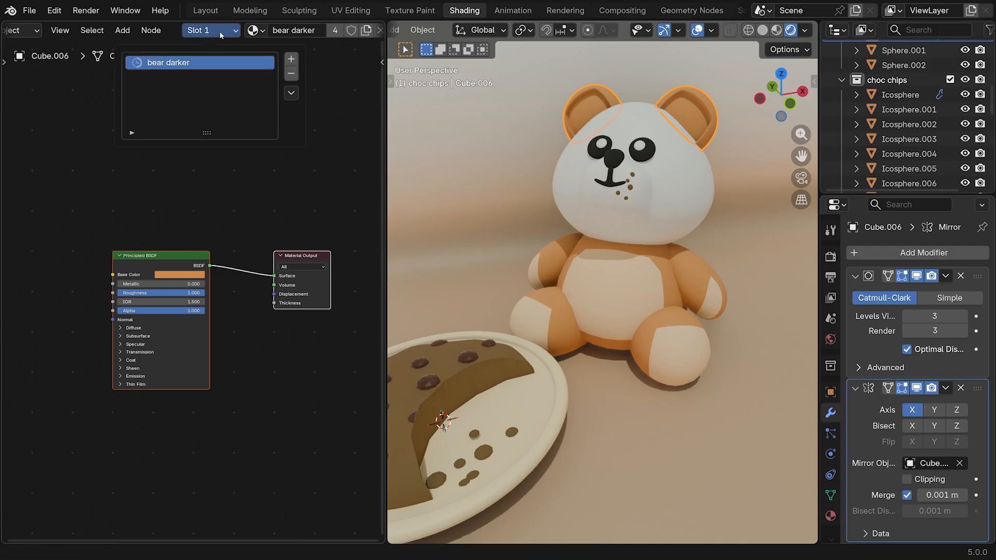
click(291, 60)
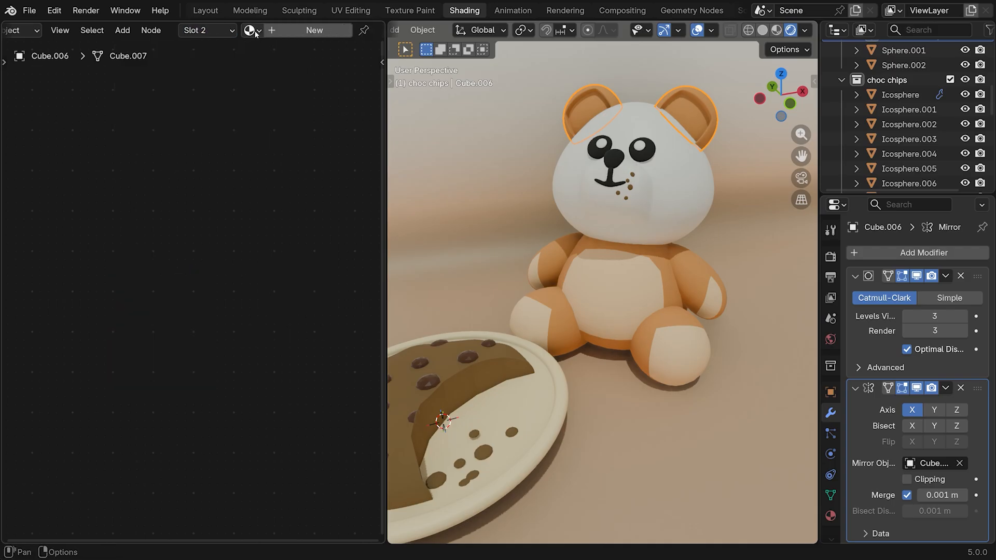
click(252, 30)
click(262, 83)
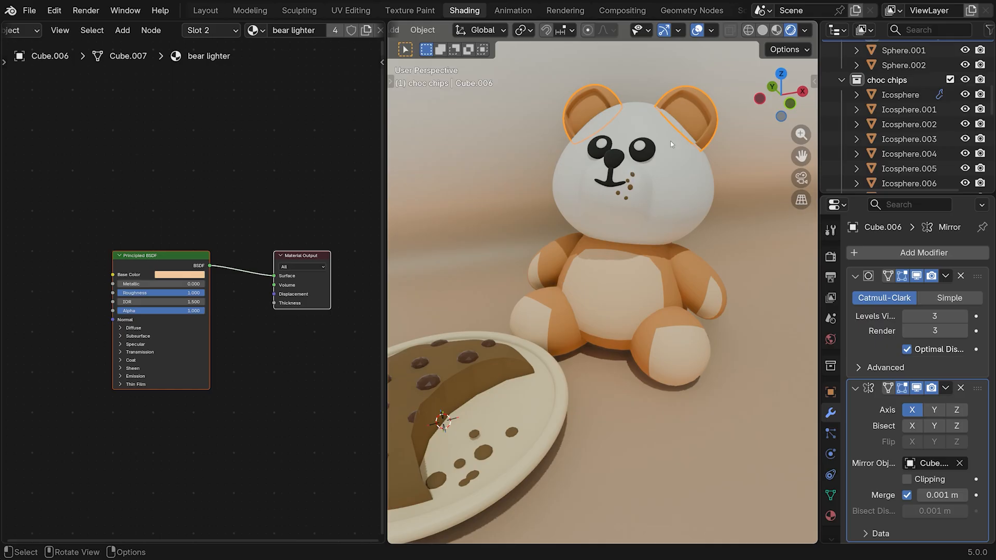
Step: Isolate the ears in local view and, in Edit Mode, select the face loop along the ear's inner rim
key(slash)
middle_drag(744, 246, 727, 231)
scroll(727, 231, up, 2)
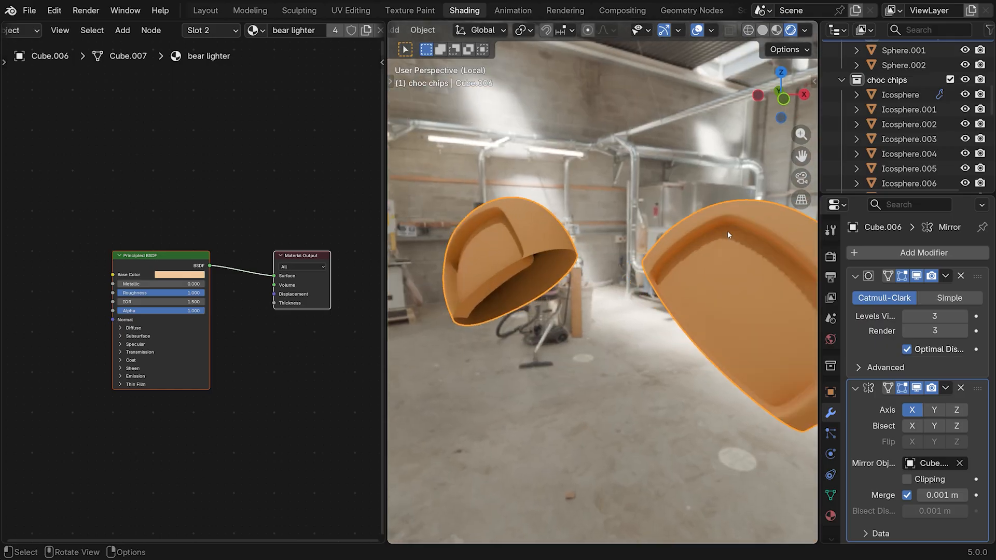
drag(801, 156, 698, 117)
middle_drag(768, 290, 393, 304)
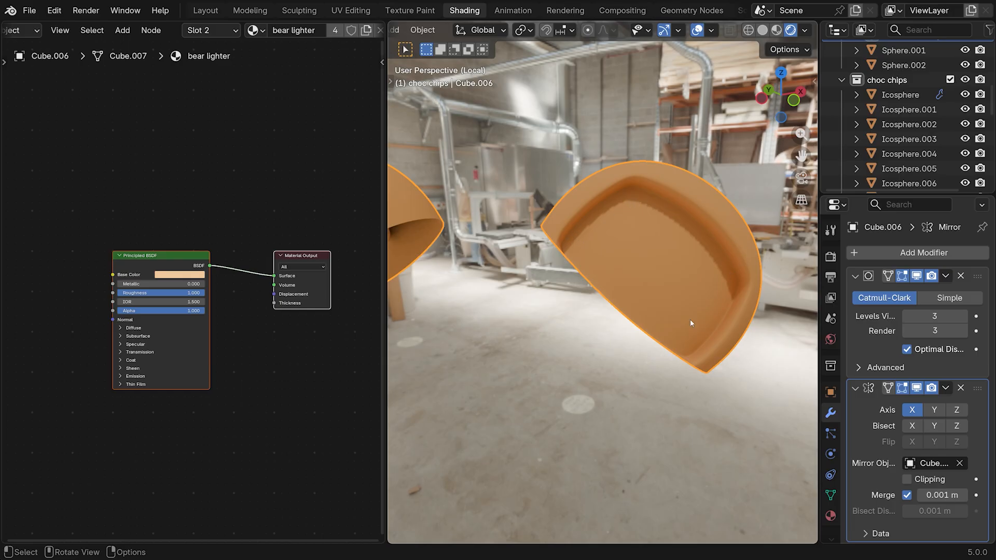
middle_drag(689, 323, 706, 240)
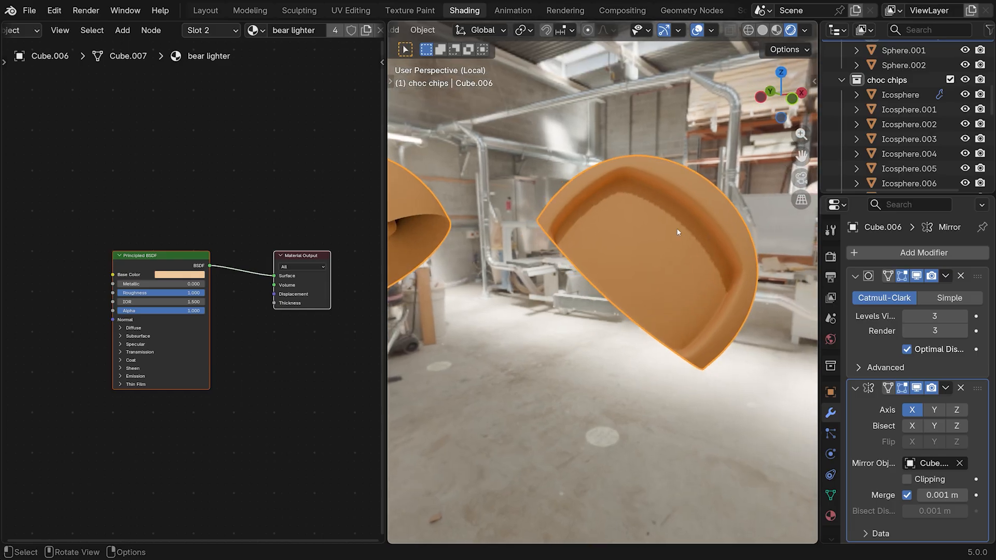
key(Tab)
scroll(737, 253, up, 2)
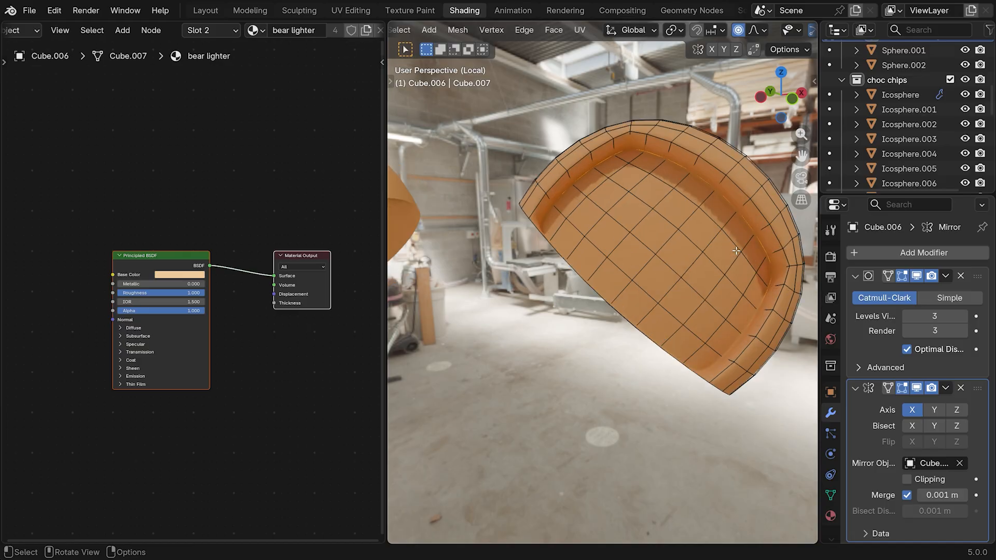
click(716, 180)
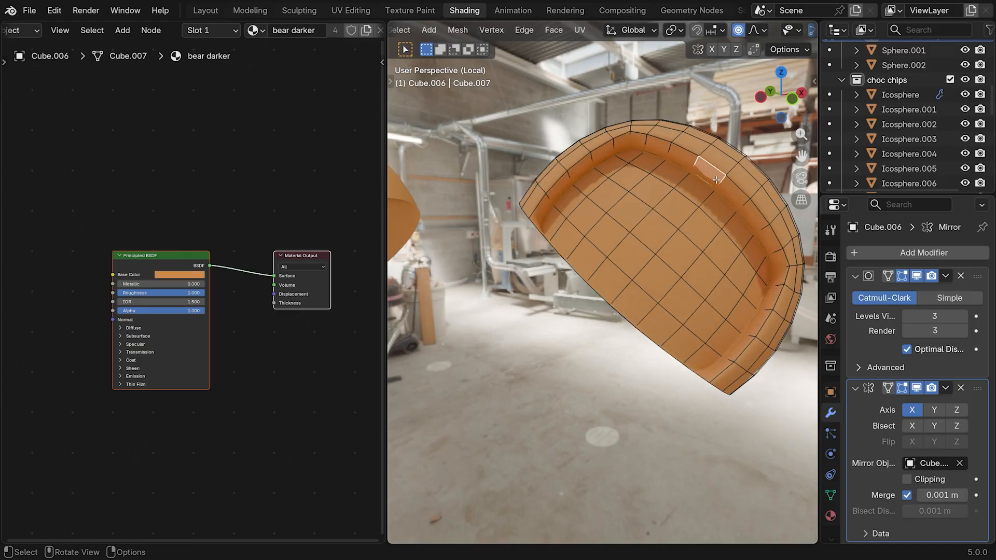
alt+click(695, 162)
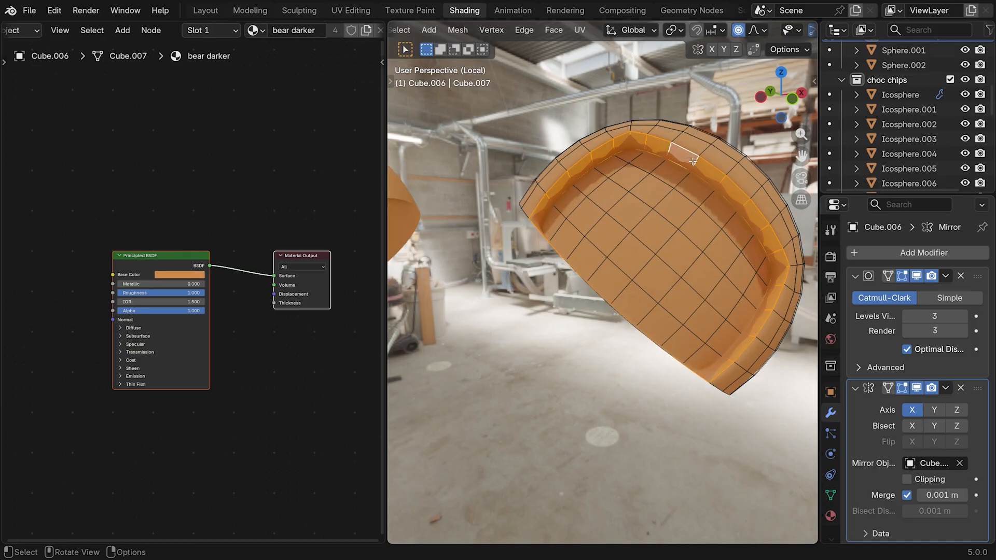
Step: Add the face loop of the ear's recessed inner wall to the selection, using X-ray only while picking it
scroll(602, 29, down, 5)
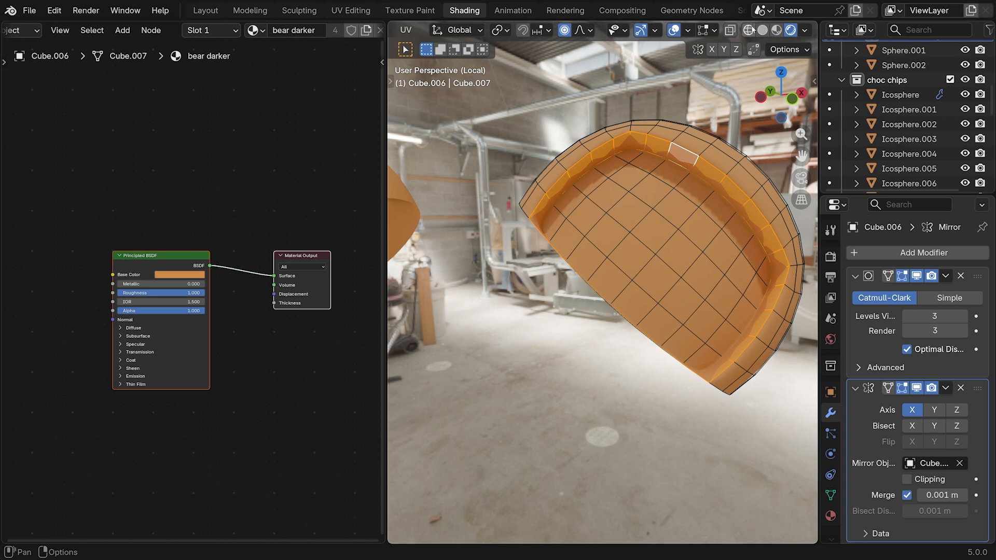
click(731, 34)
scroll(710, 190, up, 2)
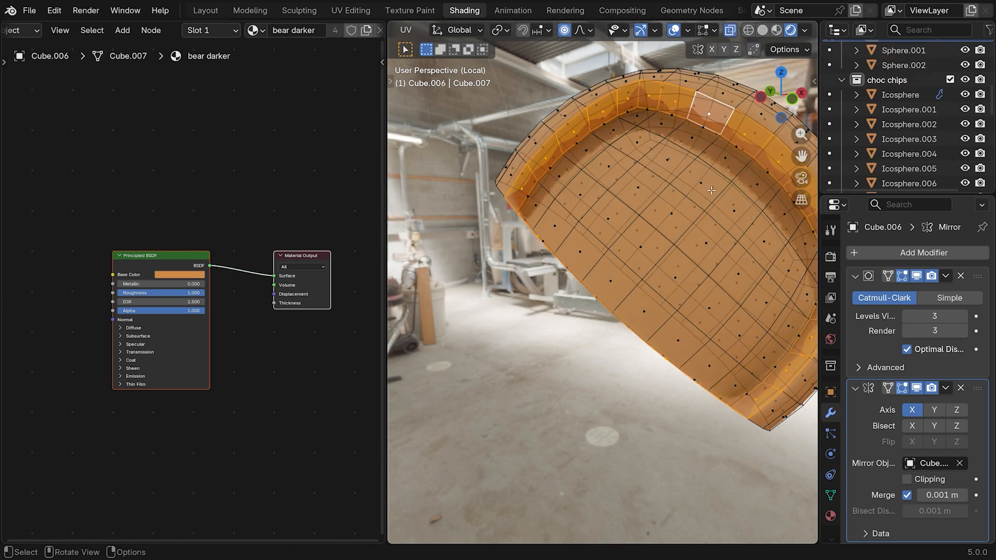
scroll(710, 190, up, 1)
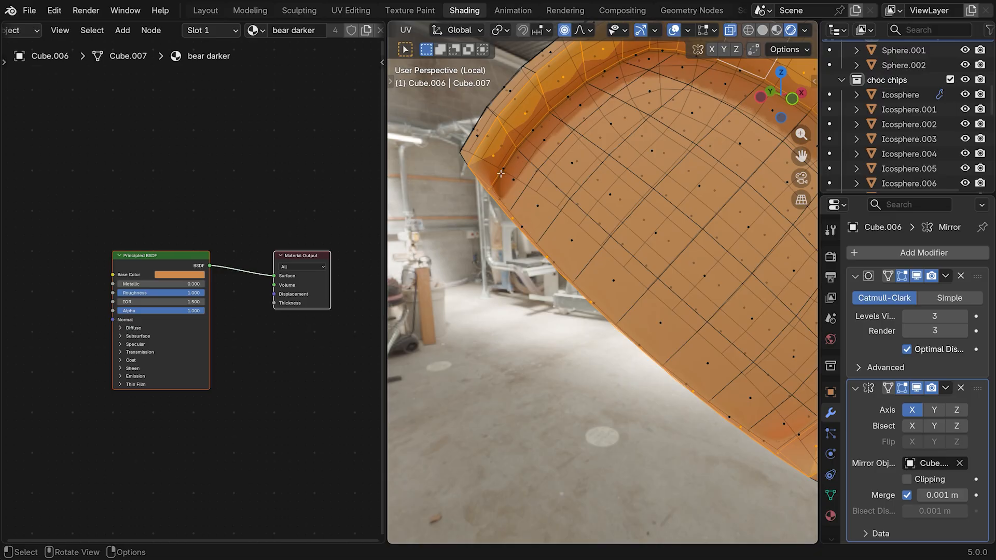
alt+shift+click(516, 149)
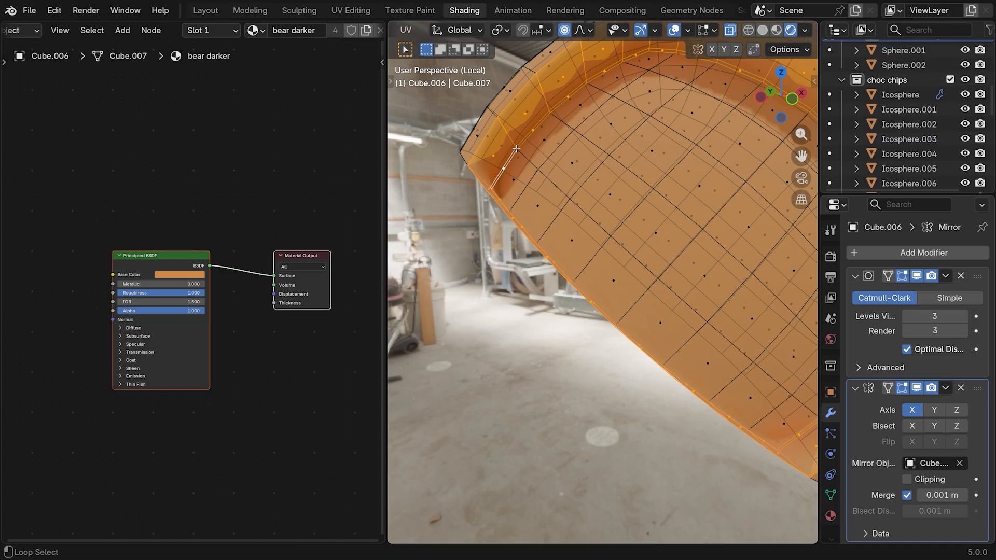
scroll(661, 132, down, 3)
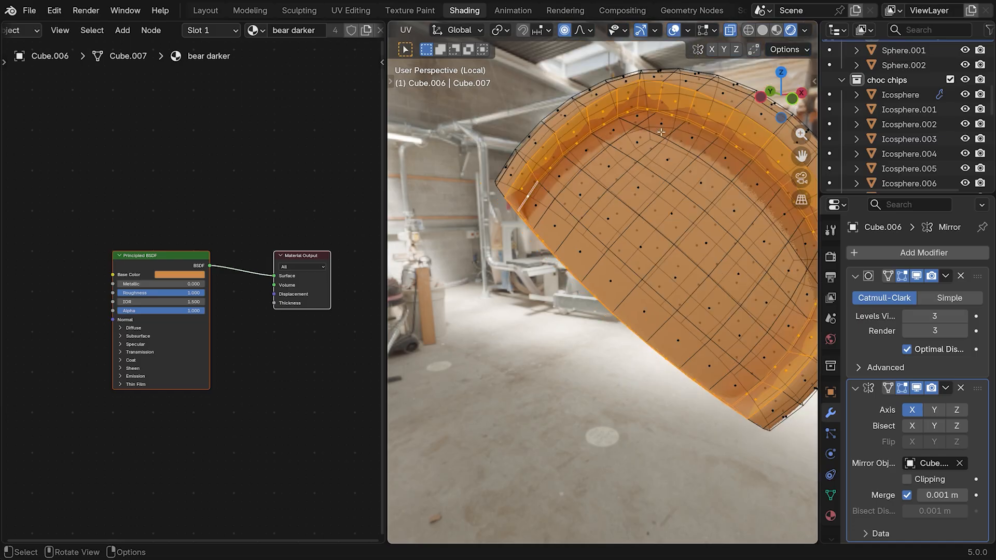
scroll(663, 150, down, 2)
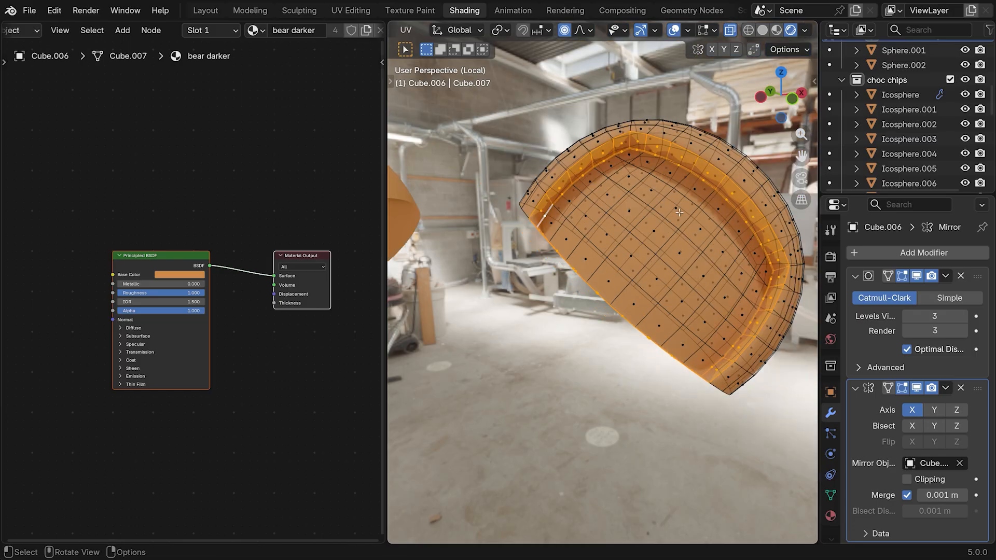
key(alt+z)
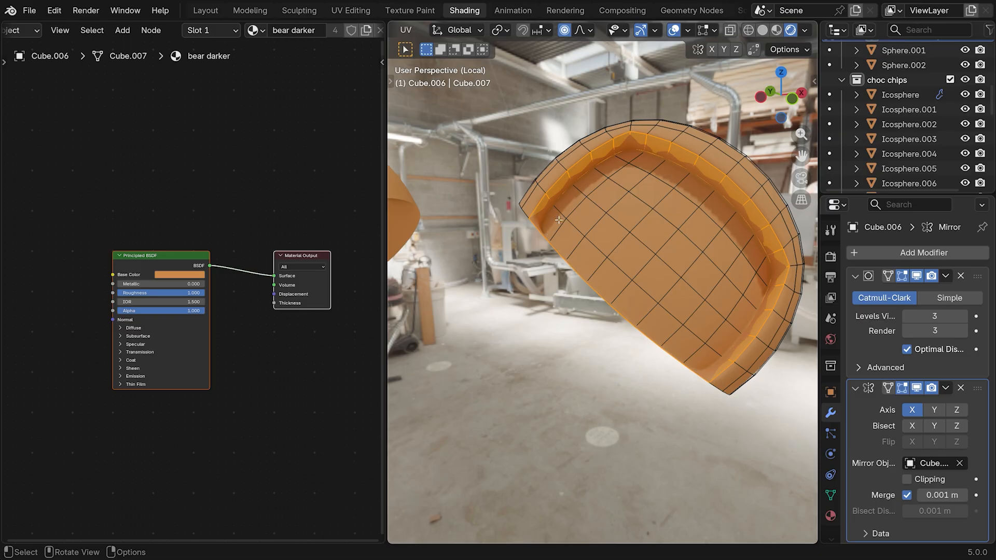
Step: Fill in the remaining faces of the ear's recessed inner surface with Circle Select
key(c)
mouse_move(559, 219)
mouse_down()
mouse_move(596, 189)
mouse_move(654, 171)
mouse_move(638, 244)
mouse_move(571, 267)
mouse_move(710, 347)
mouse_move(757, 259)
mouse_move(767, 311)
mouse_move(746, 275)
mouse_move(698, 272)
mouse_move(715, 205)
mouse_up()
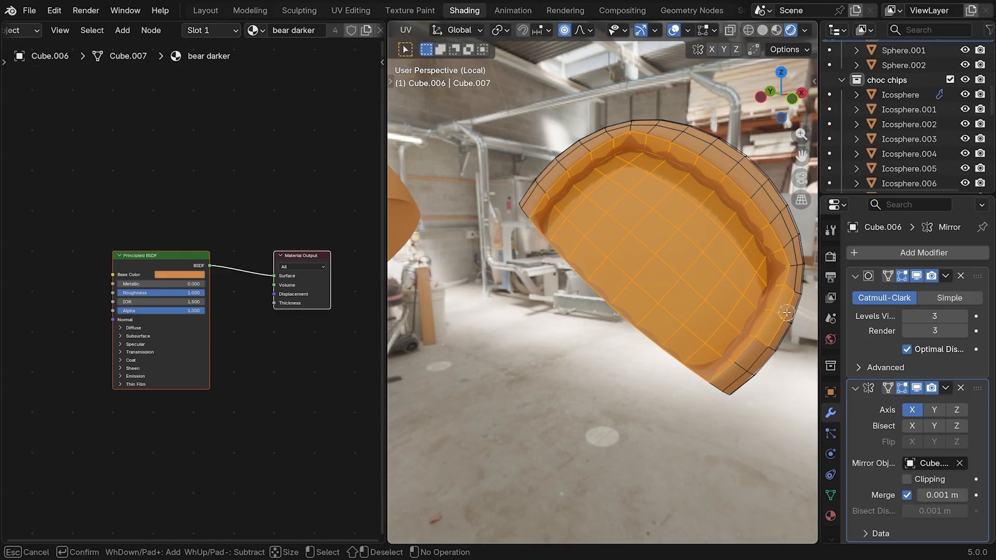
key(Escape)
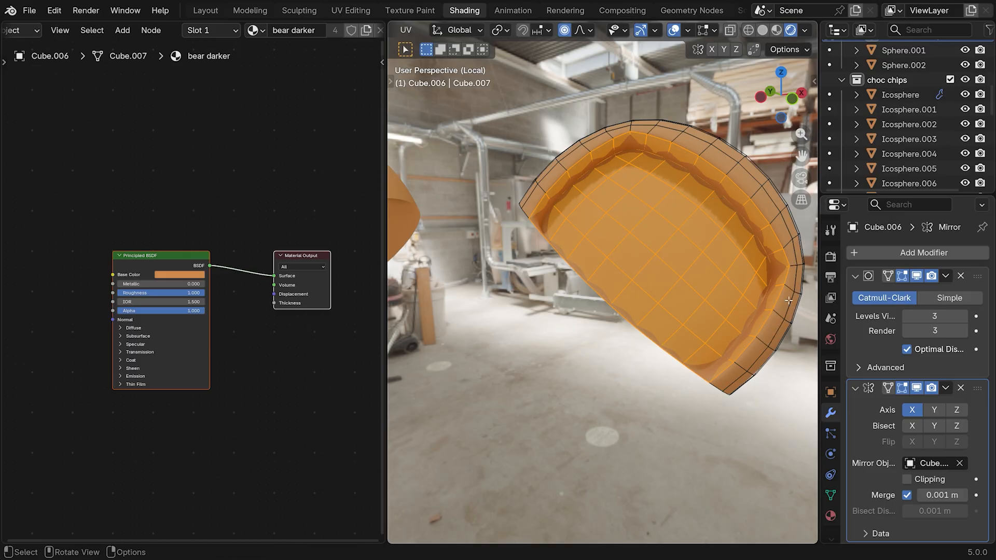
Step: Assign bear lighter to the selected inner ear faces, then leave local view and return to Object Mode
click(218, 31)
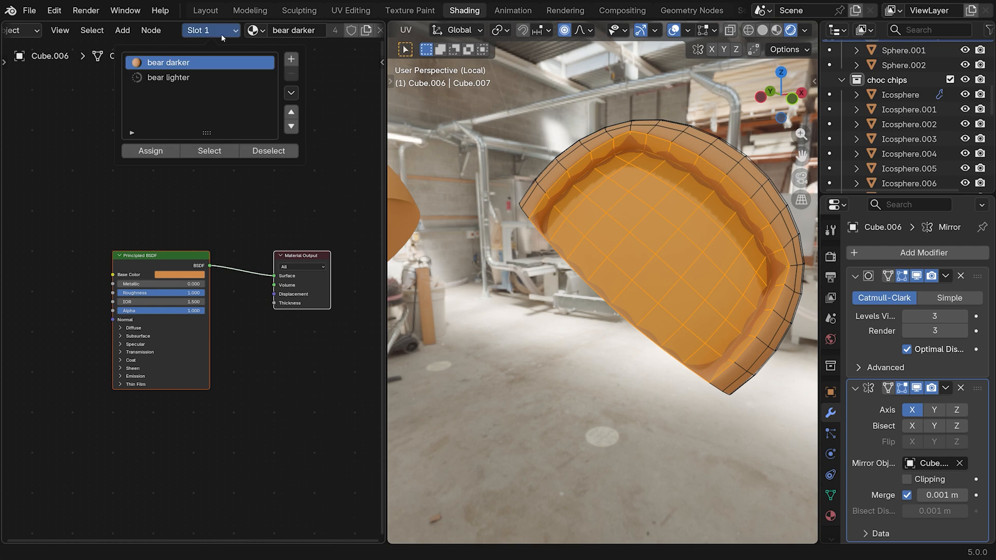
click(171, 77)
click(151, 150)
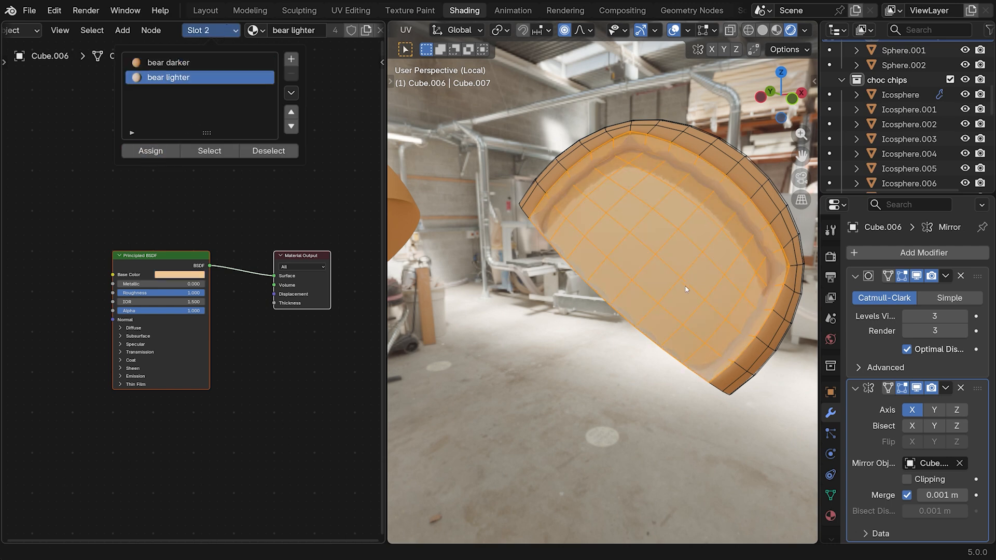
key(KP_Divide)
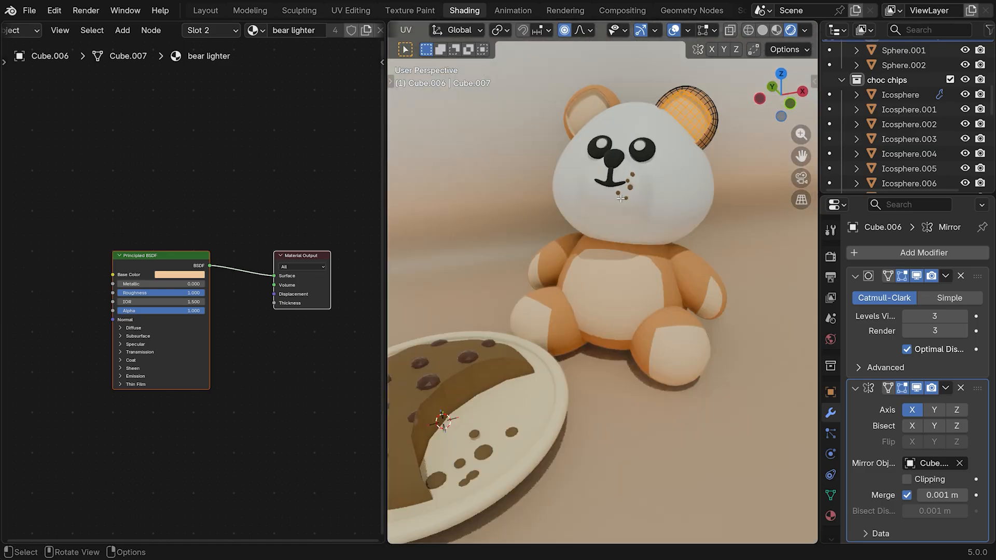
key(Tab)
Step: Give the teddy bear's head the existing bear darker material and add a second slot holding bear lighter
click(729, 197)
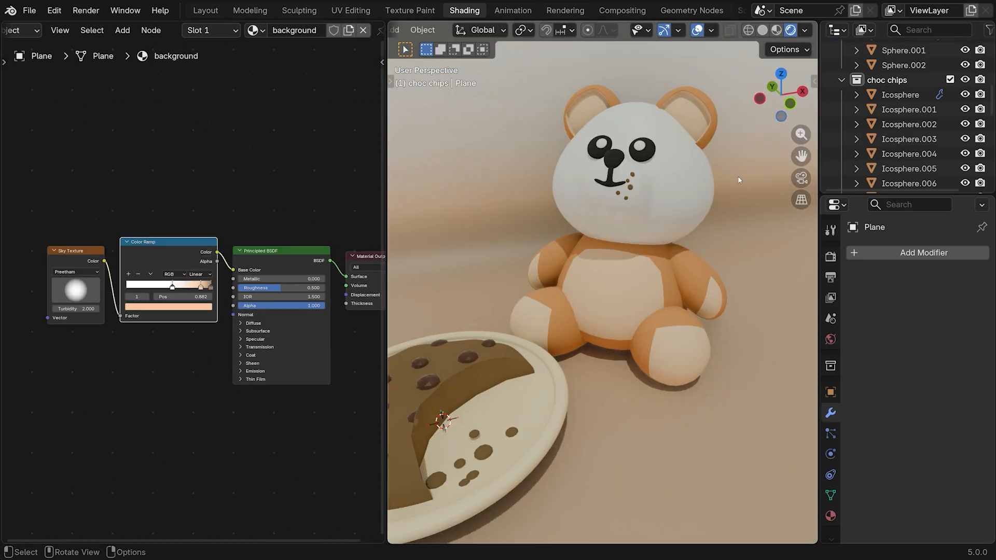
click(653, 177)
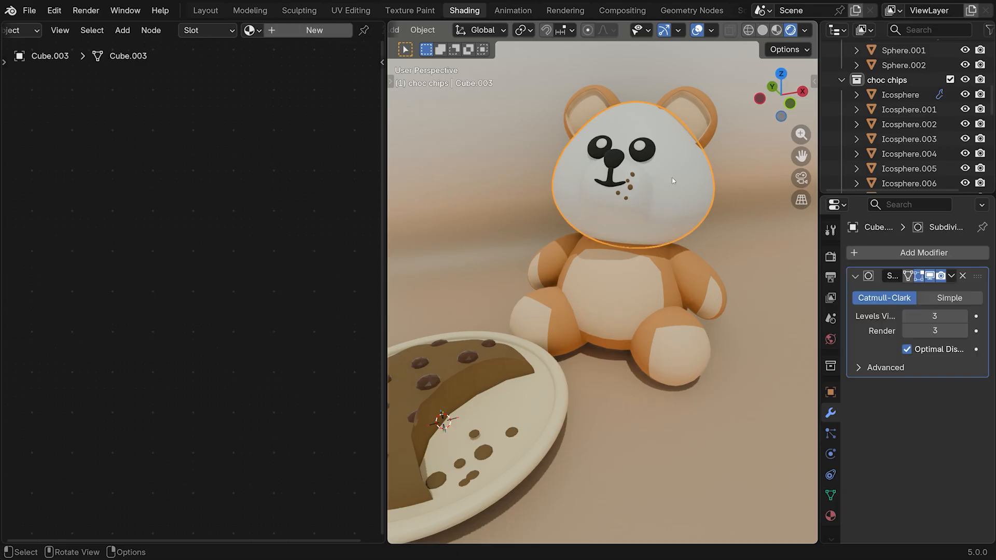
click(251, 31)
click(271, 67)
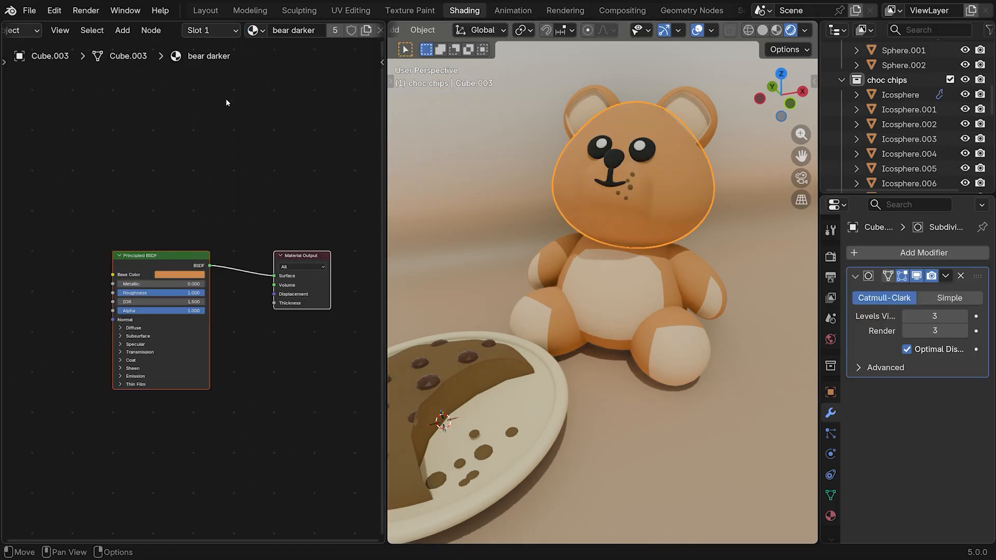
click(209, 30)
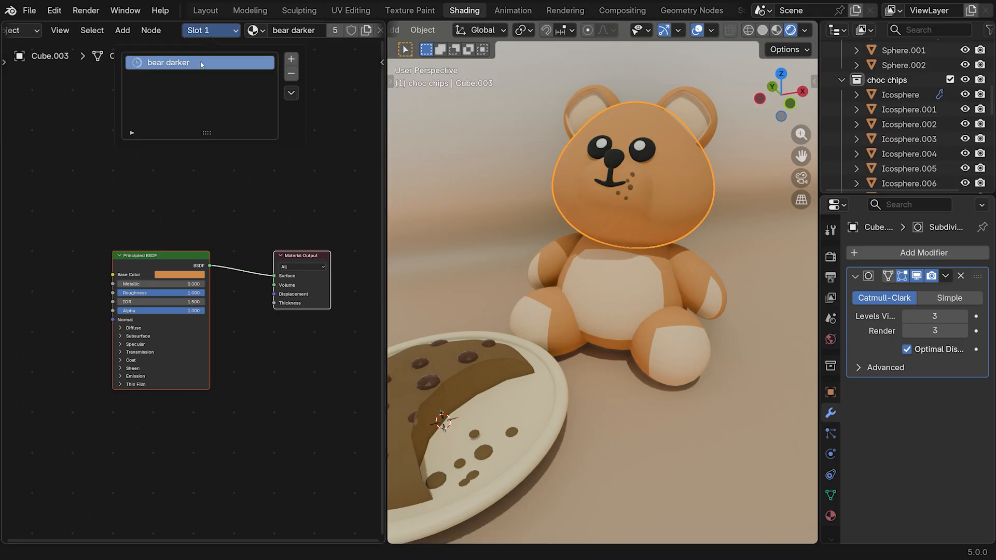
click(291, 59)
click(246, 32)
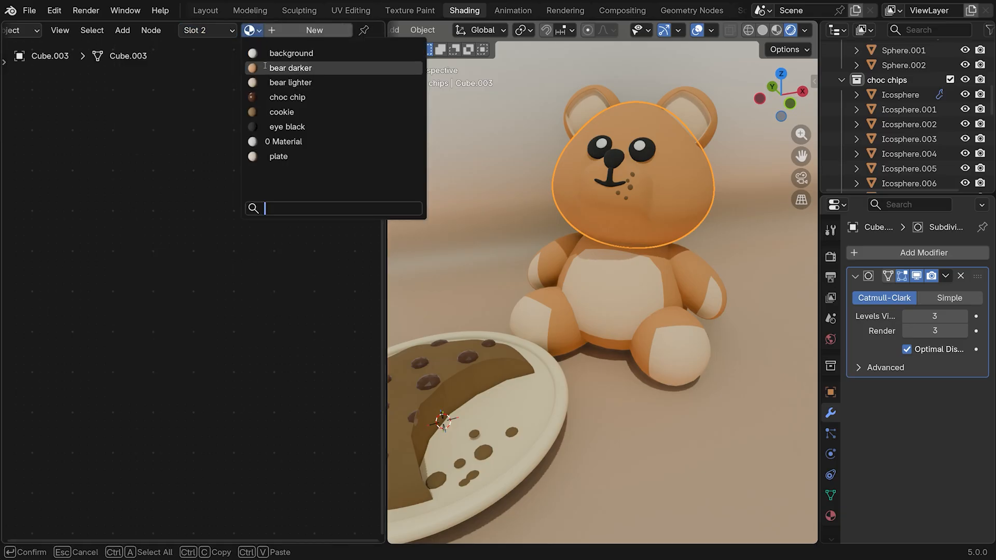
click(290, 82)
Step: Select the muzzle patch on the head mesh by picking its border face loop and filling the interior with Circle Select
scroll(740, 214, up, 2)
scroll(740, 214, up, 2)
drag(802, 158, 765, 300)
key(Tab)
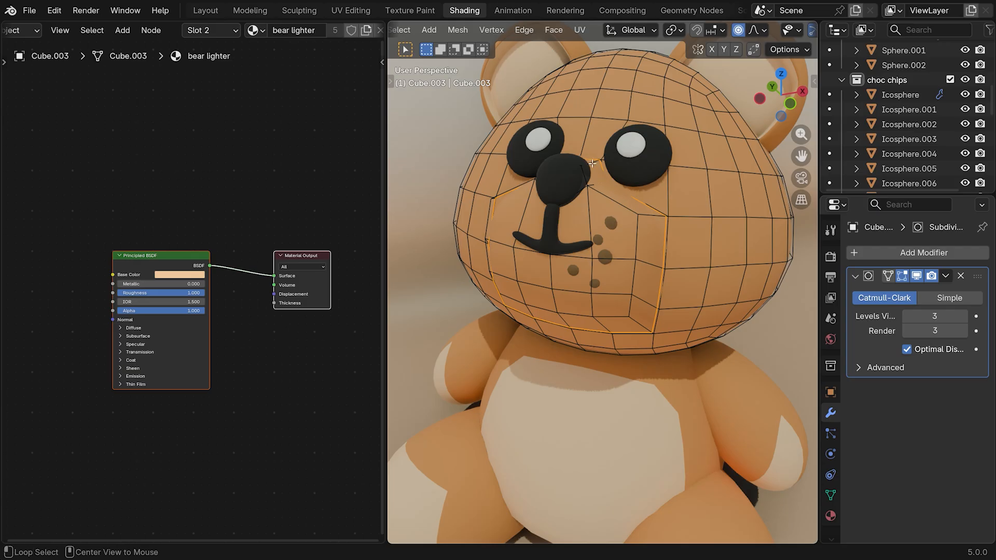
alt+click(645, 216)
middle_drag(584, 300, 622, 236)
key(c)
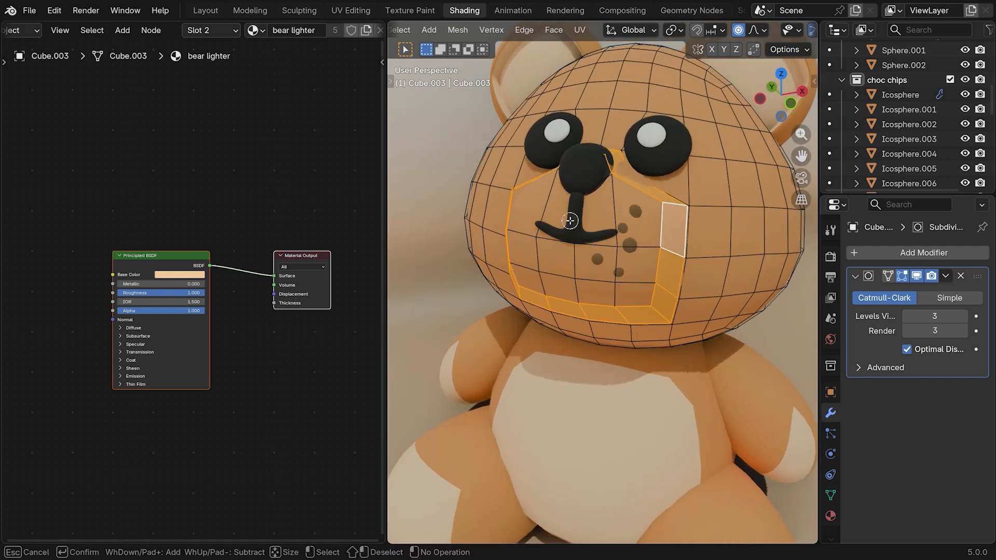
mouse_move(570, 221)
mouse_down()
mouse_move(563, 187)
mouse_move(596, 184)
mouse_move(539, 251)
mouse_move(586, 286)
mouse_move(621, 250)
mouse_up()
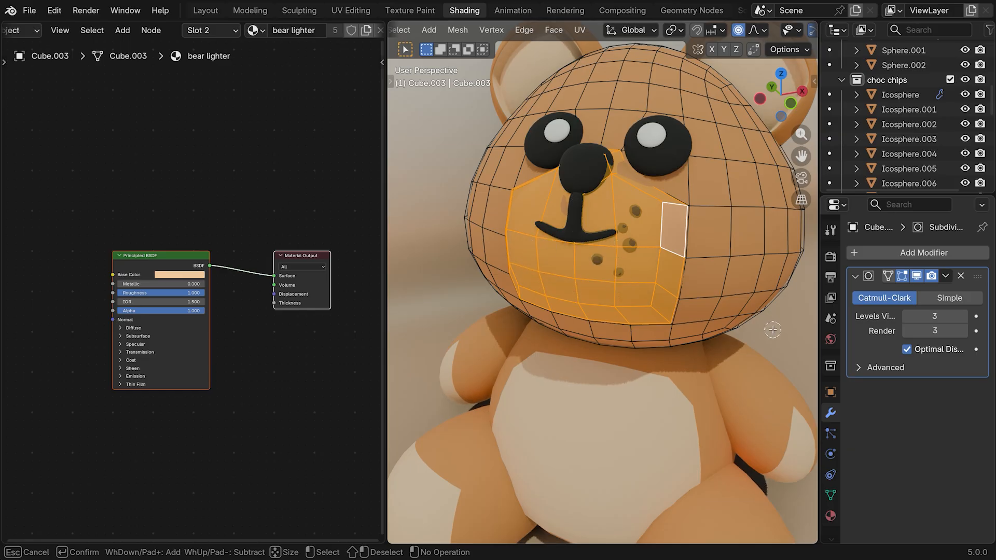
key(Escape)
drag(801, 156, 766, 207)
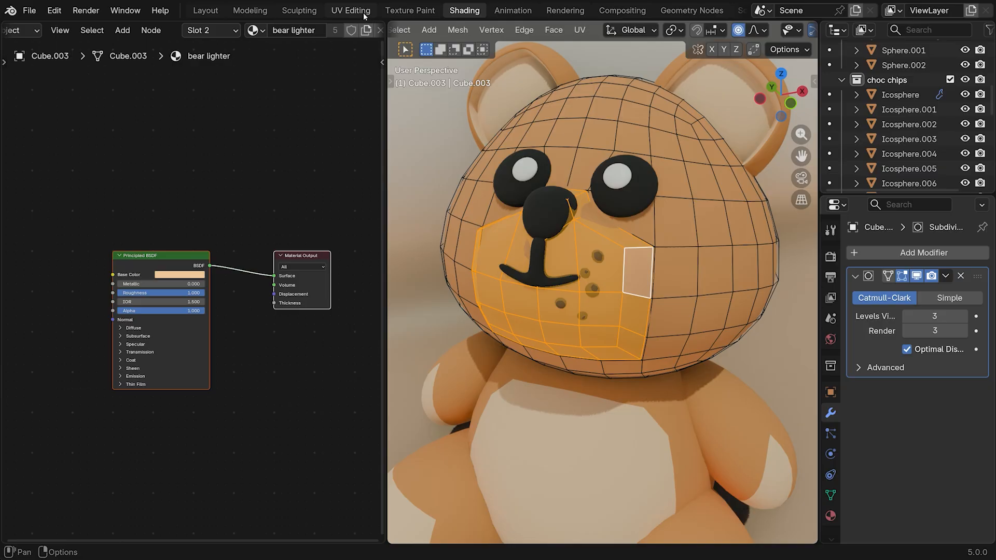
Step: Assign bear lighter to the selected muzzle faces and return to Object Mode
click(226, 31)
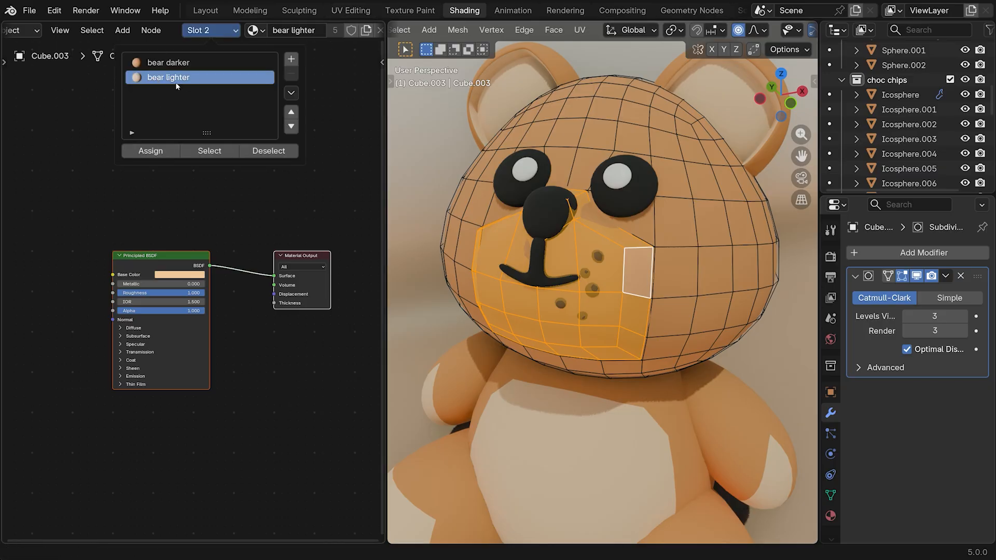
click(150, 150)
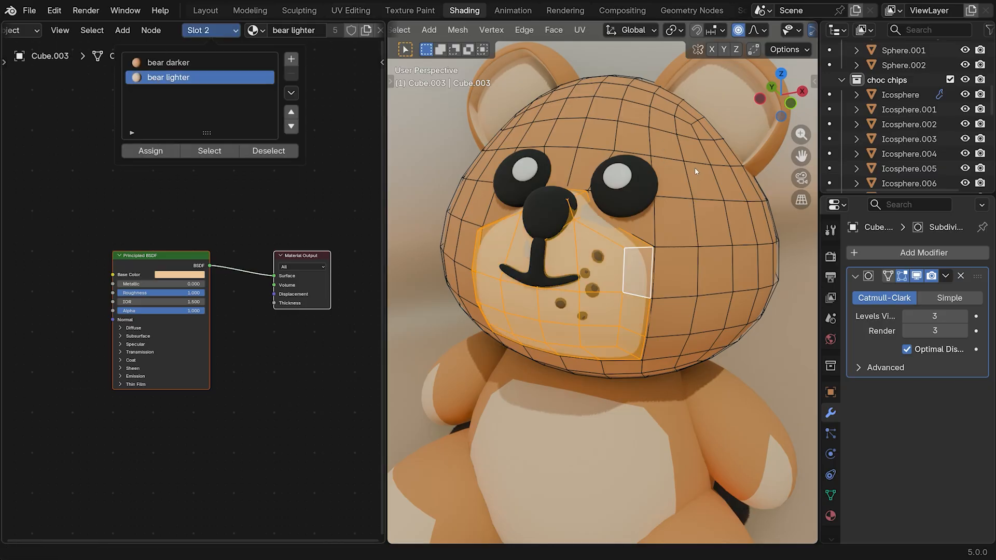
key(Tab)
scroll(711, 207, down, 6)
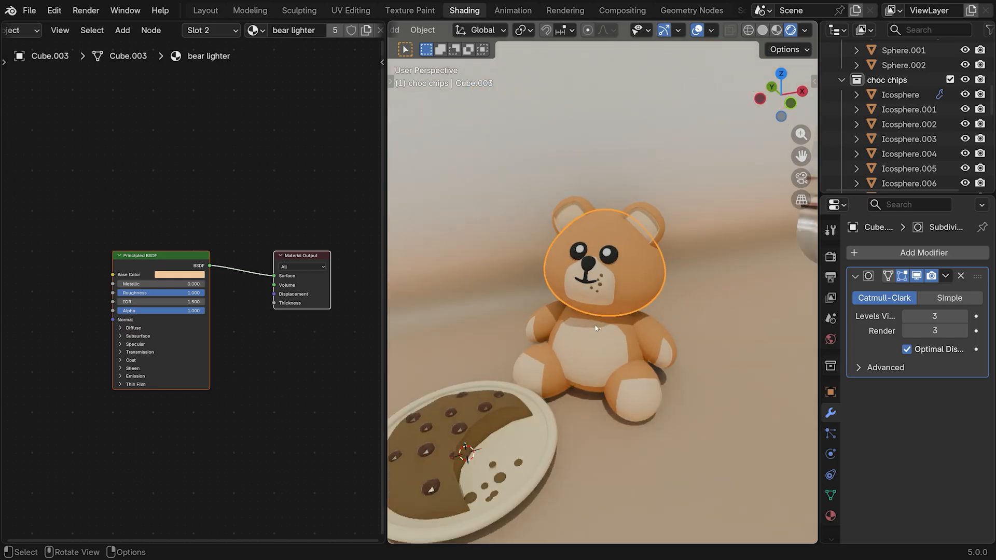
Step: Switch to the Layout workspace, display the scene with rendered shading, and view it through the camera
click(207, 11)
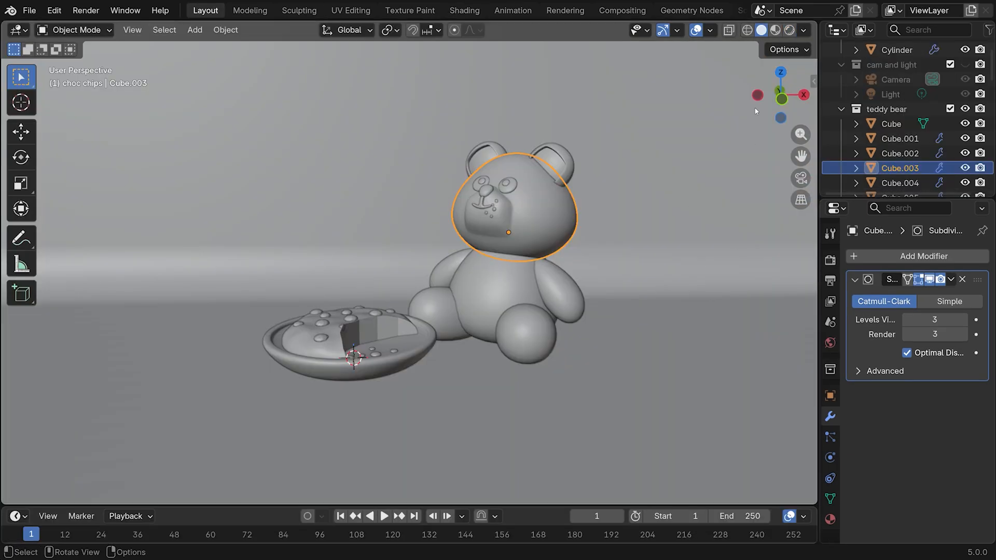
click(788, 29)
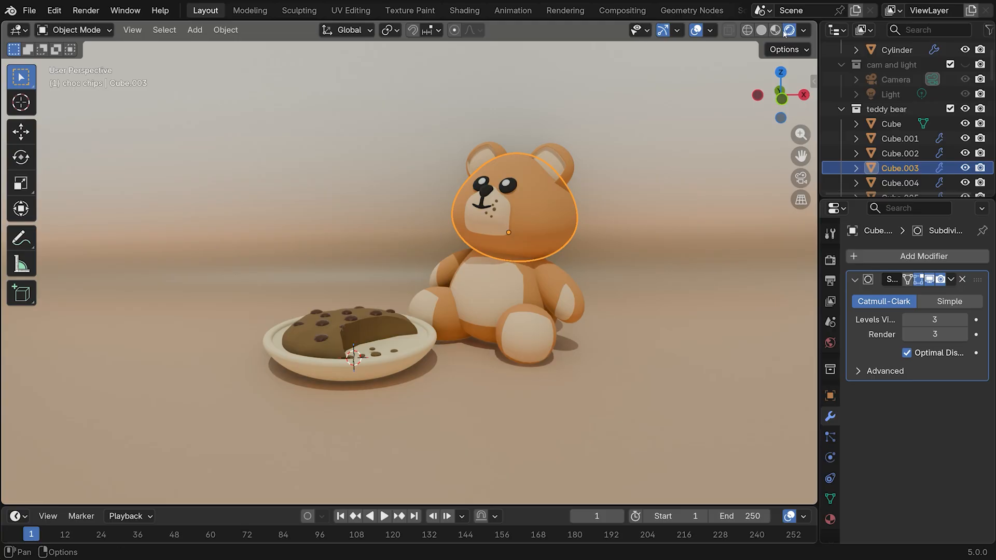
click(612, 282)
key(KP_1)
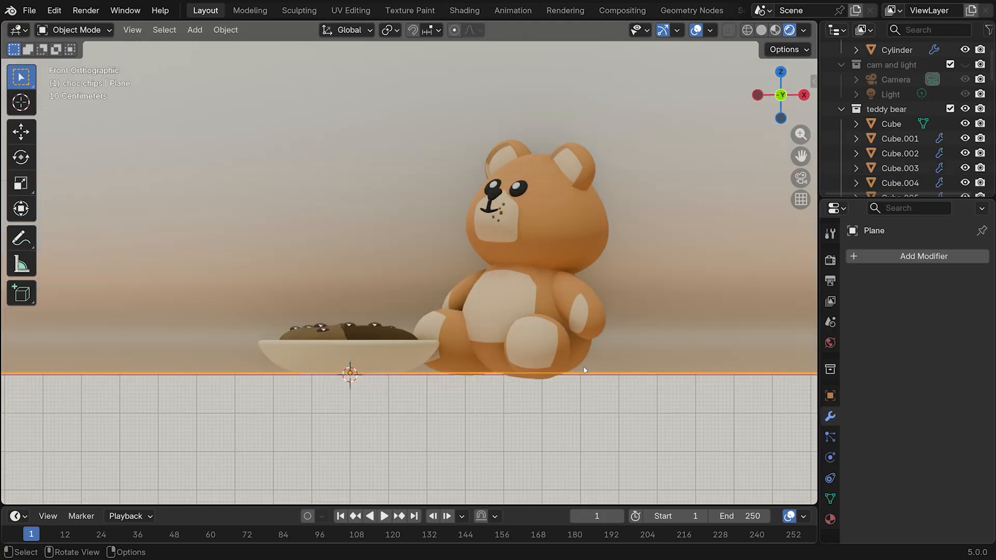
middle_drag(577, 334, 563, 365)
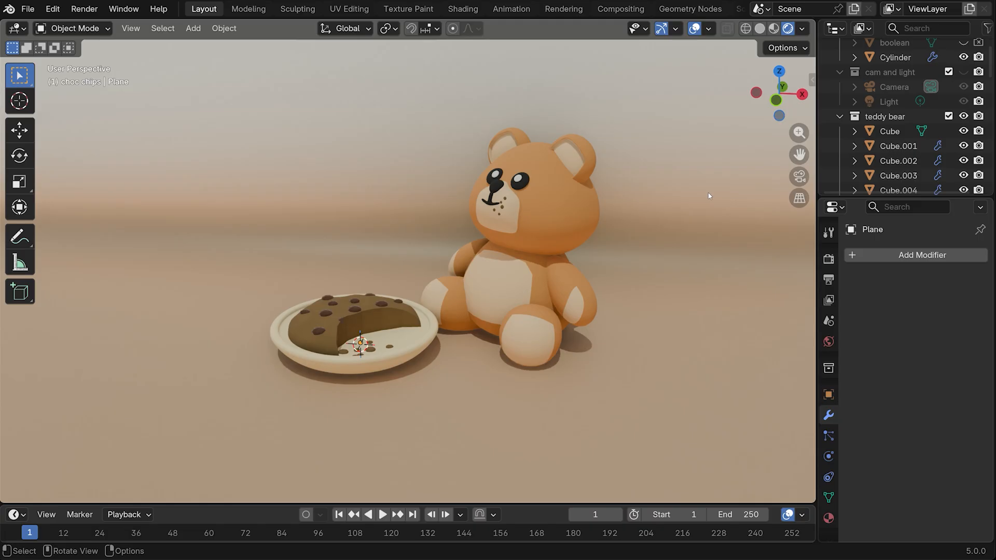
click(799, 177)
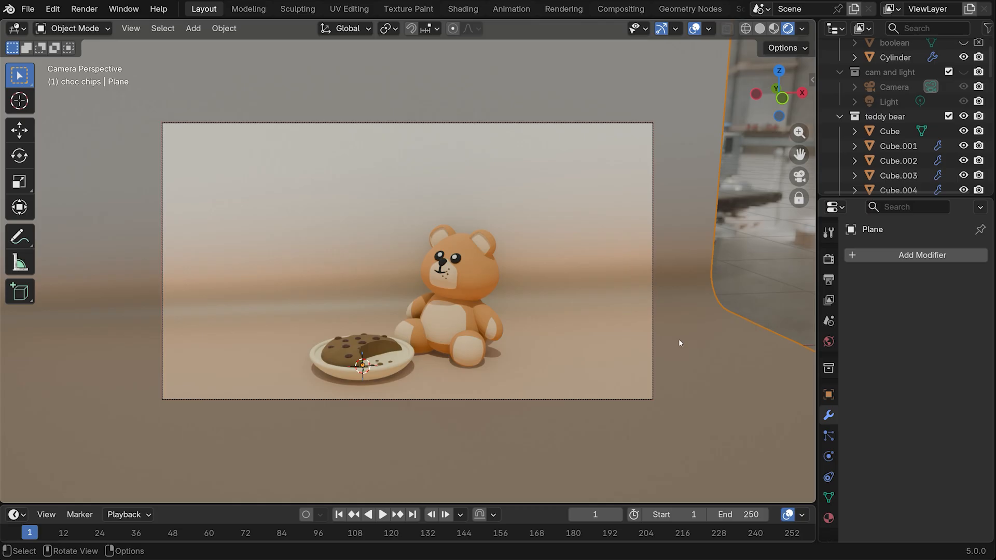
Step: Swing the camera around to face the bear more directly and move the backdrop plane about 0.48 m along X
middle_drag(685, 357, 714, 348)
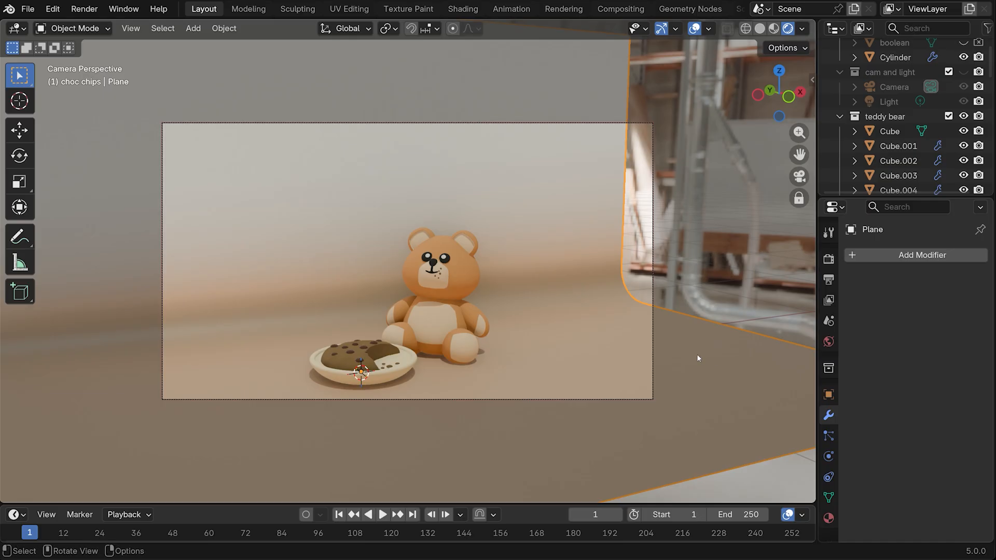
key(g)
key(x)
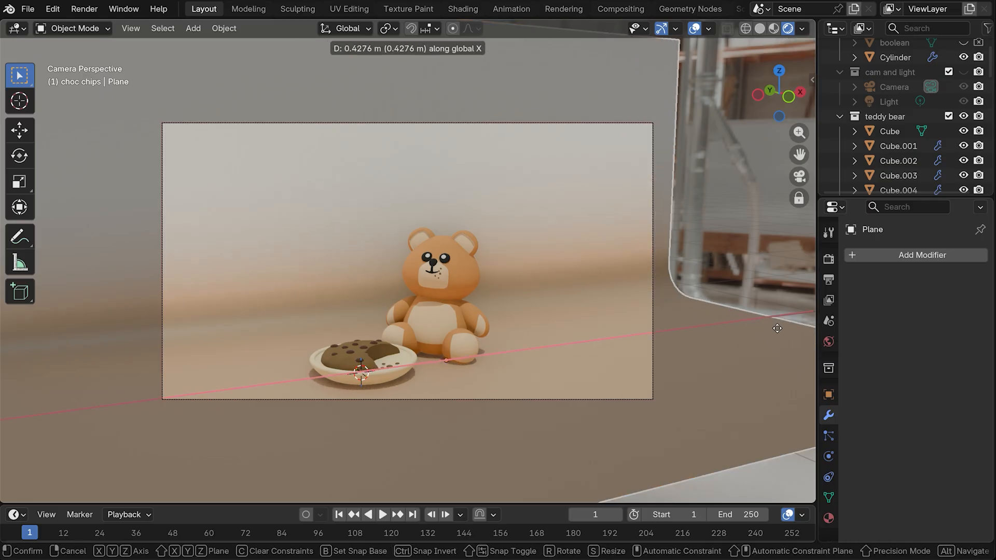
click(787, 325)
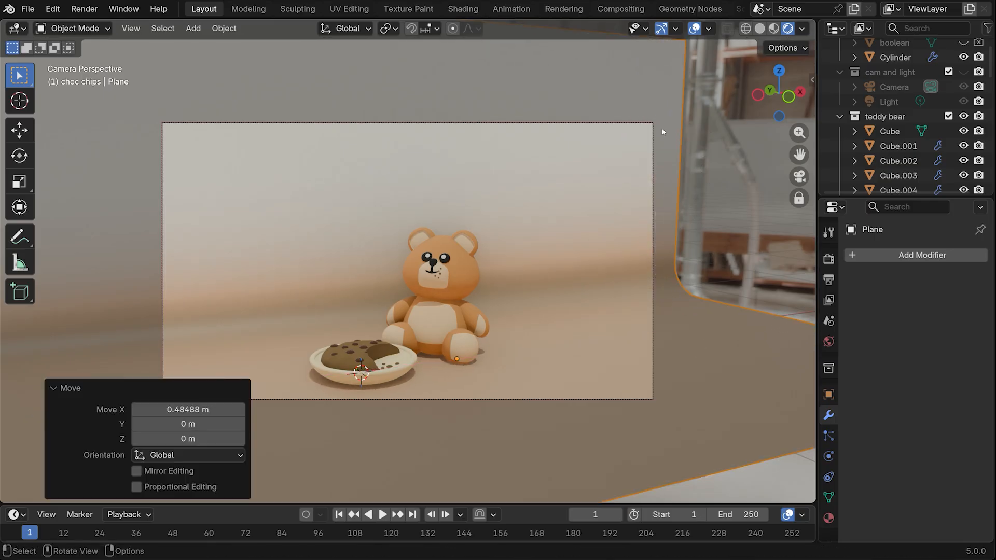
Step: Turn the camera slightly further around the scene and scale the backdrop plane by about 1.115 along X
middle_drag(695, 331, 707, 325)
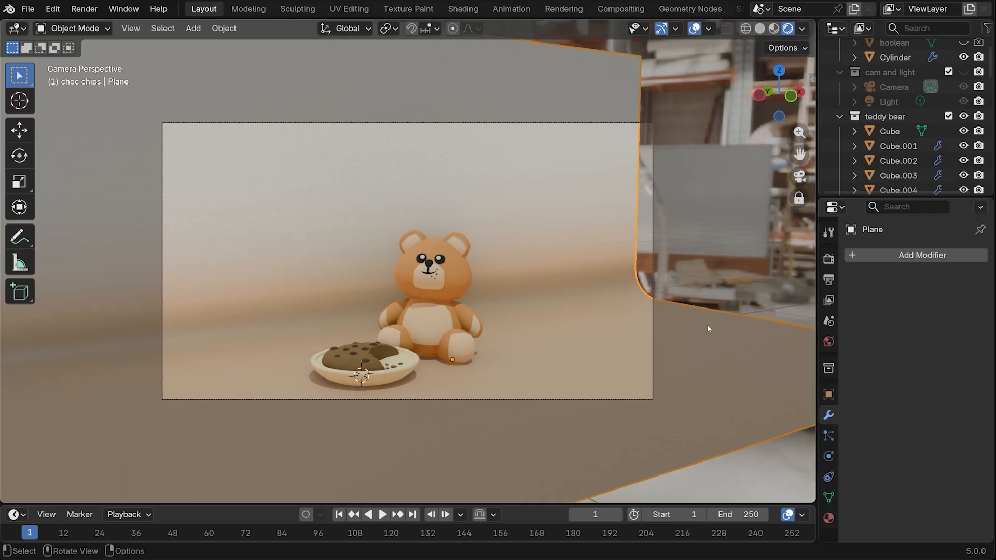
key(s)
key(x)
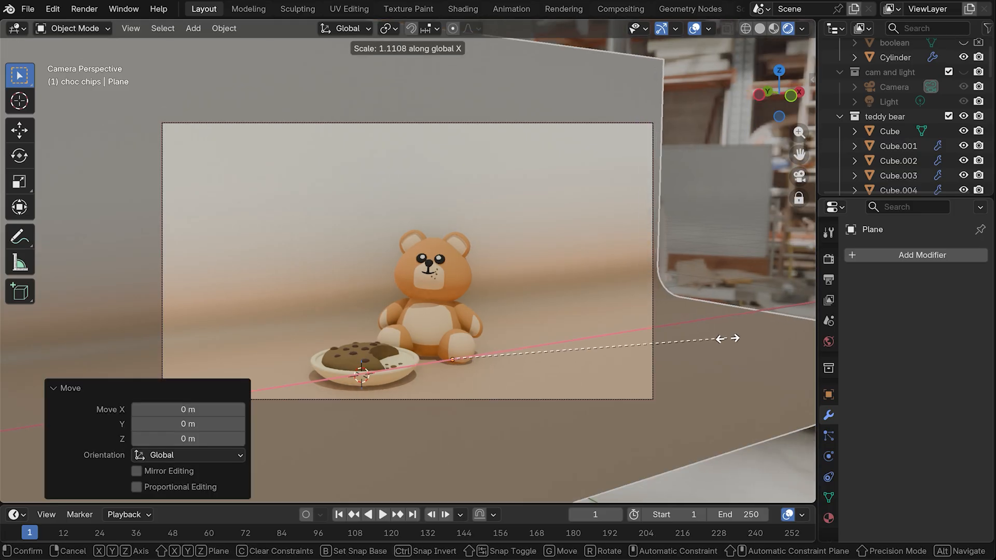
click(730, 338)
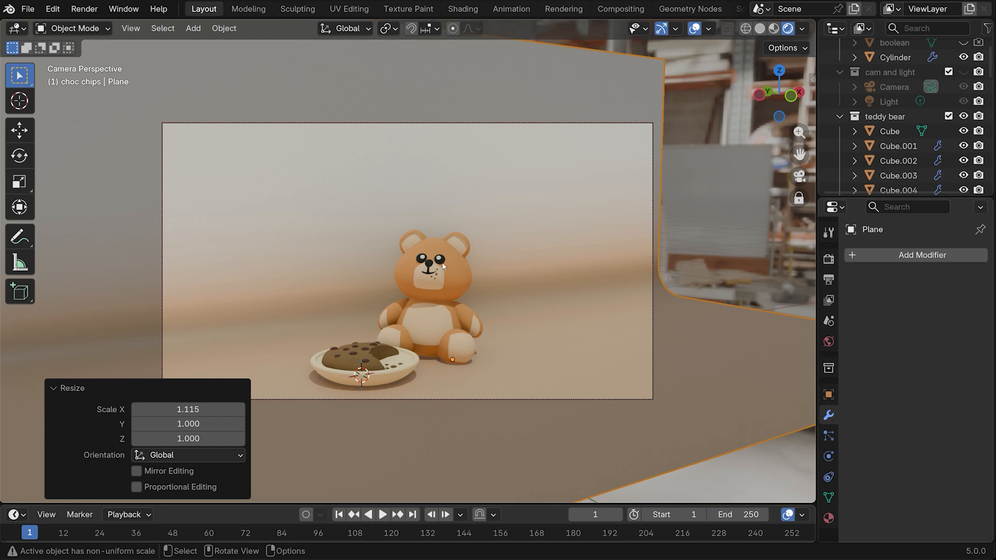
Step: Unhide the cam and light collection and, in front view, move the Light about -3.89 m in X and -5.46 m in Z, beside the bear's head
key(KP_1)
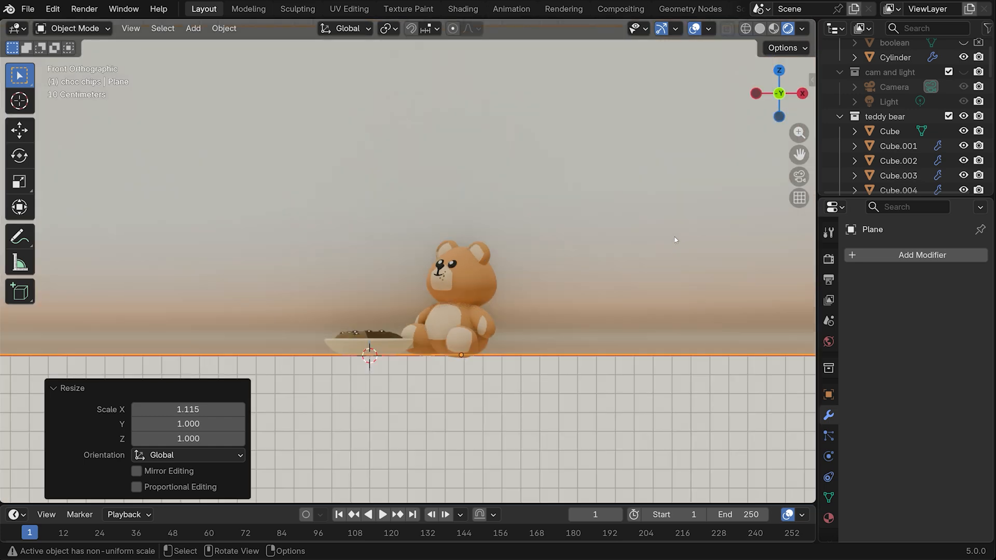
click(962, 72)
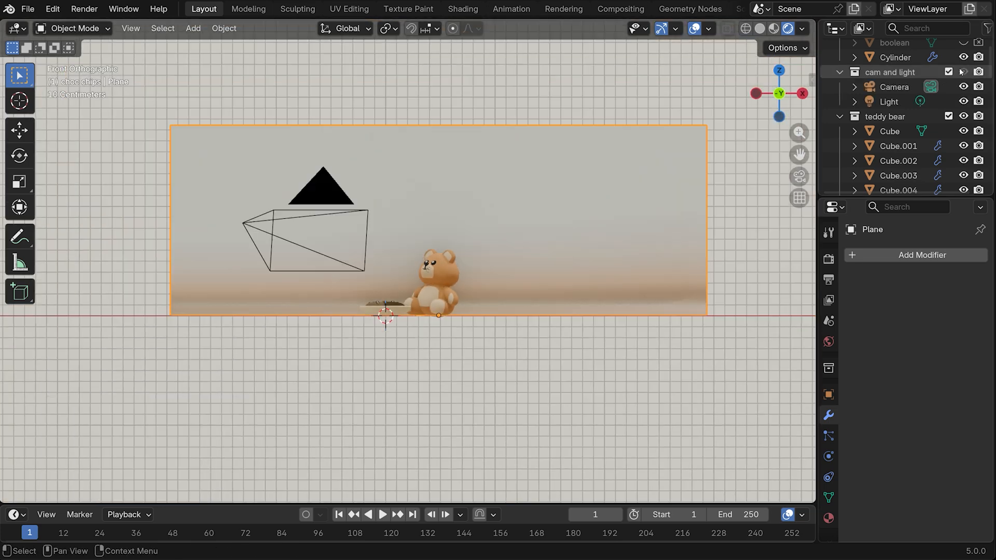
click(889, 103)
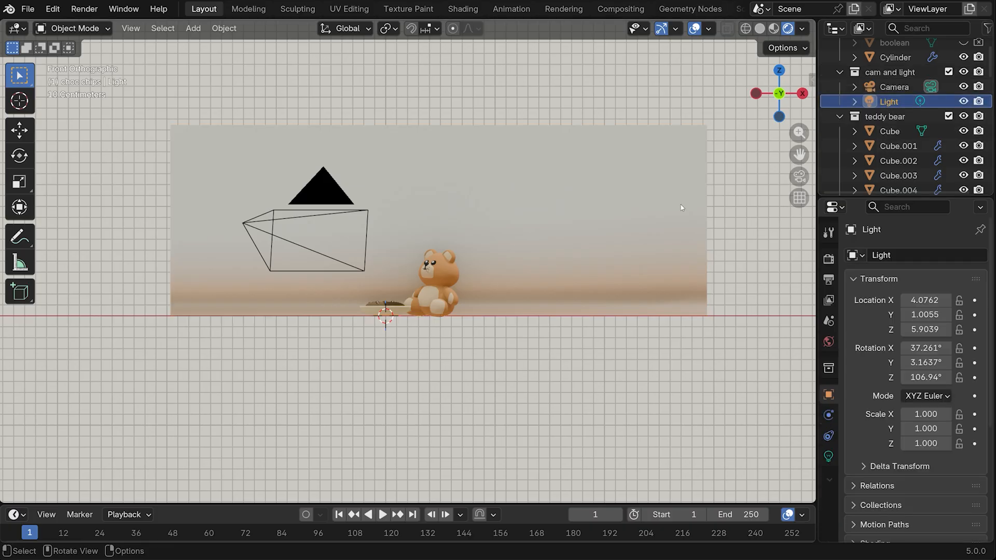
scroll(681, 204, down, 5)
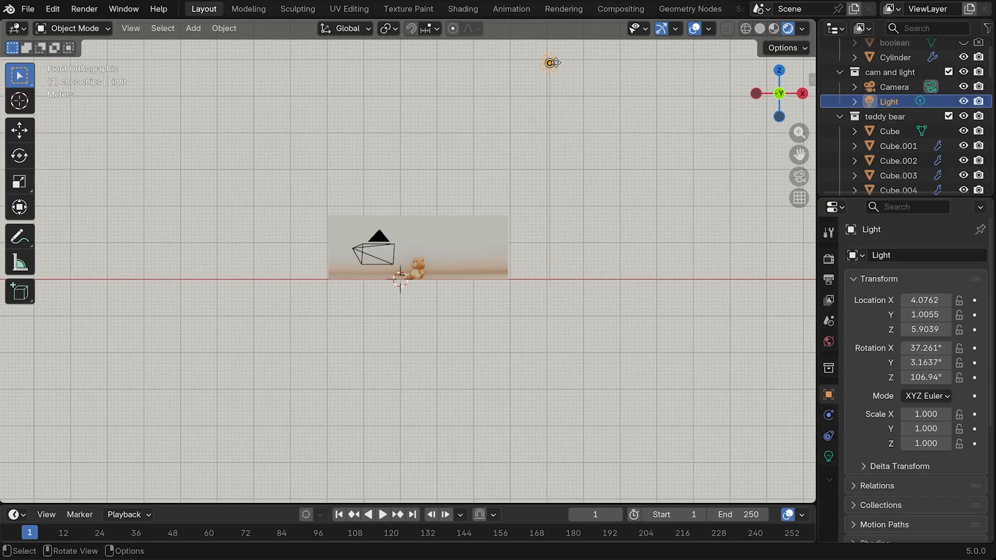
key(g)
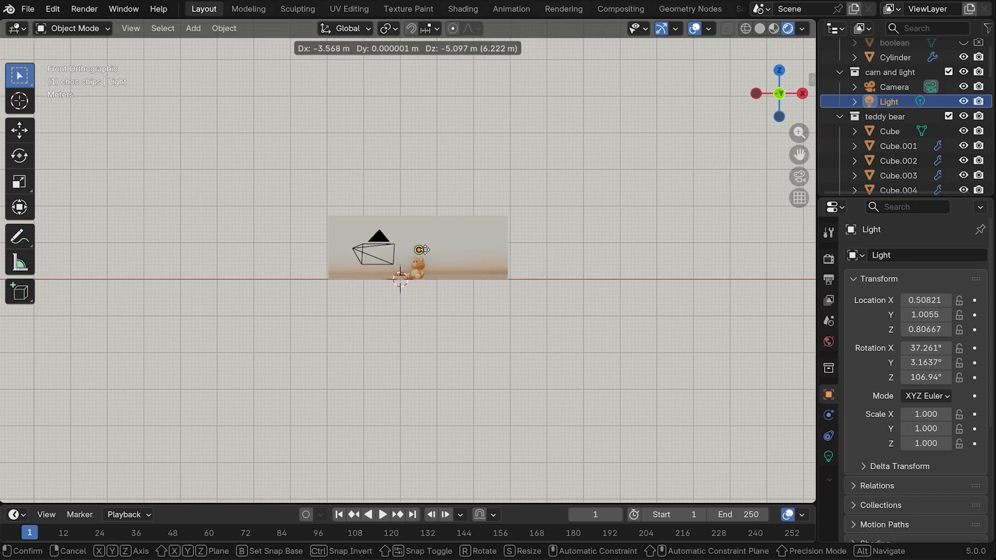
click(414, 264)
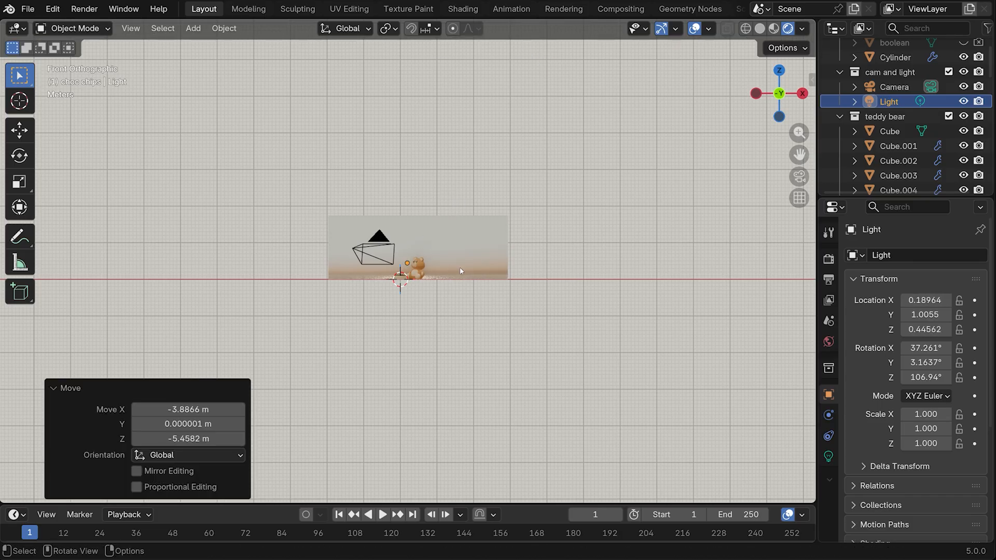
scroll(459, 254, up, 8)
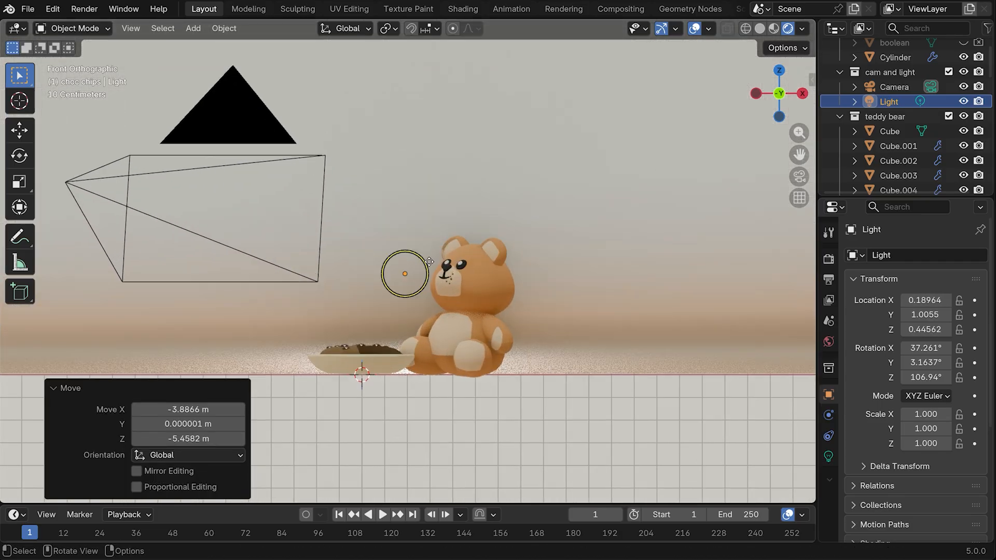
Step: In right side view, move the light about -1.56 m along Y to the front of the bear, then return to the camera view
key(KP_3)
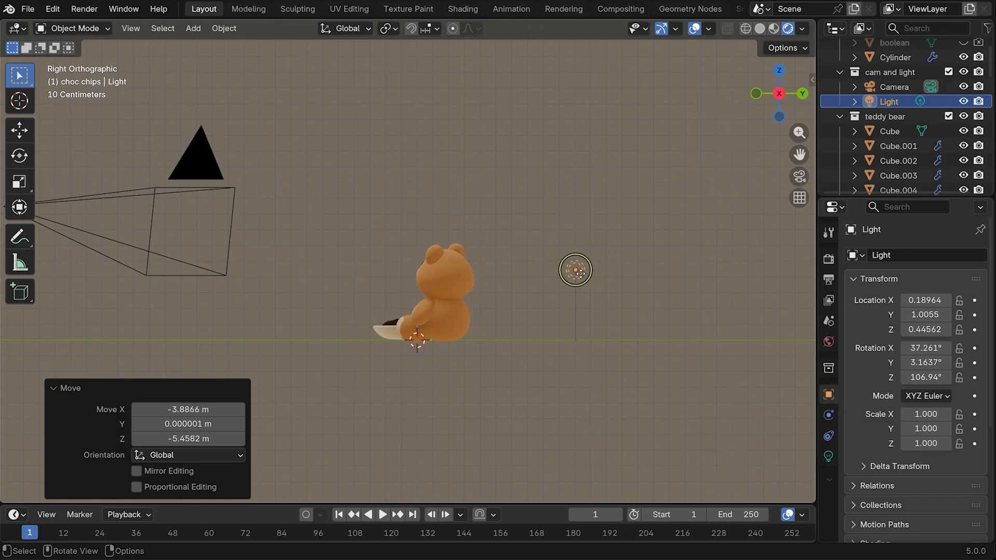
key(g)
key(y)
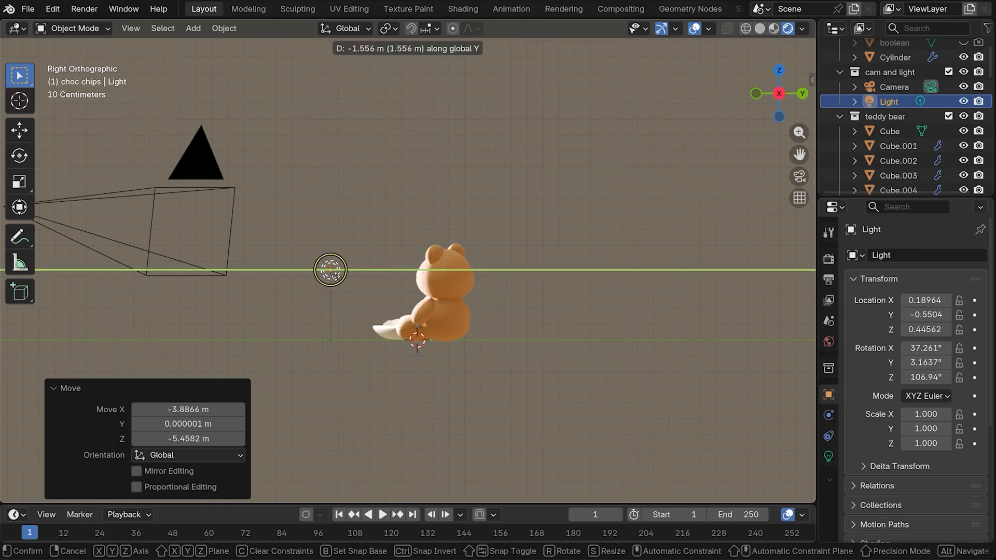
click(332, 275)
key(KP_1)
key(KP_0)
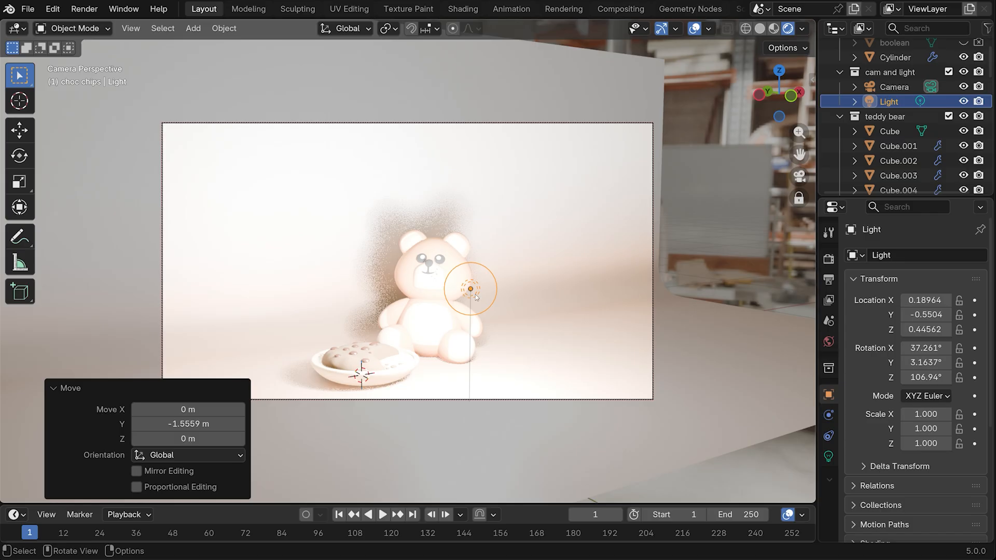
click(58, 388)
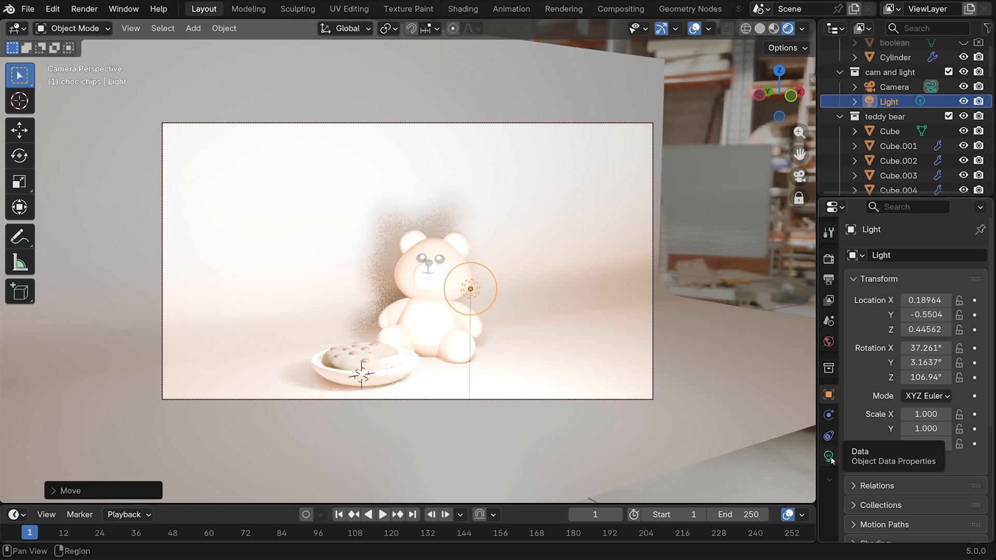
Step: Try the Standard and Filmic view transforms in the render color management, then settle on AgX with the Punchy look
click(828, 260)
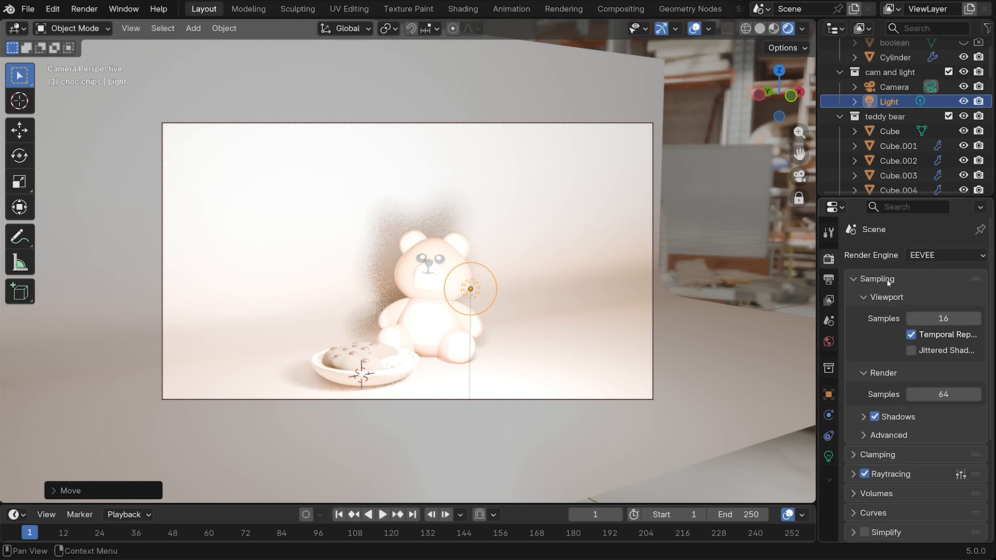
scroll(884, 263, down, 4)
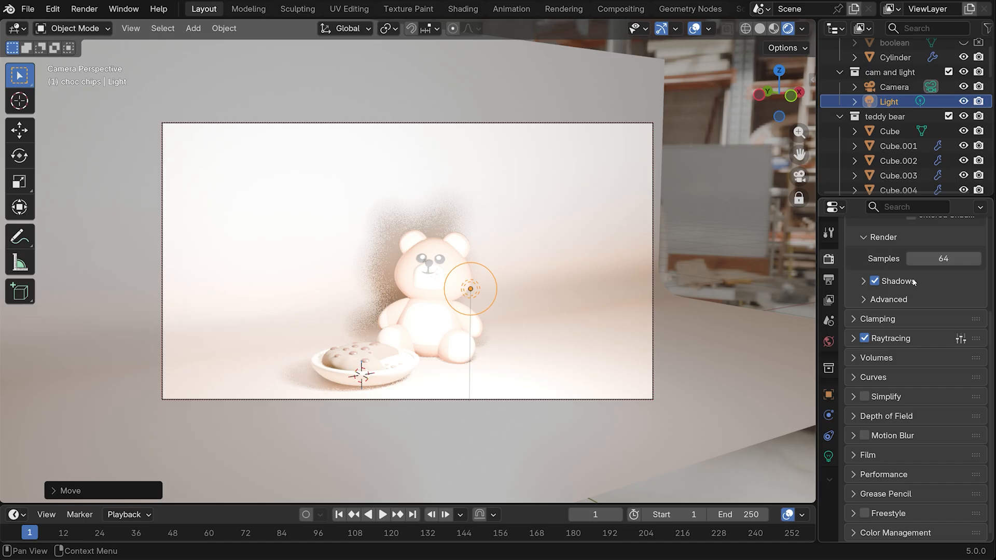
click(851, 532)
scroll(873, 419, down, 6)
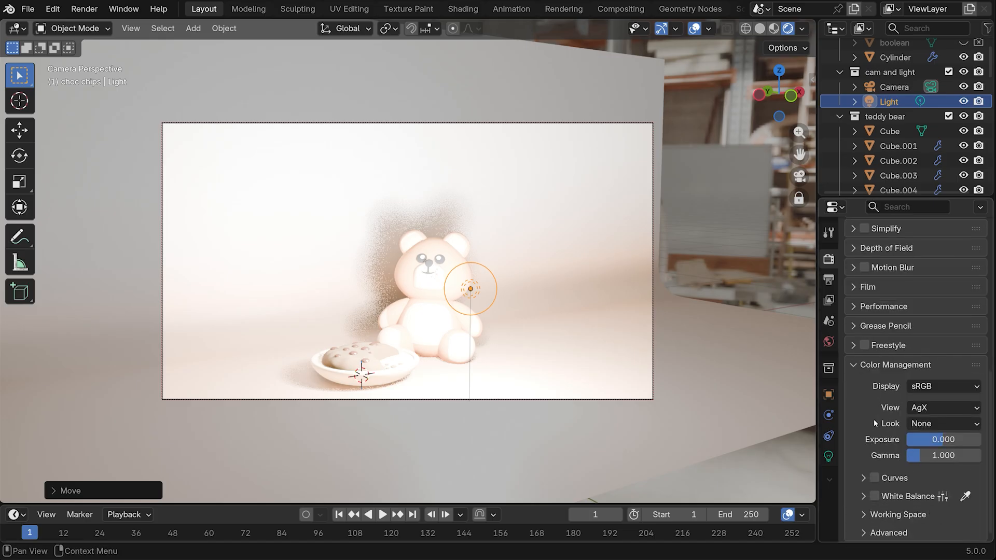
click(929, 407)
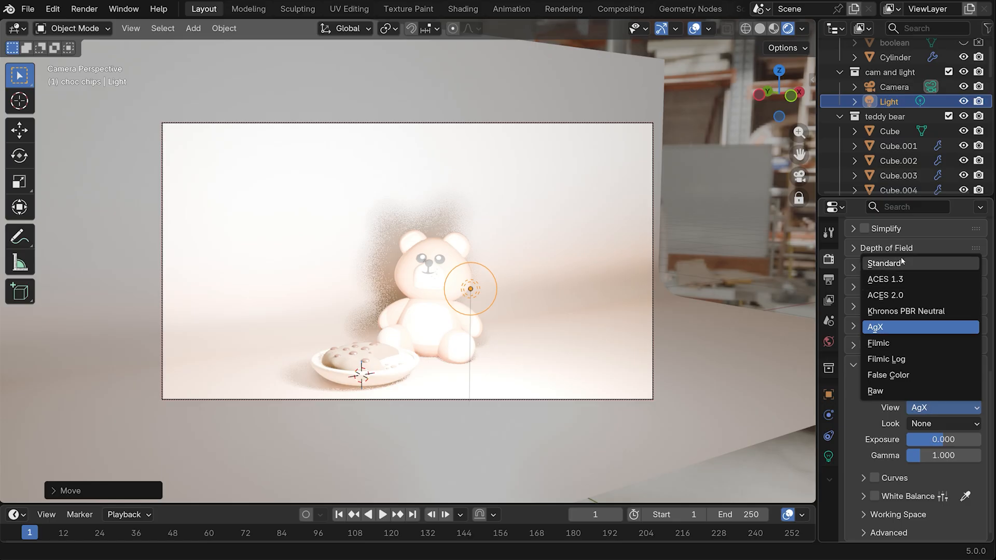
click(885, 265)
click(933, 407)
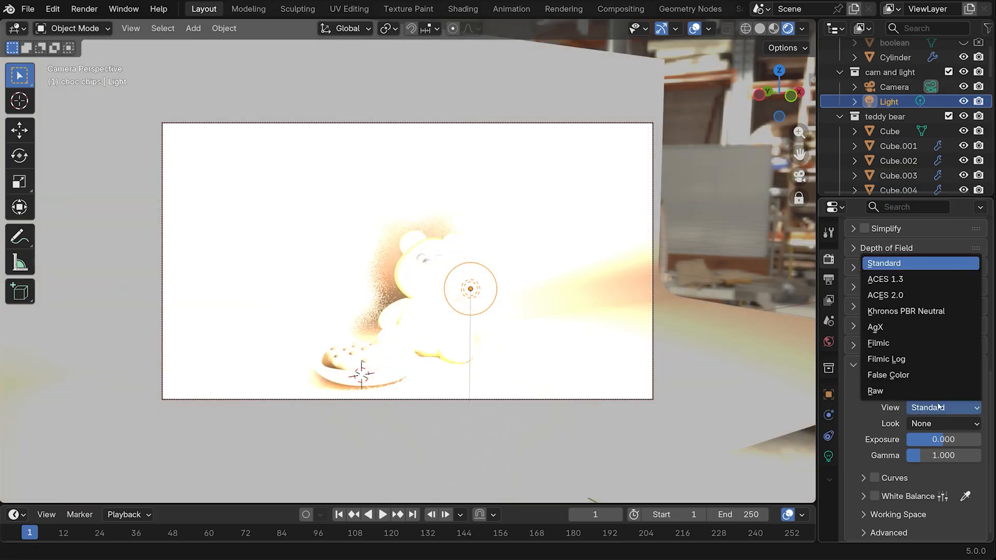
click(901, 342)
click(933, 407)
click(891, 330)
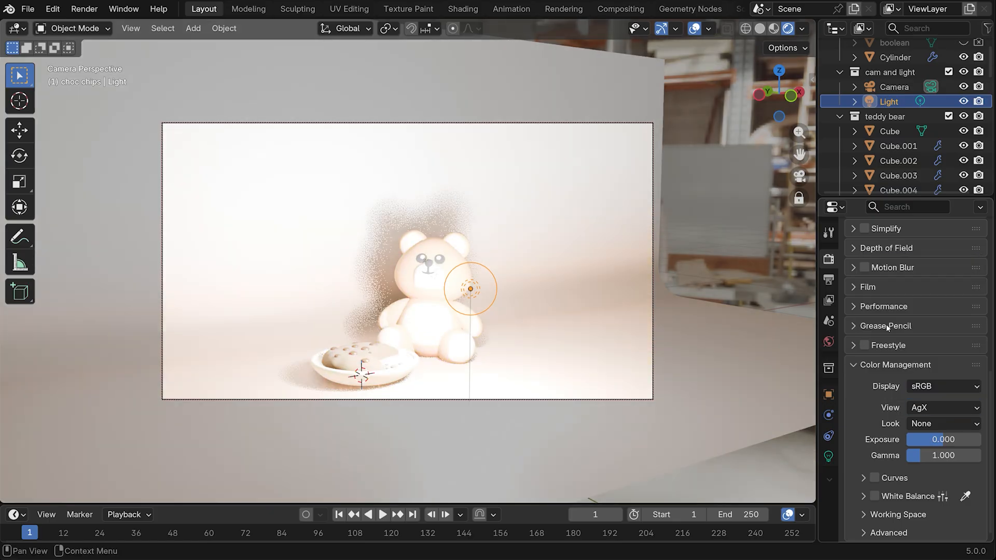
click(925, 424)
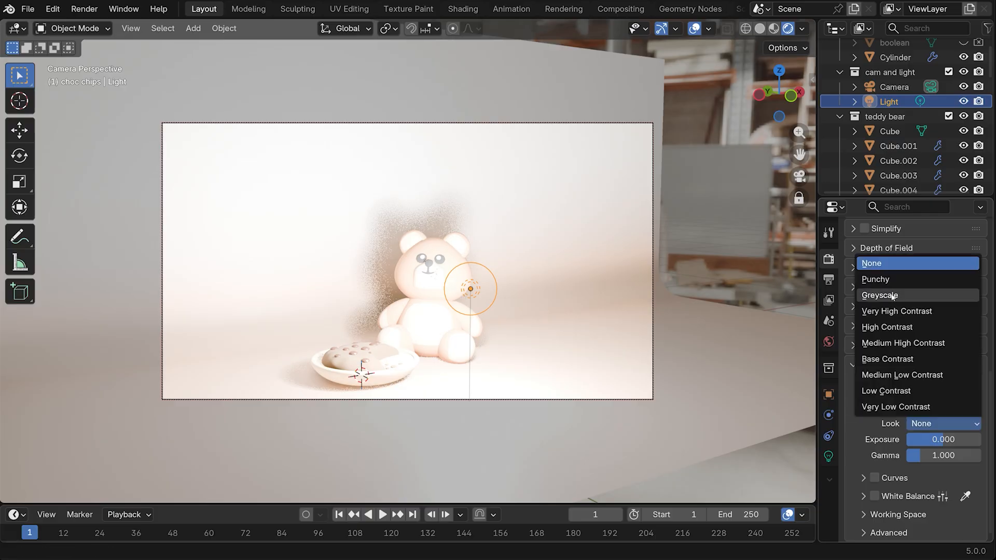
click(891, 285)
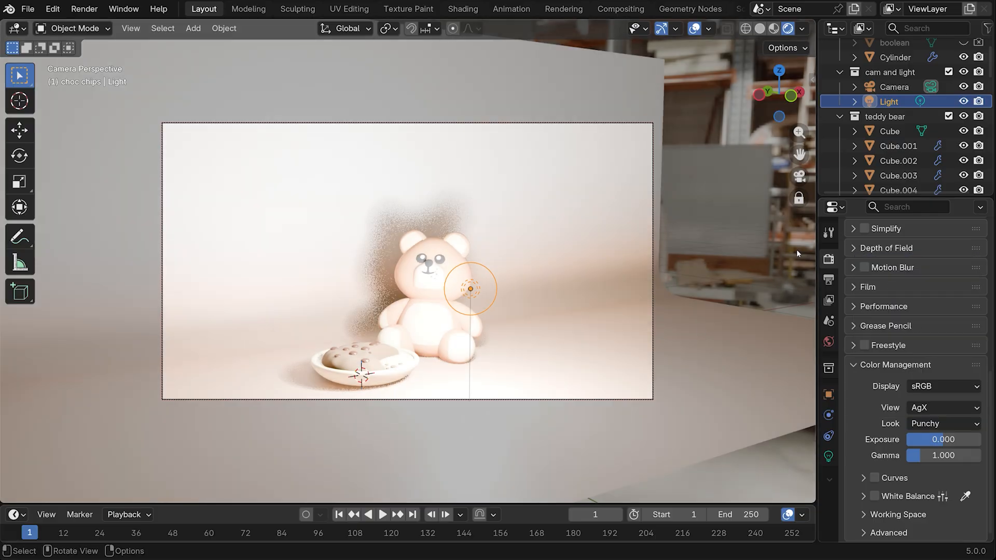
Step: Set the point light's power to 50 and its radius to about 0.91 m
click(828, 457)
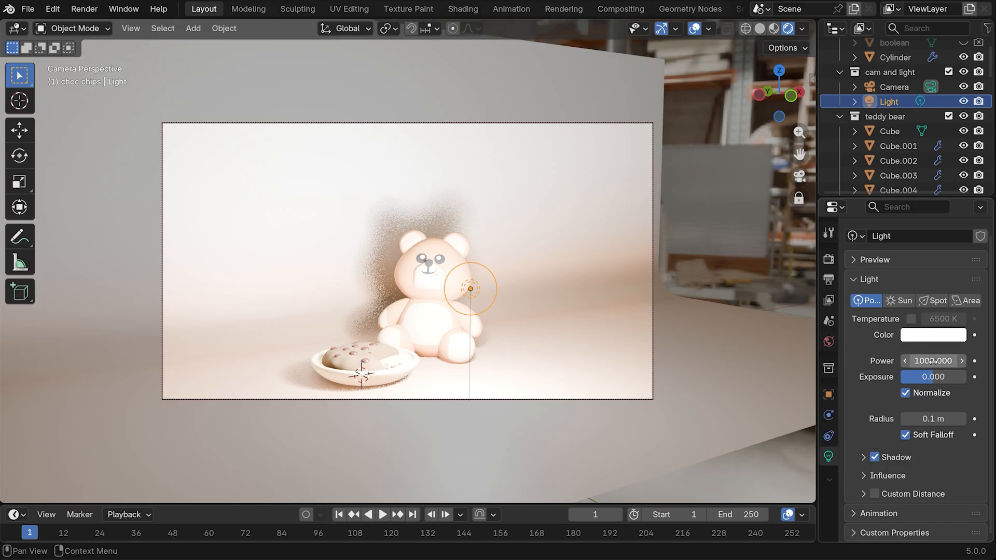
click(912, 360)
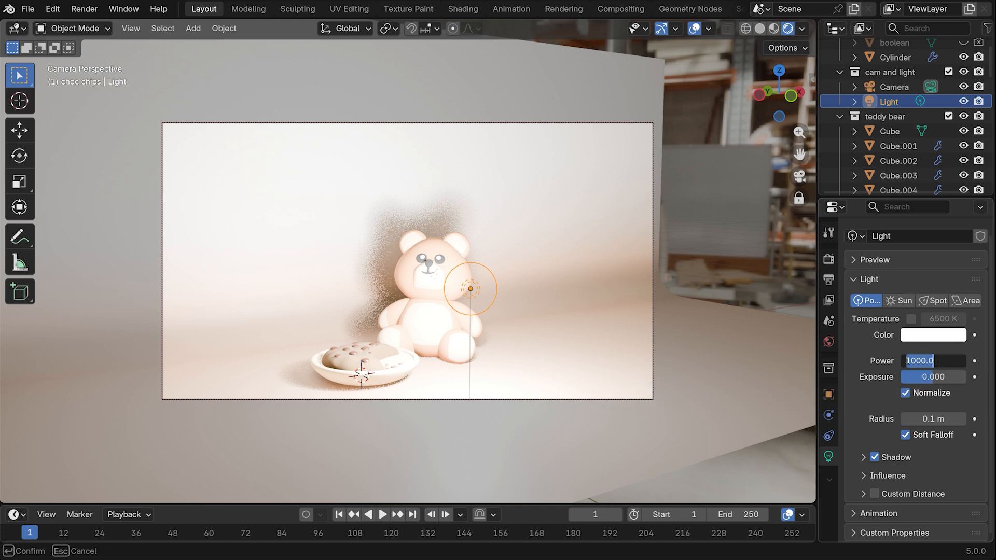
text(50)
key(Return)
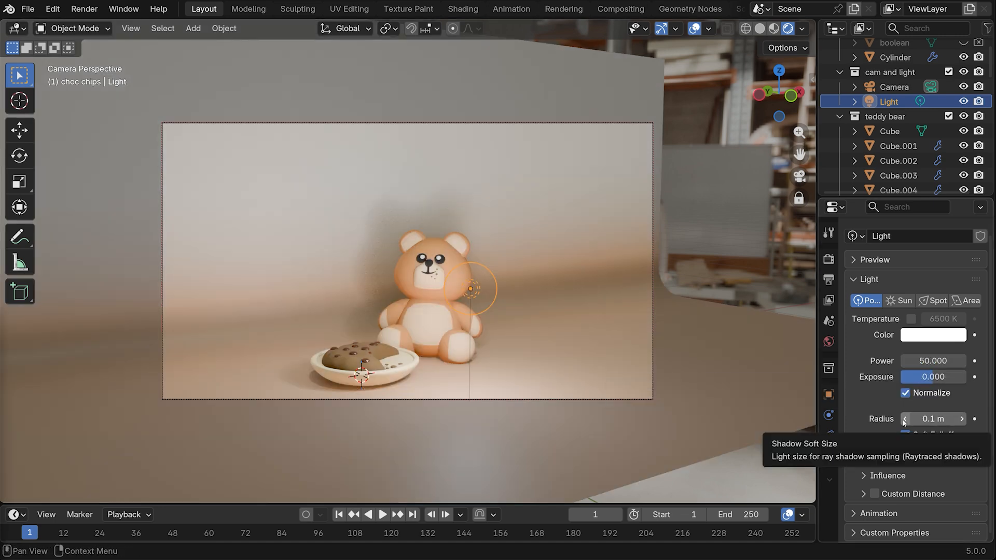
drag(903, 422, 950, 421)
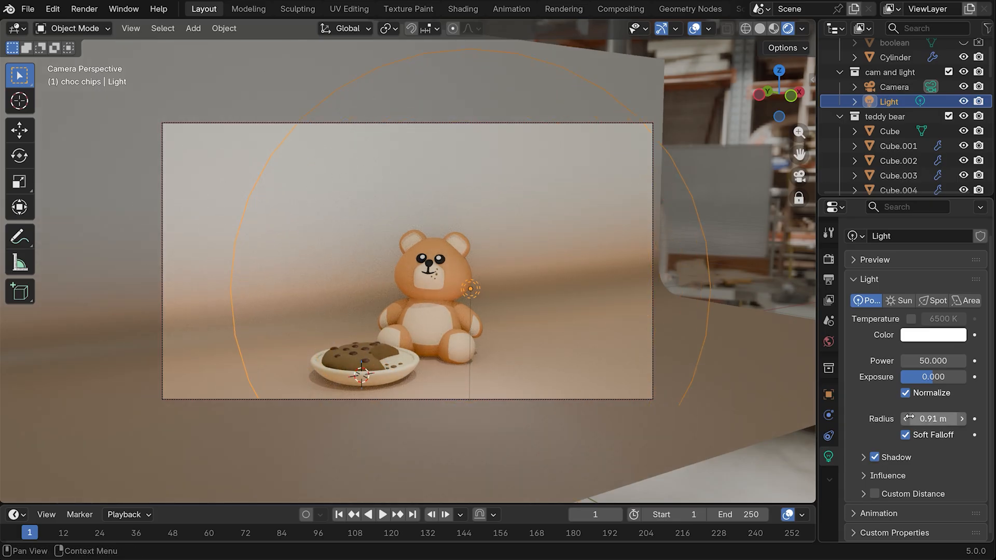
Step: Move the point light about -0.35 m along X so it sits between the plate and the bear's head
key(g)
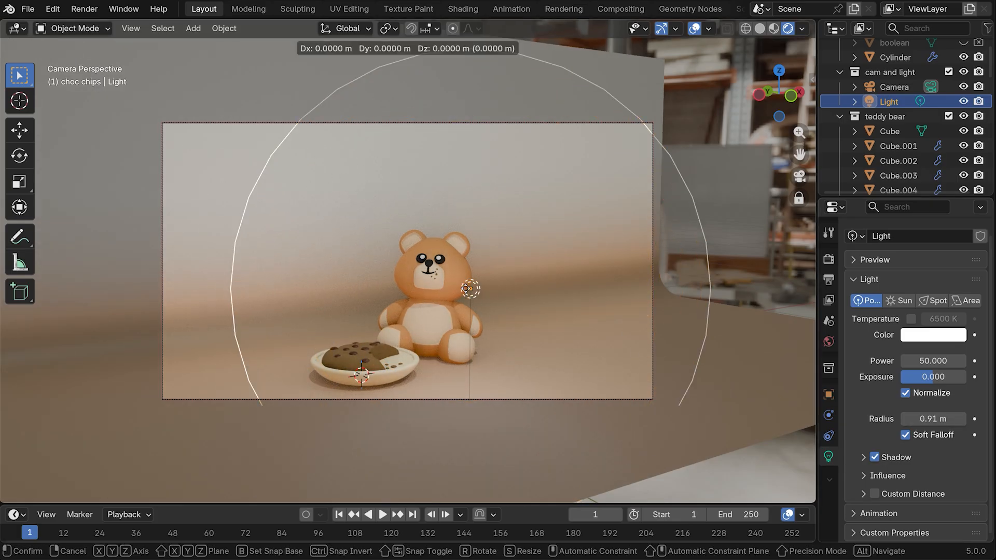
key(x)
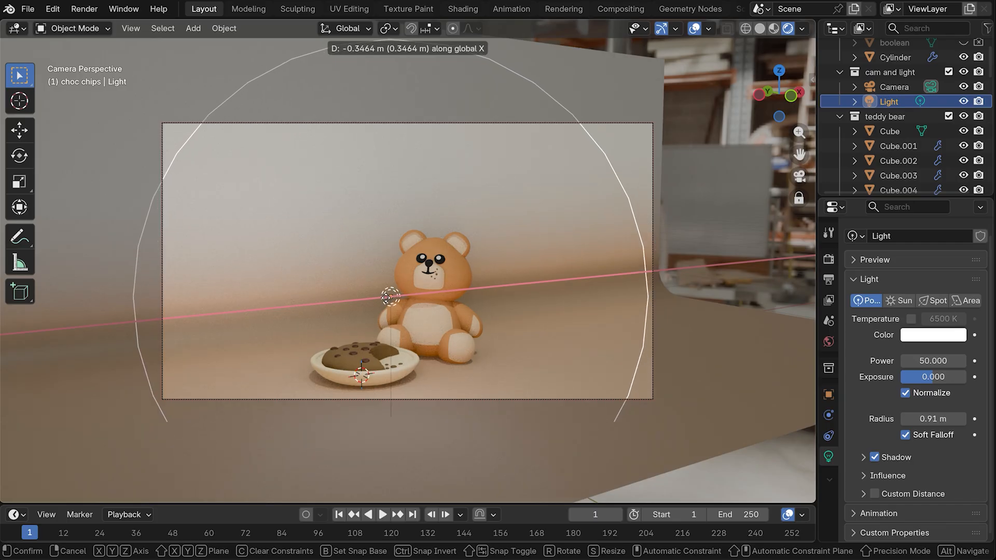
click(493, 299)
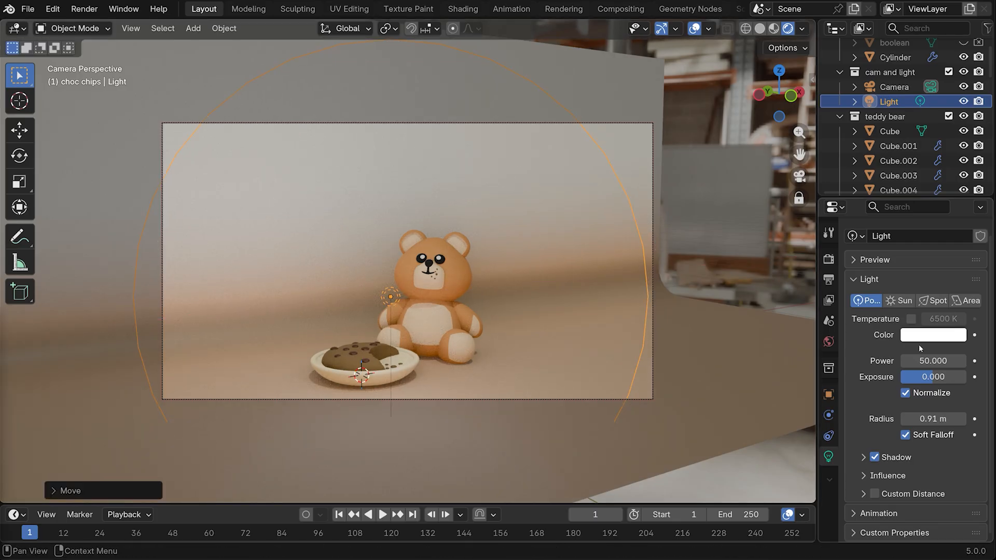
Step: Tint the point light warm yellow, #FFECB8, and set its power to about 55.6
click(928, 334)
click(875, 161)
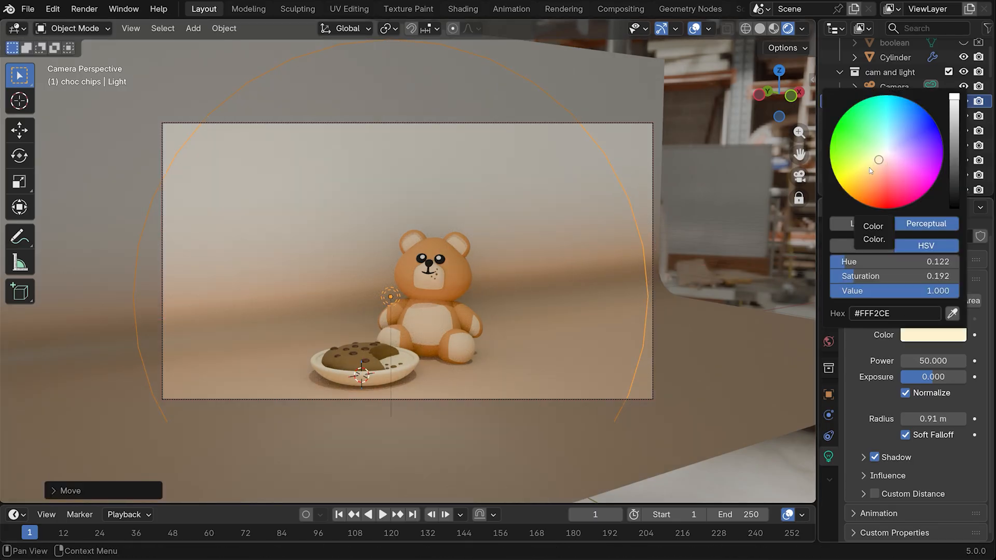
drag(869, 167, 874, 163)
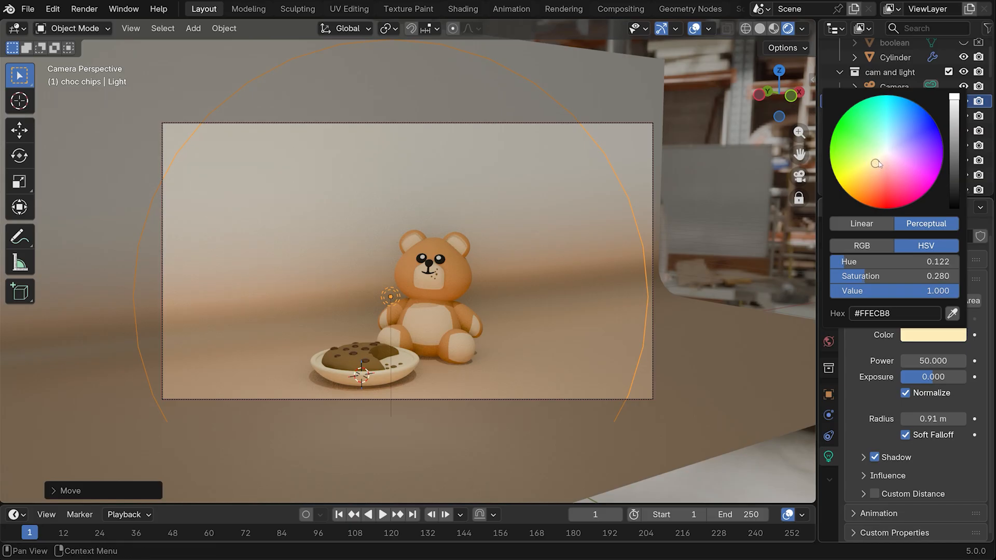
drag(927, 362, 956, 361)
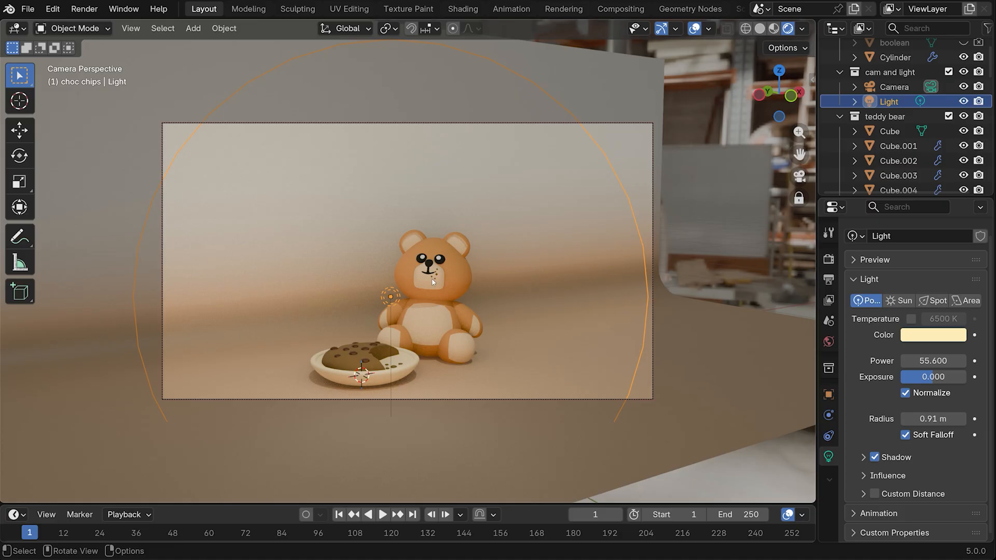
Step: Duplicate the warm point light and place the copy behind the bear, on the side away from the plate
key(KP_7)
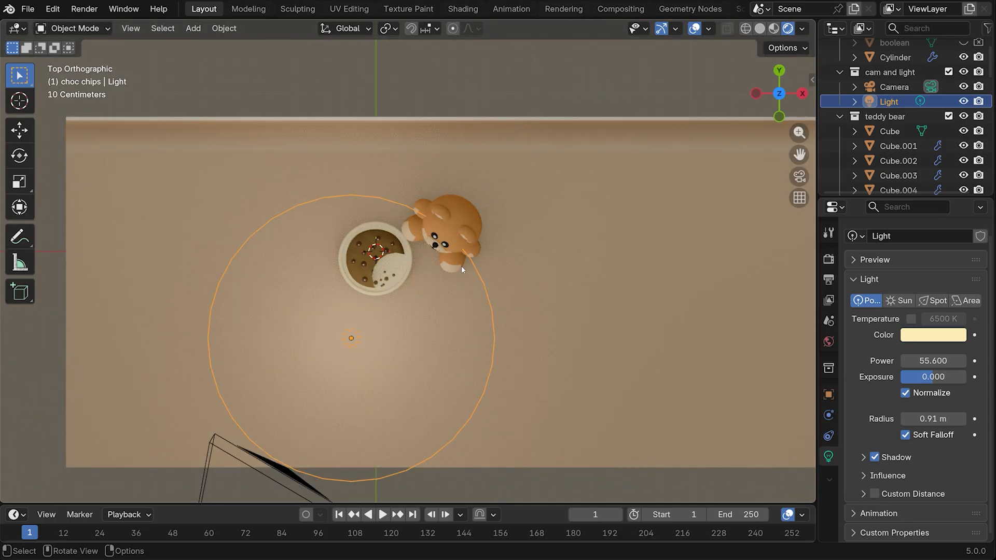
key(shift+d)
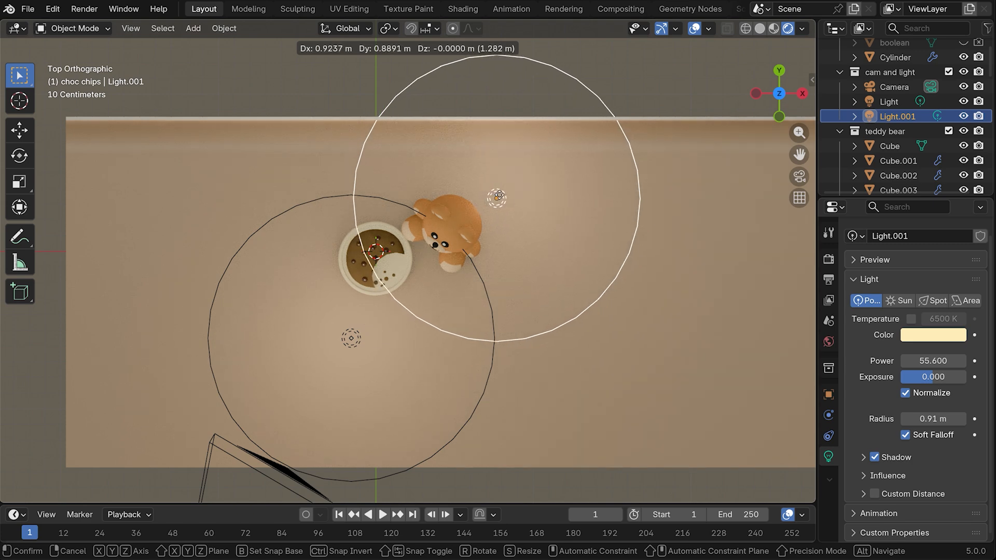
click(510, 204)
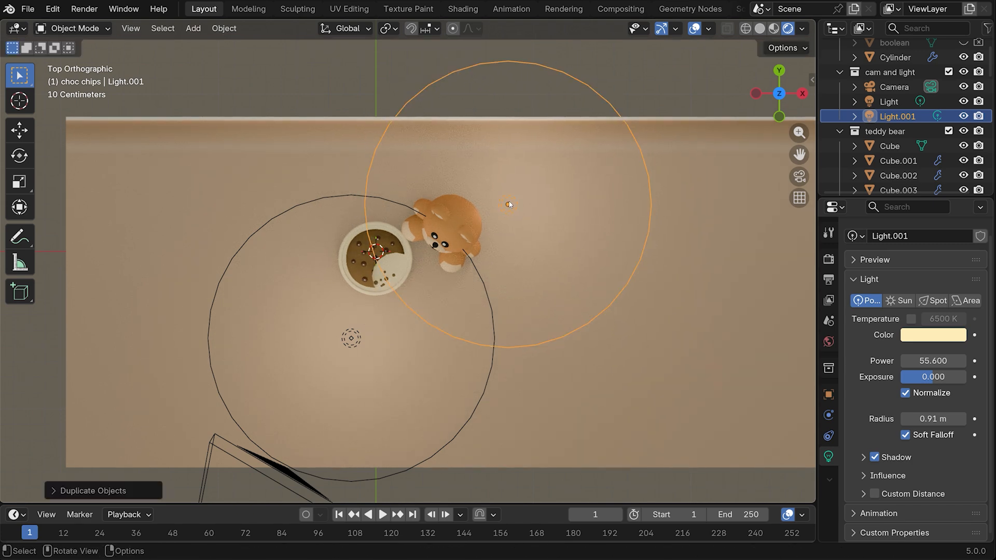
click(799, 176)
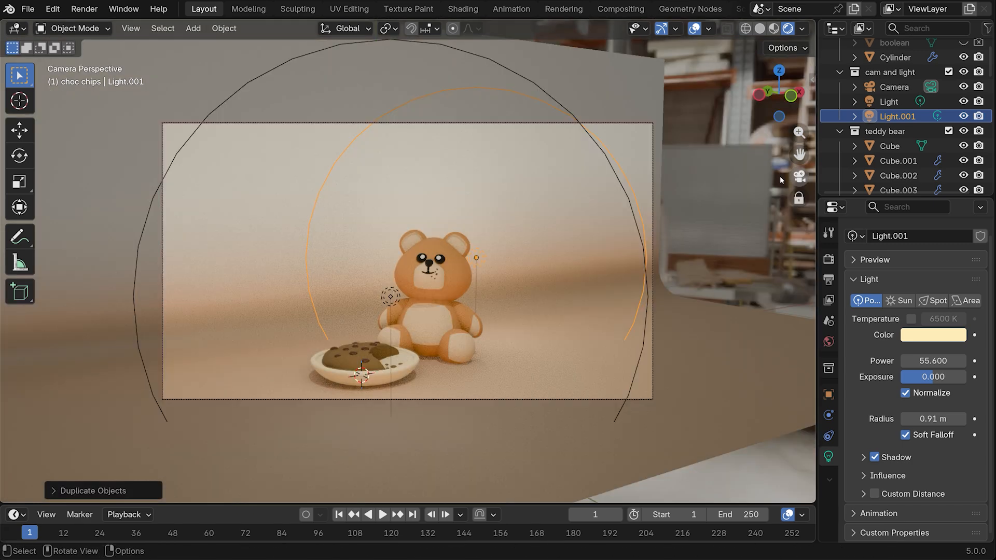
Step: Set the duplicated light's radius to 0.2 m and its power to about 45.4
click(932, 418)
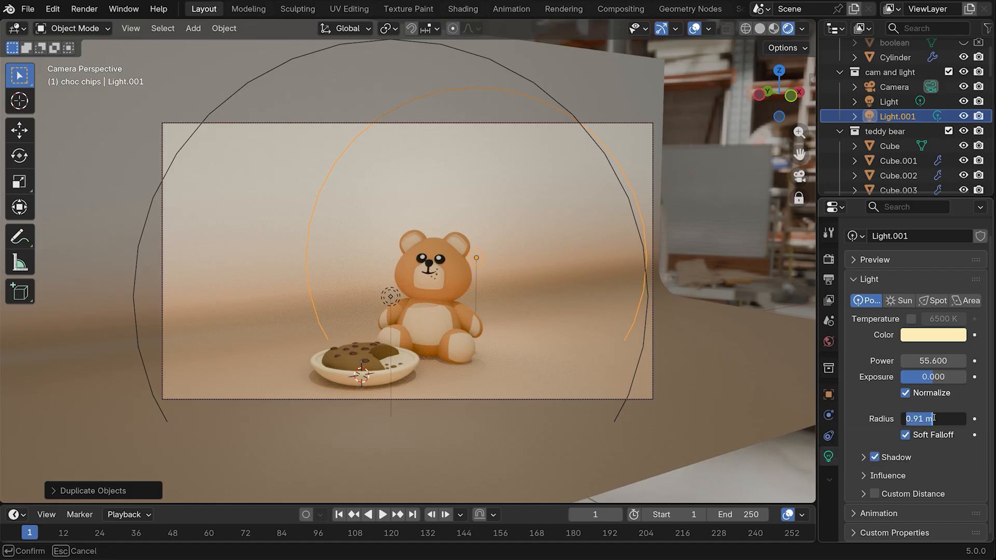
text(0.2)
key(Return)
drag(933, 360, 873, 343)
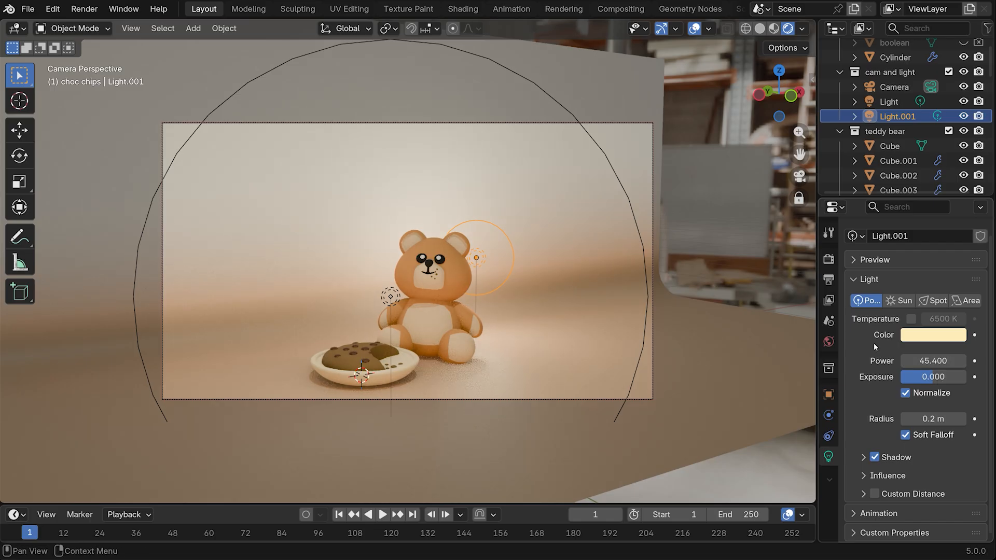
Step: Tint the light behind the bear violet, #9037FF, and reduce its power to about 30.3
click(912, 337)
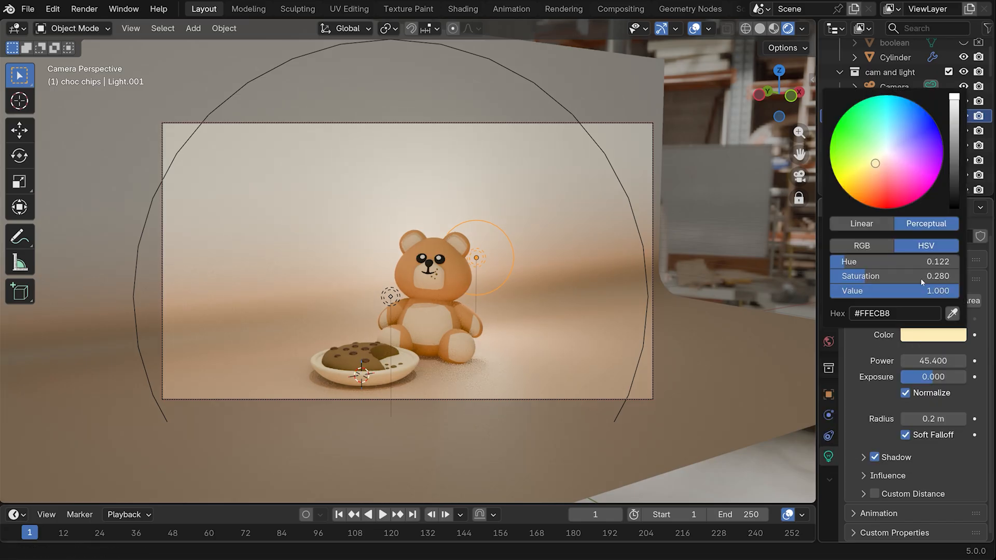
click(921, 333)
click(908, 314)
text(#9037FF)
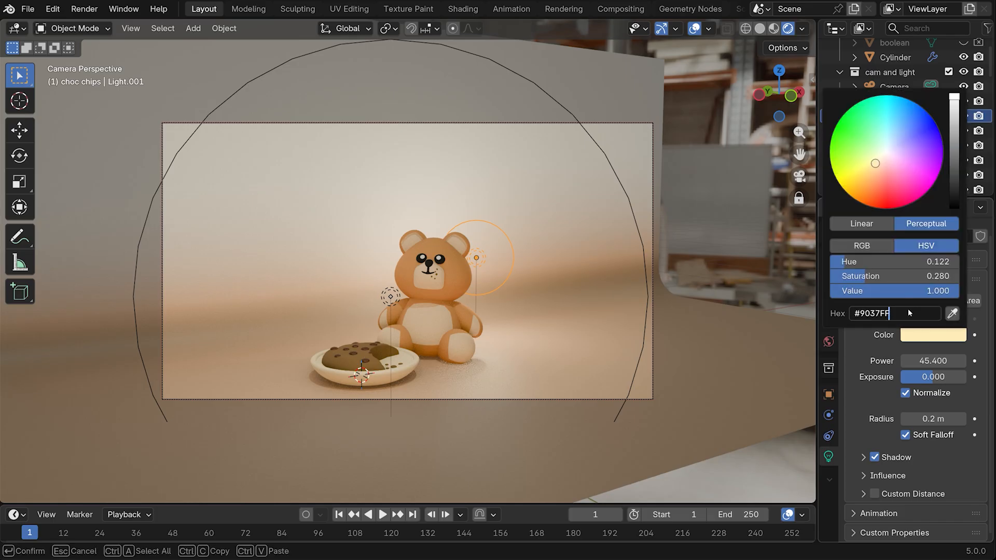
key(Return)
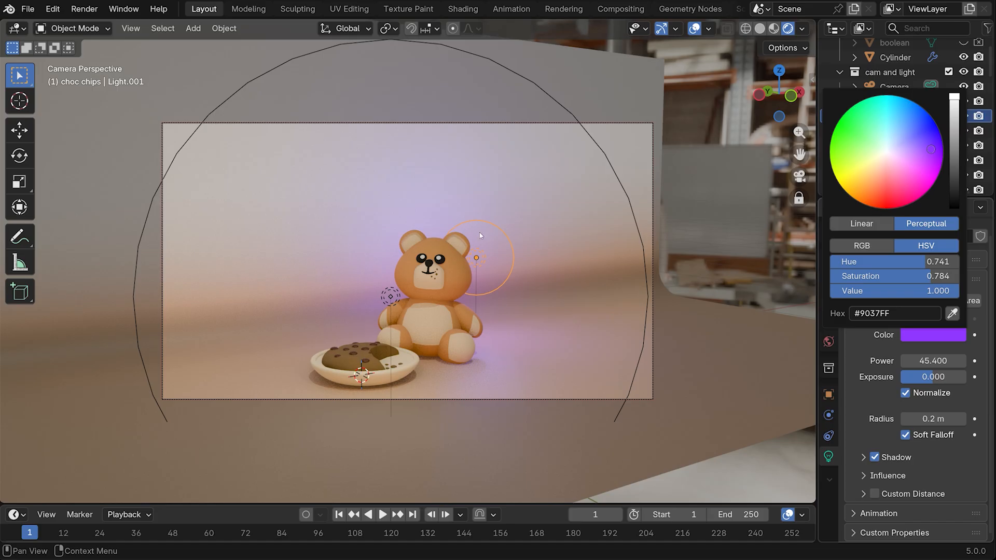
mouse_move(928, 359)
mouse_down()
mouse_move(904, 359)
mouse_move(932, 360)
mouse_up()
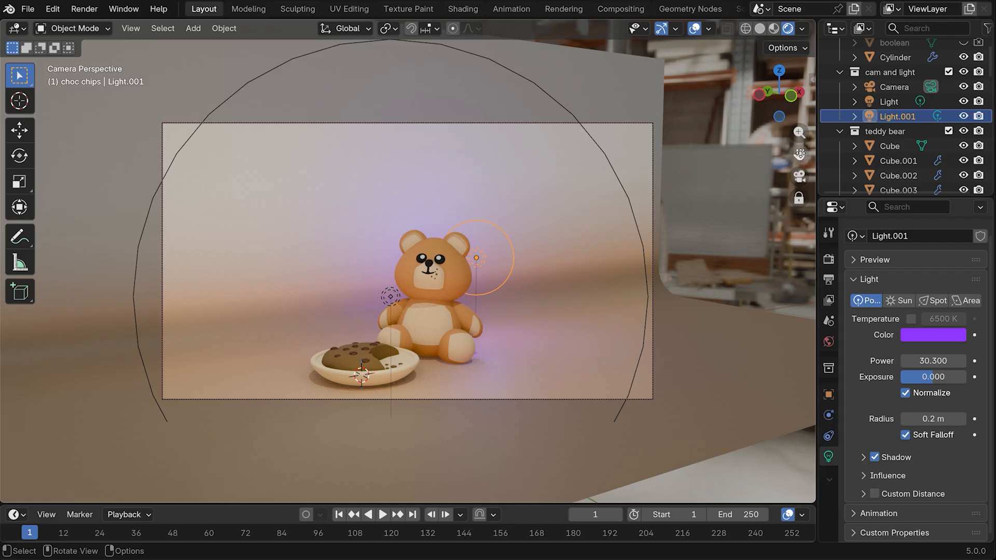
Step: Tighten the camera framing around the bear and plate and render a still image of the scene
drag(799, 154, 806, 143)
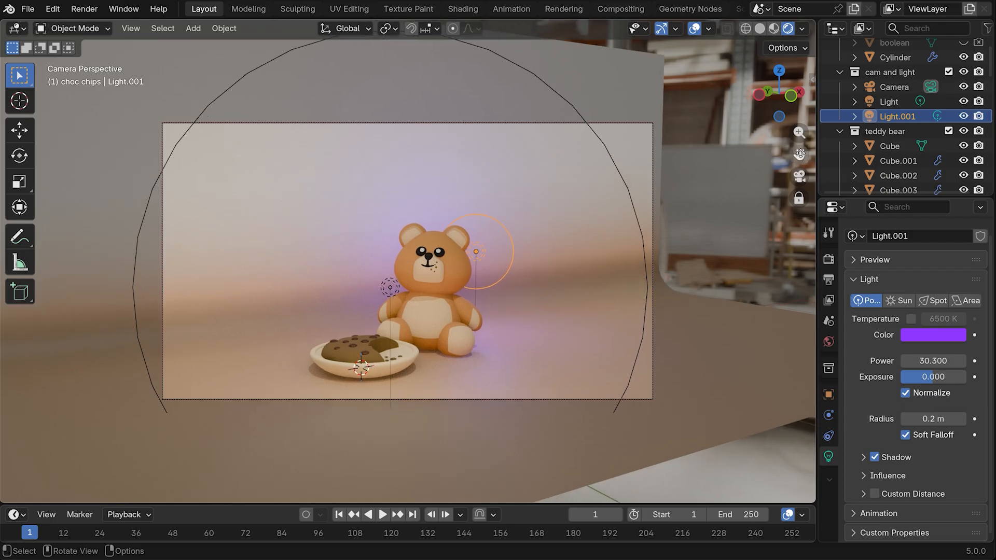
scroll(630, 240, up, 1)
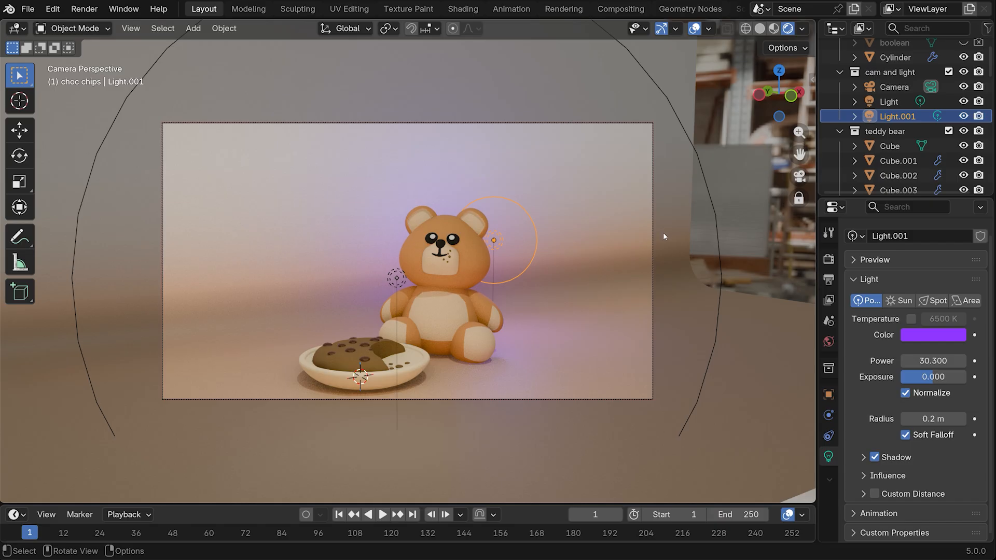
click(83, 9)
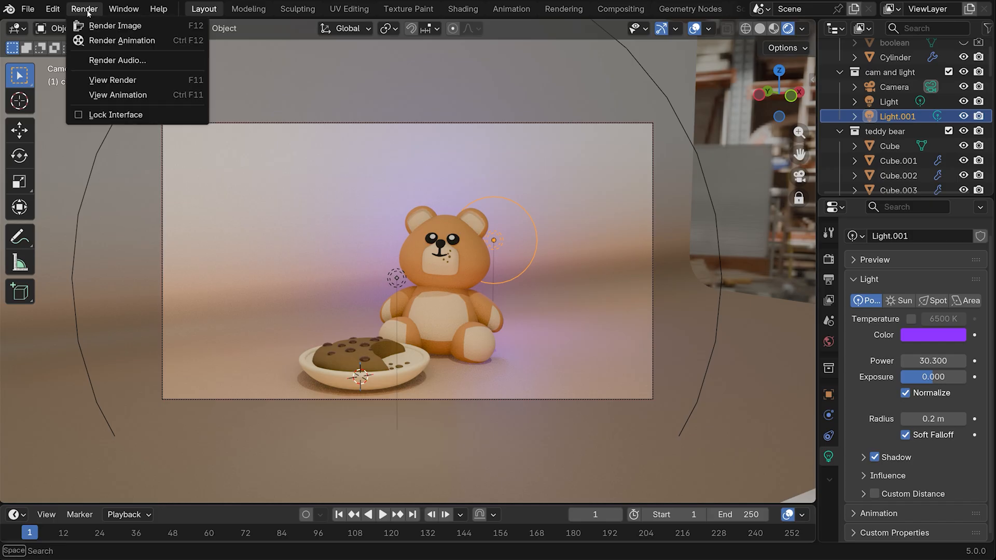
click(115, 24)
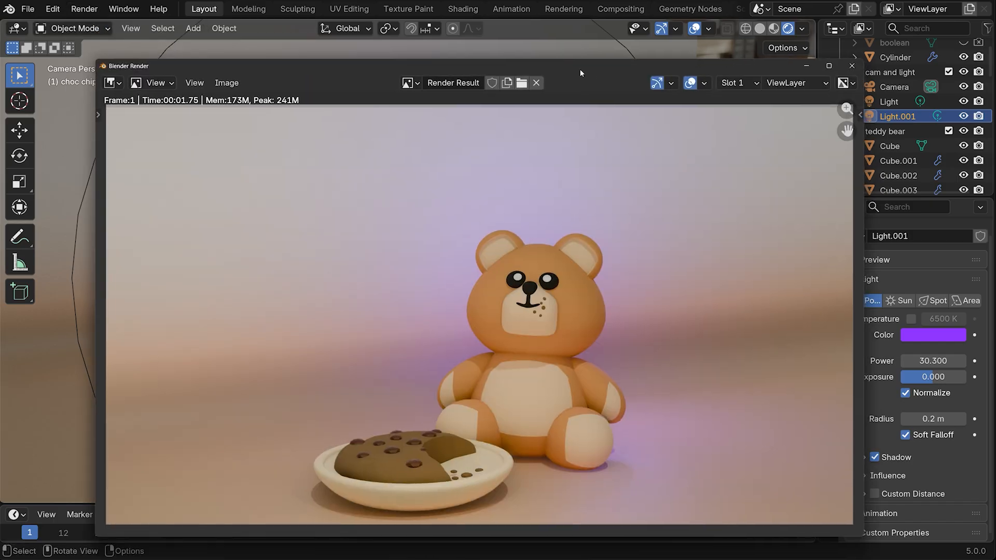
drag(580, 69, 556, 36)
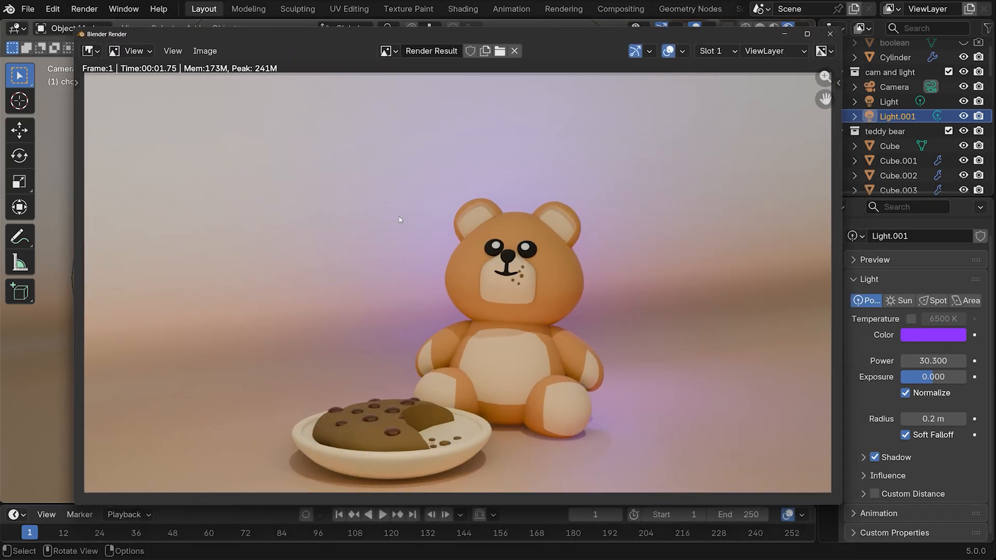